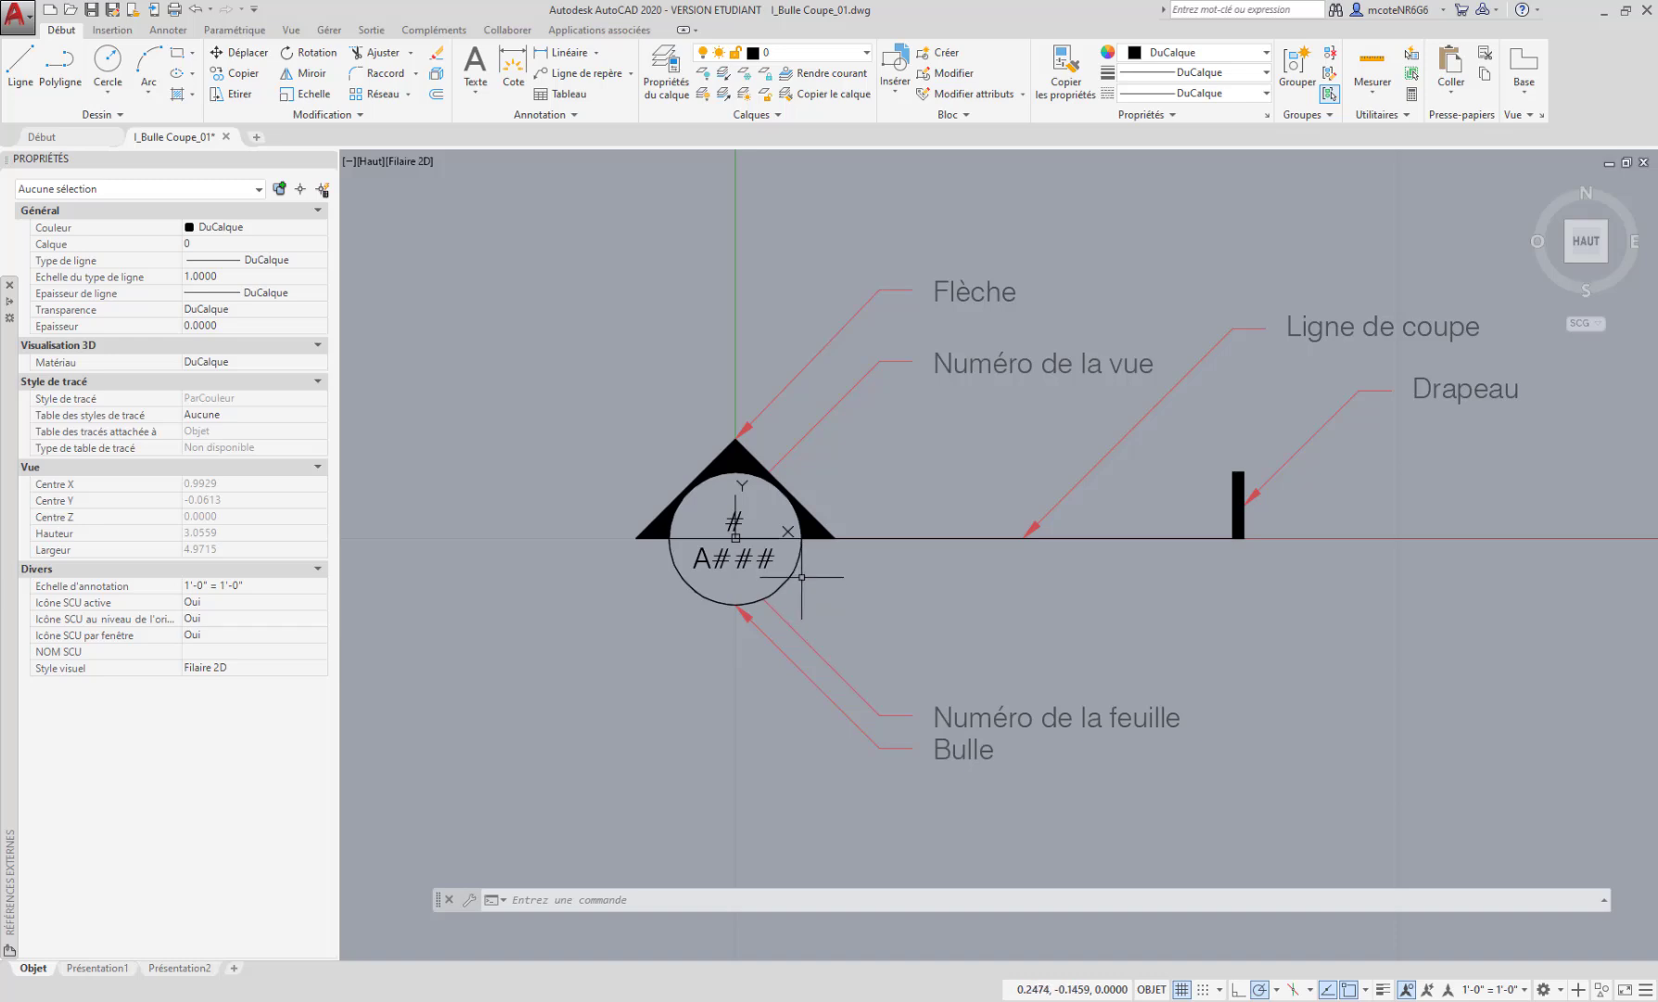
Open the section bubble block in the Block Editor
{"action": "middle_click_drag", "start_coordinate": [877, 636], "coordinate": [873, 643]}
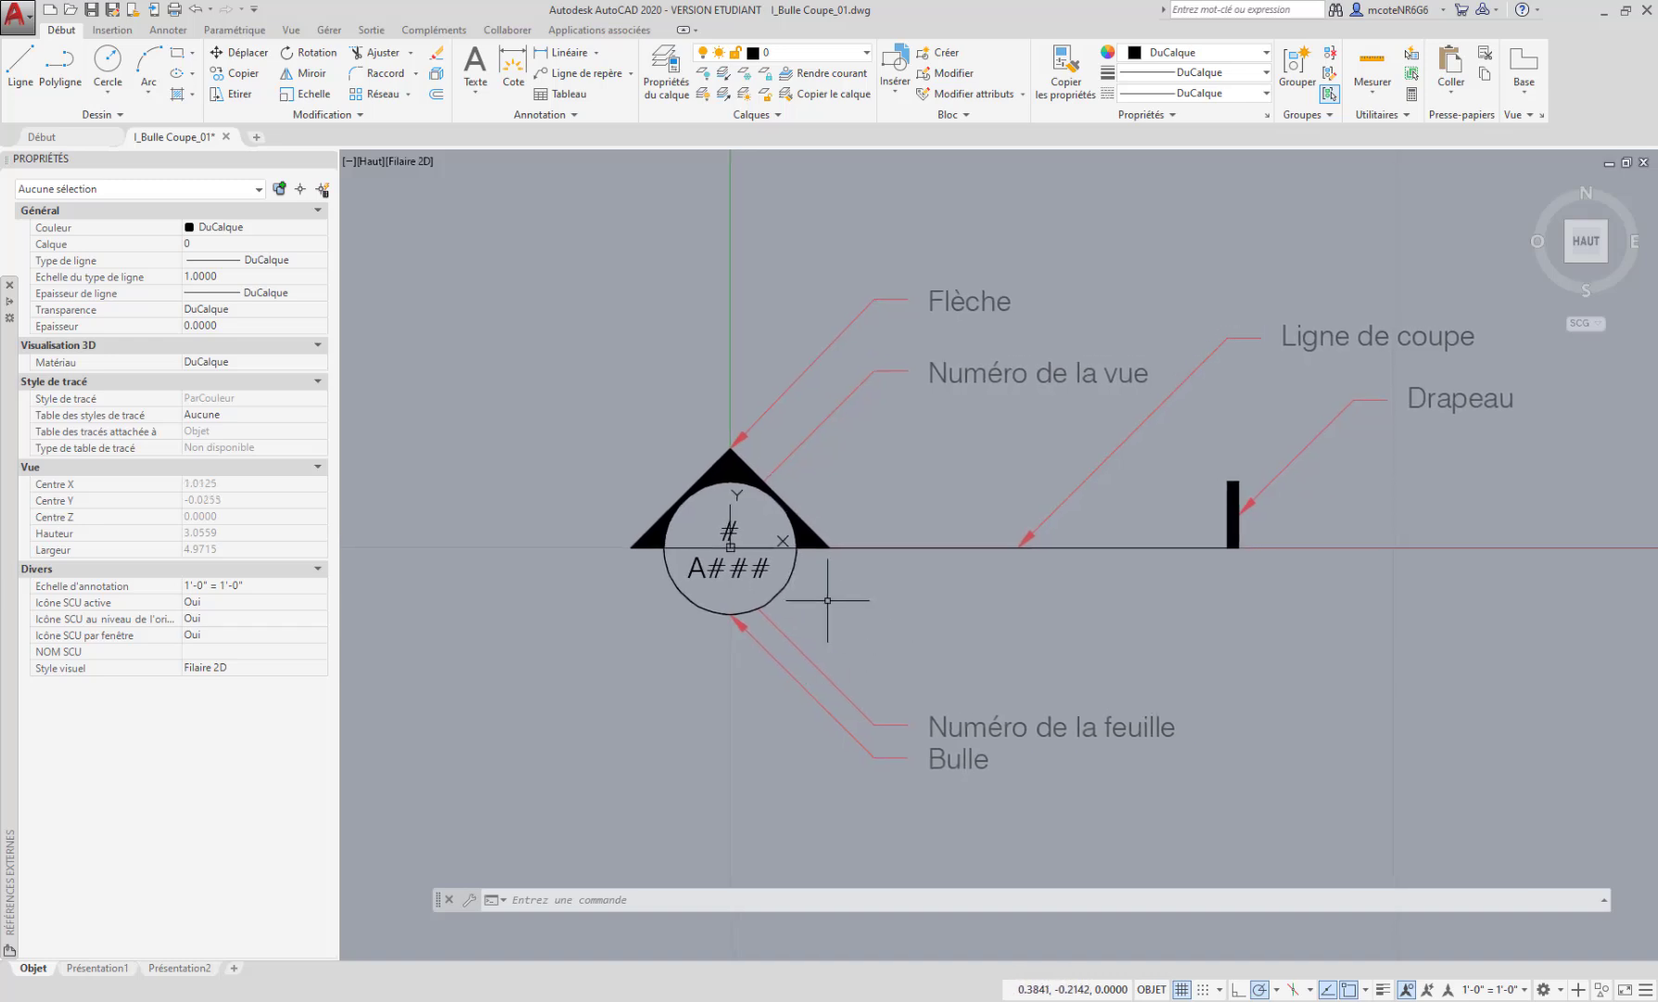
{"action": "left_click", "coordinate": [787, 576]}
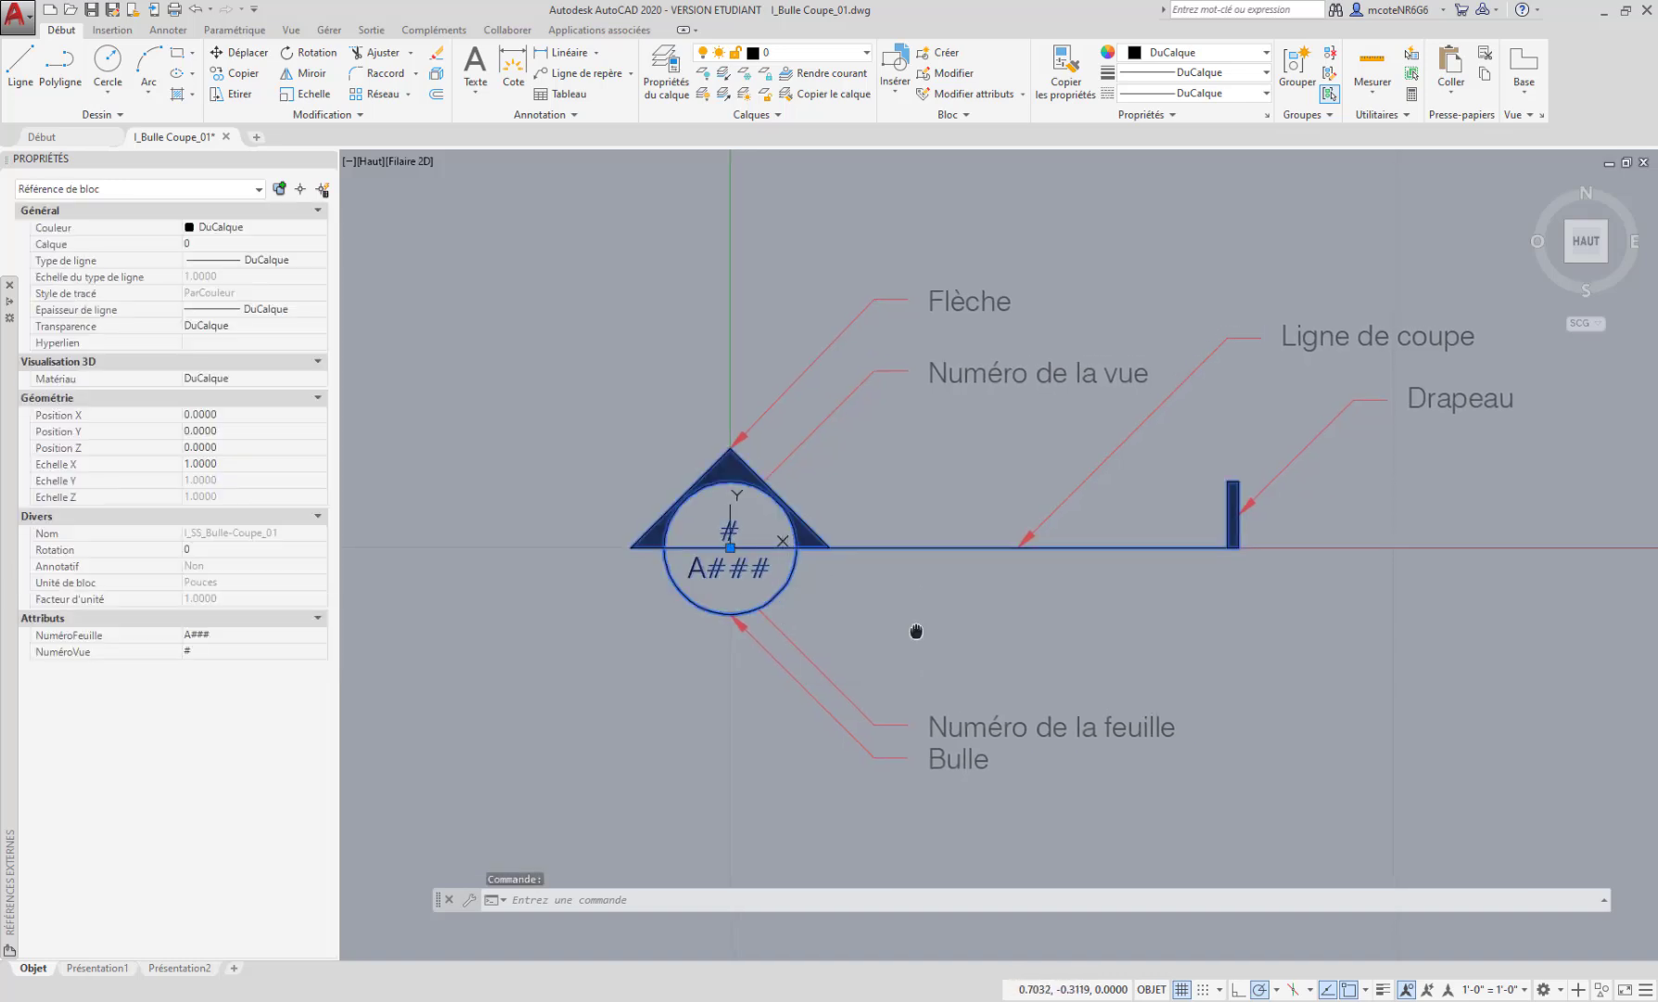
{"action": "middle_click_drag", "start_coordinate": [914, 632], "coordinate": [884, 625]}
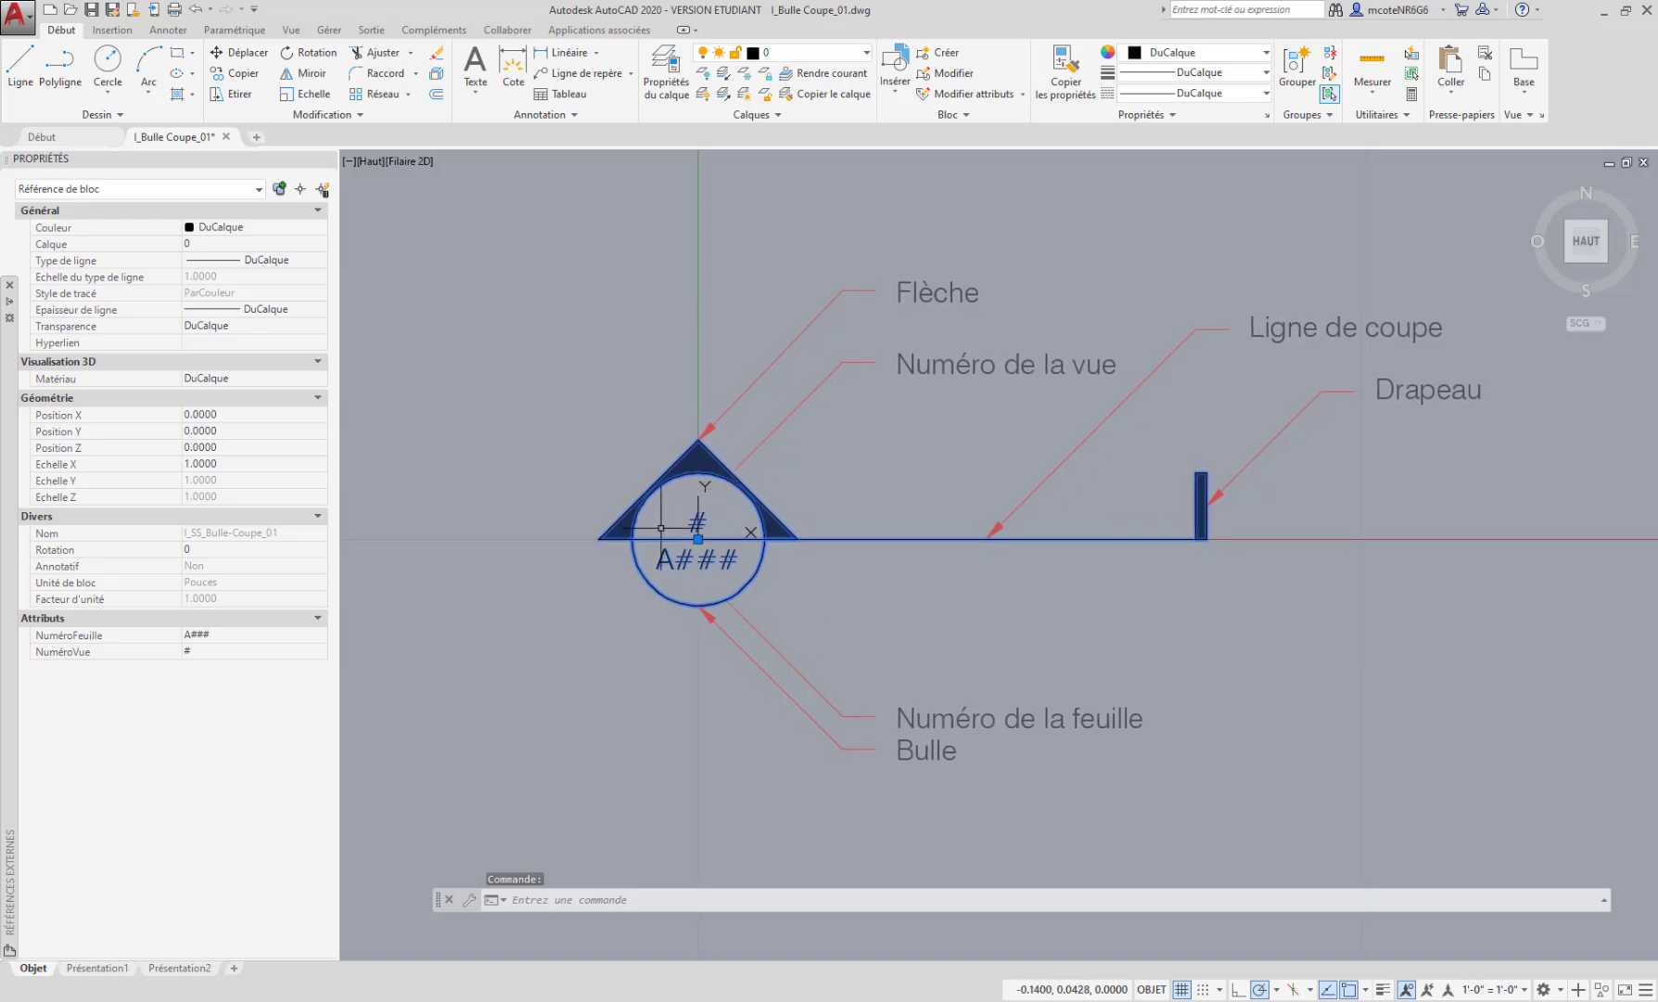
{"action": "middle_click_drag", "start_coordinate": [769, 605], "coordinate": [784, 614]}
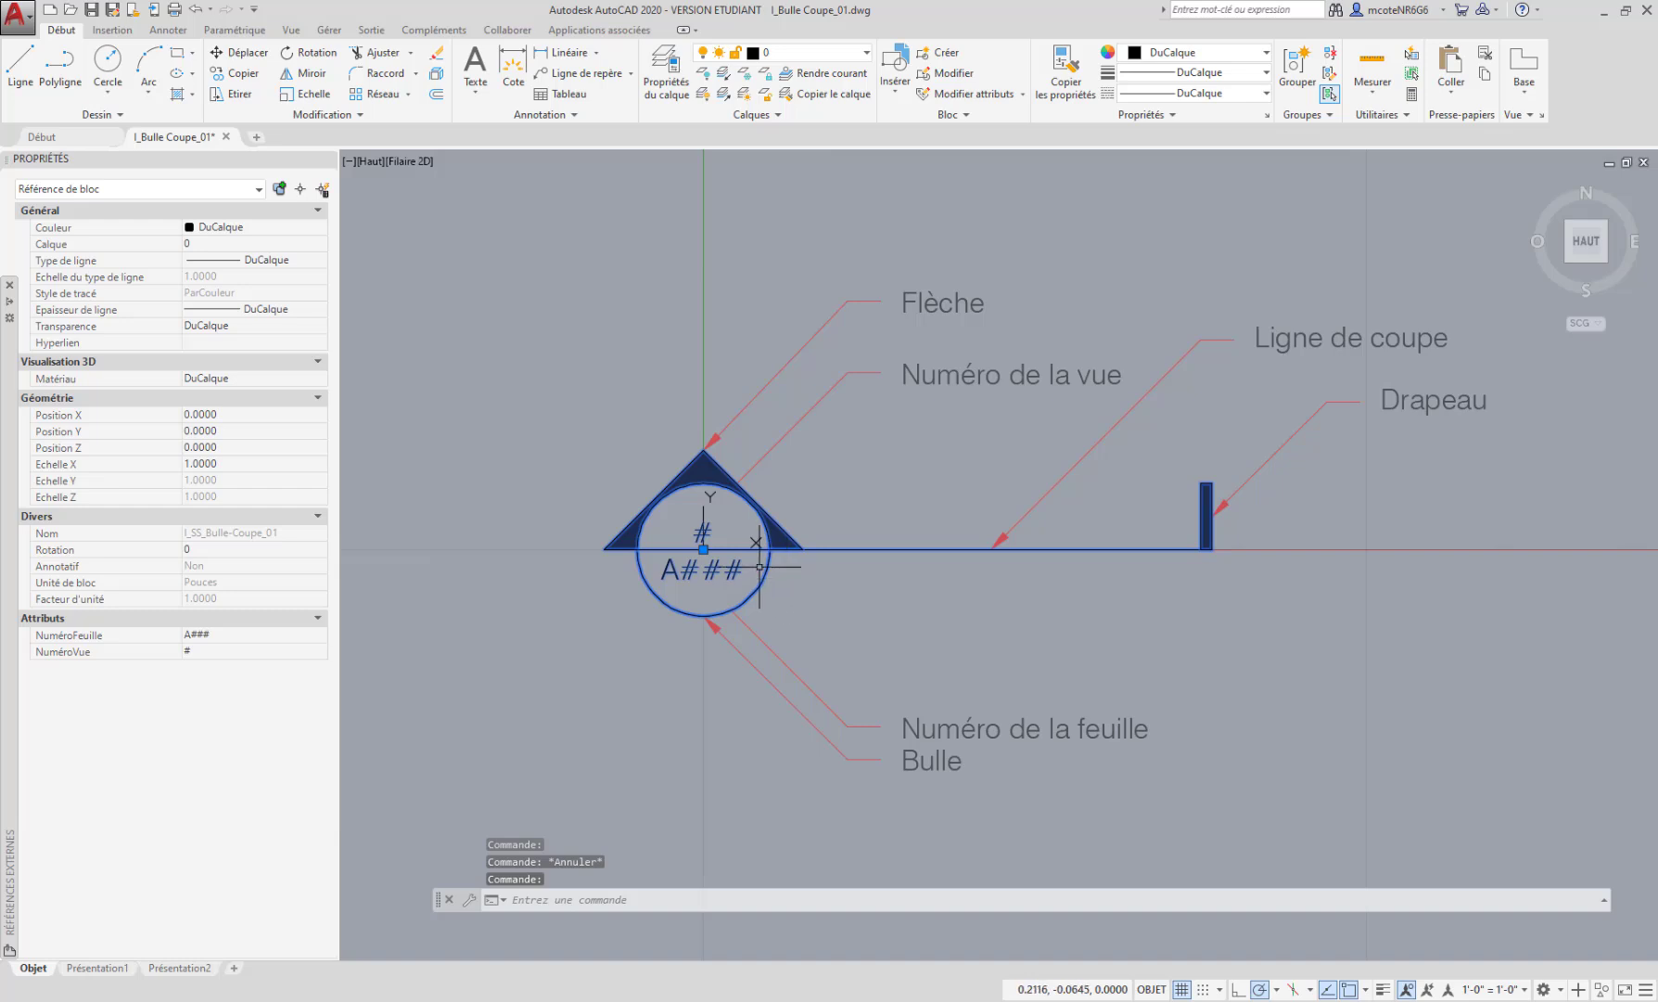
{"action": "right_click", "coordinate": [750, 508]}
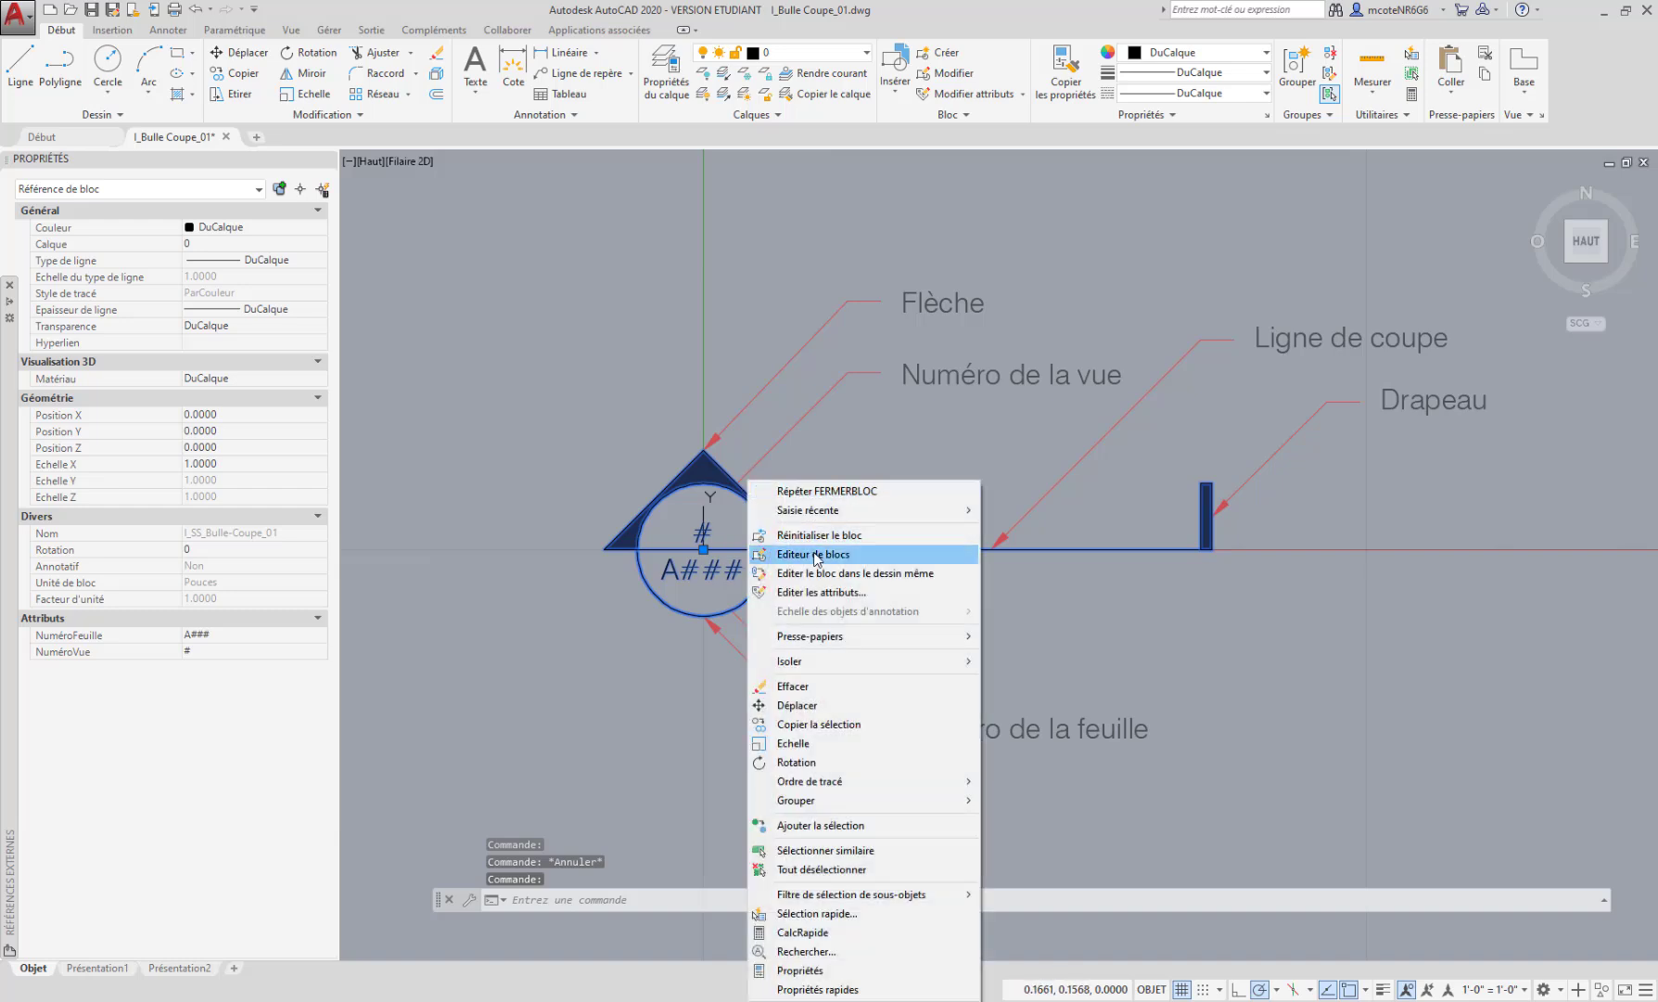
{"action": "left_click", "coordinate": [689, 470]}
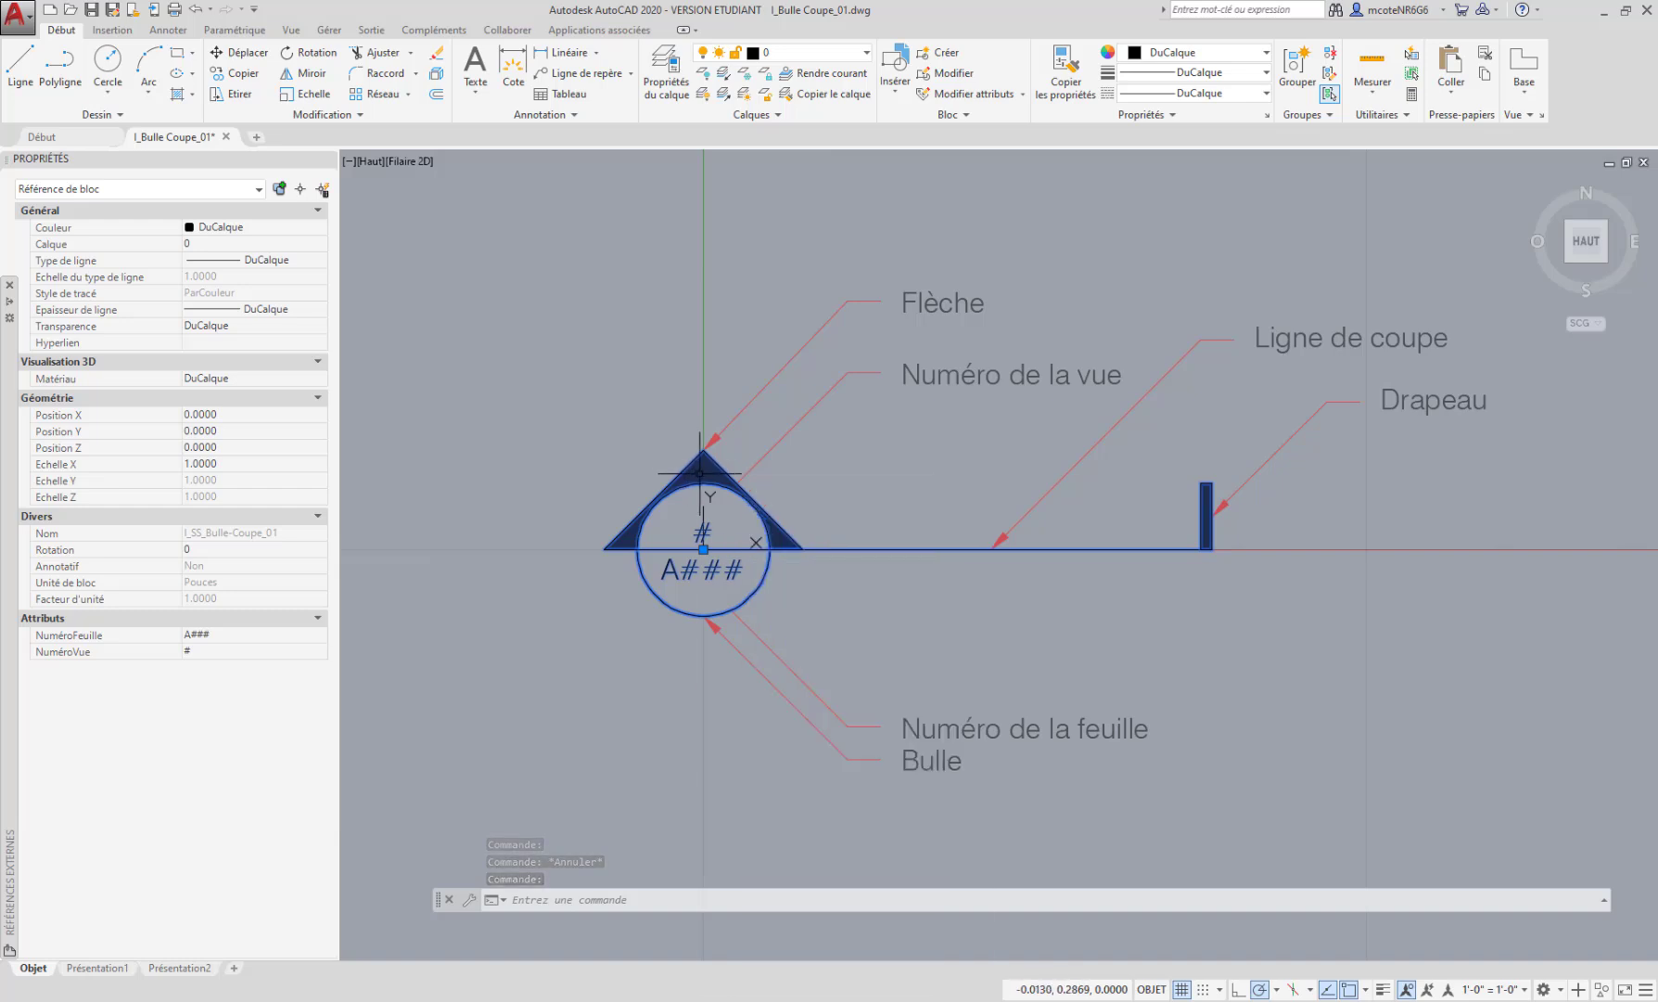
{"action": "right_click", "coordinate": [702, 475]}
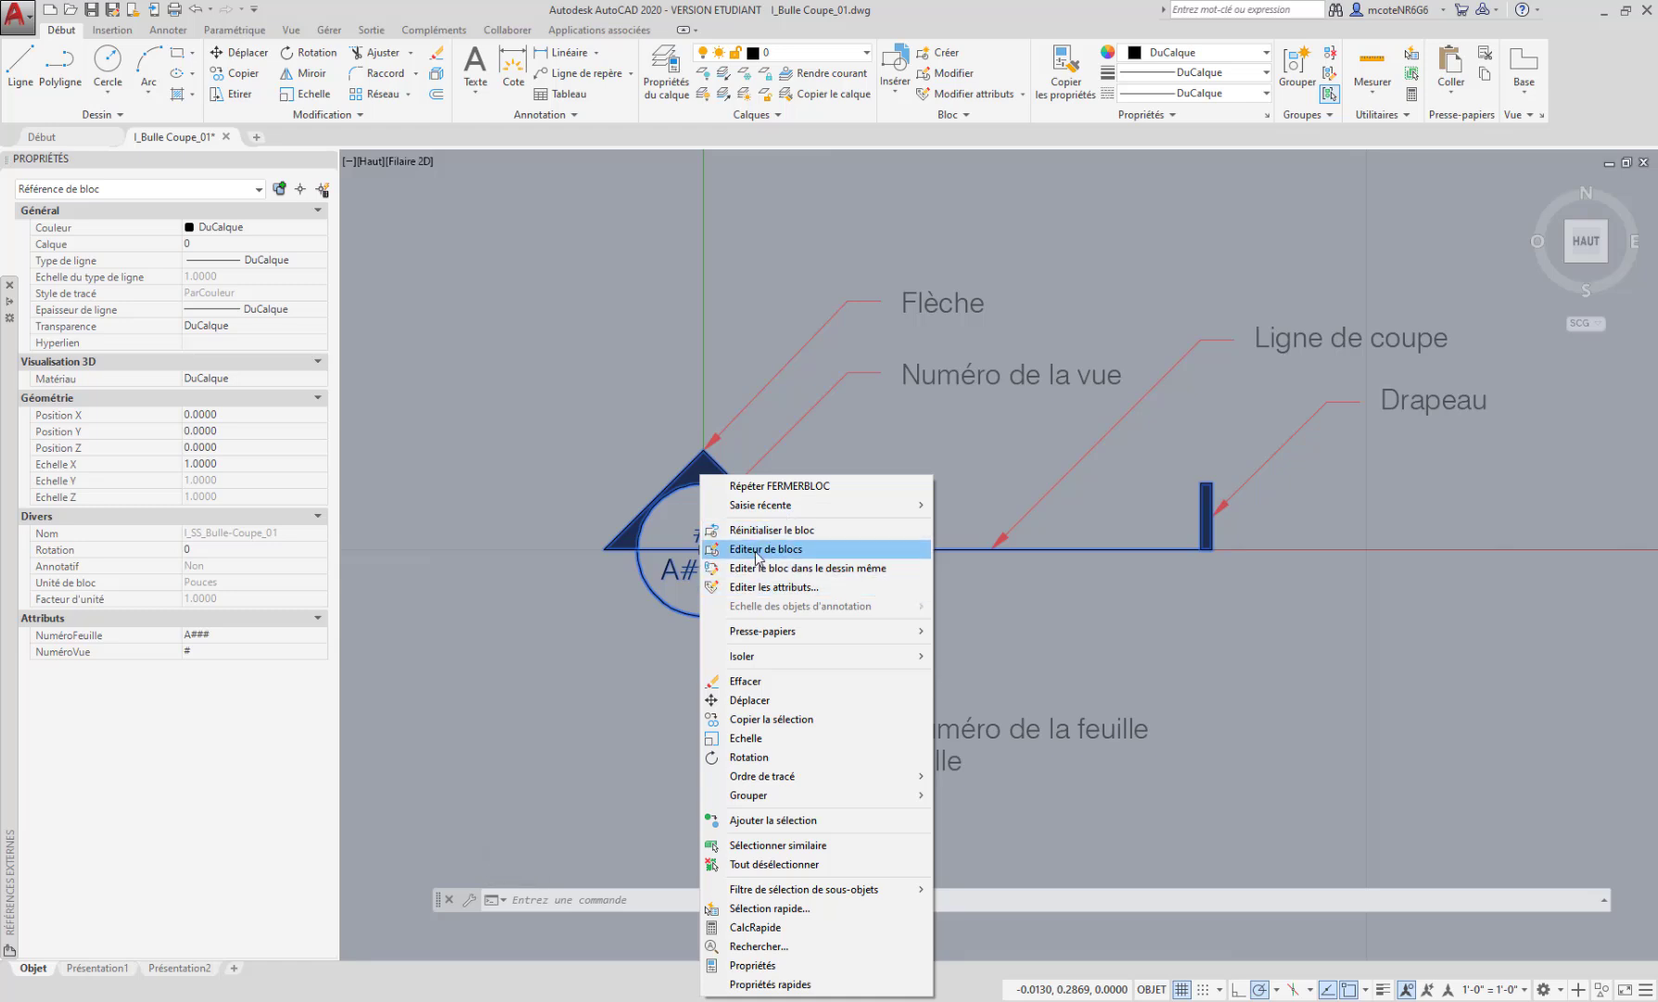
{"action": "left_click", "coordinate": [764, 554]}
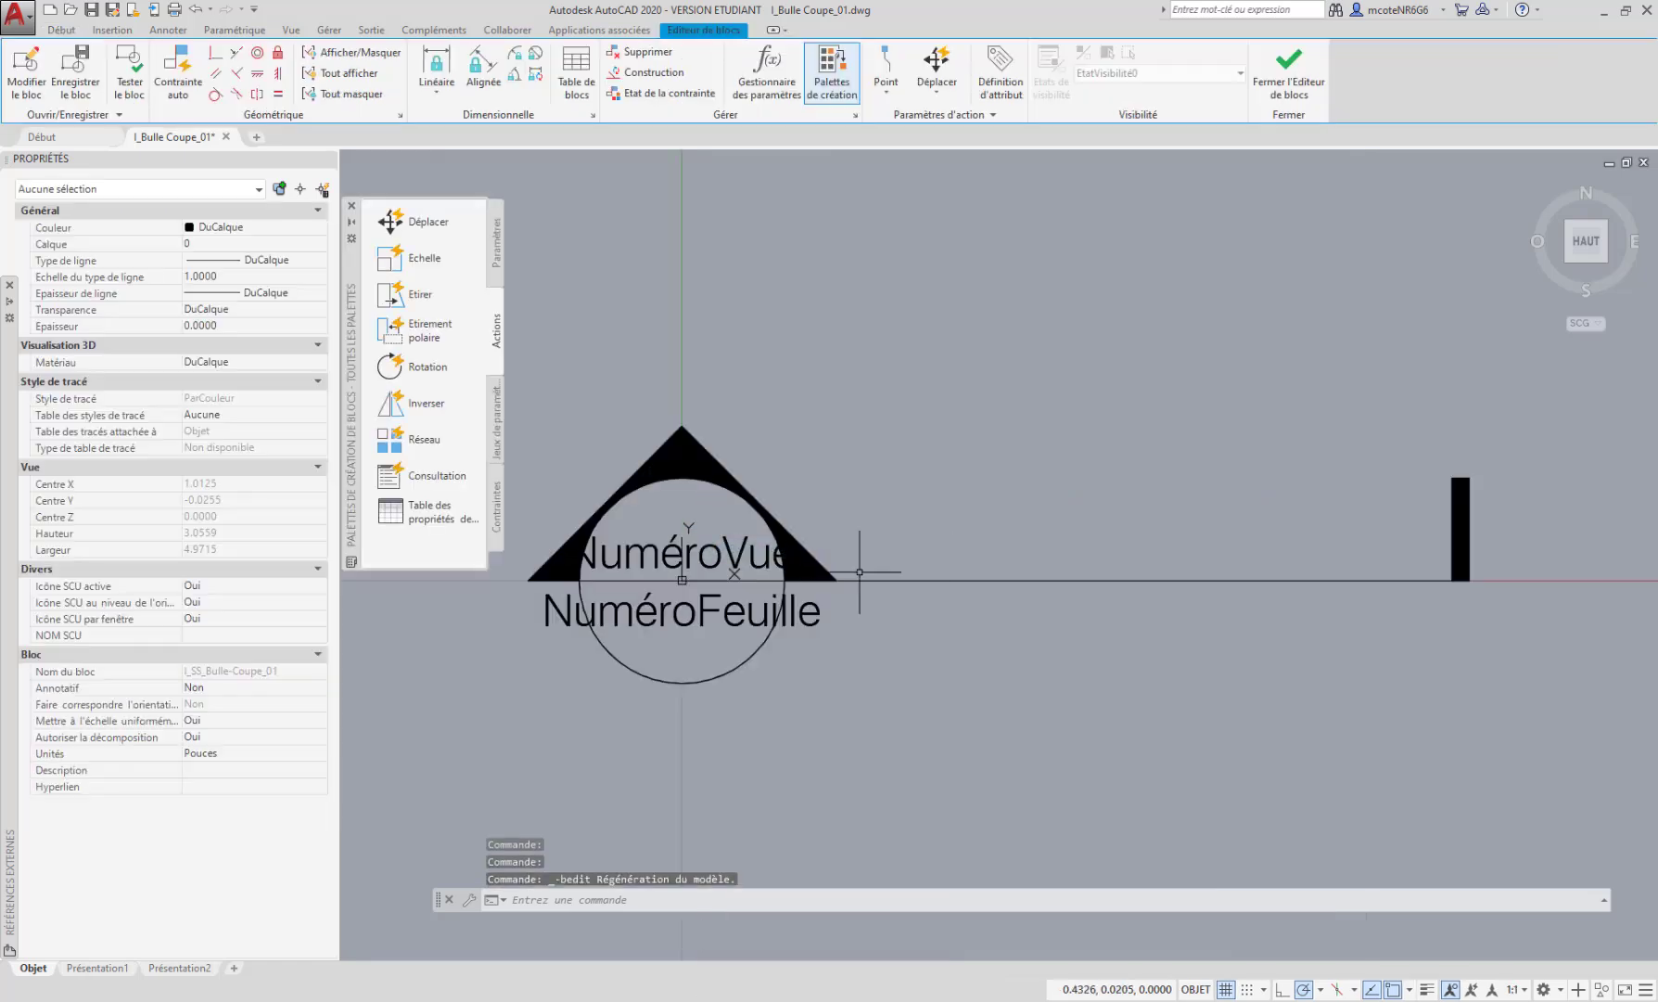
Examine the block's geometry and the properties of the section line between the bubble and the flag
{"action": "scroll", "coordinate": [807, 528], "scroll_direction": "down", "scroll_amount": 1}
{"action": "mouse_move", "coordinate": [824, 554]}
{"action": "middle_mouse_down"}
{"action": "mouse_move", "coordinate": [805, 525]}
{"action": "mouse_move", "coordinate": [845, 530]}
{"action": "middle_mouse_up"}
{"action": "scroll", "coordinate": [801, 481], "scroll_direction": "up", "scroll_amount": 1}
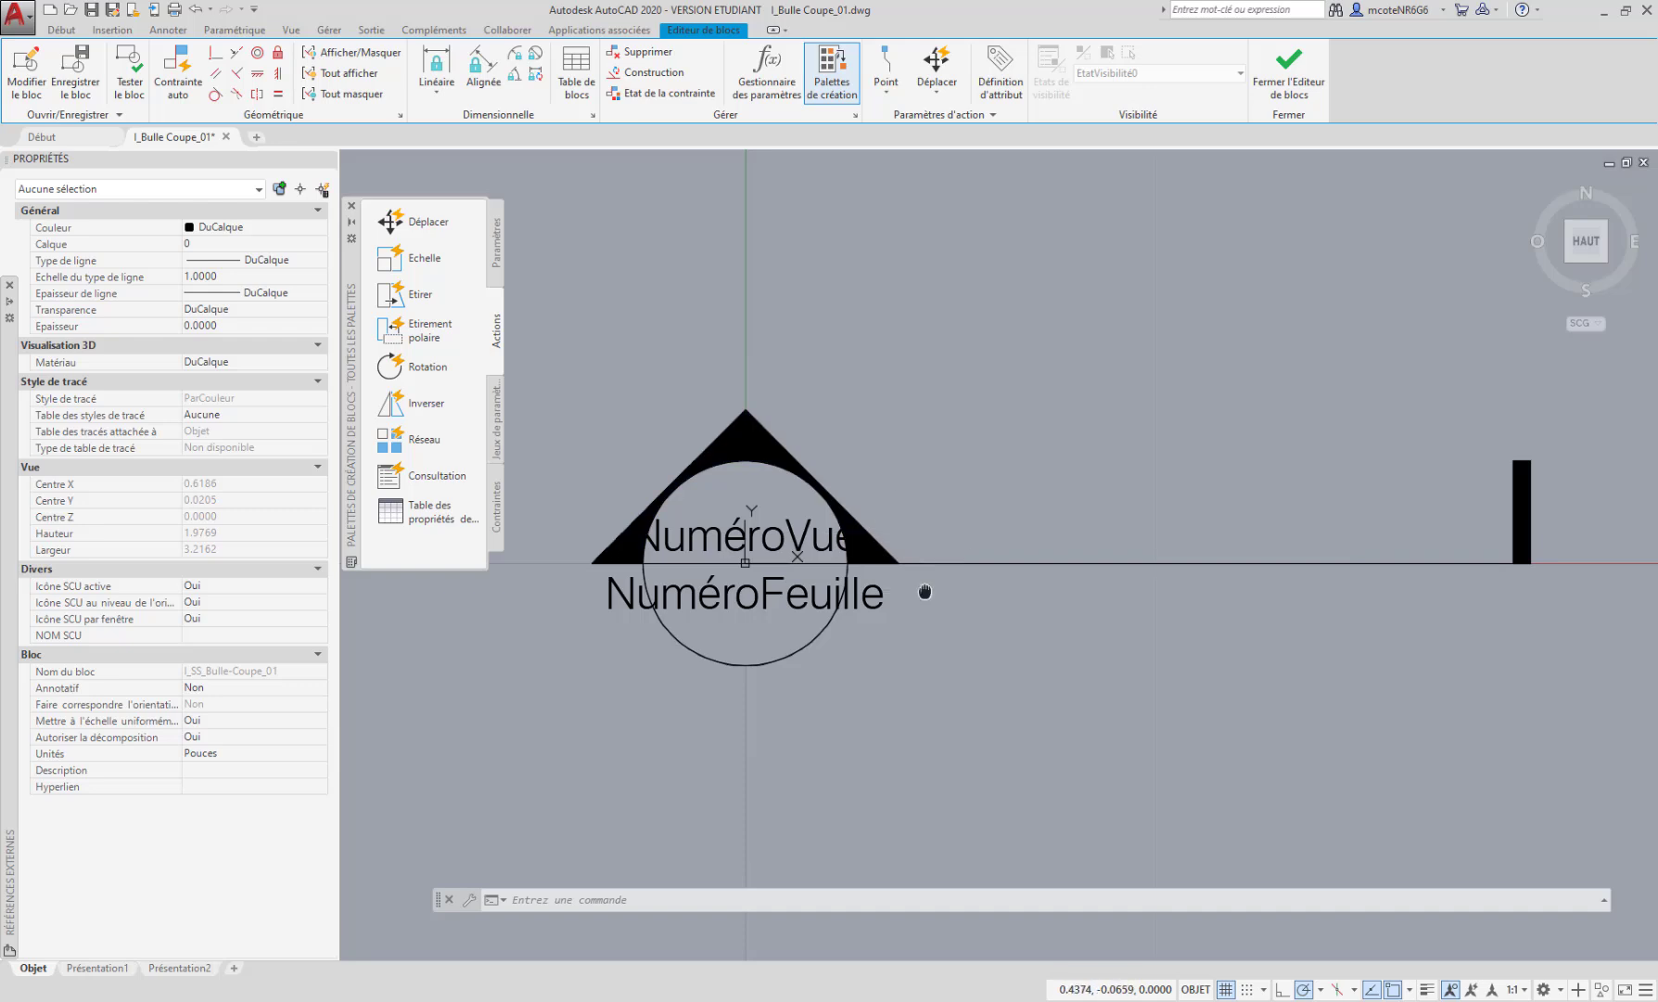
{"action": "middle_click_drag", "start_coordinate": [925, 591], "coordinate": [918, 588]}
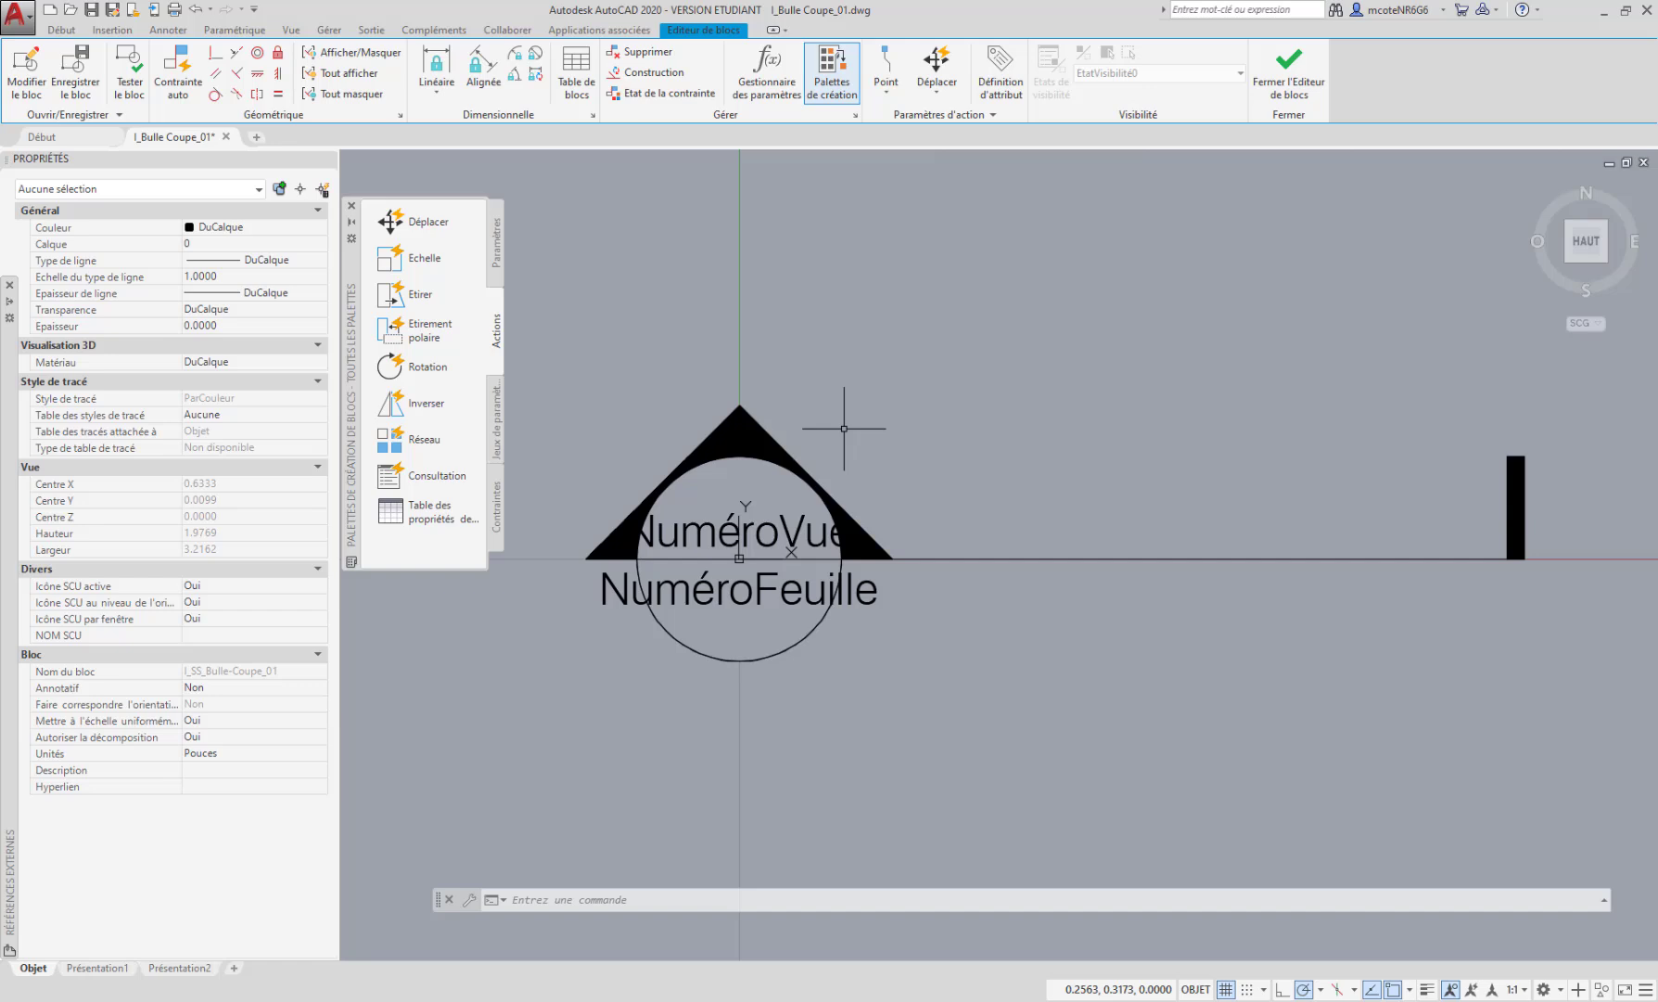
{"action": "scroll", "coordinate": [836, 478], "scroll_direction": "down", "scroll_amount": 3}
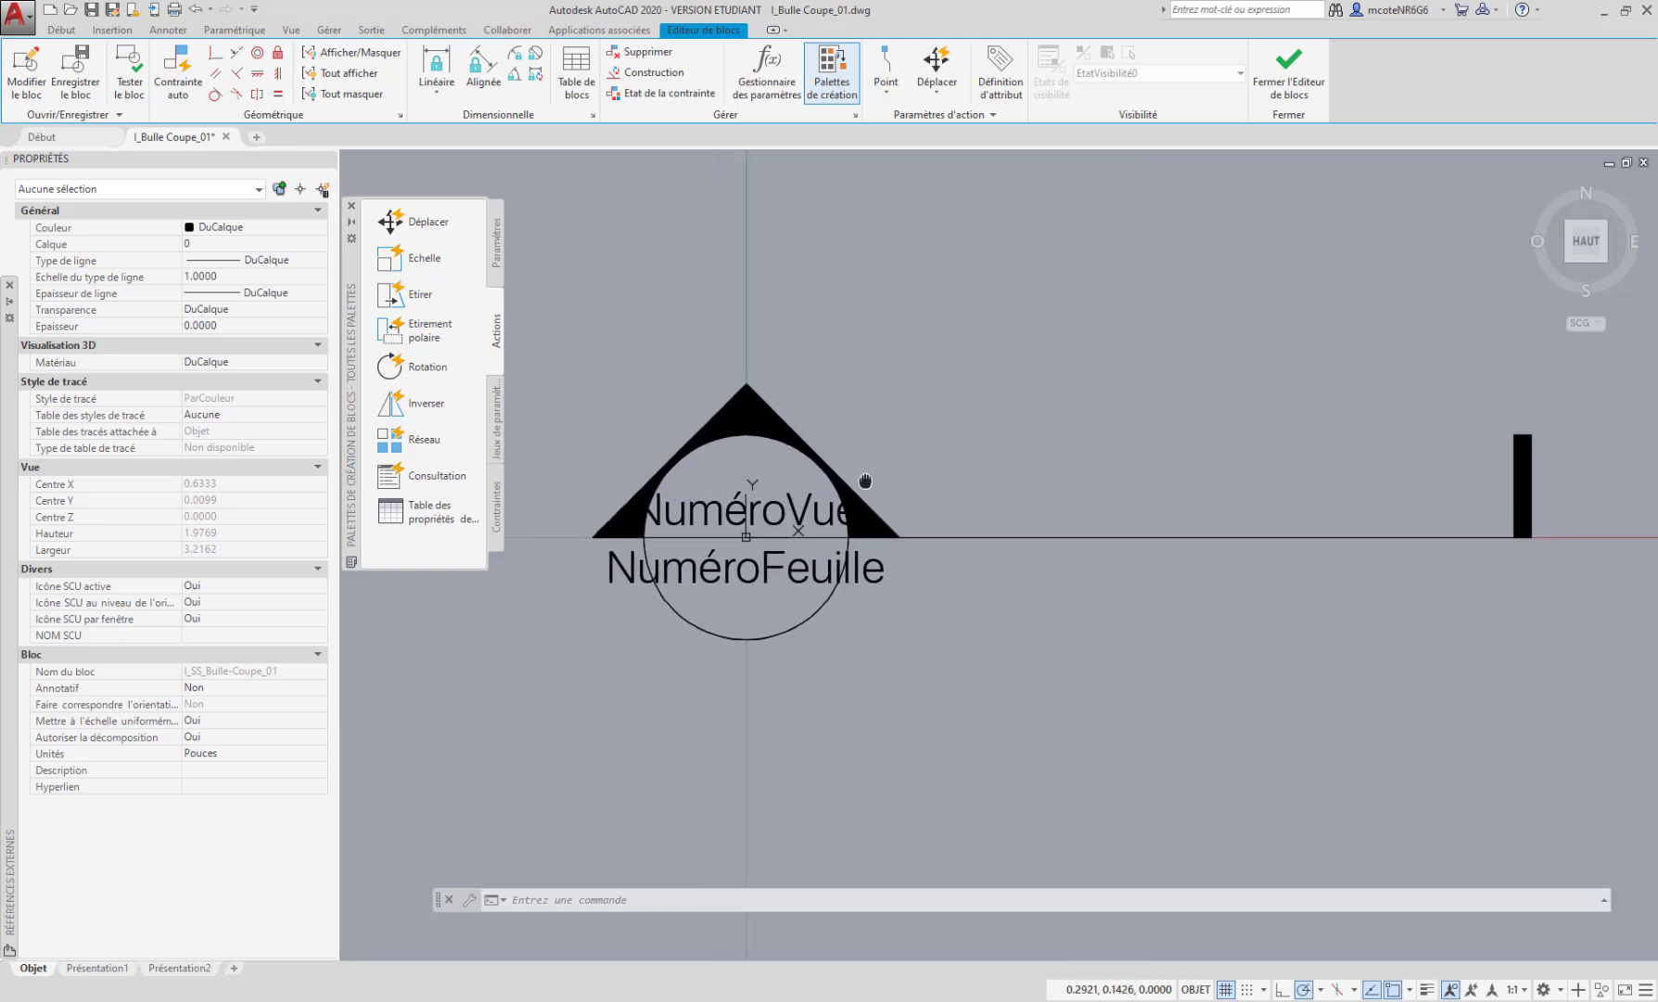
{"action": "left_click", "coordinate": [938, 532]}
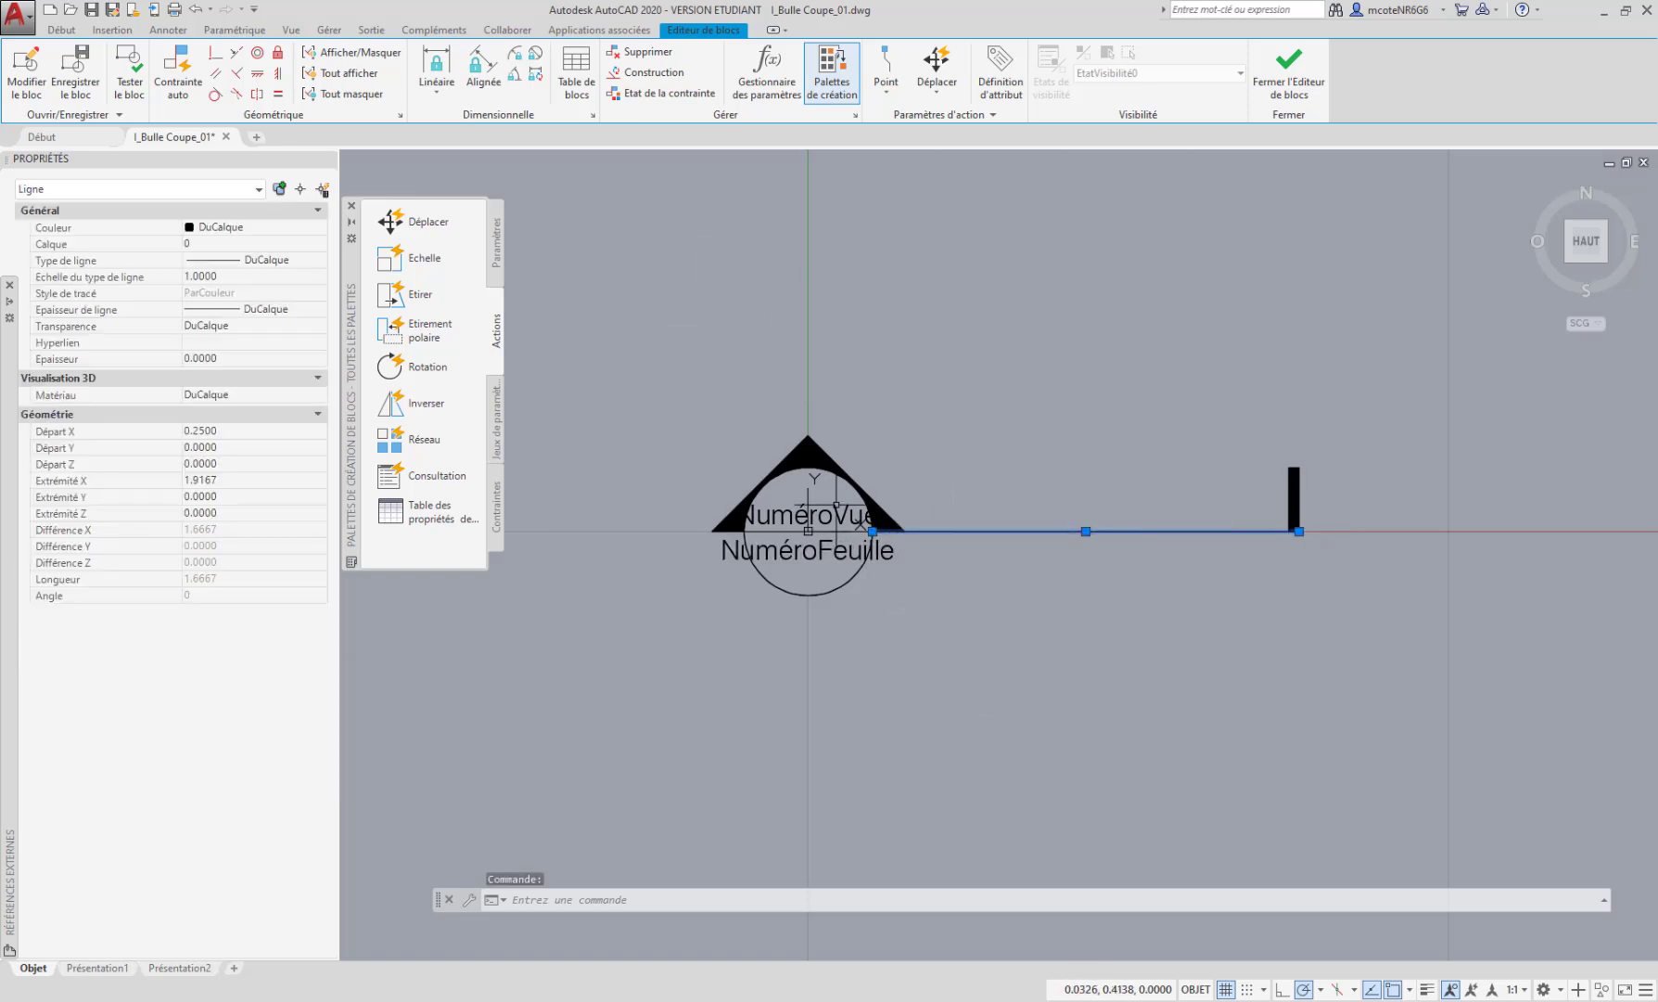
{"action": "middle_click_drag", "start_coordinate": [856, 774], "coordinate": [854, 694]}
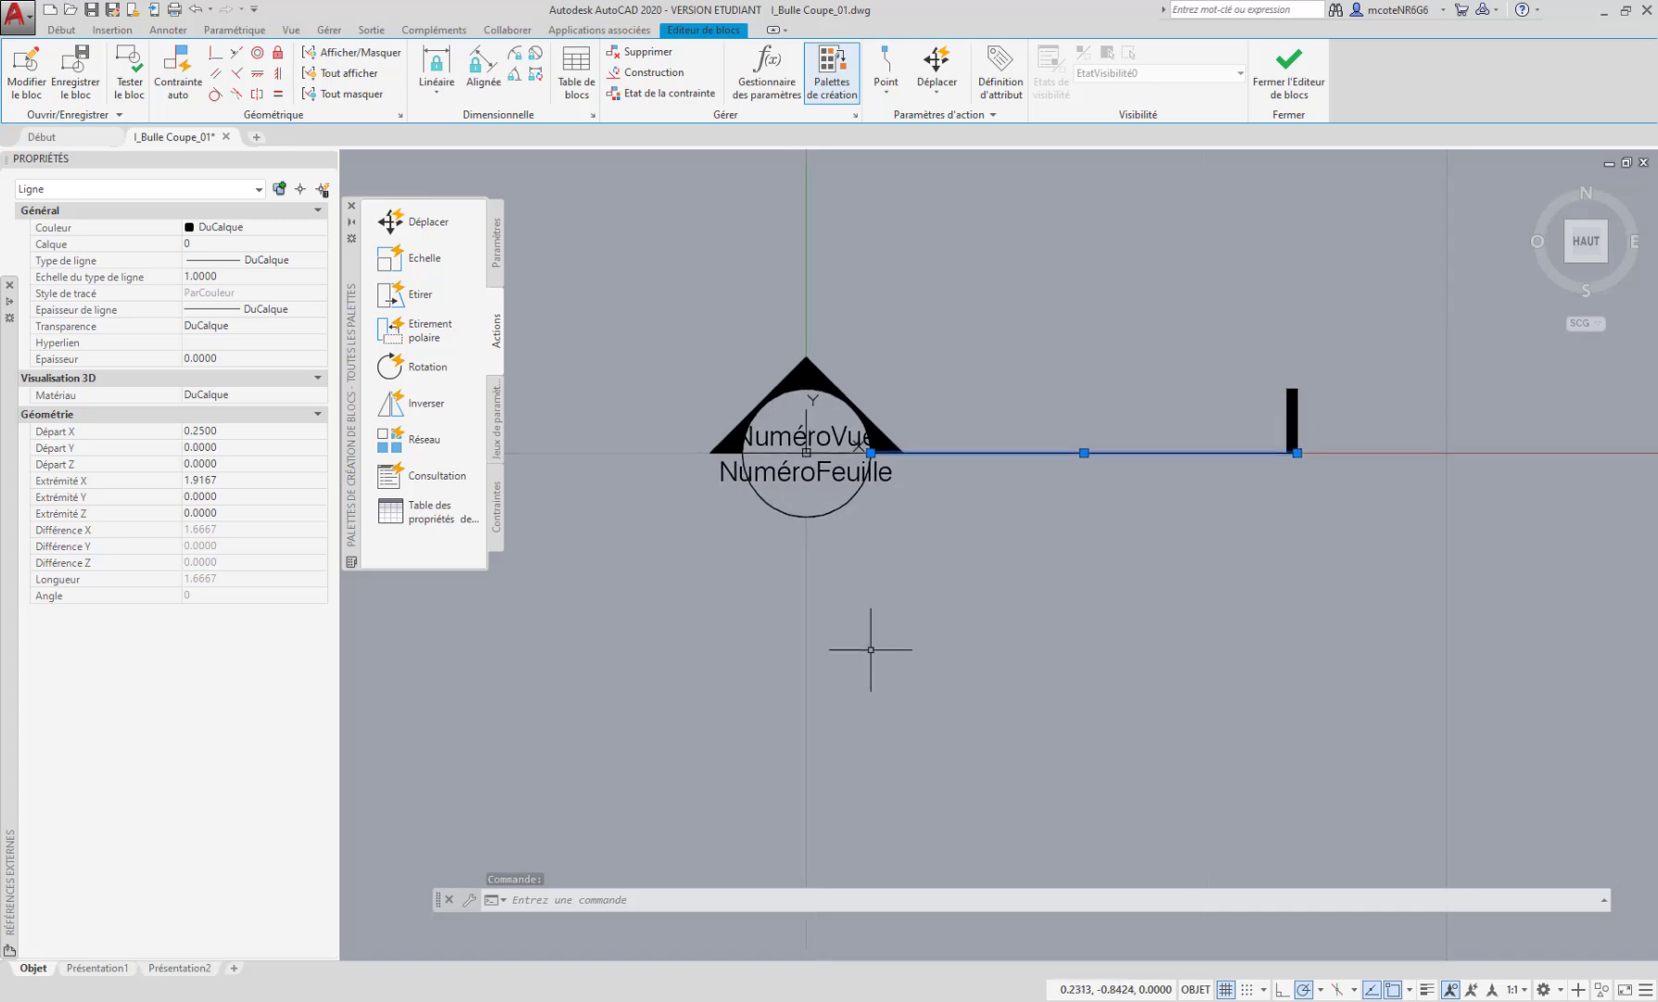
{"action": "scroll", "coordinate": [871, 643], "scroll_direction": "down", "scroll_amount": 1}
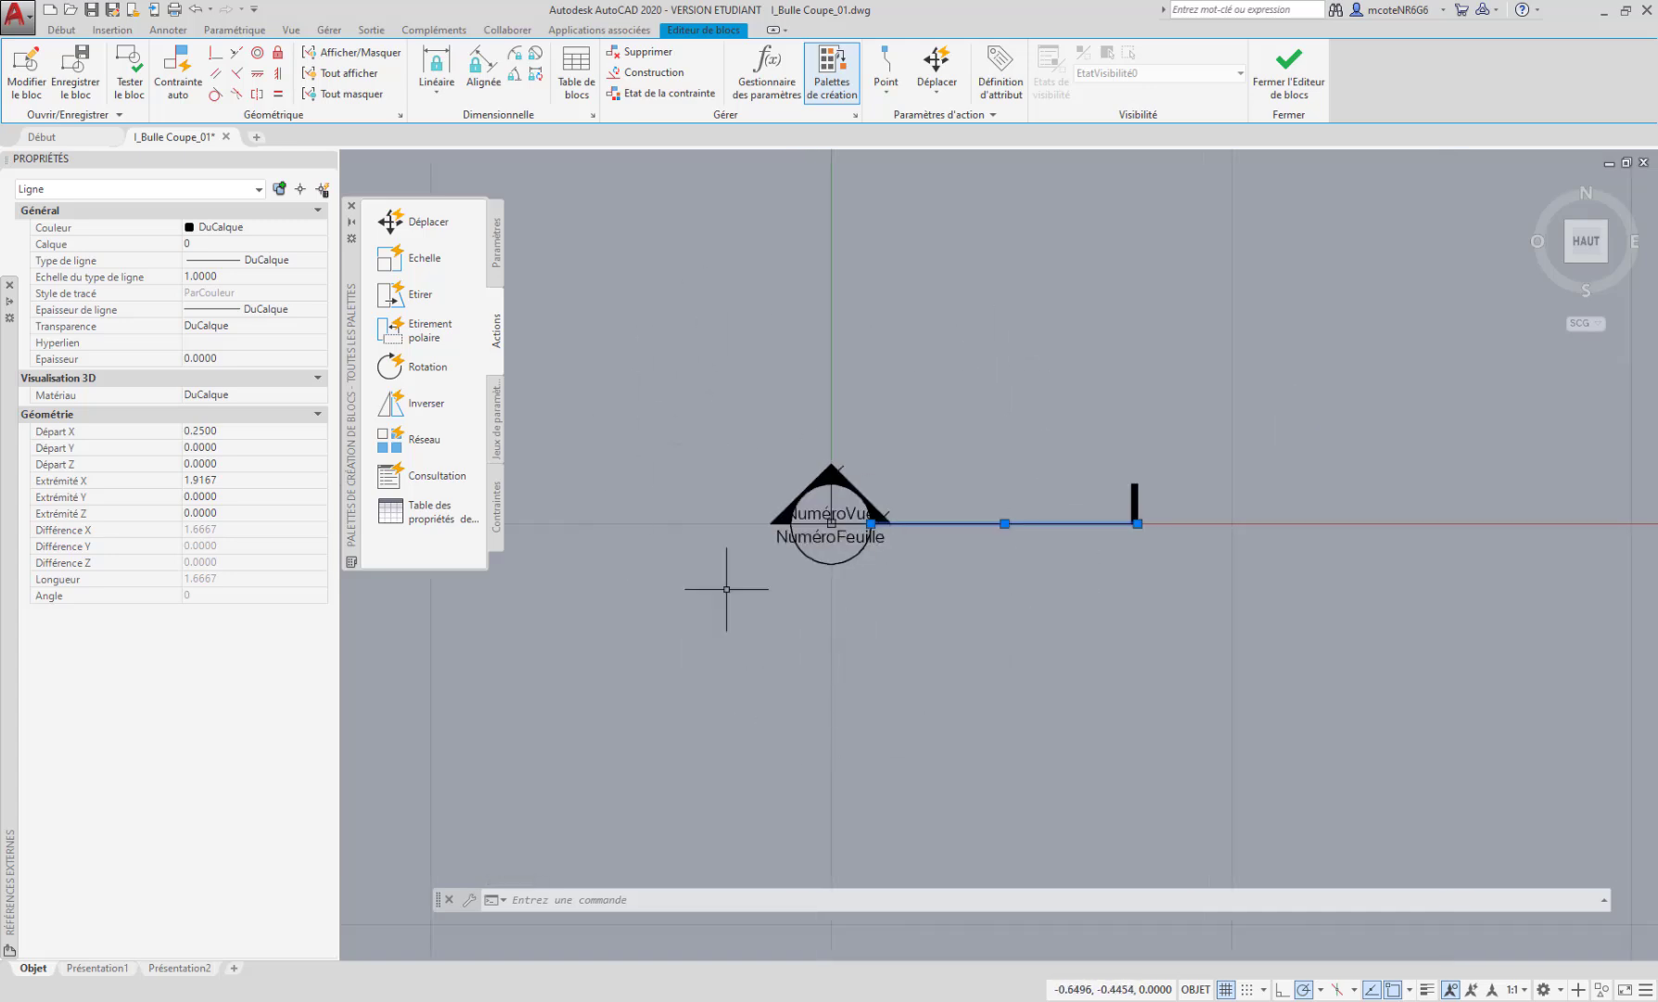
{"action": "scroll", "coordinate": [726, 589], "scroll_direction": "up", "scroll_amount": 2}
{"action": "key", "text": "Escape"}
{"action": "key", "text": "Escape"}
{"action": "key", "text": "Escape"}
{"action": "middle_click_drag", "start_coordinate": [1017, 648], "coordinate": [915, 574]}
{"action": "scroll", "coordinate": [833, 520], "scroll_direction": "up", "scroll_amount": 2}
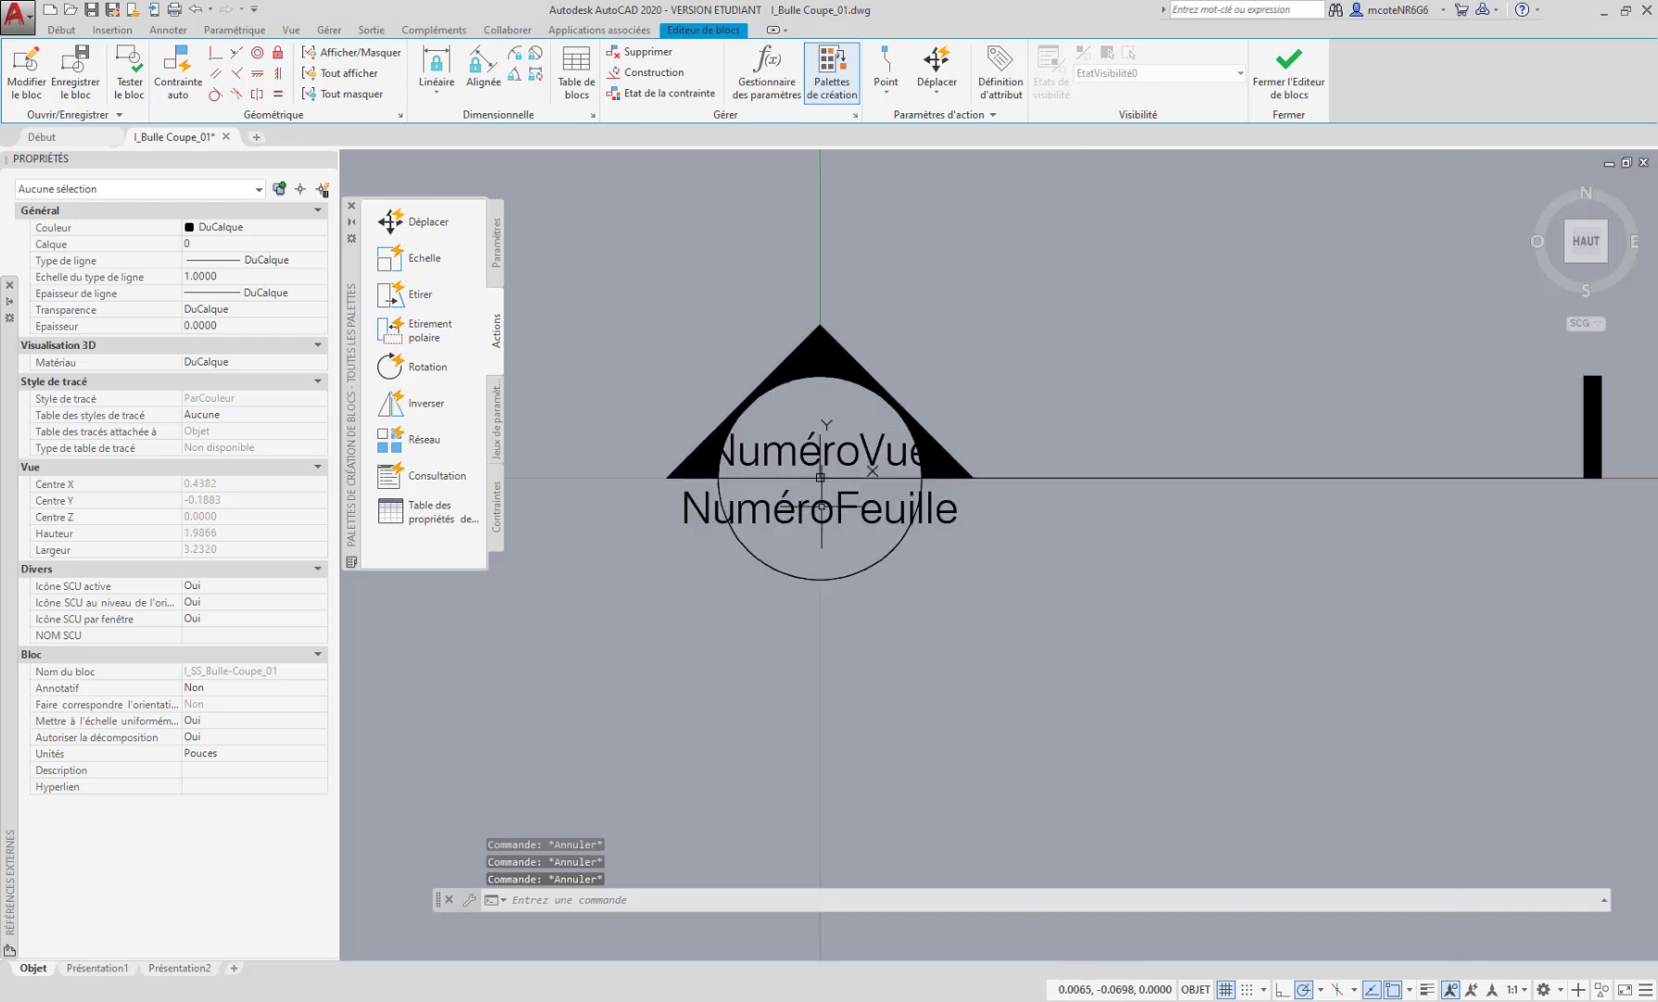
Inspect the NuméroFeuille and NuméroVue attributes in relation to the bubble
{"action": "left_click", "coordinate": [816, 508]}
{"action": "key", "text": "Escape"}
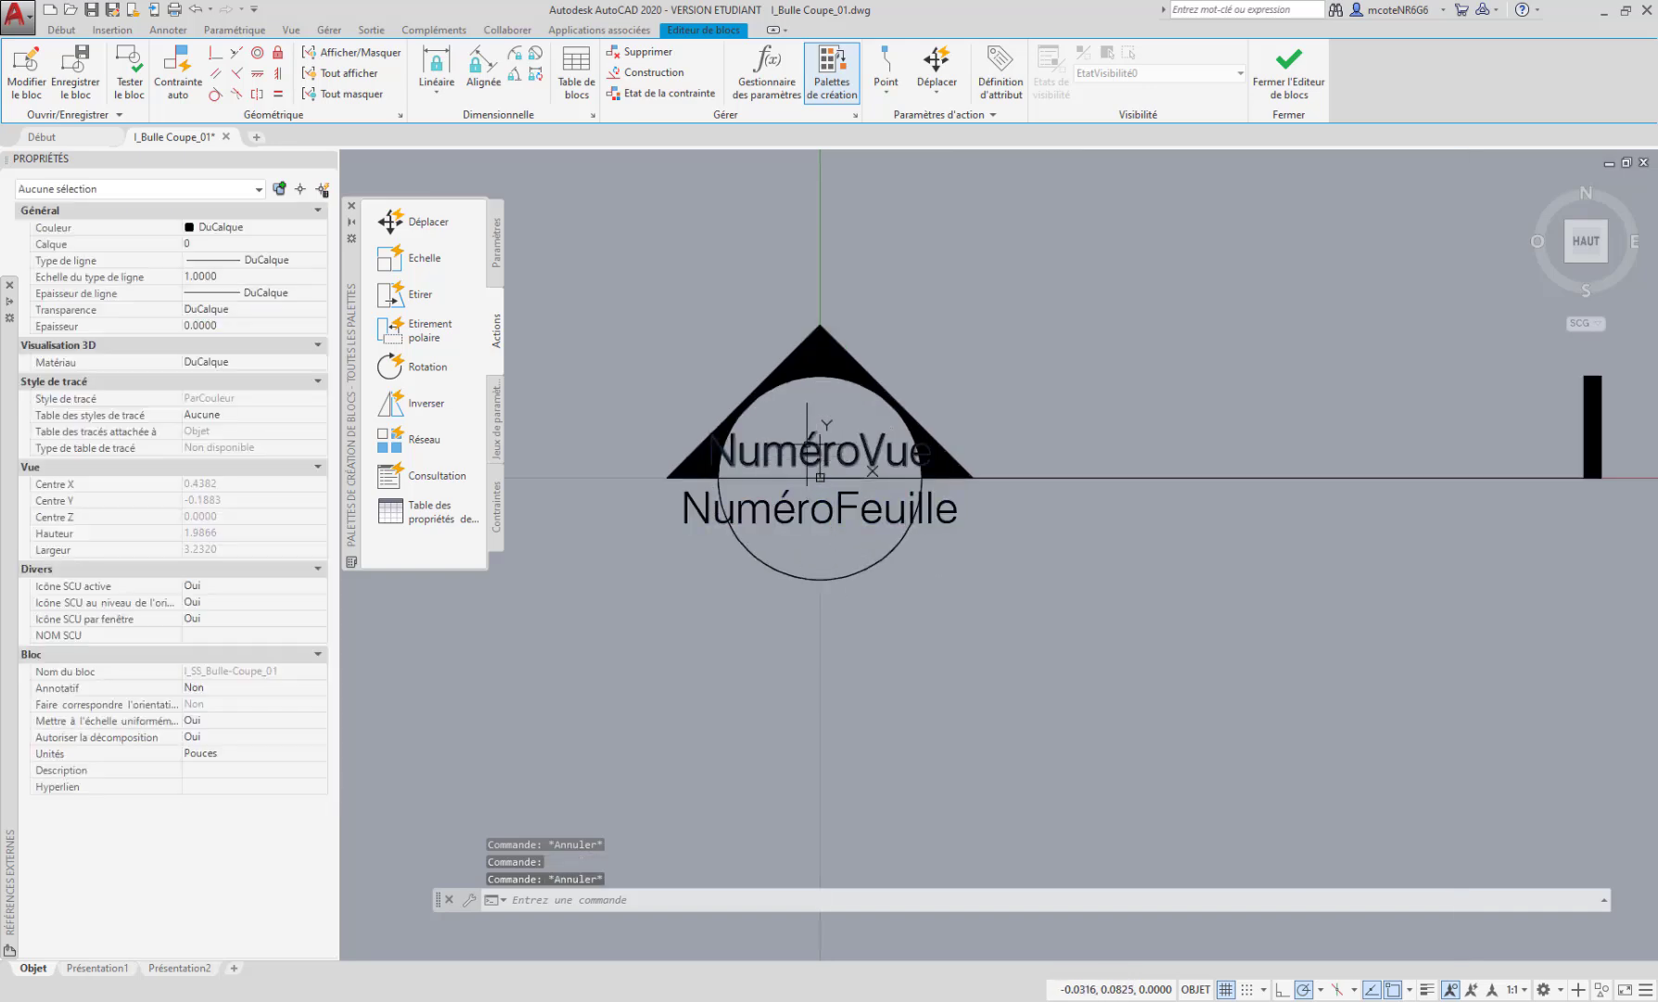
{"action": "left_click", "coordinate": [820, 471]}
{"action": "middle_click_drag", "start_coordinate": [826, 598], "coordinate": [840, 604]}
{"action": "key", "text": "Escape"}
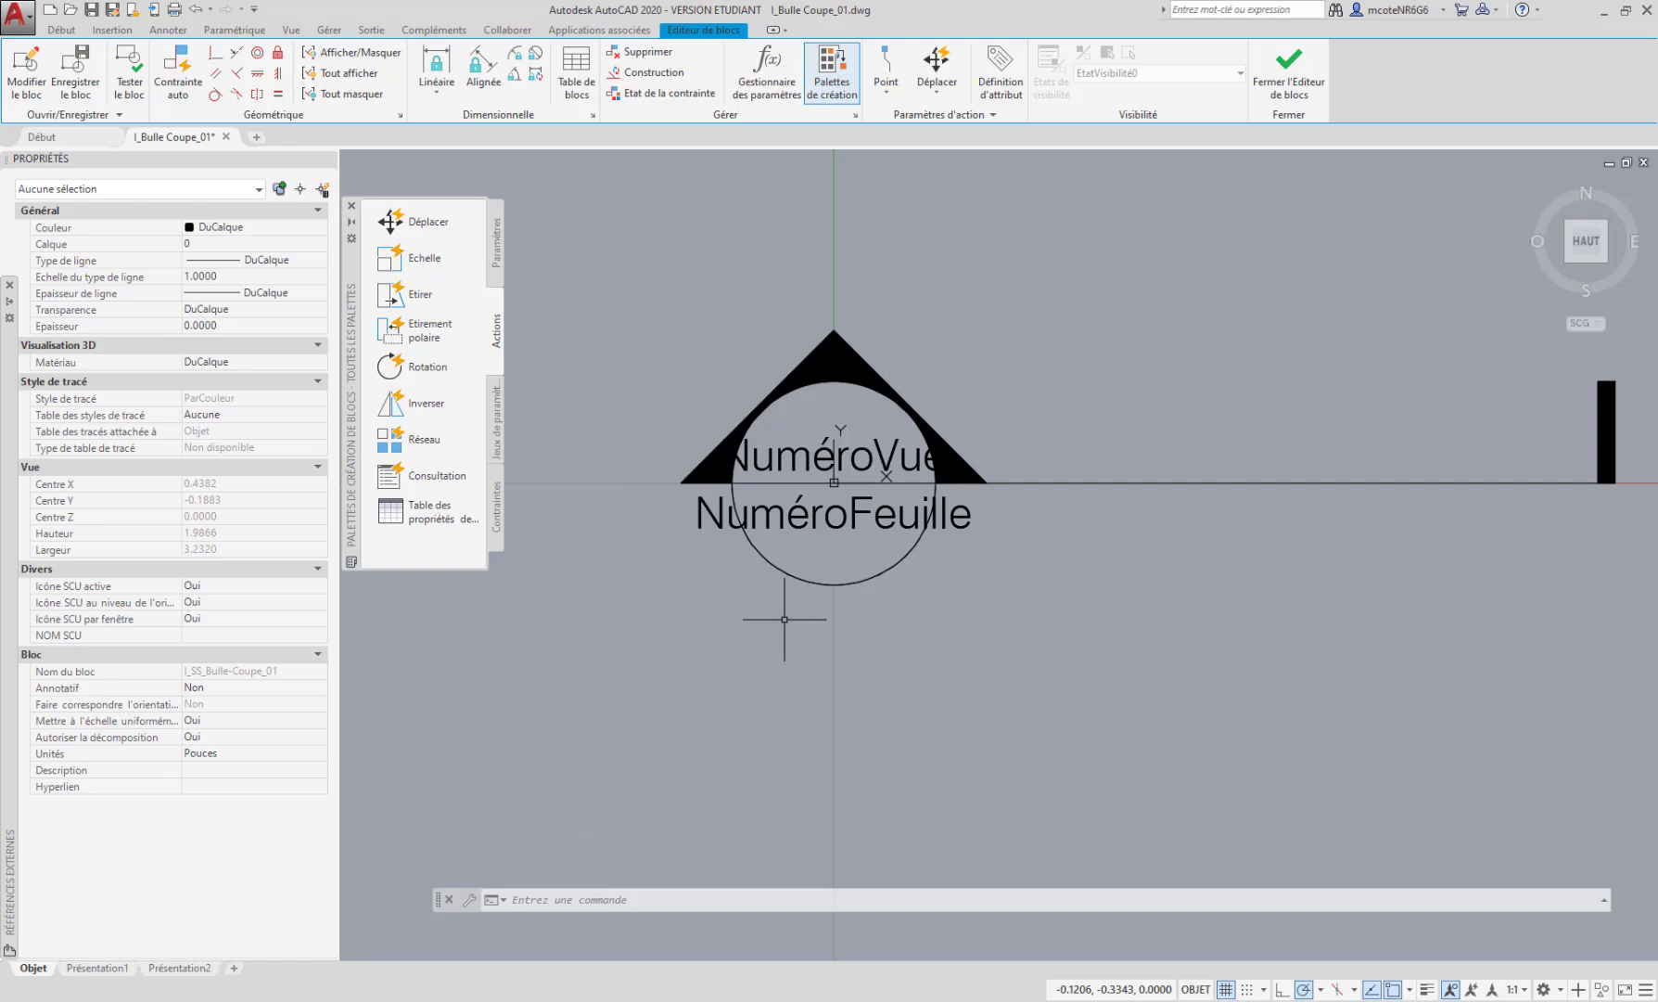
{"action": "scroll", "coordinate": [785, 619], "scroll_direction": "down", "scroll_amount": 2}
{"action": "scroll", "coordinate": [733, 473], "scroll_direction": "up", "scroll_amount": 2}
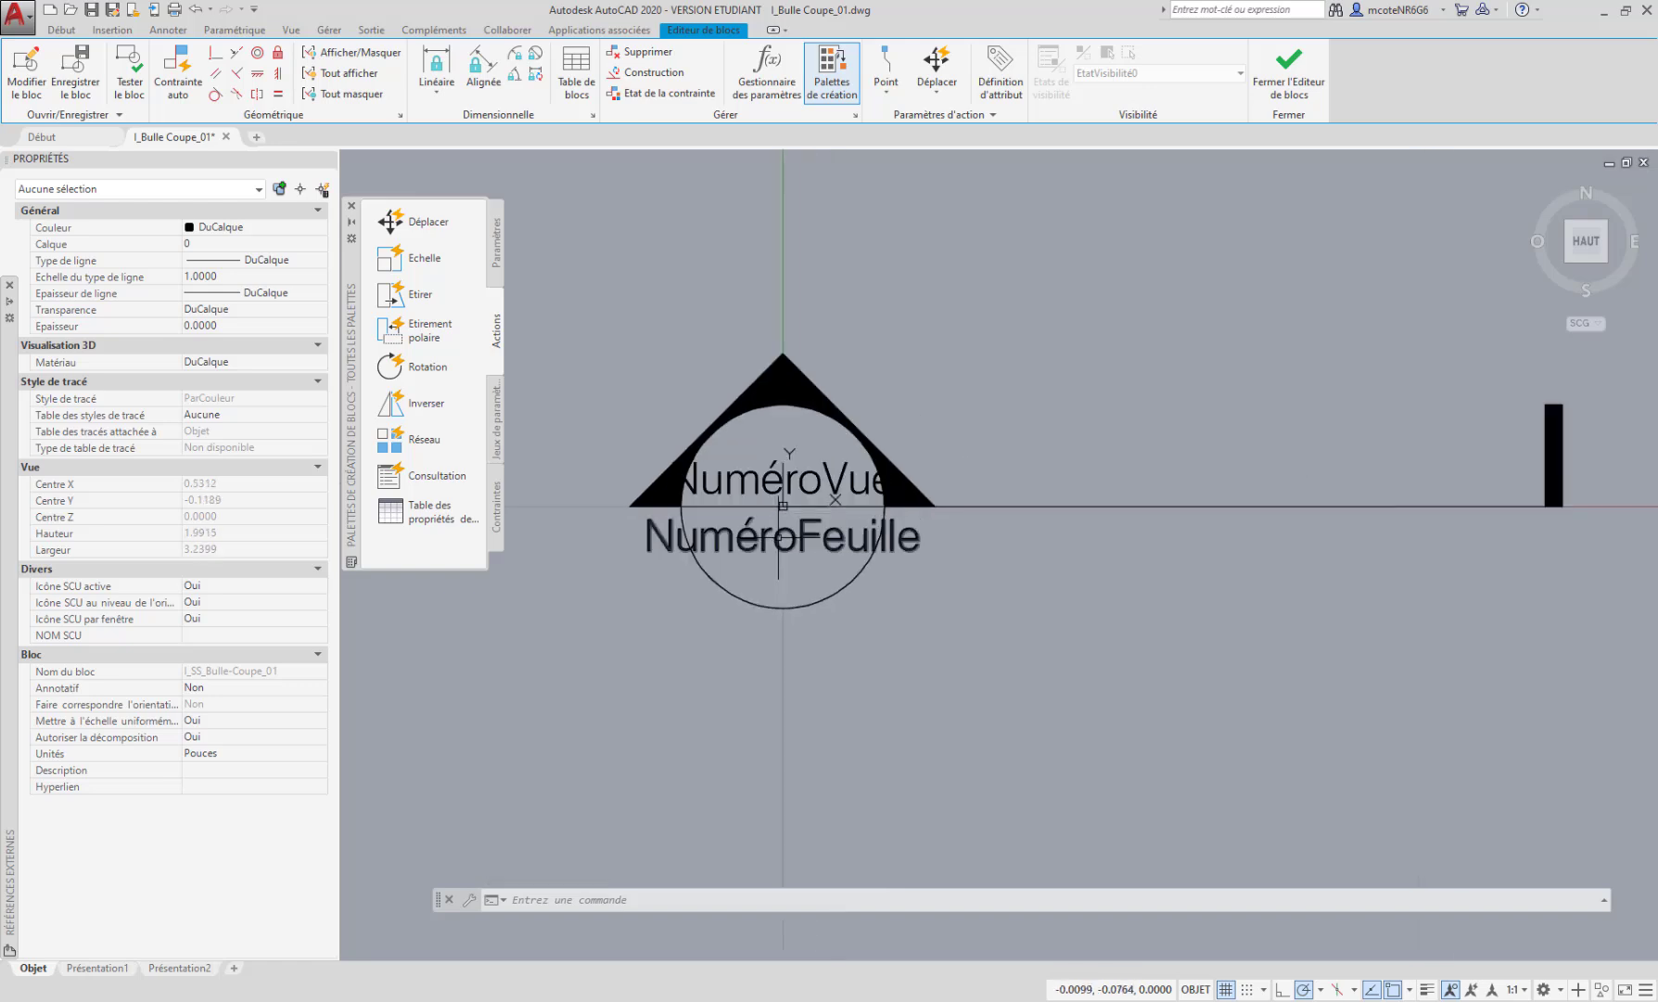
{"action": "middle_click_drag", "start_coordinate": [895, 576], "coordinate": [877, 584]}
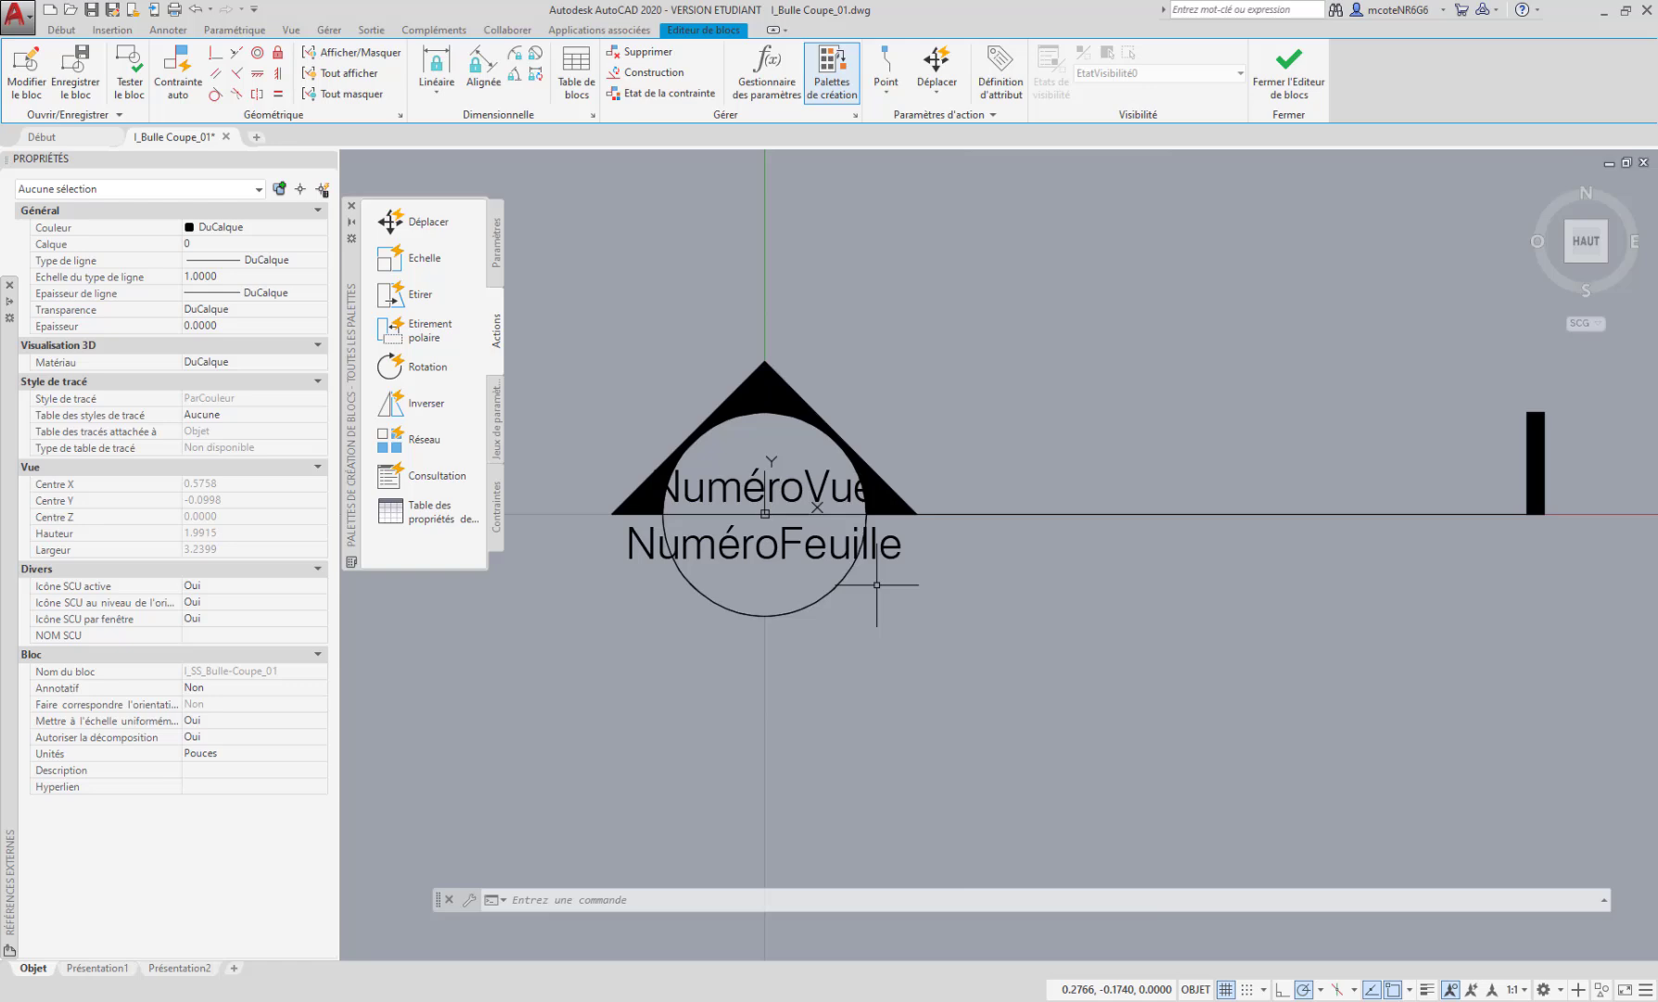
{"action": "scroll", "coordinate": [876, 585], "scroll_direction": "down", "scroll_amount": 3}
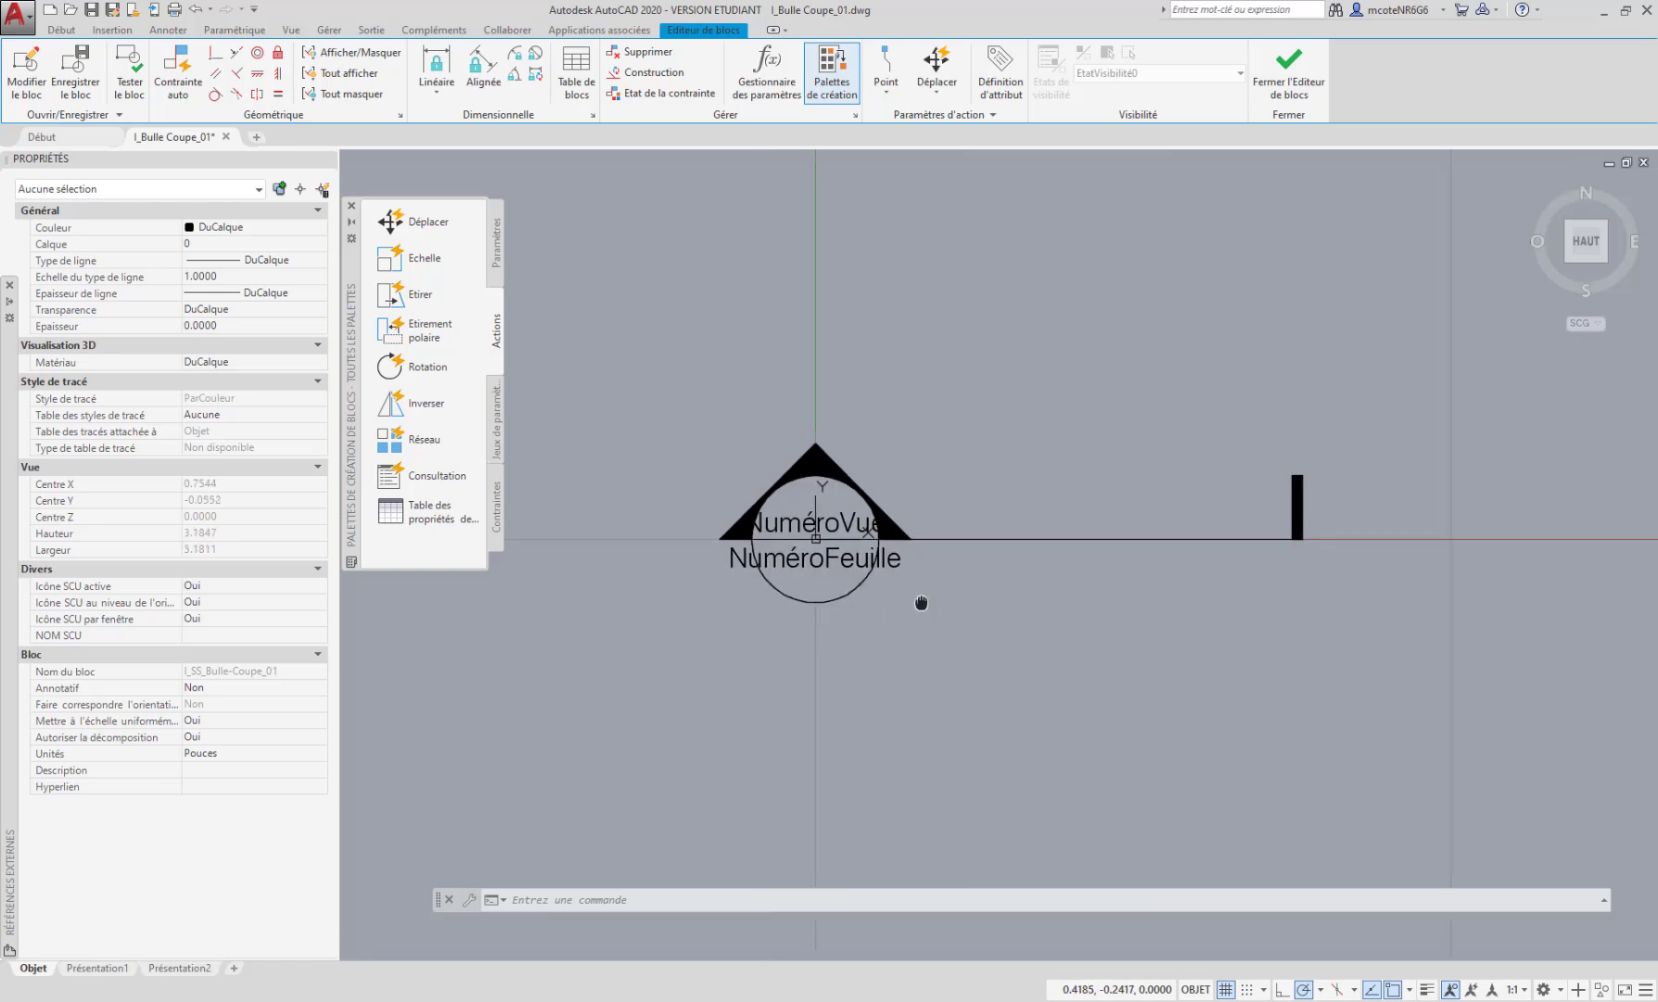
{"action": "scroll", "coordinate": [900, 573], "scroll_direction": "up", "scroll_amount": 1}
{"action": "scroll", "coordinate": [834, 445], "scroll_direction": "up", "scroll_amount": 2}
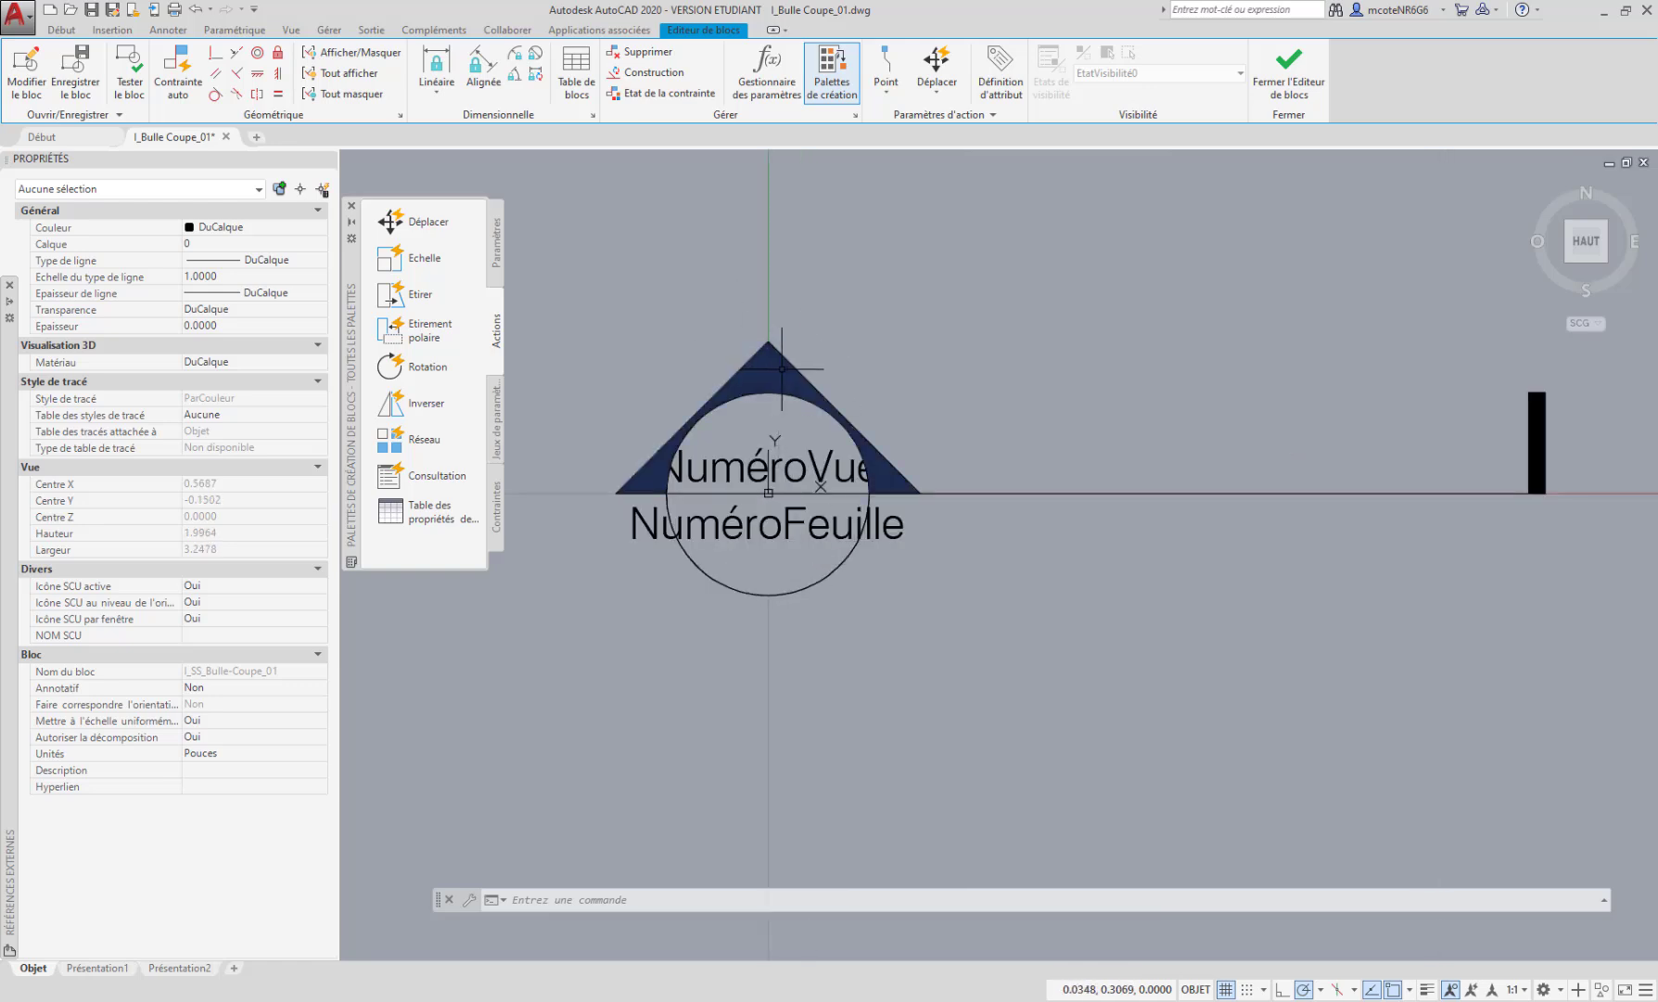
Inspect the solid hatch that forms the arrow around the bubble
{"action": "middle_click_drag", "start_coordinate": [757, 349], "coordinate": [871, 330]}
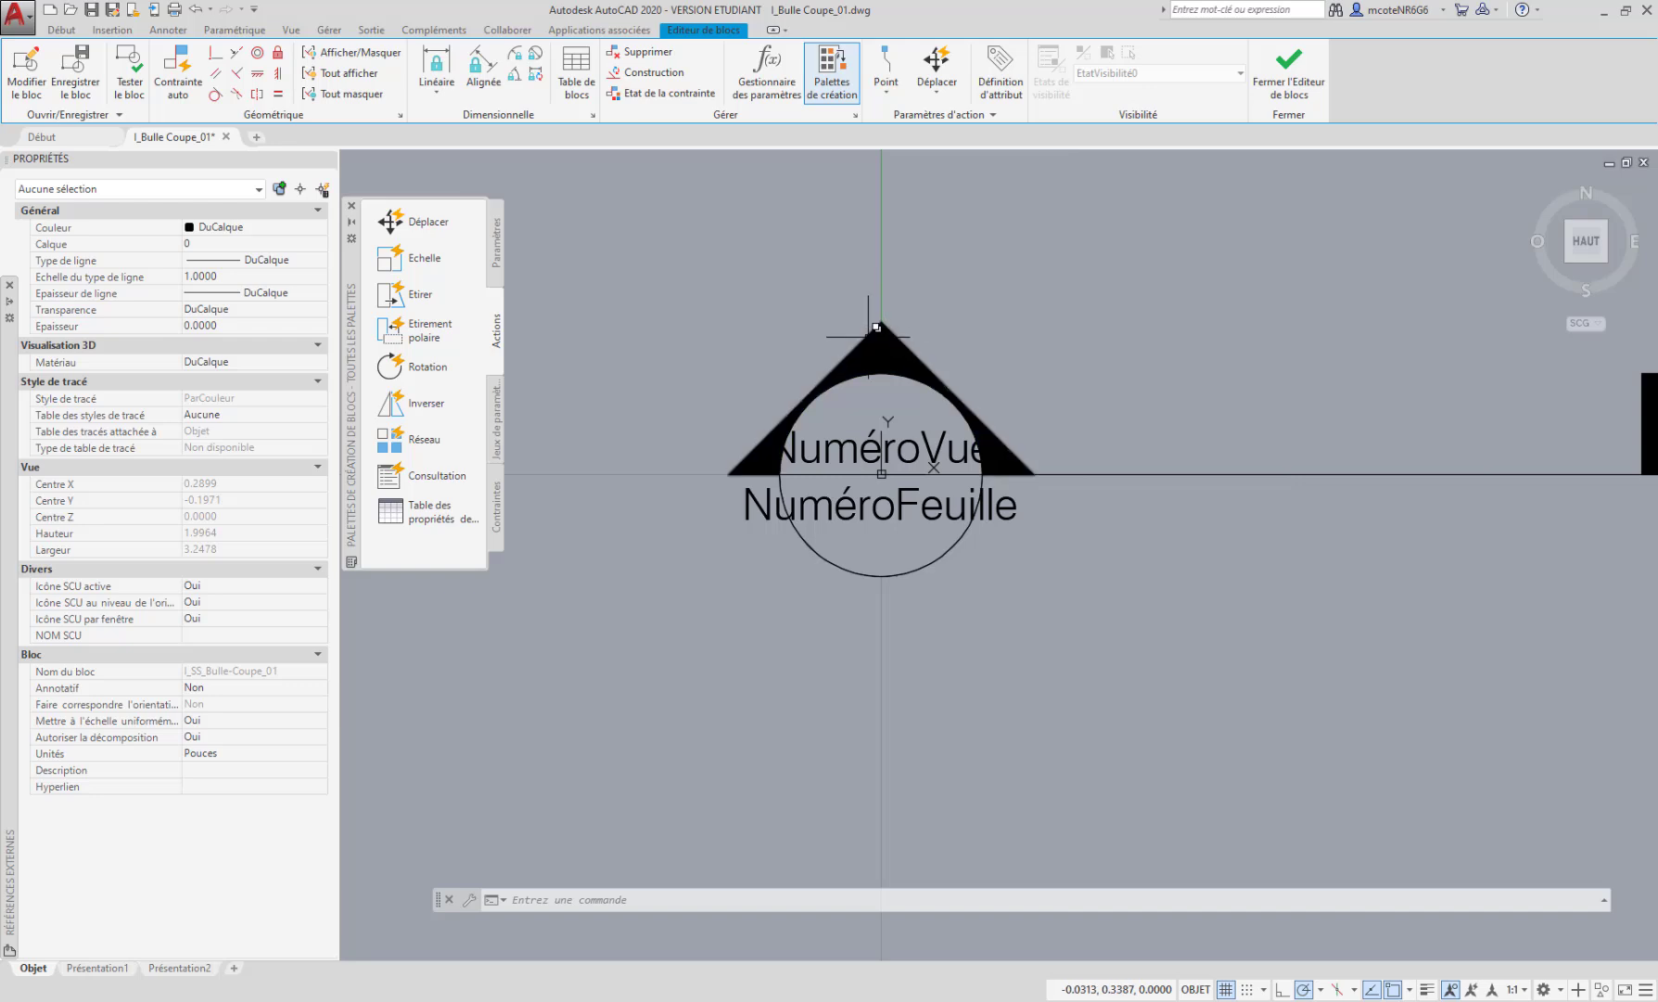
{"action": "left_click", "coordinate": [871, 337]}
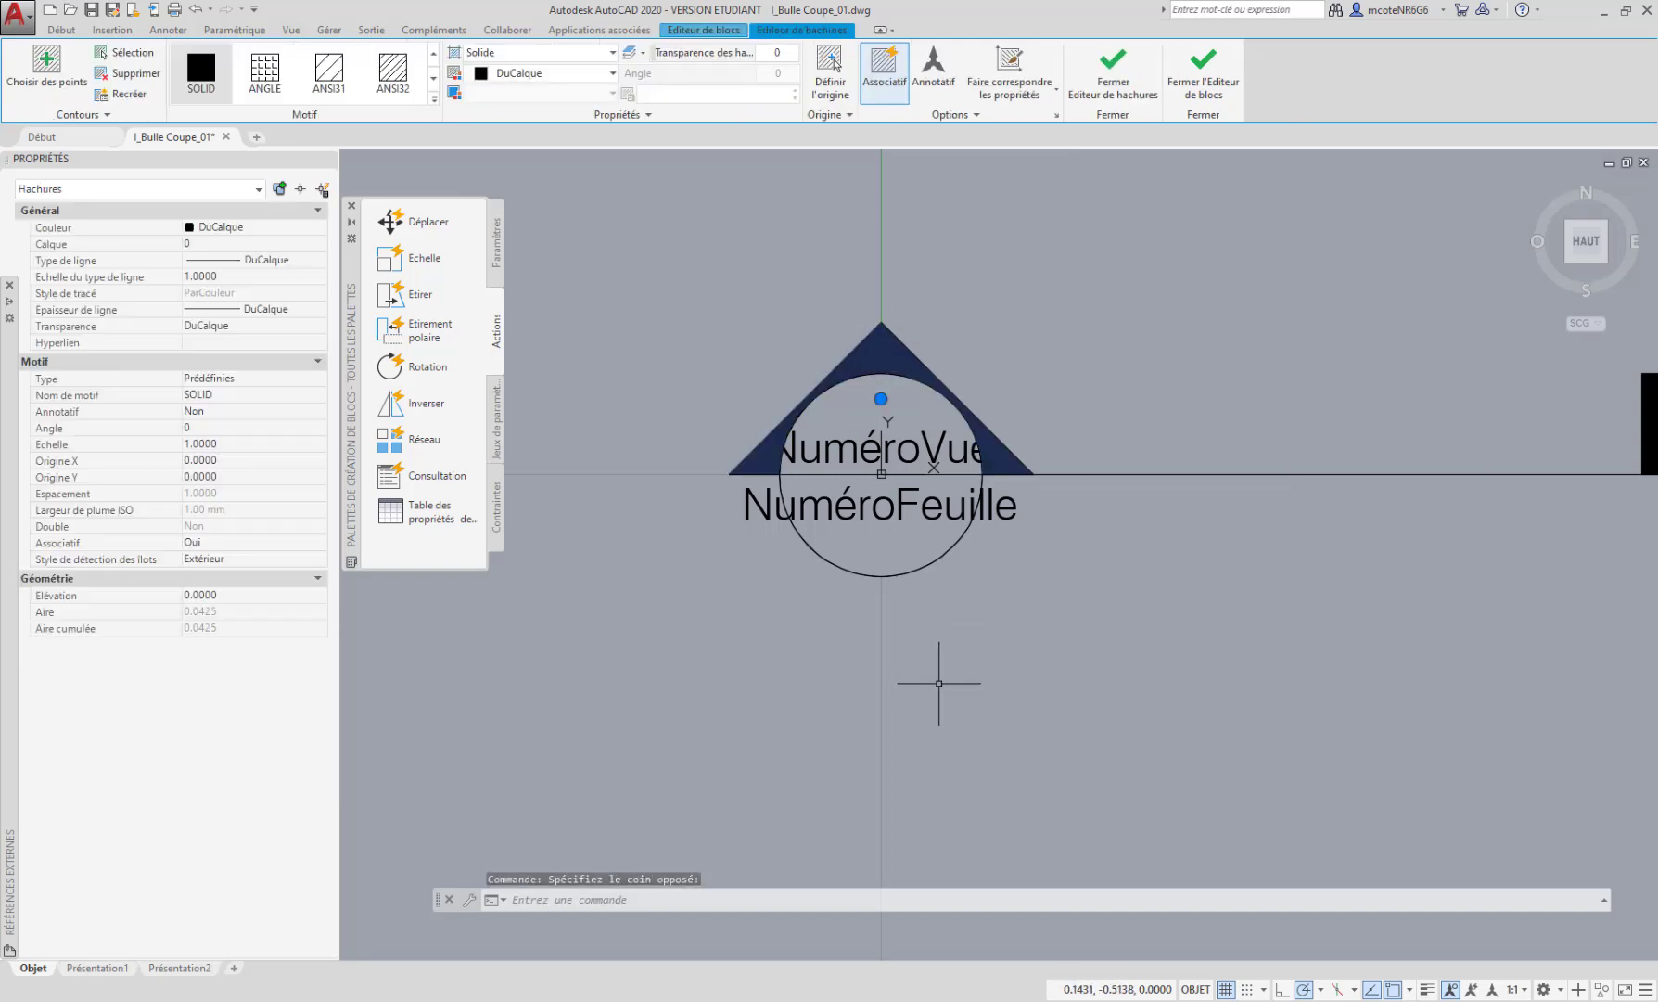
{"action": "key", "text": "Escape"}
{"action": "middle_click_drag", "start_coordinate": [939, 683], "coordinate": [915, 686]}
{"action": "middle_click_drag", "start_coordinate": [984, 636], "coordinate": [921, 656]}
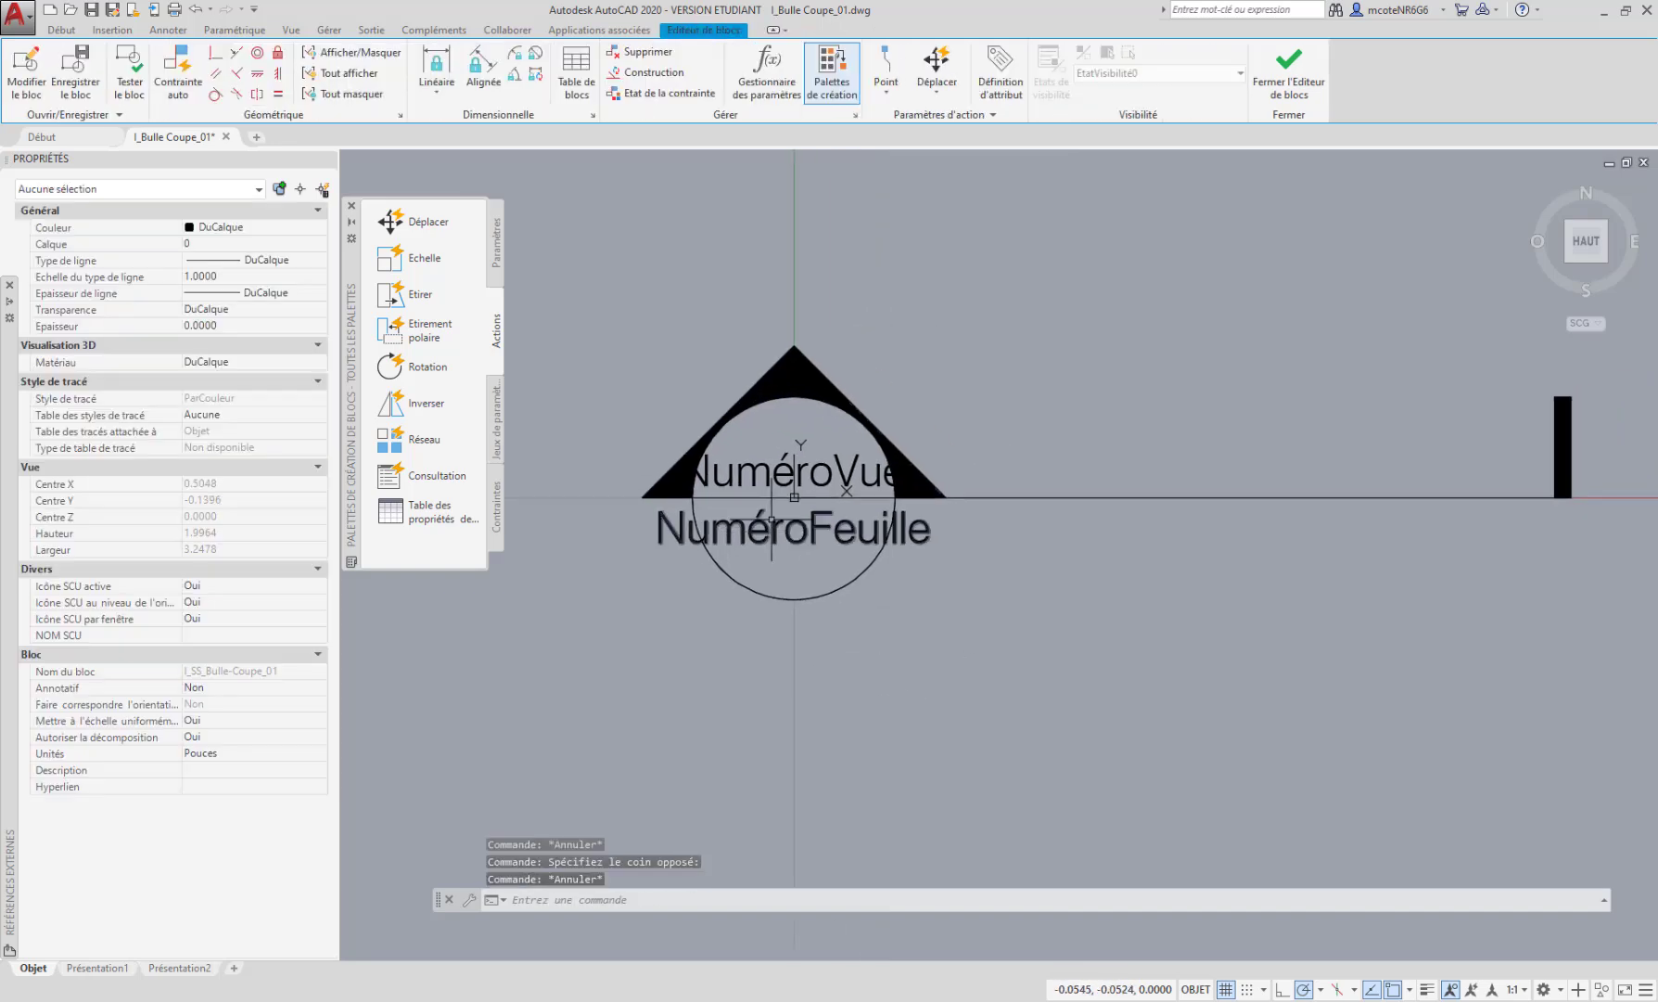
{"action": "middle_click_drag", "start_coordinate": [891, 628], "coordinate": [947, 665]}
{"action": "middle_click_drag", "start_coordinate": [875, 596], "coordinate": [832, 620]}
{"action": "key", "text": "Escape"}
{"action": "key", "text": "Escape"}
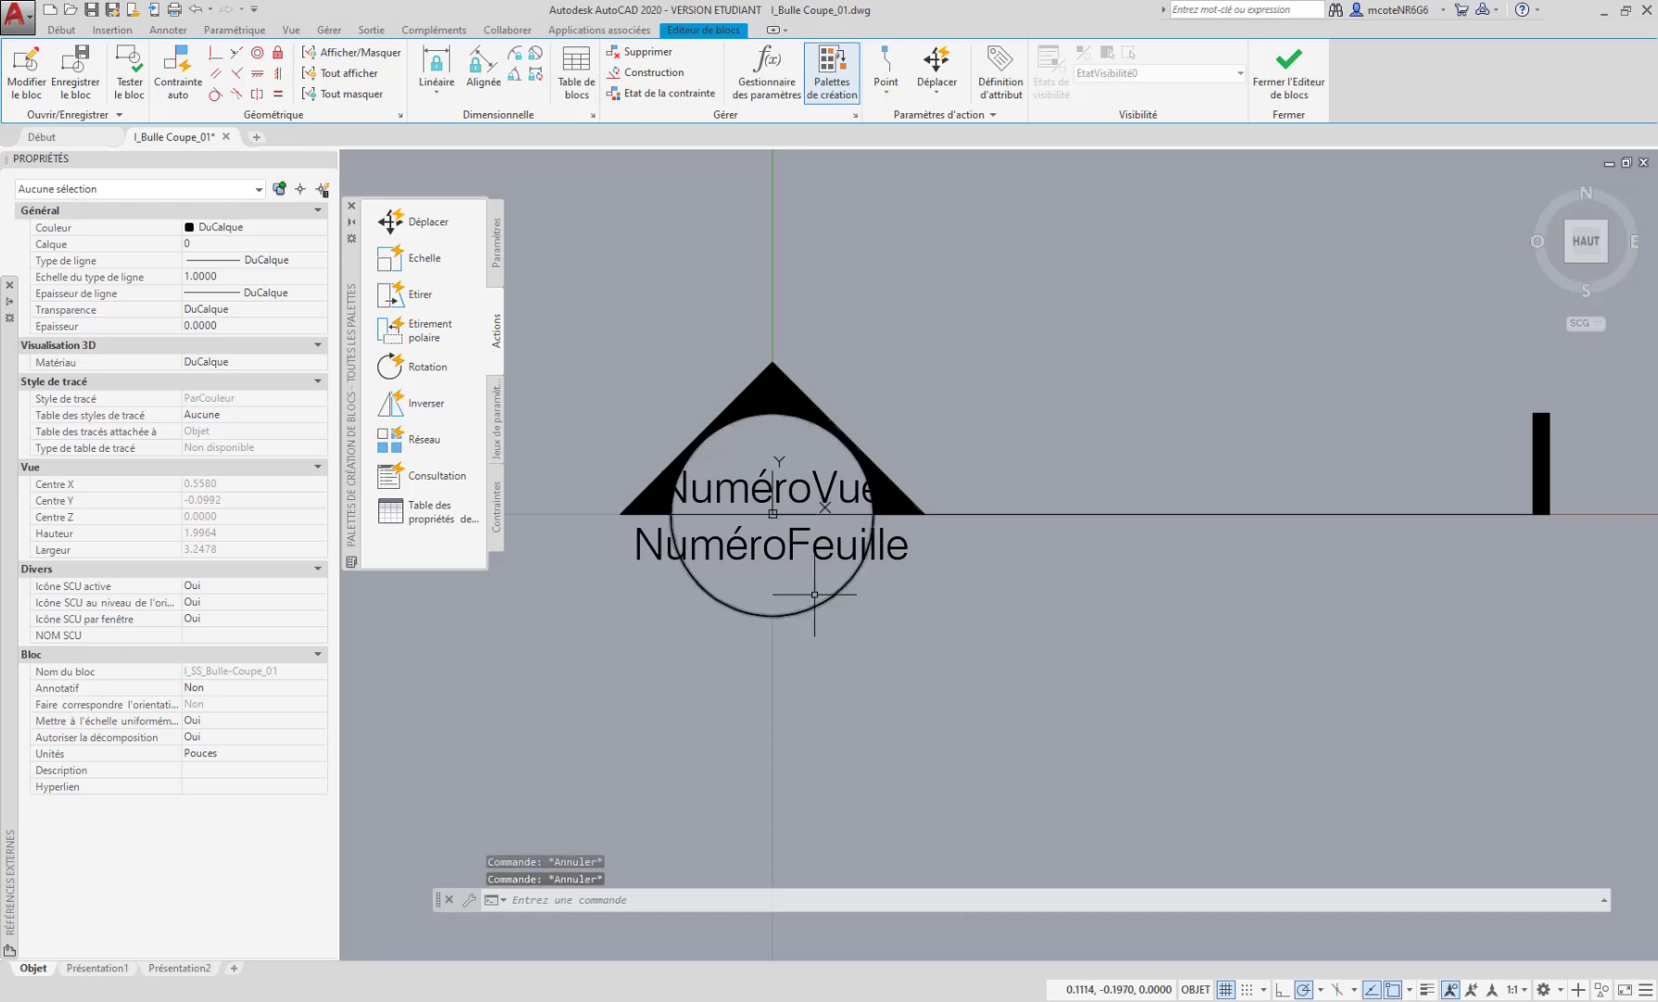
{"action": "middle_click_drag", "start_coordinate": [779, 593], "coordinate": [755, 574]}
{"action": "key", "text": "Escape"}
{"action": "middle_click_drag", "start_coordinate": [593, 368], "coordinate": [604, 370]}
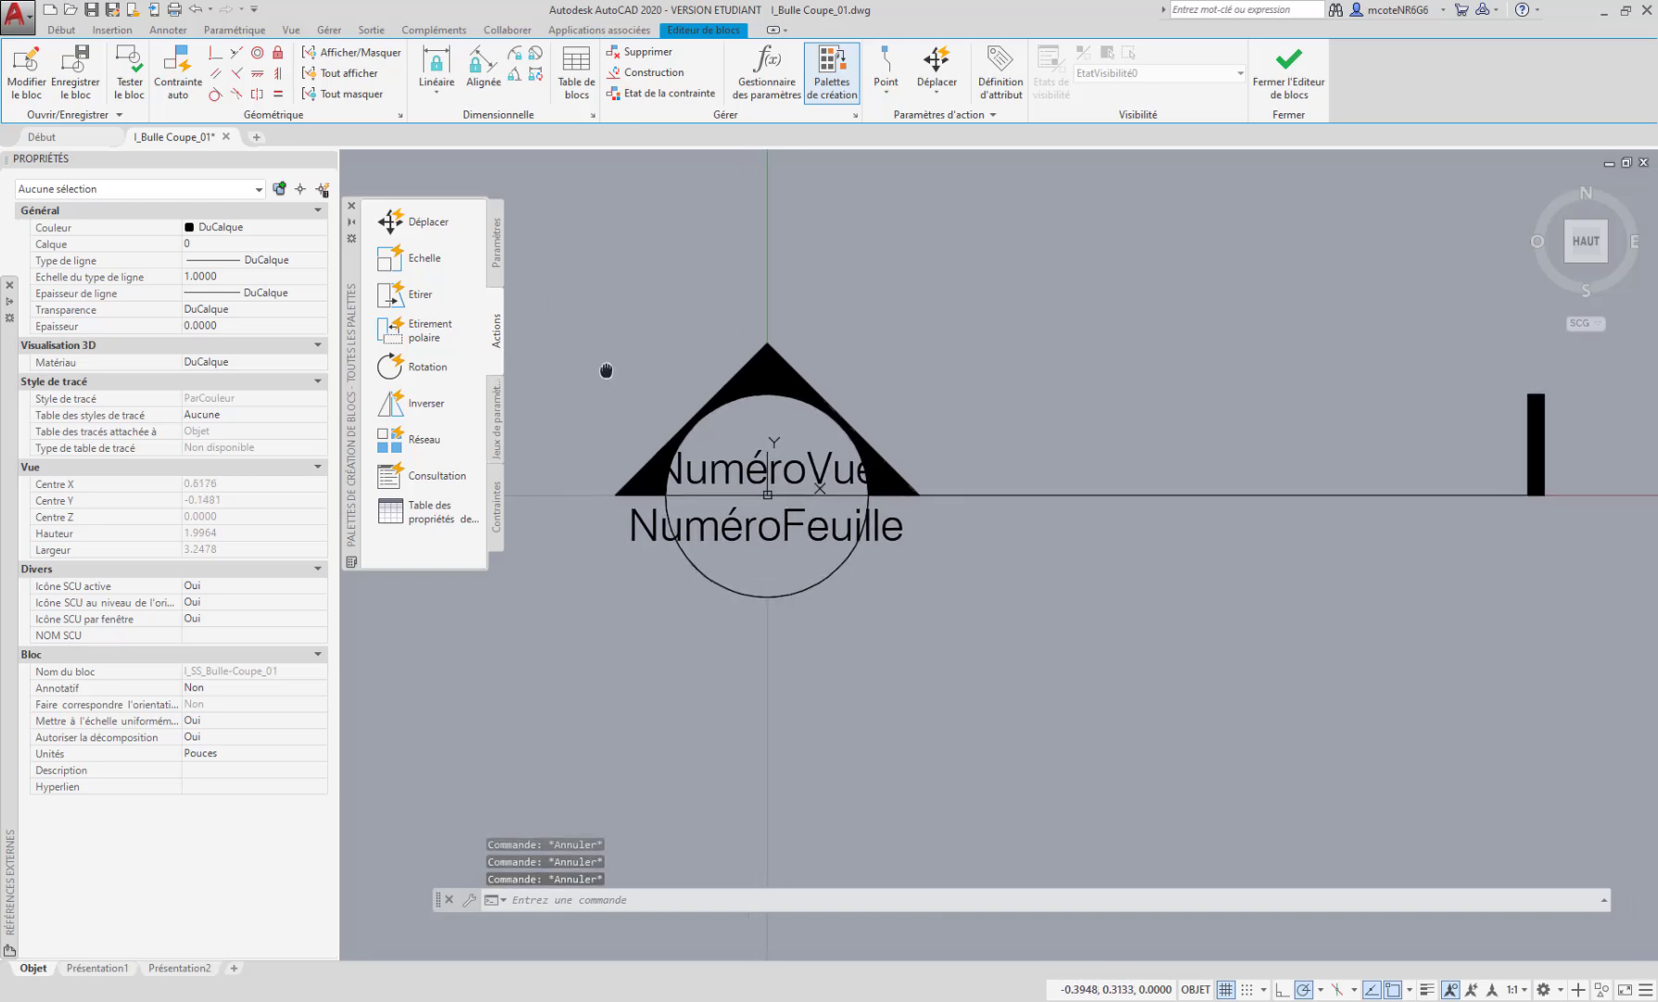
Add a flip parameter with its reflection line along the arrow's base, from the arrow's left corner to its right corner
{"action": "left_click", "coordinate": [498, 239]}
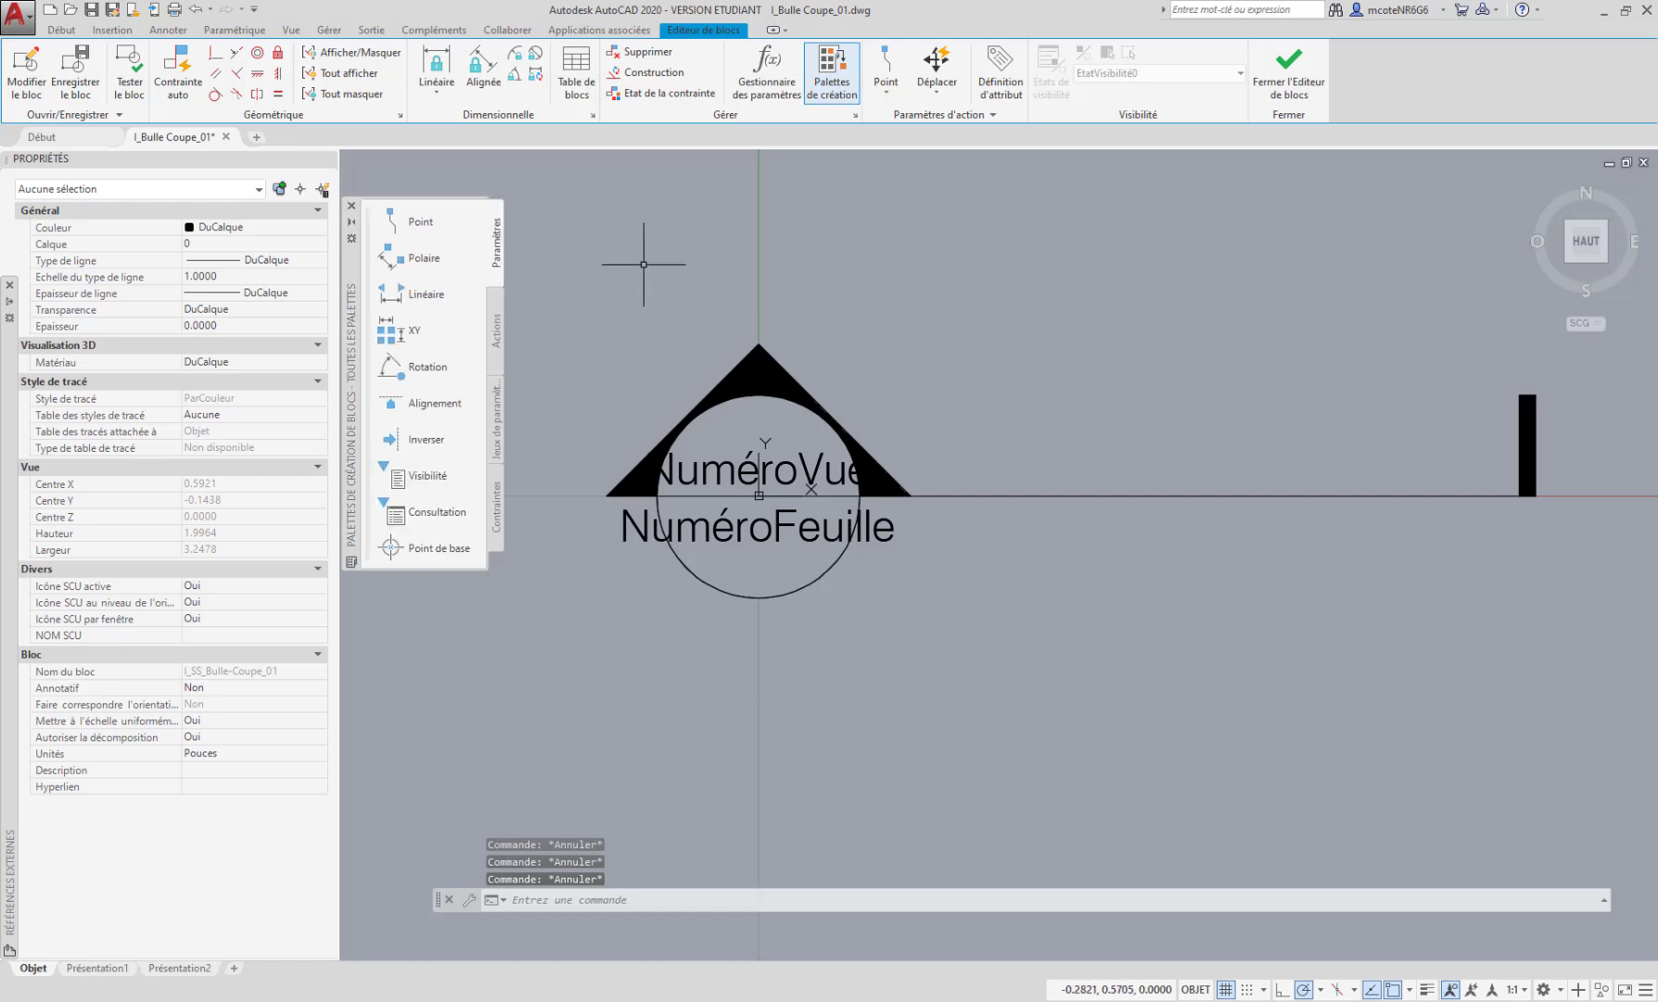
{"action": "middle_click_drag", "start_coordinate": [695, 392], "coordinate": [740, 388]}
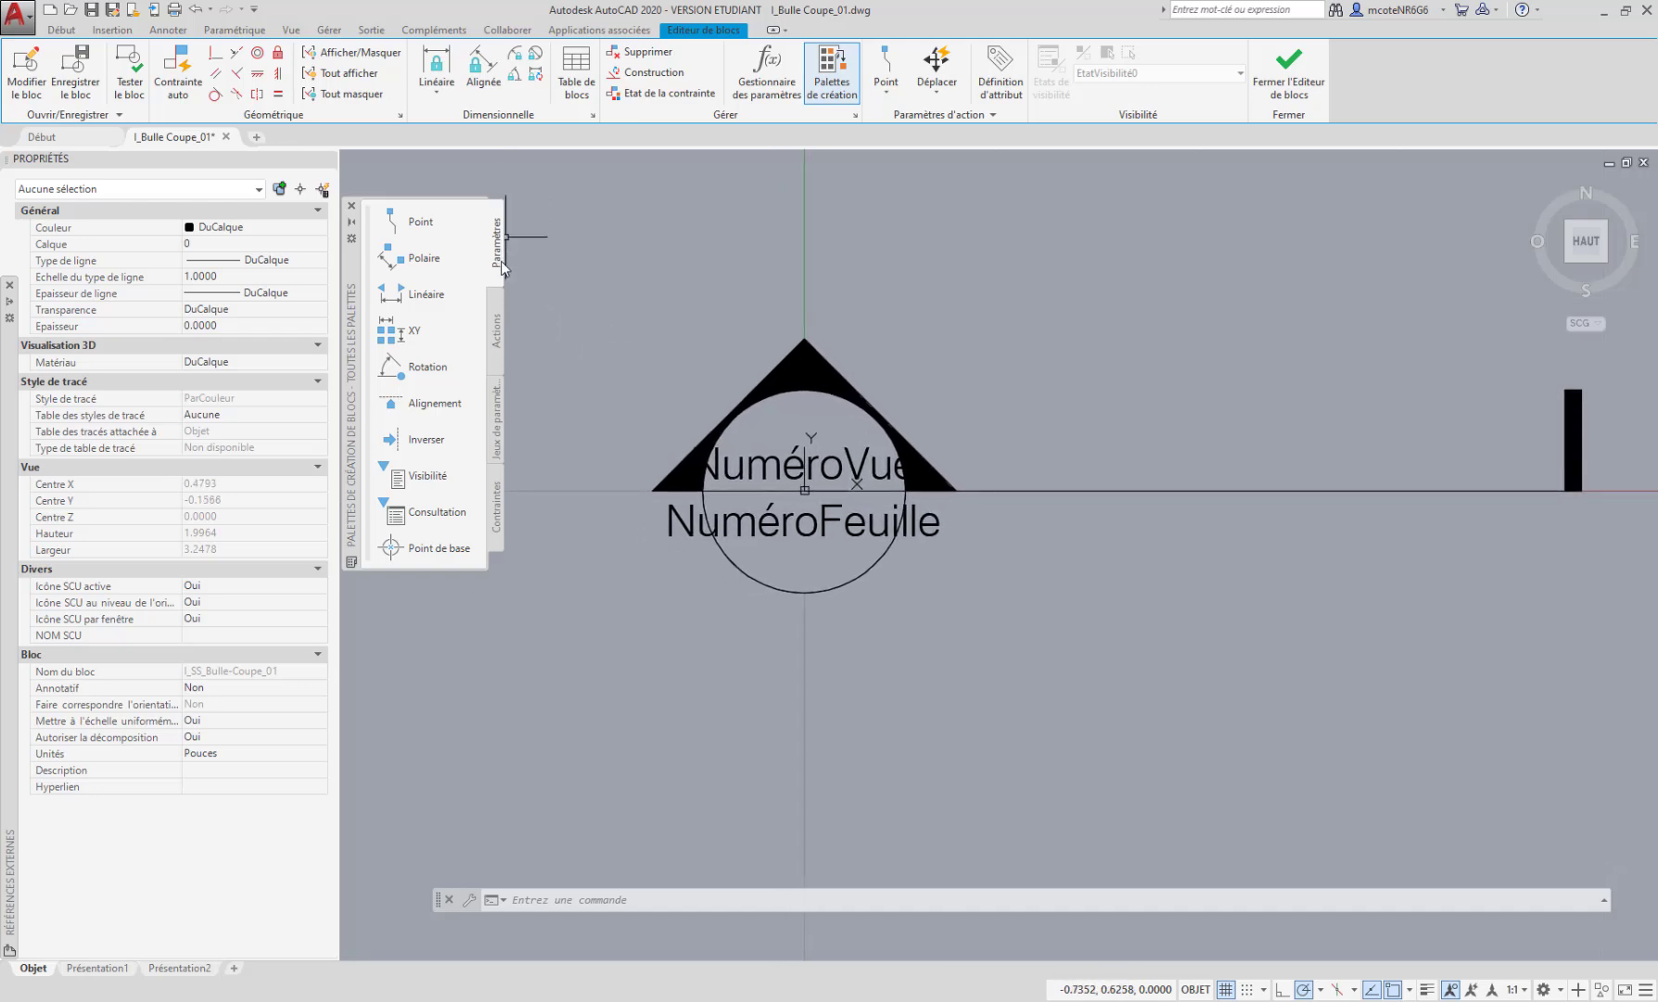
{"action": "middle_click_drag", "start_coordinate": [593, 361], "coordinate": [603, 355]}
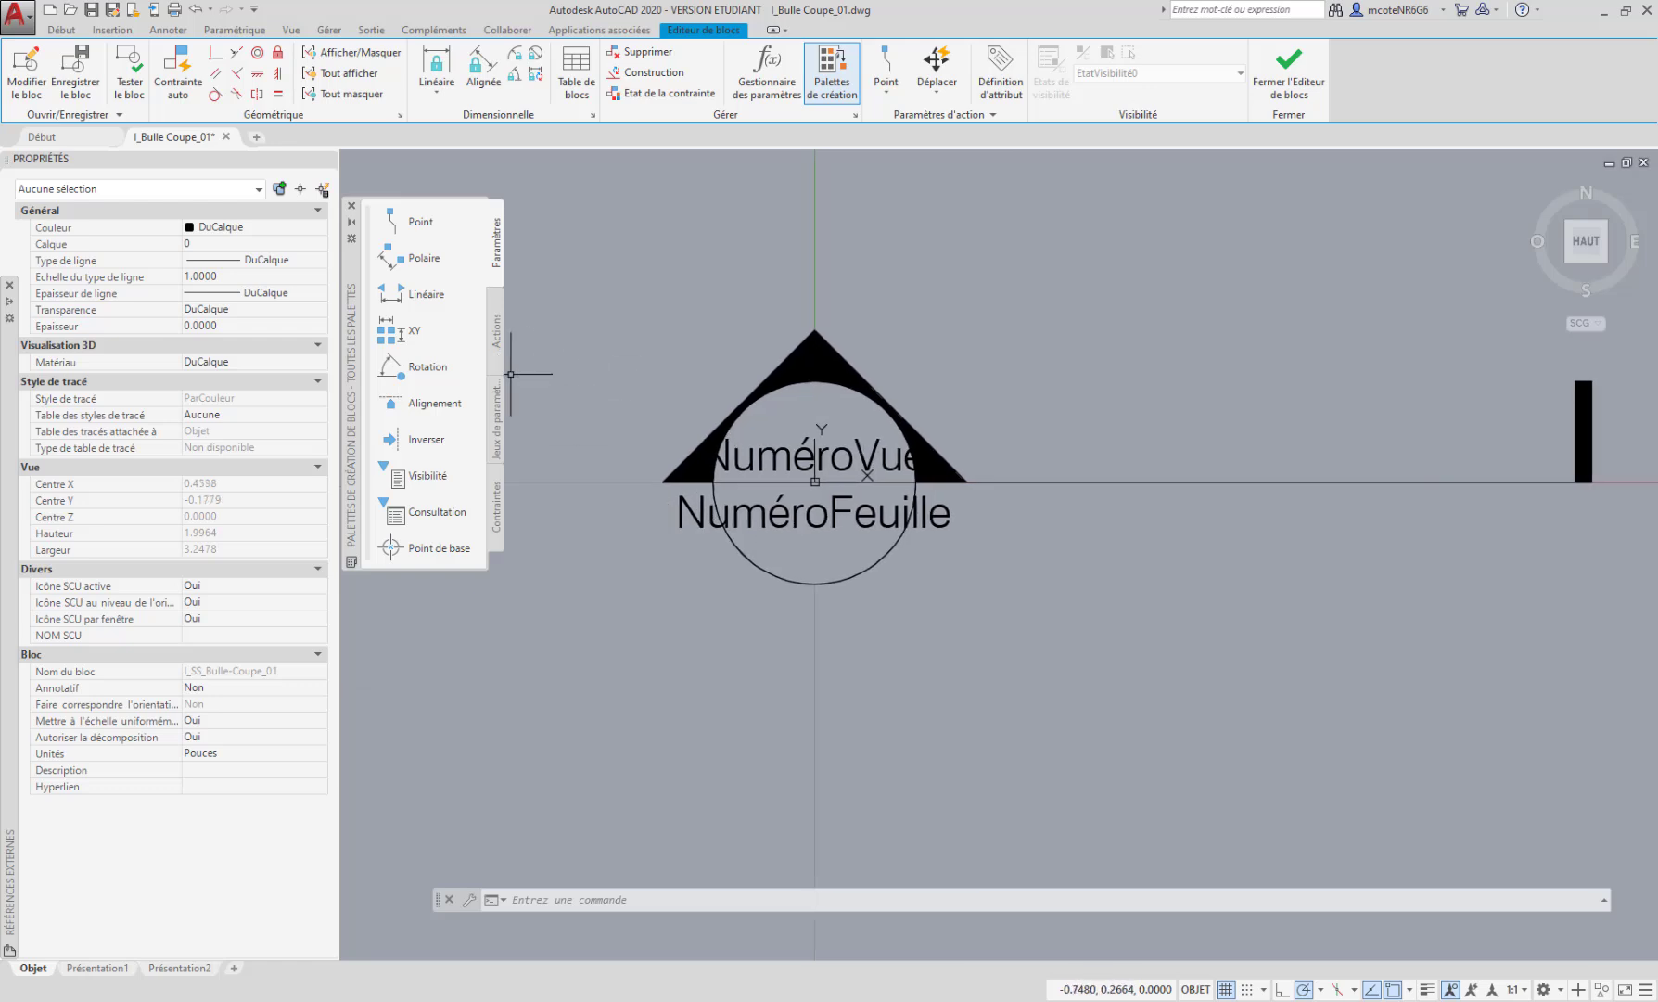
{"action": "left_click", "coordinate": [429, 445]}
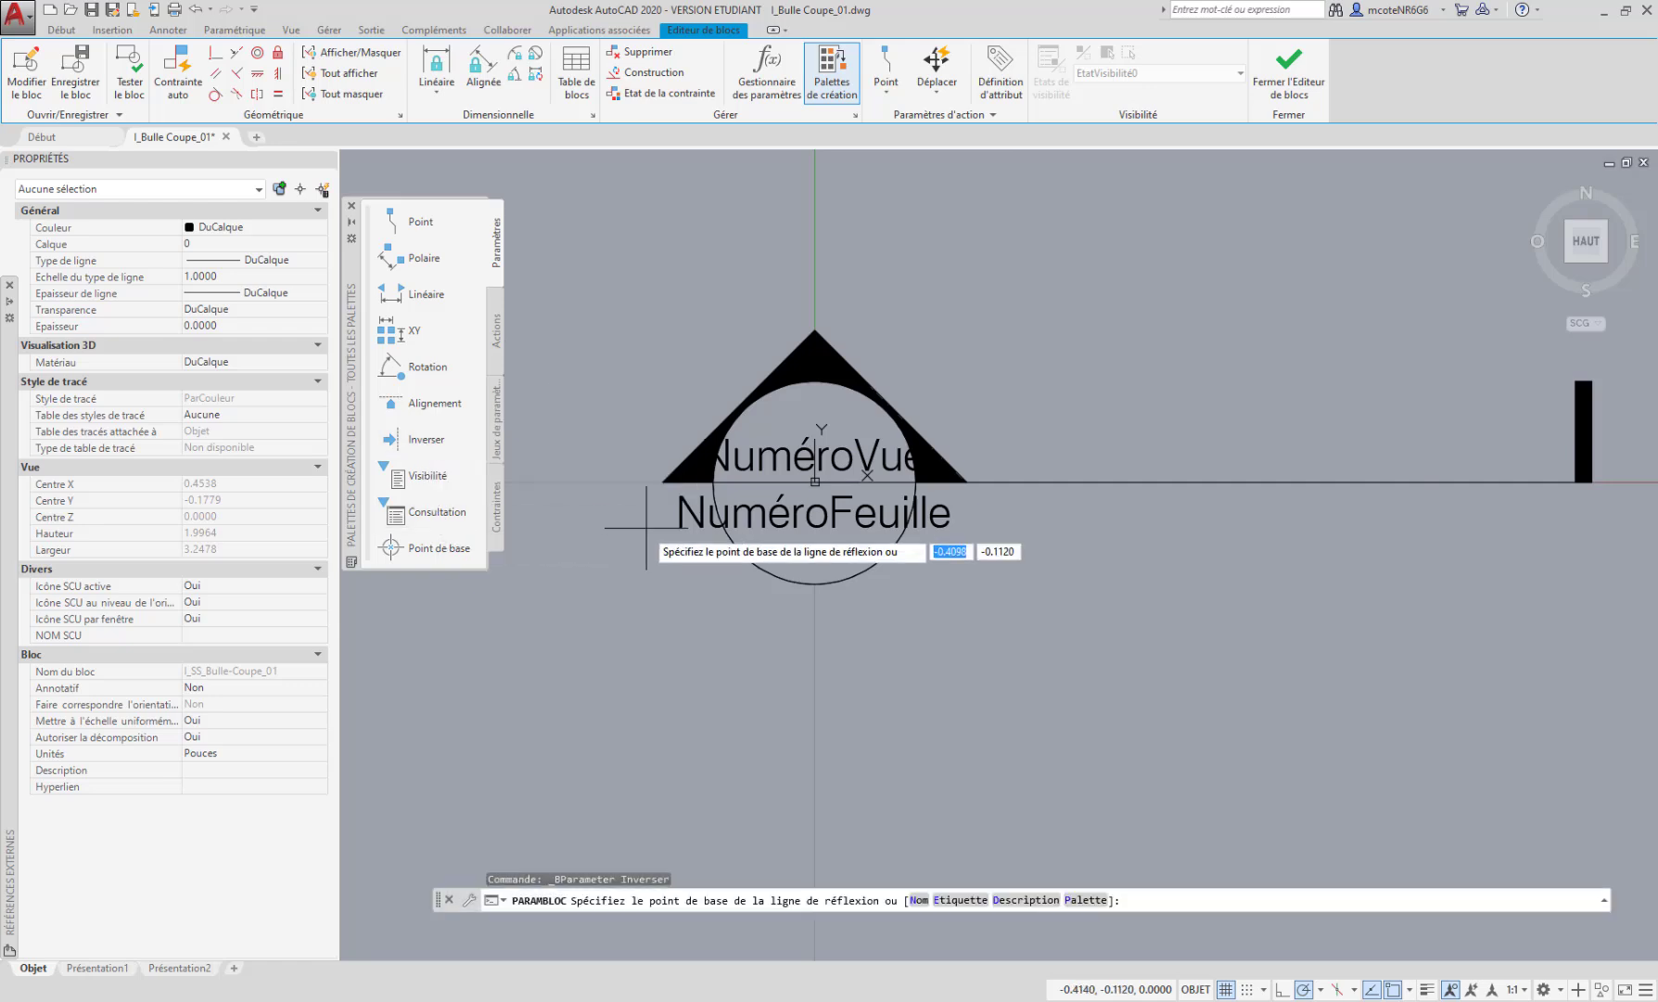
{"action": "middle_click_drag", "start_coordinate": [625, 576], "coordinate": [694, 596]}
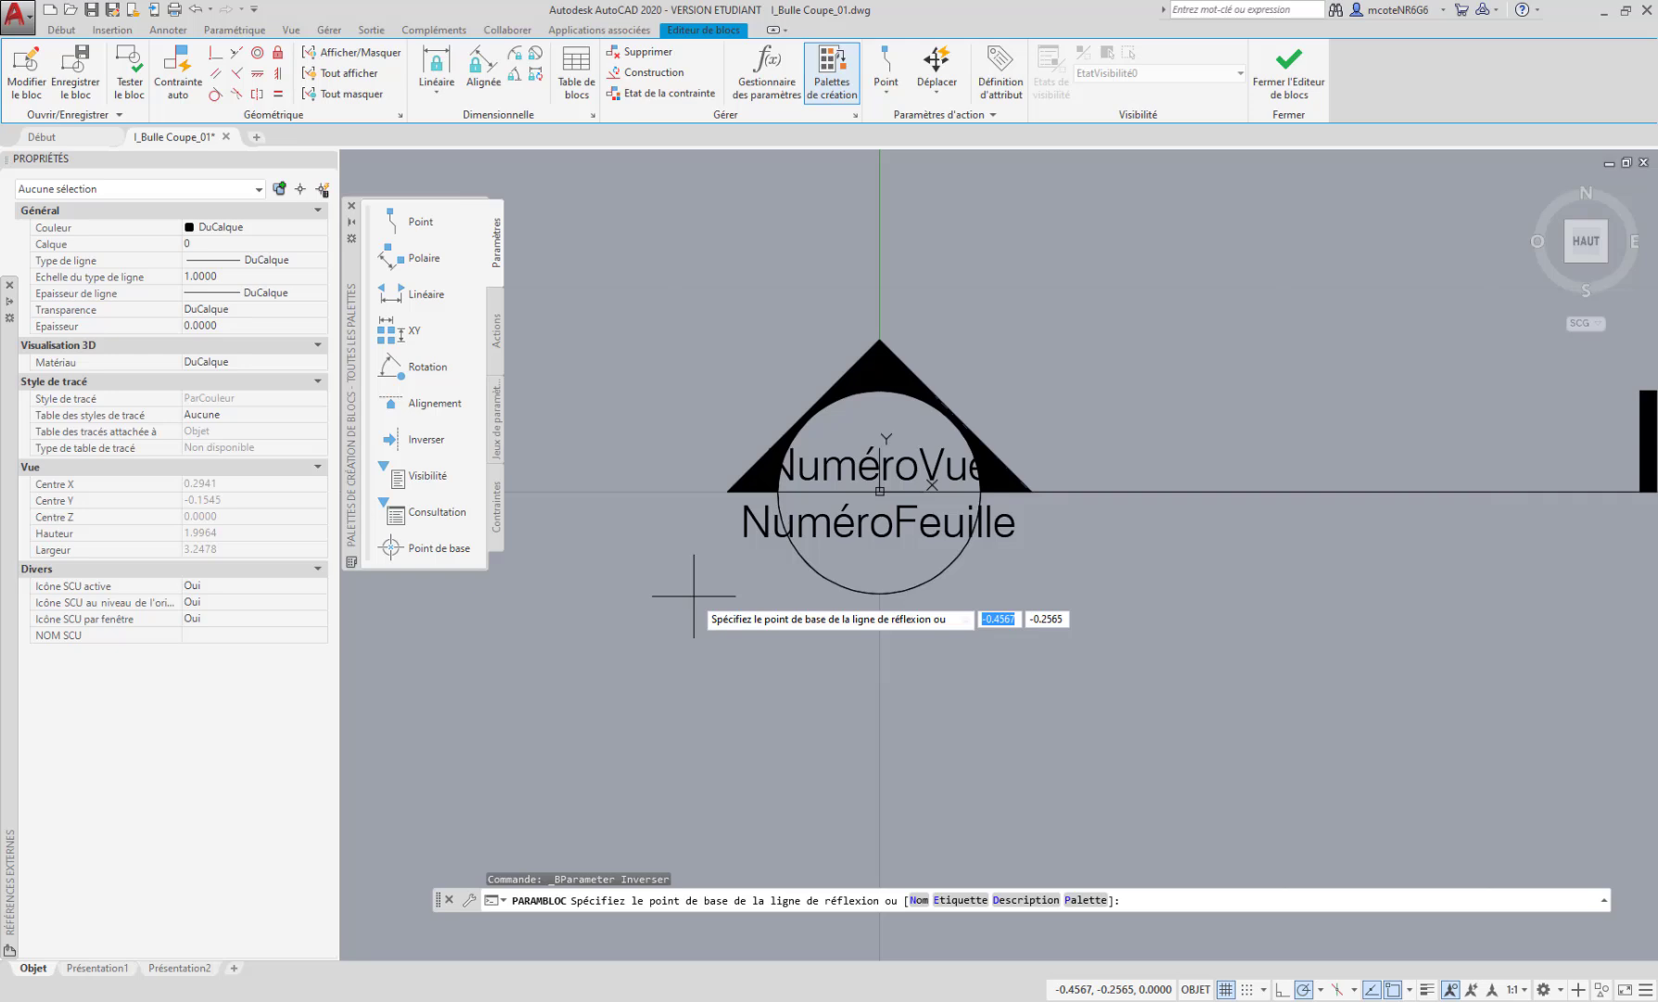
{"action": "middle_click_drag", "start_coordinate": [709, 553], "coordinate": [788, 581]}
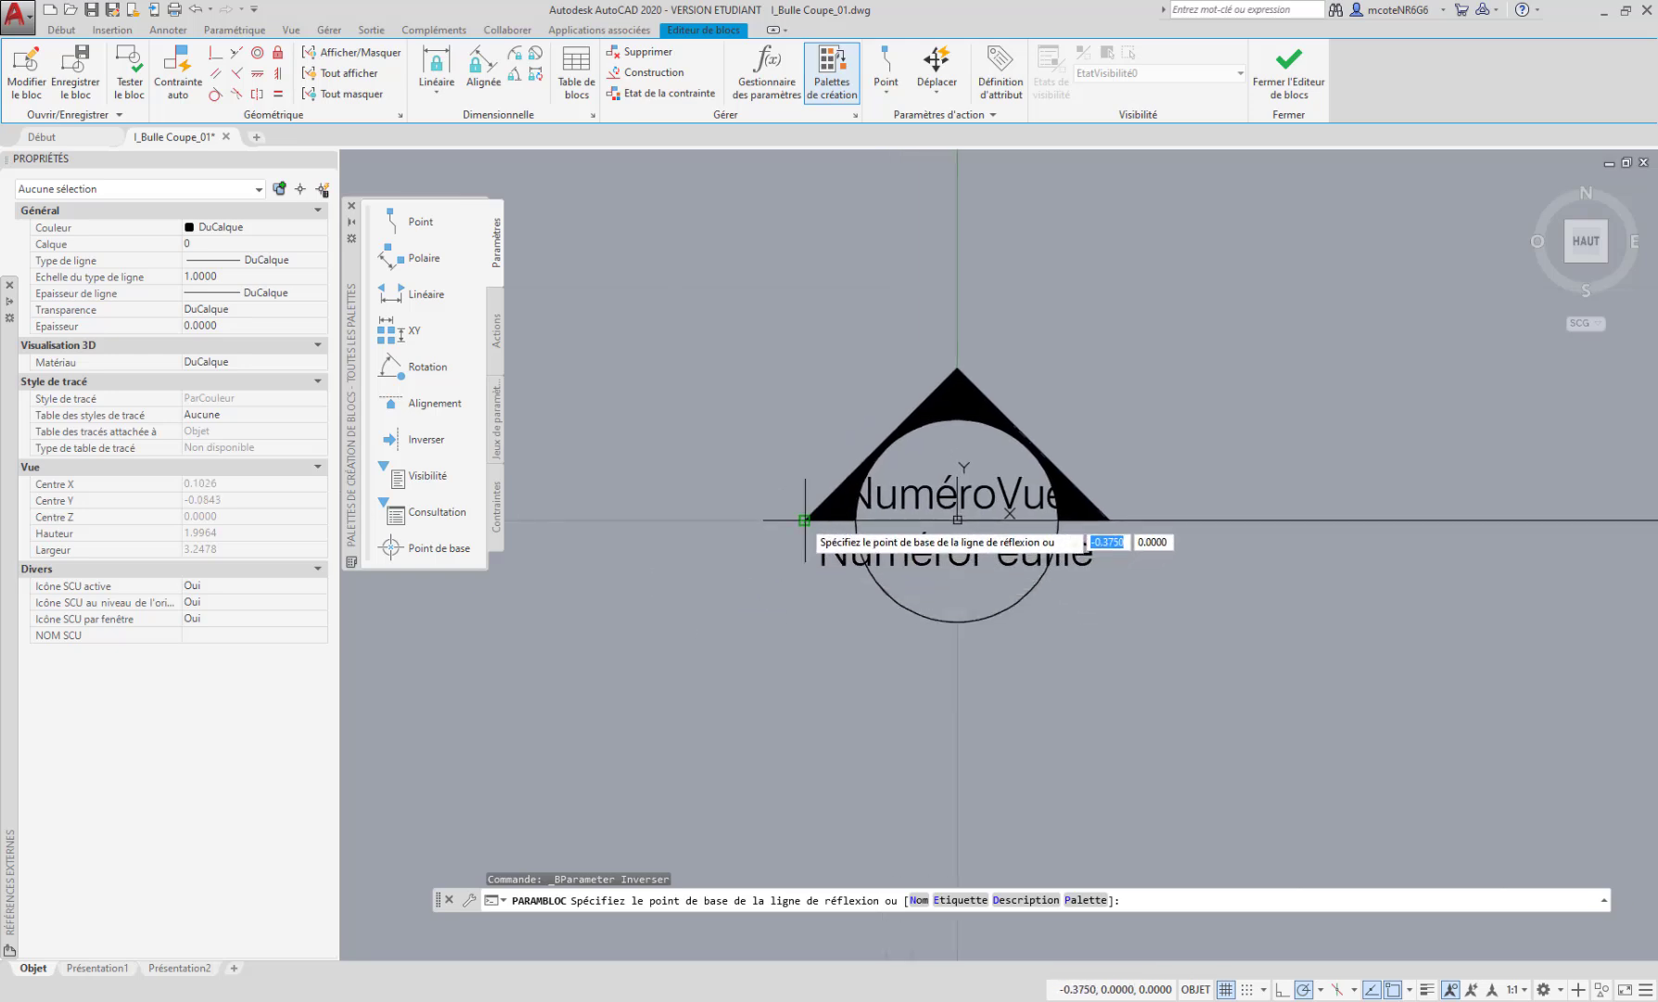
{"action": "middle_click_drag", "start_coordinate": [804, 520], "coordinate": [777, 516]}
{"action": "left_click", "coordinate": [777, 515]}
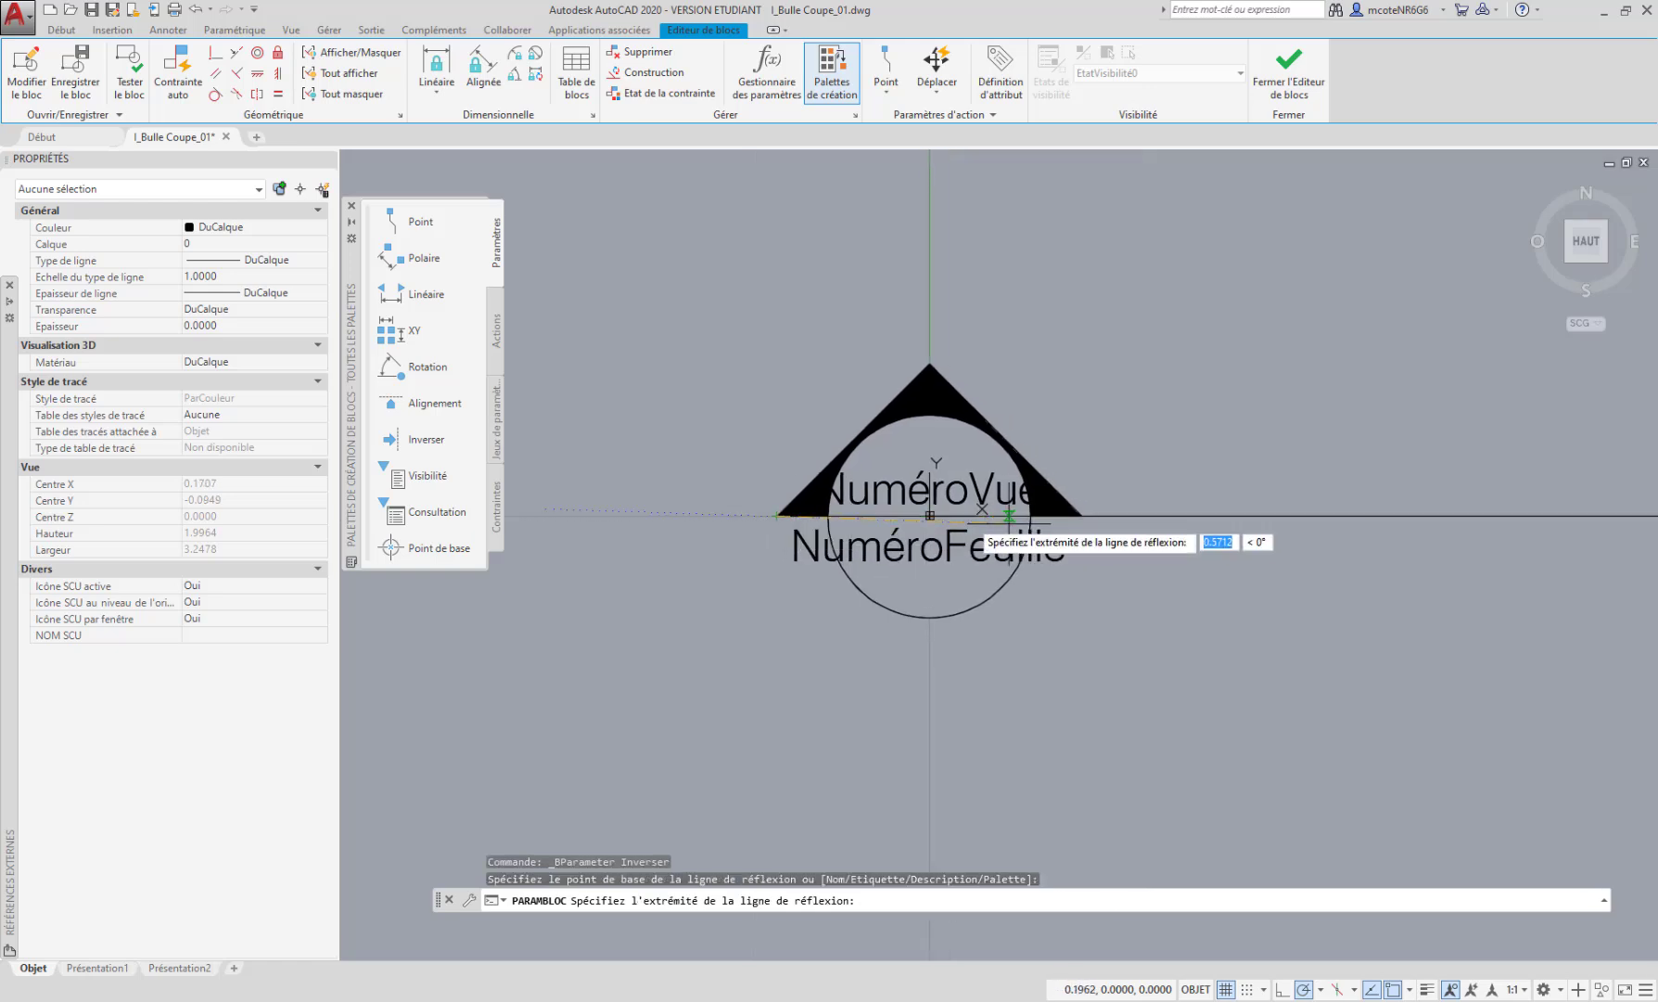
{"action": "left_click", "coordinate": [1099, 516]}
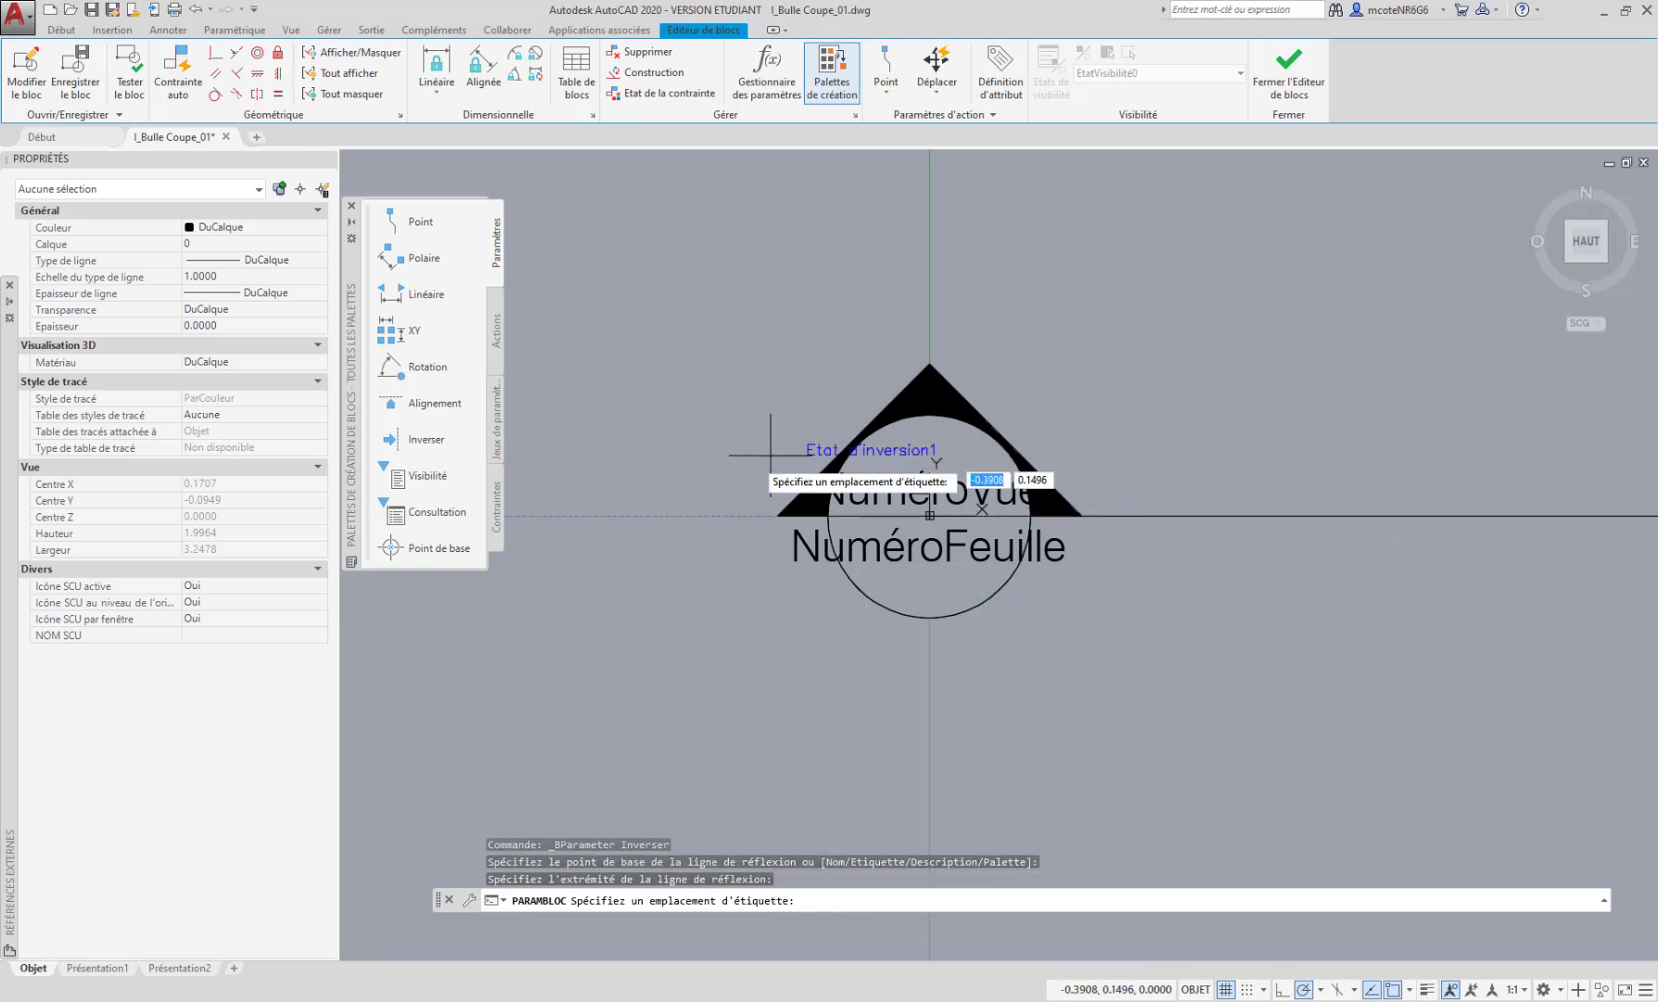
Place the flip parameter's label above and to the left of the arrow, clear of the bubble
{"action": "middle_click_drag", "start_coordinate": [731, 527], "coordinate": [741, 550]}
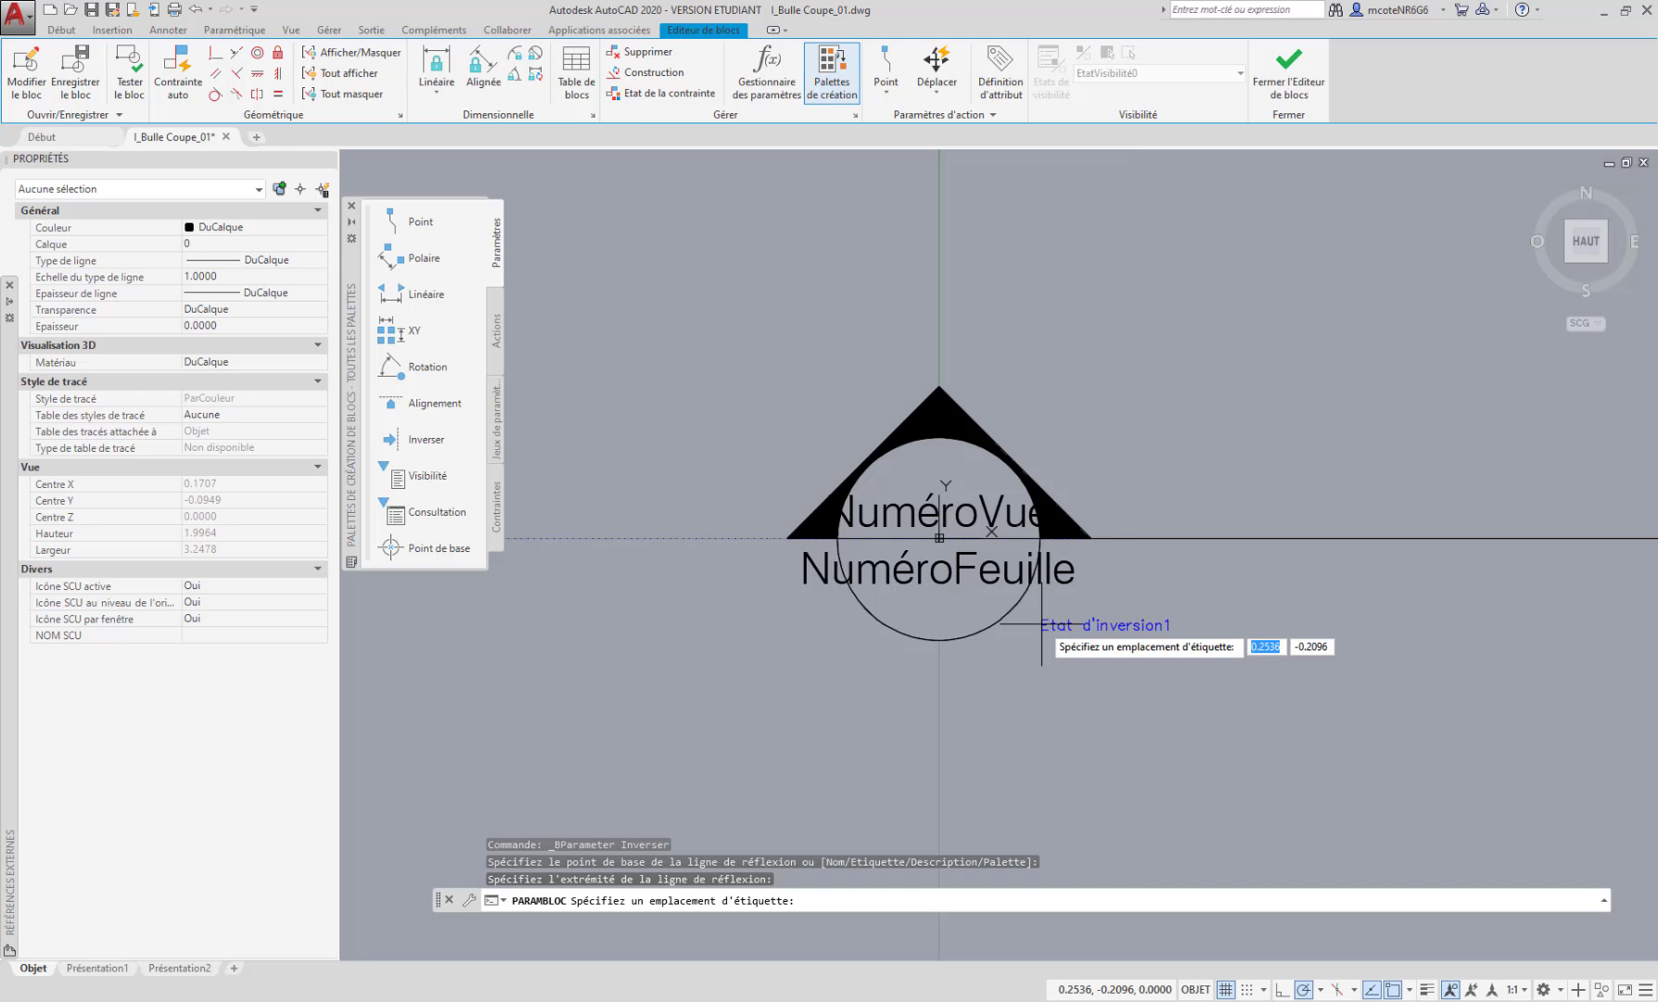
{"action": "scroll", "coordinate": [858, 571], "scroll_direction": "up", "scroll_amount": 2}
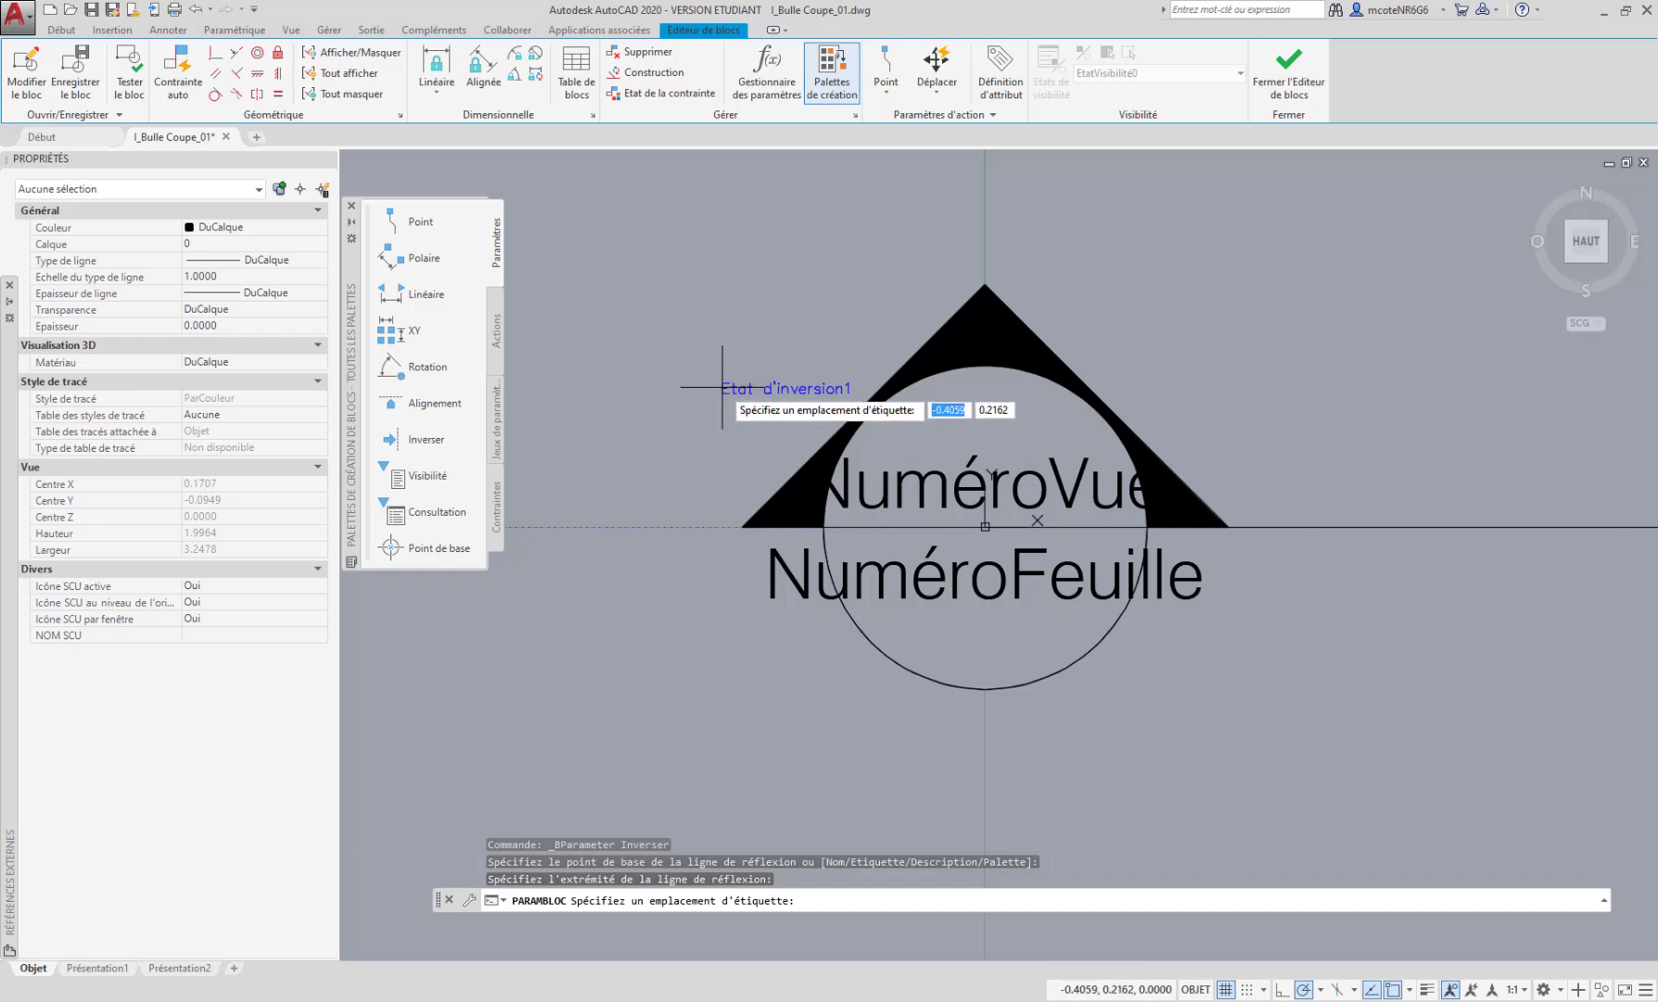
{"action": "left_click", "coordinate": [723, 389]}
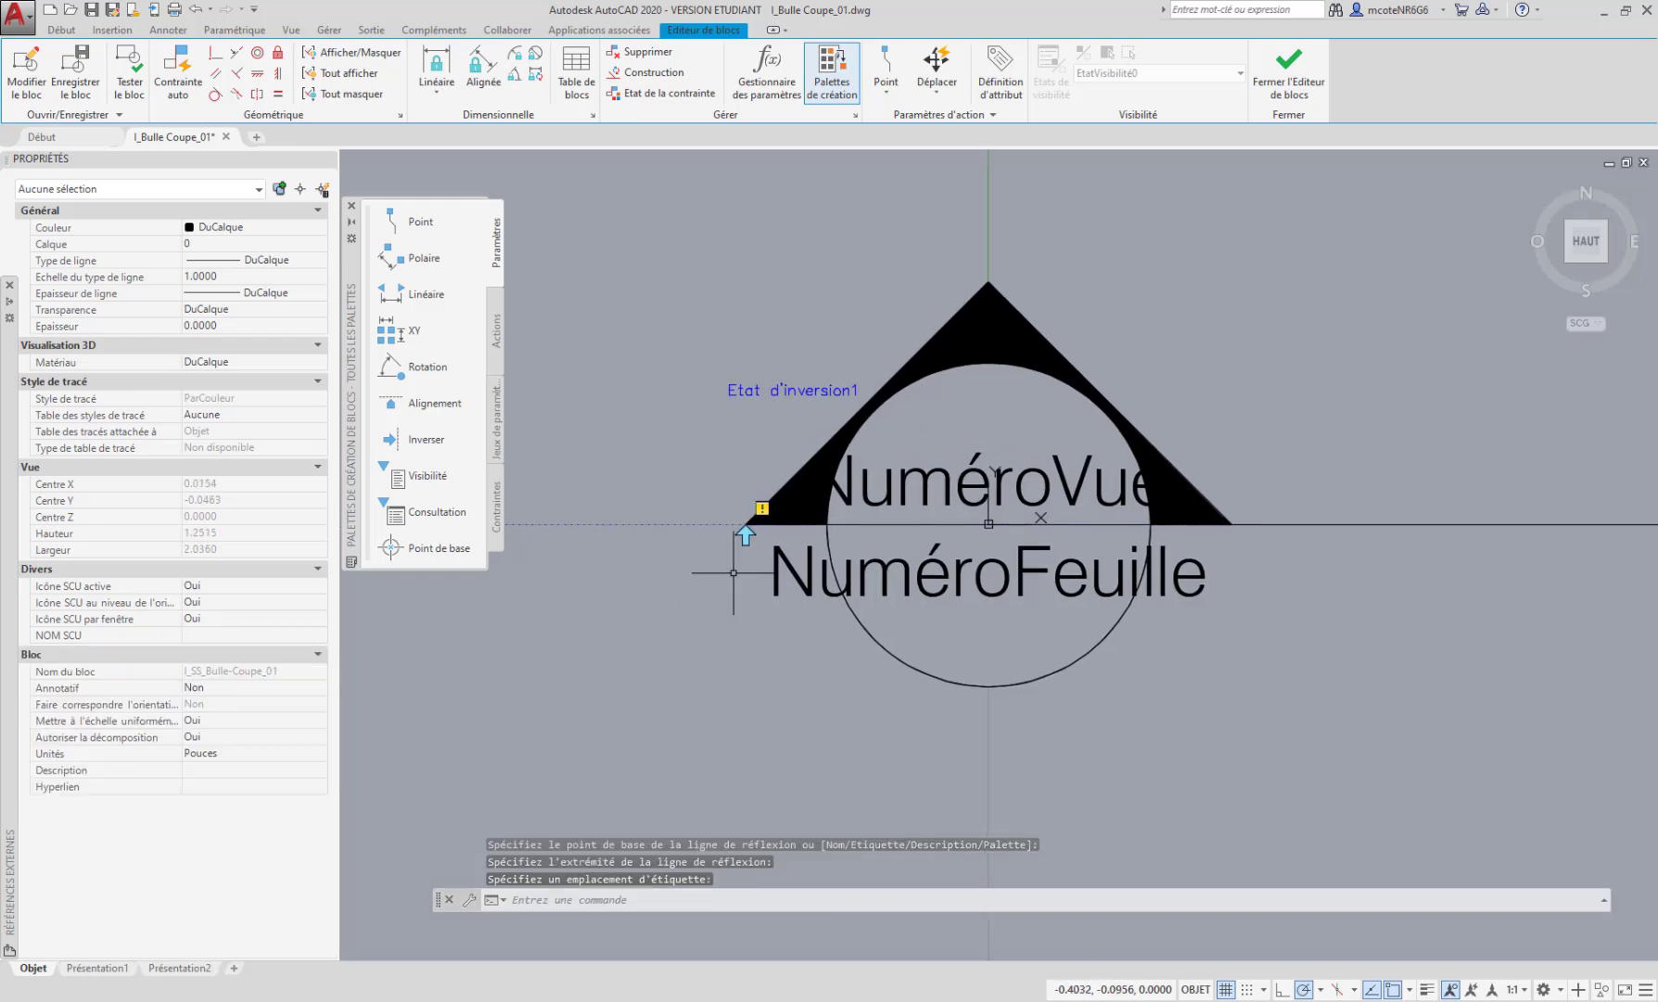
Examine the flip parameter's reflection line and the position of its grip at the arrow's left corner
{"action": "scroll", "coordinate": [734, 572], "scroll_direction": "up", "scroll_amount": 2}
{"action": "left_click", "coordinate": [728, 515]}
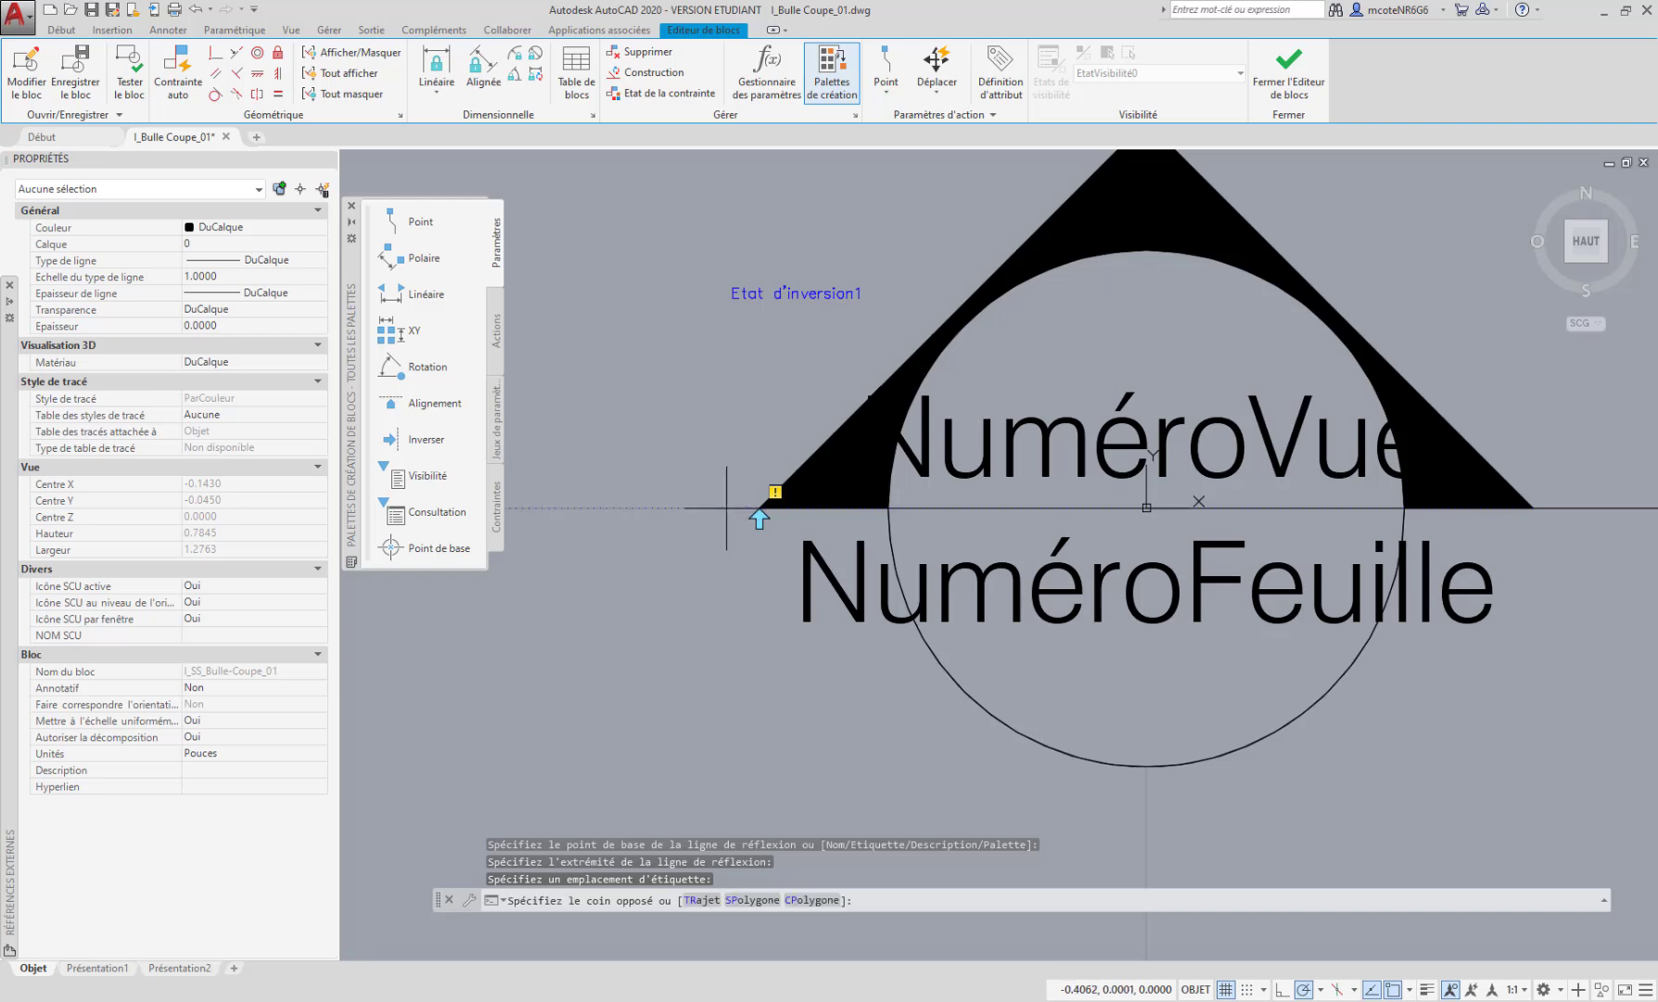
{"action": "key", "text": "Escape"}
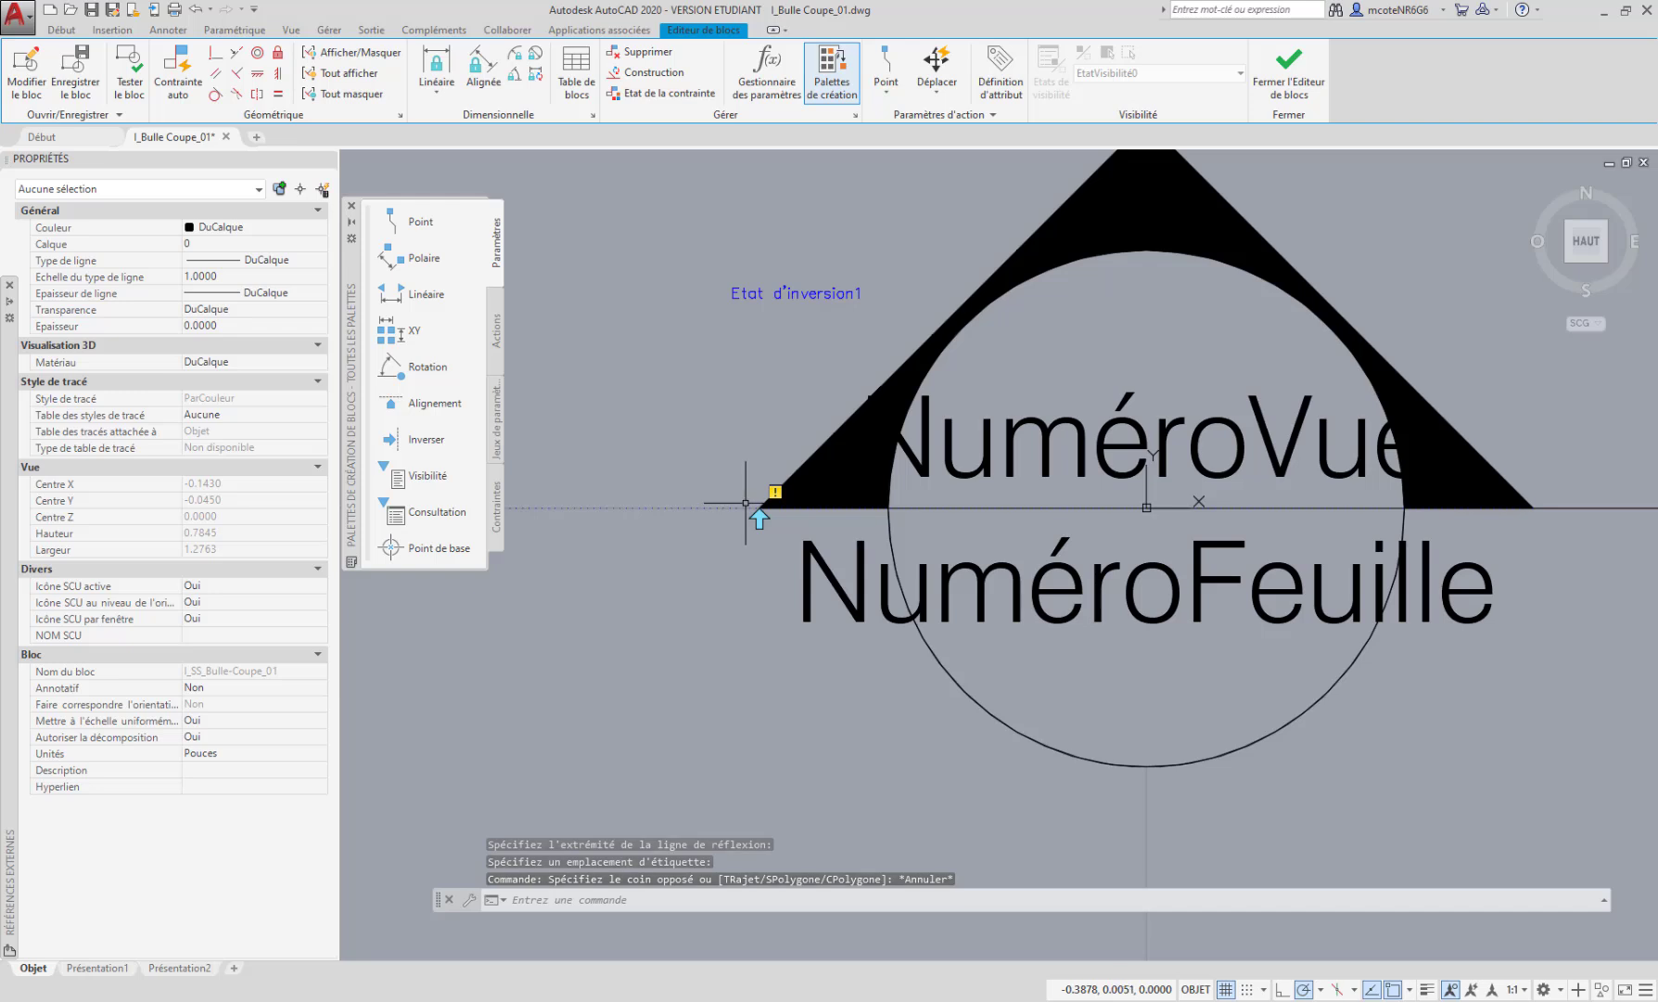
{"action": "left_click", "coordinate": [777, 295]}
{"action": "middle_click_drag", "start_coordinate": [682, 536], "coordinate": [812, 581]}
{"action": "scroll", "coordinate": [813, 581], "scroll_direction": "down", "scroll_amount": 4}
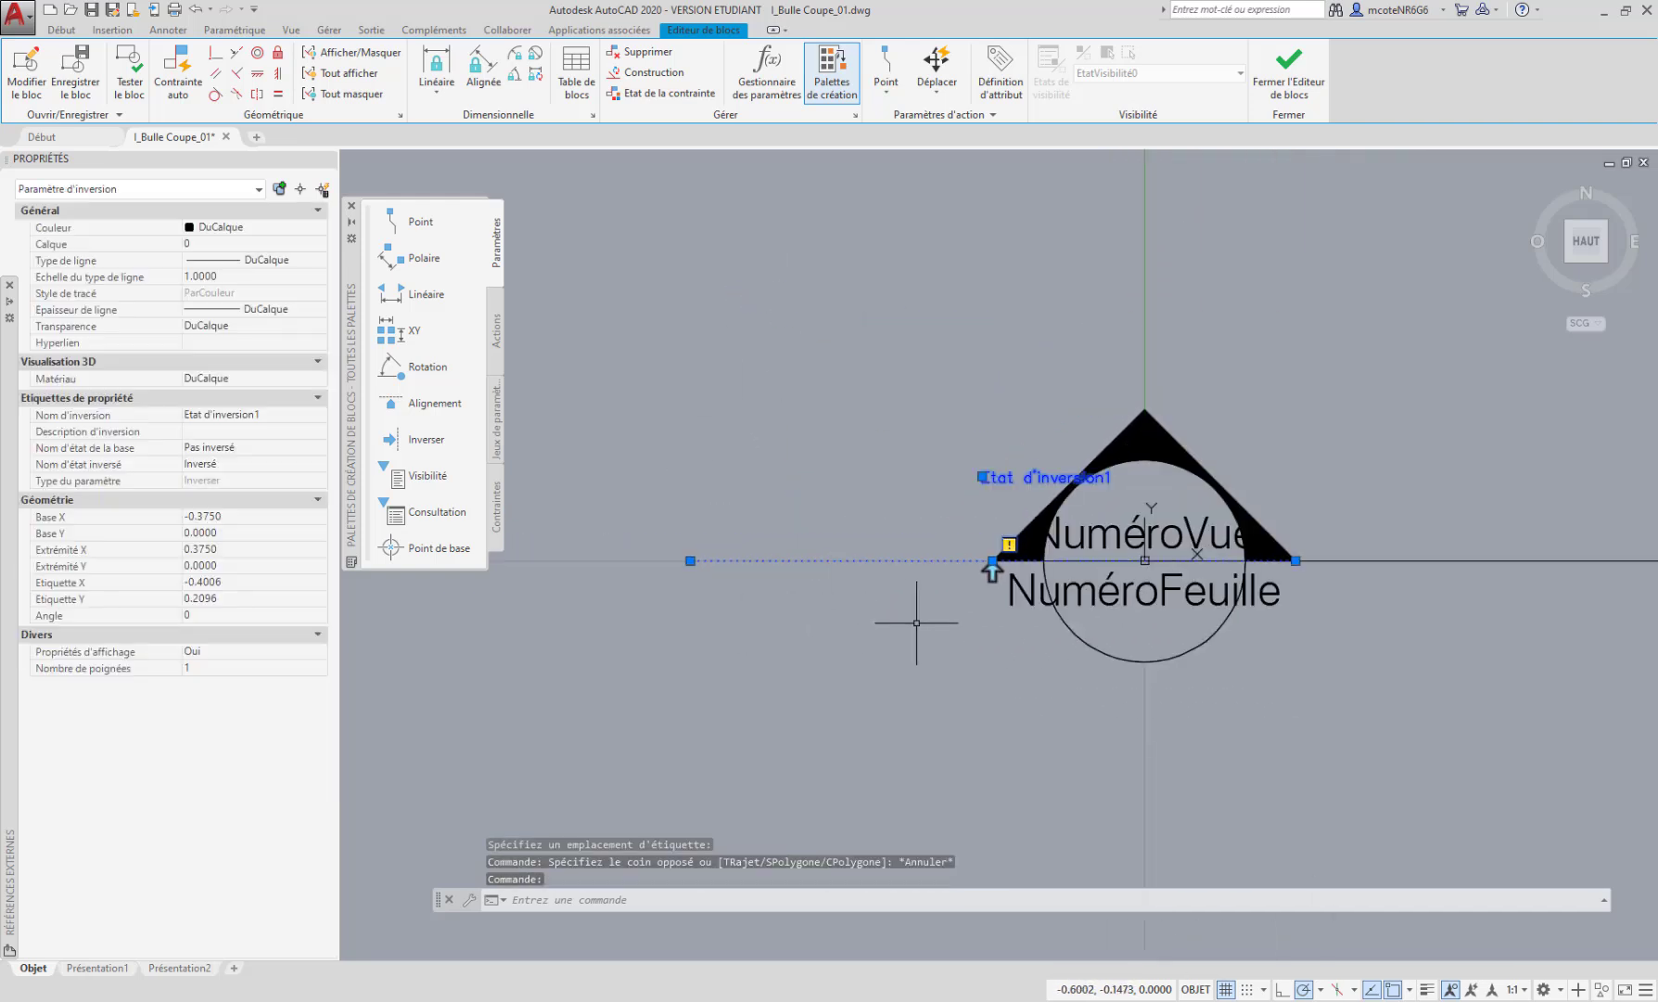
{"action": "scroll", "coordinate": [841, 589], "scroll_direction": "up", "scroll_amount": 2}
{"action": "scroll", "coordinate": [921, 672], "scroll_direction": "down", "scroll_amount": 2}
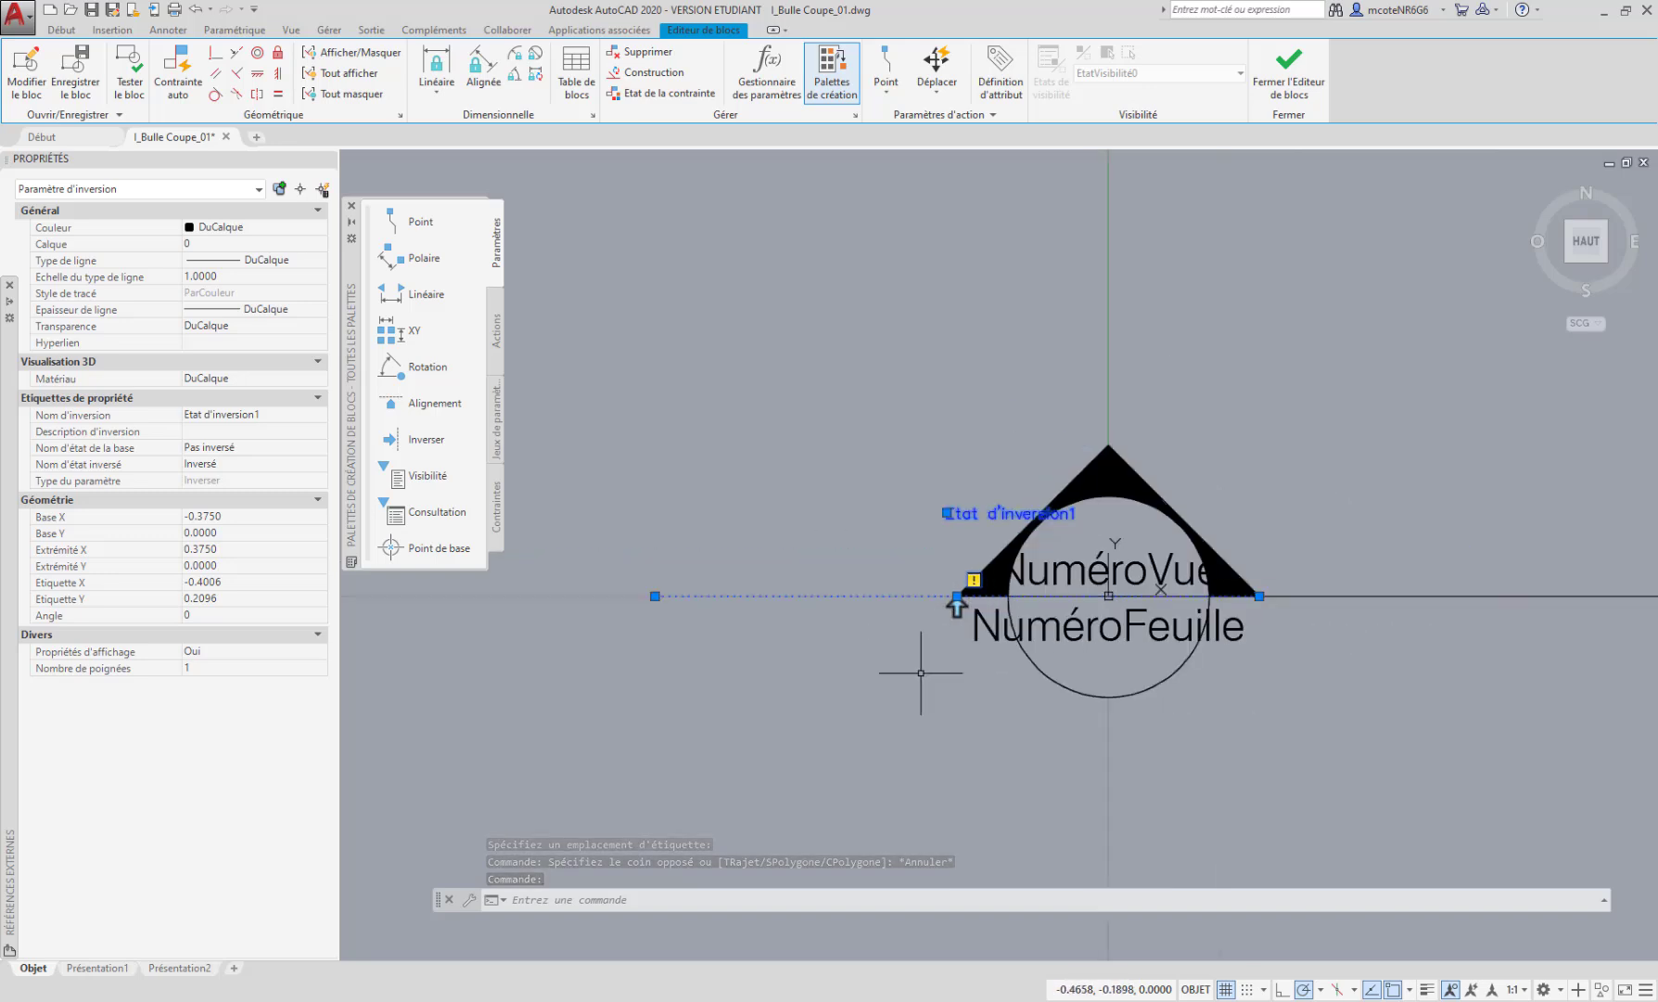
{"action": "mouse_move", "coordinate": [837, 656]}
{"action": "middle_mouse_down"}
{"action": "mouse_move", "coordinate": [785, 635]}
{"action": "mouse_move", "coordinate": [701, 515]}
{"action": "middle_mouse_up"}
{"action": "scroll", "coordinate": [811, 540], "scroll_direction": "down", "scroll_amount": 2}
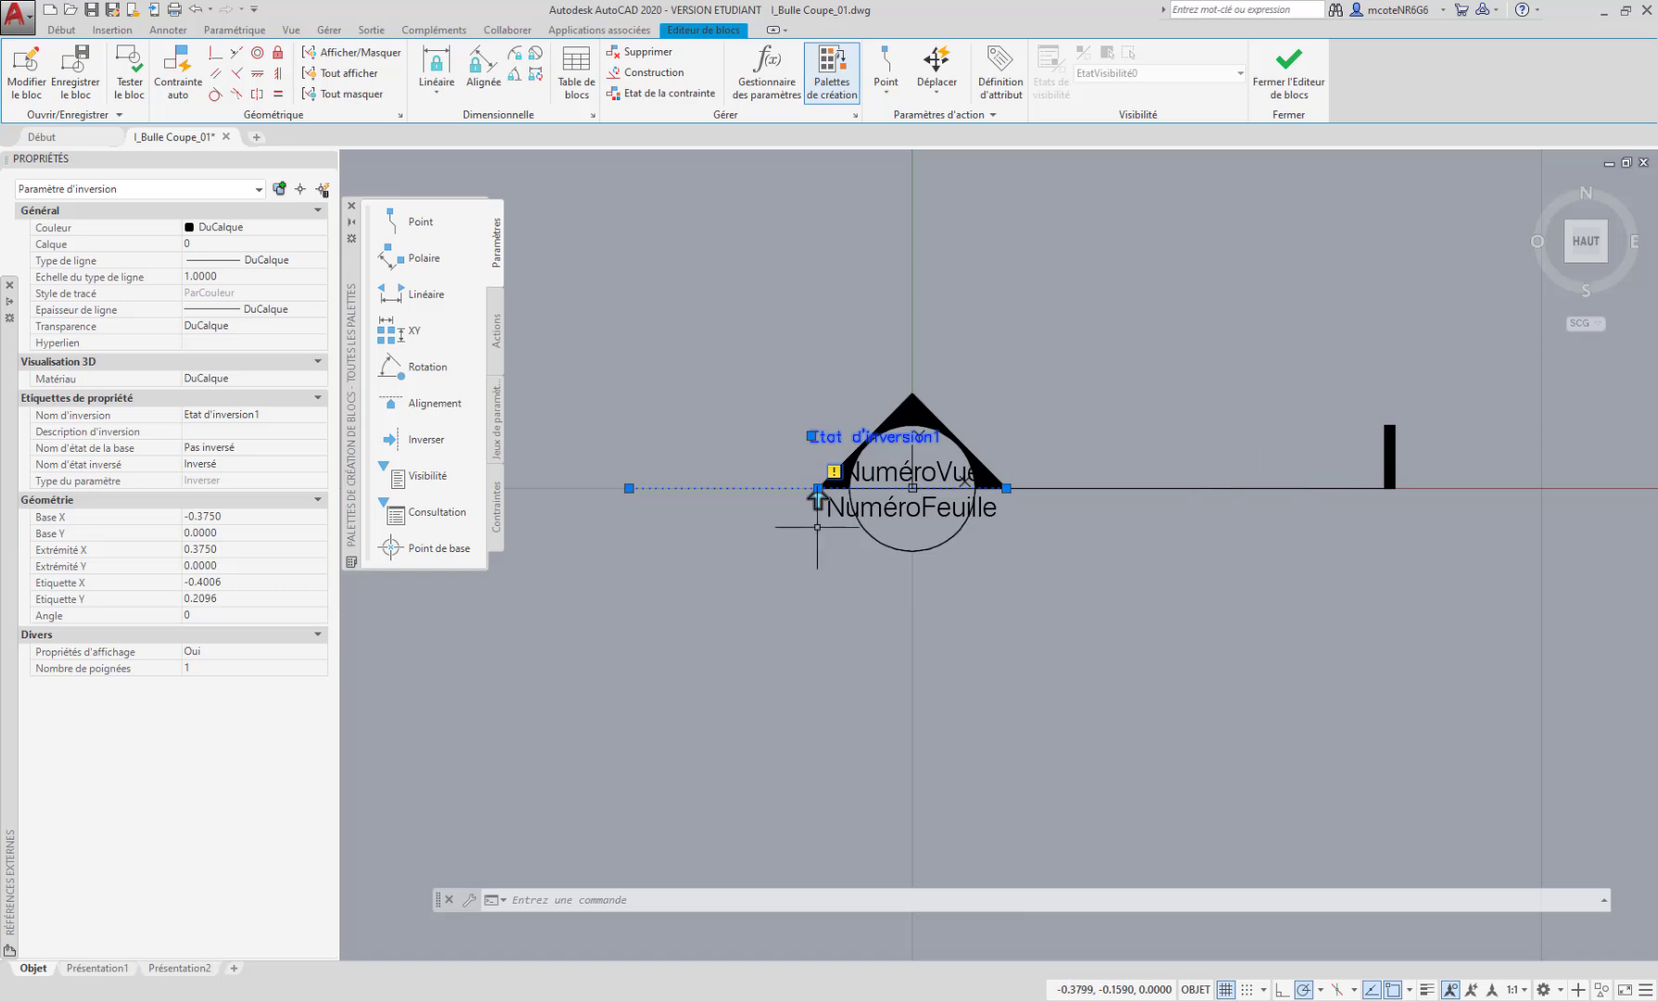
{"action": "scroll", "coordinate": [817, 527], "scroll_direction": "up", "scroll_amount": 6}
{"action": "scroll", "coordinate": [890, 599], "scroll_direction": "down", "scroll_amount": 4}
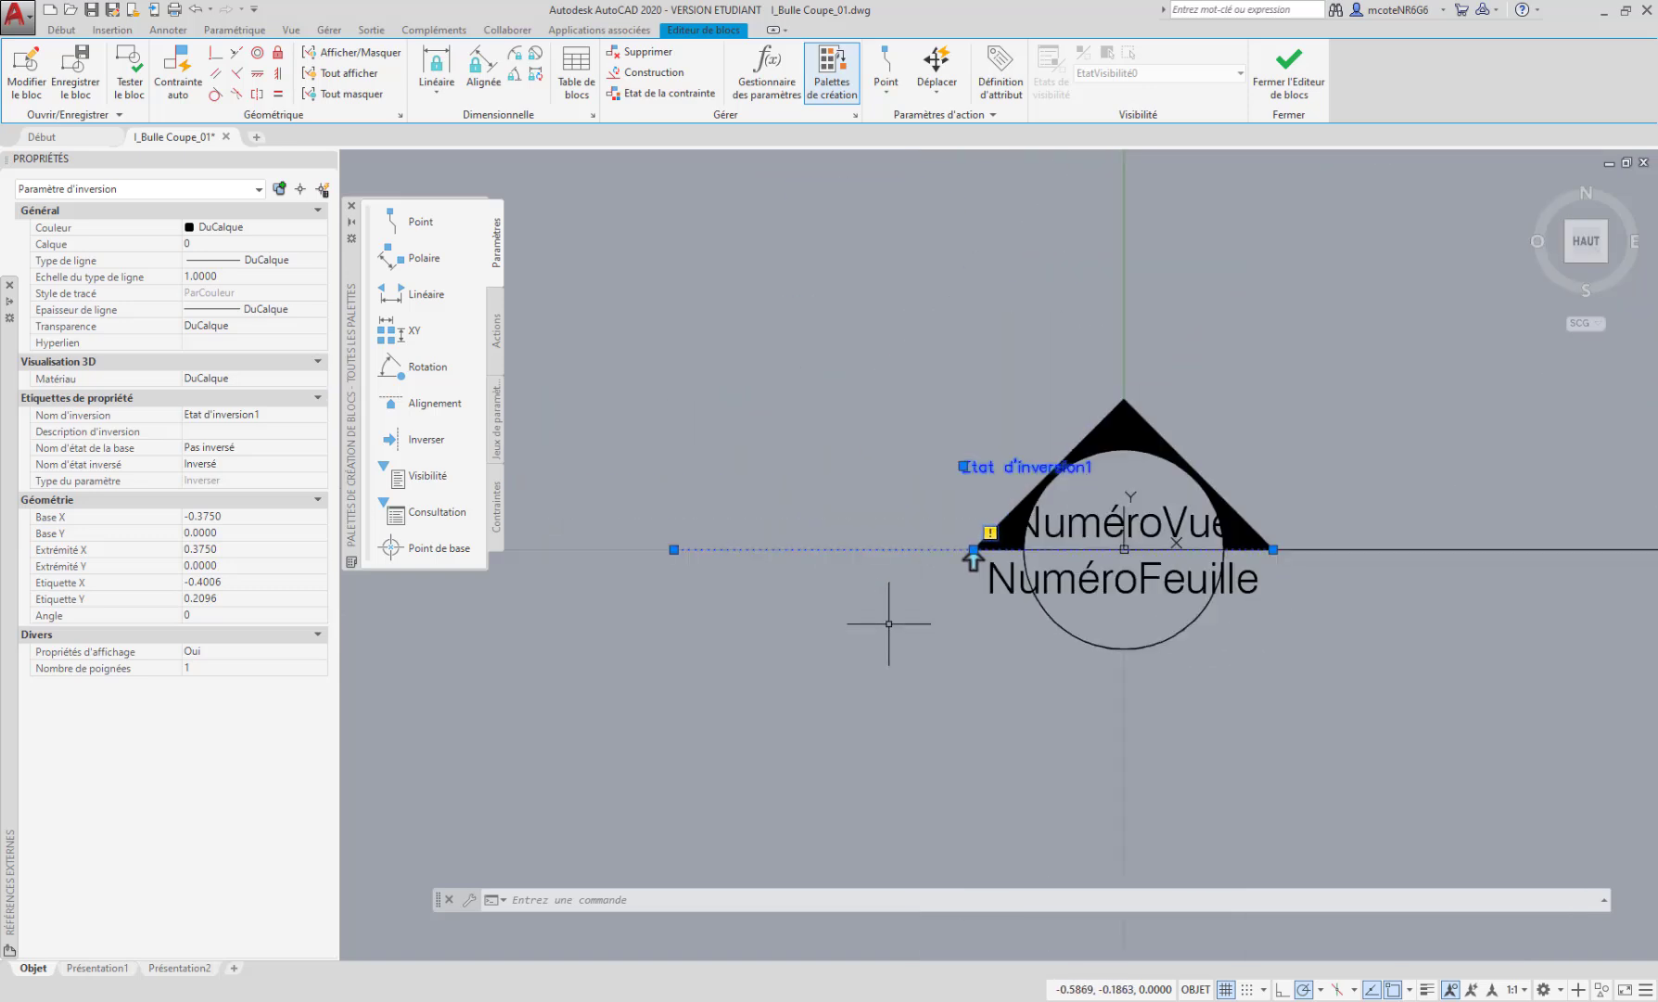
{"action": "scroll", "coordinate": [889, 624], "scroll_direction": "up", "scroll_amount": 4}
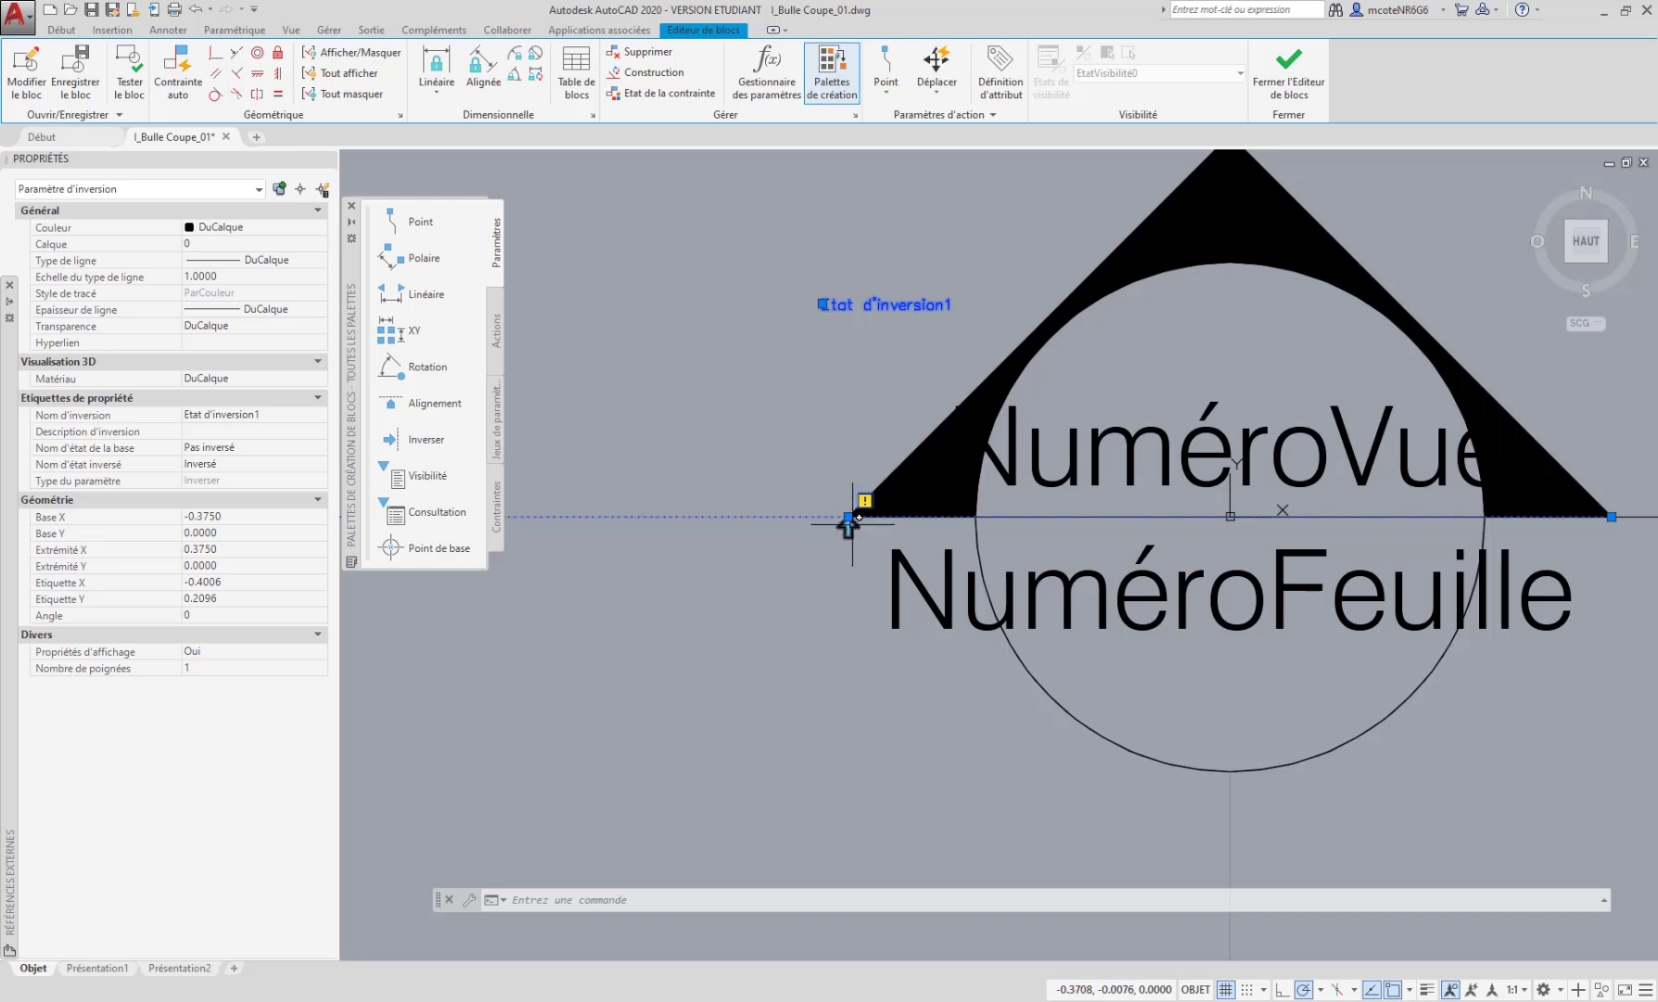
{"action": "middle_click_drag", "start_coordinate": [865, 550], "coordinate": [840, 546]}
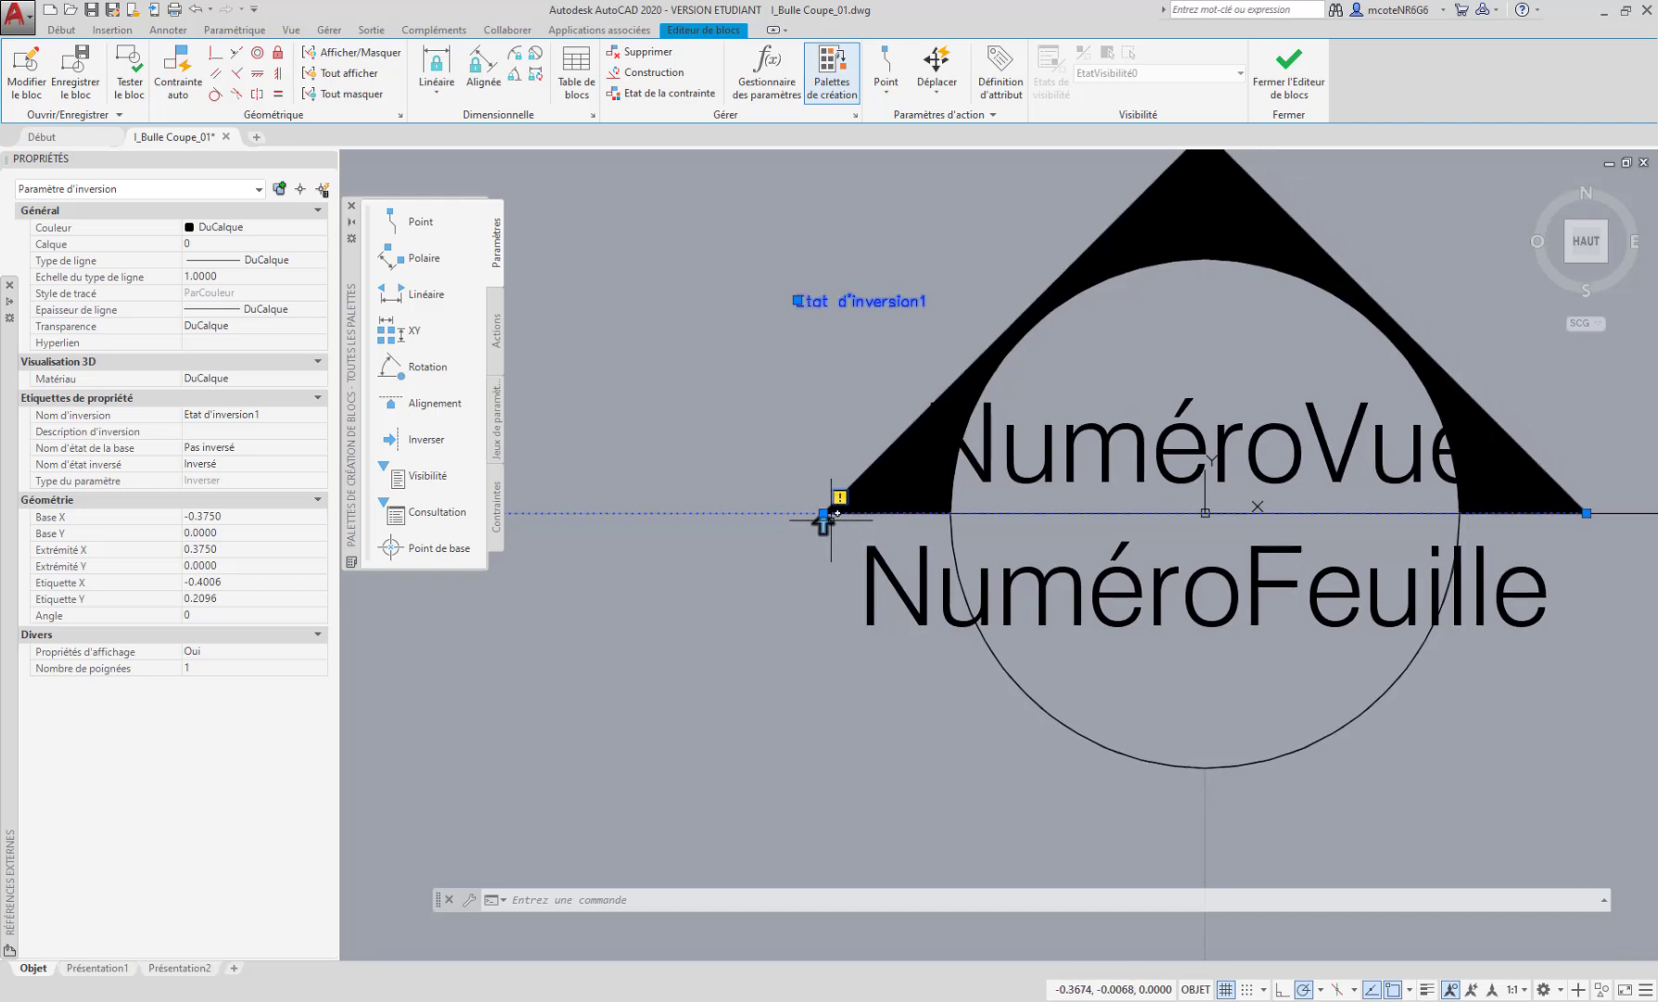
{"action": "scroll", "coordinate": [895, 513], "scroll_direction": "up", "scroll_amount": 2}
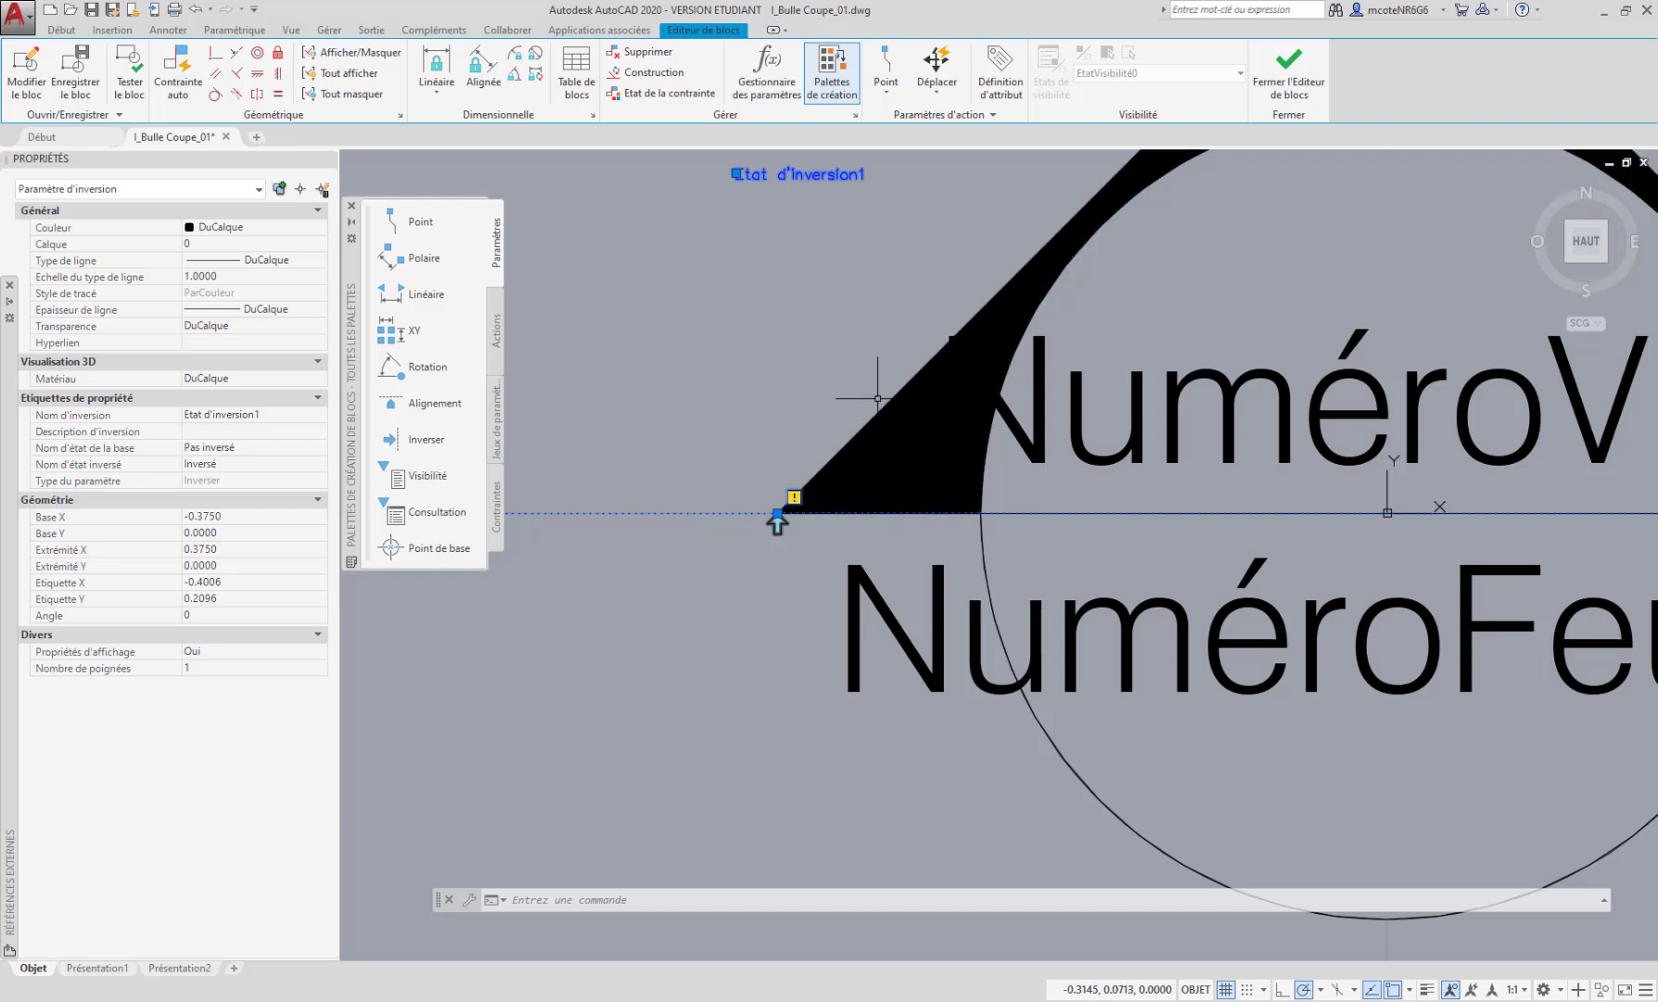
{"action": "scroll", "coordinate": [893, 417], "scroll_direction": "down", "scroll_amount": 4}
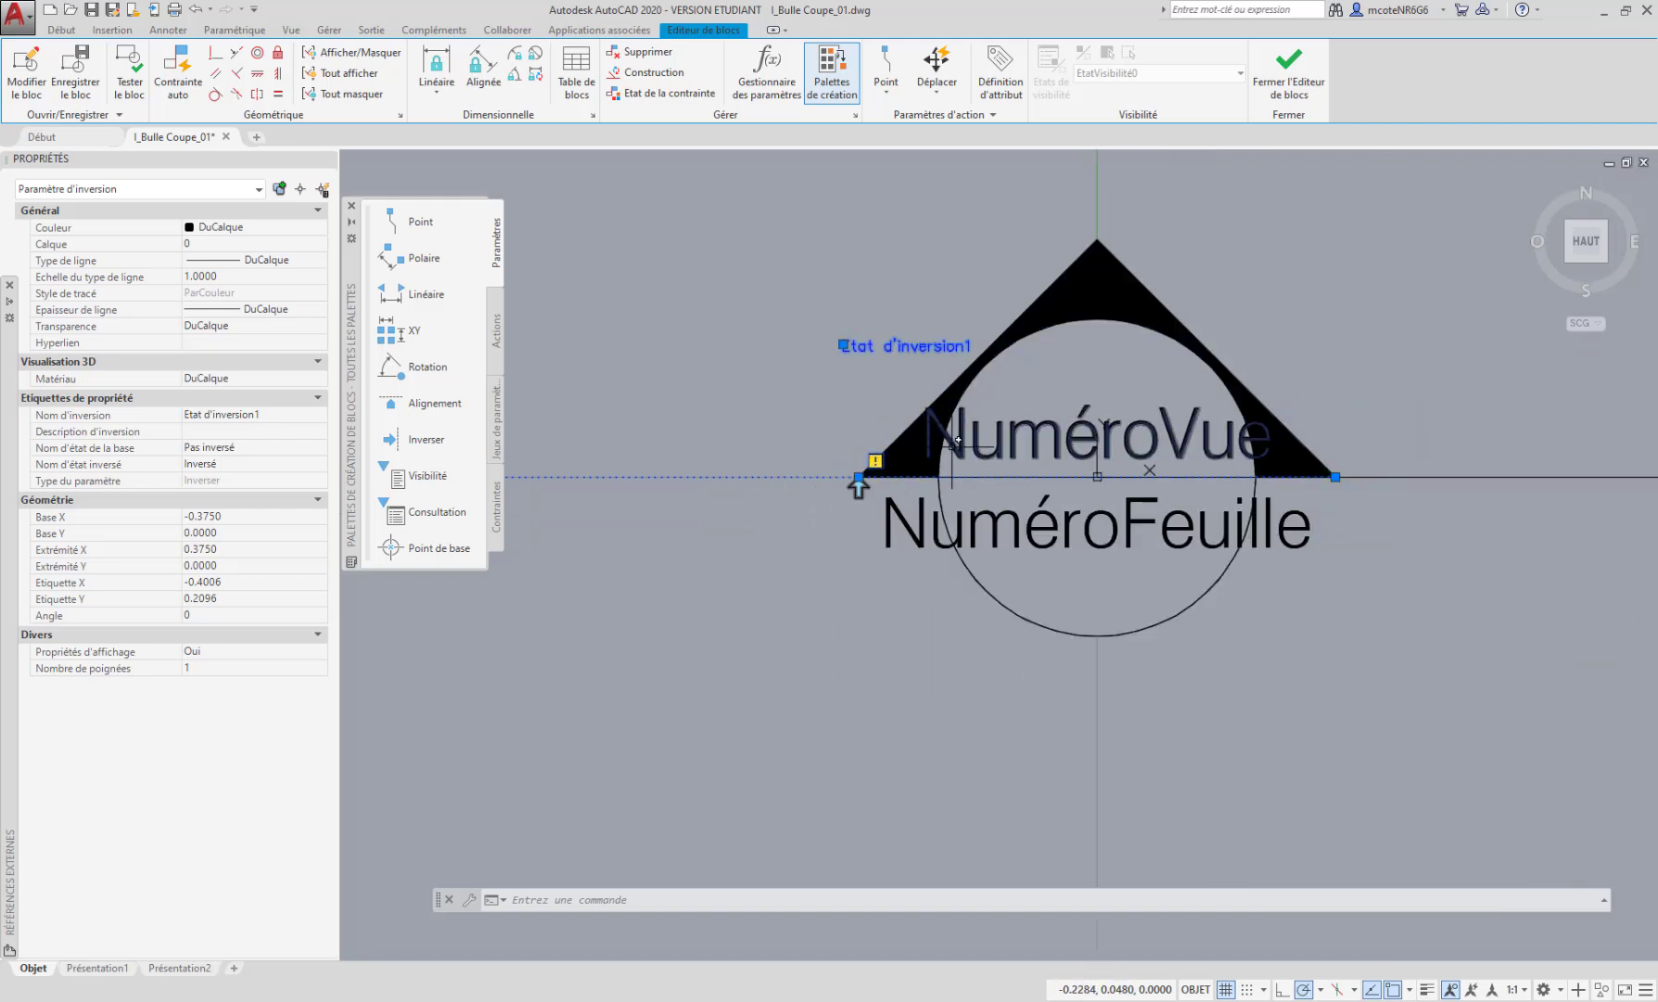
{"action": "scroll", "coordinate": [872, 543], "scroll_direction": "up", "scroll_amount": 4}
{"action": "middle_click_drag", "start_coordinate": [828, 549], "coordinate": [914, 546]}
{"action": "key", "text": "Escape"}
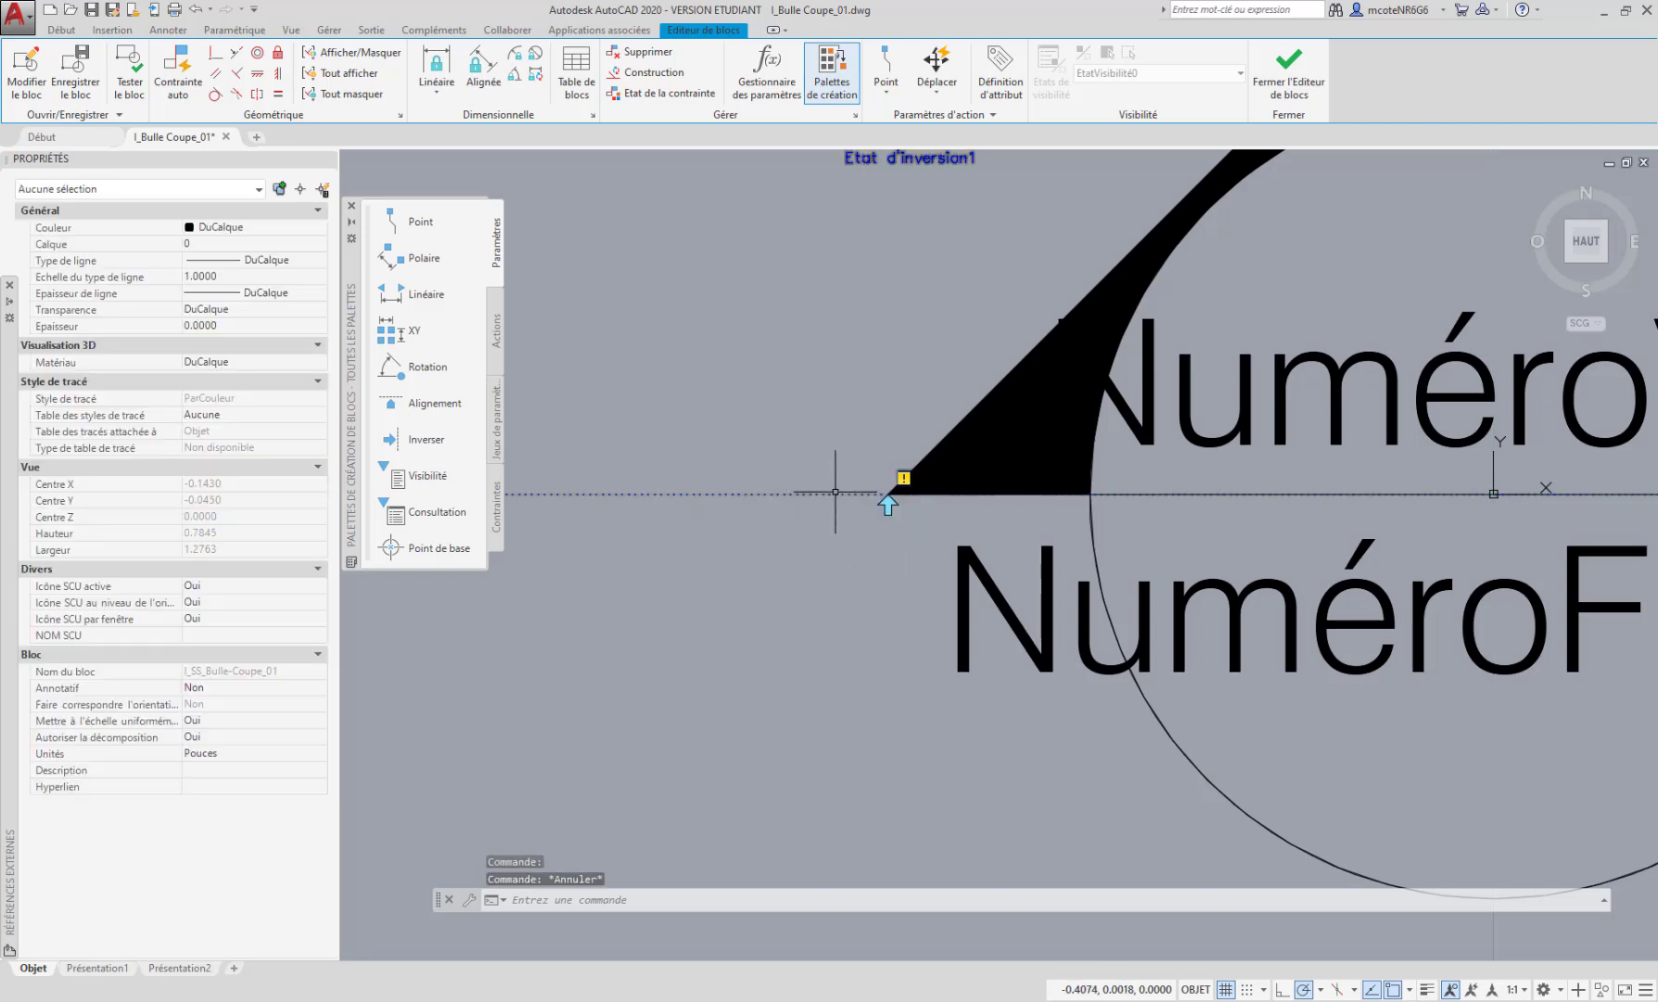
Move the flip parameter 0.125 to the left, from the circle's left quadrant to the arrow's left corner
{"action": "left_click", "coordinate": [837, 493]}
{"action": "middle_click_drag", "start_coordinate": [873, 547], "coordinate": [879, 625]}
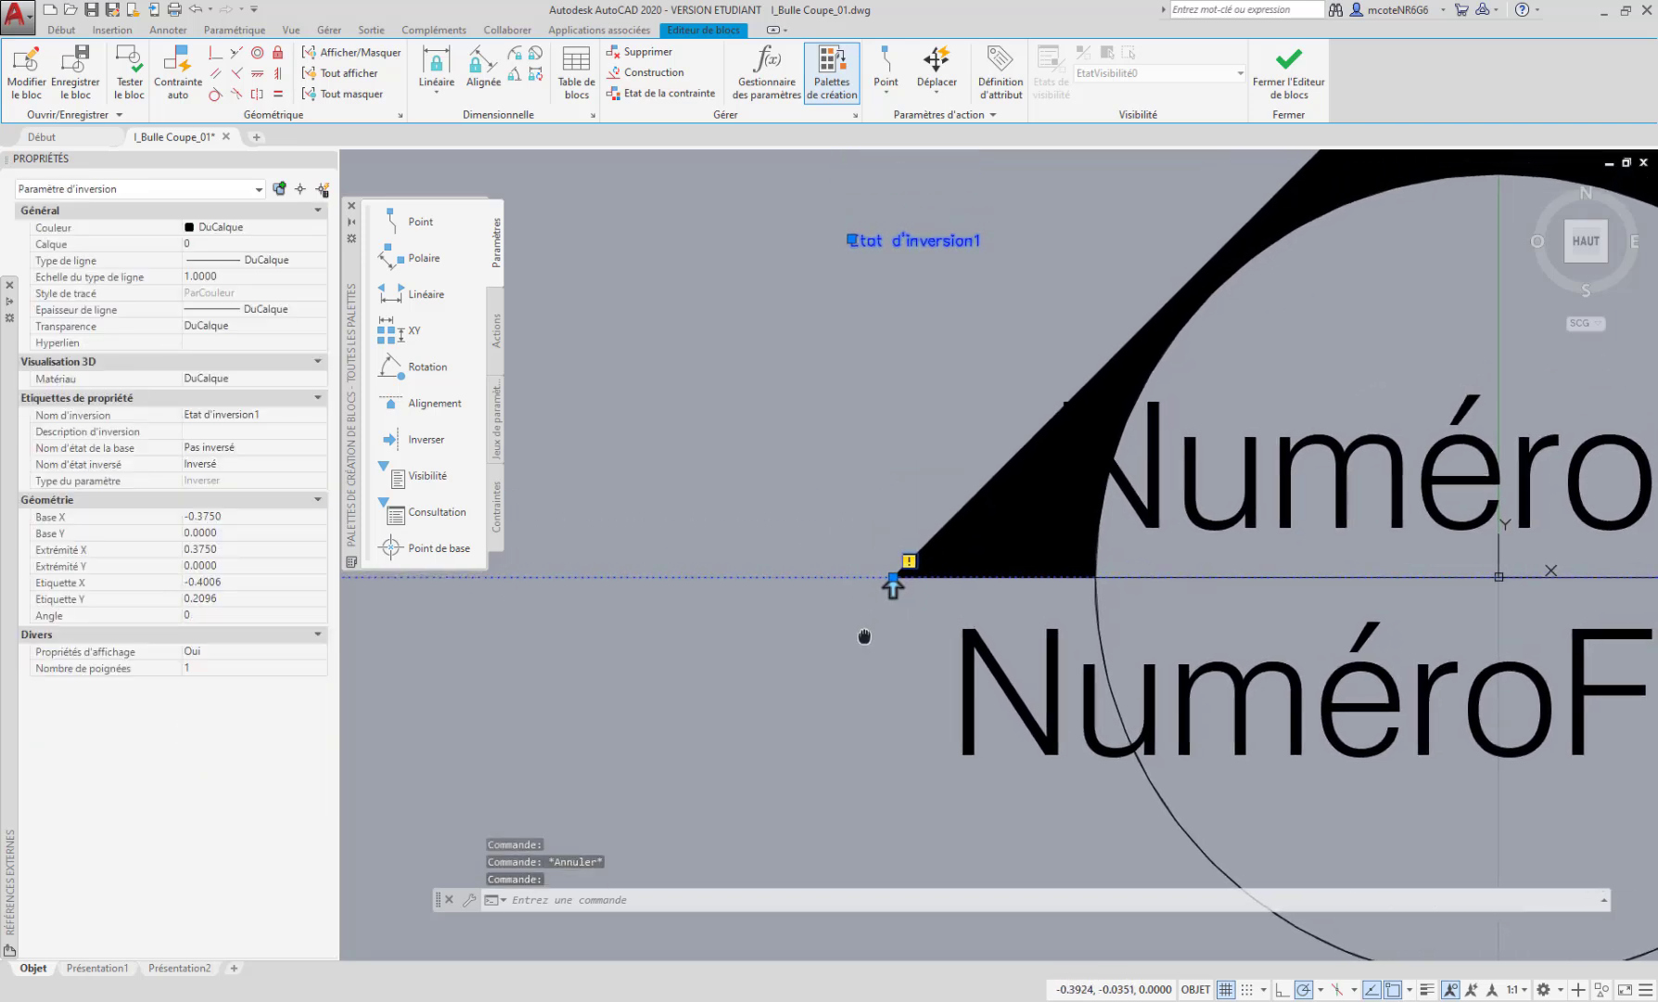
{"action": "scroll", "coordinate": [890, 585], "scroll_direction": "down", "scroll_amount": 2}
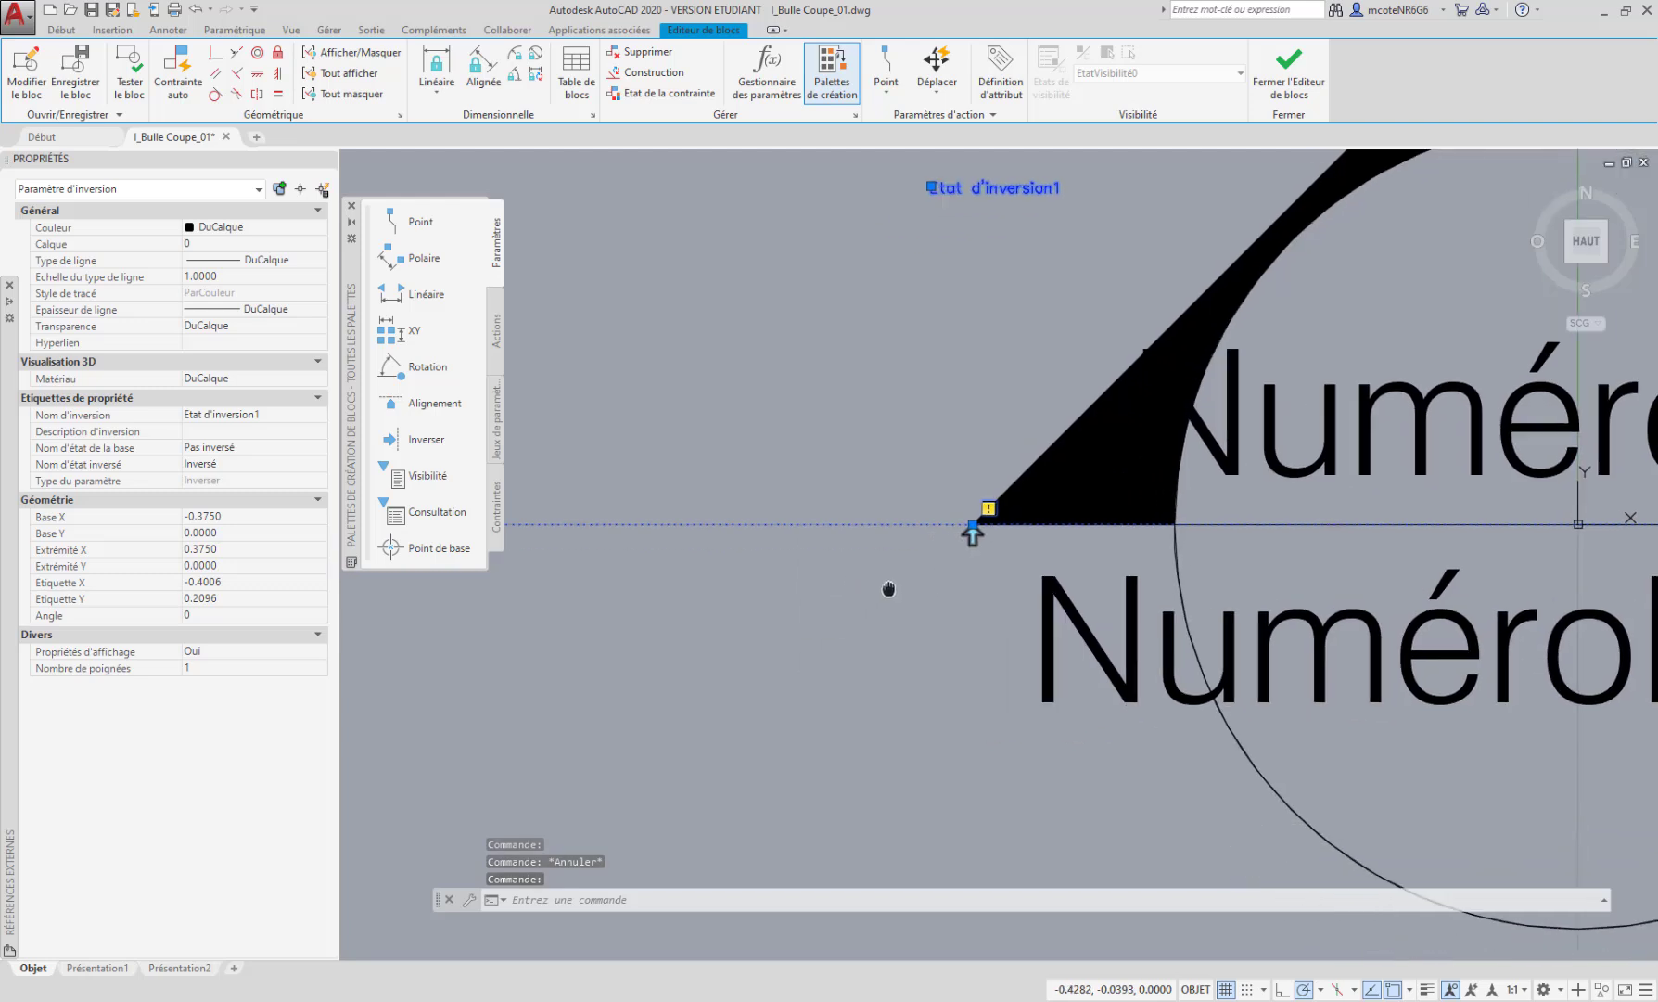
{"action": "middle_click_drag", "start_coordinate": [898, 591], "coordinate": [854, 588]}
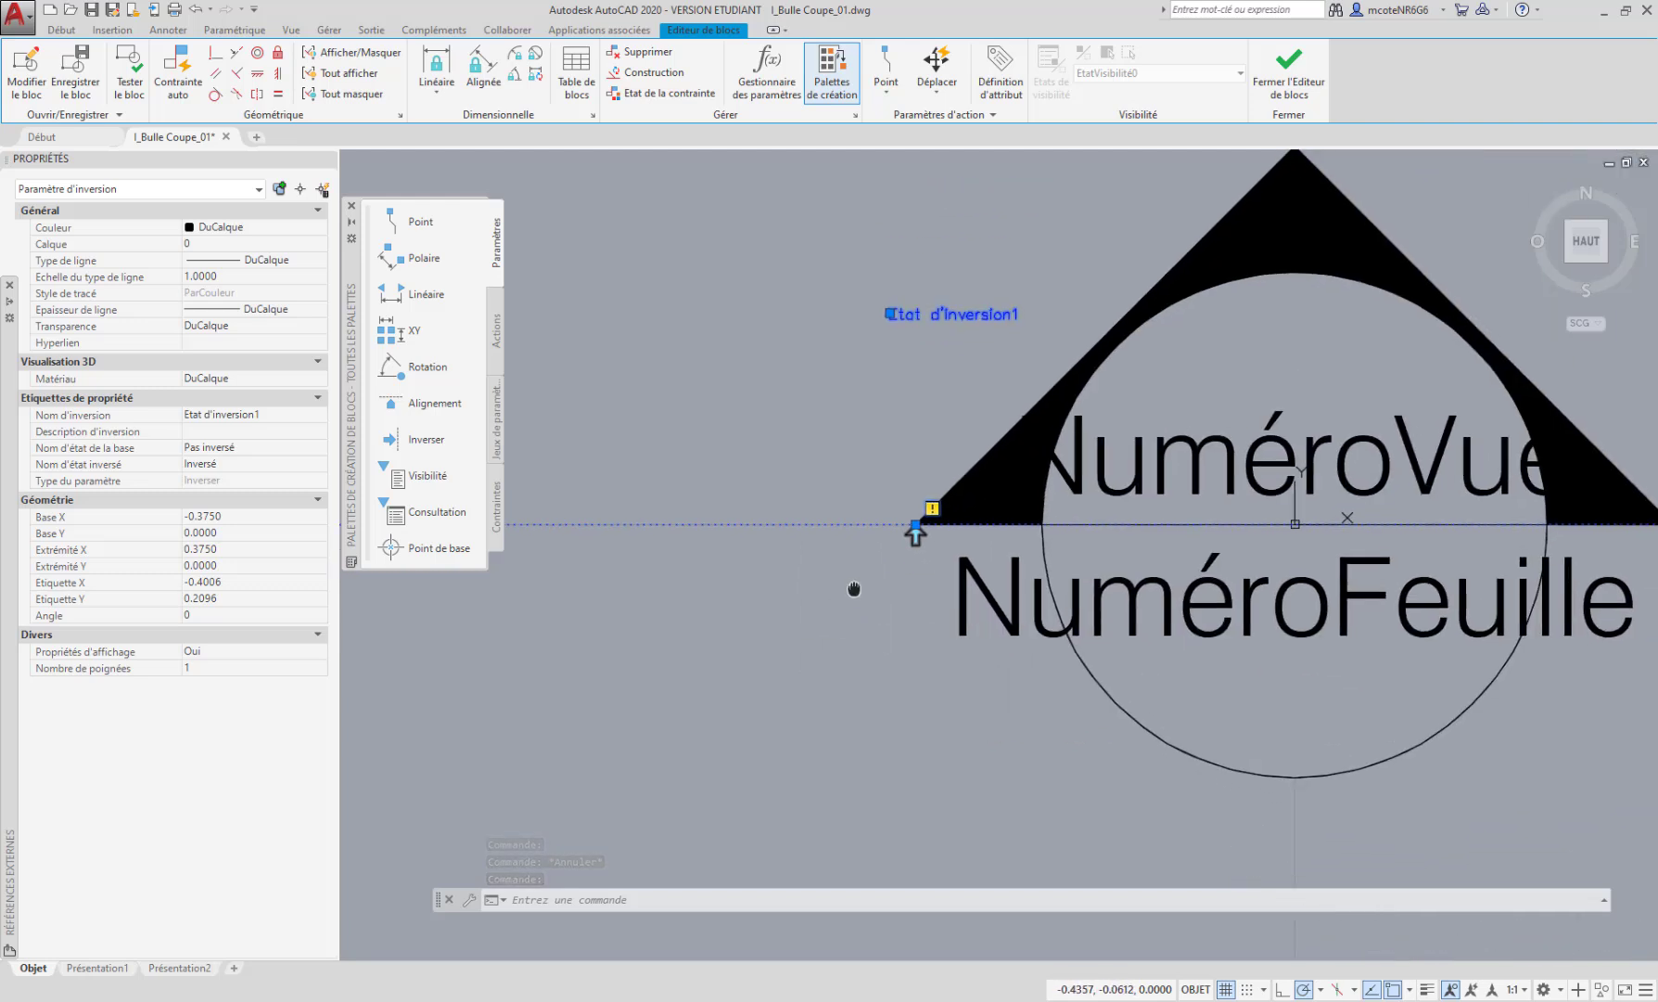
{"action": "left_click", "coordinate": [61, 30]}
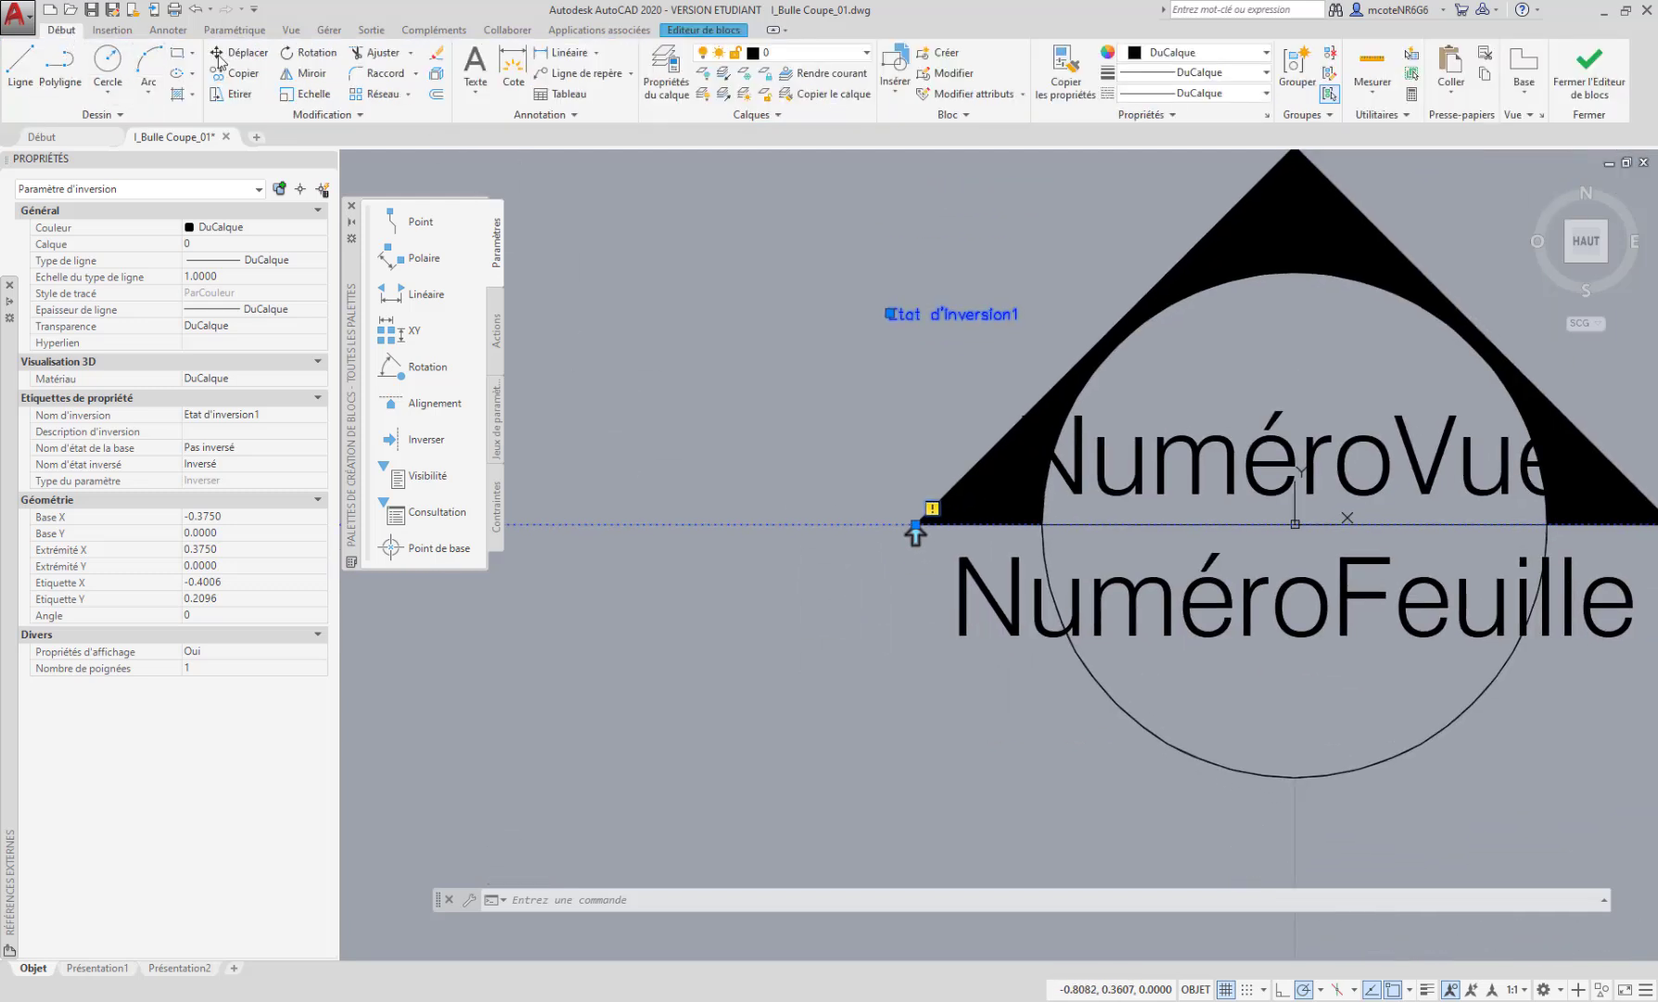
{"action": "key", "text": "Escape"}
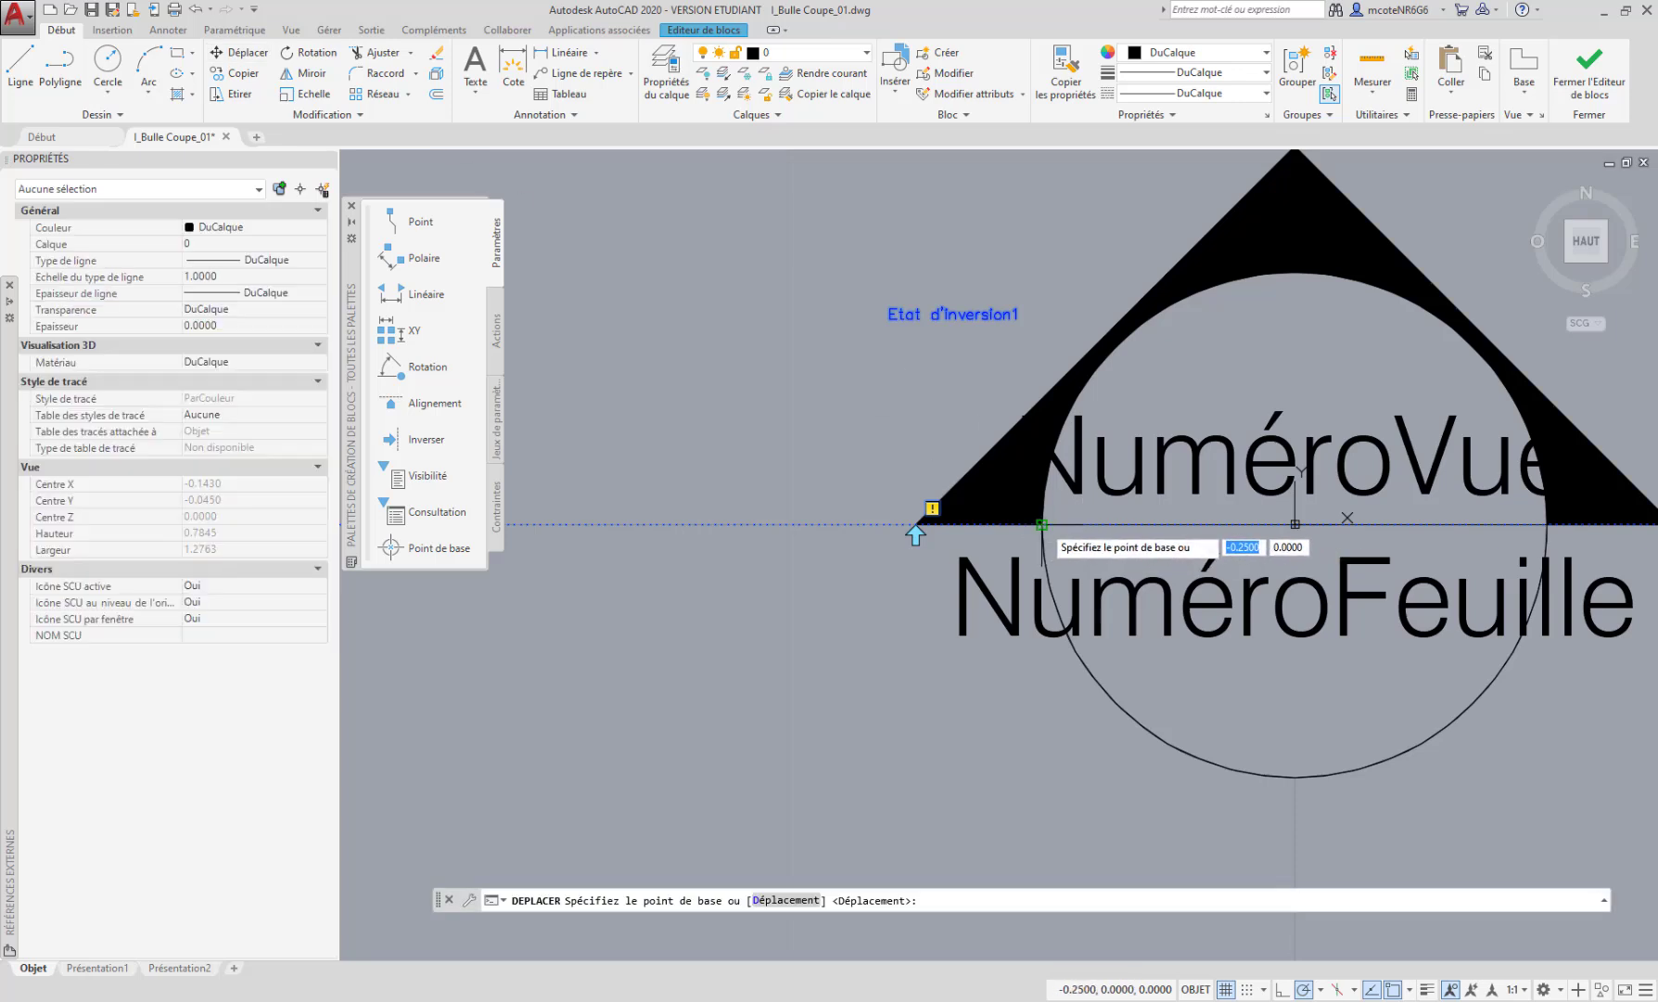
{"action": "left_click", "coordinate": [1043, 524]}
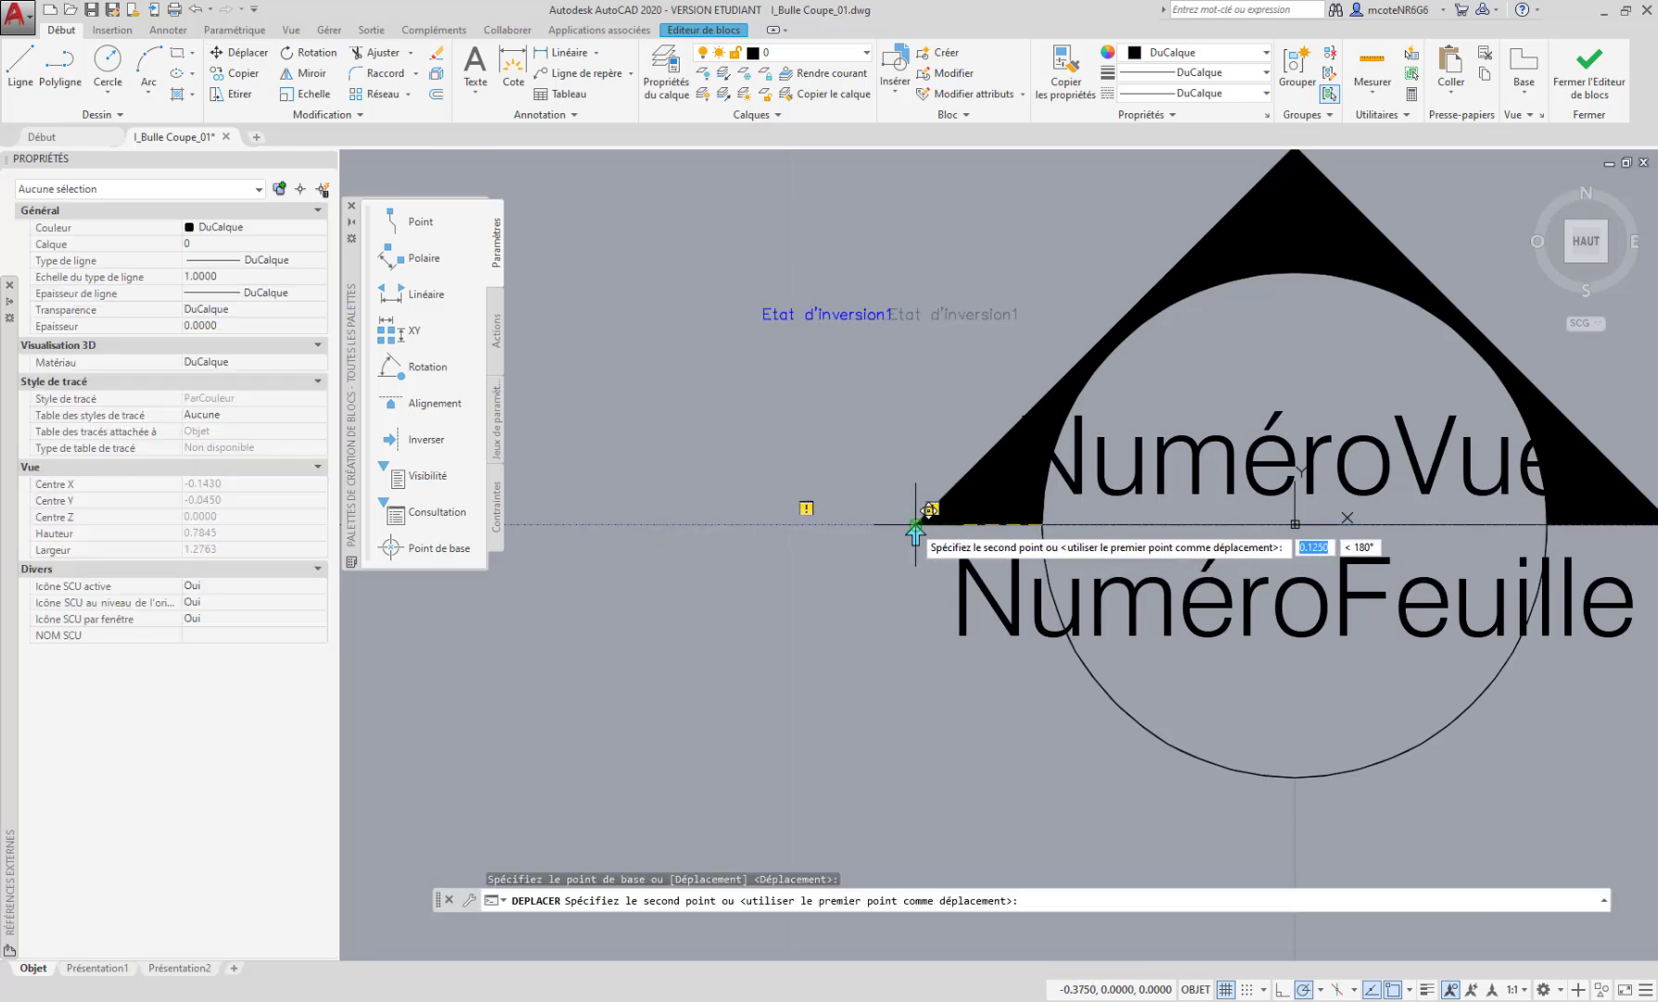
{"action": "left_click", "coordinate": [915, 525]}
Measure the distance from the arrow's left corner to the flip parameter's grip
{"action": "middle_click_drag", "start_coordinate": [905, 565], "coordinate": [914, 571]}
{"action": "type", "text": "dist"}
{"action": "key", "text": "Return"}
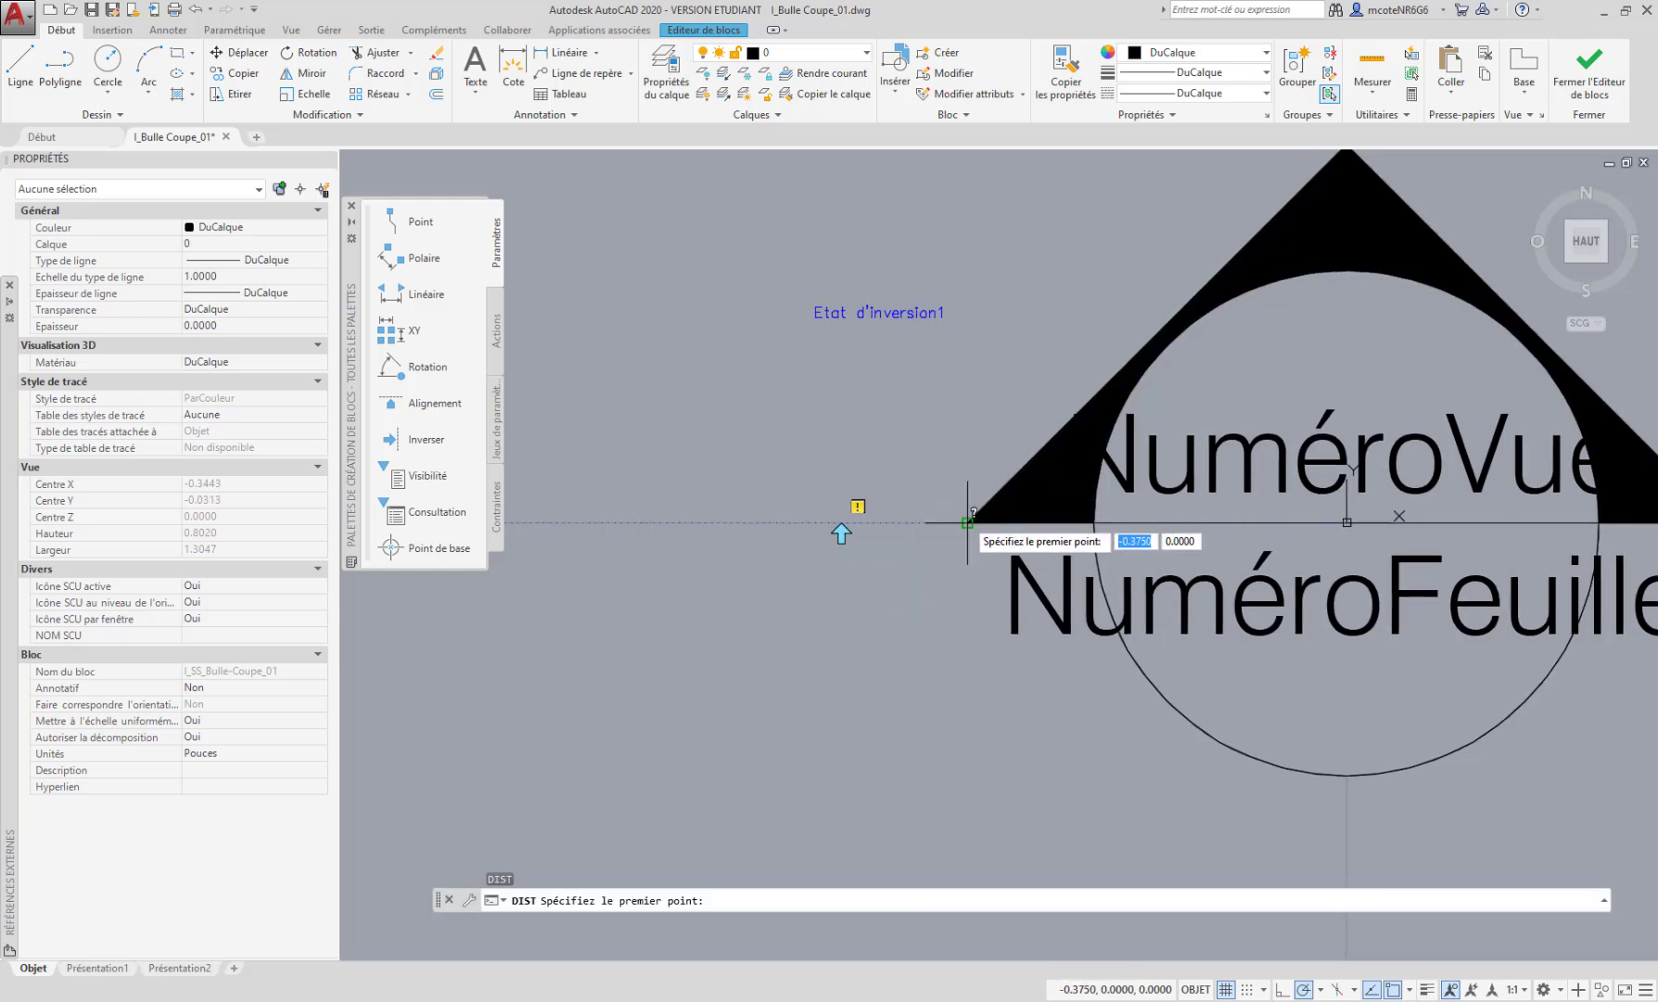
{"action": "left_click", "coordinate": [969, 522]}
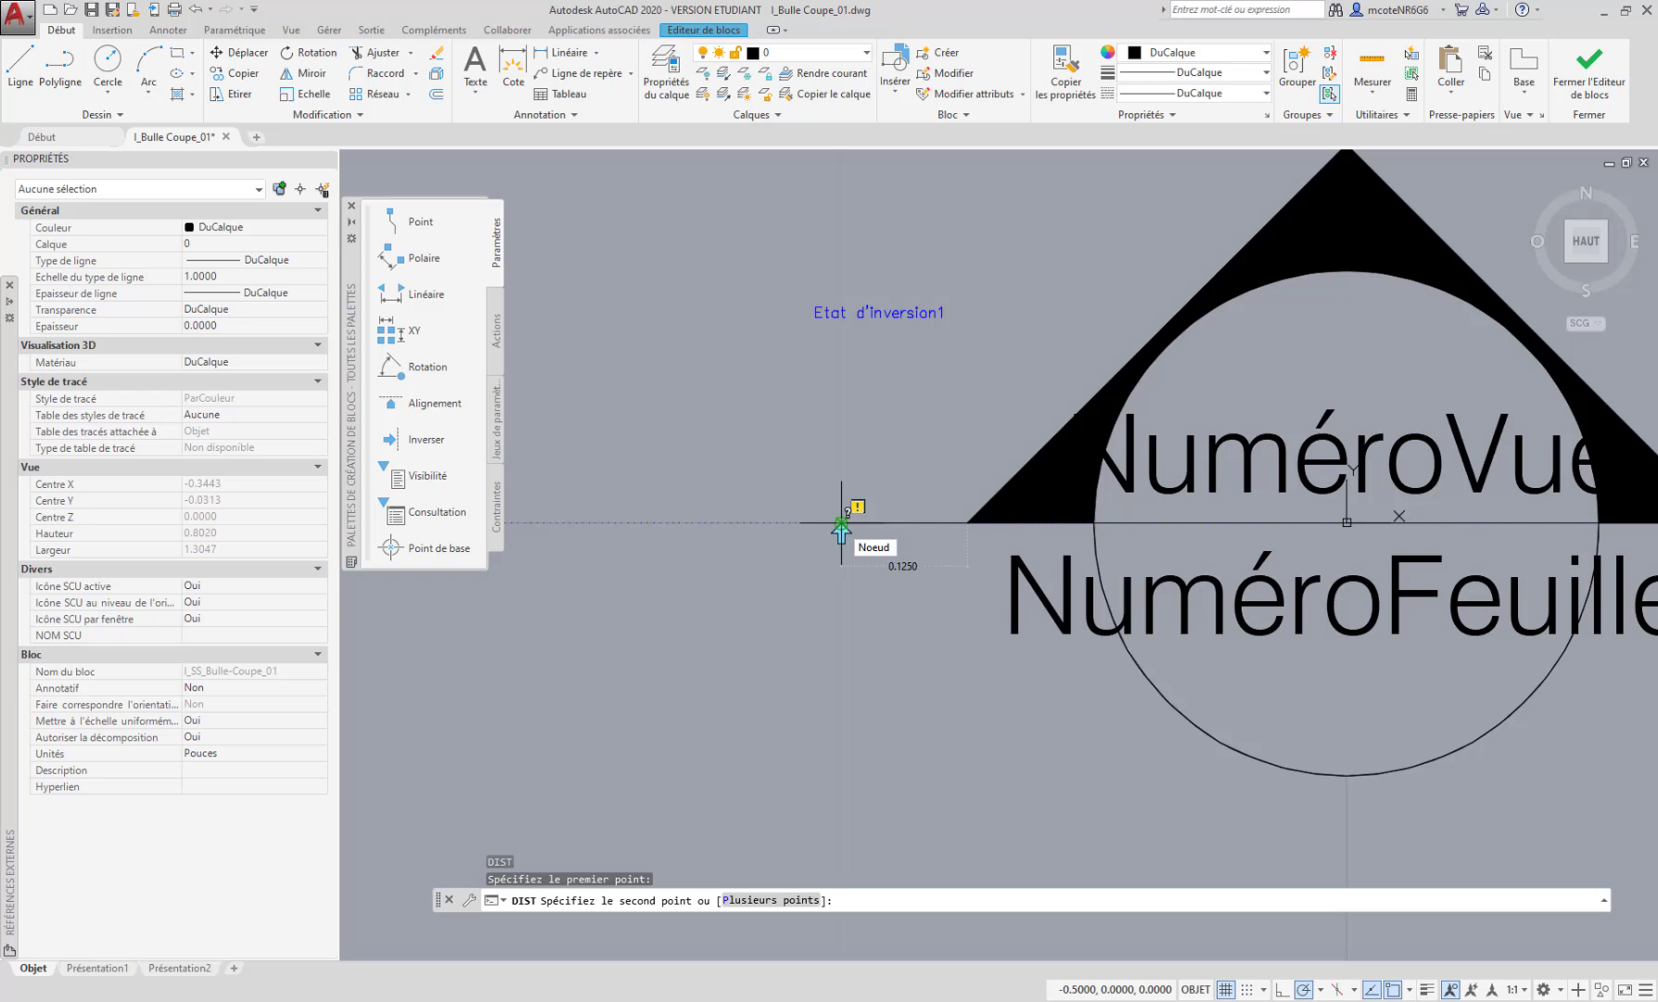
{"action": "key", "text": "Escape"}
Check the arrow's solid hatch and the flip grip against the bubble and section line
{"action": "scroll", "coordinate": [896, 631], "scroll_direction": "down", "scroll_amount": 4}
{"action": "mouse_move", "coordinate": [1058, 676]}
{"action": "middle_mouse_down"}
{"action": "mouse_move", "coordinate": [1020, 644]}
{"action": "mouse_move", "coordinate": [988, 568]}
{"action": "middle_mouse_up"}
{"action": "scroll", "coordinate": [889, 460], "scroll_direction": "up", "scroll_amount": 2}
{"action": "middle_click_drag", "start_coordinate": [810, 624], "coordinate": [921, 645]}
{"action": "left_click", "coordinate": [998, 487]}
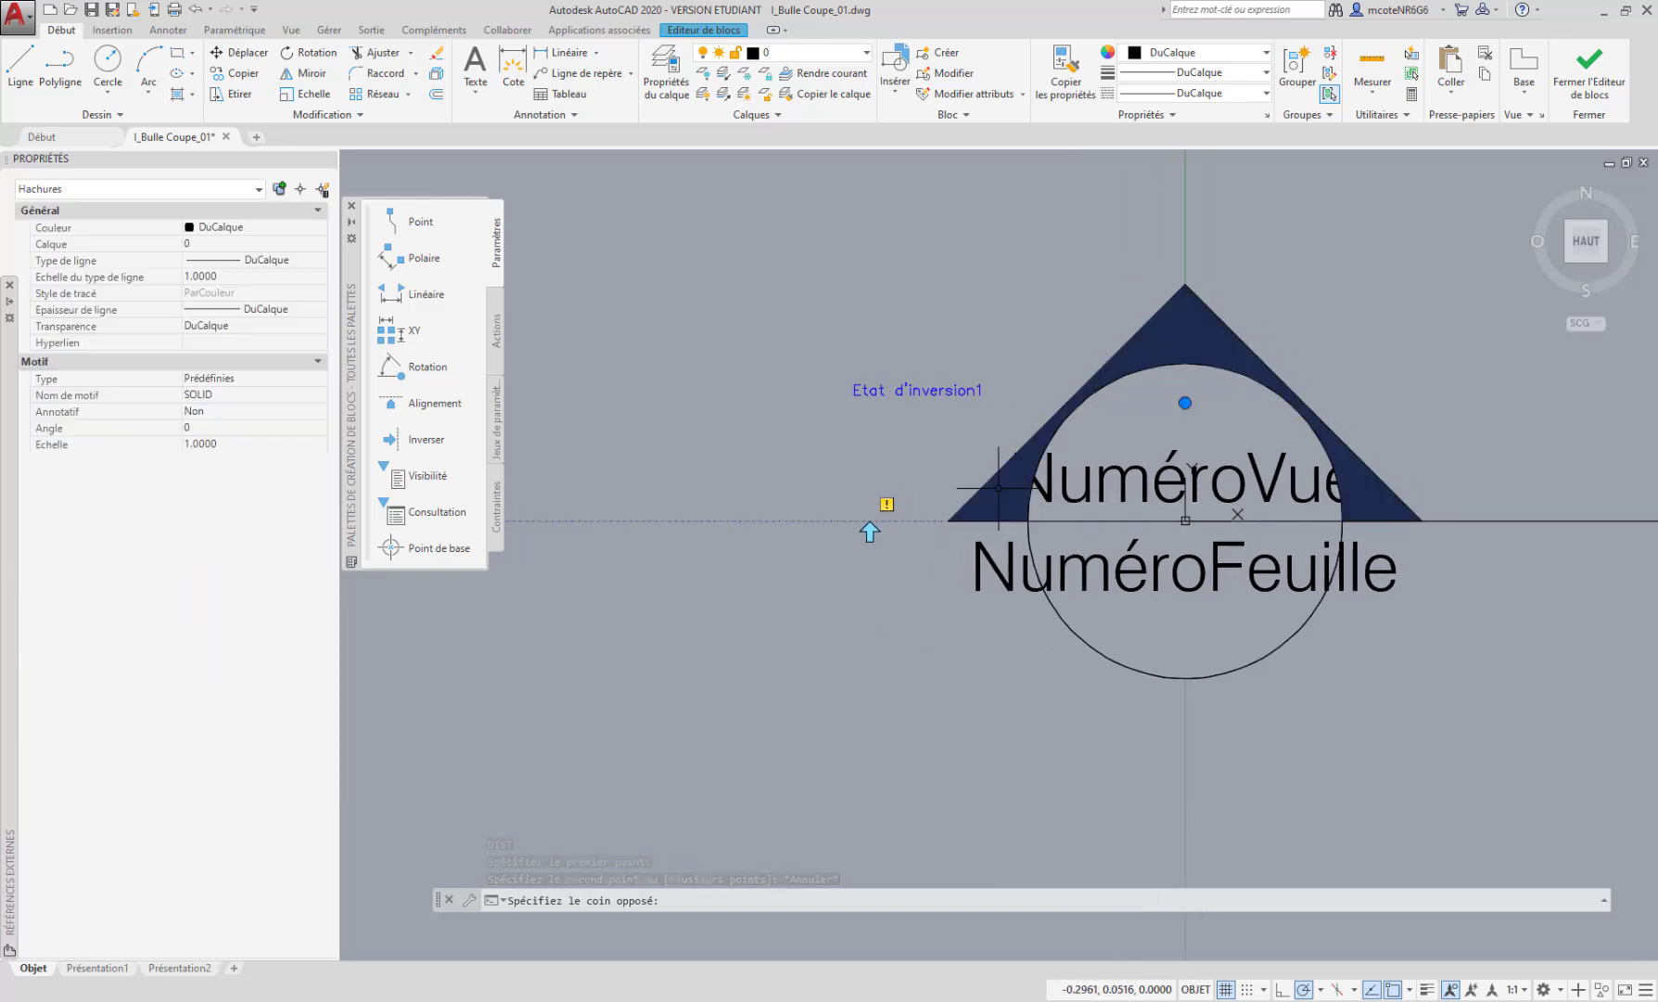
{"action": "key", "text": "Escape"}
{"action": "scroll", "coordinate": [1039, 647], "scroll_direction": "down", "scroll_amount": 5}
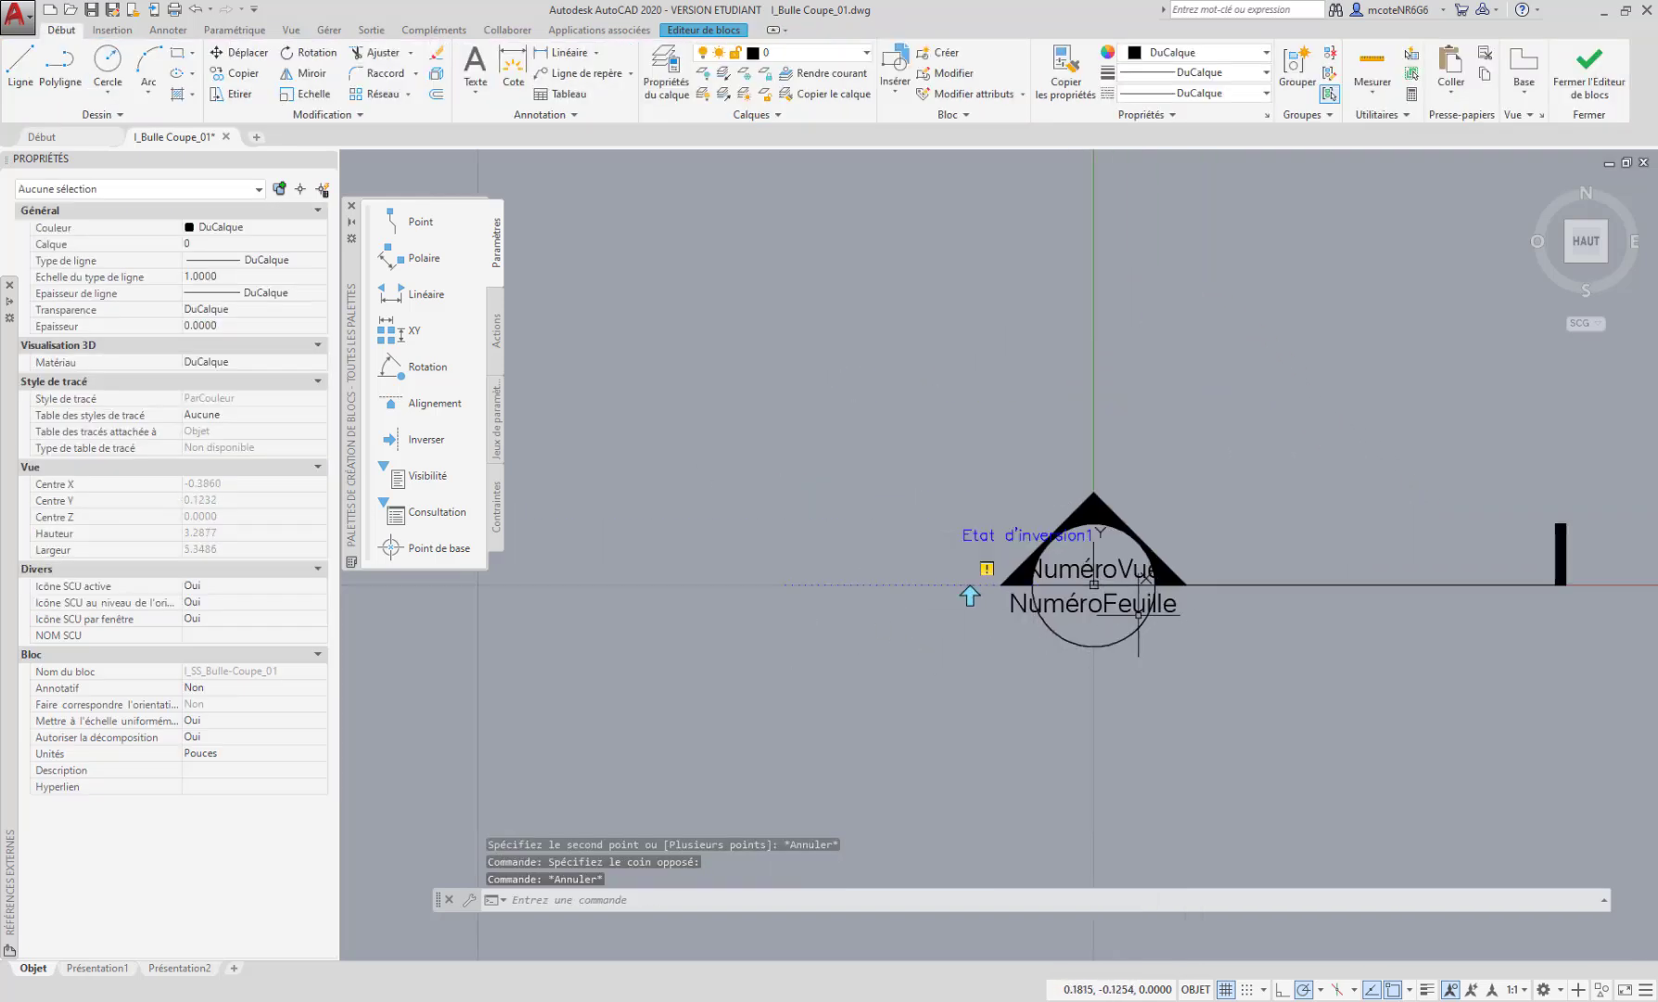
{"action": "mouse_move", "coordinate": [1152, 688]}
{"action": "middle_mouse_down"}
{"action": "mouse_move", "coordinate": [1045, 581]}
{"action": "mouse_move", "coordinate": [922, 587]}
{"action": "mouse_move", "coordinate": [789, 631]}
{"action": "middle_mouse_up"}
{"action": "scroll", "coordinate": [852, 519], "scroll_direction": "up", "scroll_amount": 2}
{"action": "mouse_move", "coordinate": [574, 405]}
{"action": "middle_mouse_down"}
{"action": "mouse_move", "coordinate": [618, 432]}
{"action": "mouse_move", "coordinate": [652, 413]}
{"action": "middle_mouse_up"}
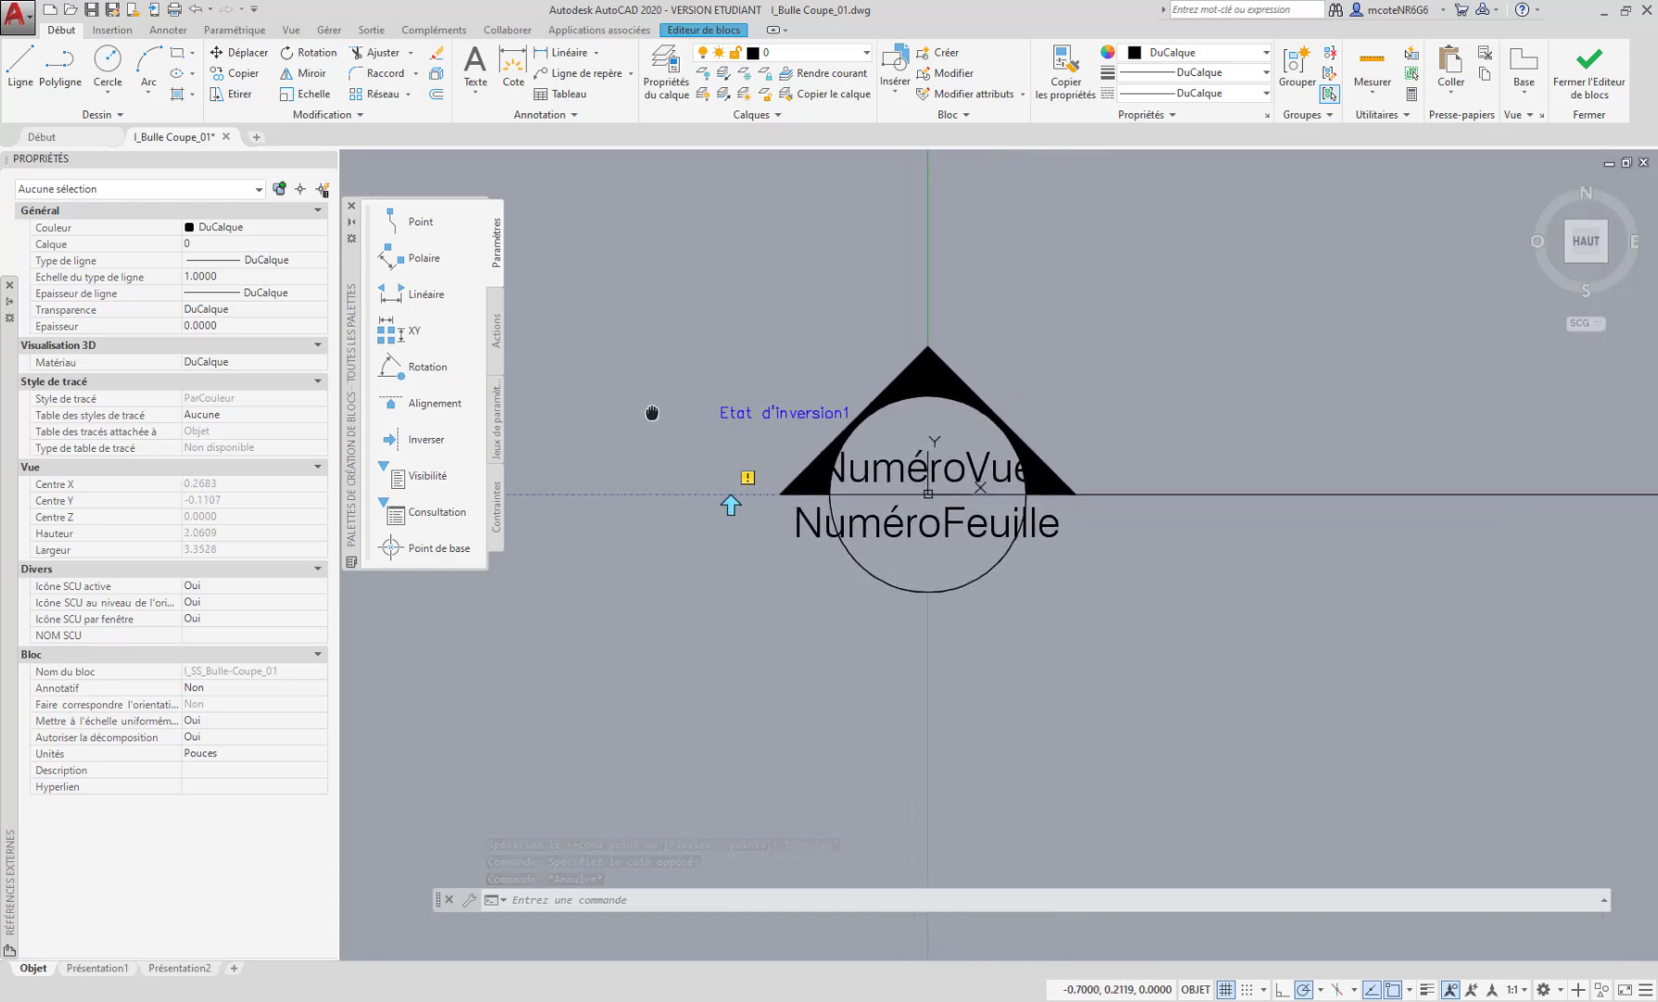
Start a flip action on the flip parameter and select the arrow's polyline and solid hatch as objects to flip
{"action": "left_click", "coordinate": [500, 342]}
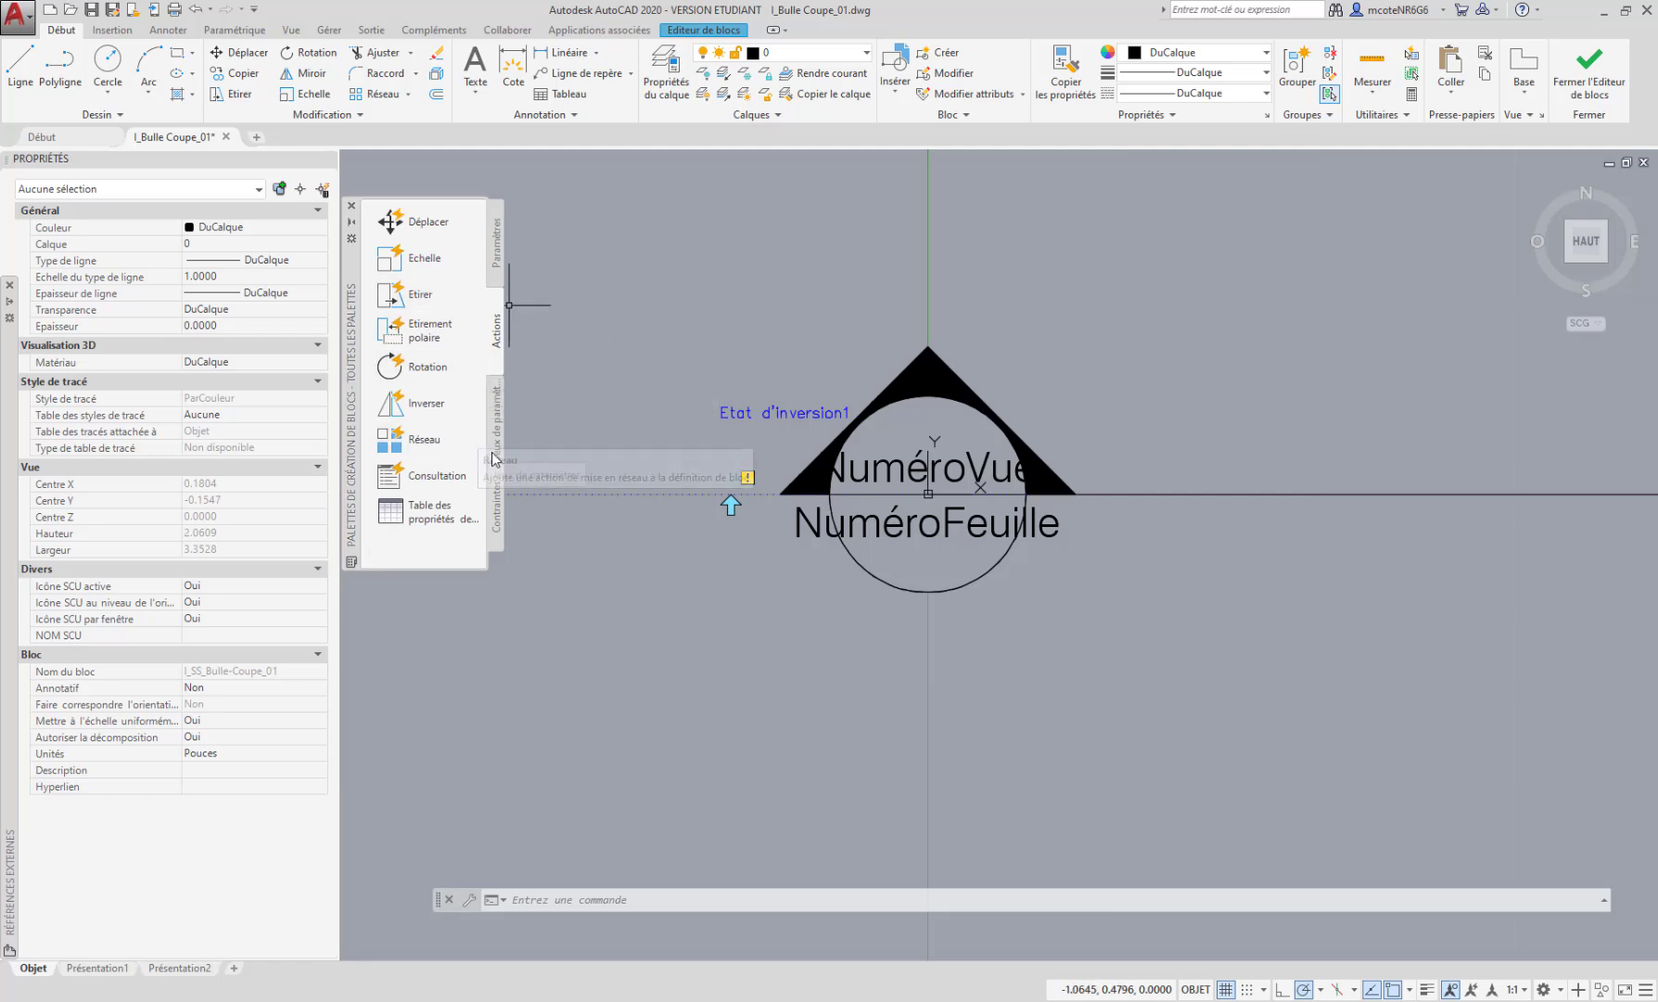
{"action": "left_click", "coordinate": [425, 405]}
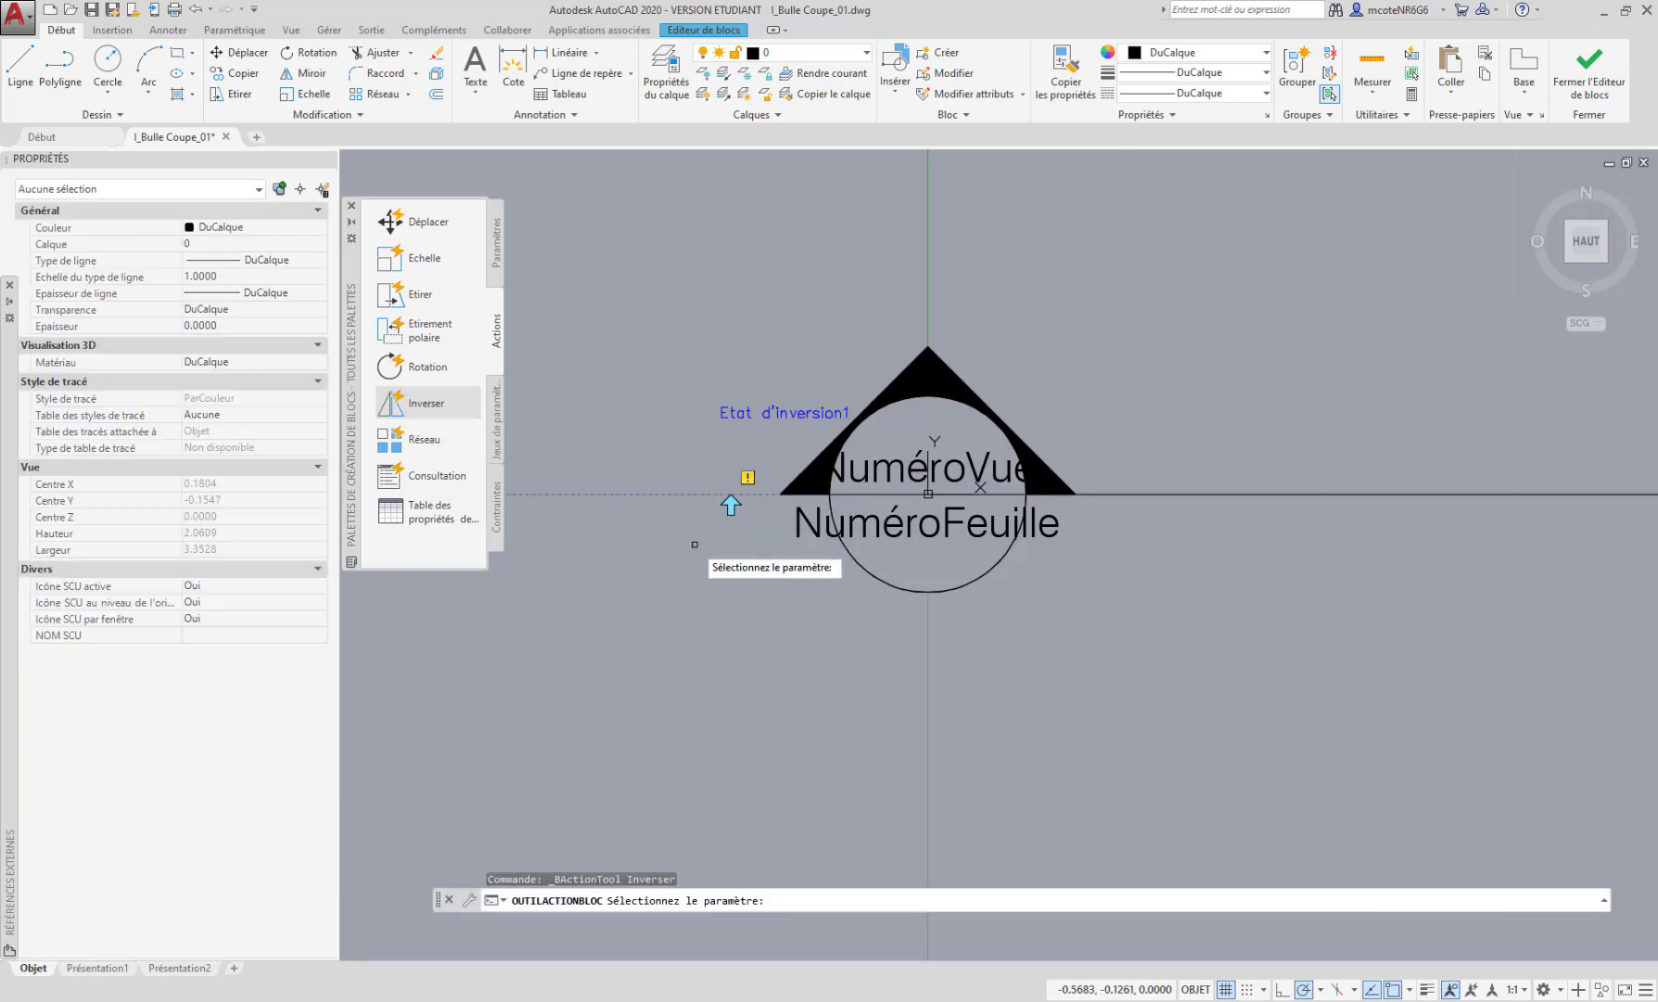
{"action": "middle_click_drag", "start_coordinate": [703, 546], "coordinate": [793, 526]}
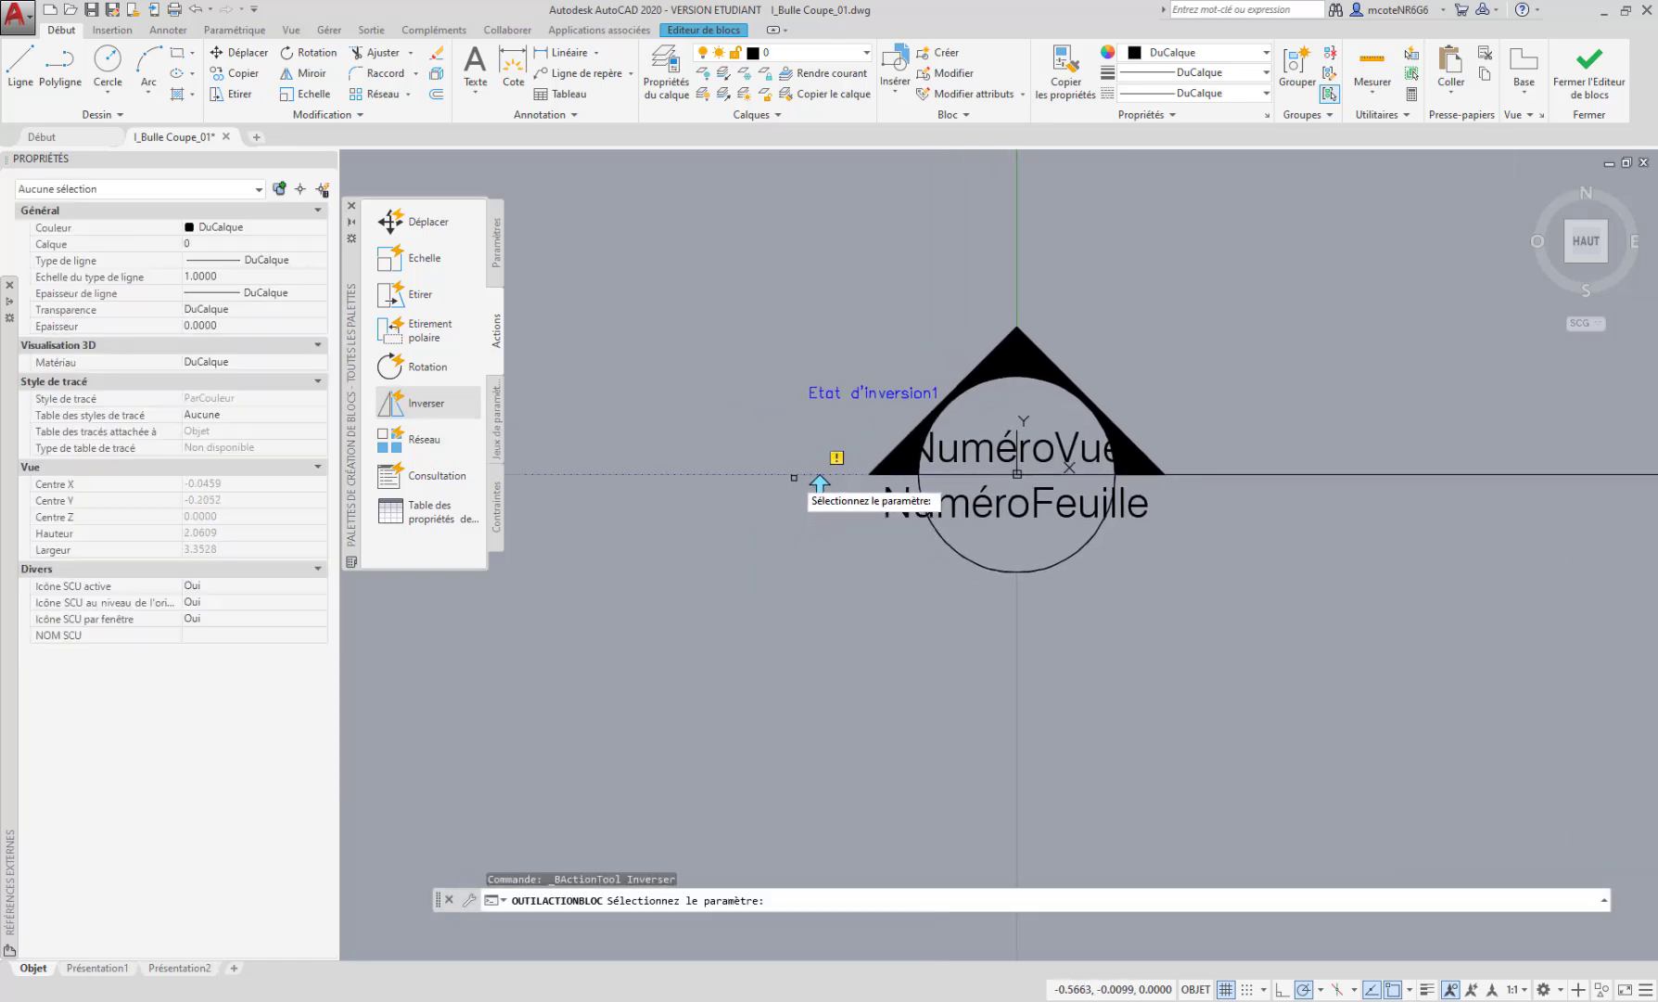
{"action": "left_click", "coordinate": [790, 474]}
{"action": "middle_click_drag", "start_coordinate": [970, 569], "coordinate": [778, 594]}
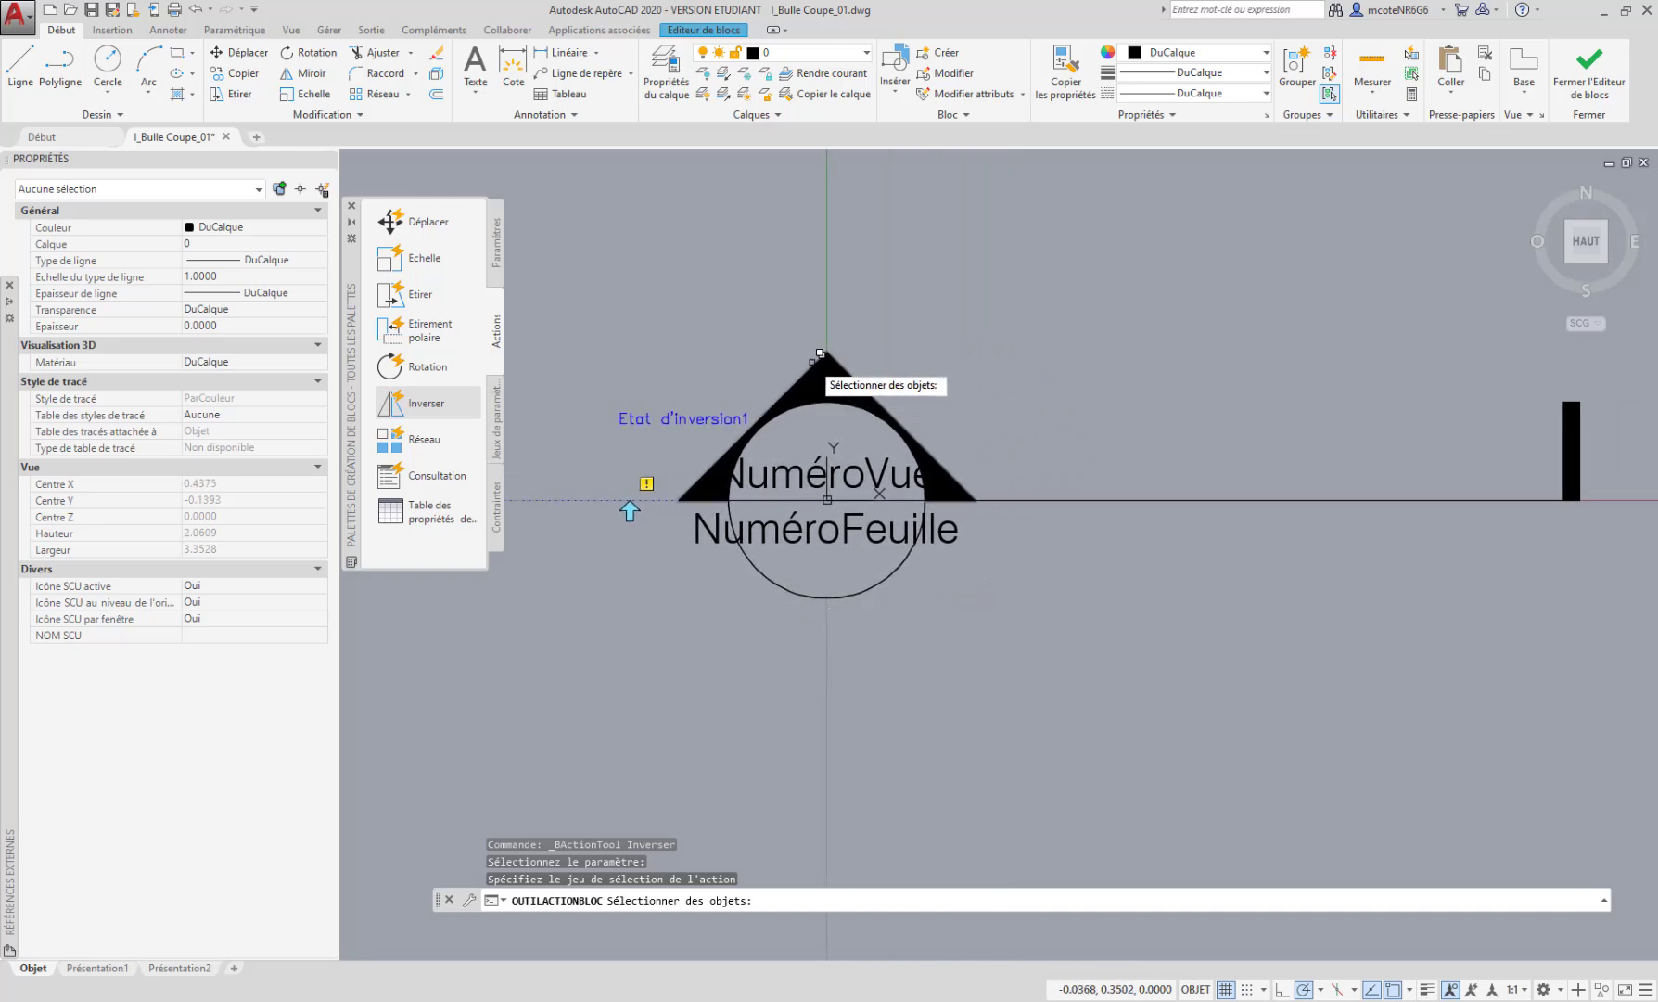
{"action": "left_click", "coordinate": [815, 371]}
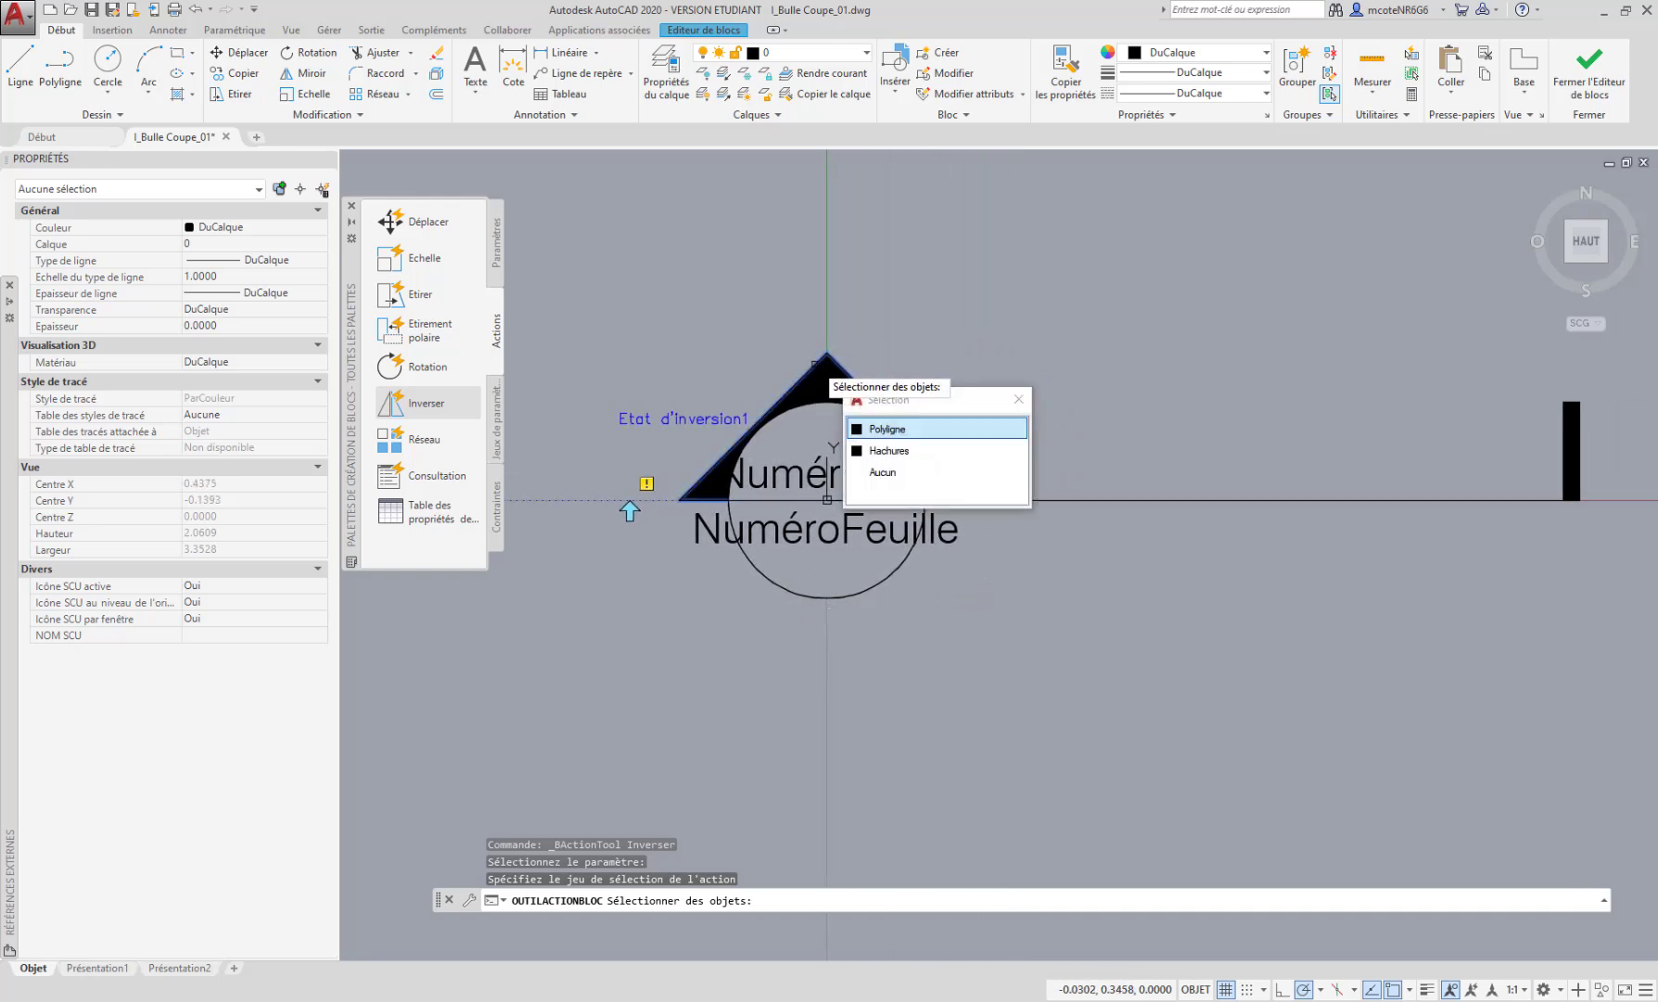
{"action": "left_click", "coordinate": [909, 429]}
{"action": "scroll", "coordinate": [839, 396], "scroll_direction": "up", "scroll_amount": 2}
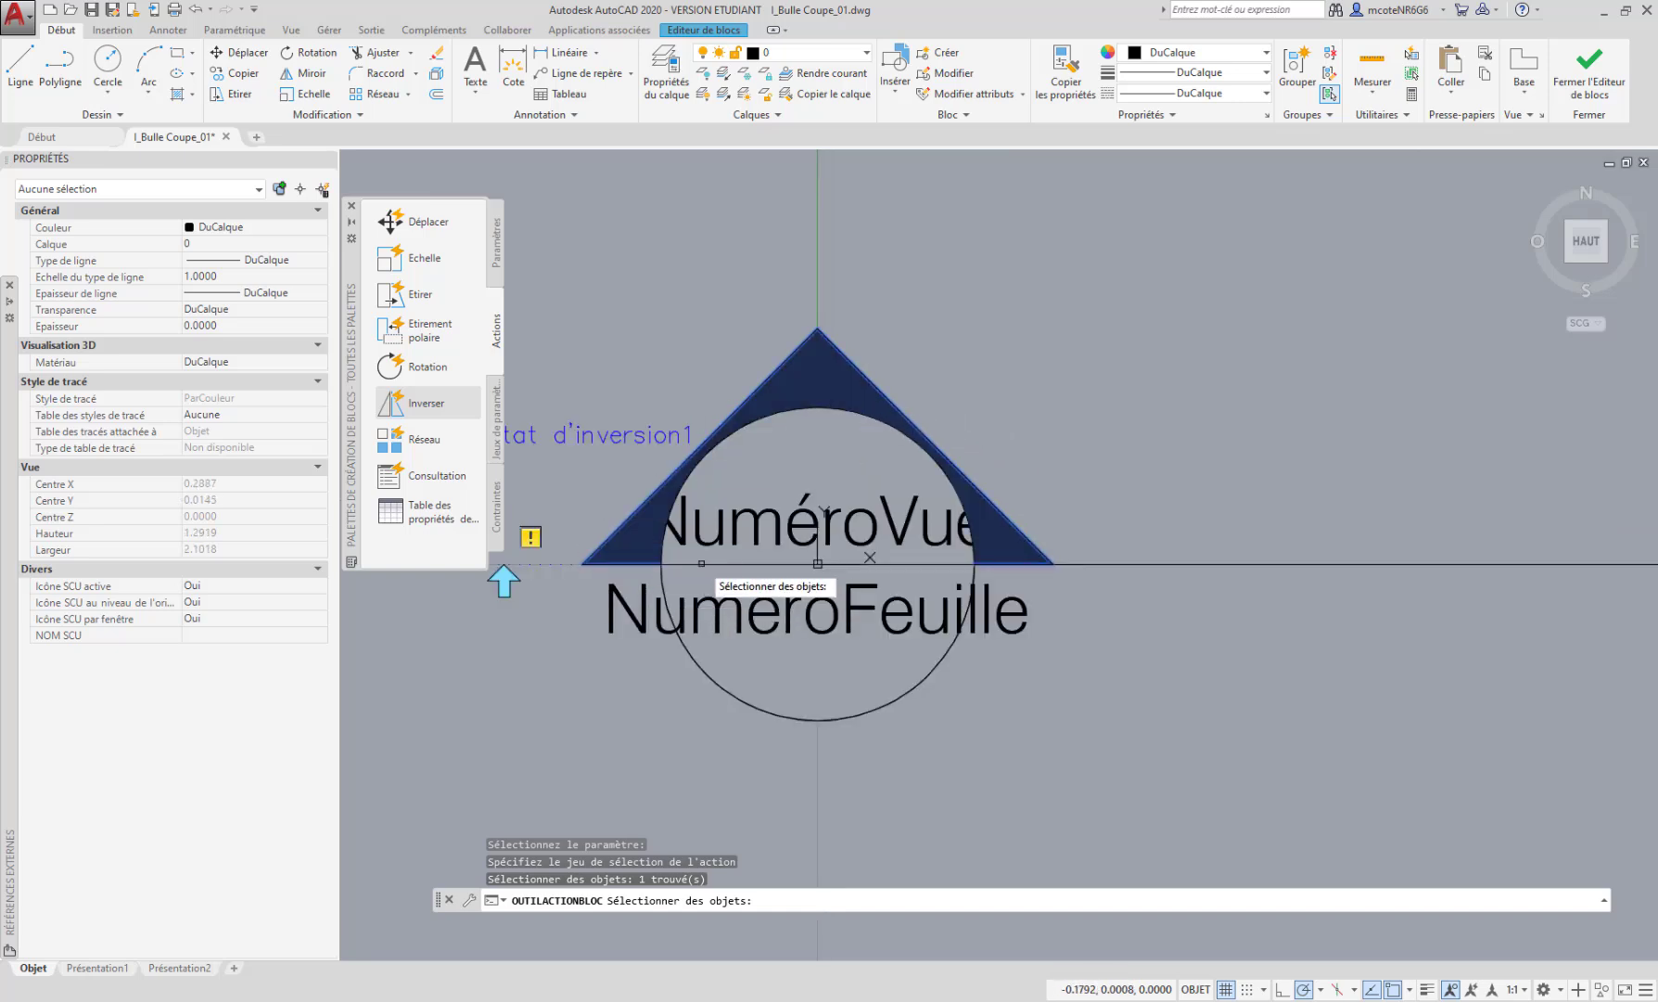
{"action": "left_click", "coordinate": [847, 394]}
{"action": "scroll", "coordinate": [948, 483], "scroll_direction": "down", "scroll_amount": 2}
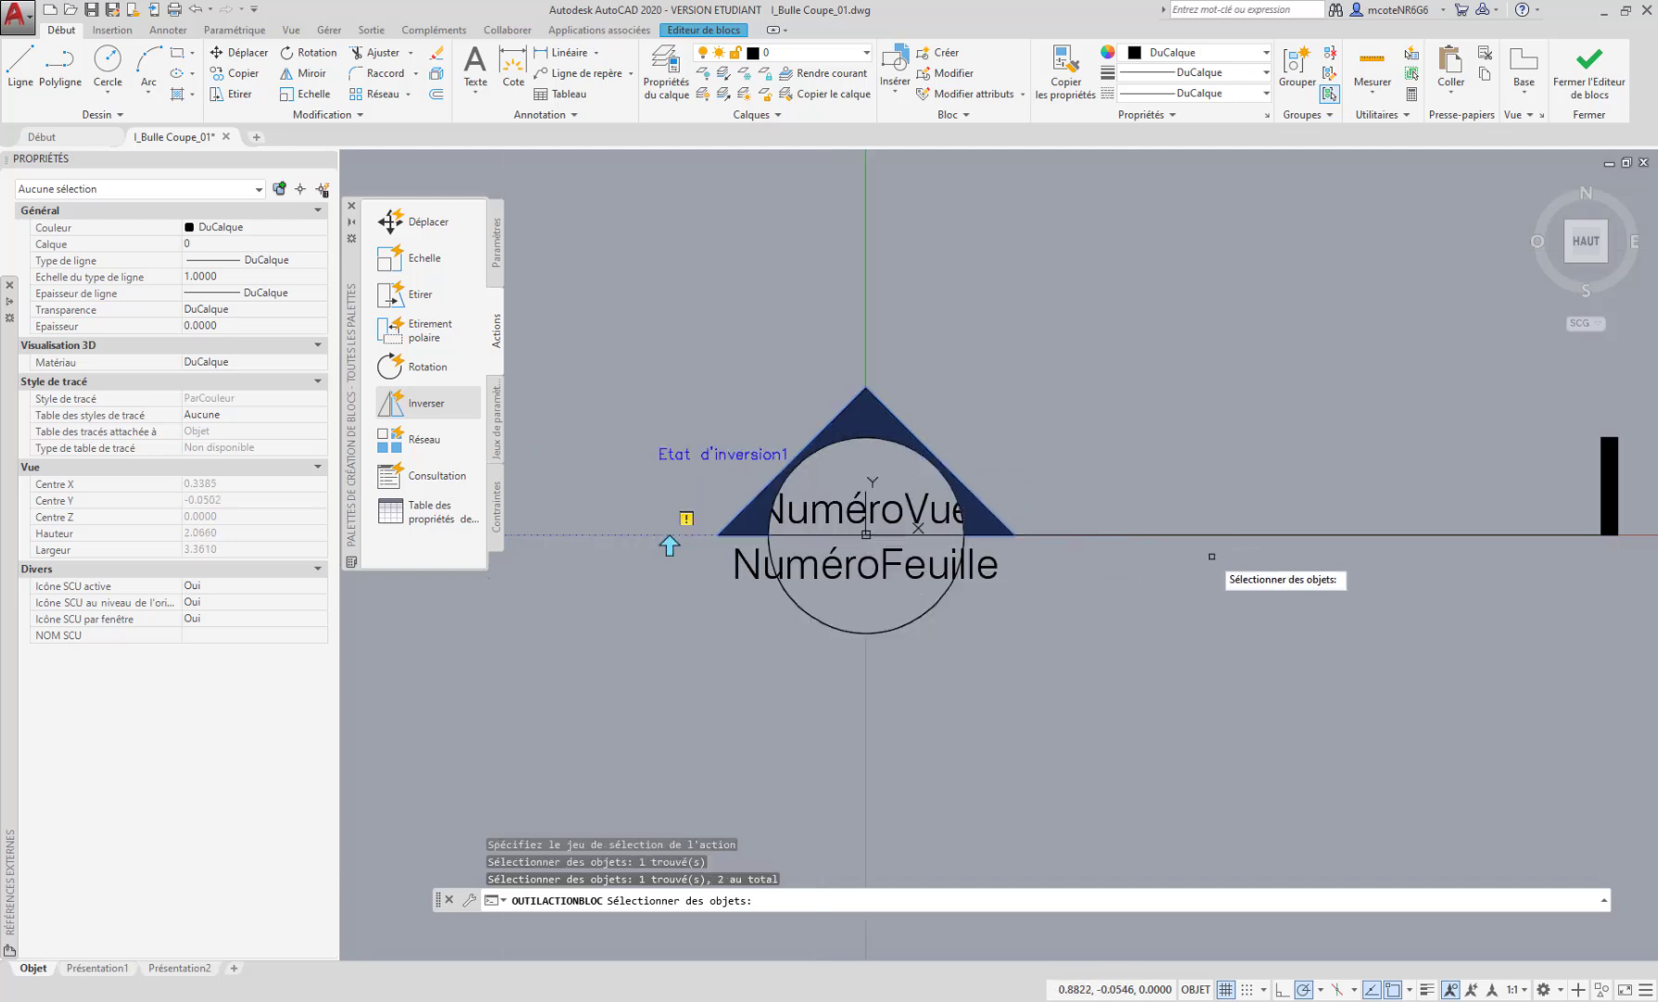
Add the thick end mark at the section line's far end to the flip action's selection and complete the action
{"action": "middle_click_drag", "start_coordinate": [1211, 558], "coordinate": [914, 511]}
{"action": "left_click", "coordinate": [1284, 361]}
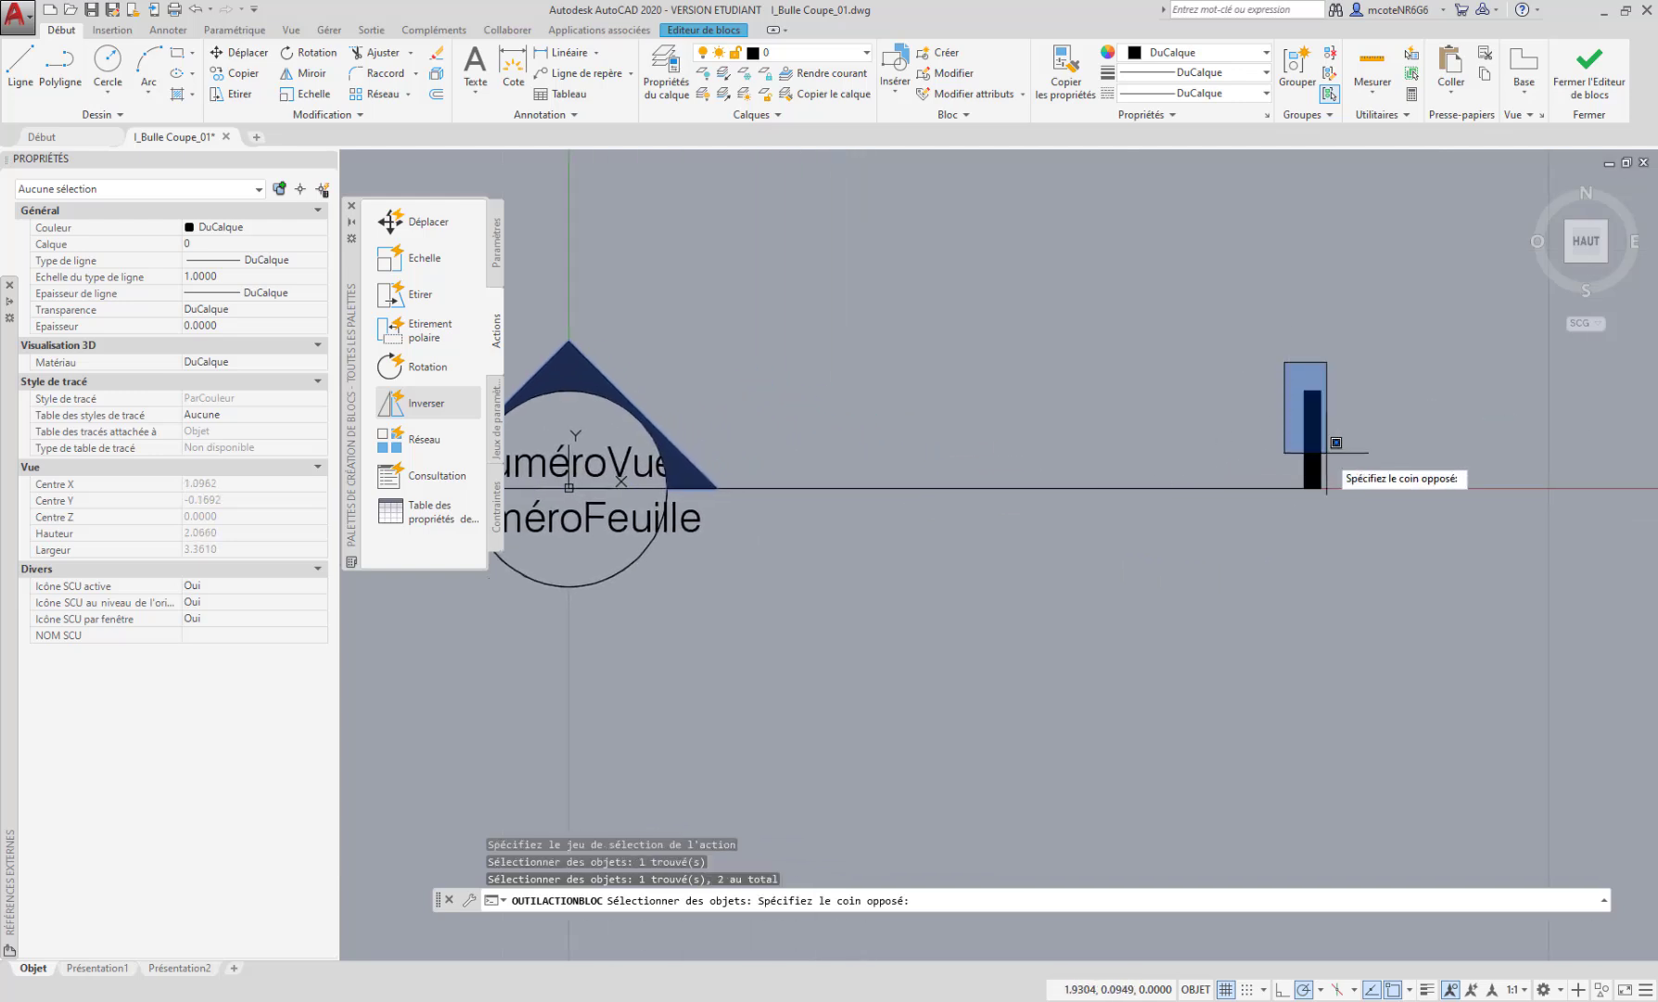
{"action": "left_click", "coordinate": [1363, 534]}
{"action": "middle_click_drag", "start_coordinate": [999, 586], "coordinate": [1064, 612]}
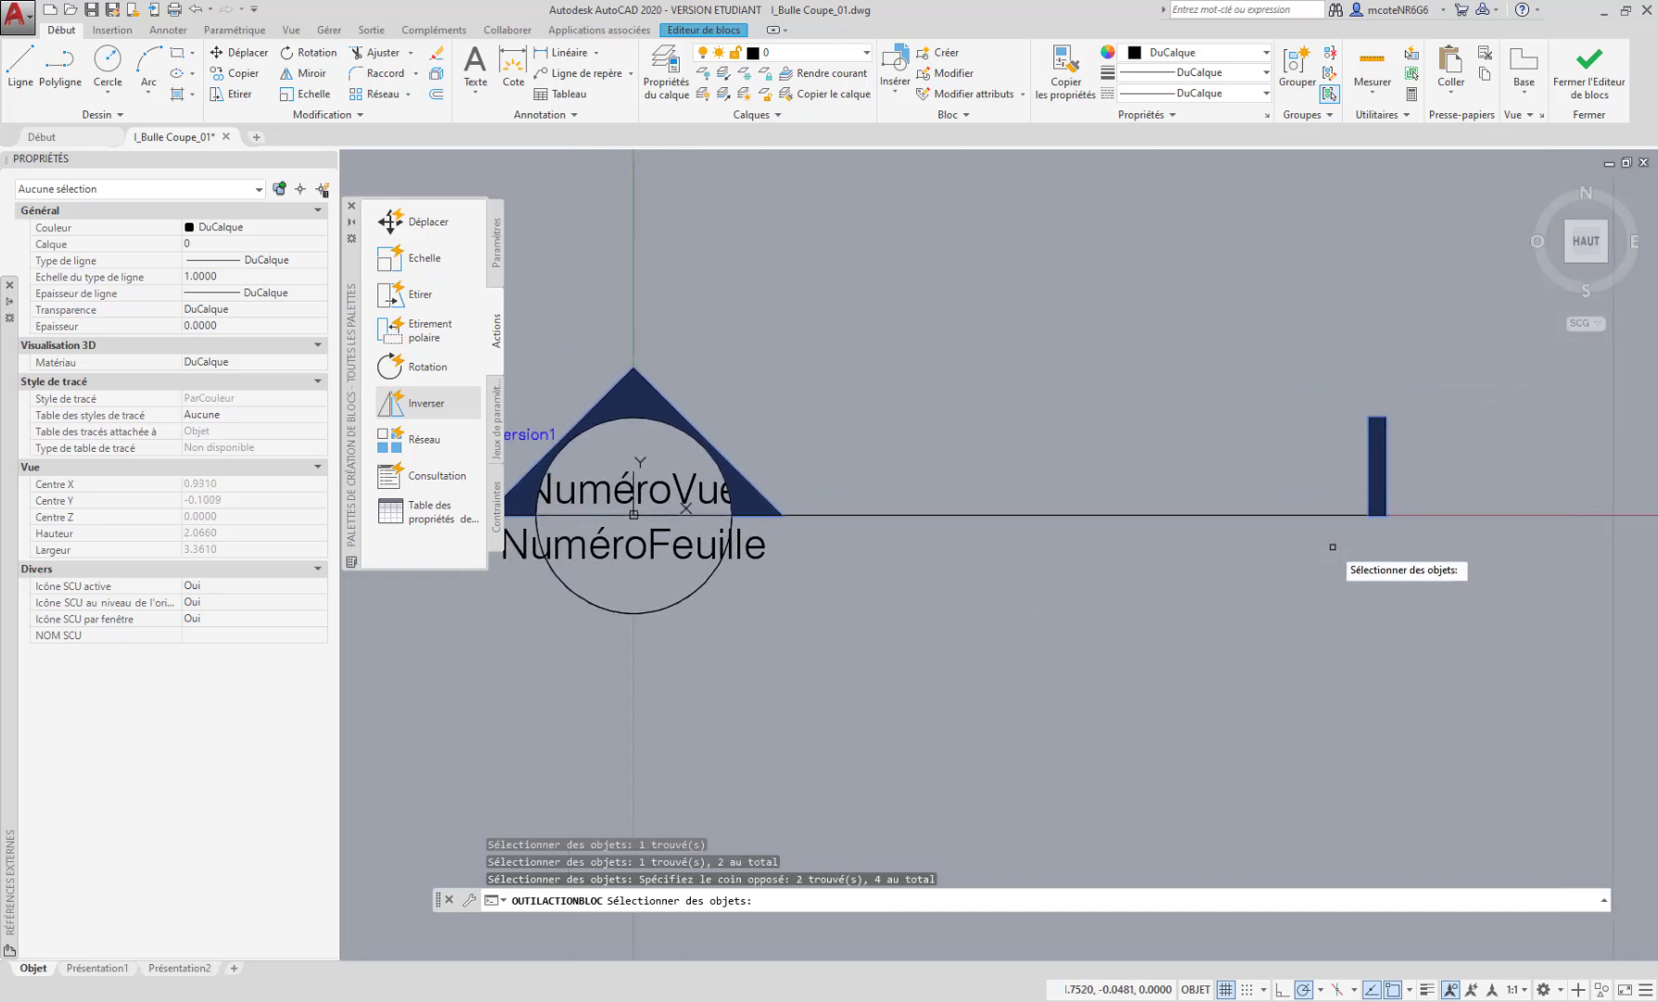
{"action": "mouse_move", "coordinate": [875, 603]}
{"action": "middle_mouse_down"}
{"action": "mouse_move", "coordinate": [1125, 628]}
{"action": "mouse_move", "coordinate": [982, 612]}
{"action": "middle_mouse_up"}
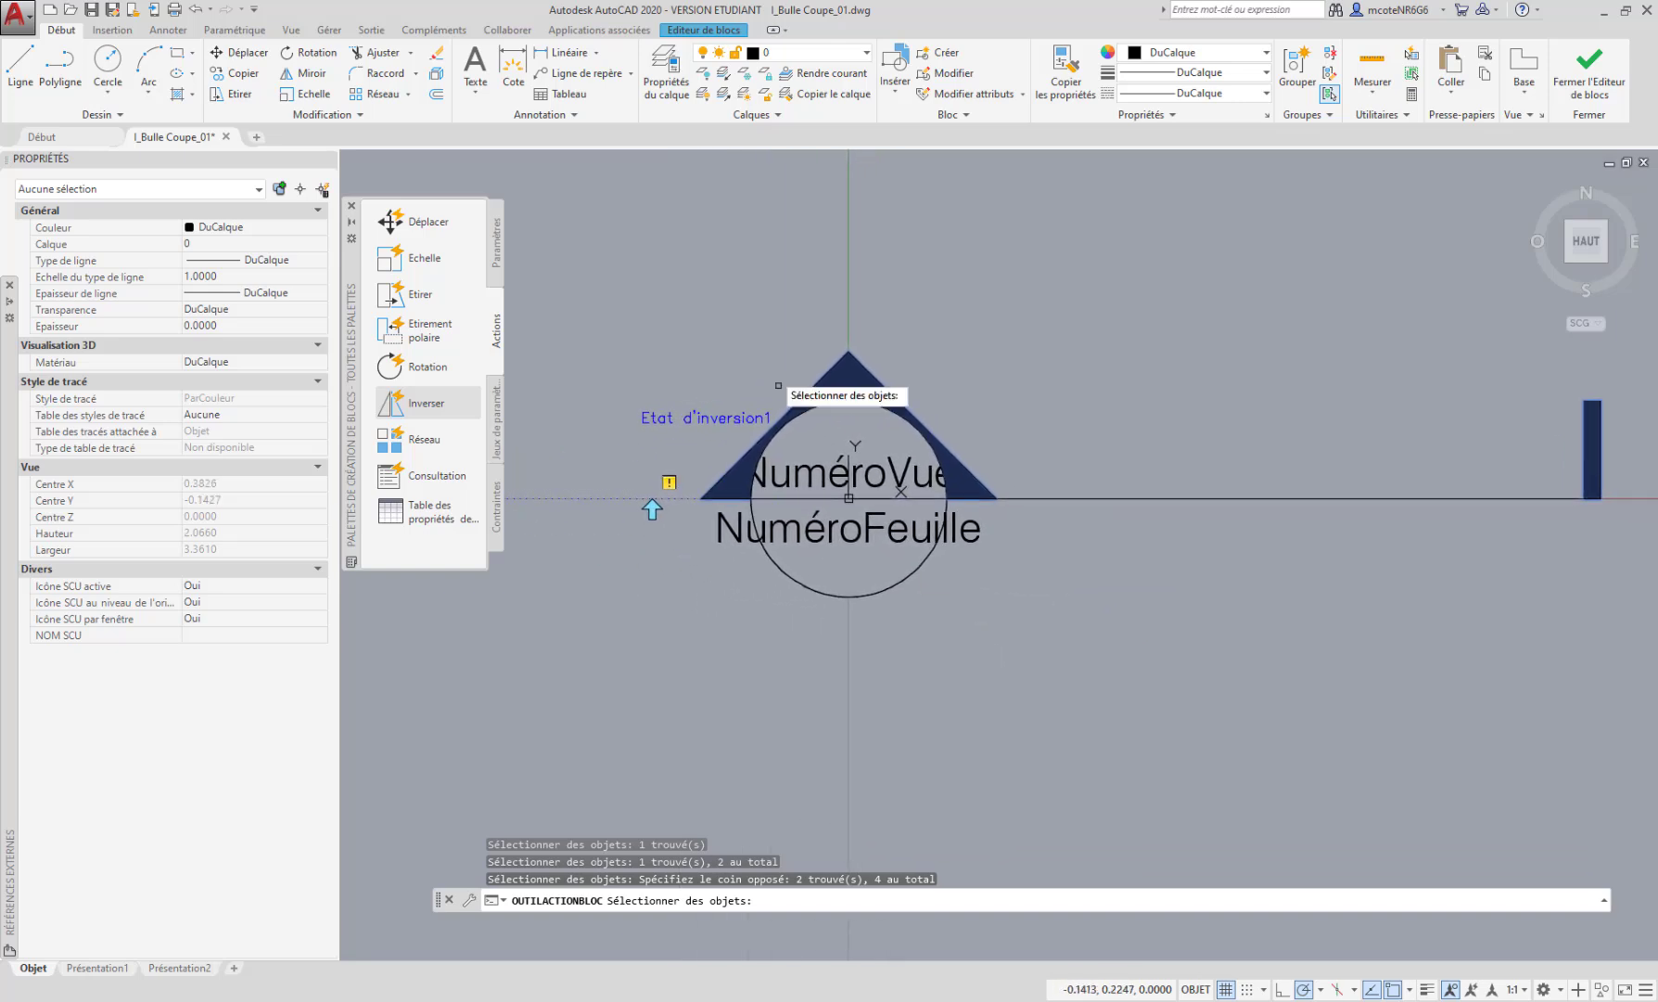
{"action": "mouse_move", "coordinate": [1003, 467]}
{"action": "middle_mouse_down"}
{"action": "mouse_move", "coordinate": [983, 463]}
{"action": "mouse_move", "coordinate": [1036, 455]}
{"action": "middle_mouse_up"}
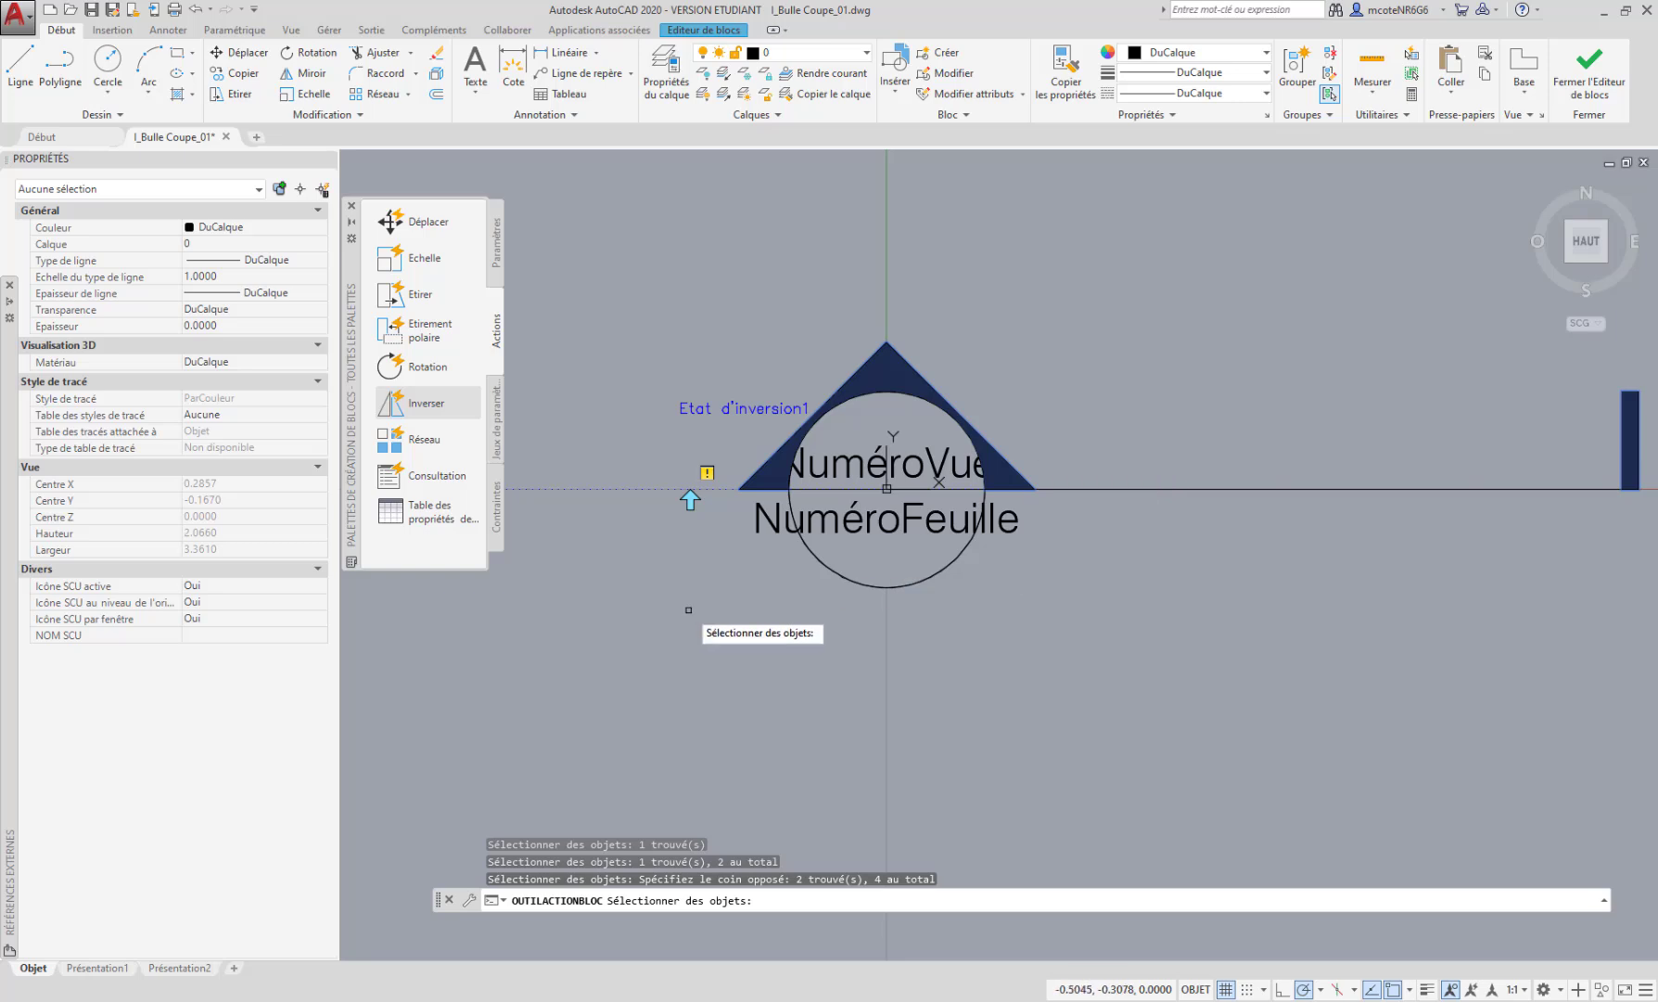
{"action": "key", "text": "Return"}
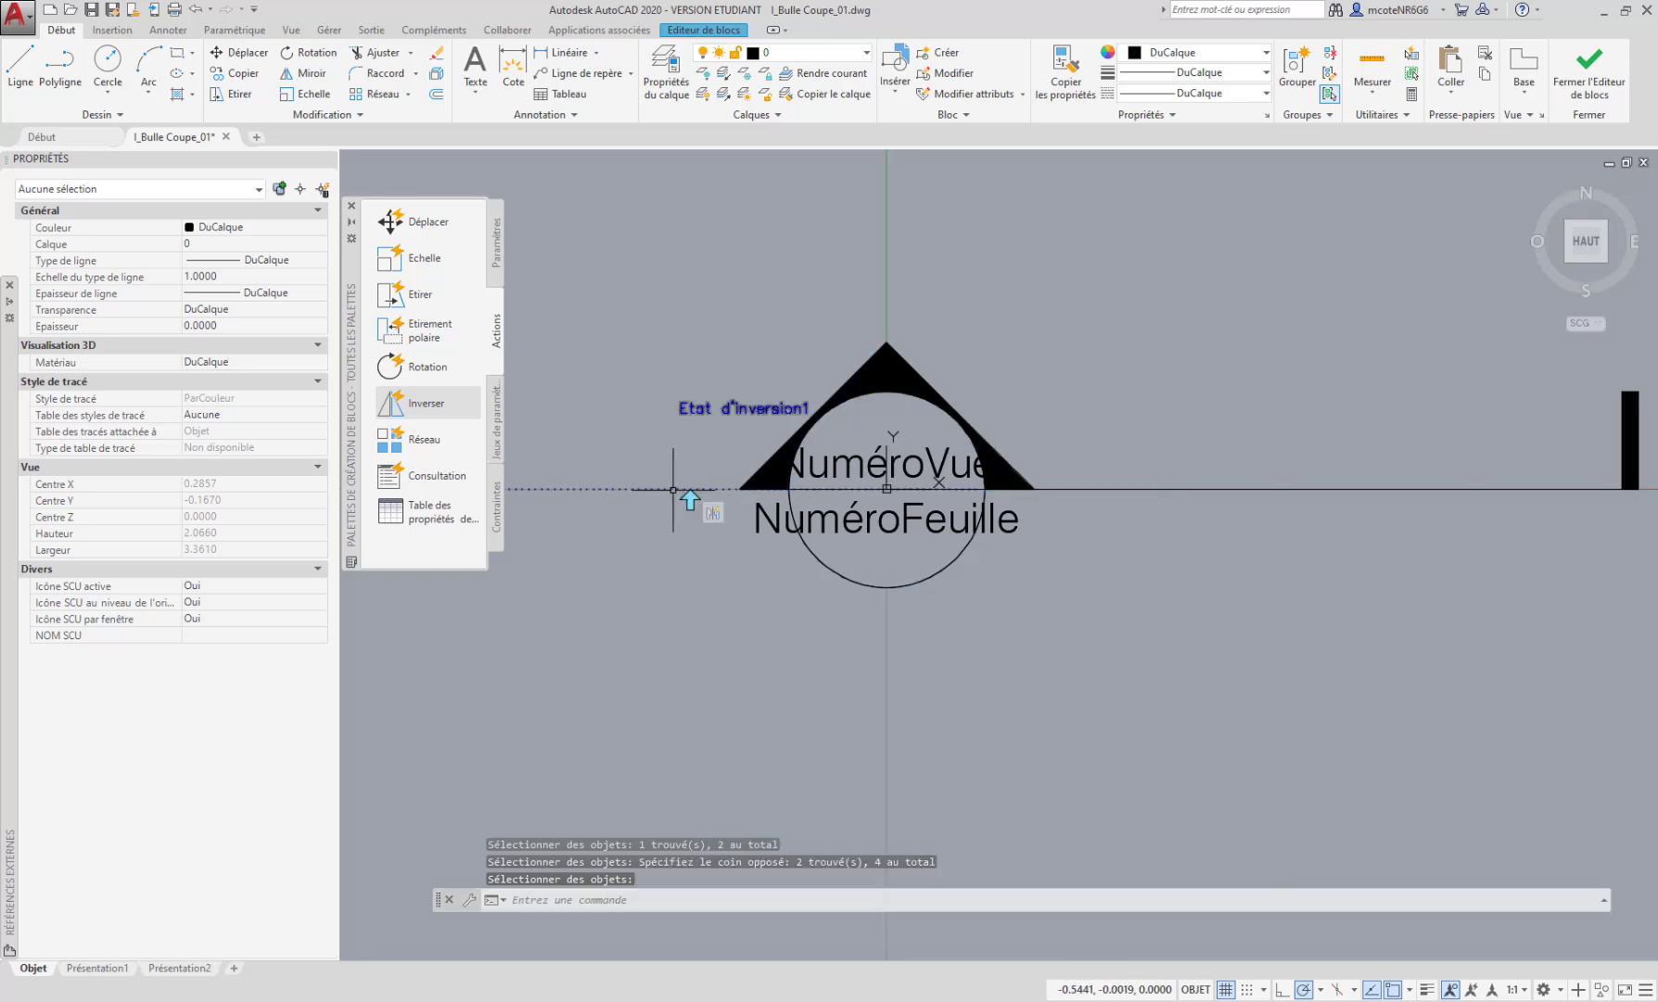
Set the flip parameter's flip name to "Sens de la vue"
{"action": "middle_click_drag", "start_coordinate": [679, 510], "coordinate": [673, 529]}
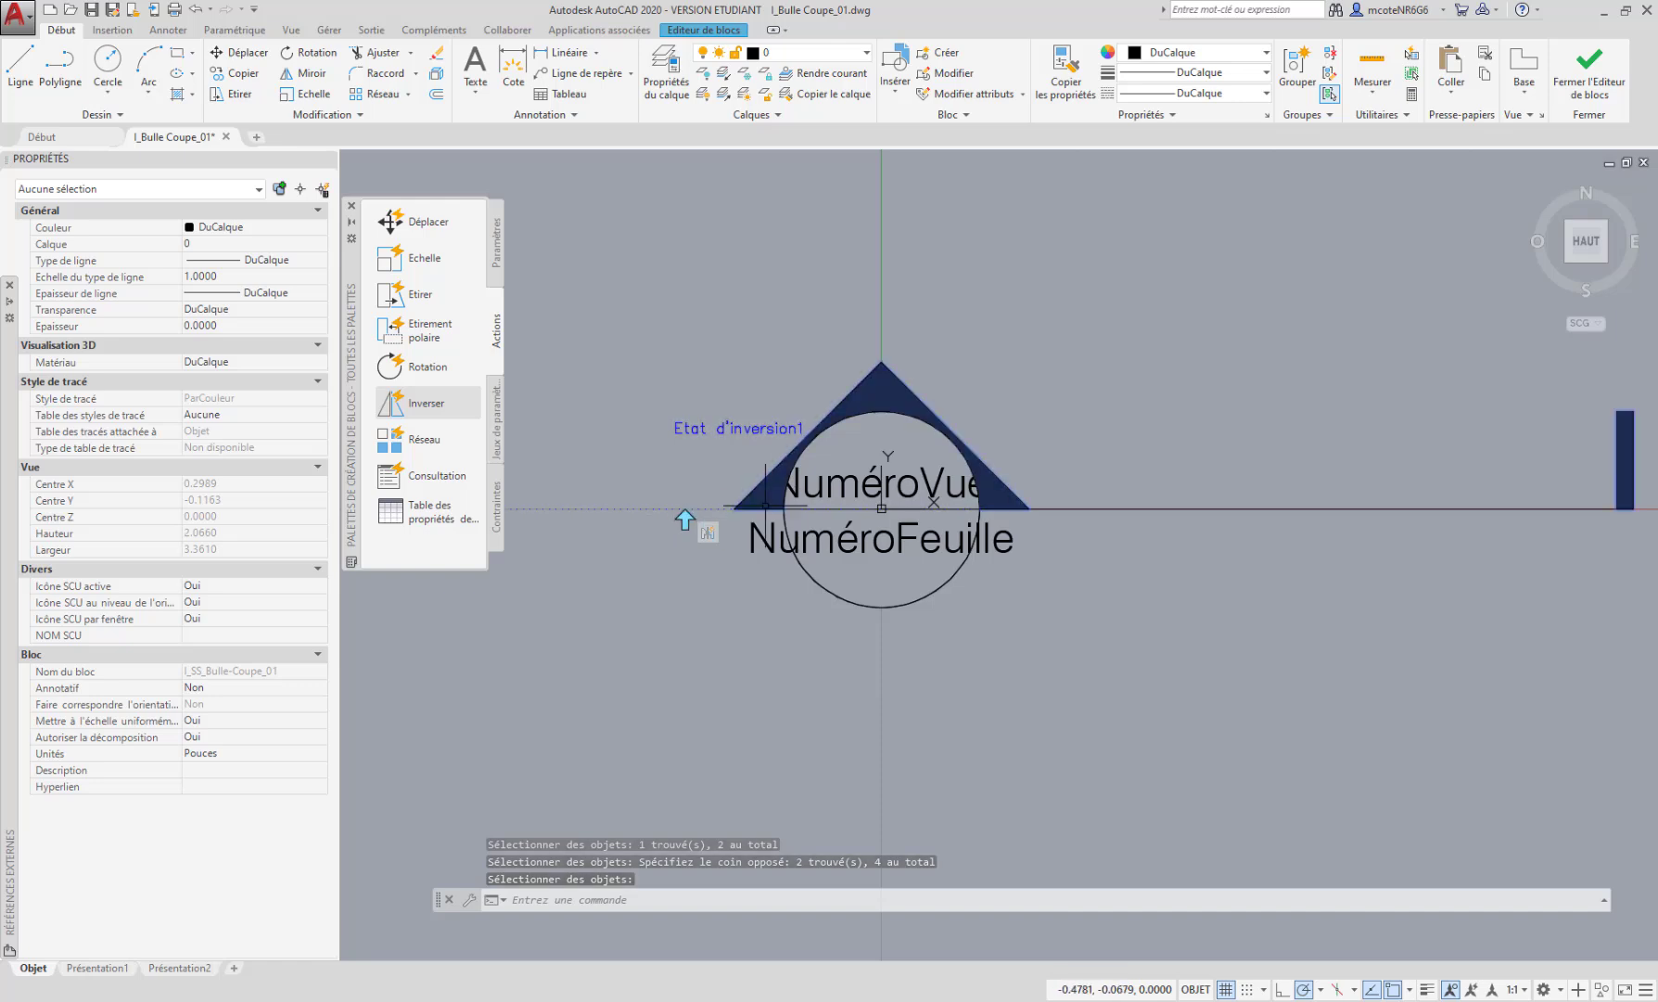
{"action": "middle_click_drag", "start_coordinate": [1025, 463], "coordinate": [841, 440]}
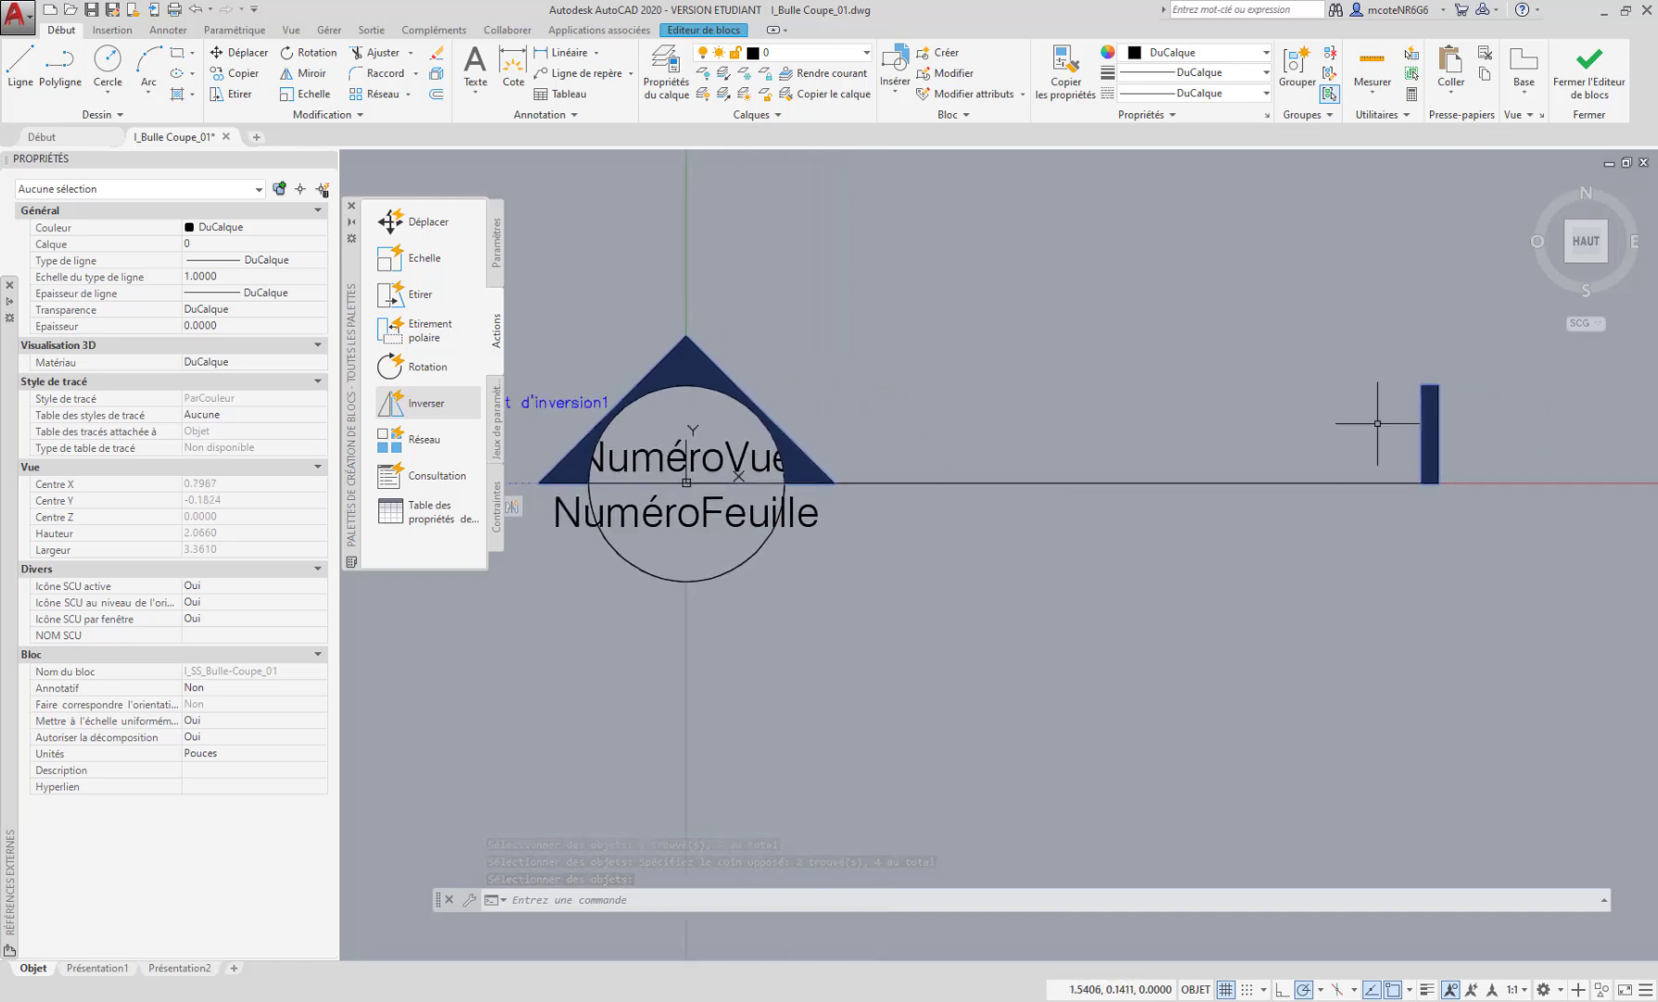
{"action": "middle_click_drag", "start_coordinate": [510, 548], "coordinate": [733, 570]}
{"action": "scroll", "coordinate": [816, 451], "scroll_direction": "up", "scroll_amount": 2}
{"action": "key", "text": "Escape"}
{"action": "left_click", "coordinate": [801, 404]}
{"action": "middle_click_drag", "start_coordinate": [561, 711], "coordinate": [596, 693]}
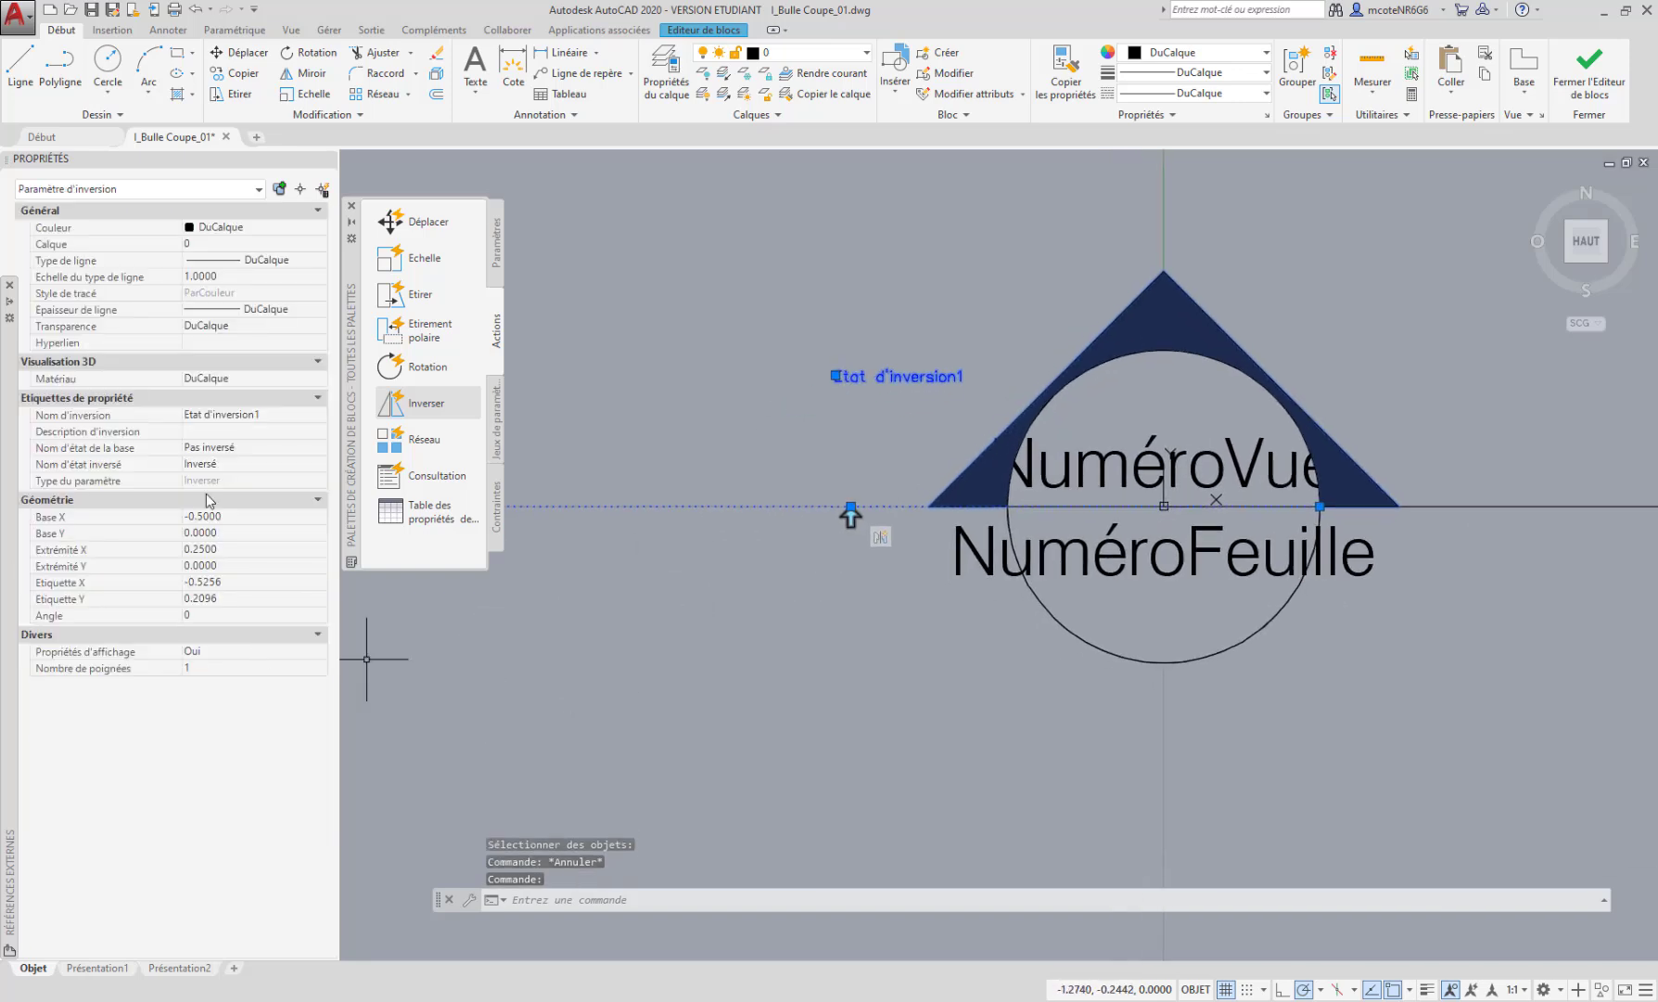
{"action": "left_click", "coordinate": [258, 414]}
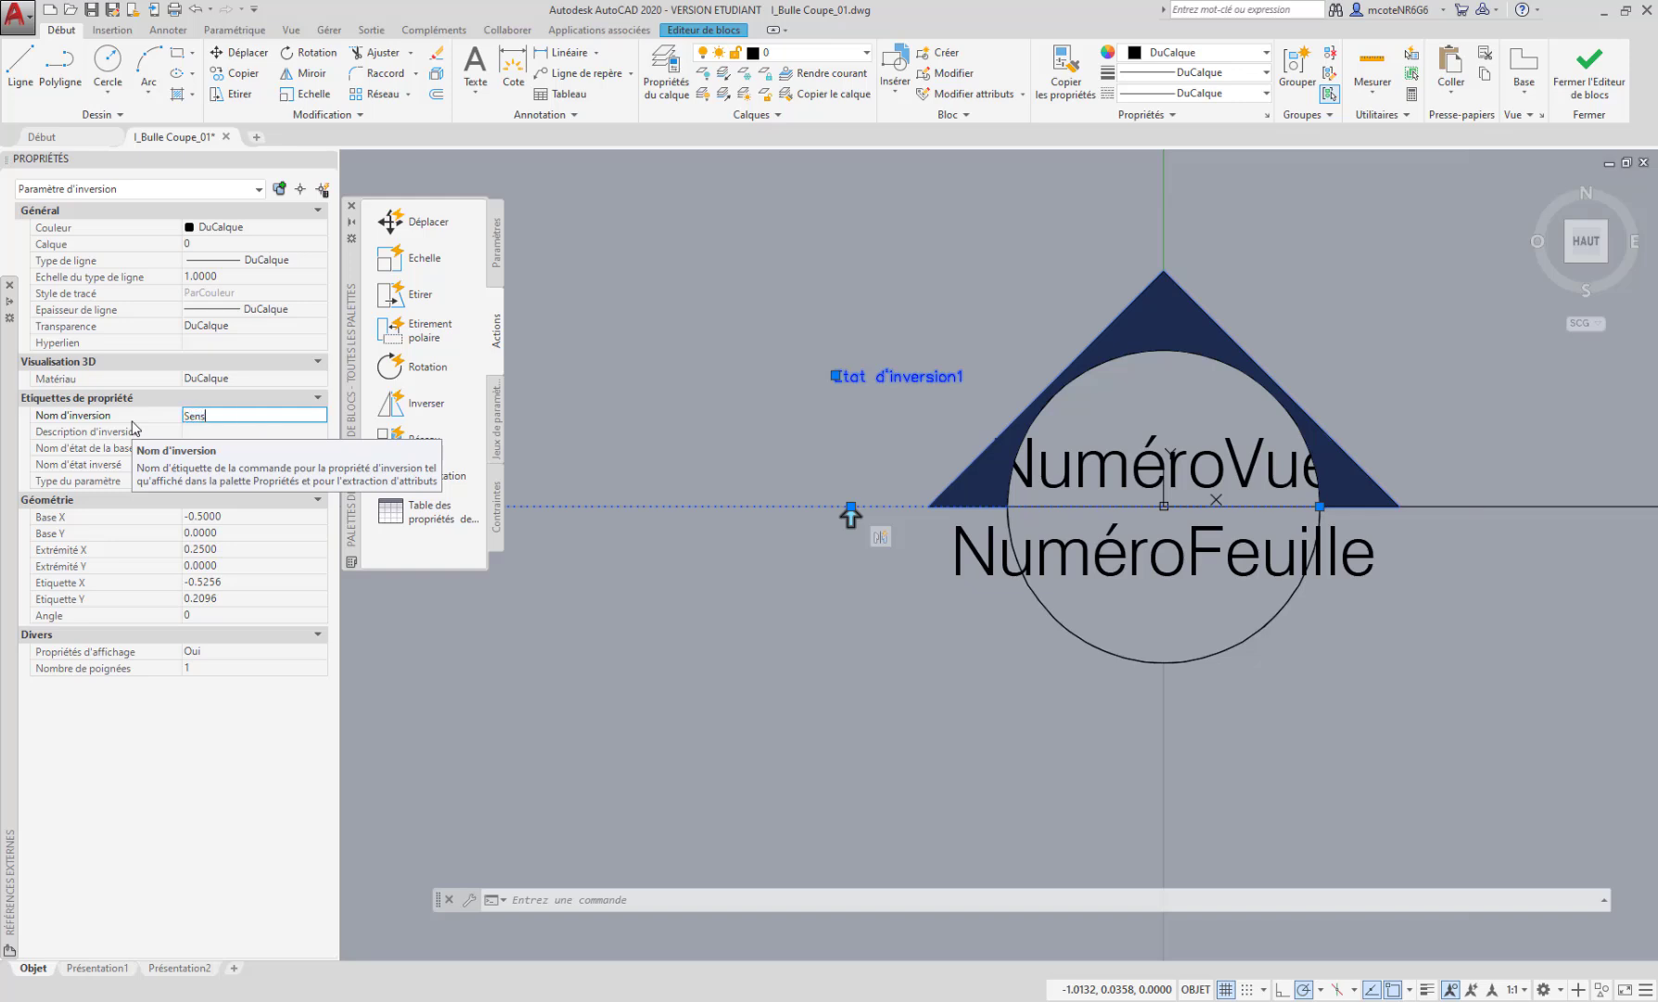
{"action": "left_click", "coordinate": [134, 428]}
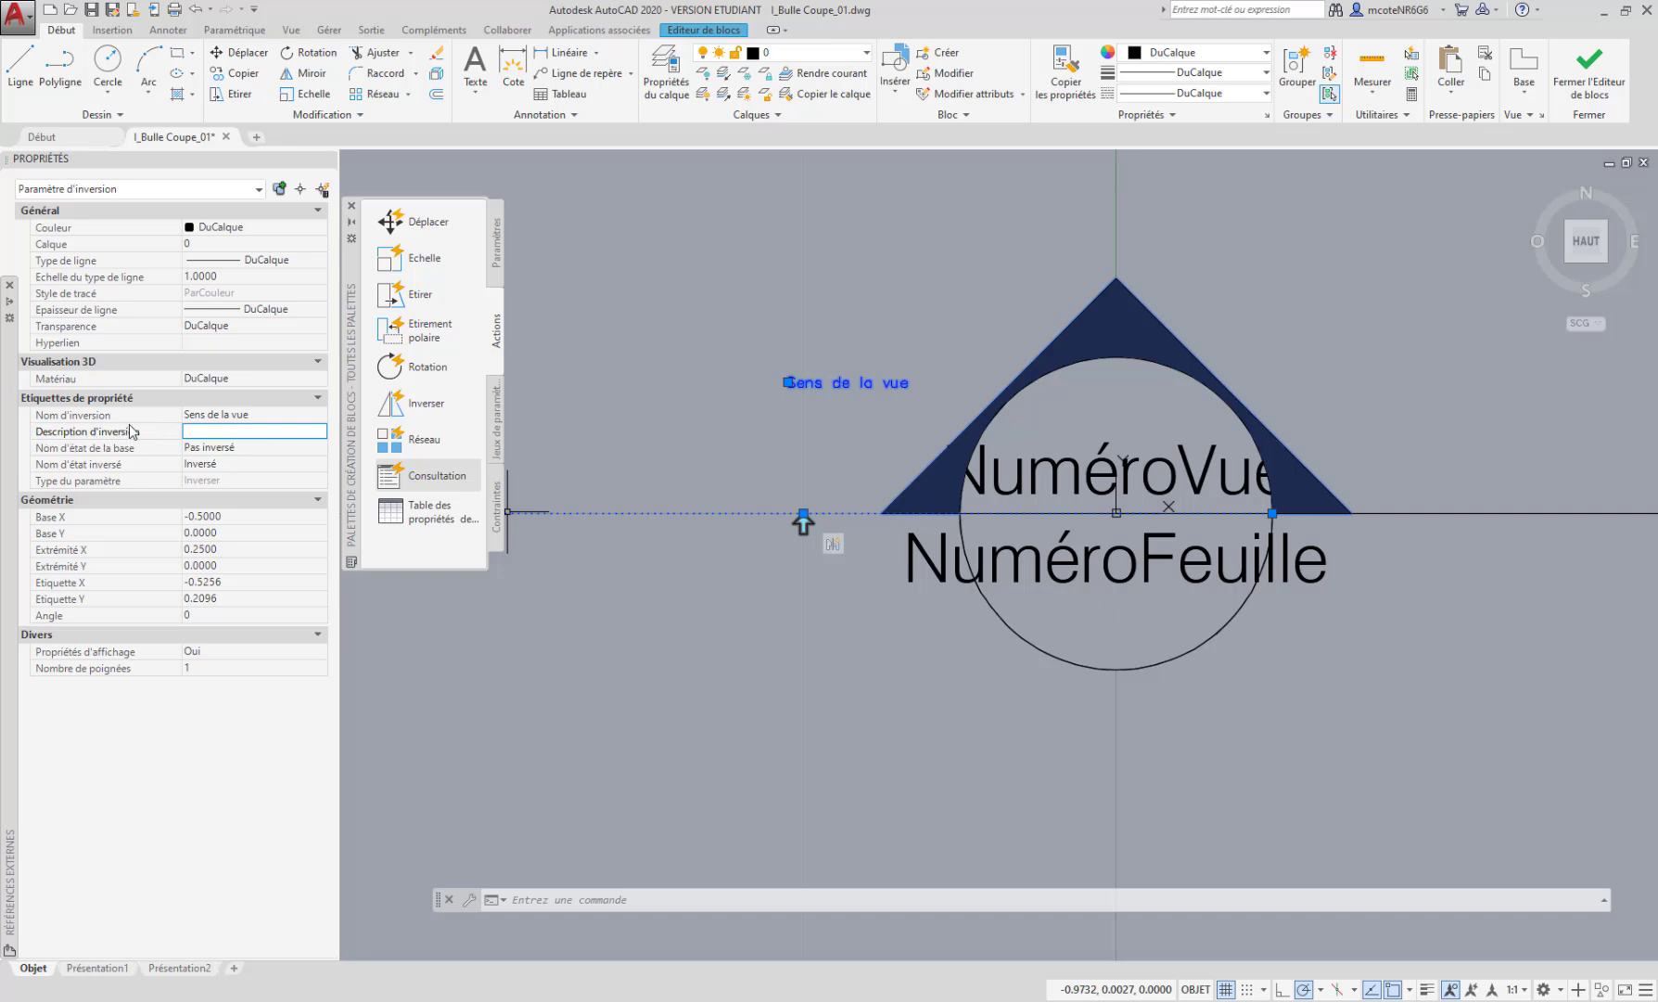
Copy the flip name "Sens de la vue" into the flip parameter's description and deselect the parameter
{"action": "left_click", "coordinate": [254, 415]}
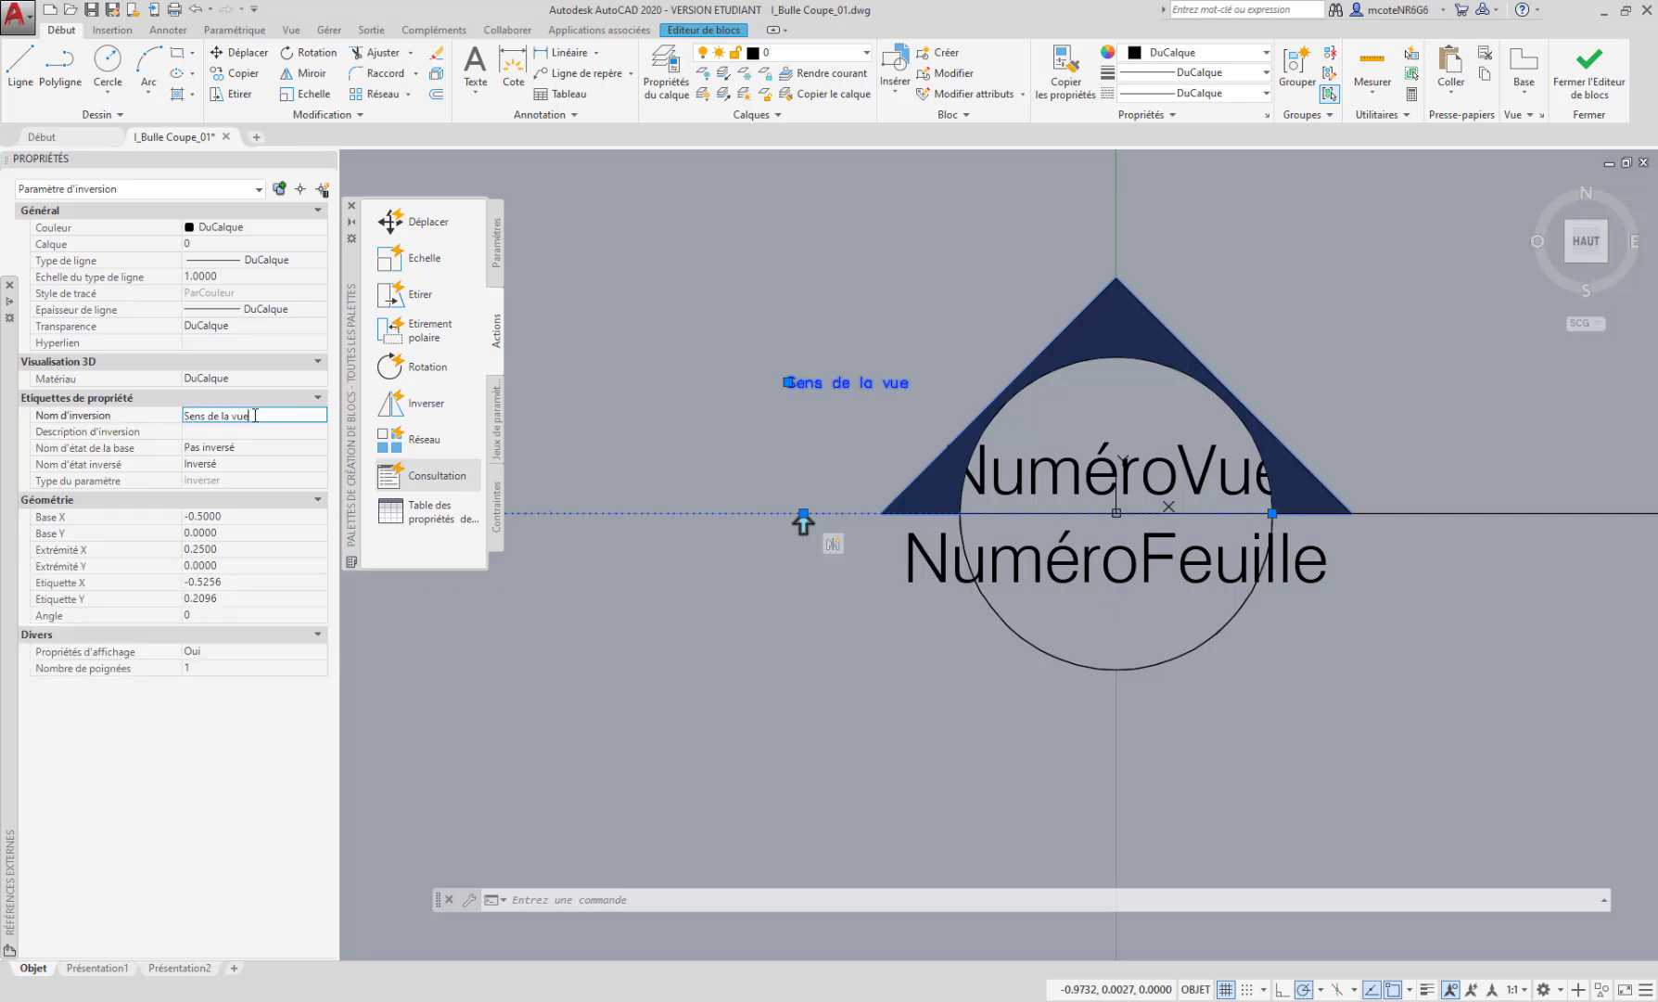
{"action": "left_click", "coordinate": [206, 432]}
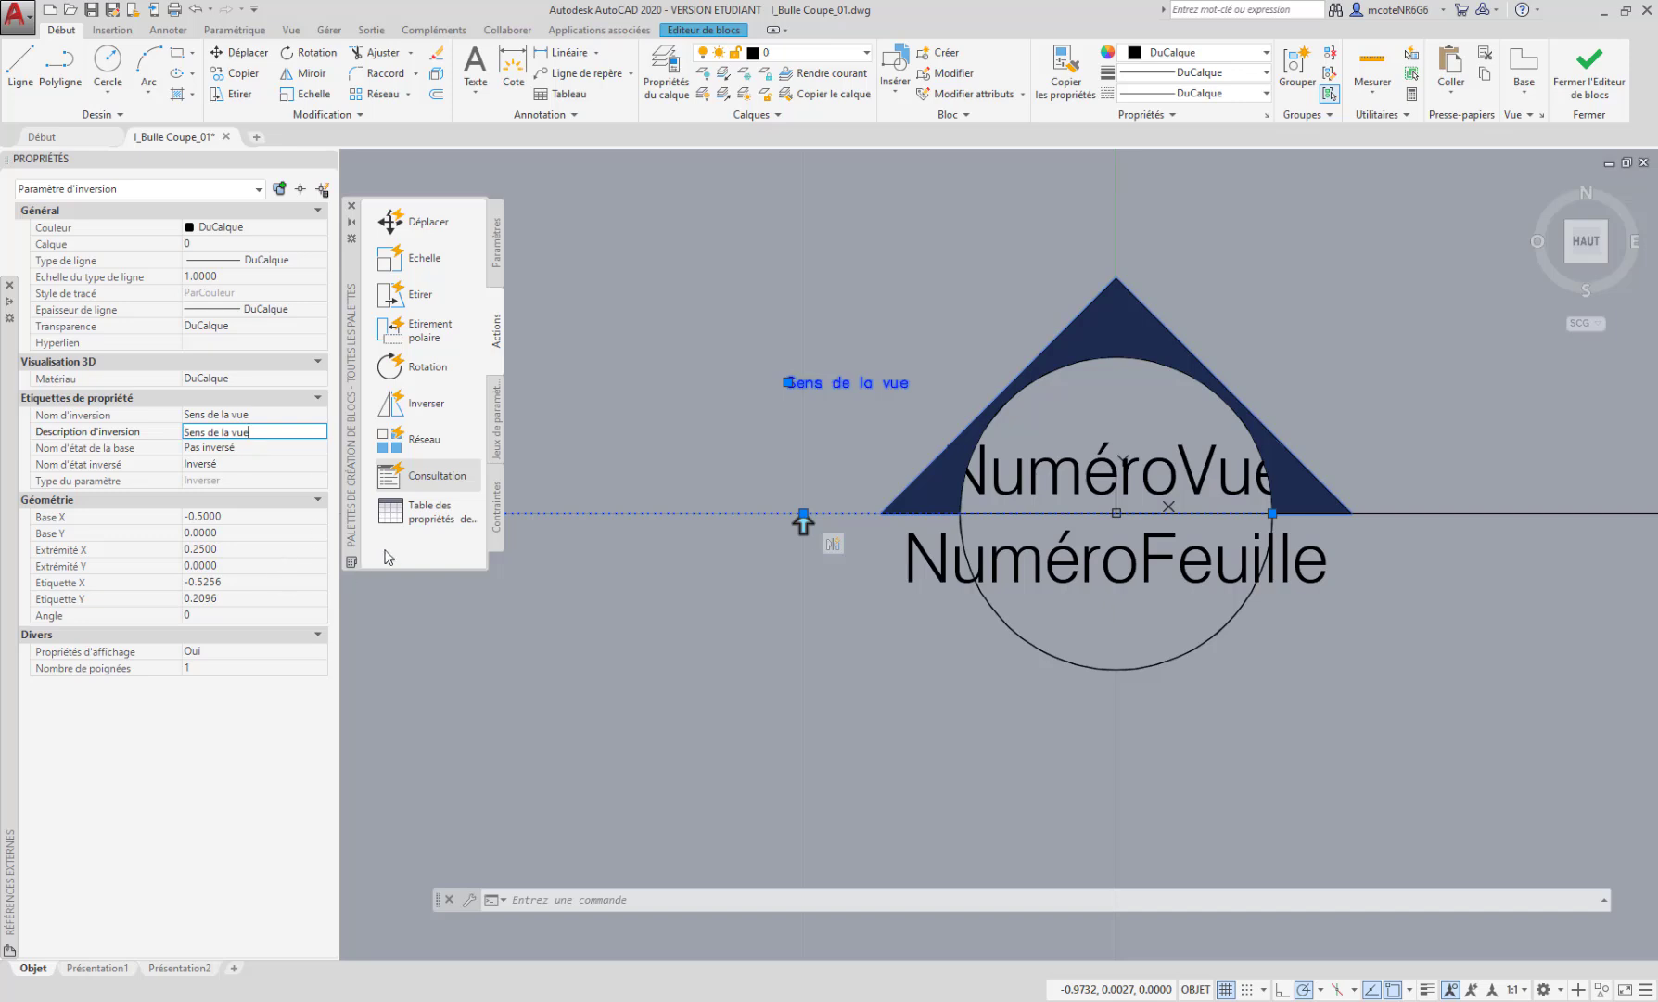
{"action": "key", "text": "Tab"}
{"action": "middle_click_drag", "start_coordinate": [738, 612], "coordinate": [728, 608]}
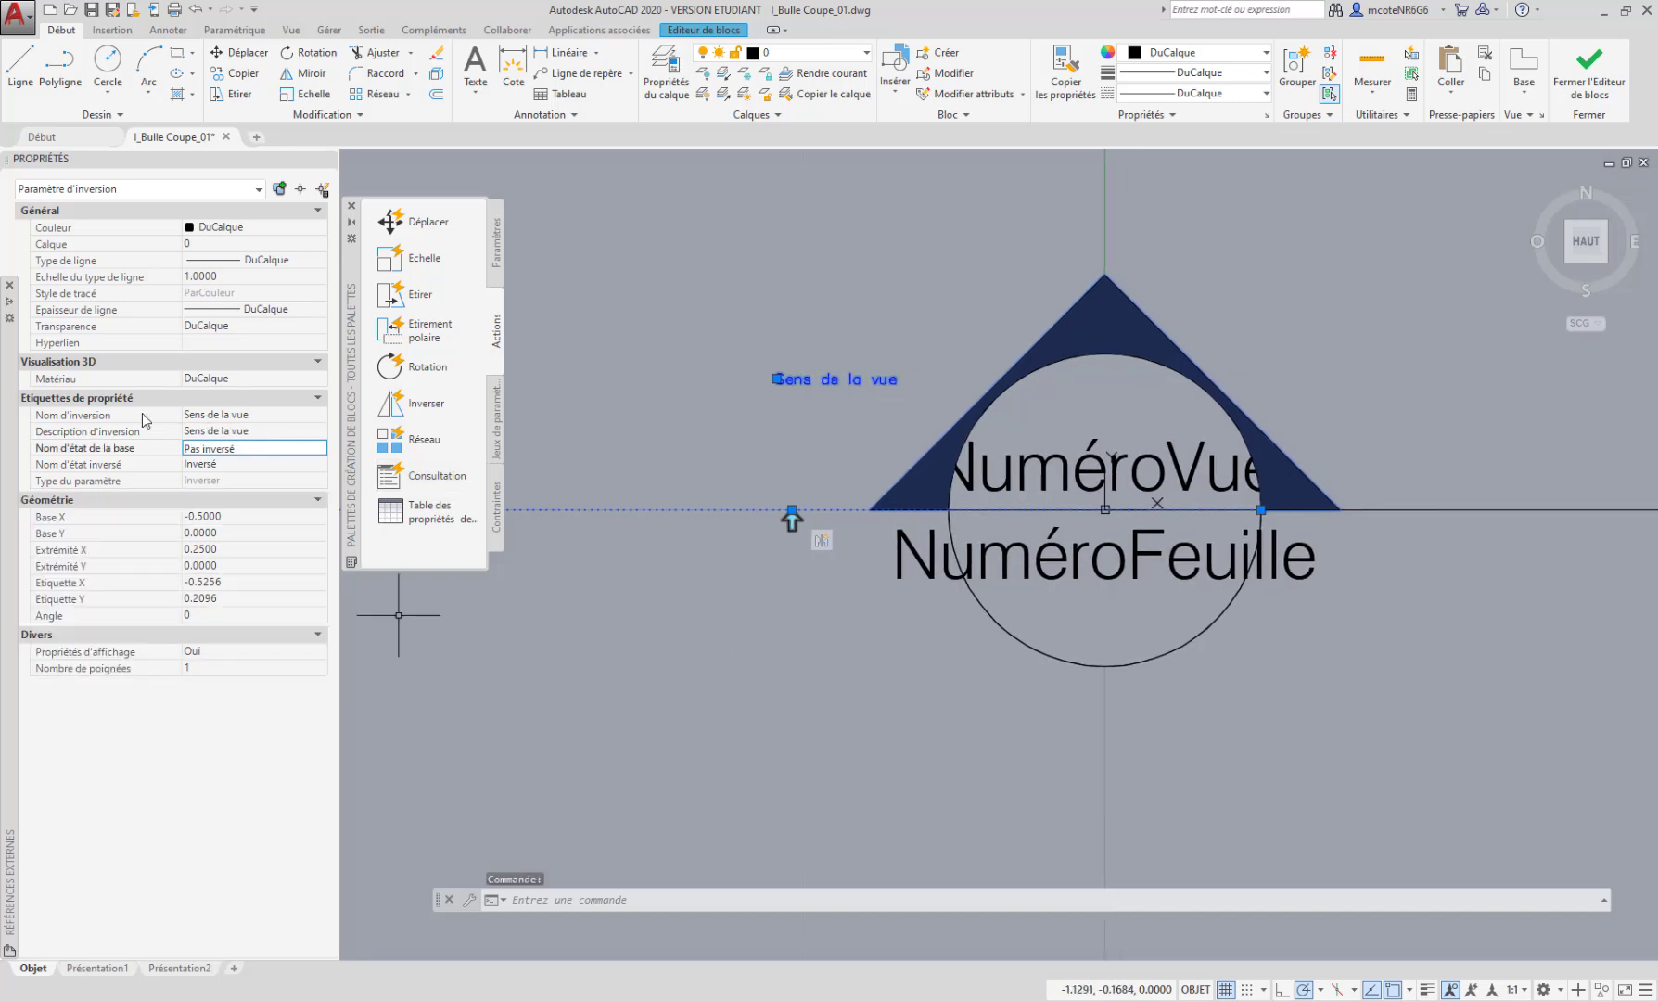
{"action": "middle_click_drag", "start_coordinate": [636, 564], "coordinate": [597, 574]}
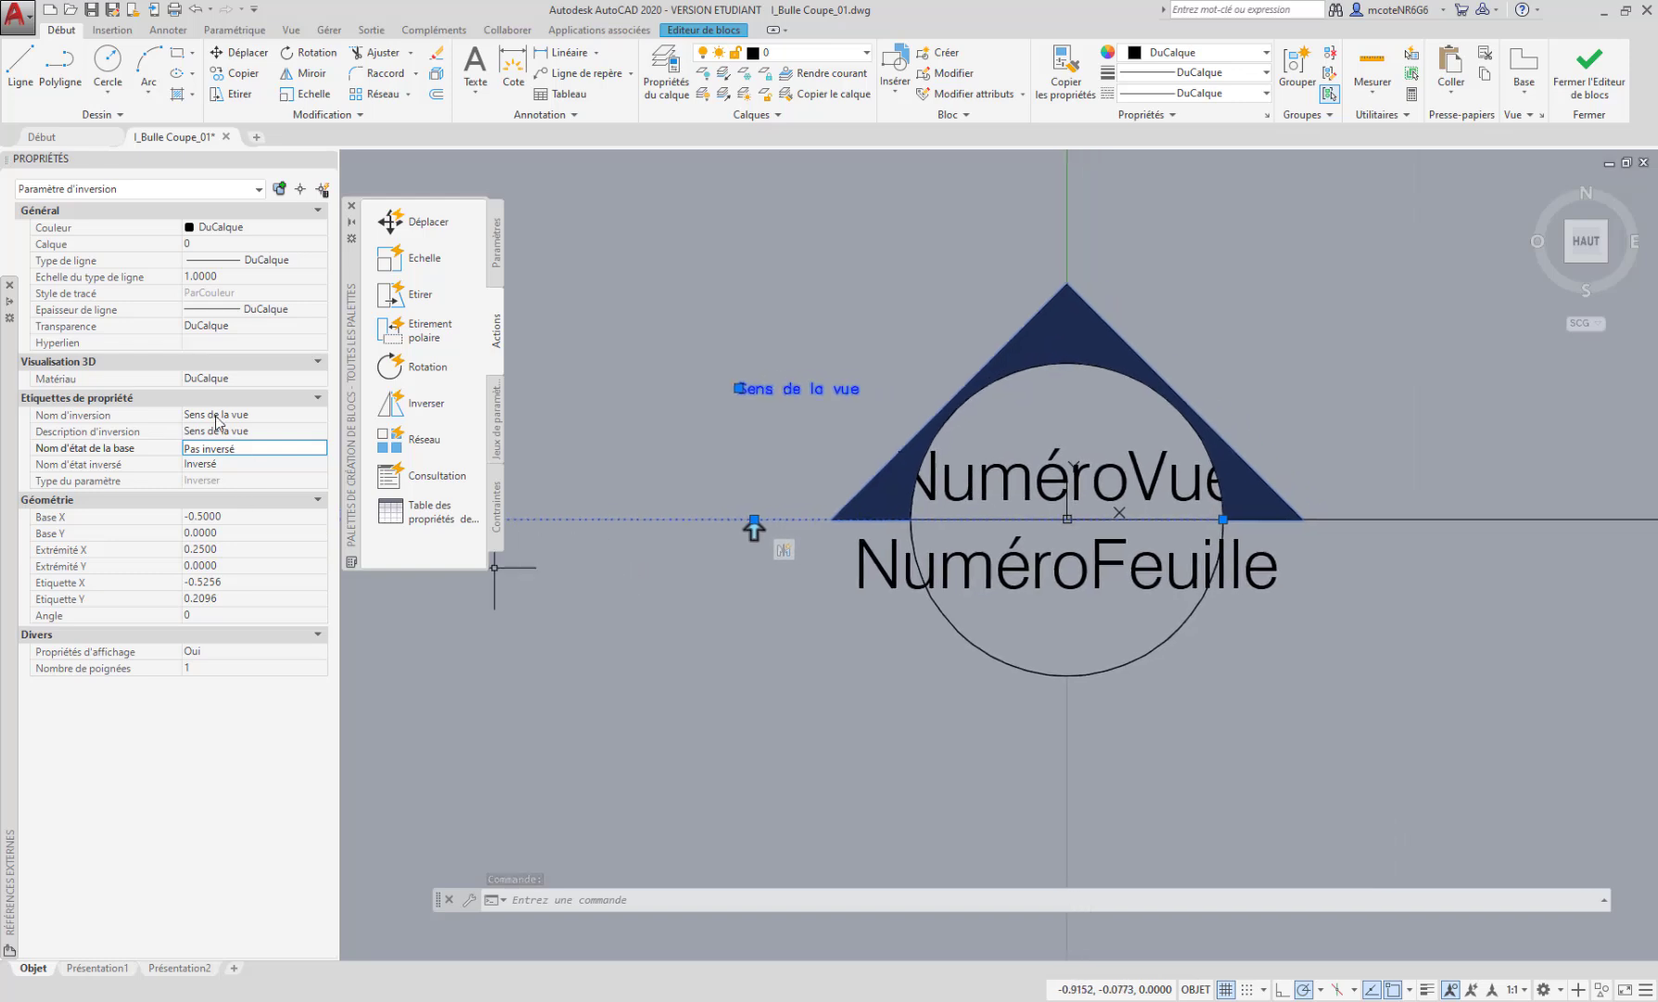
{"action": "middle_click_drag", "start_coordinate": [601, 704], "coordinate": [621, 670]}
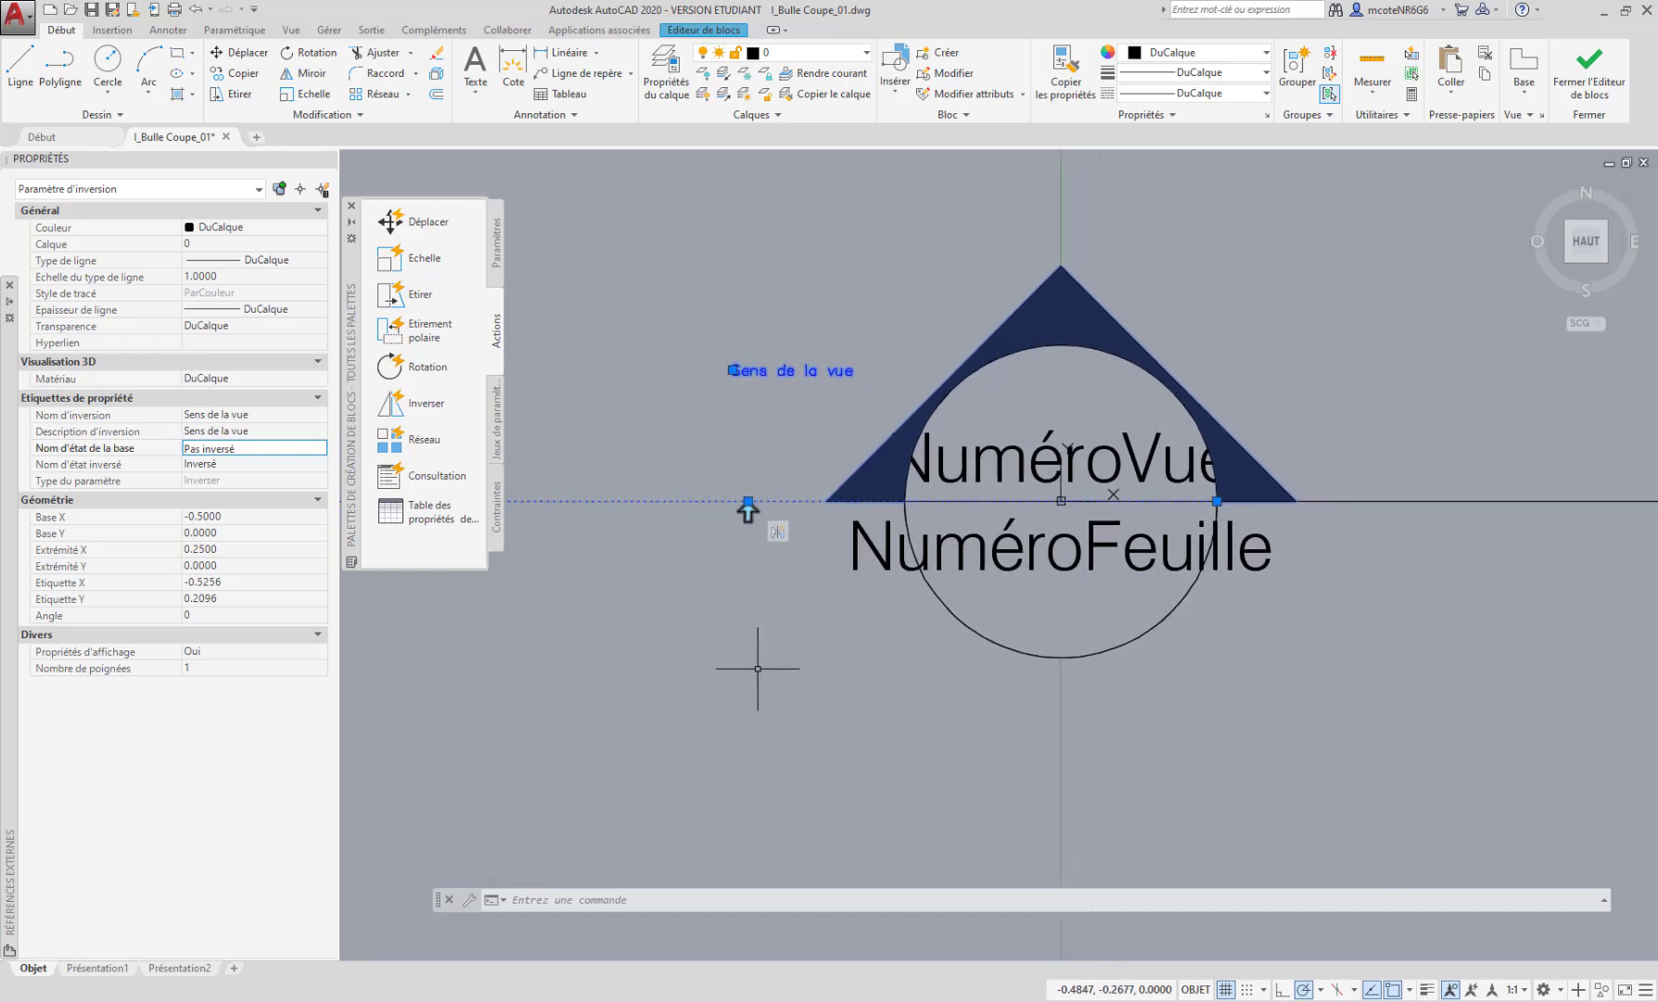
{"action": "middle_click_drag", "start_coordinate": [758, 669], "coordinate": [731, 672]}
{"action": "key", "text": "Escape"}
{"action": "middle_click_drag", "start_coordinate": [826, 696], "coordinate": [842, 695]}
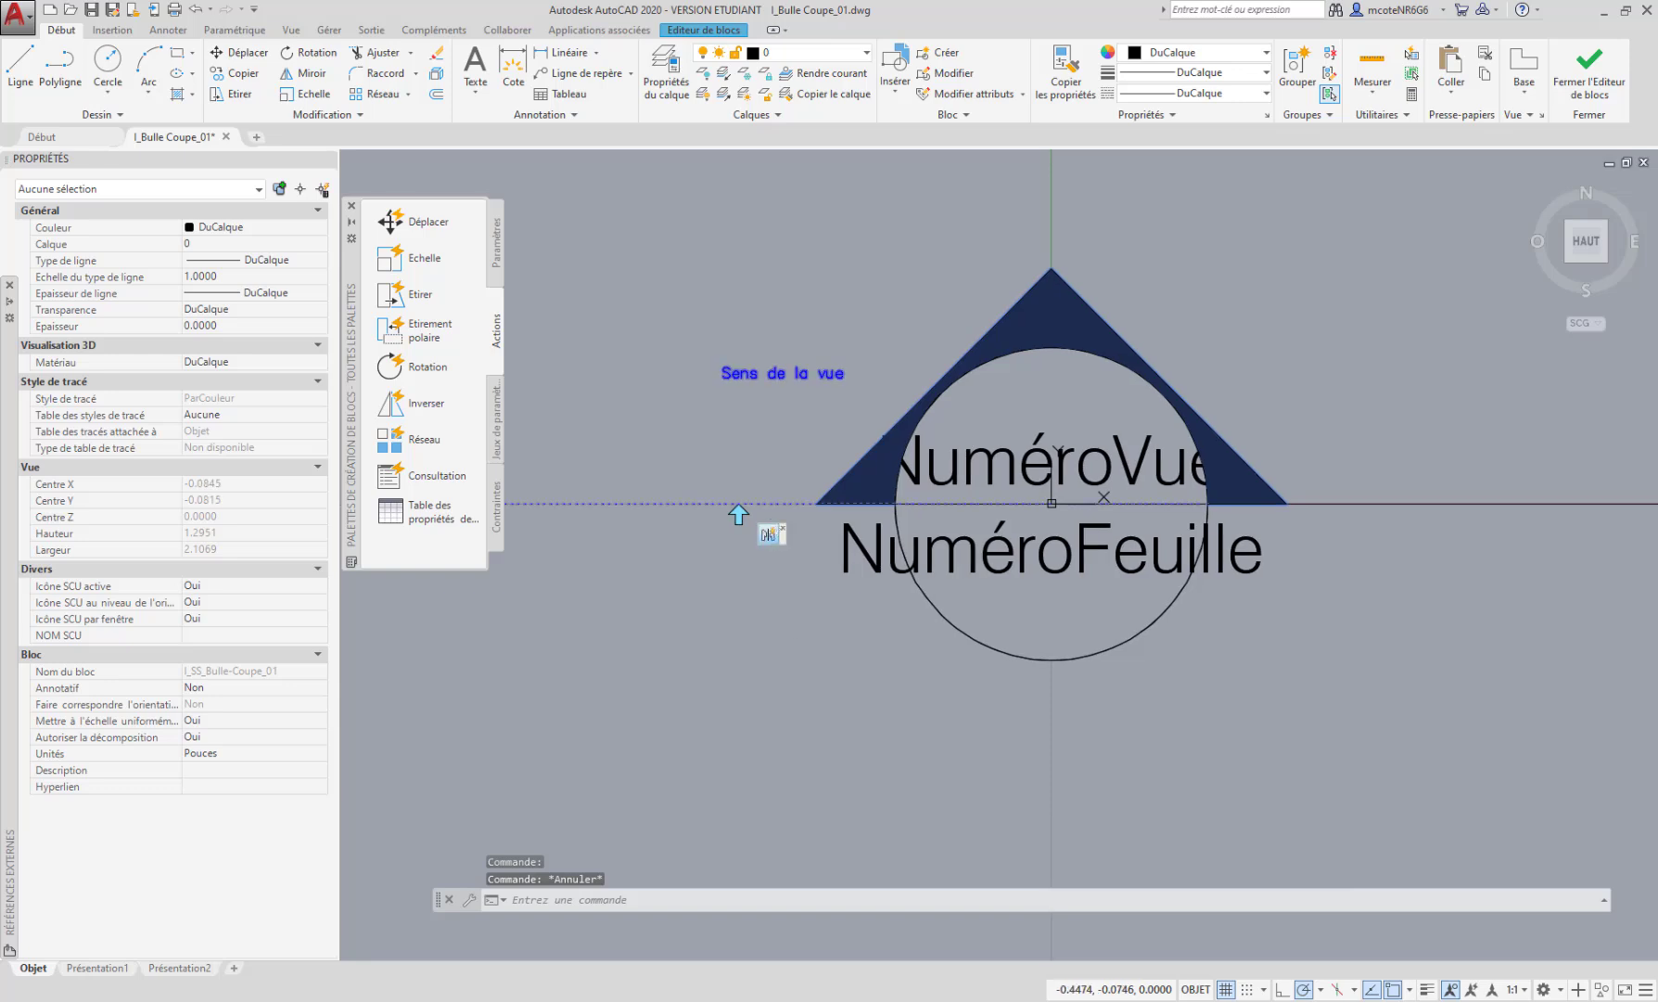
Open the section bubble block in the Test Block window
{"action": "left_click", "coordinate": [738, 515]}
{"action": "middle_click_drag", "start_coordinate": [743, 650], "coordinate": [812, 644]}
{"action": "scroll", "coordinate": [743, 651], "scroll_direction": "down", "scroll_amount": 1}
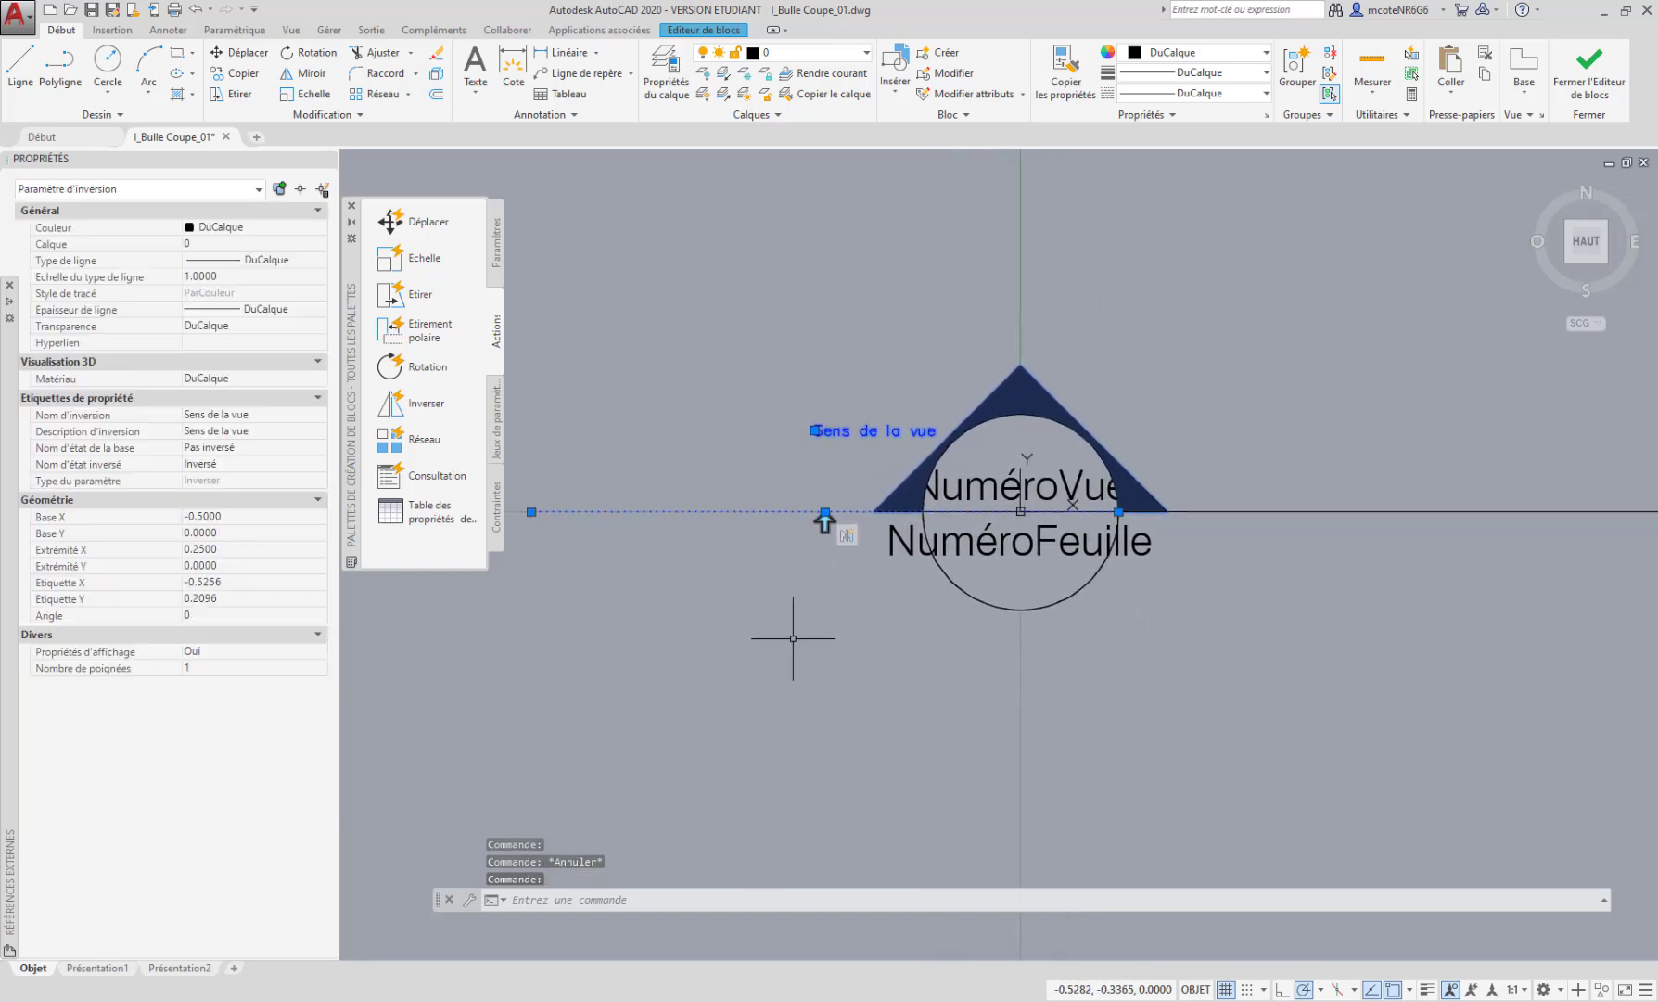
{"action": "middle_click_drag", "start_coordinate": [624, 425], "coordinate": [642, 428]}
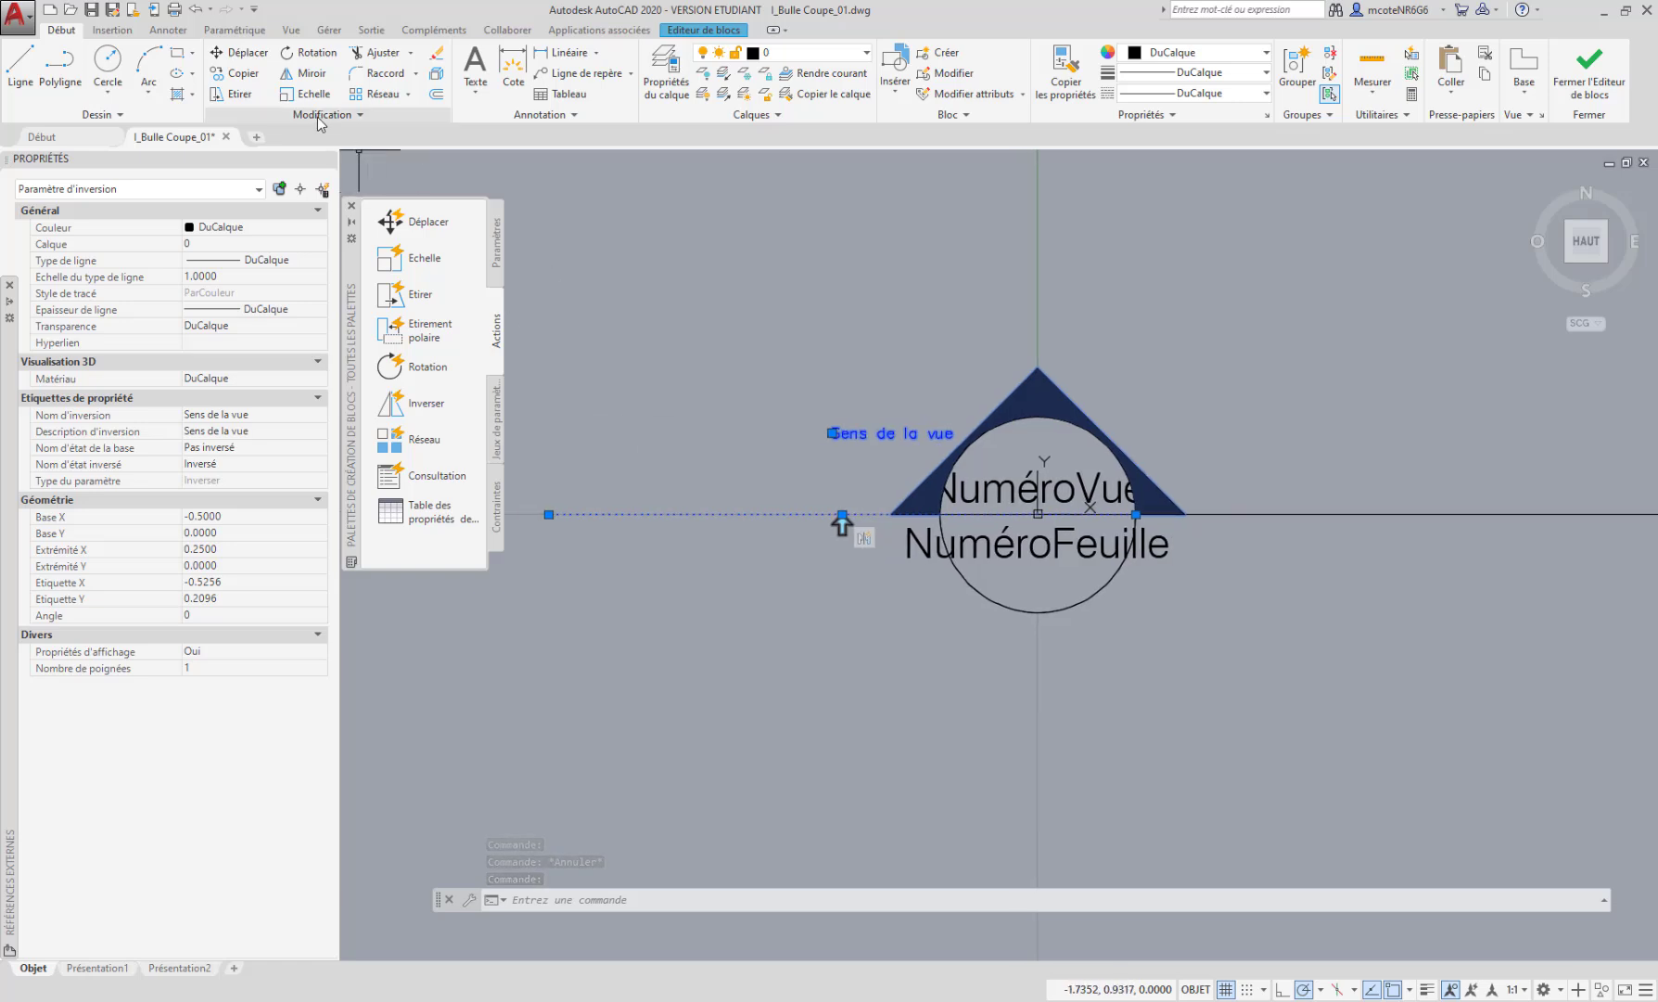
{"action": "left_click", "coordinate": [712, 31]}
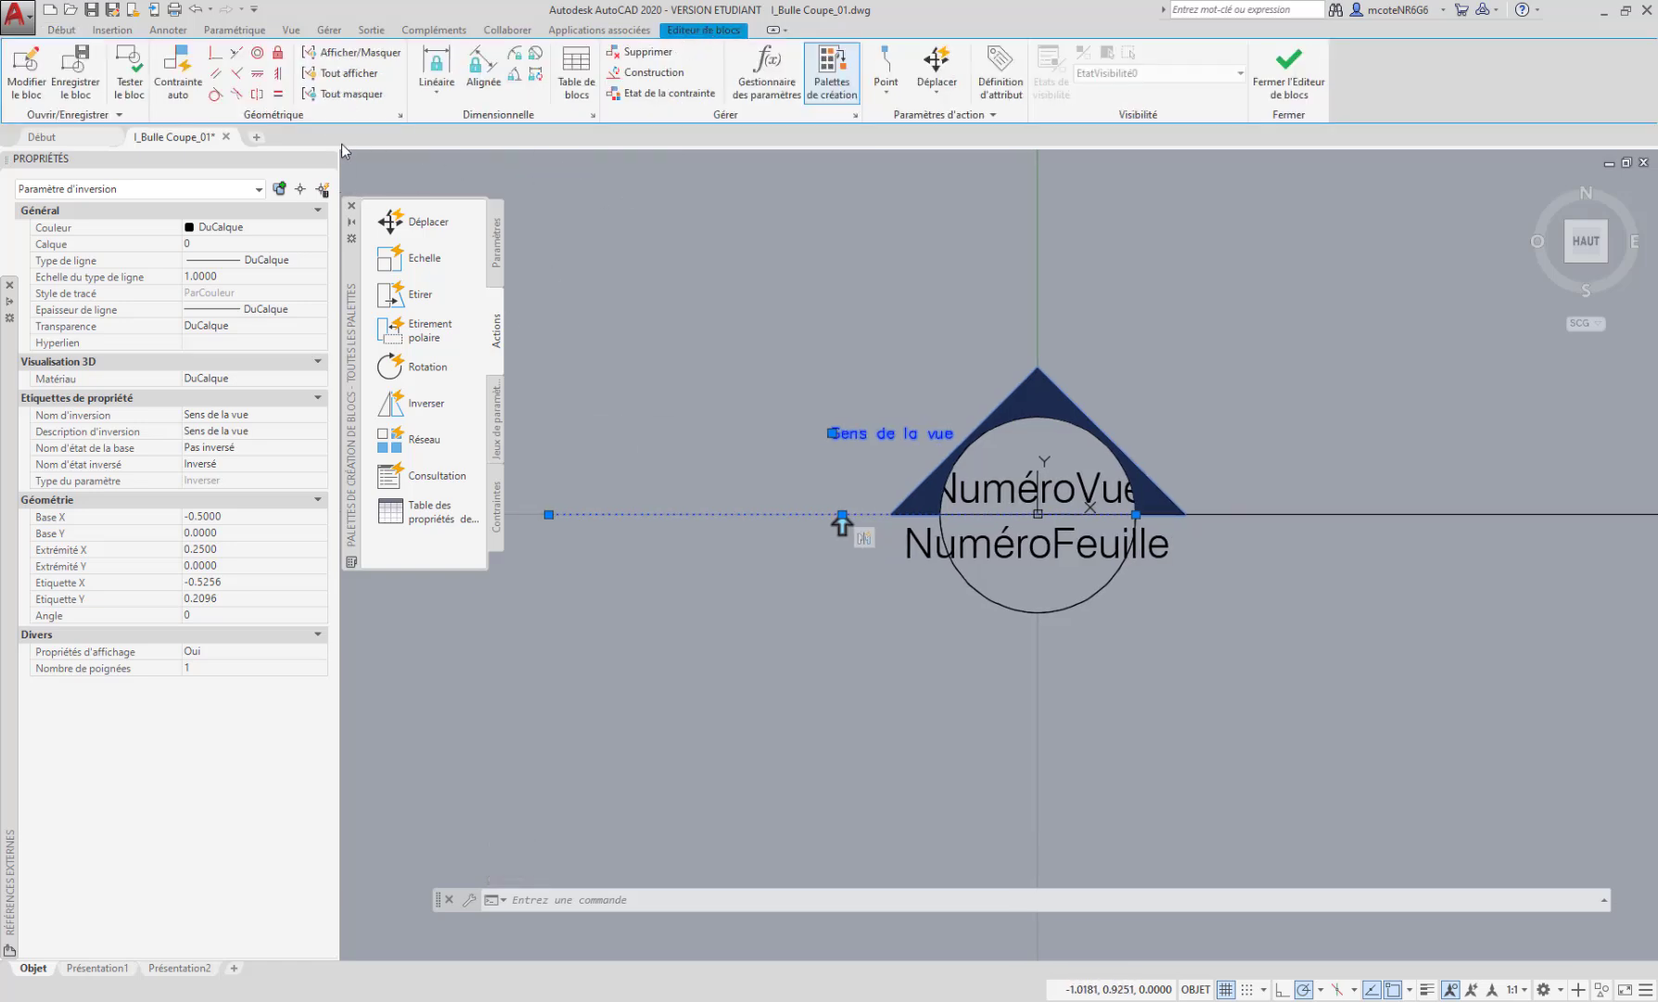
{"action": "left_click", "coordinate": [134, 78]}
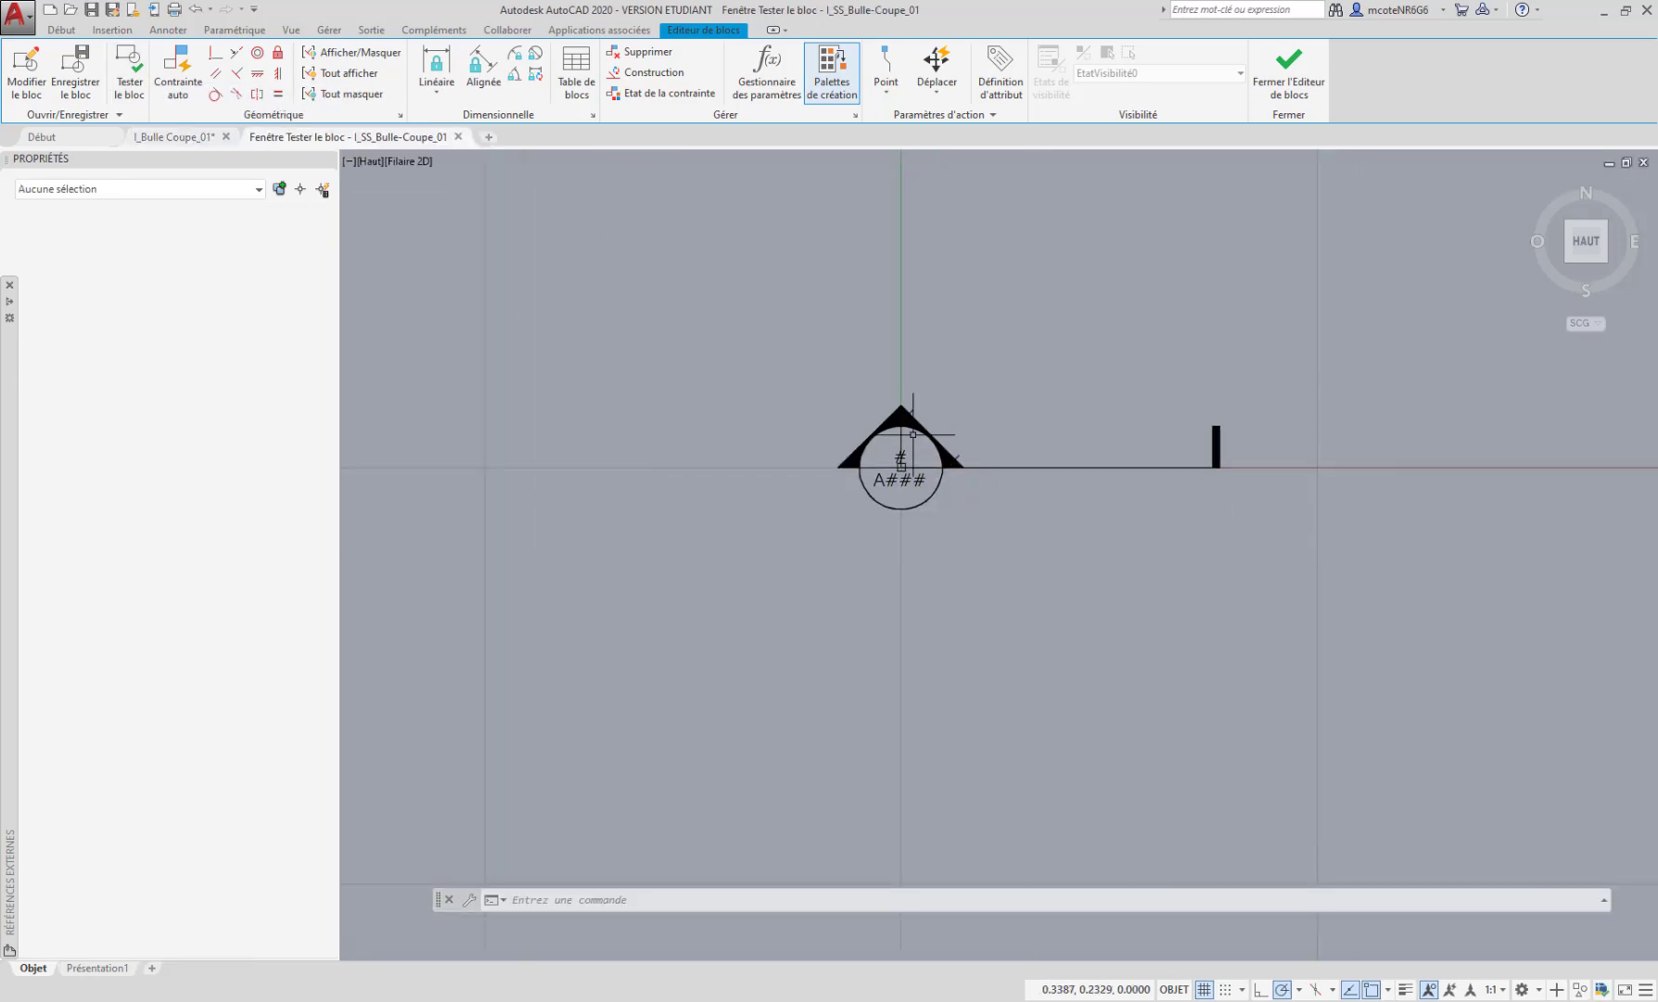
Select the test block and flip its view direction repeatedly to check how the arrow and end mark reverse
{"action": "scroll", "coordinate": [879, 435], "scroll_direction": "up", "scroll_amount": 2}
{"action": "left_click", "coordinate": [877, 434]}
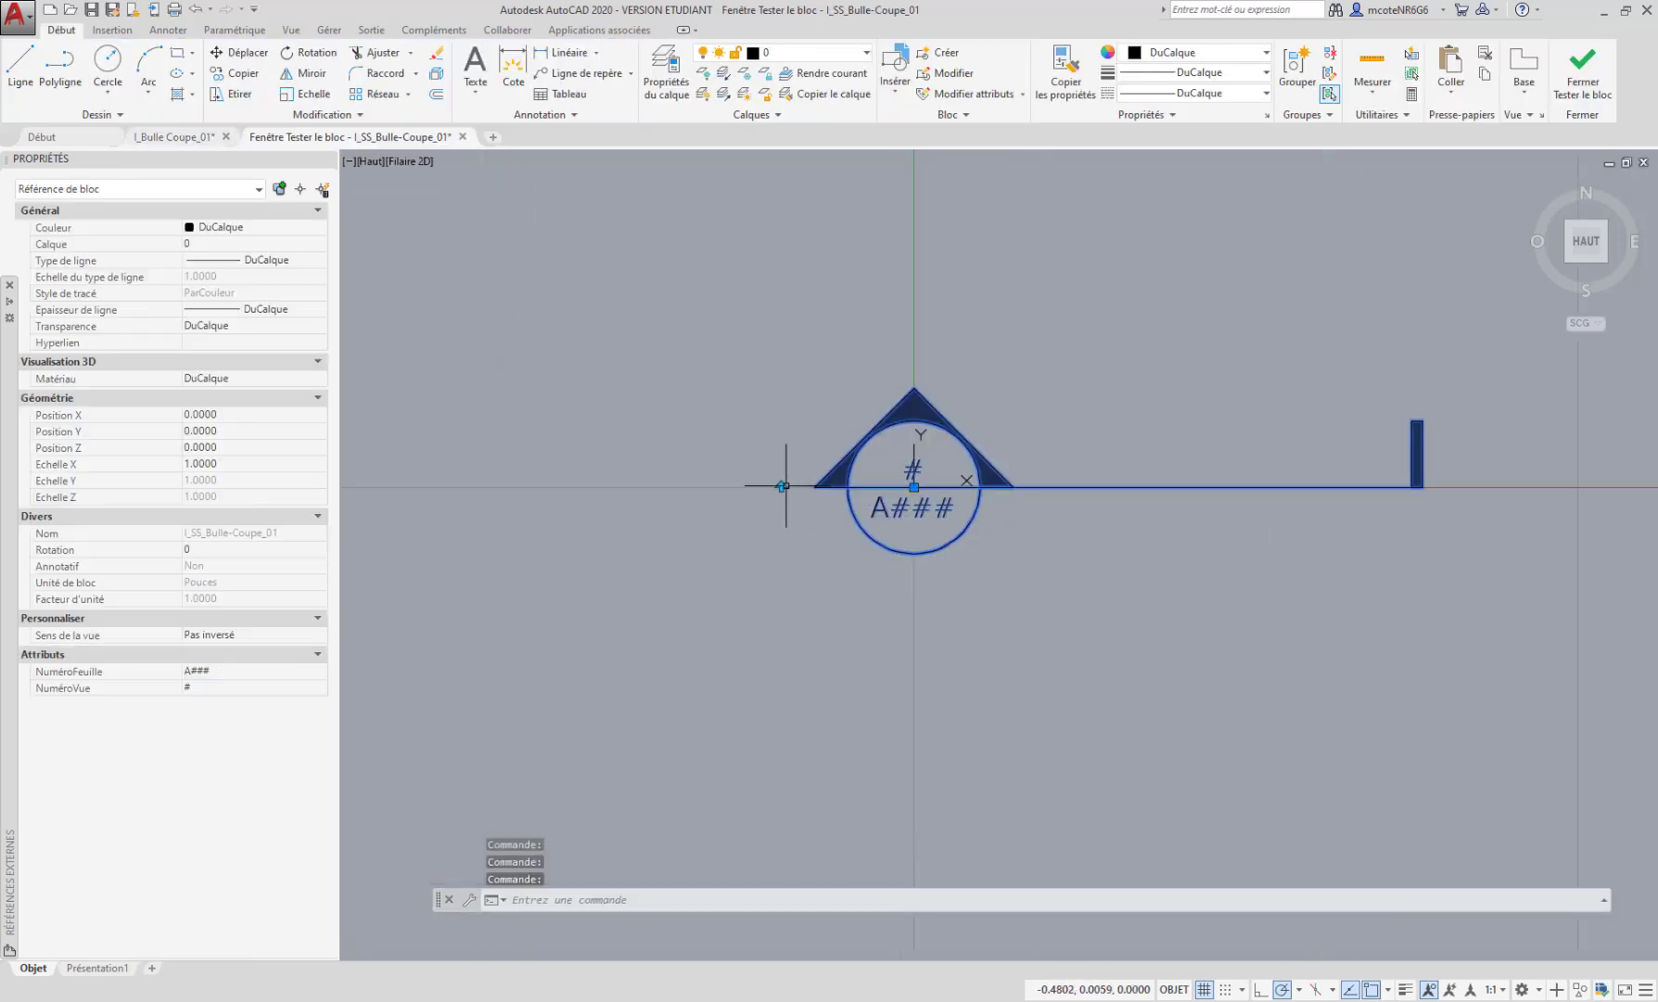
{"action": "left_click", "coordinate": [781, 486]}
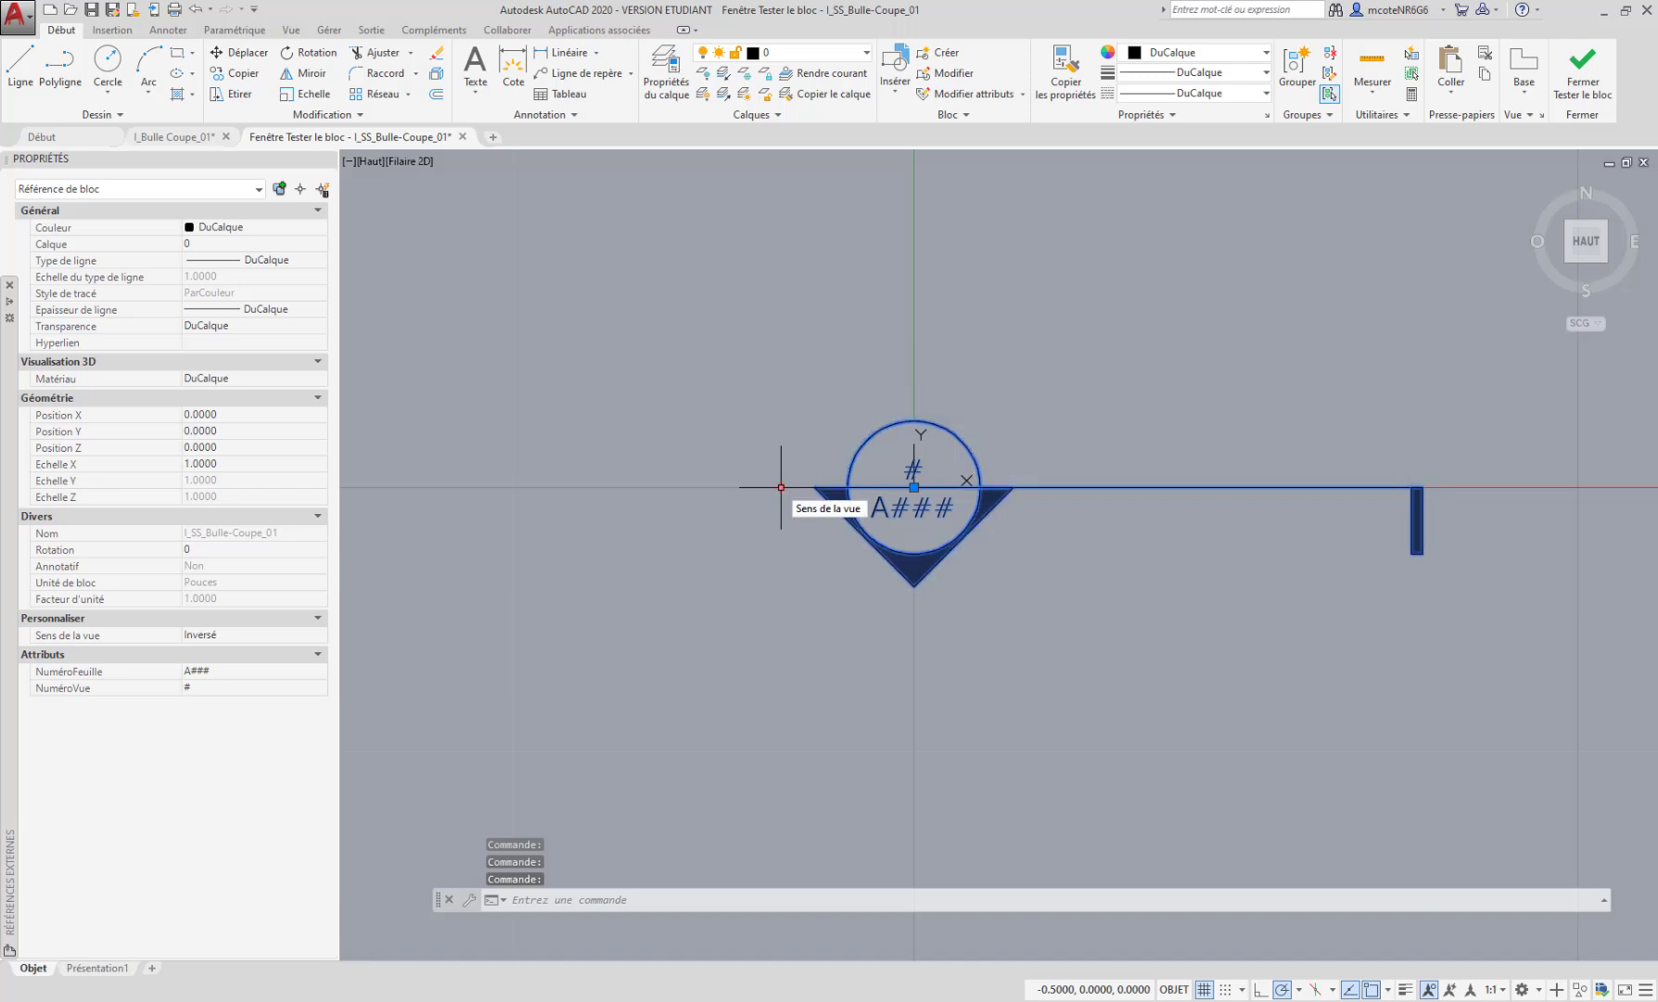
{"action": "left_click", "coordinate": [781, 486]}
{"action": "left_click", "coordinate": [781, 486]}
{"action": "left_click", "coordinate": [781, 486]}
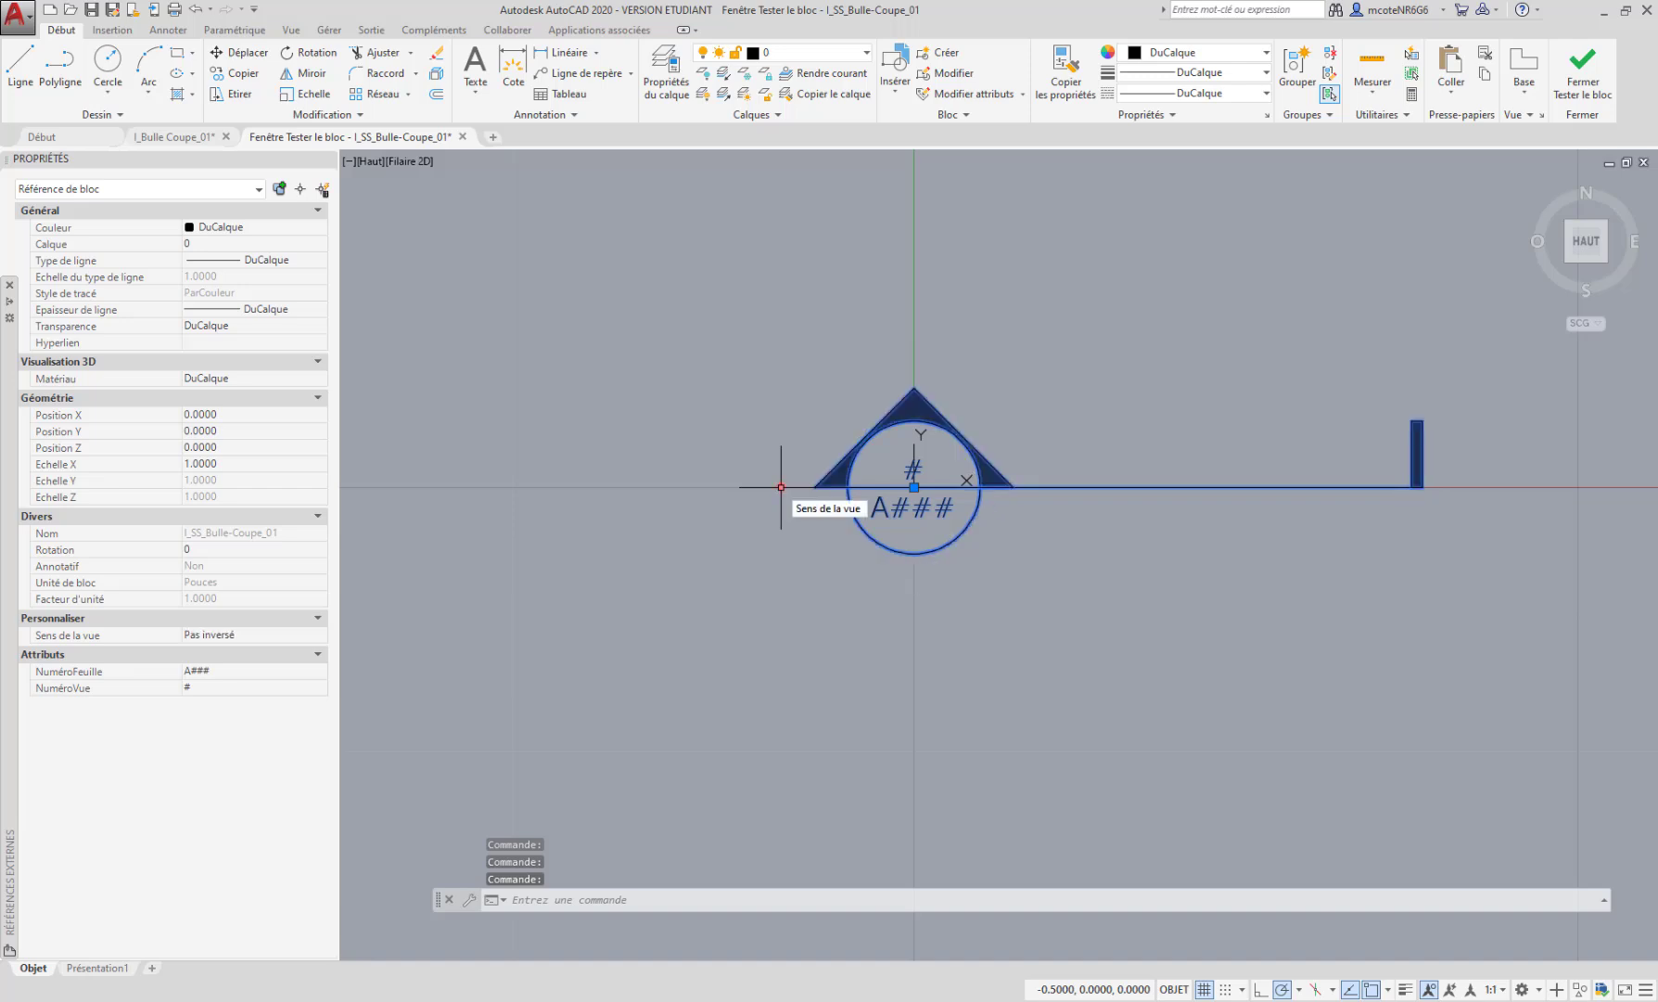
{"action": "left_click", "coordinate": [781, 486]}
{"action": "left_click", "coordinate": [781, 486]}
{"action": "left_click", "coordinate": [780, 486]}
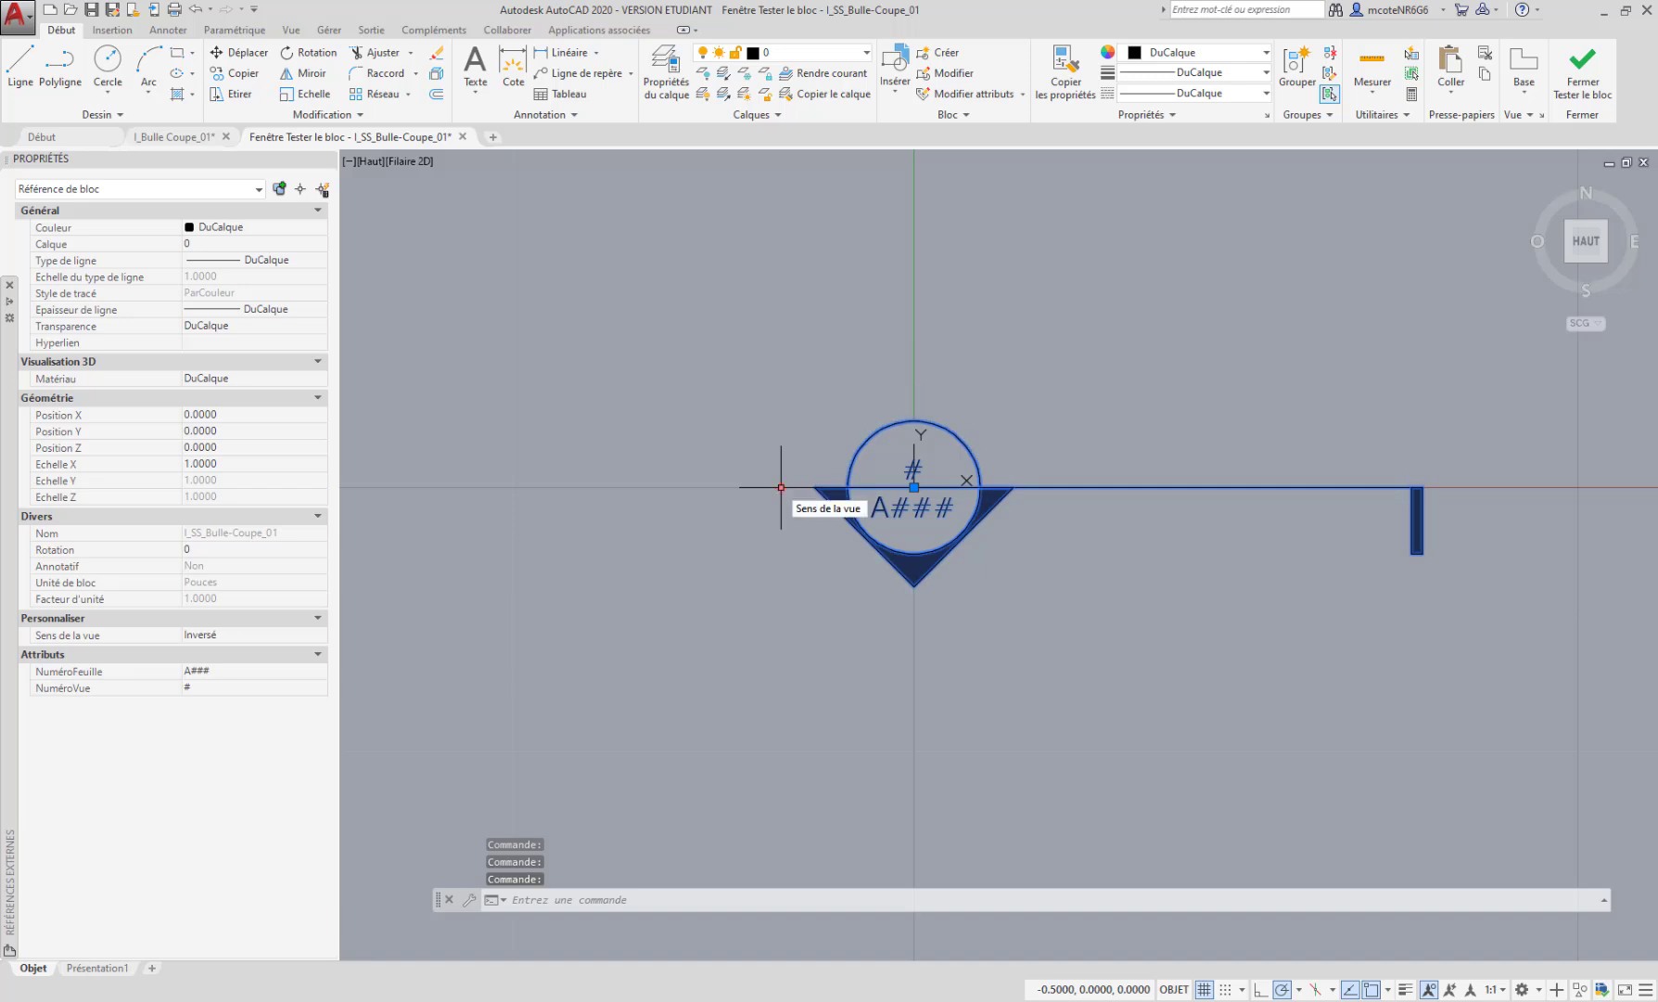
{"action": "left_click", "coordinate": [781, 486]}
Inspect the bubble's text, flip the arrow down and back up twice, and close the Test Block window
{"action": "scroll", "coordinate": [983, 510], "scroll_direction": "up", "scroll_amount": 2}
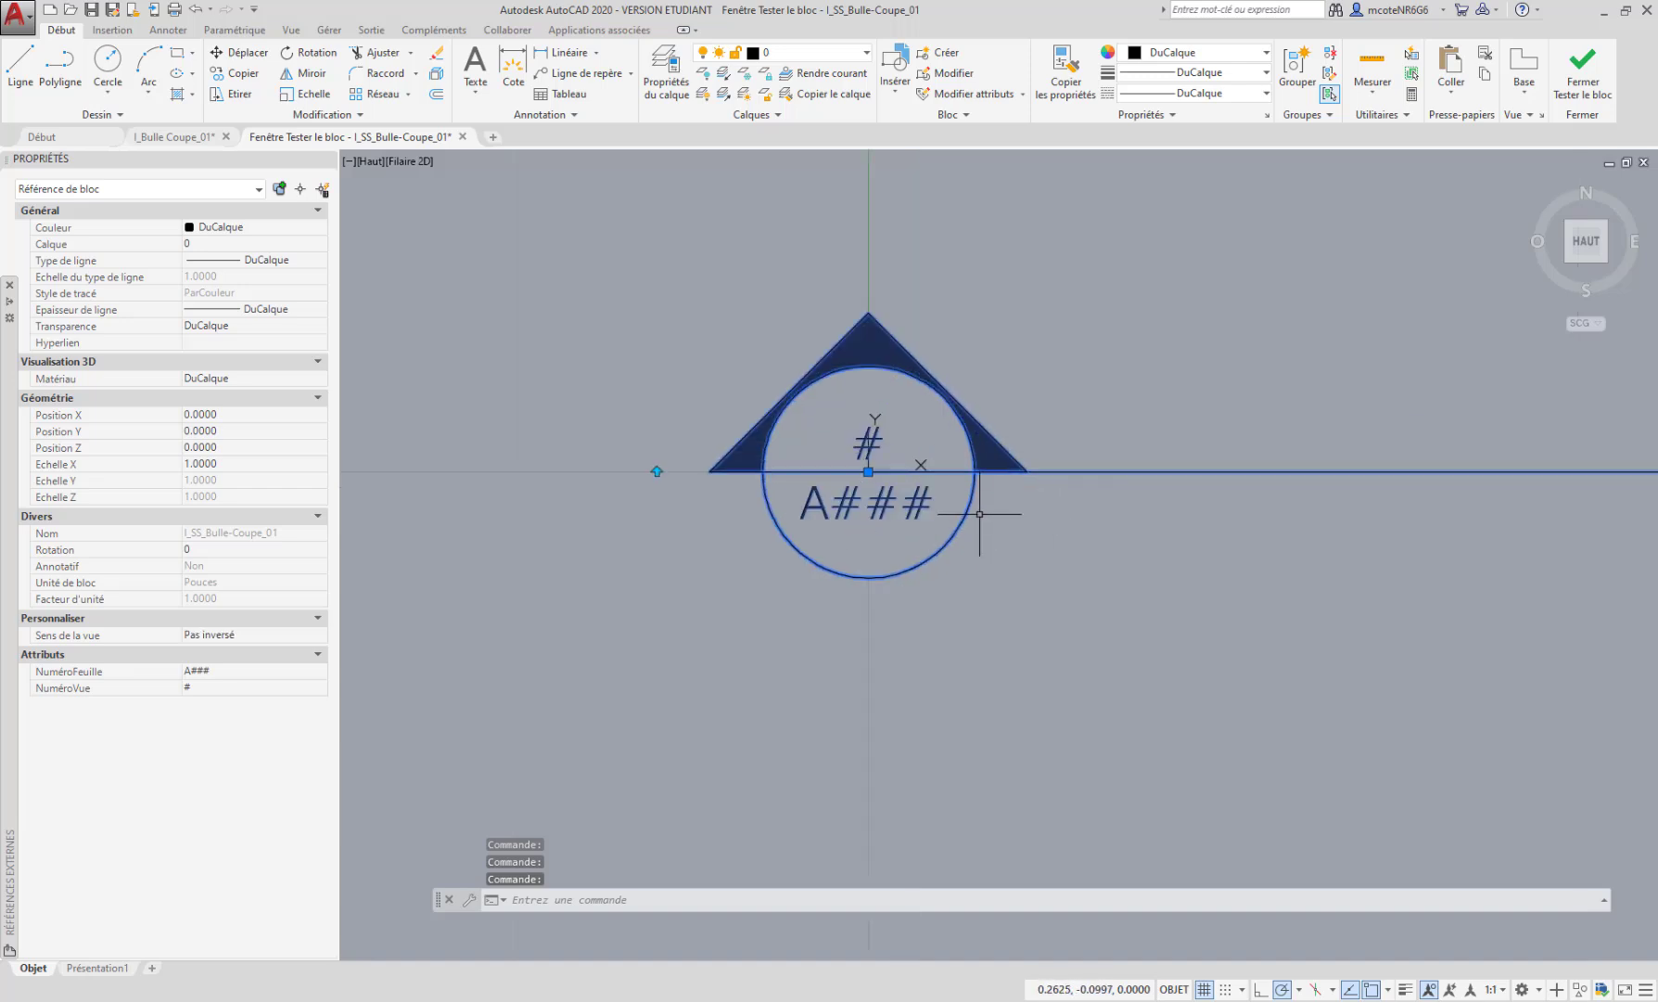
{"action": "scroll", "coordinate": [788, 459], "scroll_direction": "down", "scroll_amount": 2}
{"action": "left_click", "coordinate": [706, 465]}
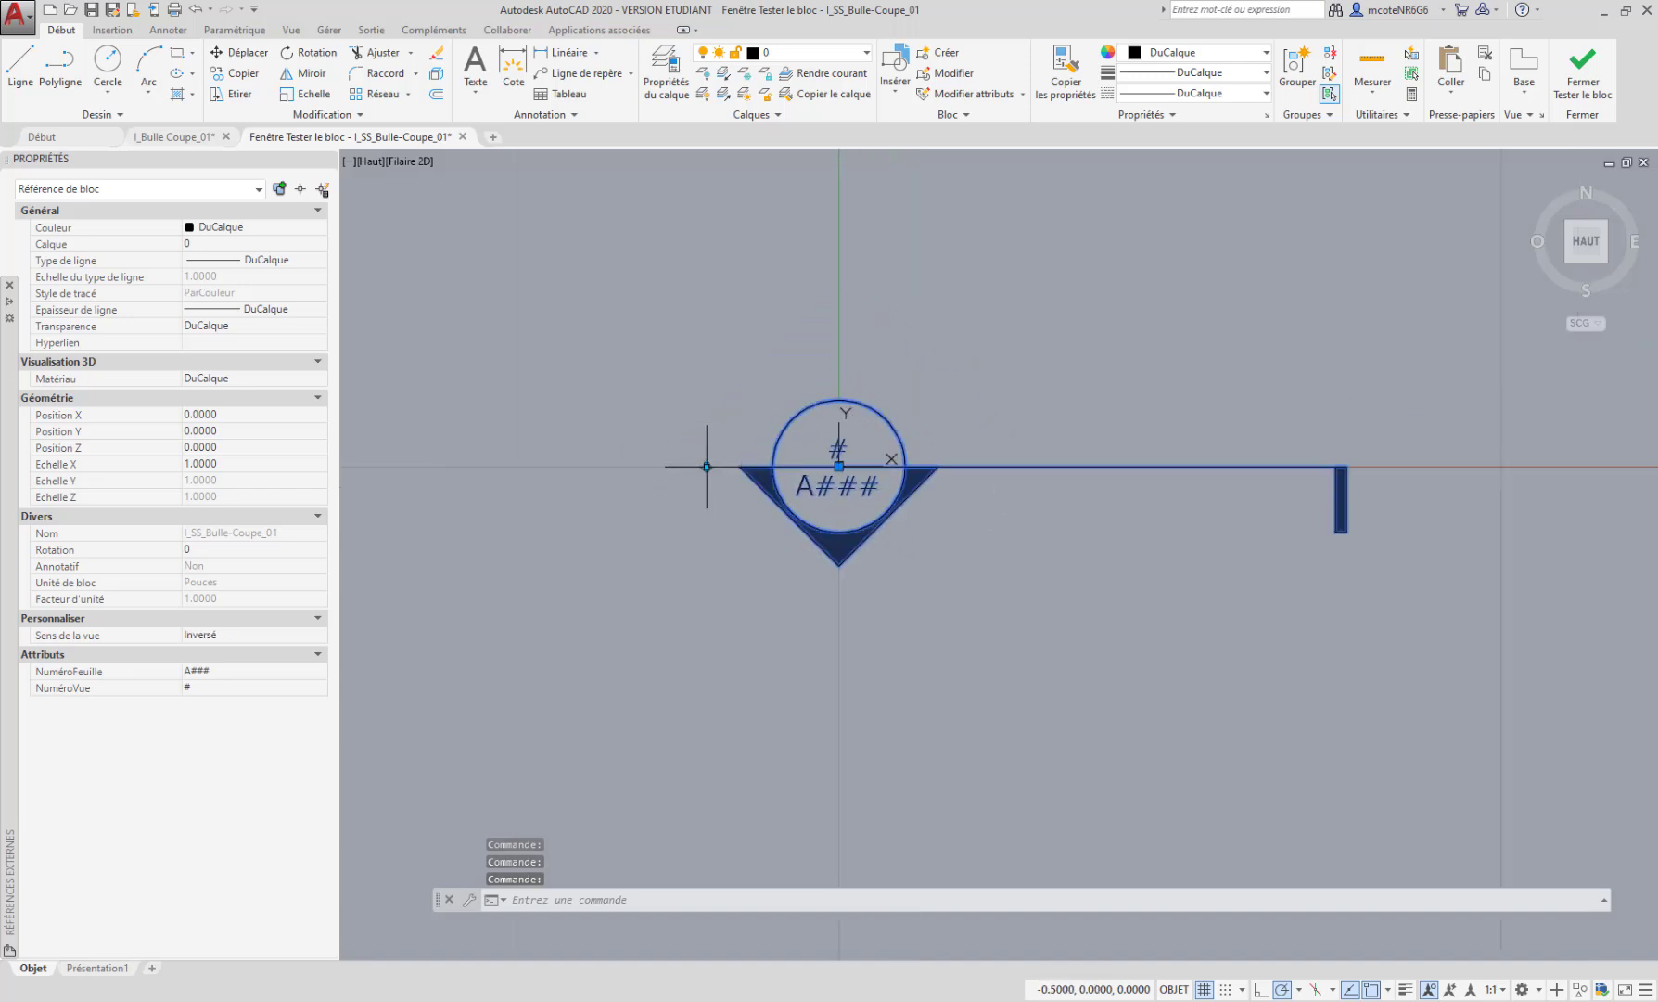
{"action": "left_click", "coordinate": [707, 465]}
{"action": "left_click", "coordinate": [707, 465]}
{"action": "left_click", "coordinate": [707, 466]}
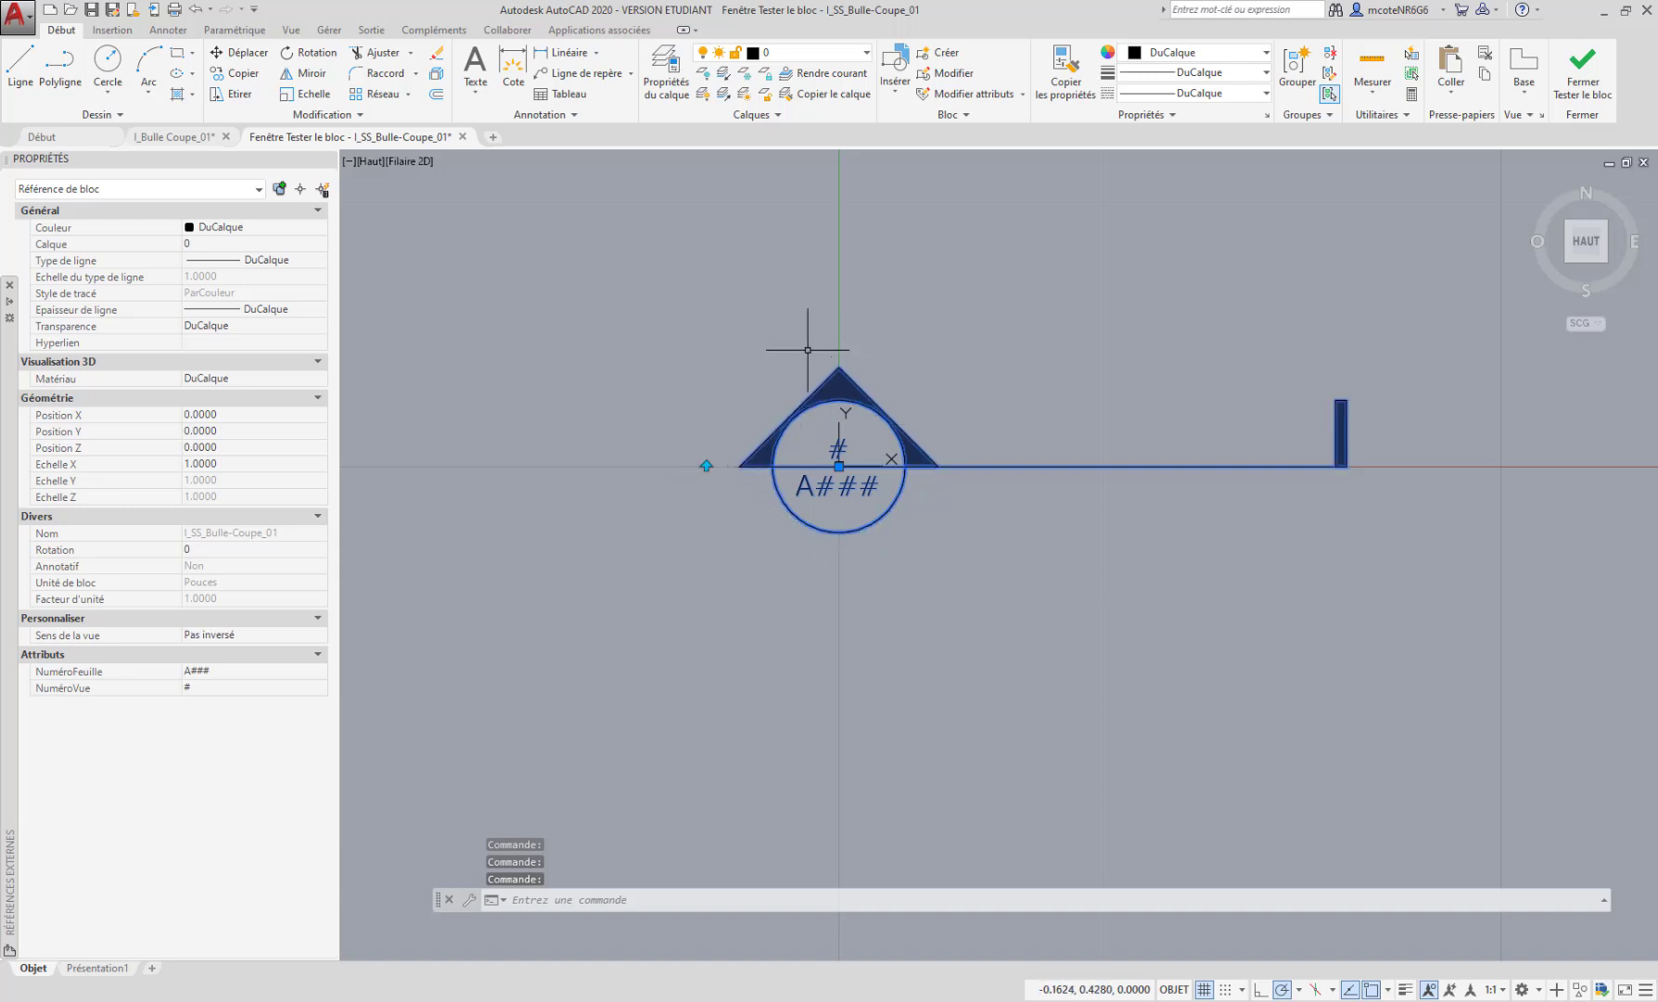
{"action": "left_click", "coordinate": [1583, 76]}
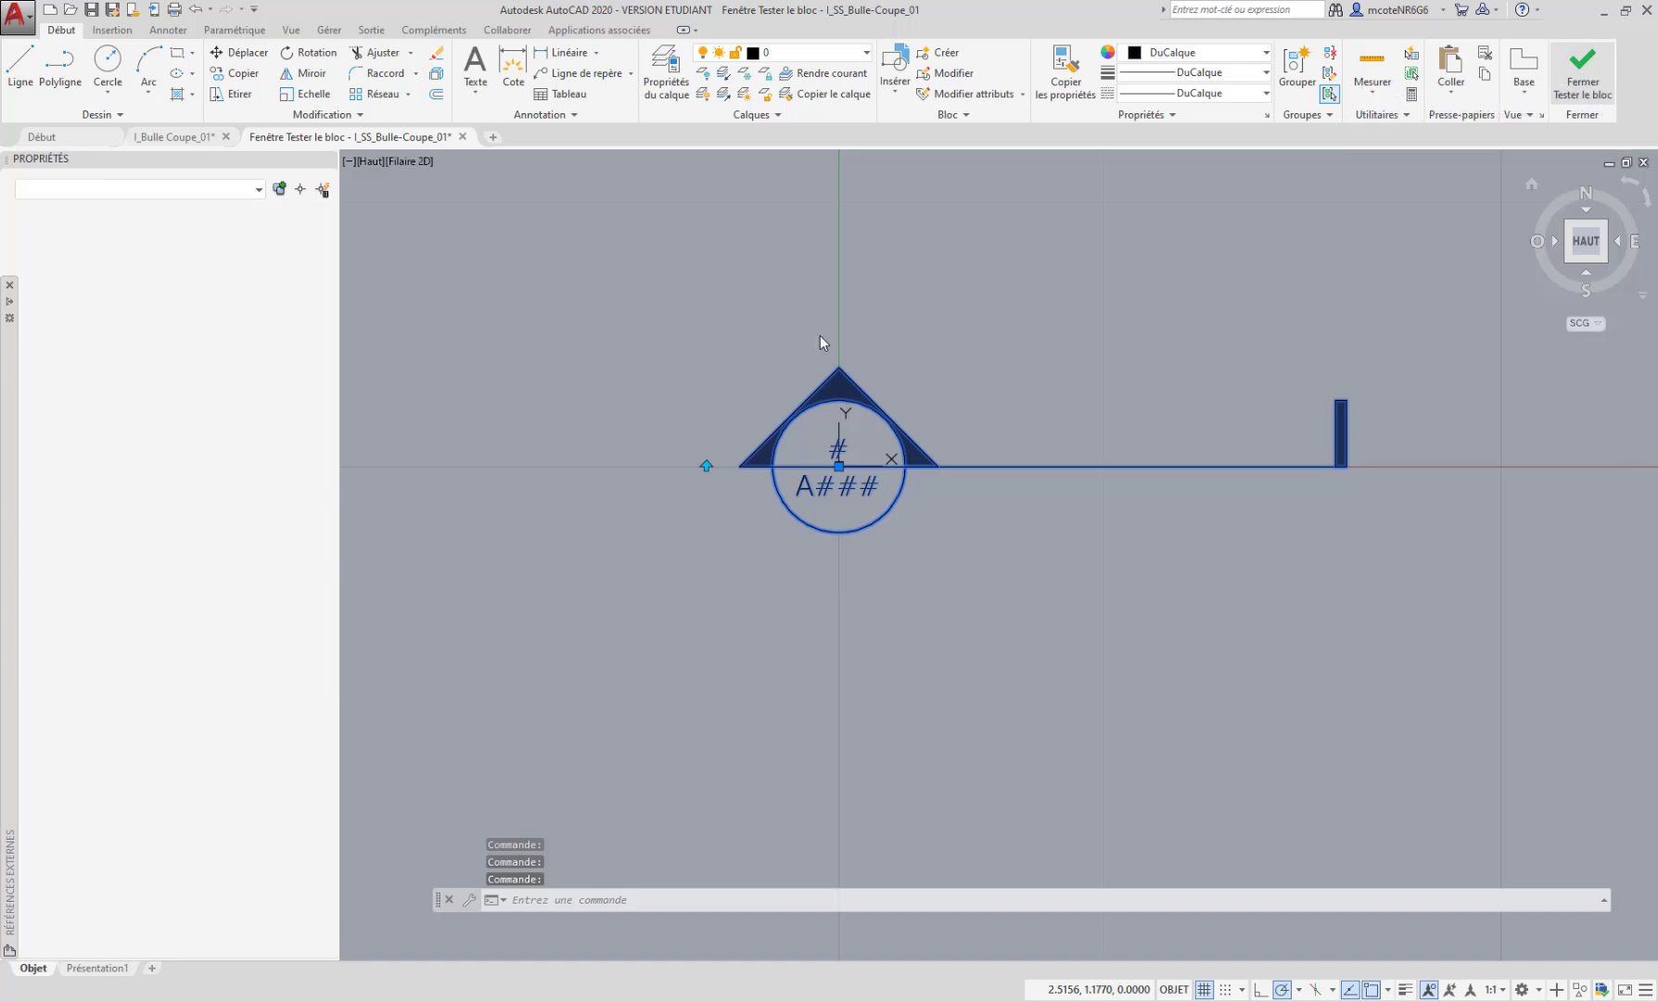
Regenerate the display of the section bubble in the Block Editor
{"action": "middle_click_drag", "start_coordinate": [835, 467], "coordinate": [775, 448]}
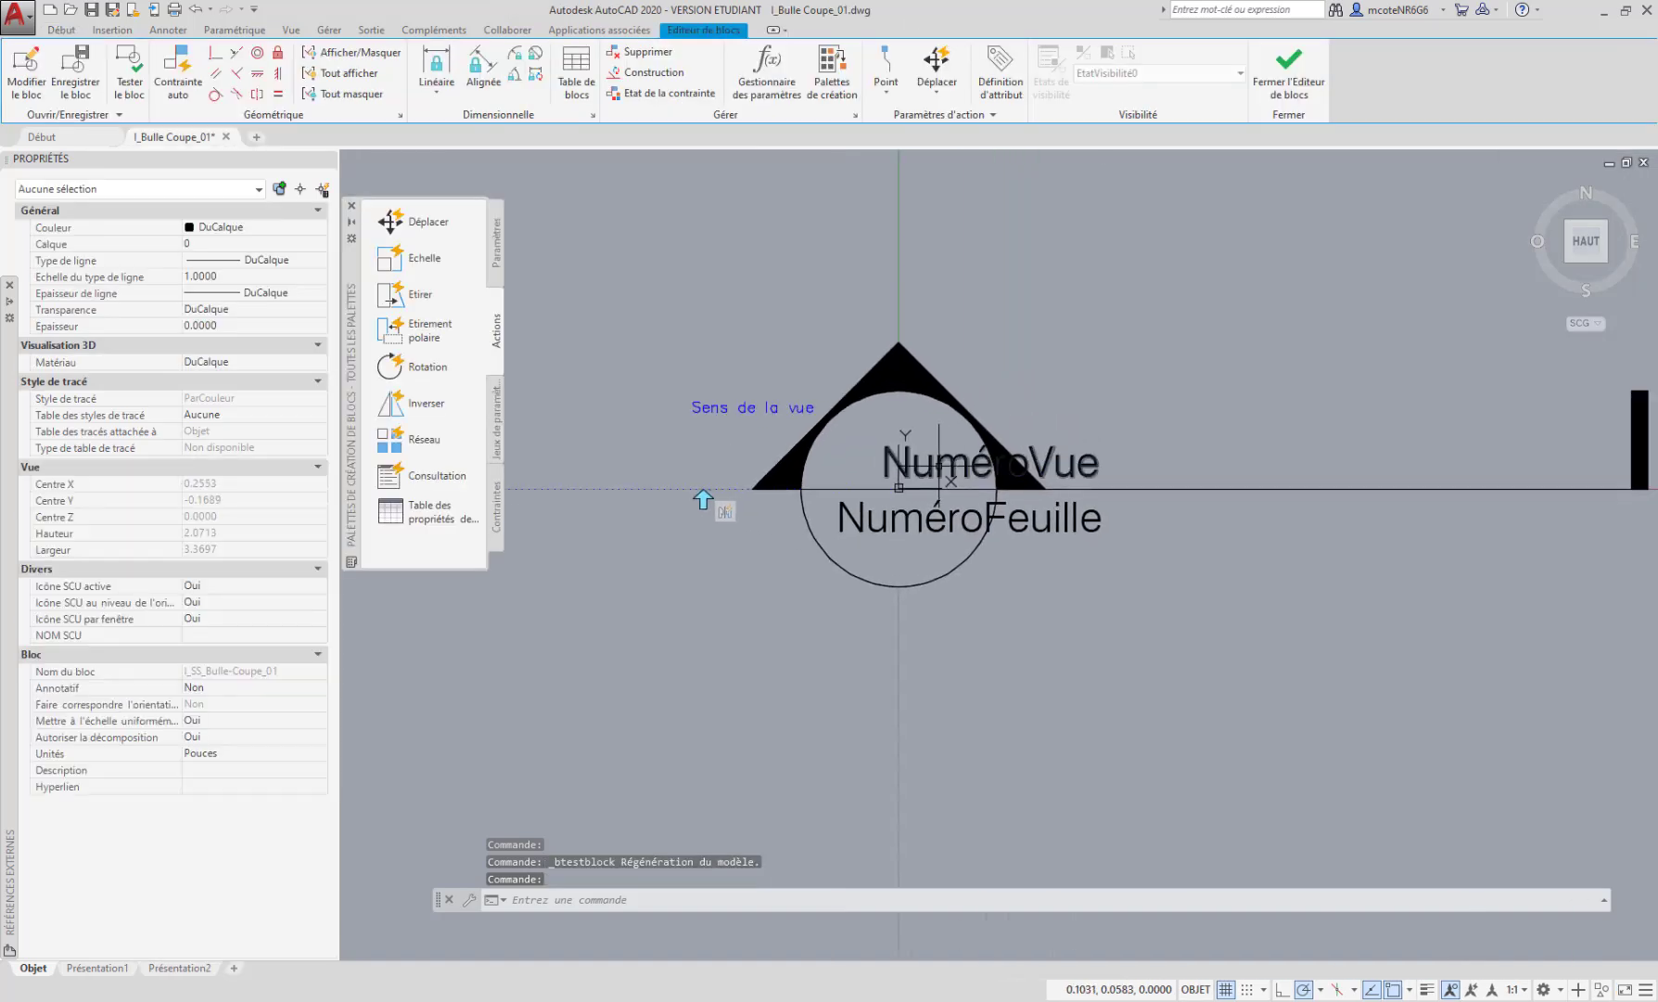
{"action": "scroll", "coordinate": [908, 474], "scroll_direction": "up", "scroll_amount": 1}
{"action": "scroll", "coordinate": [908, 474], "scroll_direction": "down", "scroll_amount": 1}
{"action": "middle_click_drag", "start_coordinate": [987, 513], "coordinate": [954, 520]}
{"action": "type", "text": "re"}
{"action": "key", "text": "Escape"}
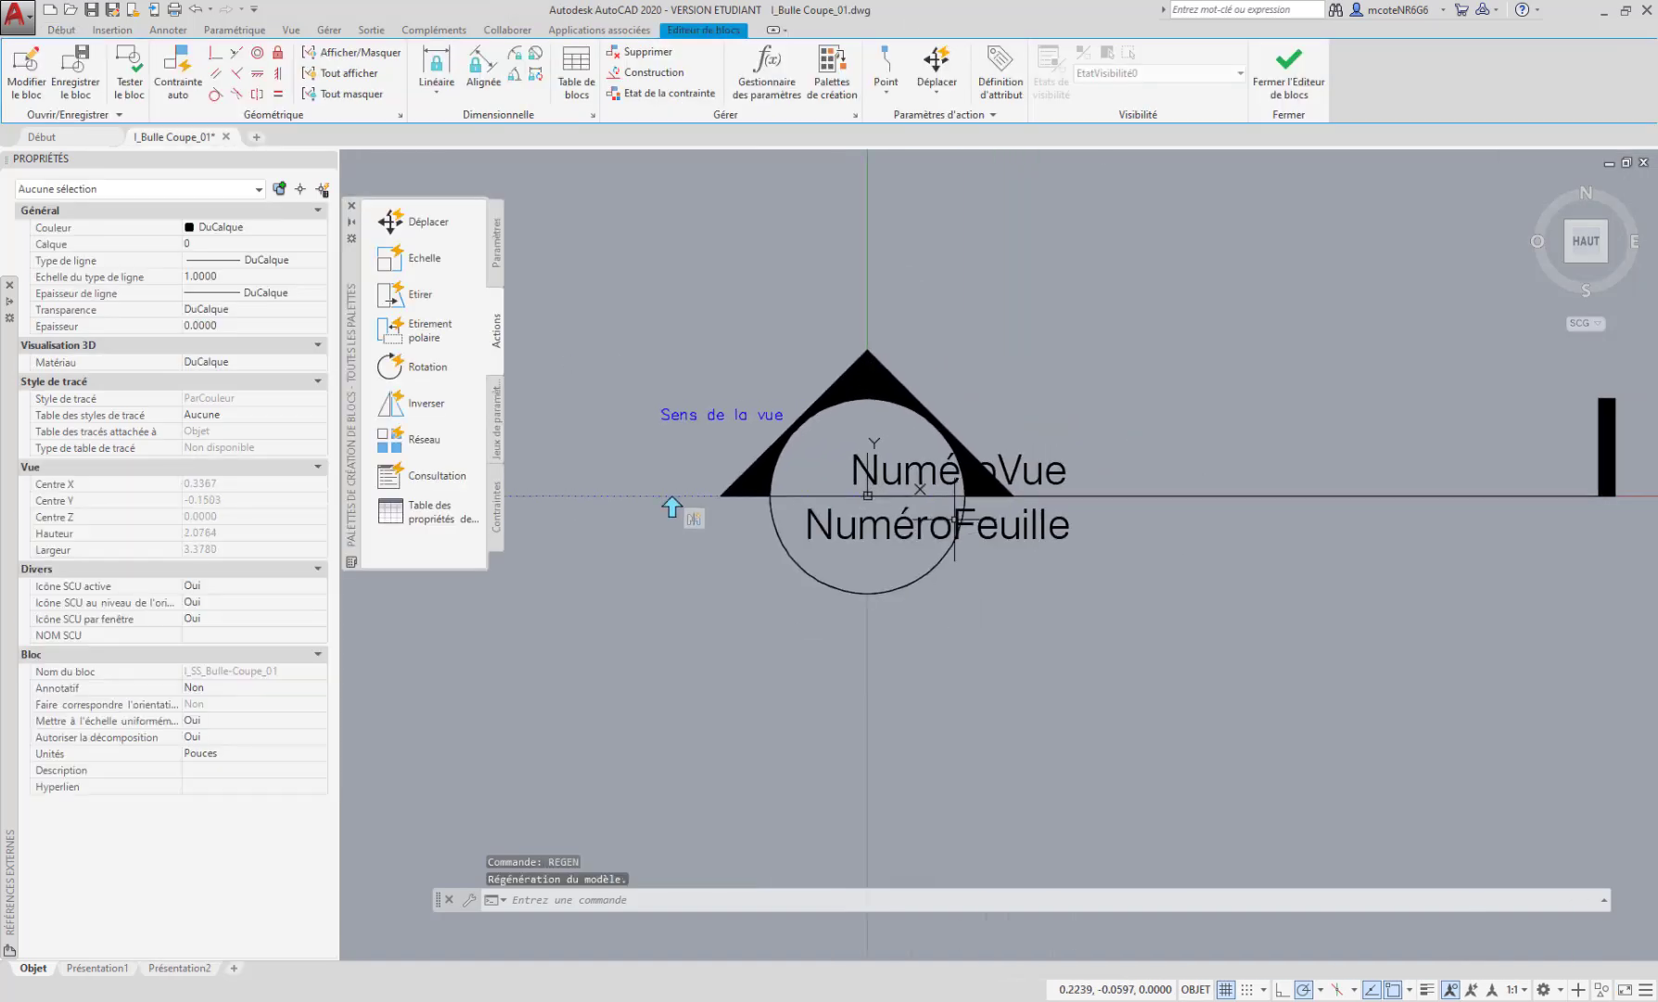
Select the NuméroFeuille attribute definition to examine its text properties and deselect it
{"action": "left_click", "coordinate": [928, 528]}
{"action": "middle_click_drag", "start_coordinate": [867, 600], "coordinate": [891, 597]}
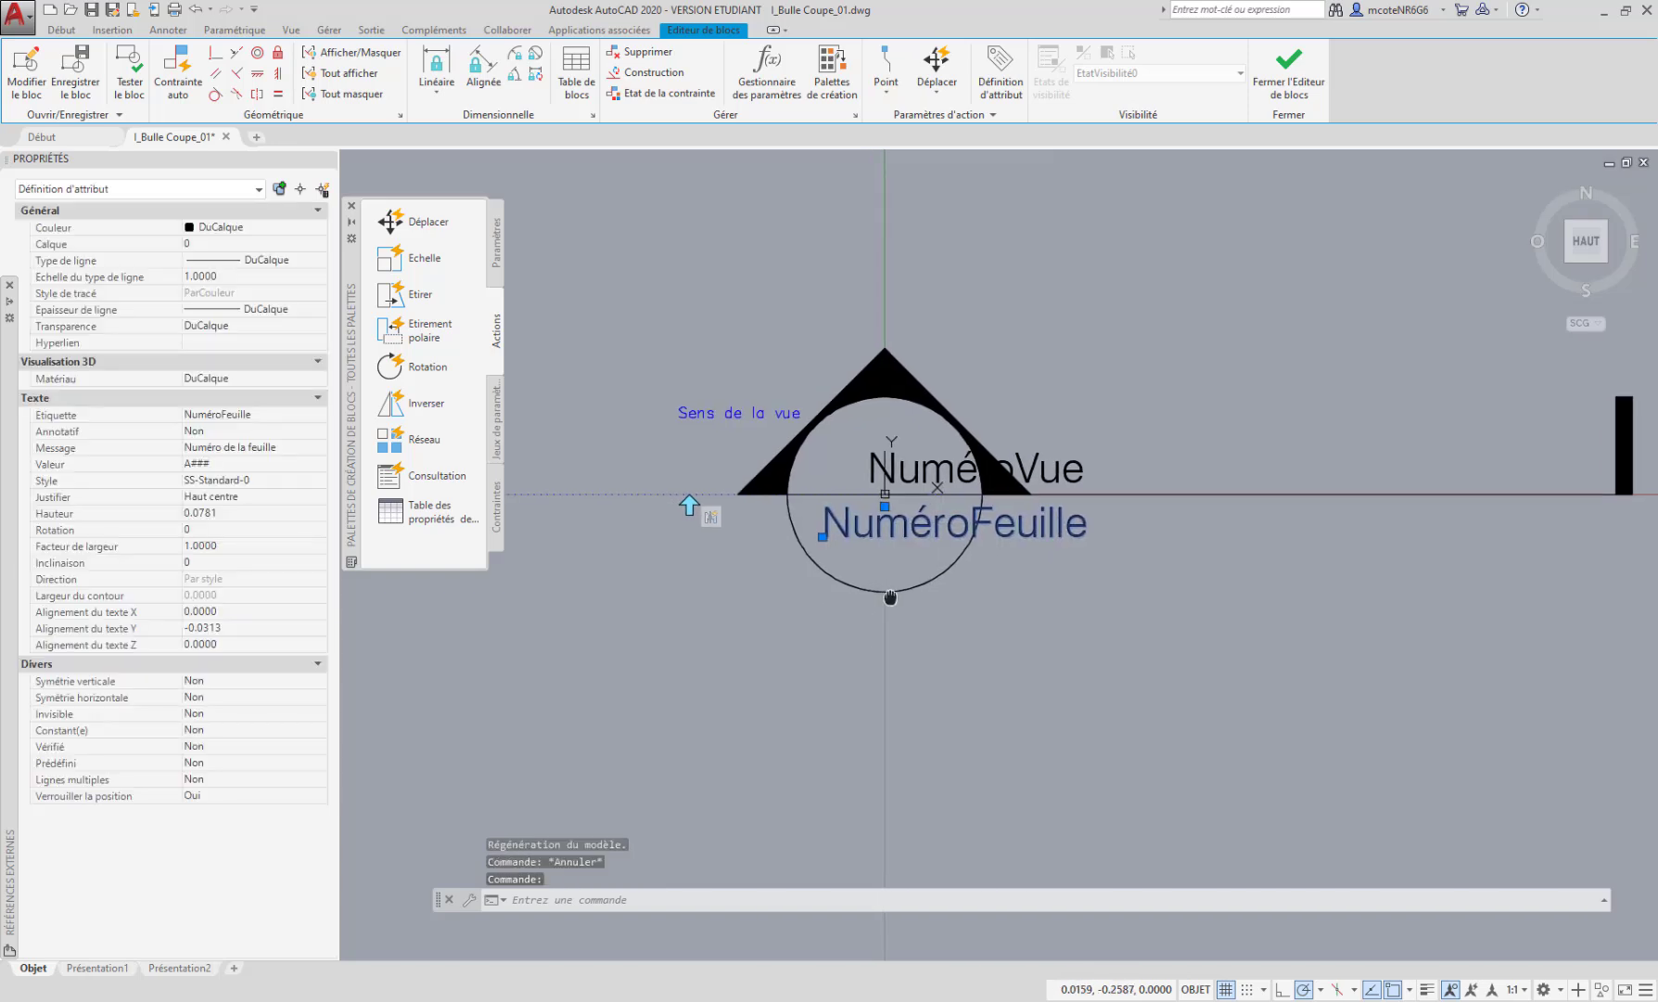
{"action": "middle_click_drag", "start_coordinate": [686, 570], "coordinate": [691, 588]}
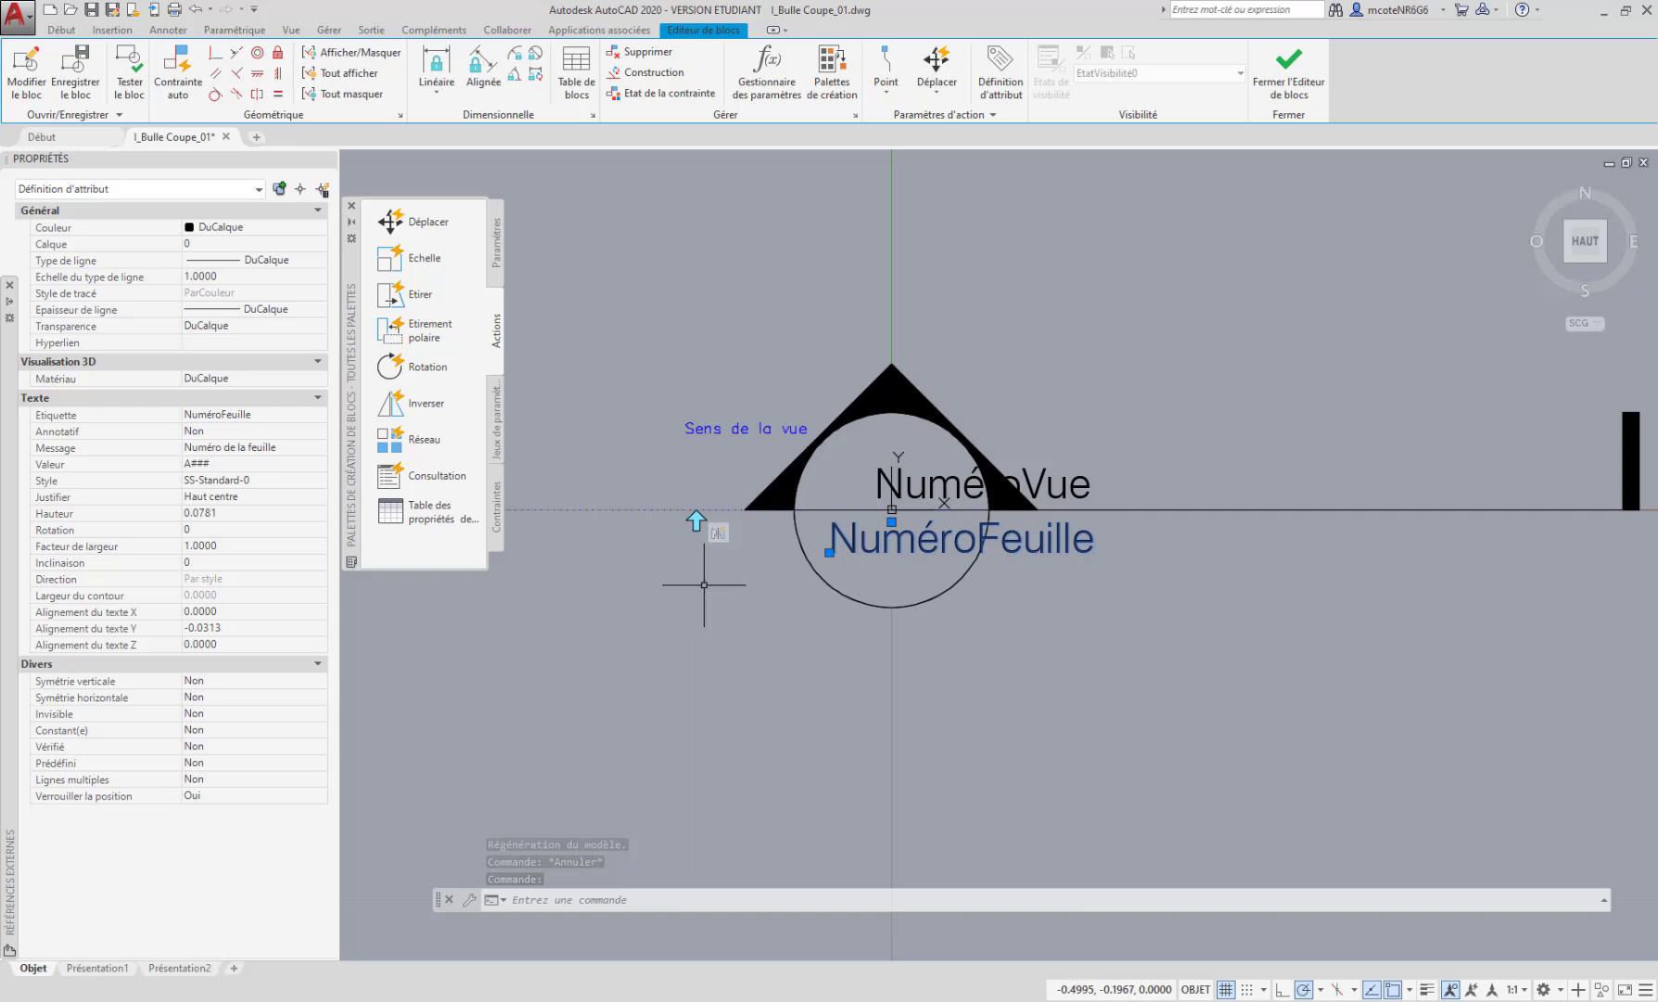
{"action": "key", "text": "Escape"}
Open the bubble in the Test Block window, examine its number placeholders, and close the test
{"action": "middle_click_drag", "start_coordinate": [826, 594], "coordinate": [843, 591]}
{"action": "left_click", "coordinate": [130, 84]}
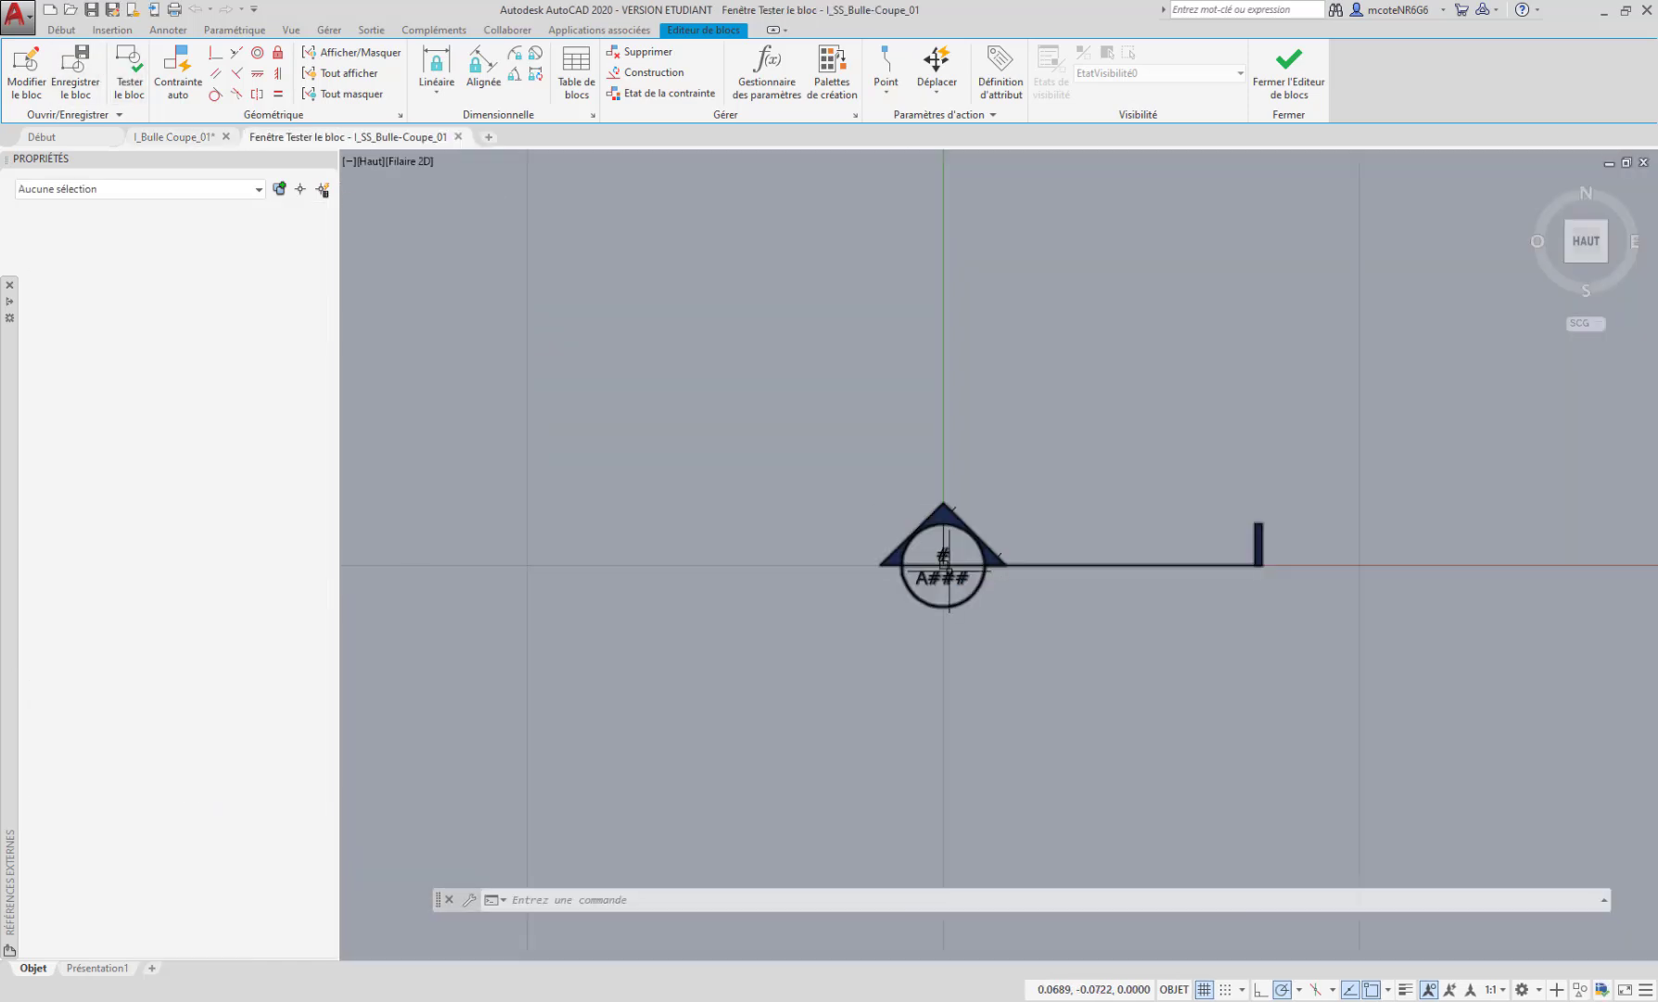
{"action": "scroll", "coordinate": [987, 574], "scroll_direction": "up", "scroll_amount": 2}
{"action": "middle_click_drag", "start_coordinate": [1010, 625], "coordinate": [963, 587]}
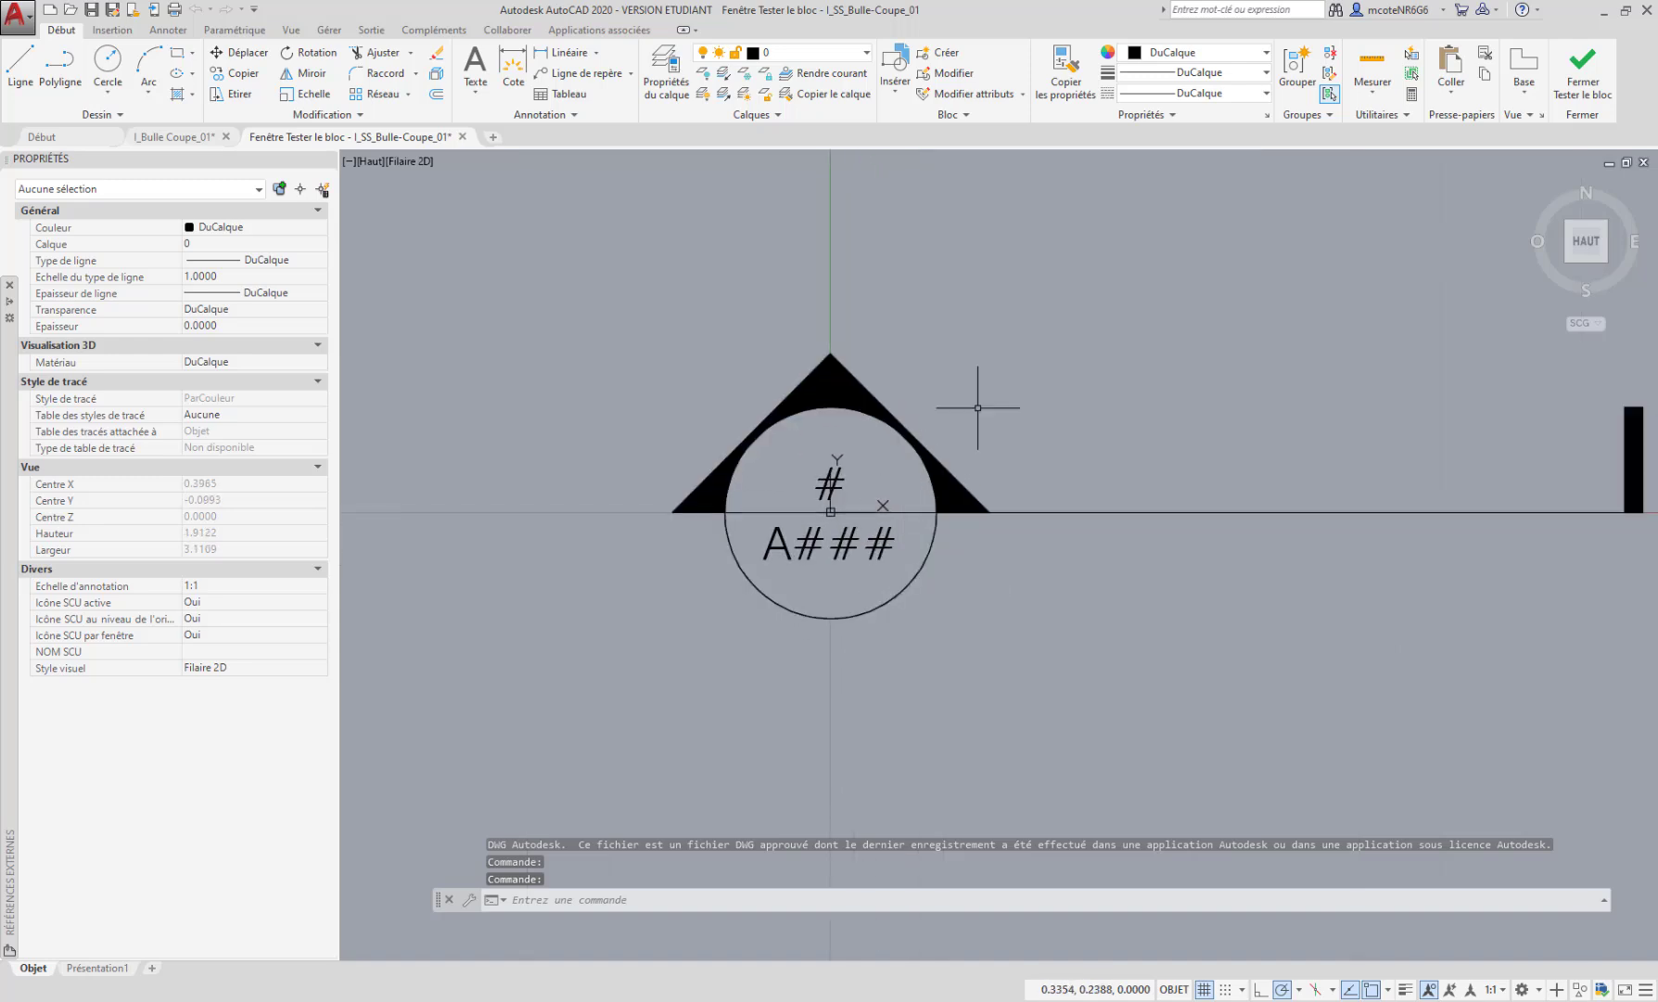
{"action": "left_click", "coordinate": [1590, 78]}
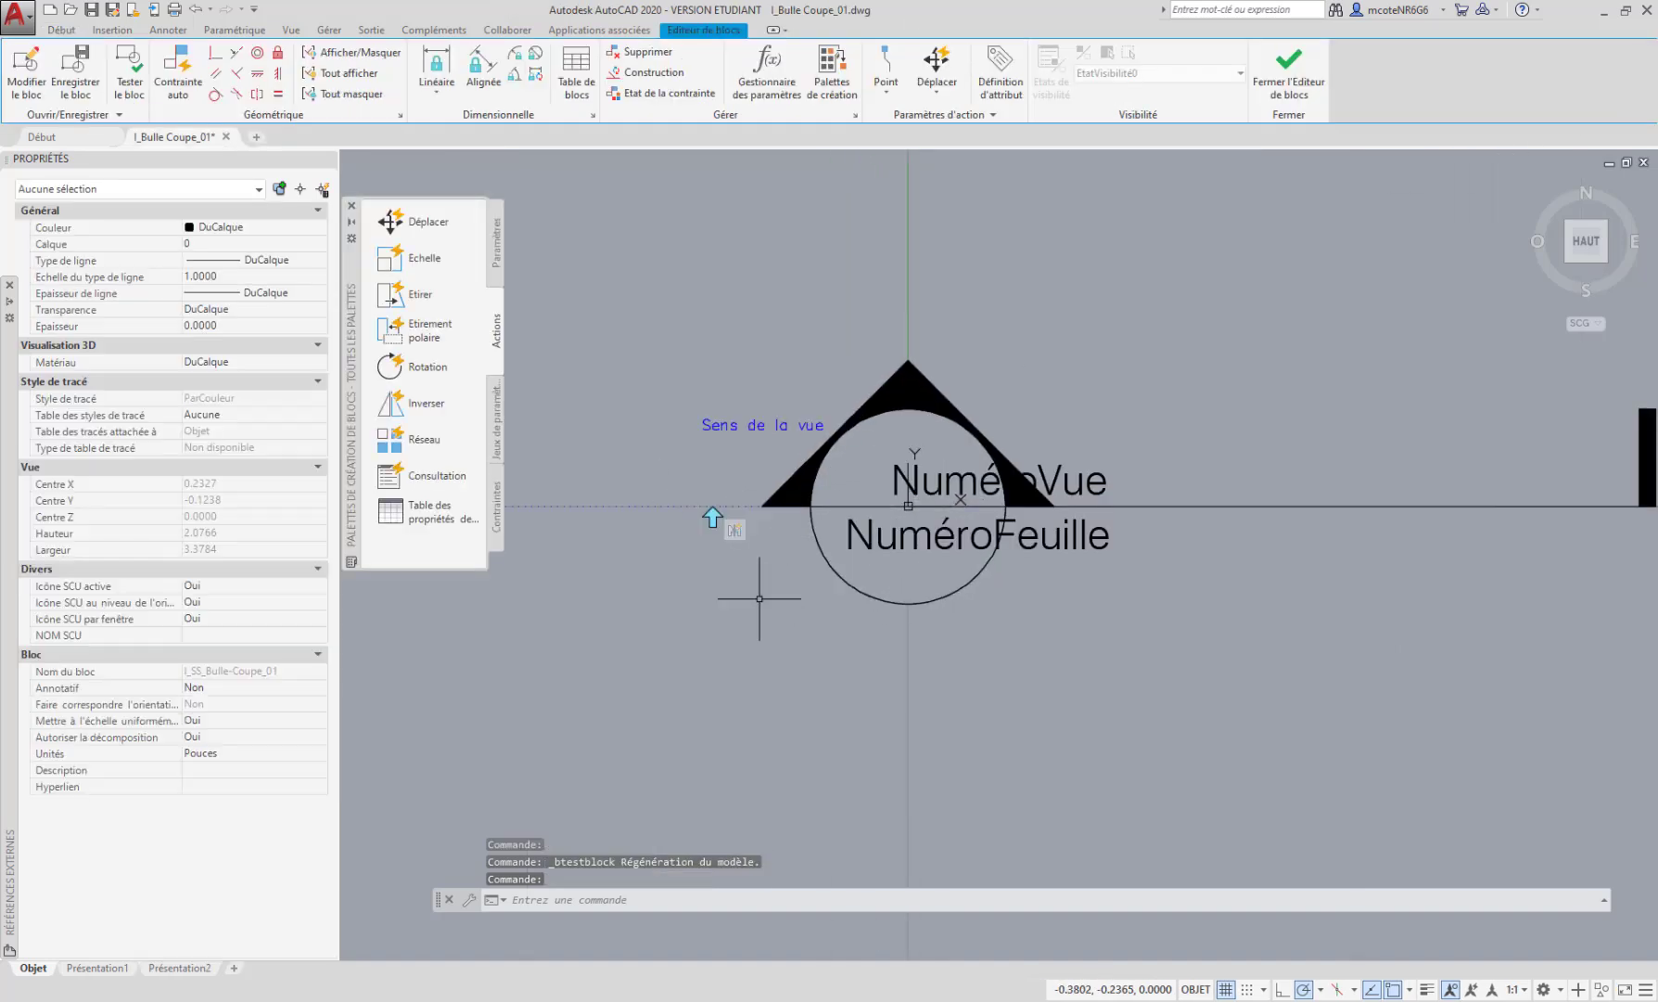
Place the base point of a new rotation parameter at the centre of the bubble's circle
{"action": "mouse_move", "coordinate": [759, 592]}
{"action": "middle_mouse_down"}
{"action": "mouse_move", "coordinate": [793, 597]}
{"action": "mouse_move", "coordinate": [779, 567]}
{"action": "mouse_move", "coordinate": [803, 573]}
{"action": "mouse_move", "coordinate": [847, 616]}
{"action": "middle_mouse_up"}
{"action": "scroll", "coordinate": [847, 617], "scroll_direction": "down", "scroll_amount": 2}
{"action": "middle_click_drag", "start_coordinate": [1036, 685], "coordinate": [971, 678]}
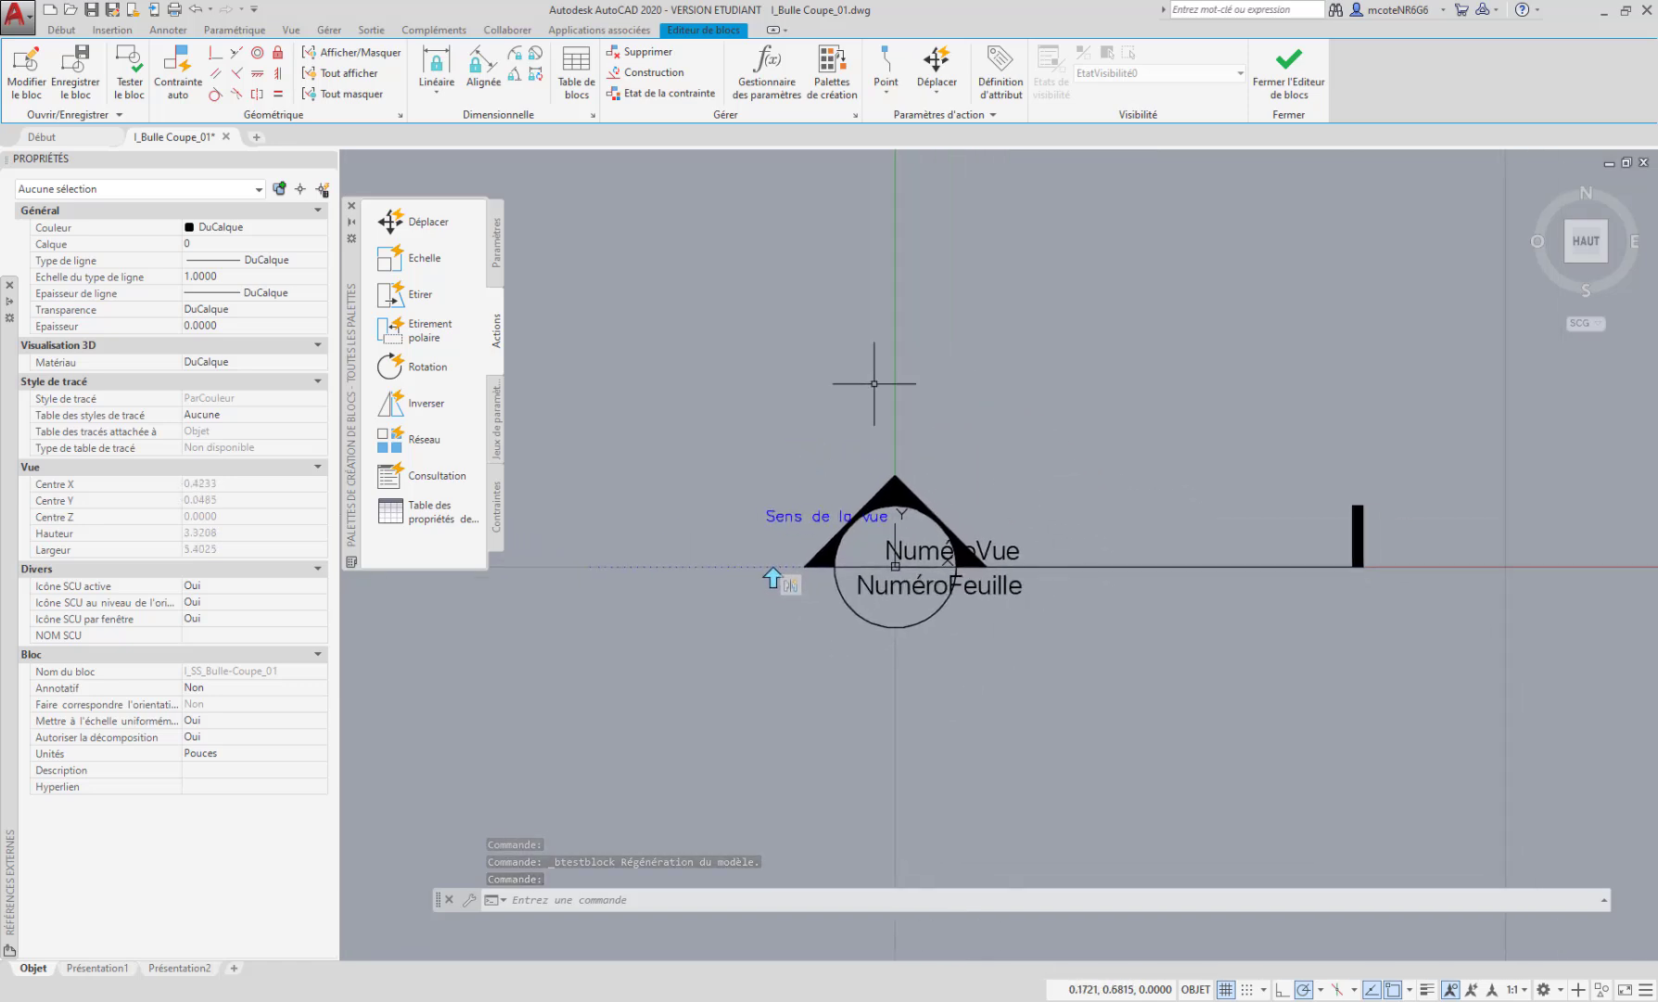
{"action": "mouse_move", "coordinate": [1081, 658]}
{"action": "middle_mouse_down"}
{"action": "mouse_move", "coordinate": [1036, 530]}
{"action": "mouse_move", "coordinate": [1048, 507]}
{"action": "middle_mouse_up"}
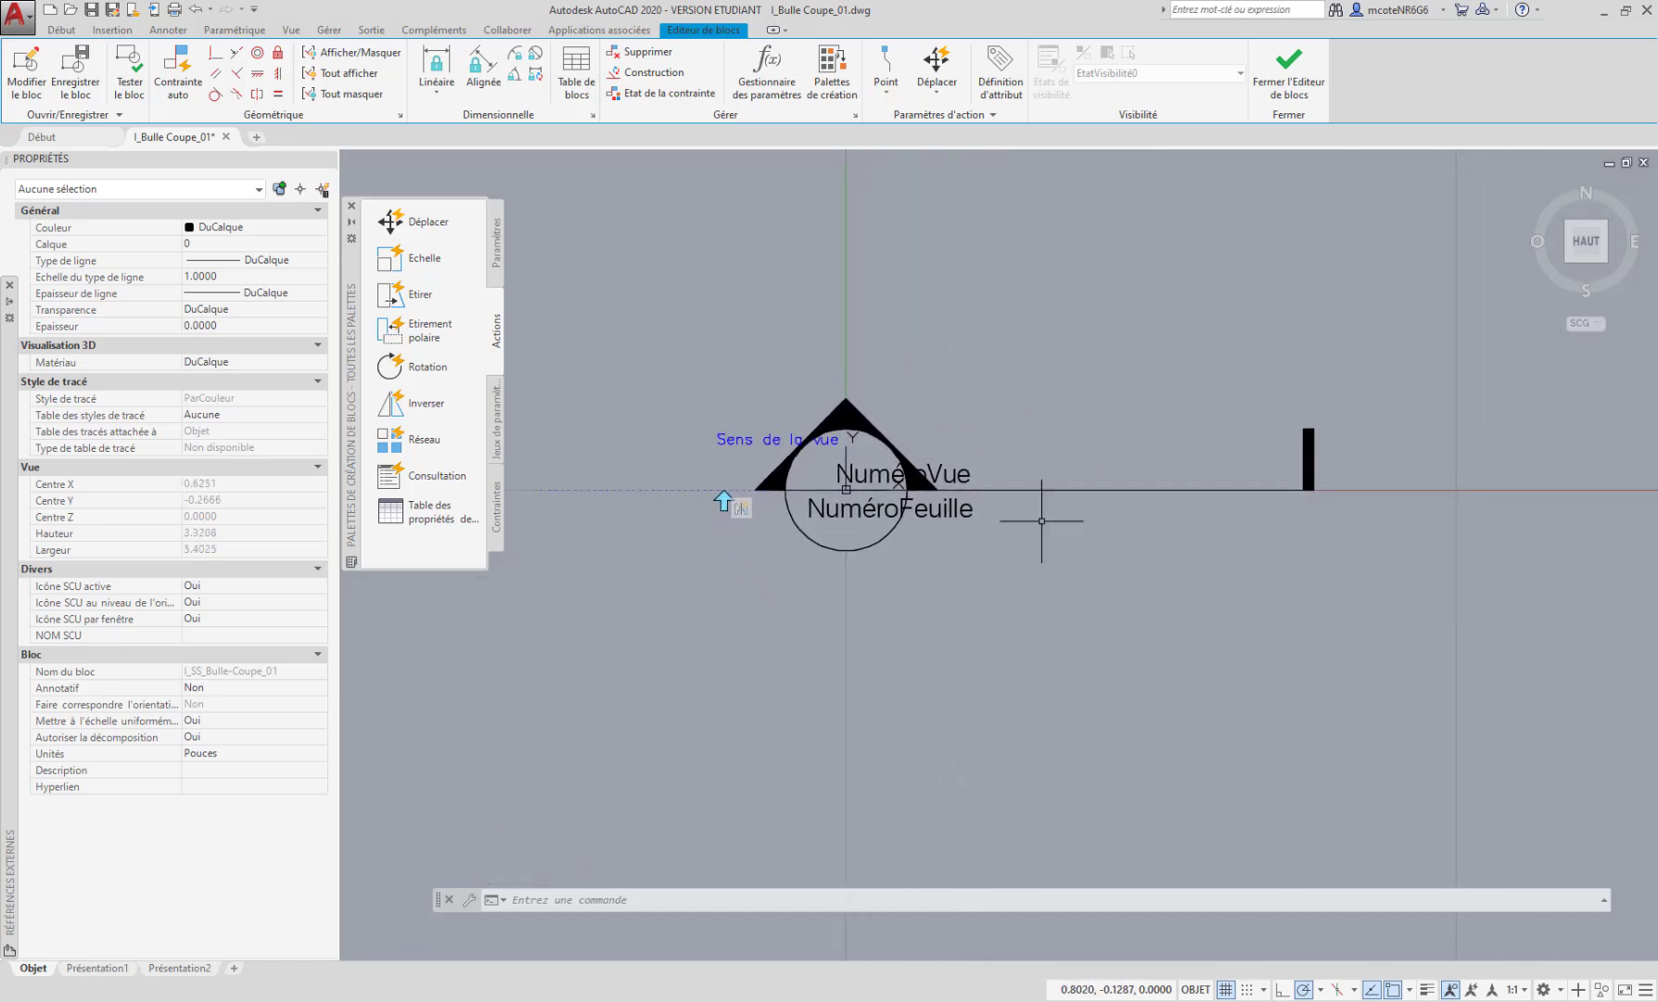
{"action": "middle_click_drag", "start_coordinate": [856, 572], "coordinate": [876, 572]}
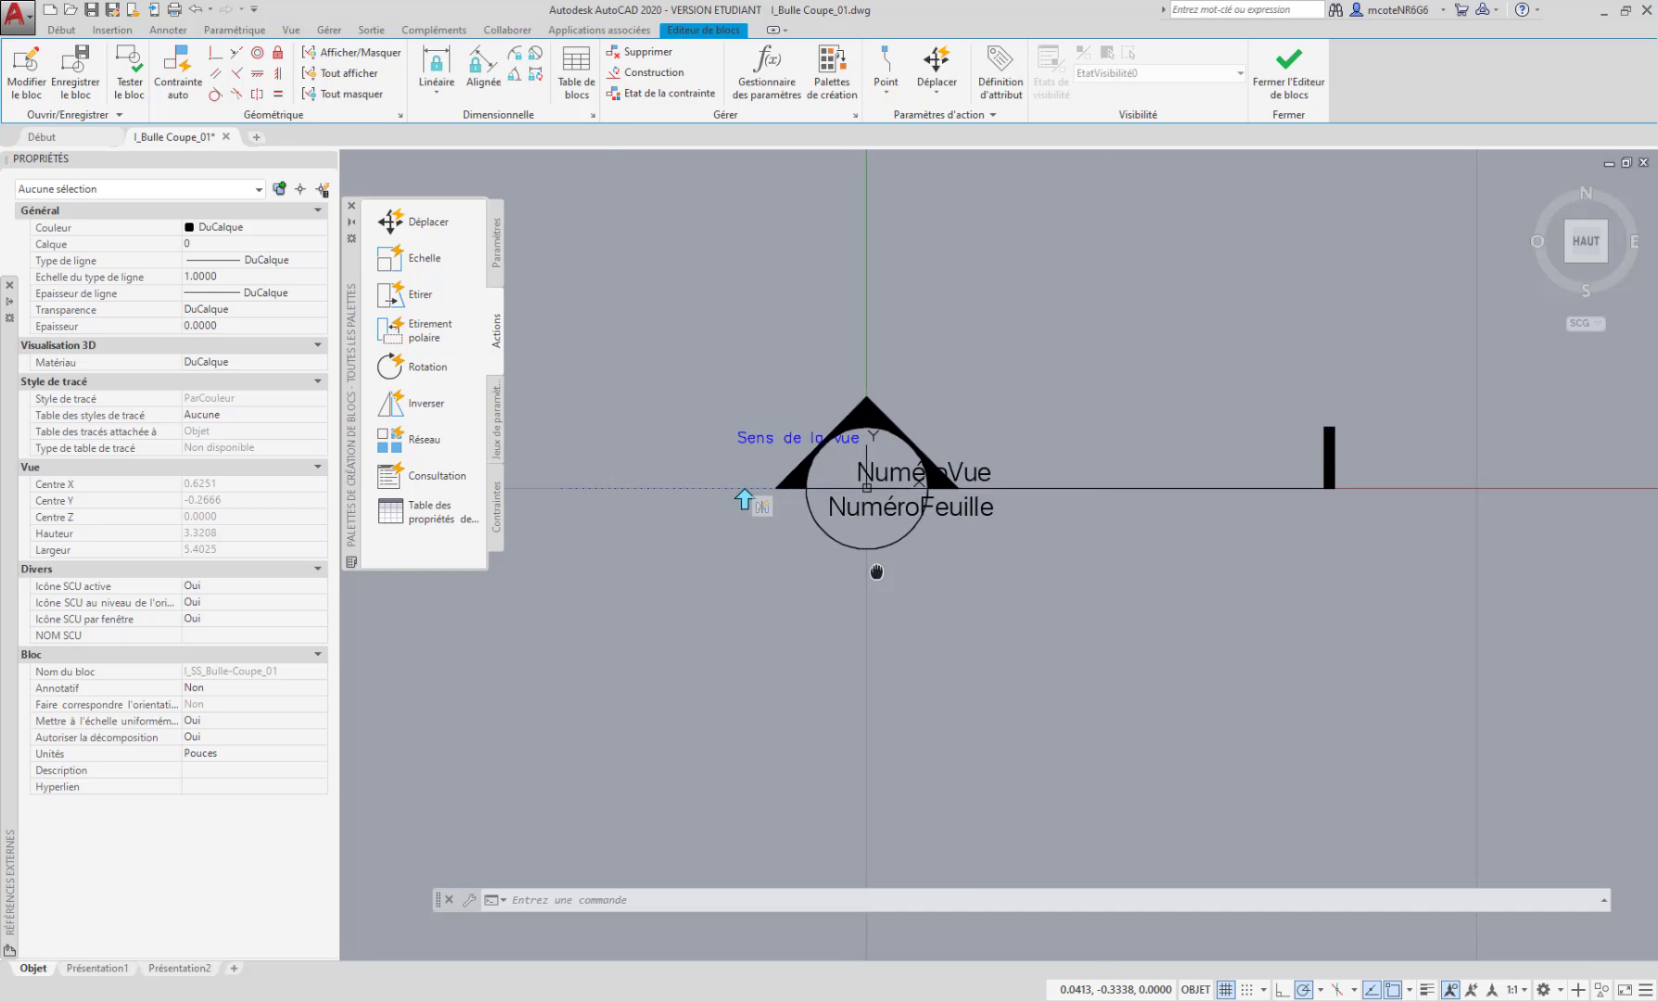
{"action": "left_click", "coordinate": [497, 234]}
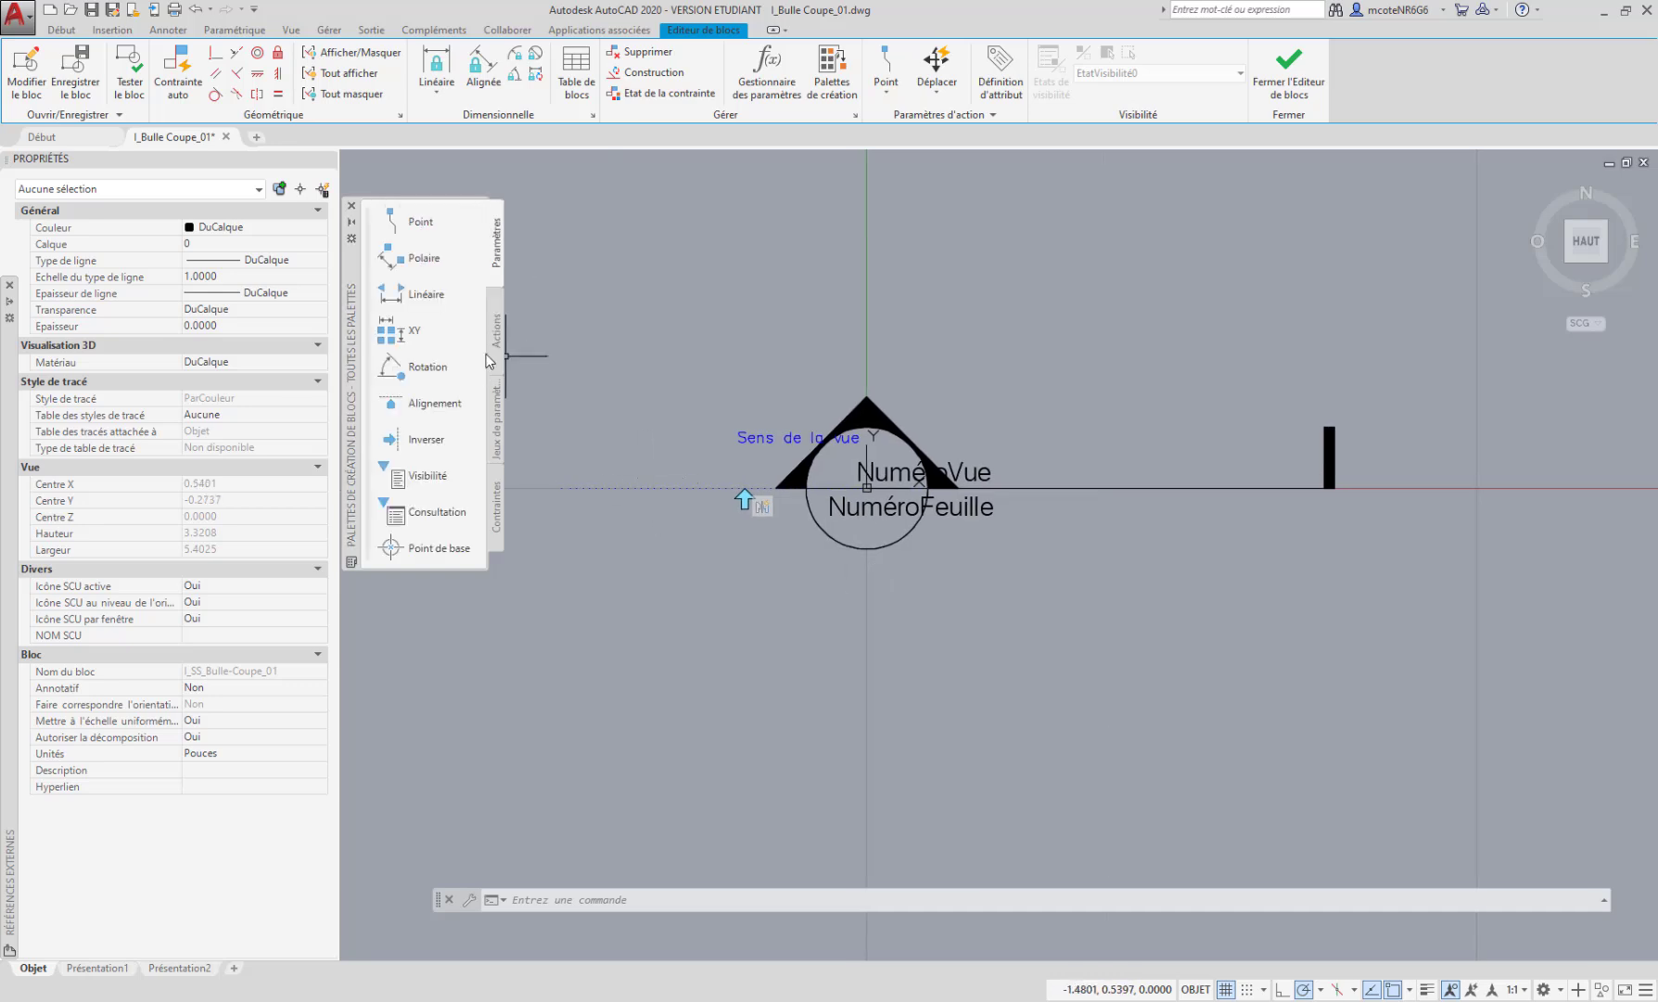
{"action": "left_click", "coordinate": [422, 368]}
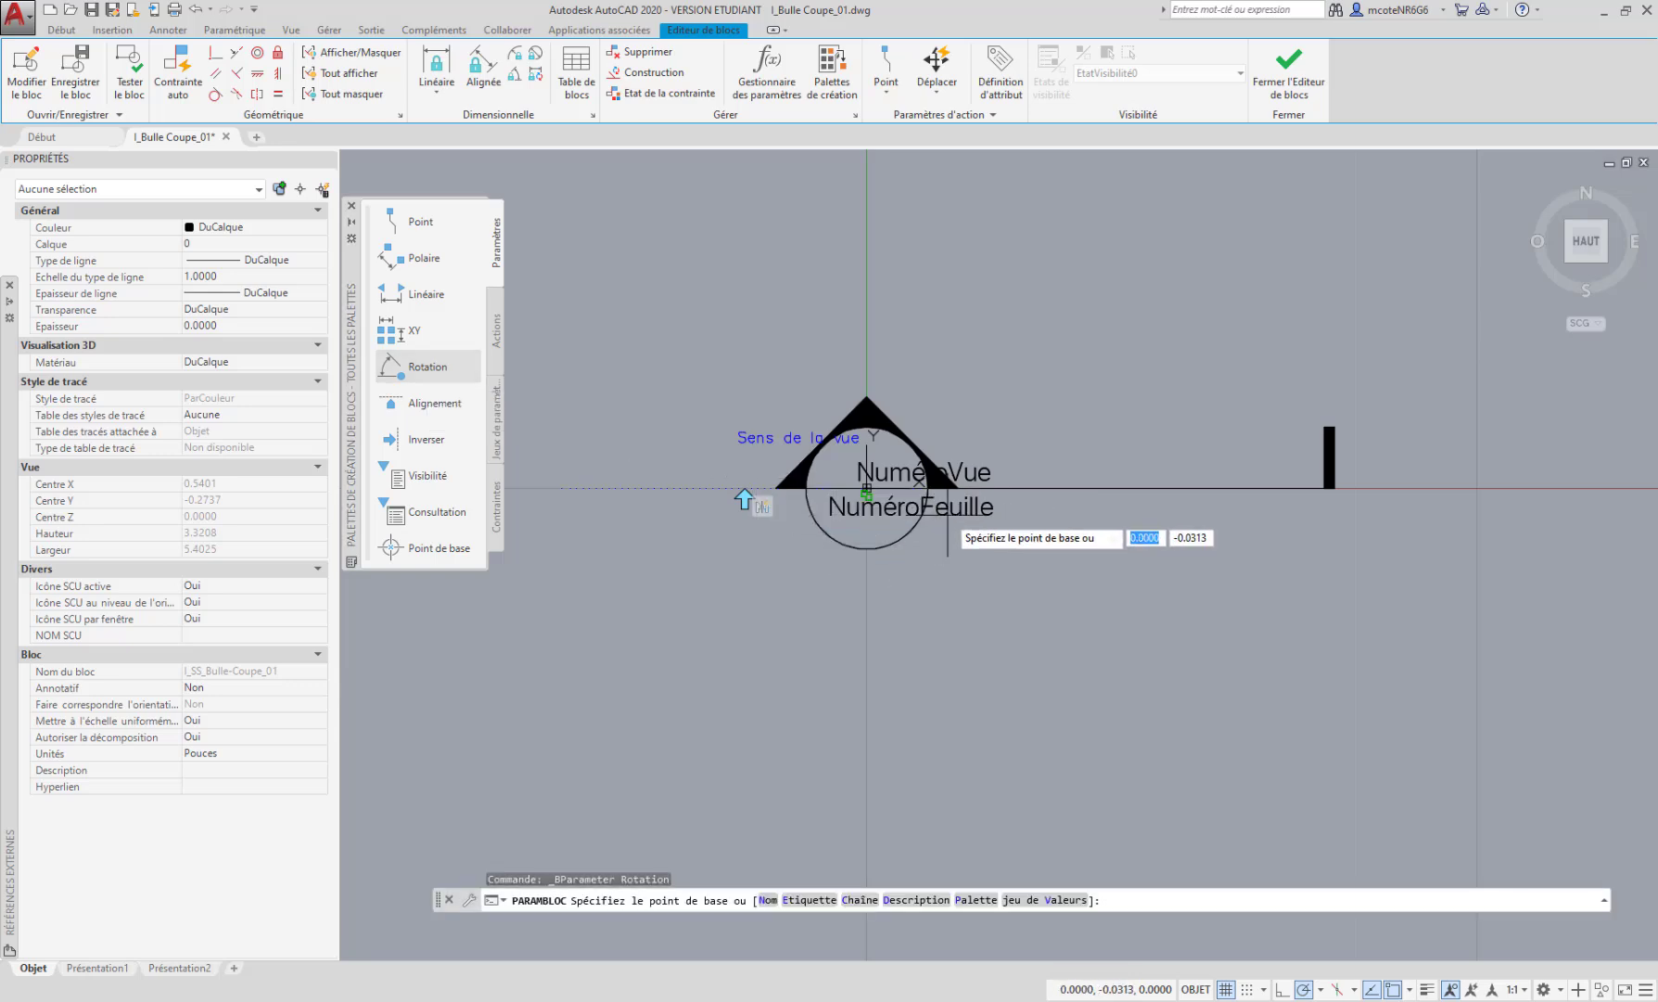
{"action": "scroll", "coordinate": [949, 512], "scroll_direction": "up", "scroll_amount": 2}
{"action": "middle_click_drag", "start_coordinate": [907, 554], "coordinate": [897, 587]}
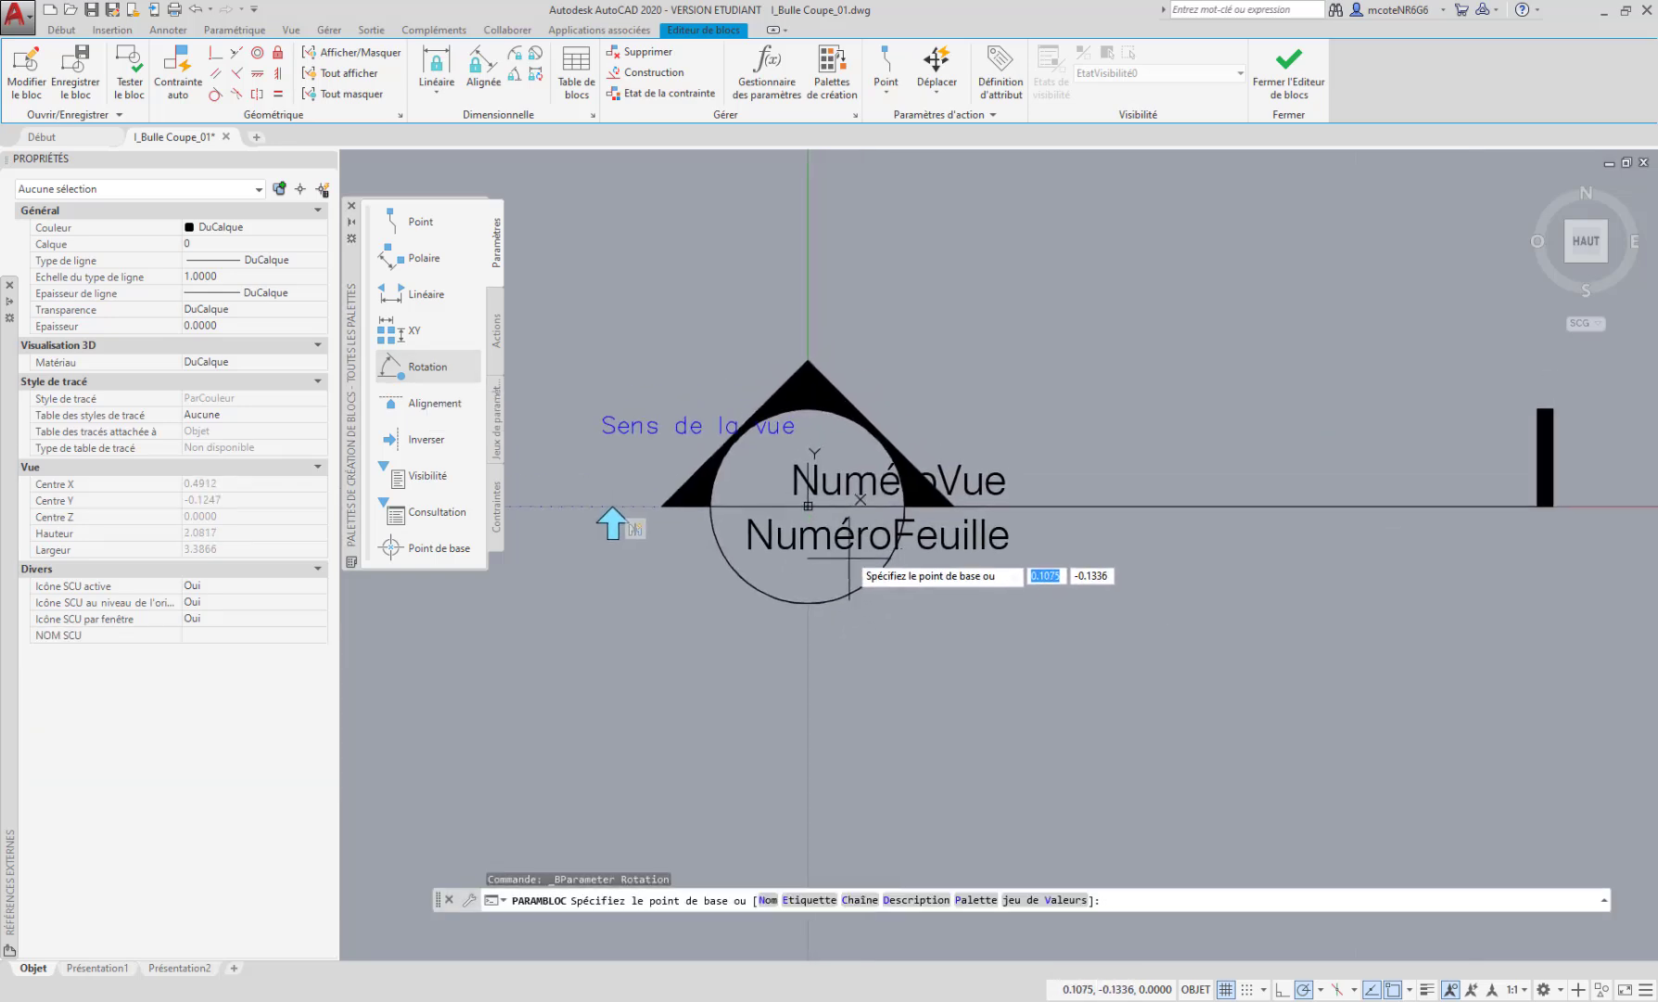
{"action": "left_click", "coordinate": [807, 506]}
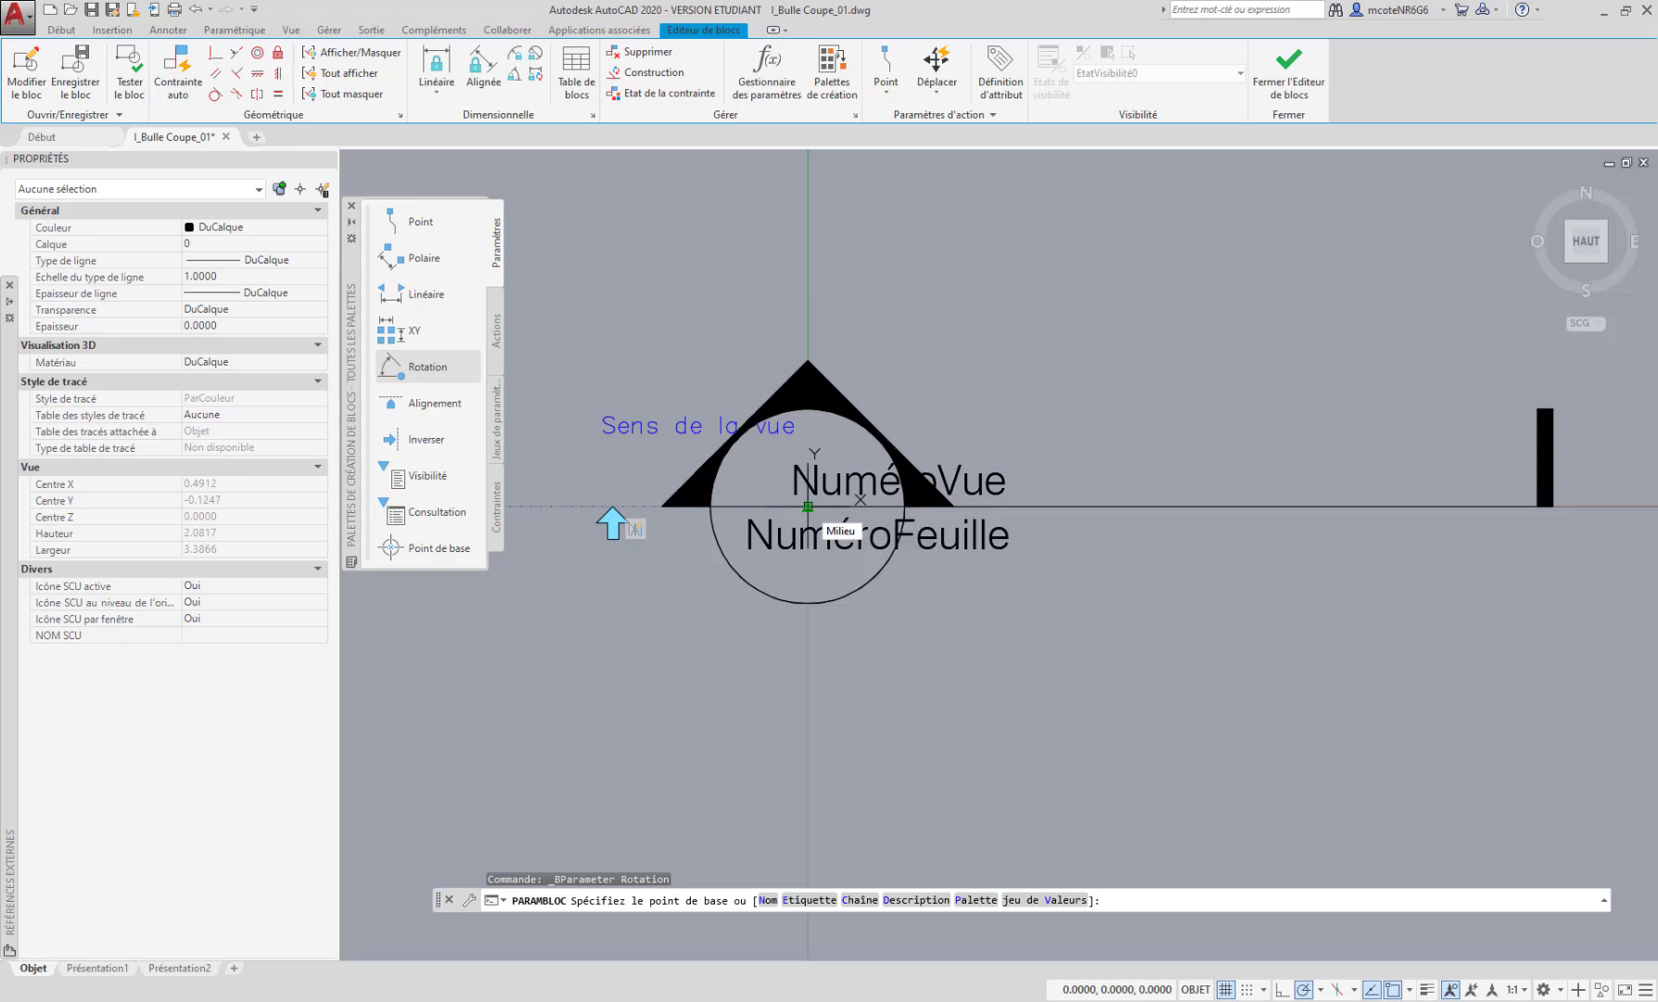
{"action": "left_click", "coordinate": [808, 506]}
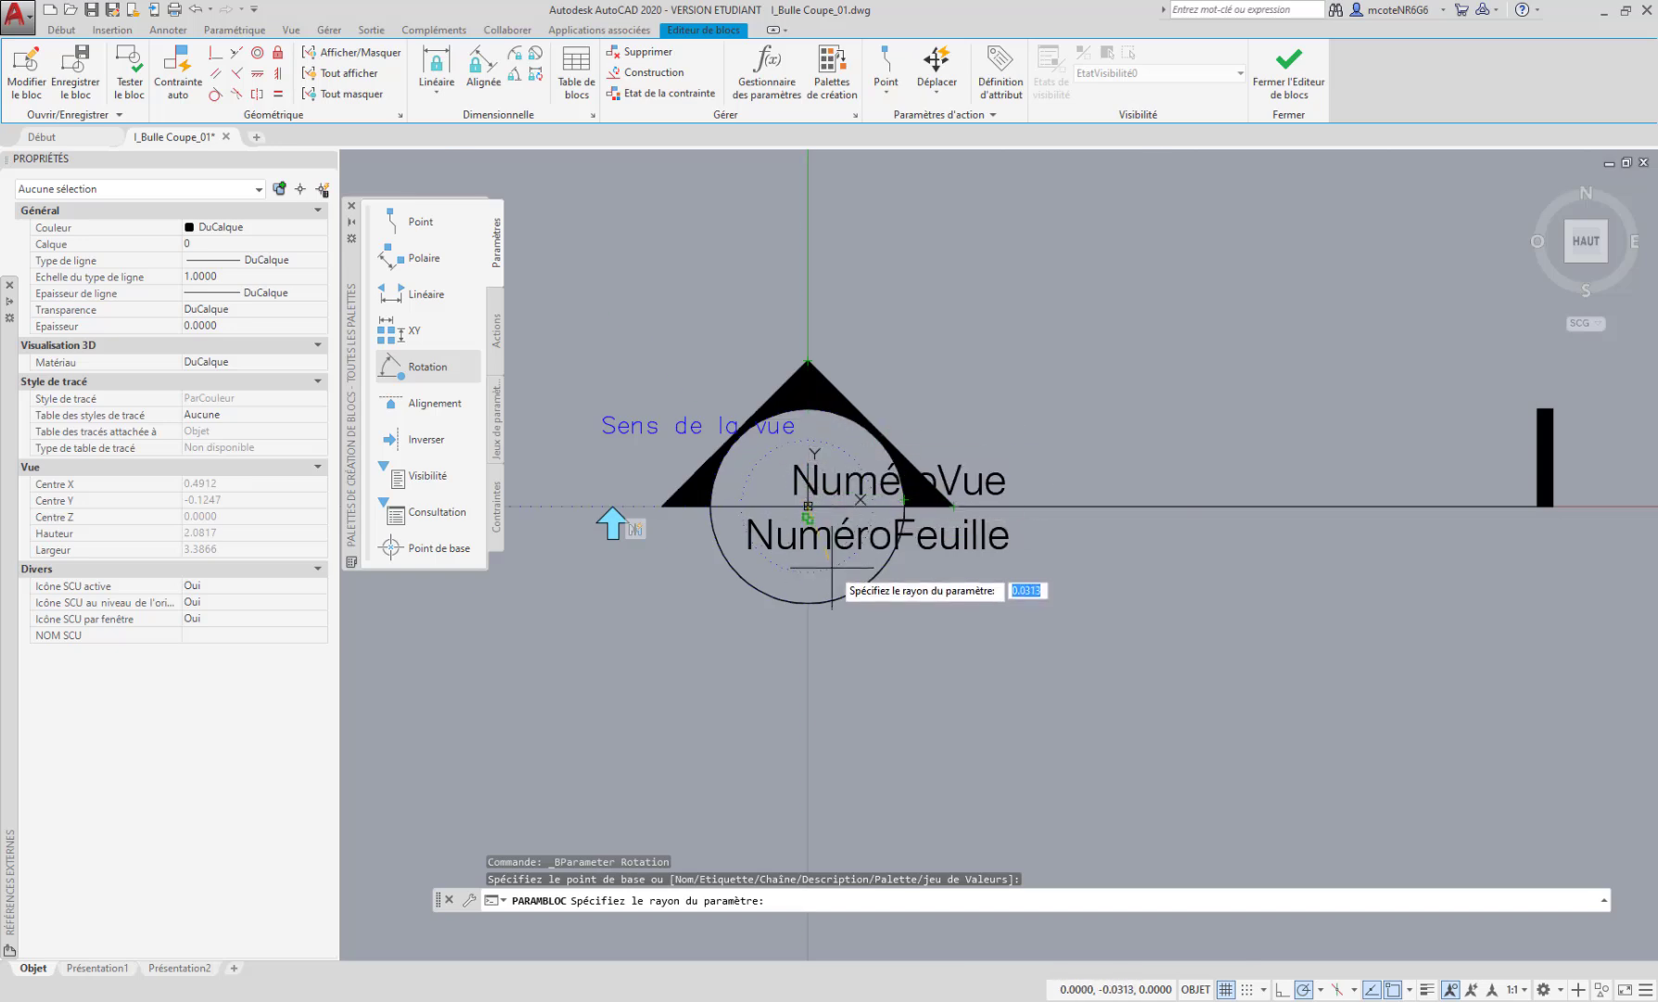
Give the rotation parameter a 0.5 radius and a 90° default angle, and place its label along the arc
{"action": "middle_click_drag", "start_coordinate": [832, 568], "coordinate": [847, 575]}
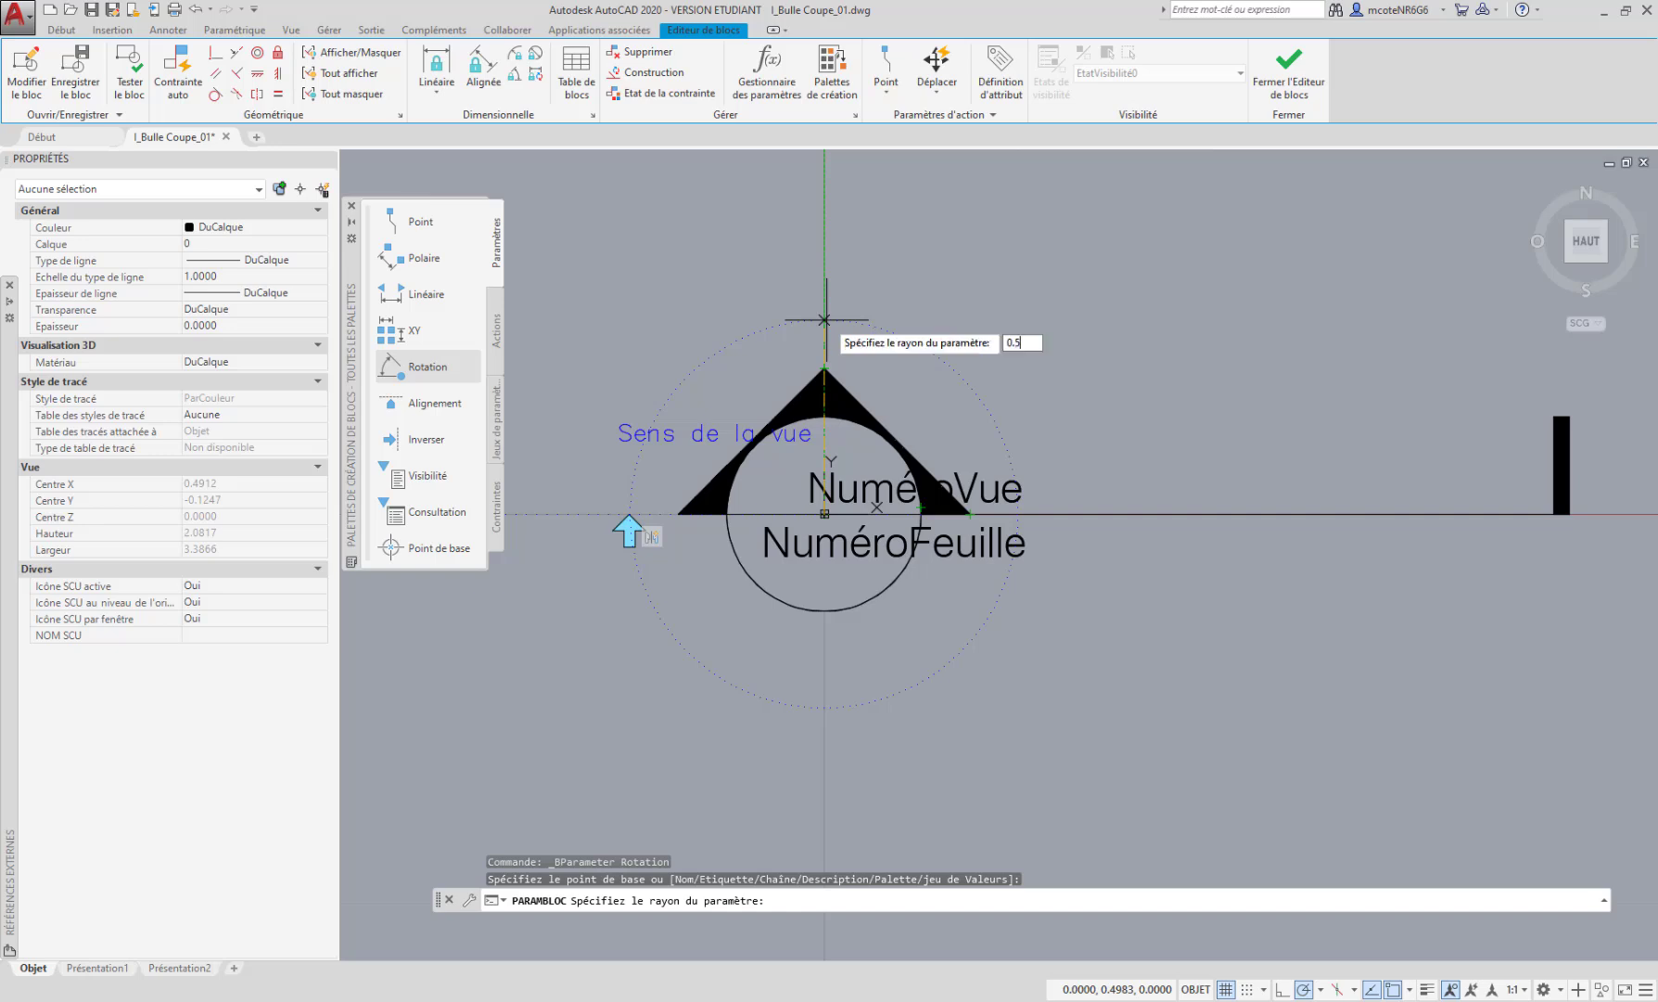
{"action": "key", "text": "Return"}
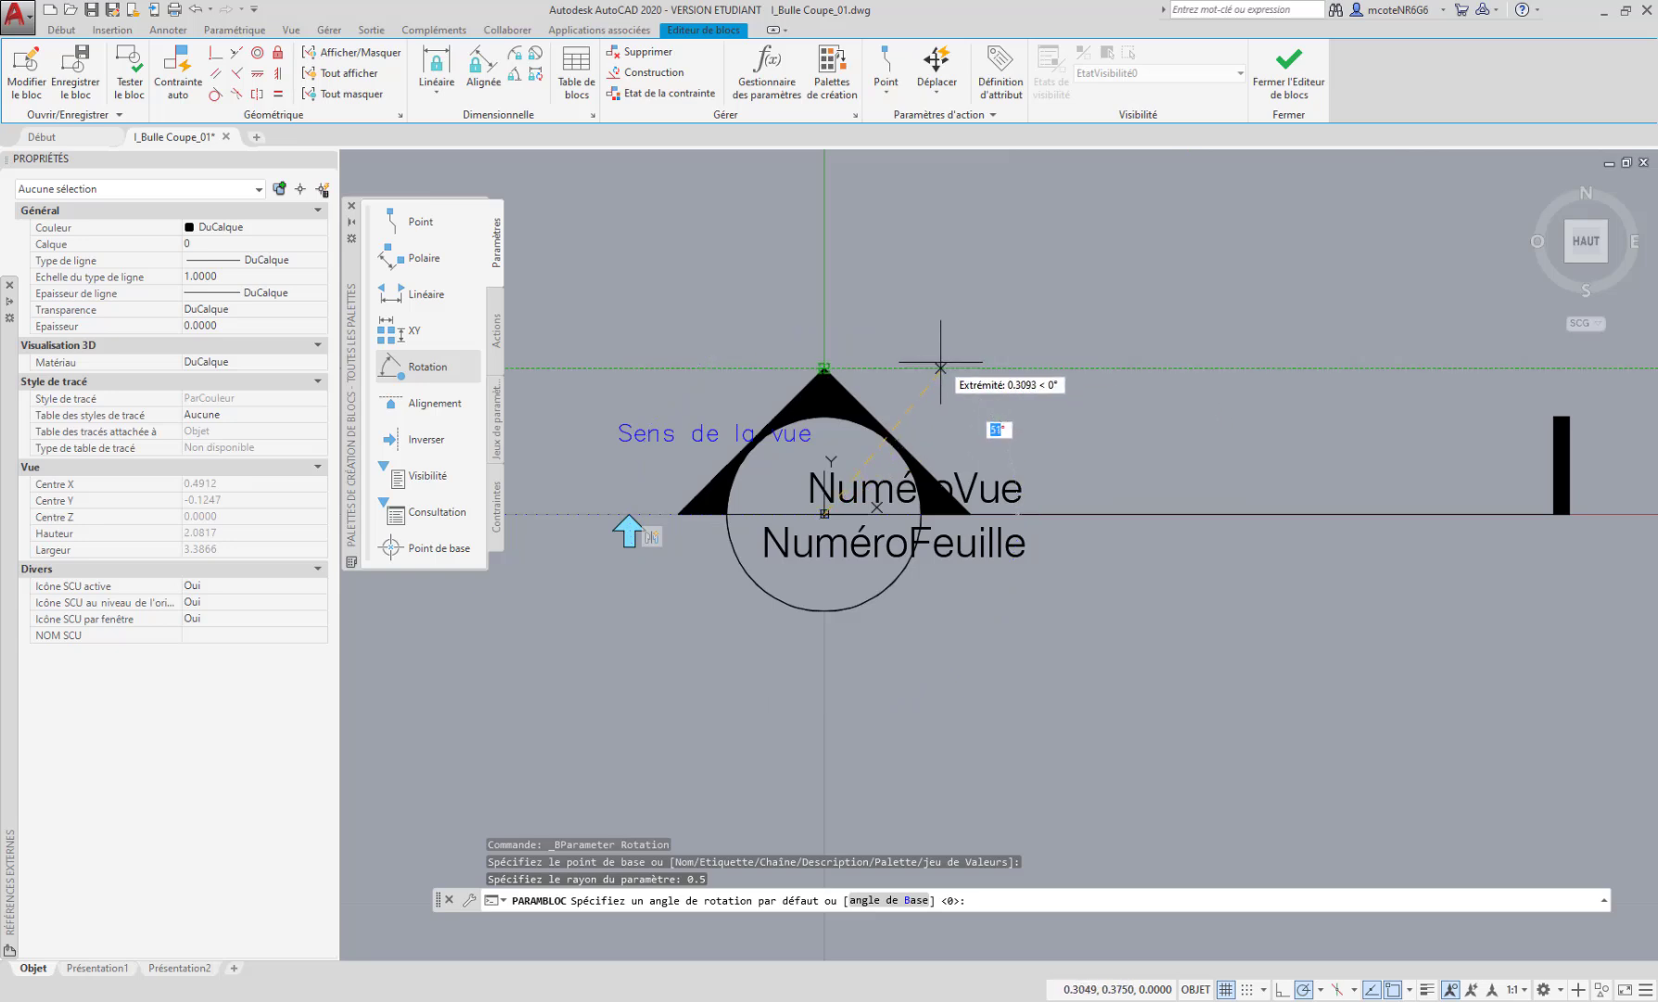
{"action": "left_click", "coordinate": [824, 320]}
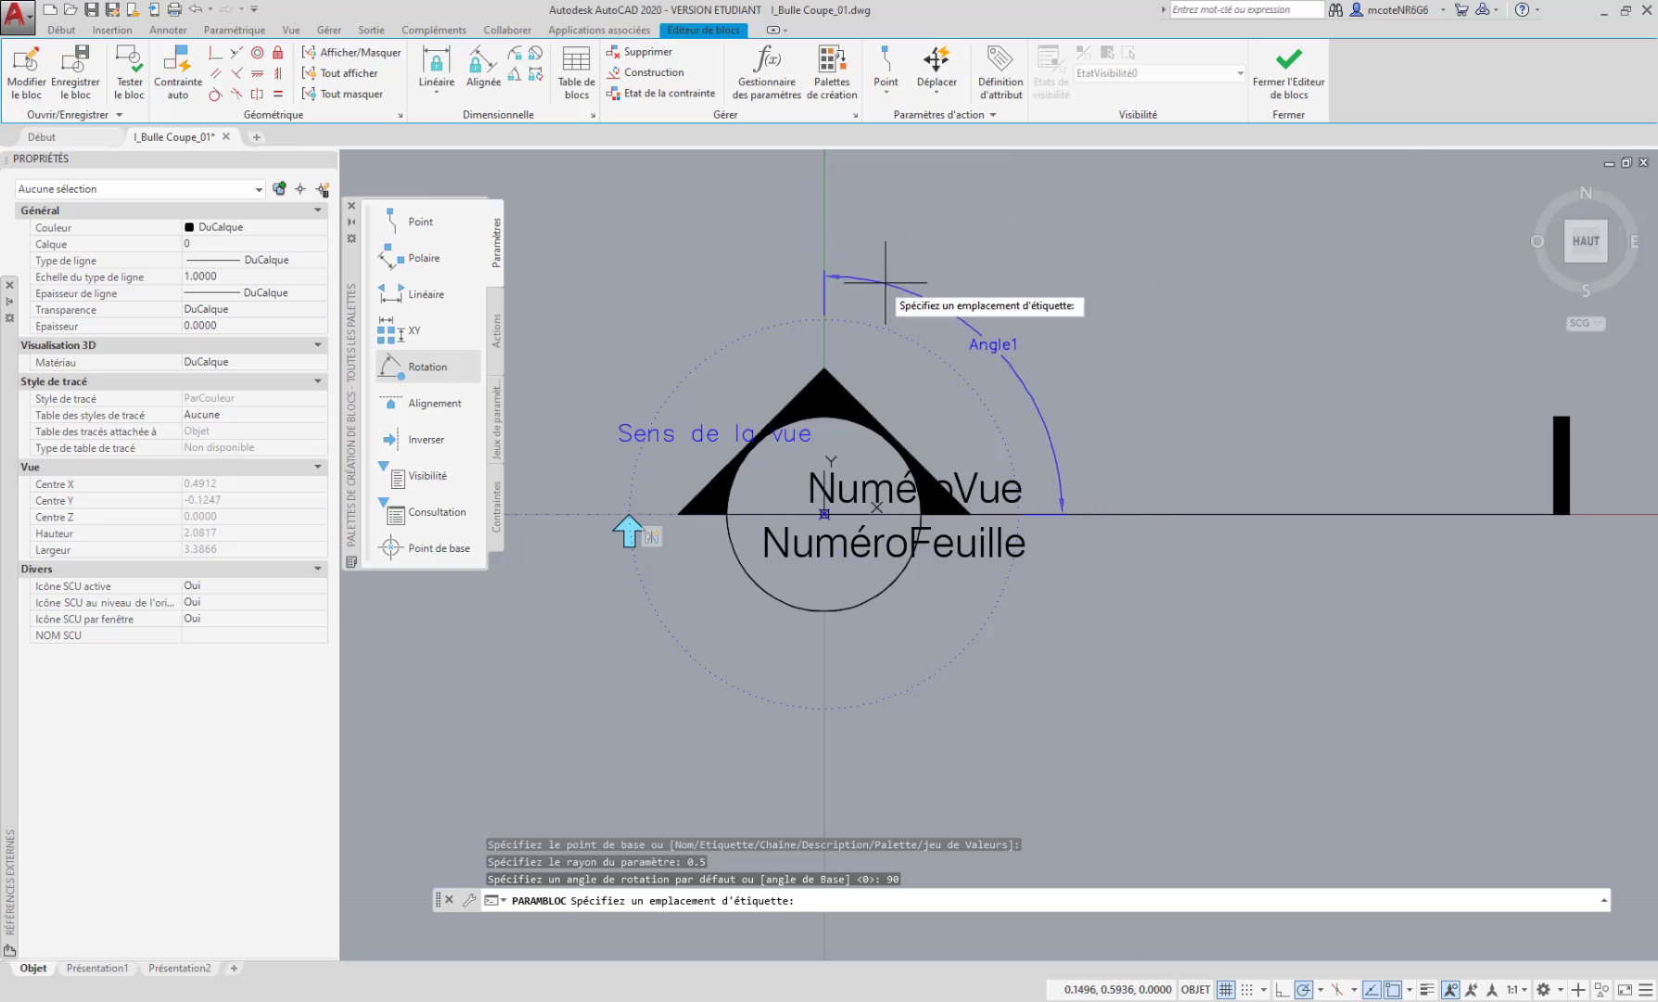
{"action": "left_click", "coordinate": [897, 275]}
{"action": "middle_click_drag", "start_coordinate": [921, 651], "coordinate": [941, 667]}
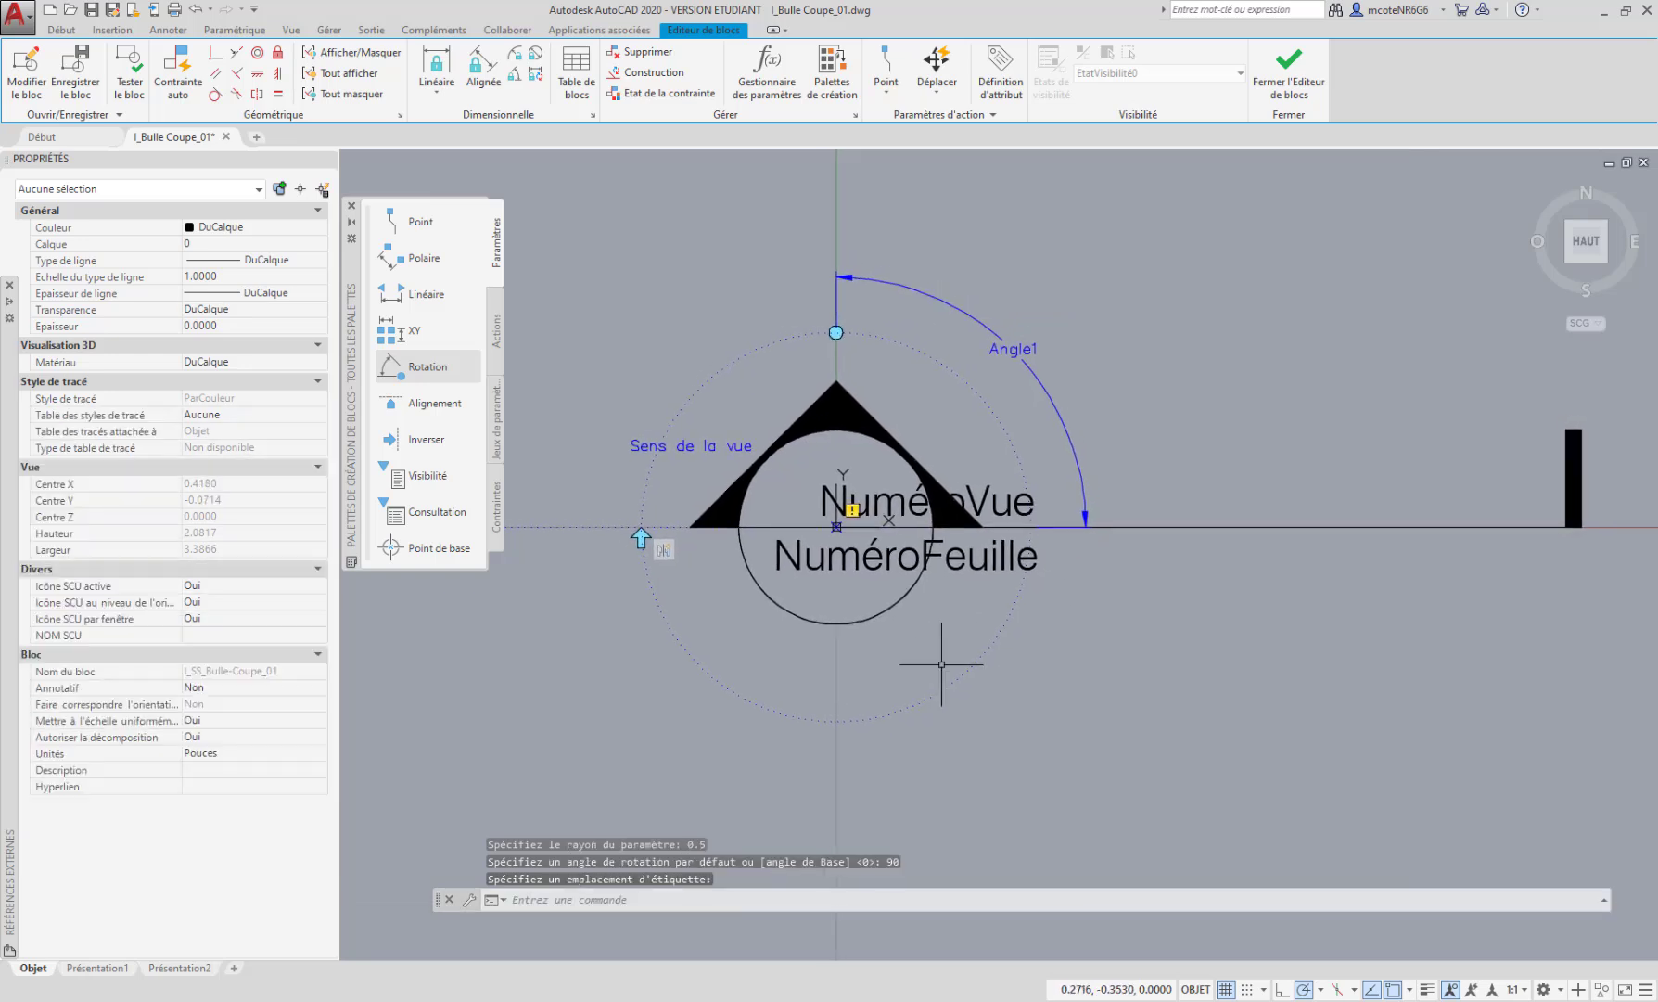
{"action": "middle_click_drag", "start_coordinate": [902, 577], "coordinate": [880, 590]}
{"action": "key", "text": "Escape"}
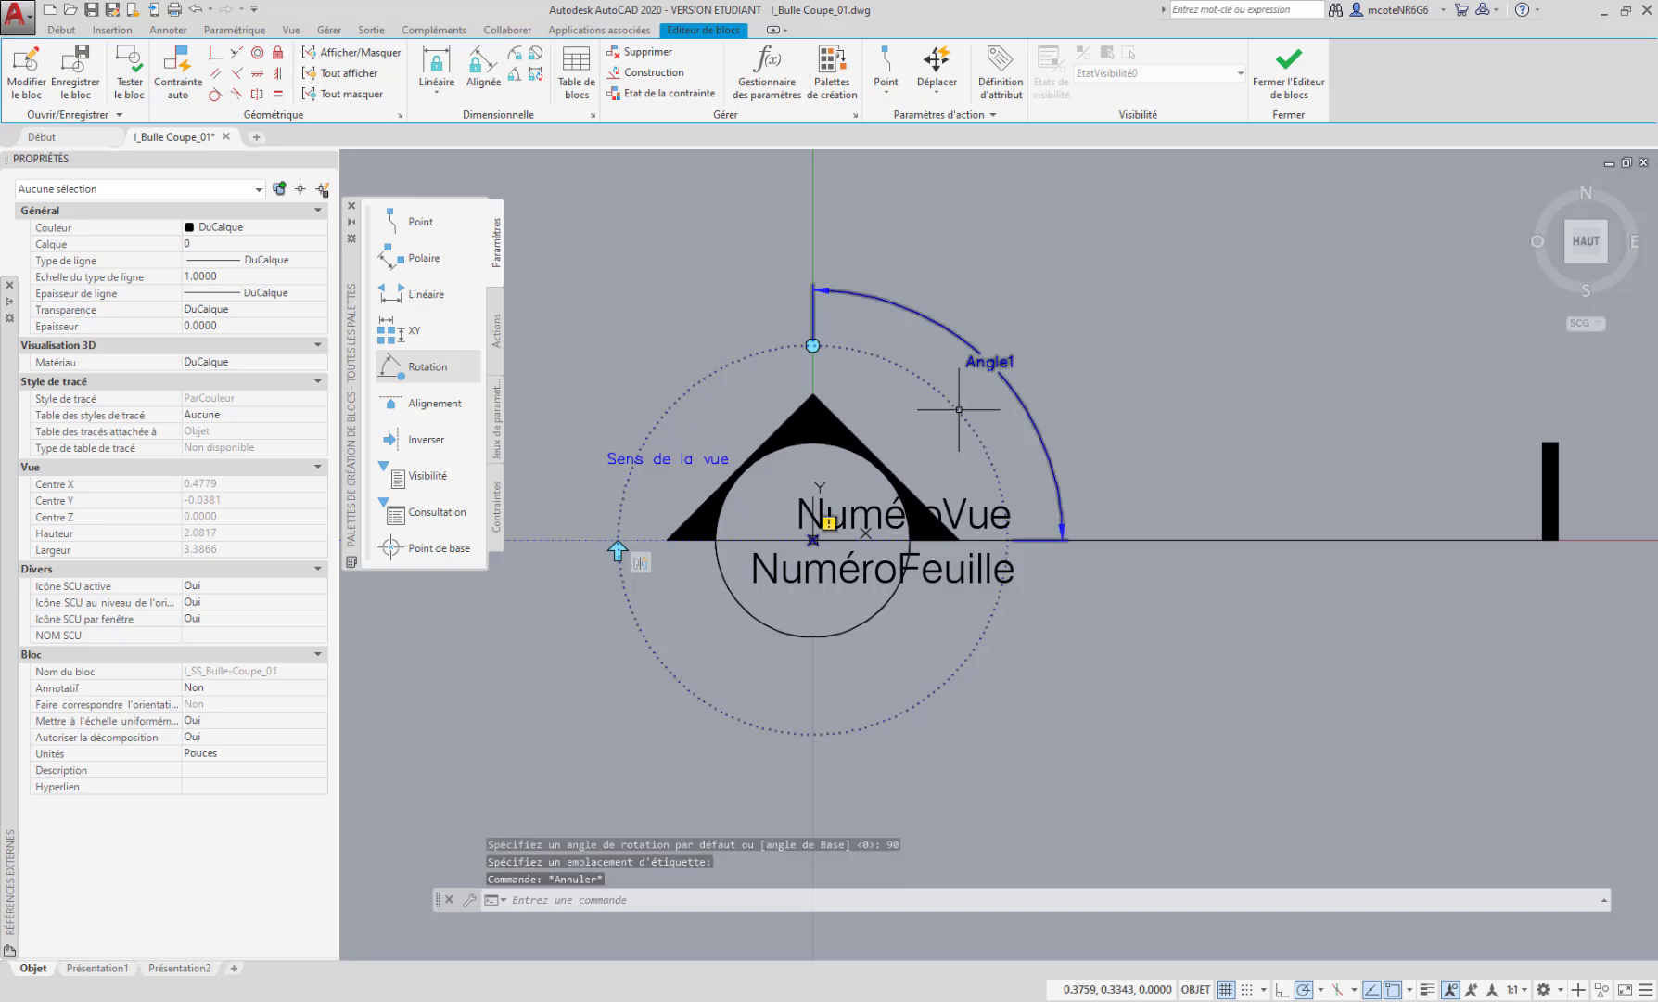
{"action": "left_click", "coordinate": [959, 409]}
{"action": "middle_click_drag", "start_coordinate": [923, 750], "coordinate": [901, 752]}
{"action": "key", "text": "Escape"}
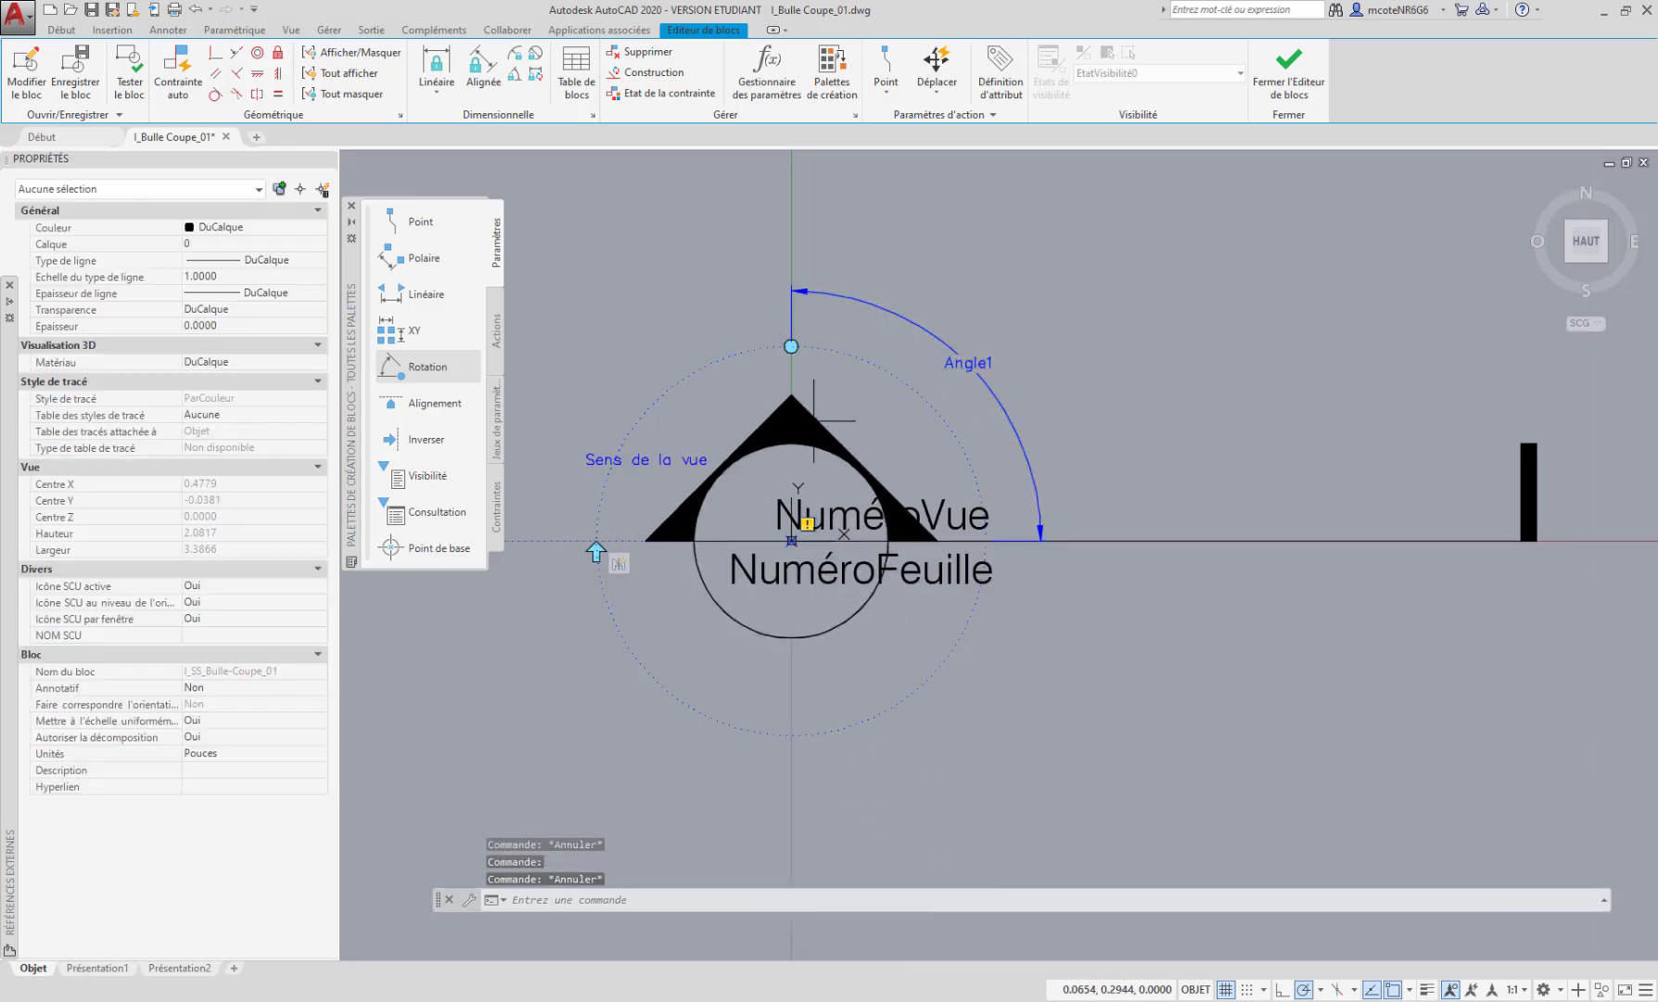
{"action": "middle_click_drag", "start_coordinate": [855, 371], "coordinate": [859, 370]}
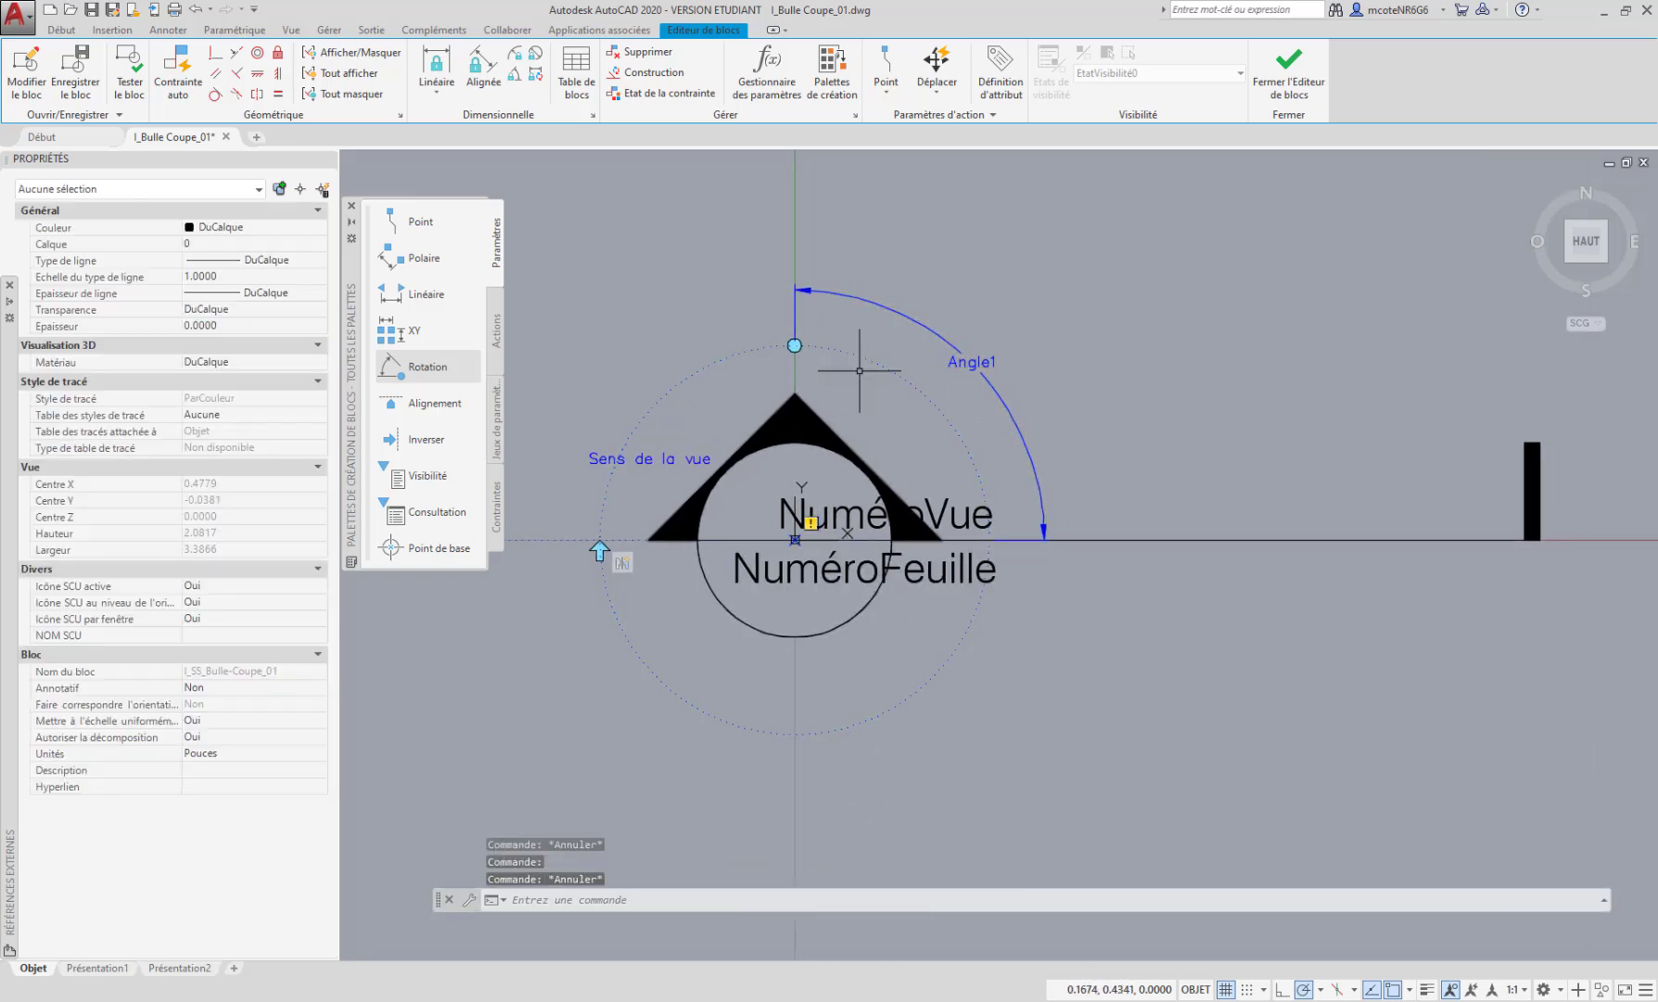
{"action": "left_click", "coordinate": [862, 356]}
{"action": "key", "text": "Escape"}
{"action": "scroll", "coordinate": [894, 463], "scroll_direction": "down", "scroll_amount": 1}
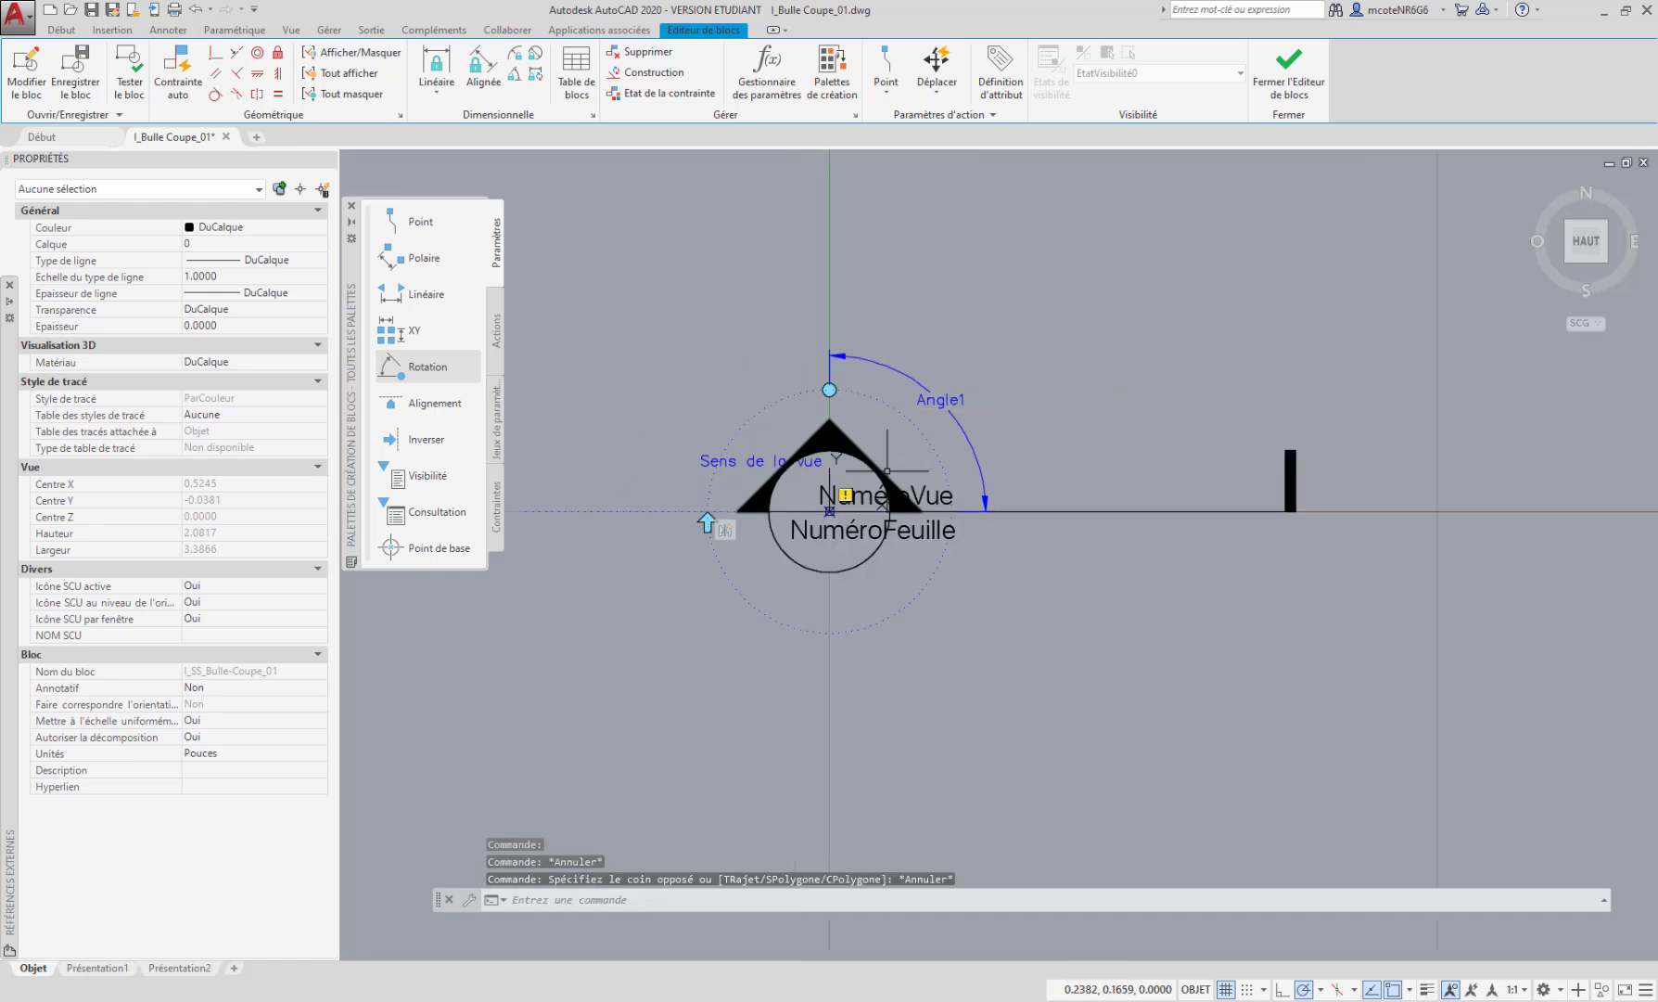
{"action": "mouse_move", "coordinate": [896, 461]}
{"action": "middle_mouse_down"}
{"action": "mouse_move", "coordinate": [913, 464]}
{"action": "mouse_move", "coordinate": [882, 478]}
{"action": "middle_mouse_up"}
{"action": "scroll", "coordinate": [913, 463], "scroll_direction": "up", "scroll_amount": 1}
Start a rotation action and assign it to the bubble's rotation parameter
{"action": "left_click", "coordinate": [498, 332]}
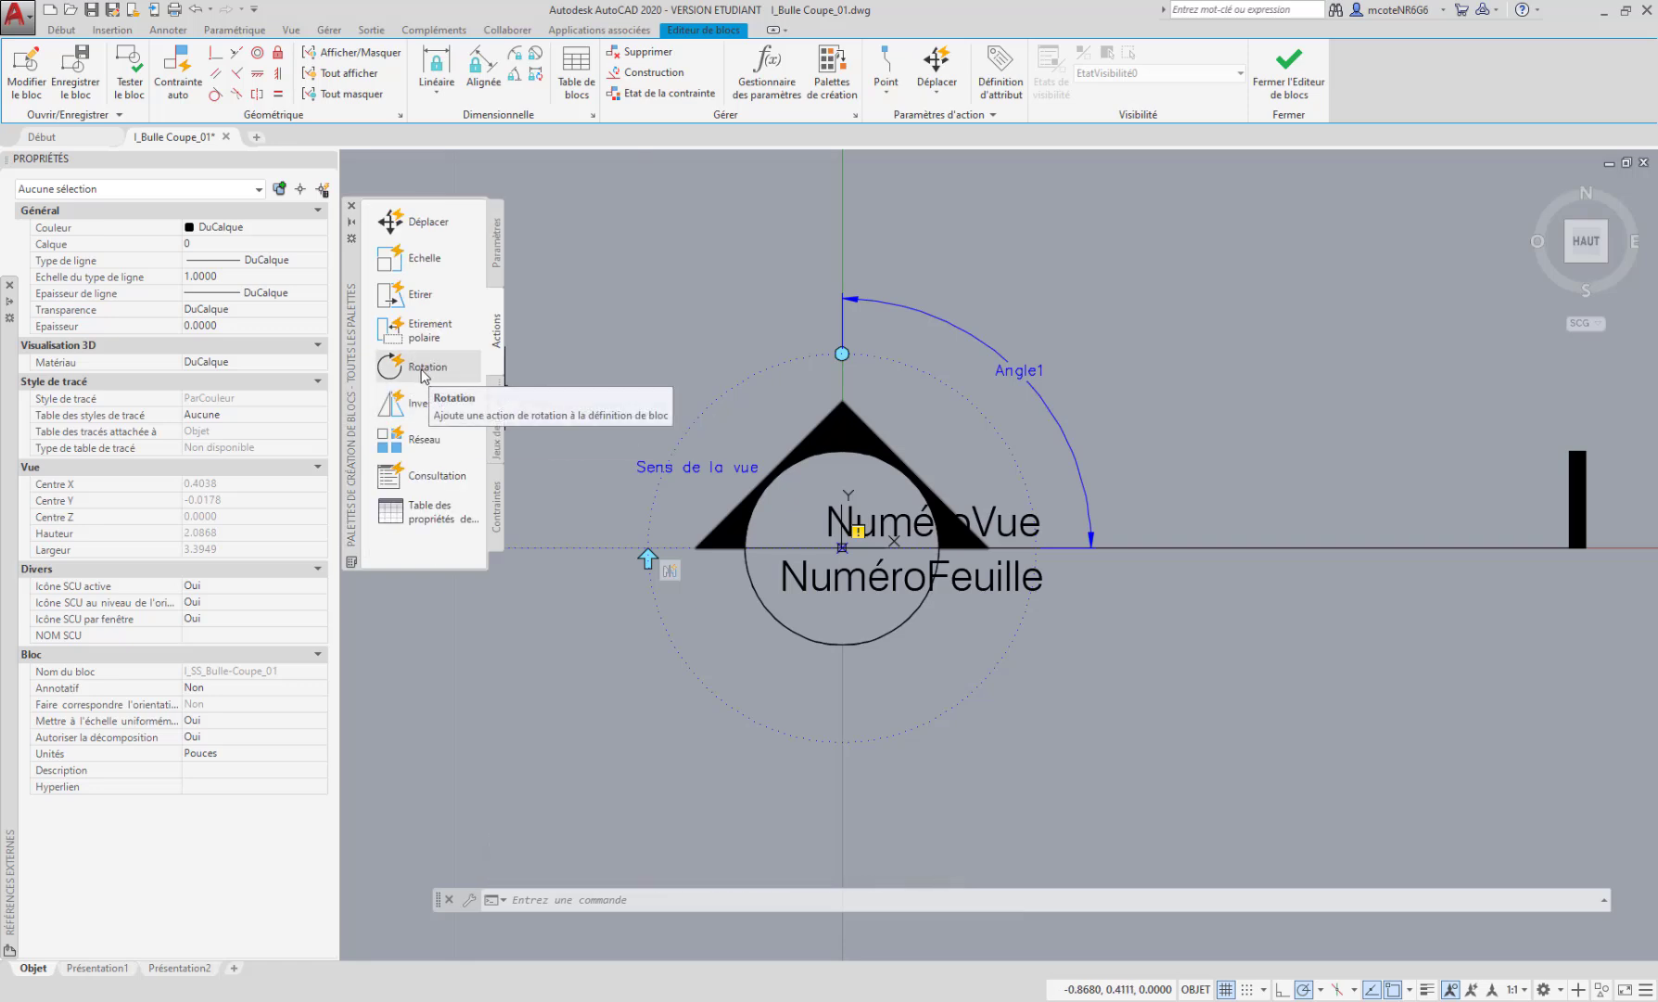
{"action": "left_click", "coordinate": [419, 369]}
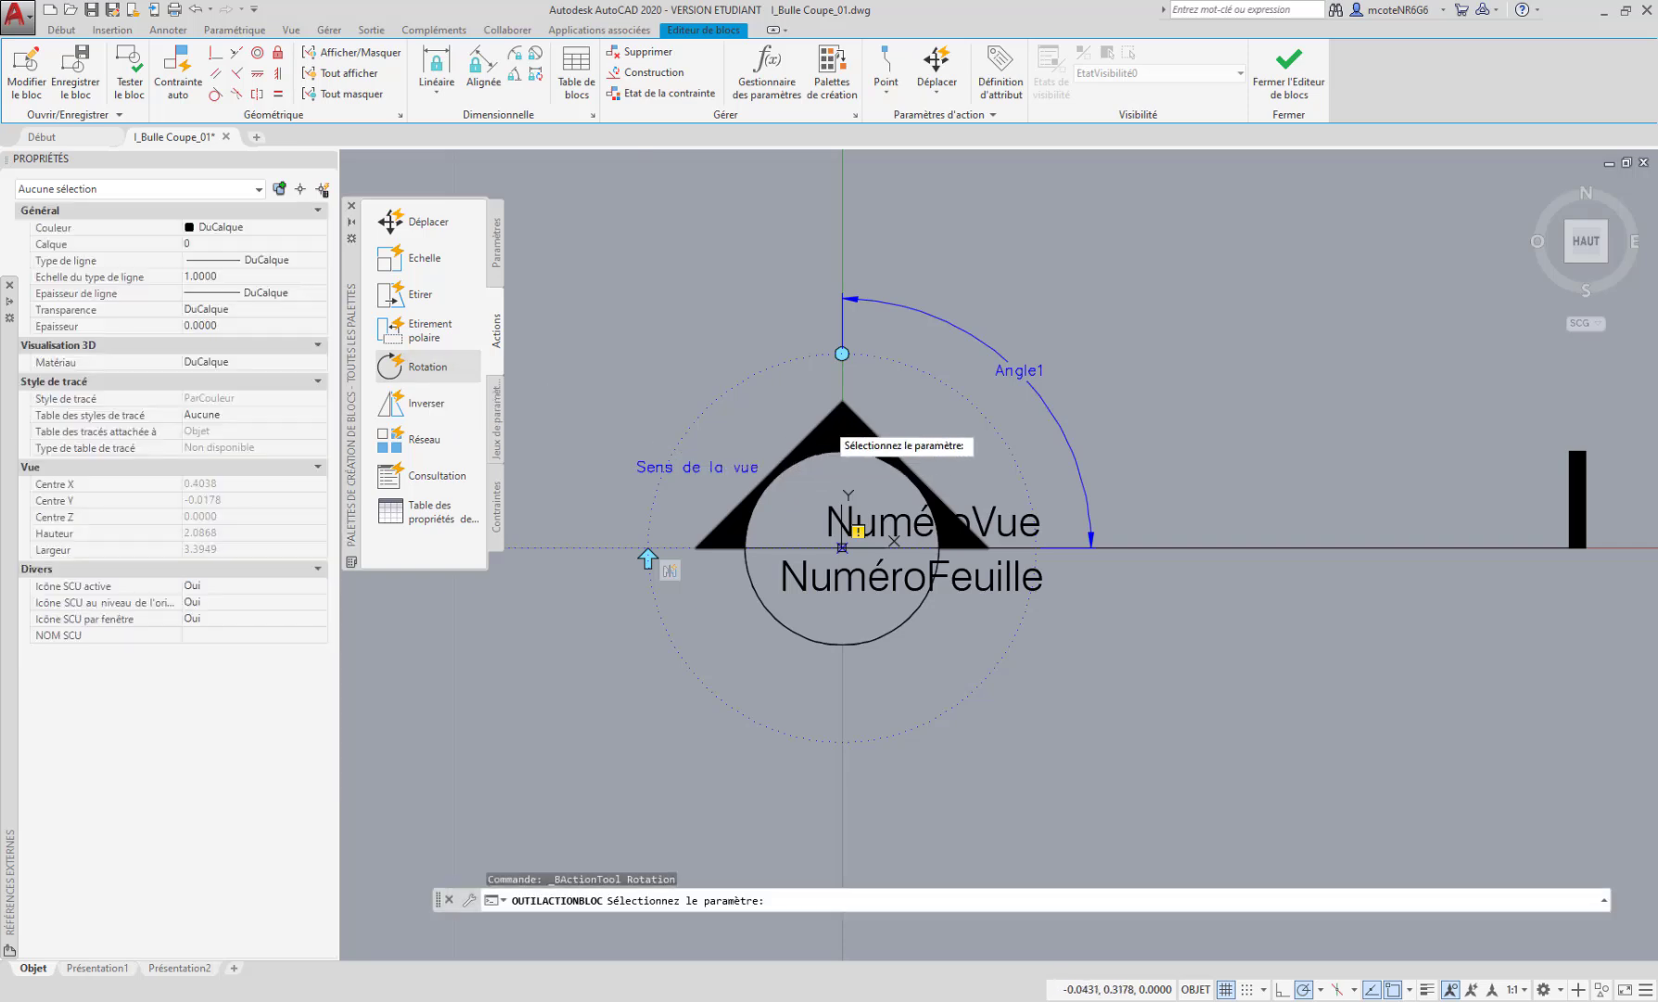
{"action": "middle_click_drag", "start_coordinate": [834, 429], "coordinate": [786, 434]}
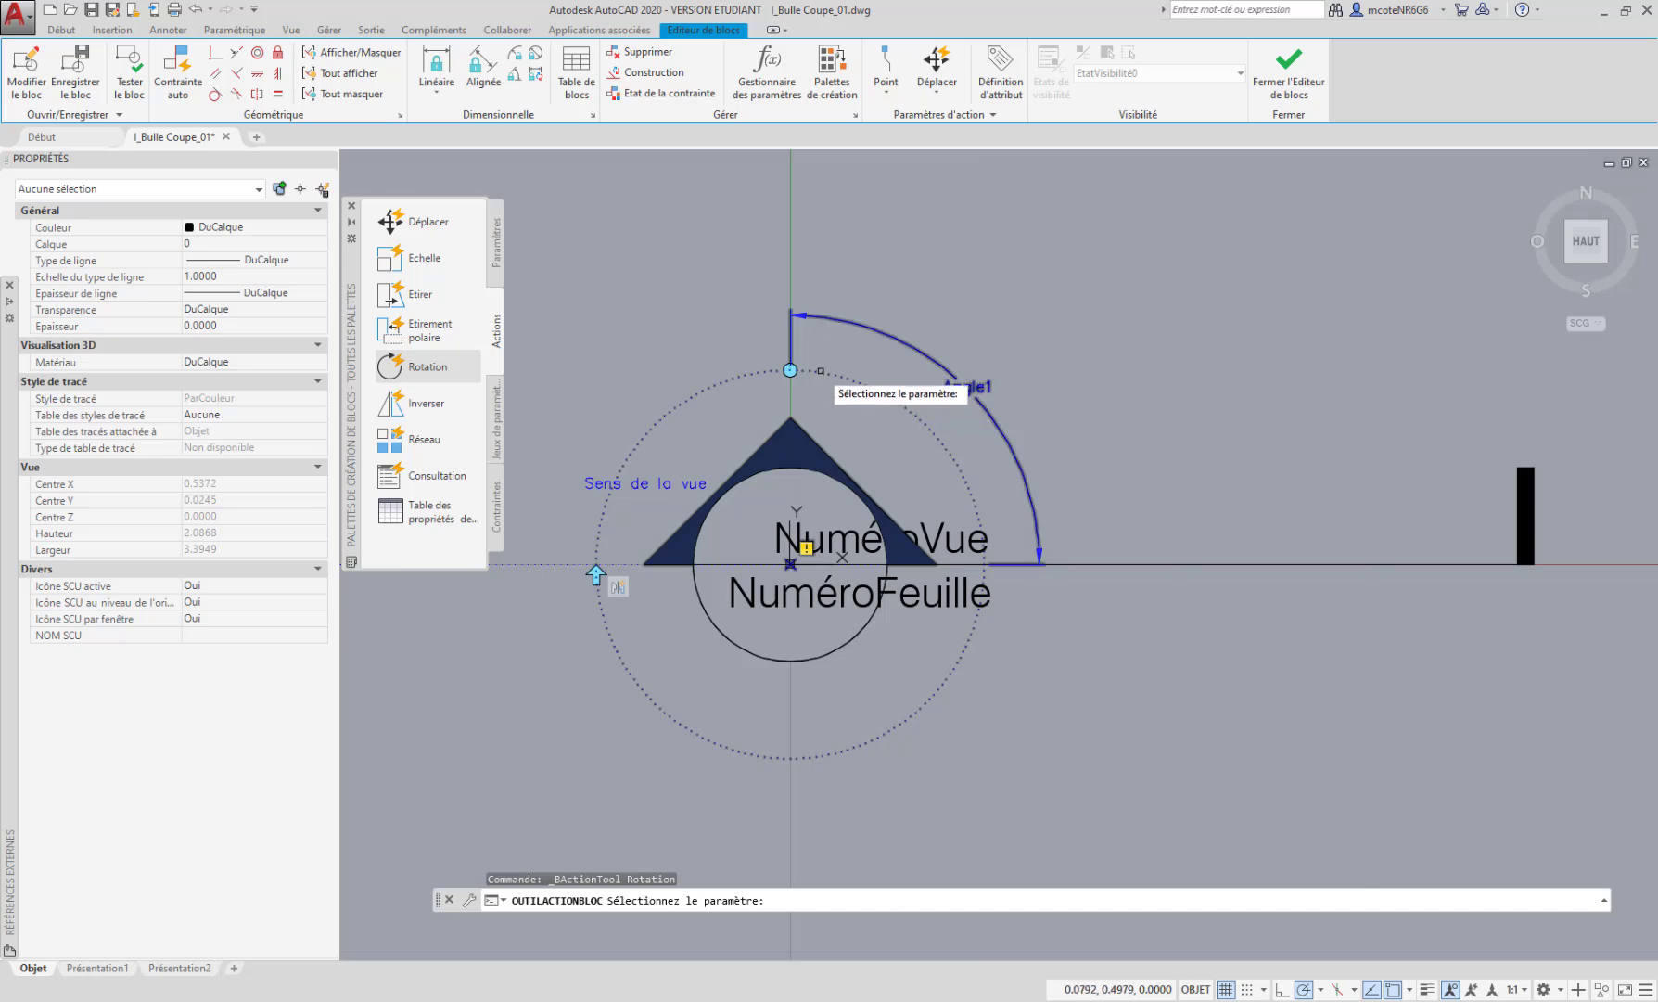
{"action": "left_click", "coordinate": [820, 370]}
Add the arrow's fill and outline and the horizontal section line to the rotation action's selection set
{"action": "middle_click_drag", "start_coordinate": [887, 512], "coordinate": [885, 471]}
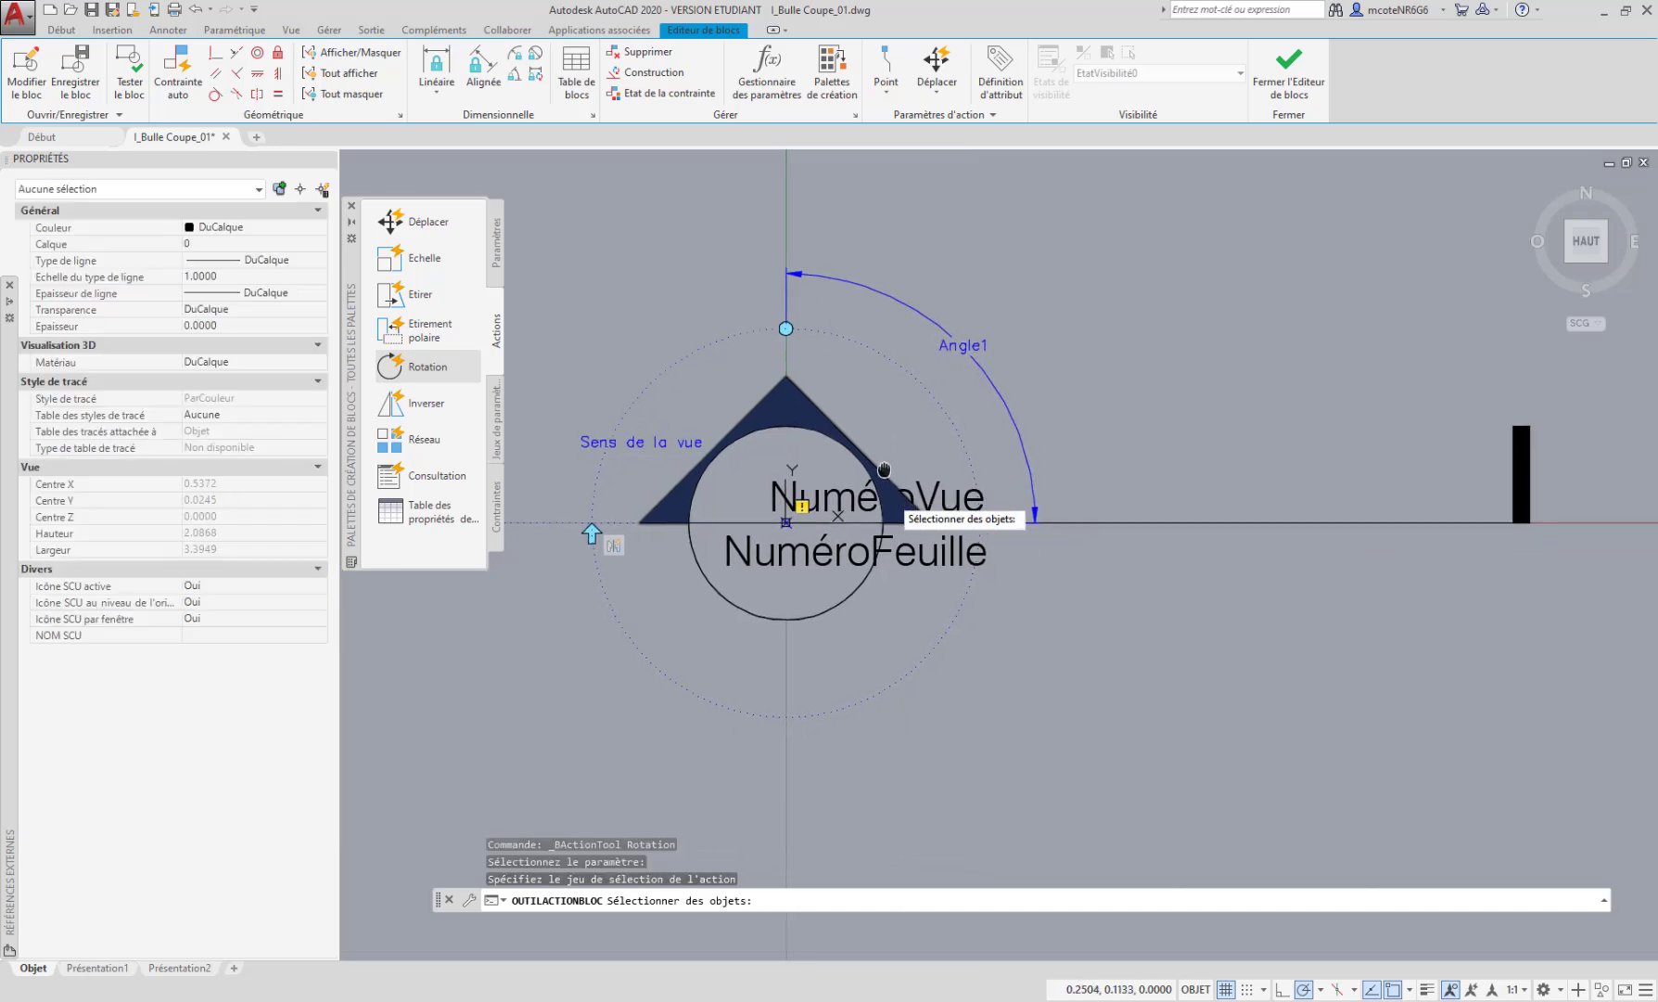
{"action": "middle_click_drag", "start_coordinate": [903, 596], "coordinate": [918, 590]}
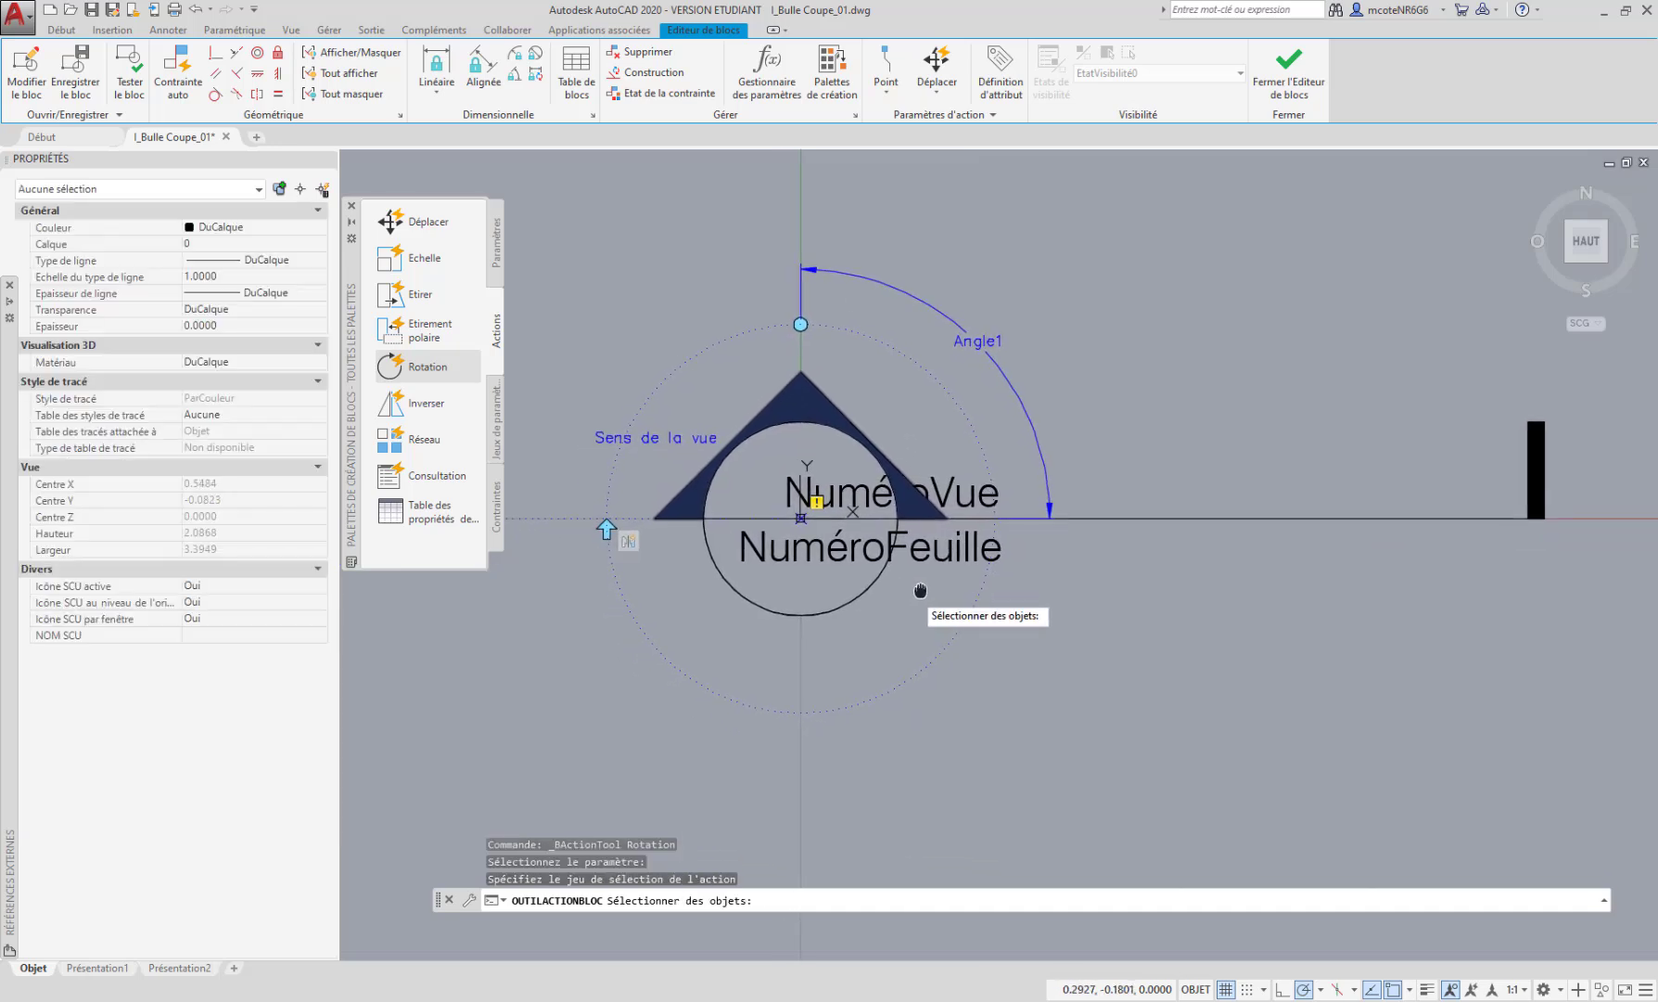
{"action": "left_click", "coordinate": [825, 391]}
{"action": "left_click", "coordinate": [887, 458]}
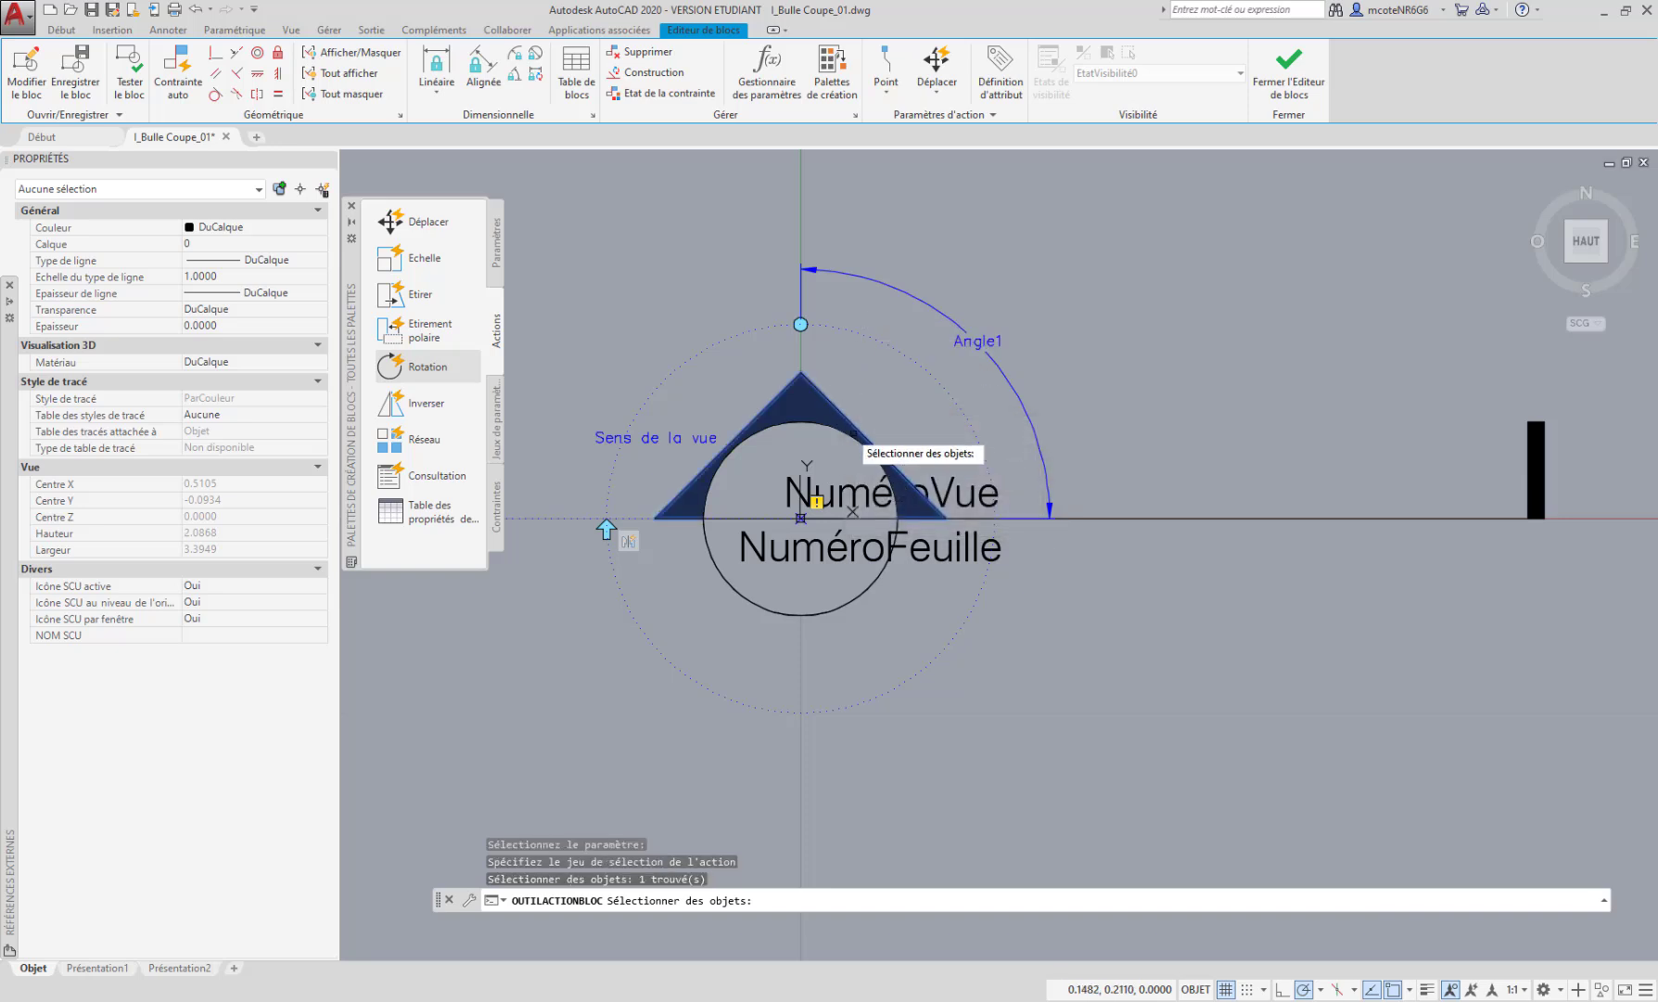
{"action": "left_click", "coordinate": [819, 400]}
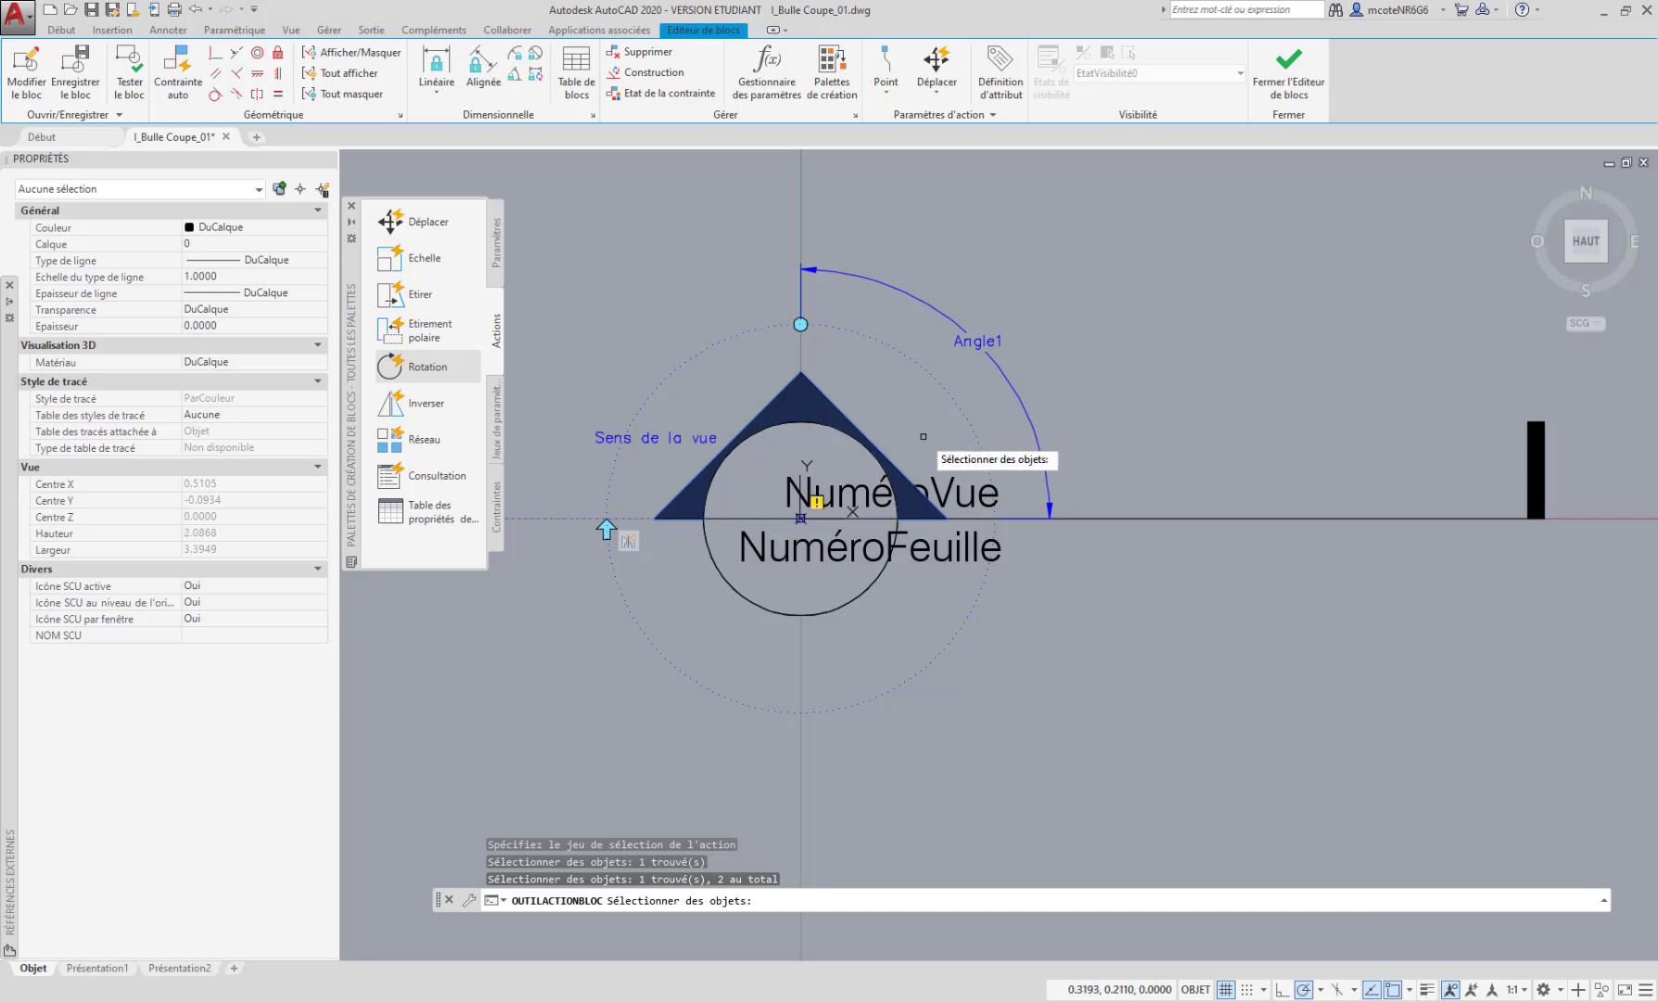
{"action": "middle_click_drag", "start_coordinate": [891, 426], "coordinate": [829, 410]}
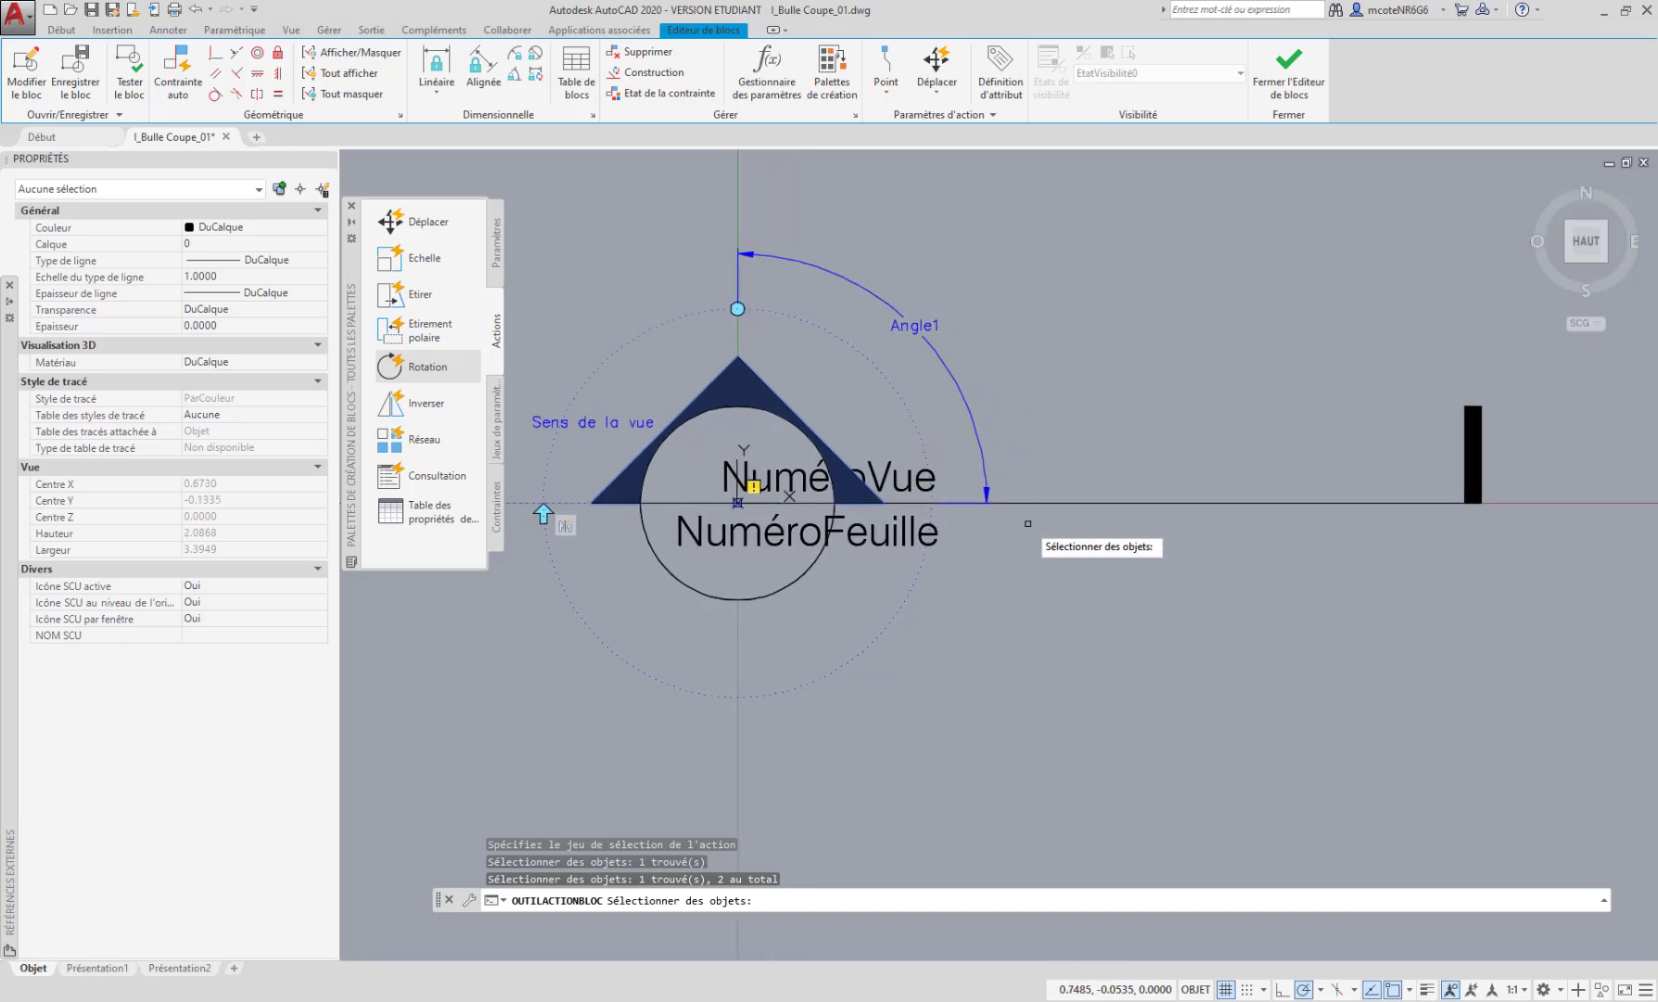
{"action": "left_click", "coordinate": [1050, 505]}
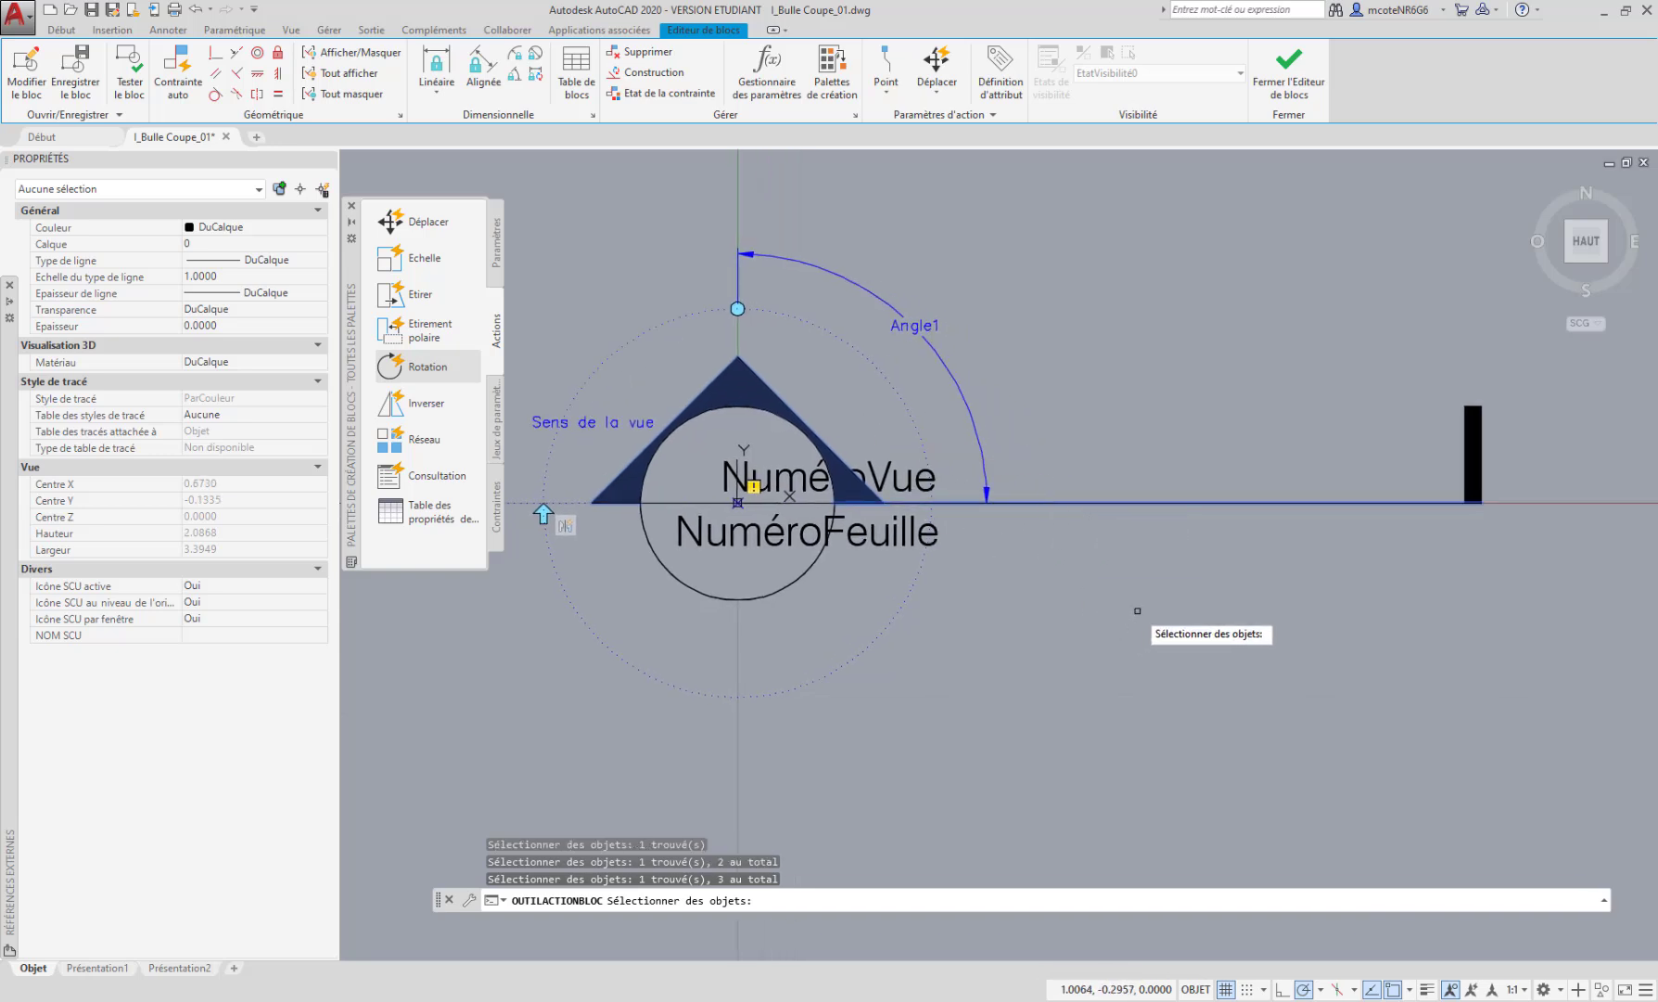
Add the black bar at the line's far end and the flip parameter to the rotation action's selection set, and complete the action
{"action": "mouse_move", "coordinate": [1166, 597]}
{"action": "middle_mouse_down"}
{"action": "mouse_move", "coordinate": [1141, 601]}
{"action": "mouse_move", "coordinate": [1166, 530]}
{"action": "mouse_move", "coordinate": [1259, 562]}
{"action": "middle_mouse_up"}
{"action": "left_click", "coordinate": [1409, 376]}
{"action": "left_click", "coordinate": [1480, 561]}
{"action": "middle_click_drag", "start_coordinate": [1090, 583], "coordinate": [1122, 582]}
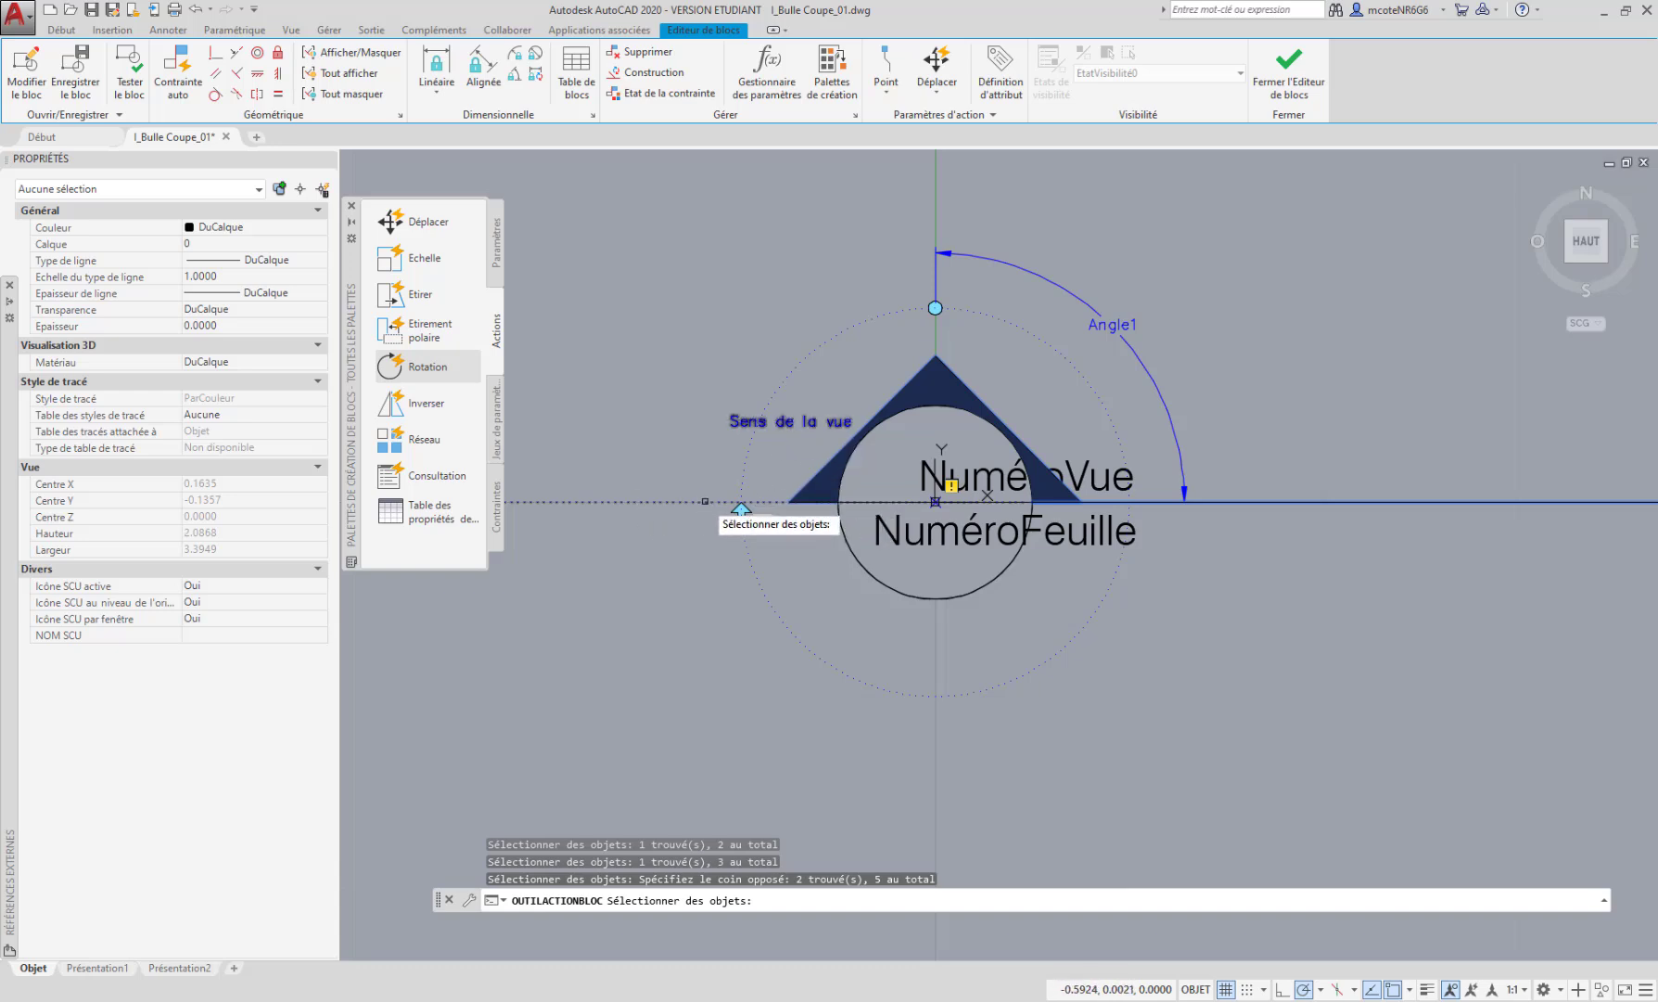
{"action": "left_click", "coordinate": [705, 501]}
{"action": "middle_click_drag", "start_coordinate": [828, 530], "coordinate": [789, 544]}
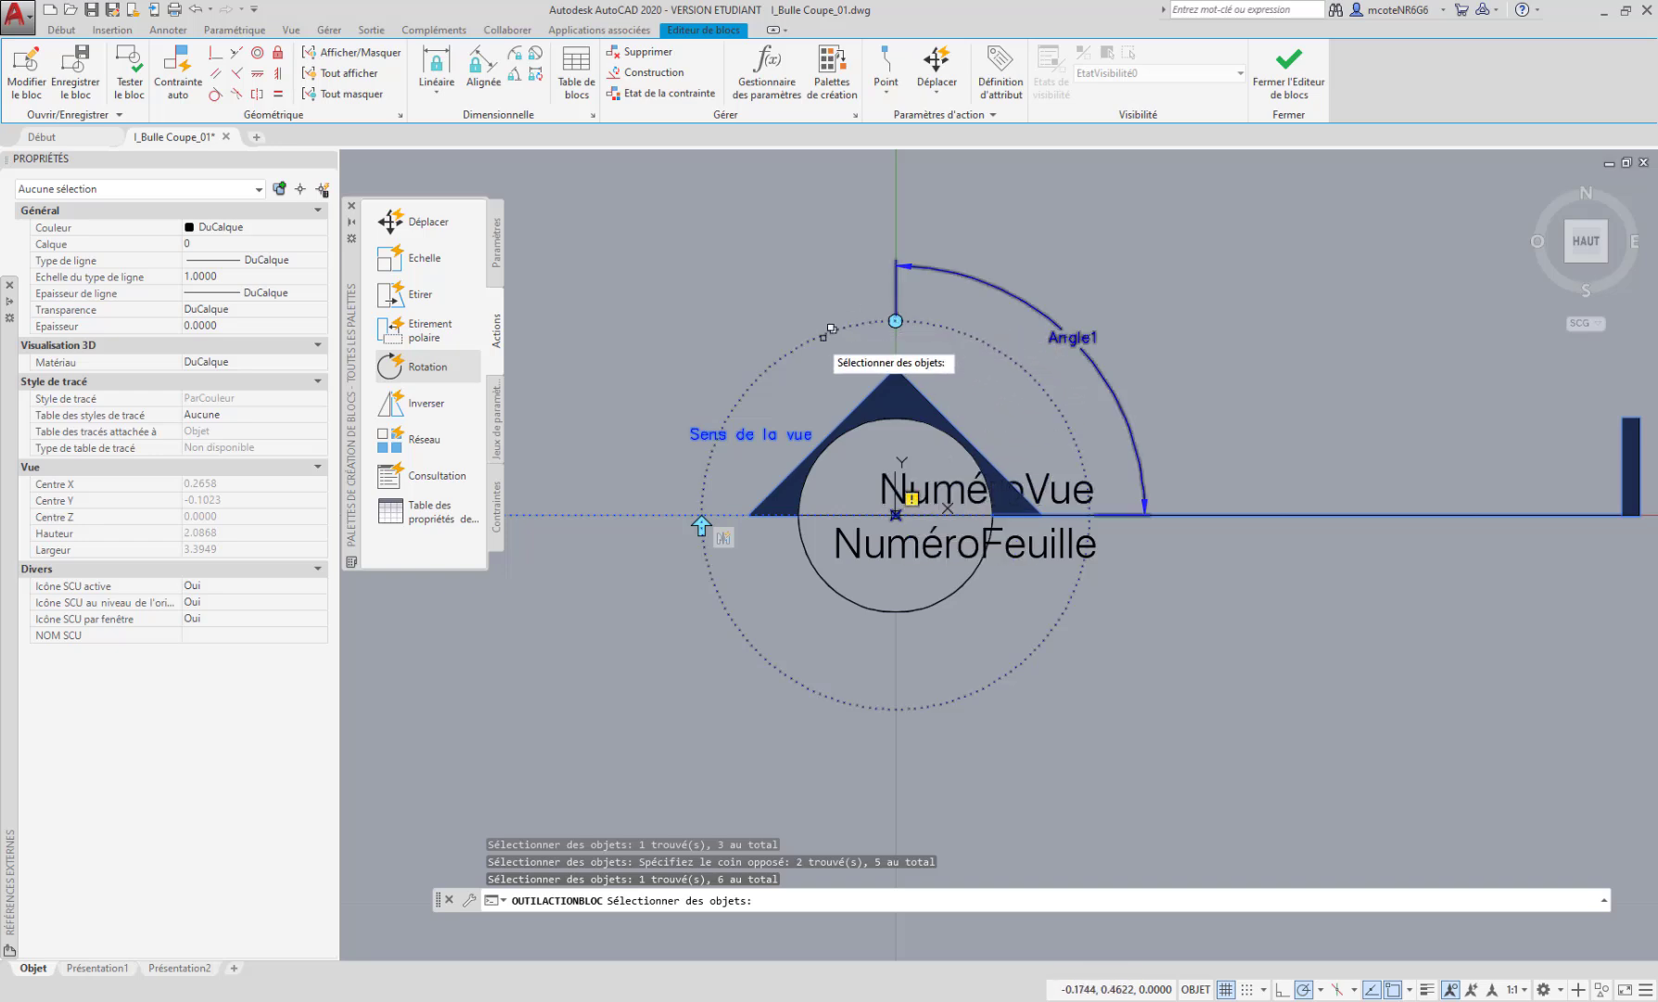
{"action": "middle_click_drag", "start_coordinate": [1084, 608], "coordinate": [1033, 598]}
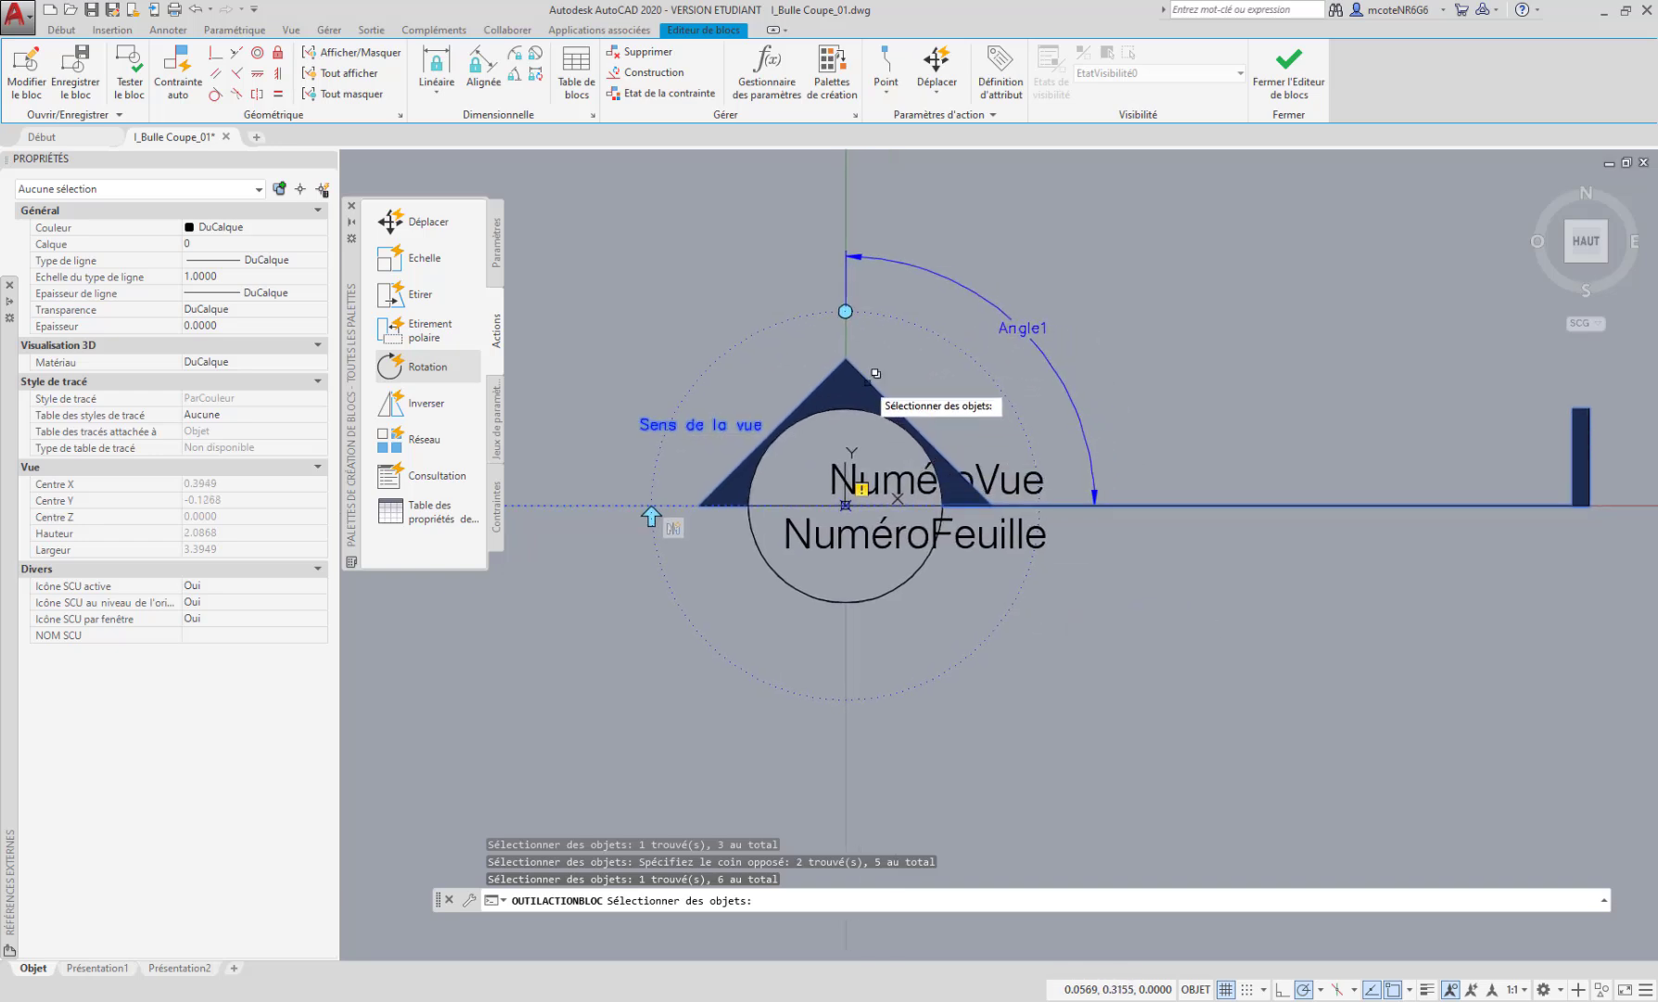
{"action": "middle_click_drag", "start_coordinate": [926, 447], "coordinate": [864, 427]}
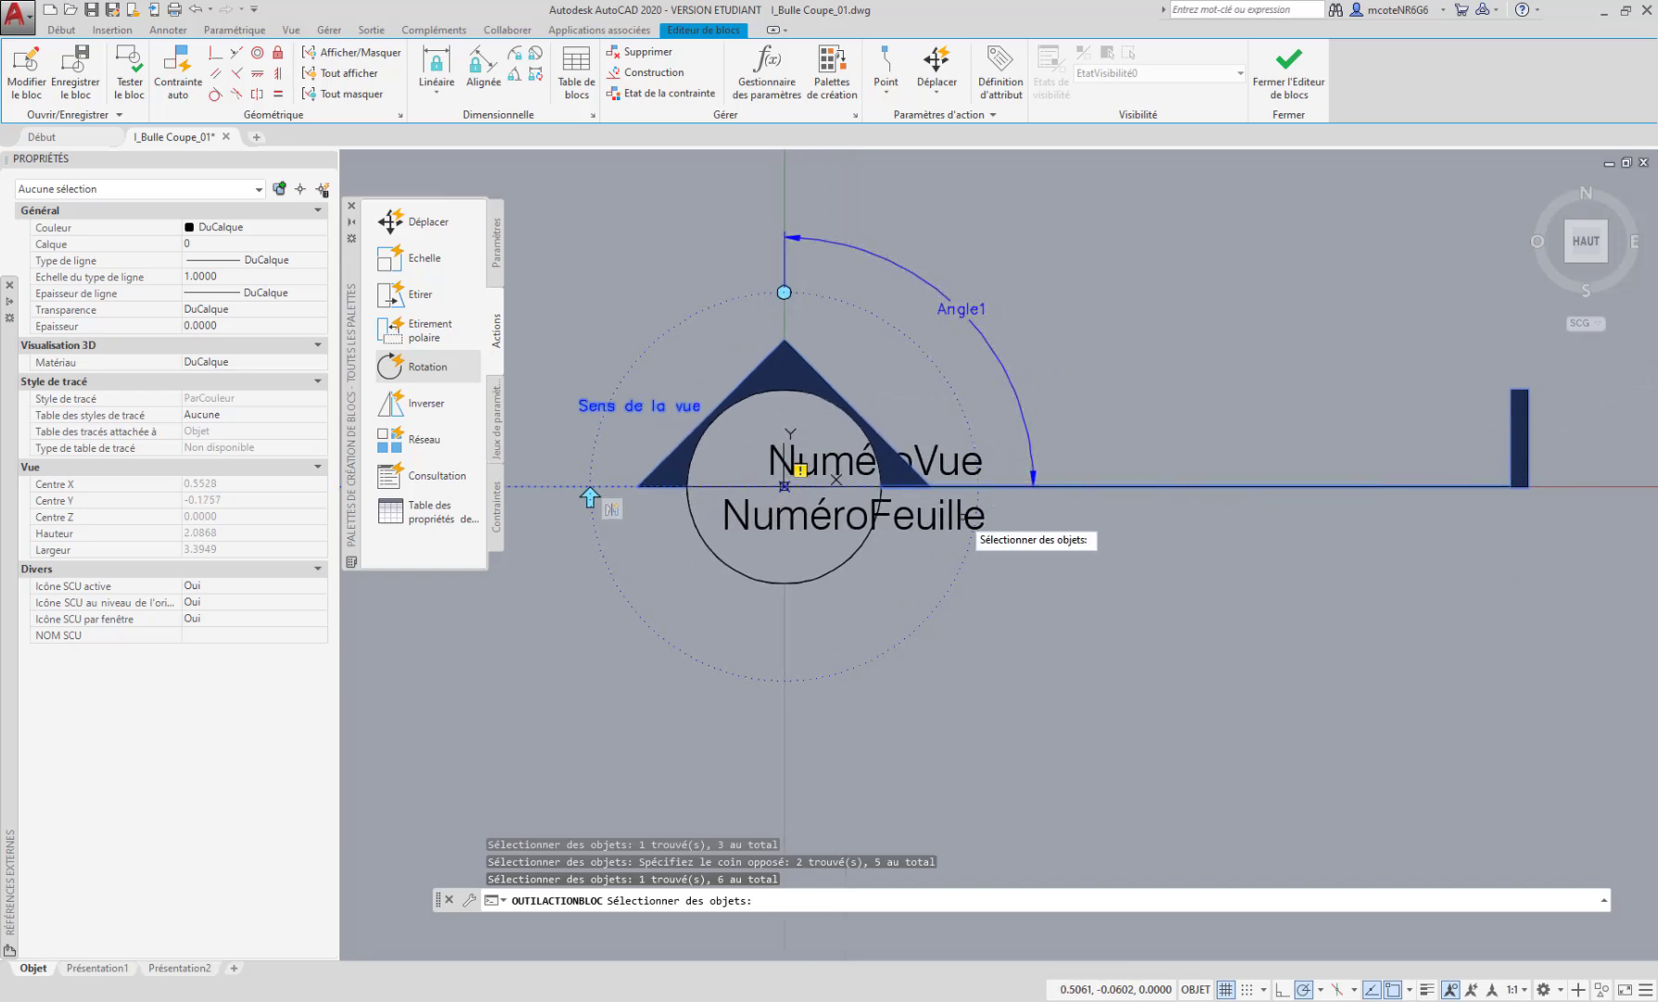
{"action": "middle_click_drag", "start_coordinate": [581, 486], "coordinate": [726, 478]}
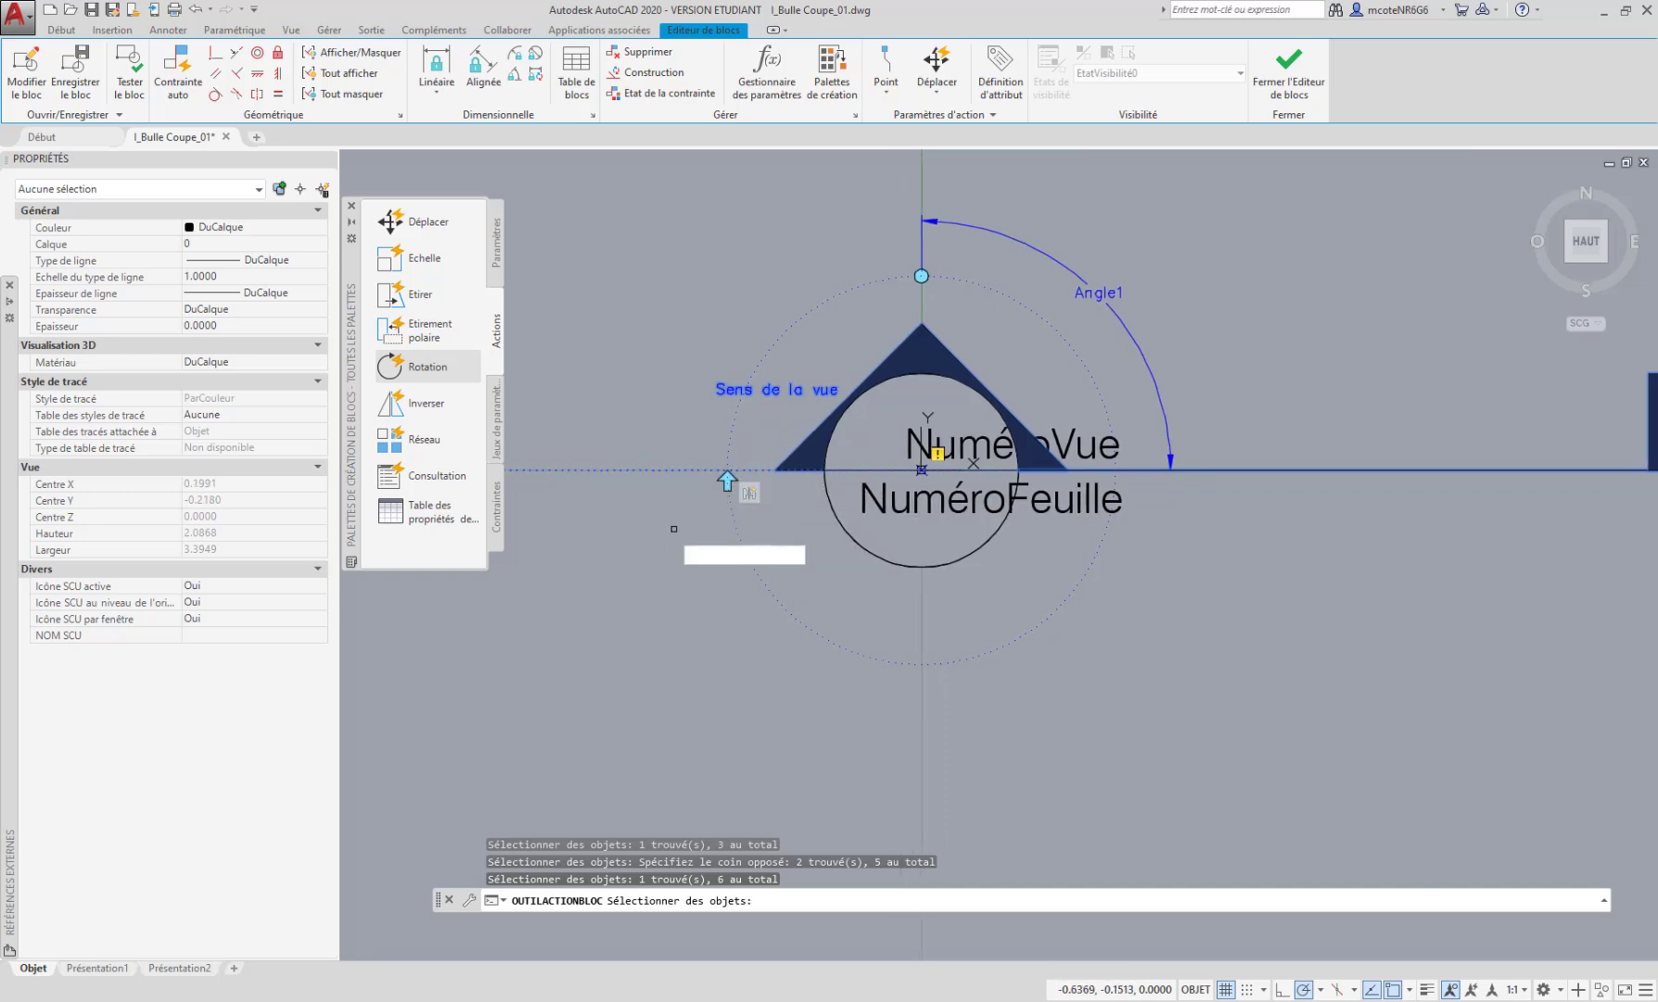
{"action": "middle_click_drag", "start_coordinate": [674, 542], "coordinate": [676, 557]}
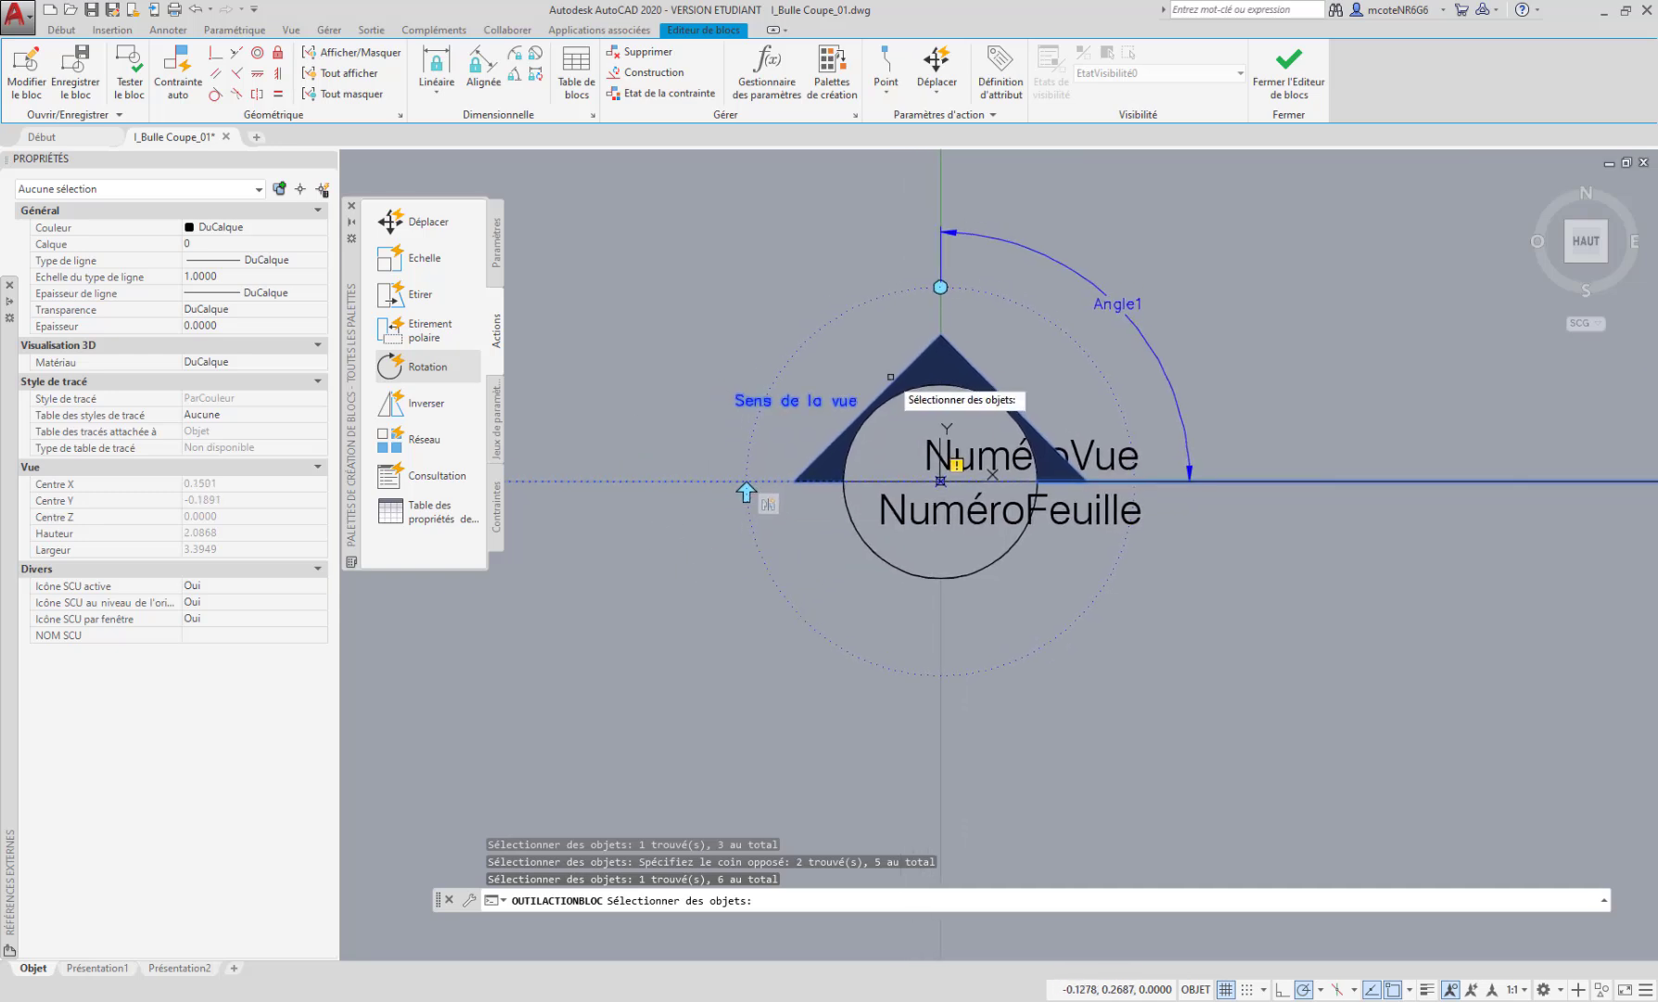
{"action": "key", "text": "Return"}
Rename the rotation parameter's angle to "Orientation de la vue" and clear the selection
{"action": "middle_click_drag", "start_coordinate": [1010, 263], "coordinate": [967, 273]}
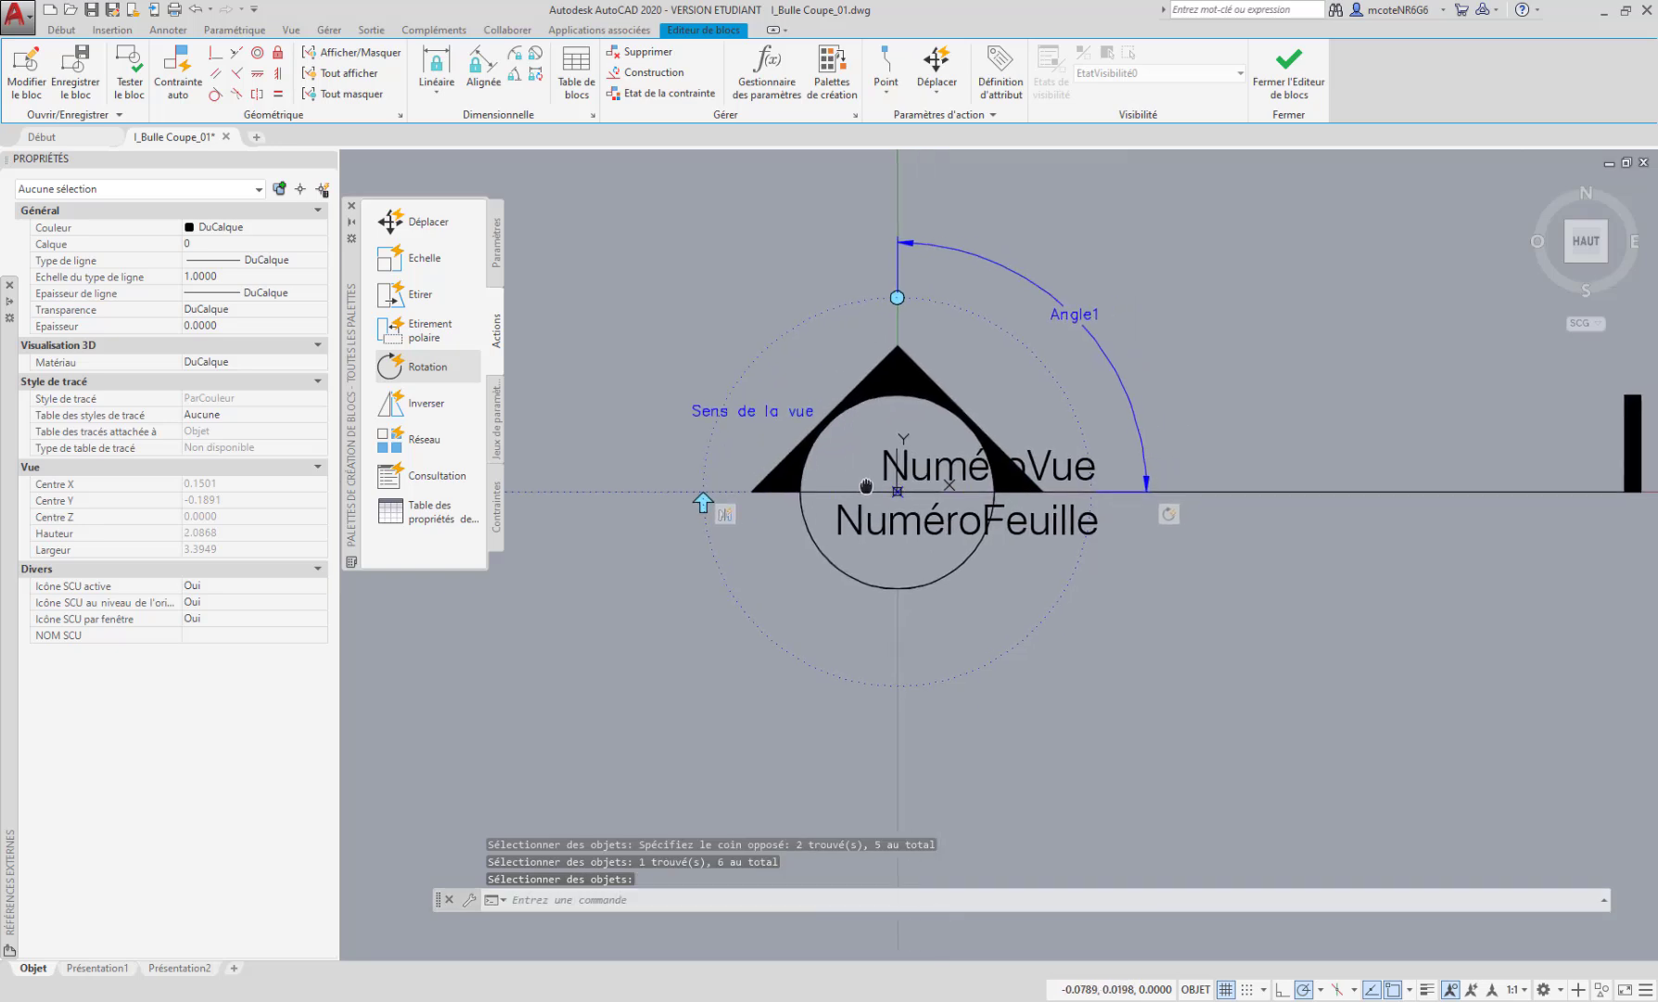
{"action": "left_click", "coordinate": [995, 262]}
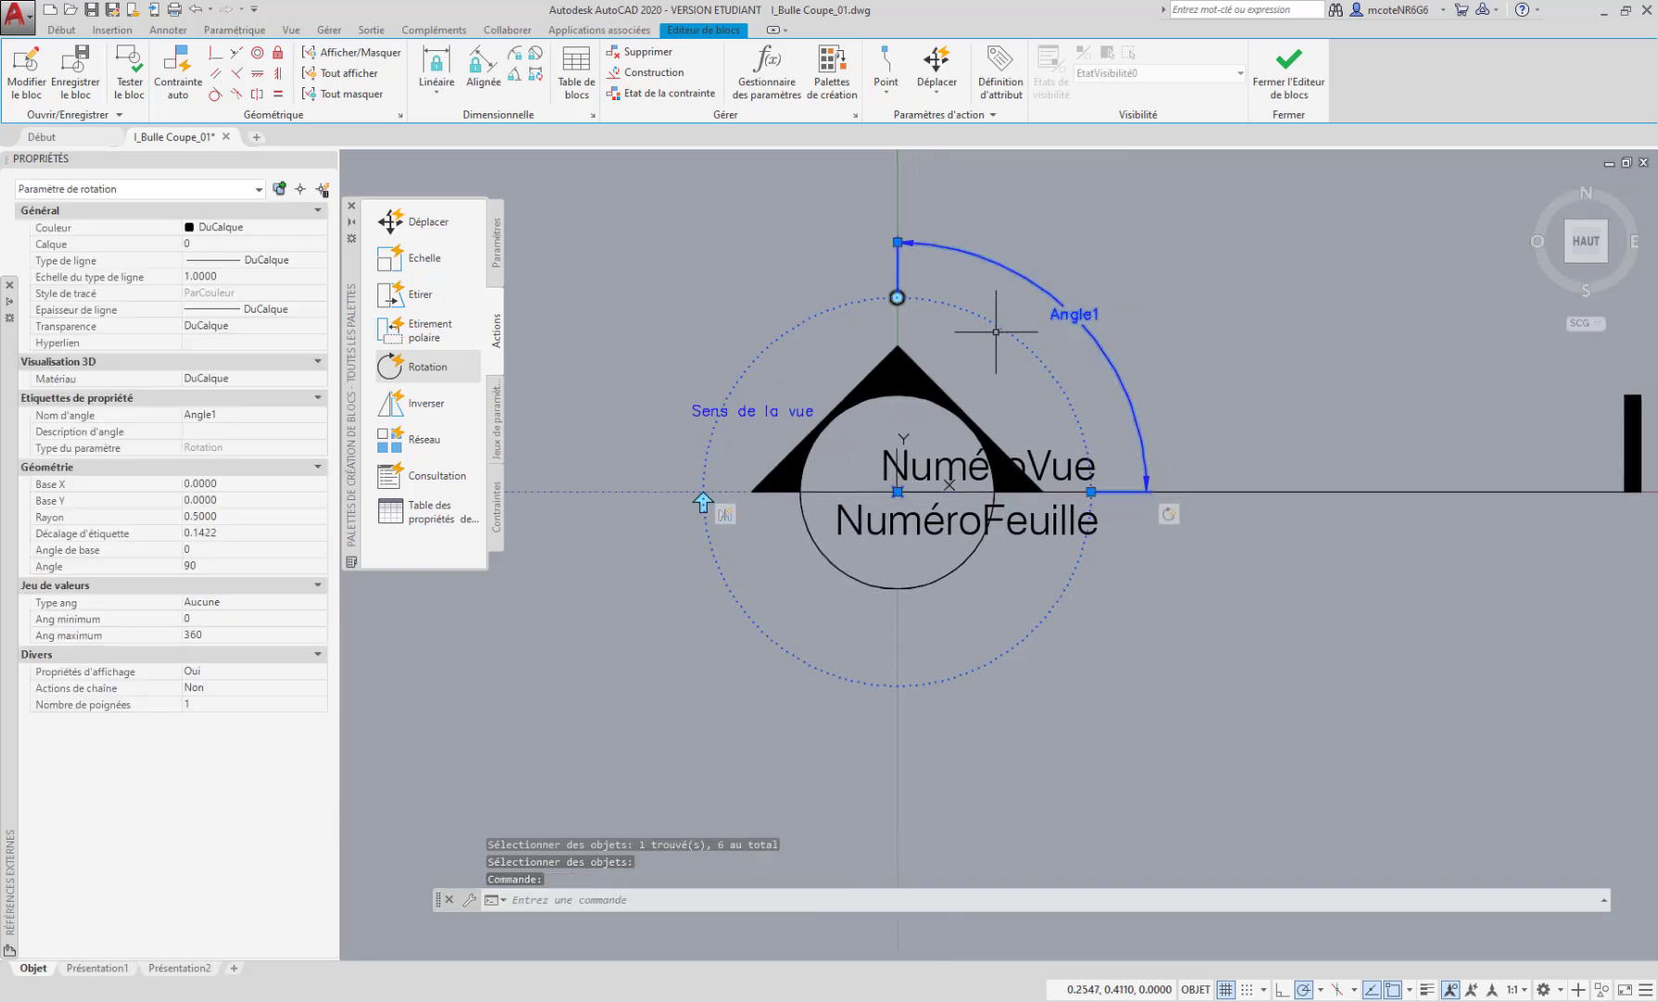
{"action": "middle_click_drag", "start_coordinate": [979, 392], "coordinate": [973, 406]}
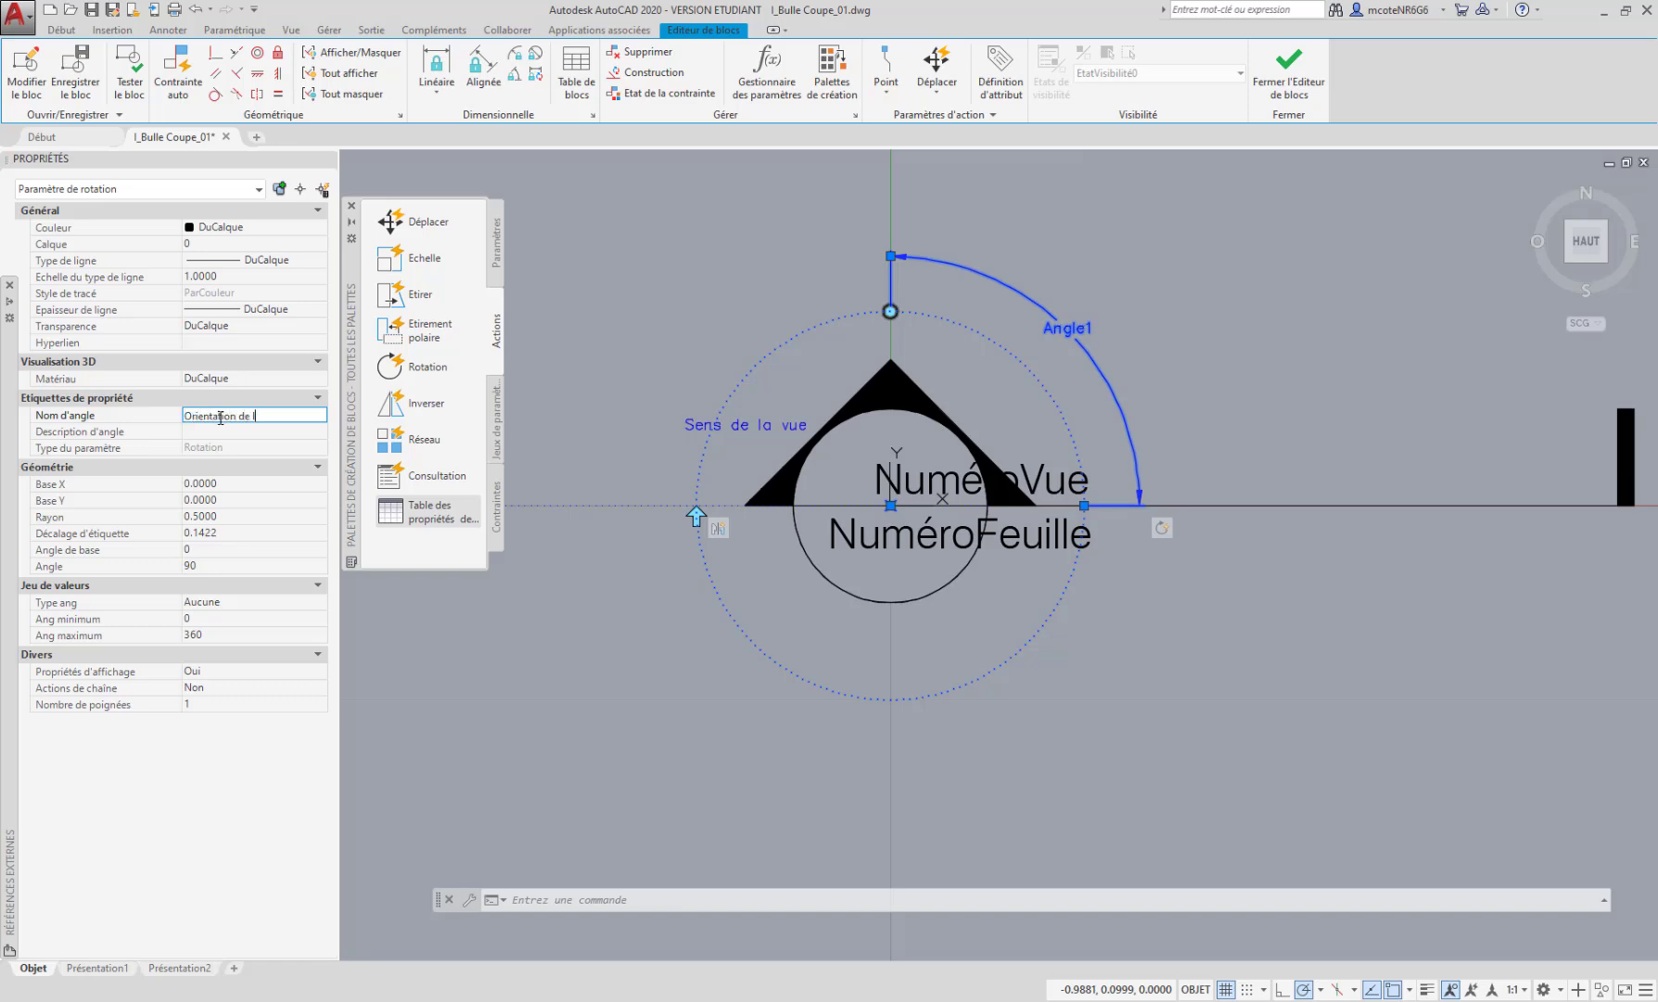
{"action": "key", "text": "Tab"}
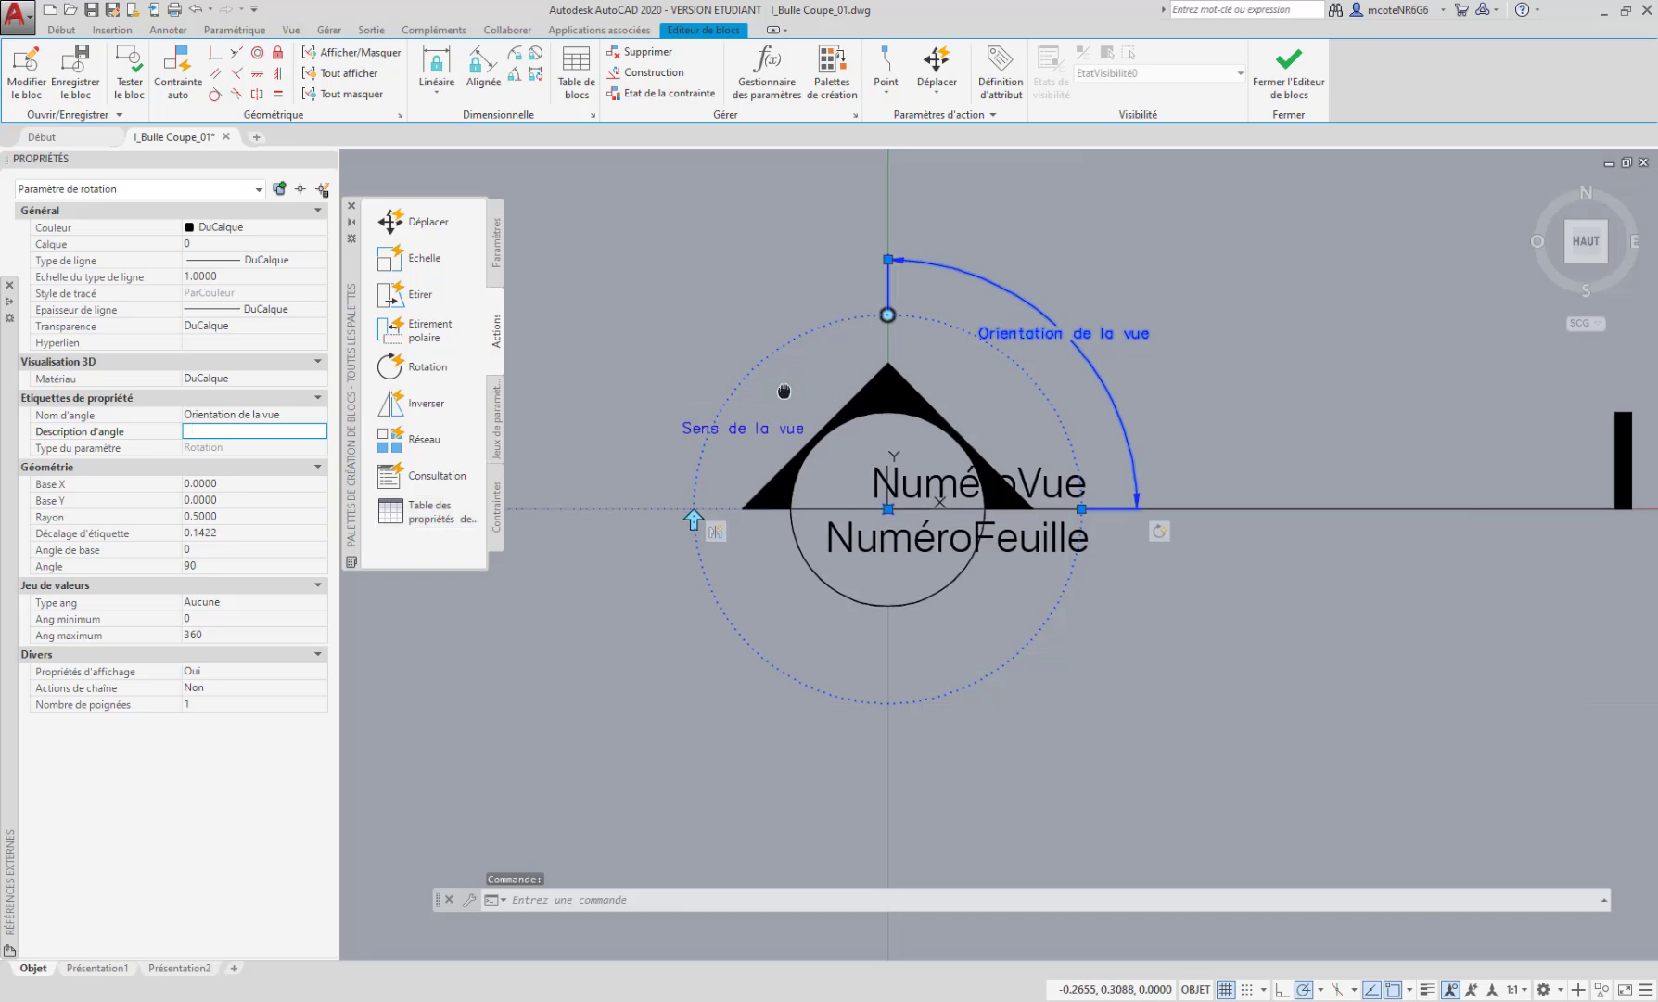
{"action": "middle_click_drag", "start_coordinate": [807, 381], "coordinate": [805, 405]}
{"action": "key", "text": "Escape"}
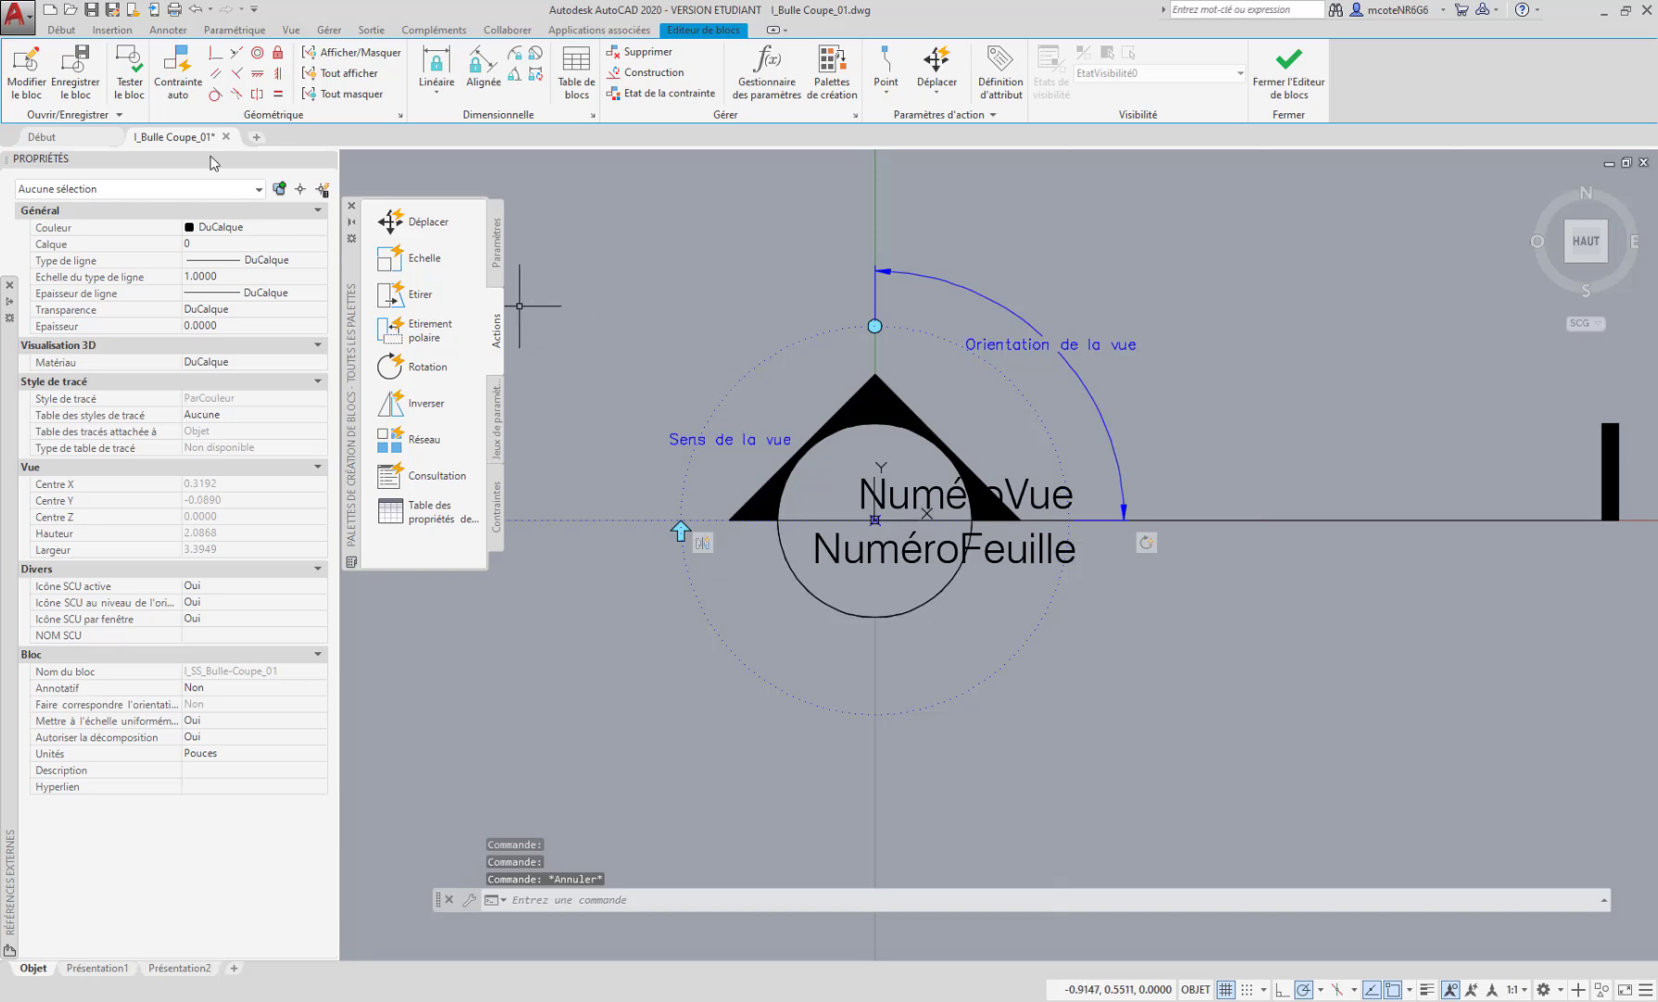
Open the block in the test window and rotate its arrow and section line to an orientation of about 114°
{"action": "left_click", "coordinate": [130, 74]}
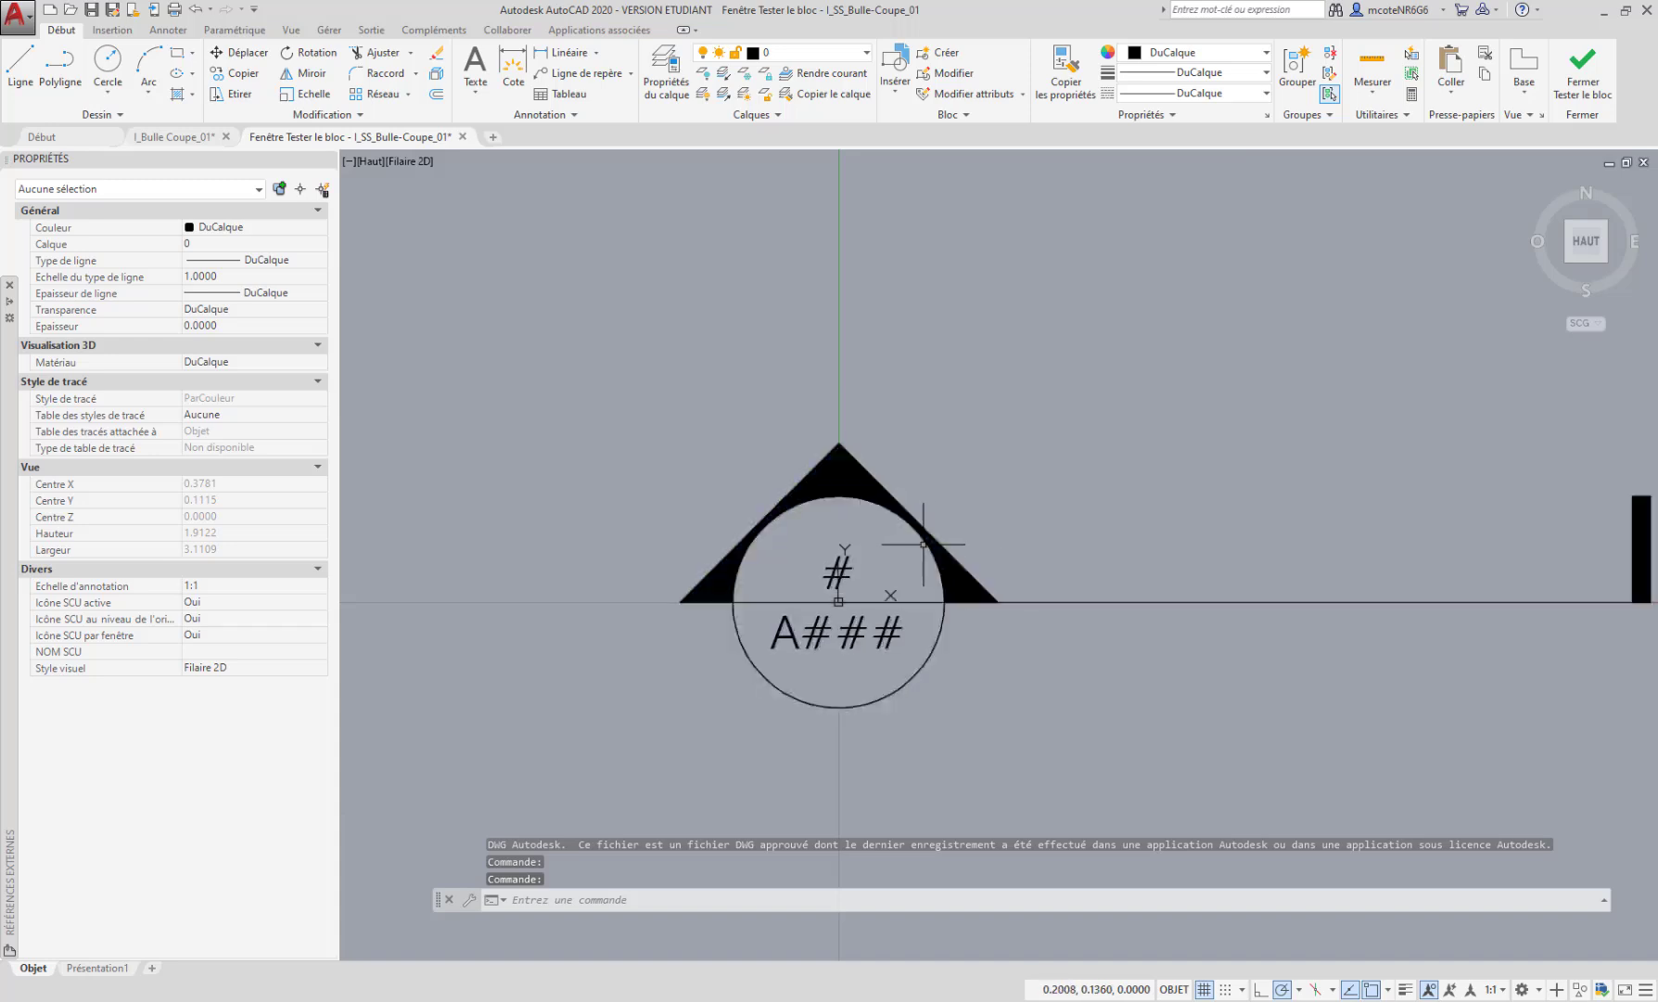
{"action": "left_click", "coordinate": [923, 545]}
{"action": "scroll", "coordinate": [1043, 507], "scroll_direction": "down", "scroll_amount": 3}
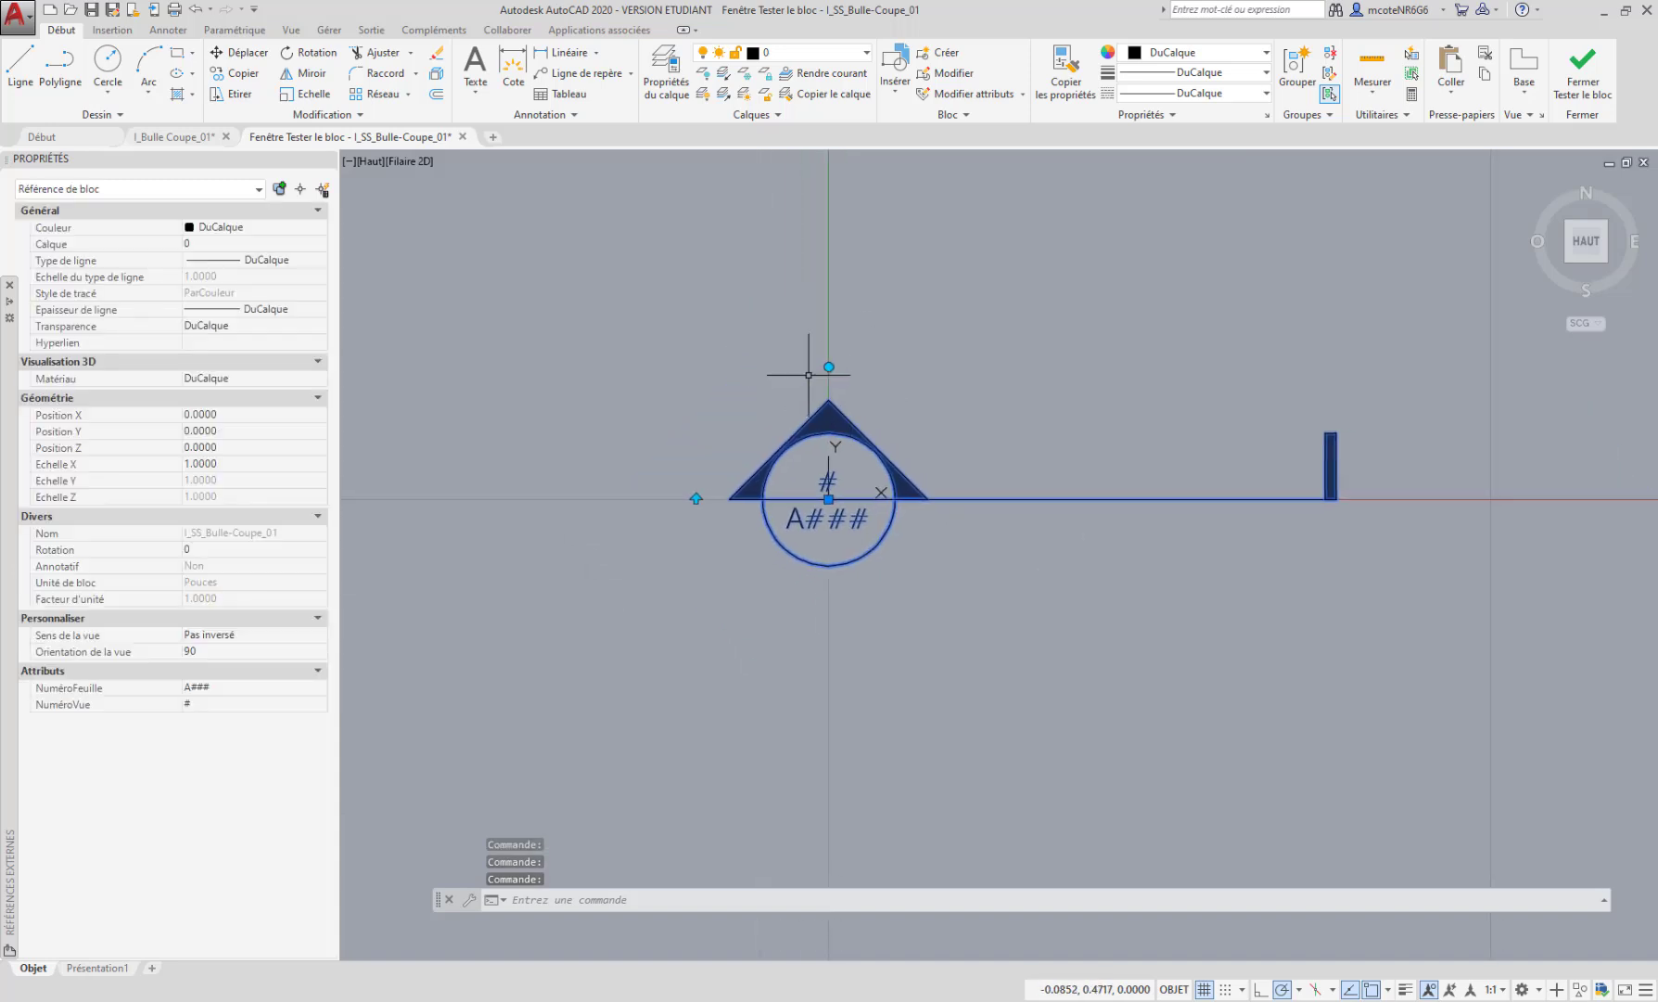
{"action": "scroll", "coordinate": [822, 399], "scroll_direction": "up", "scroll_amount": 2}
{"action": "left_click", "coordinate": [839, 361]}
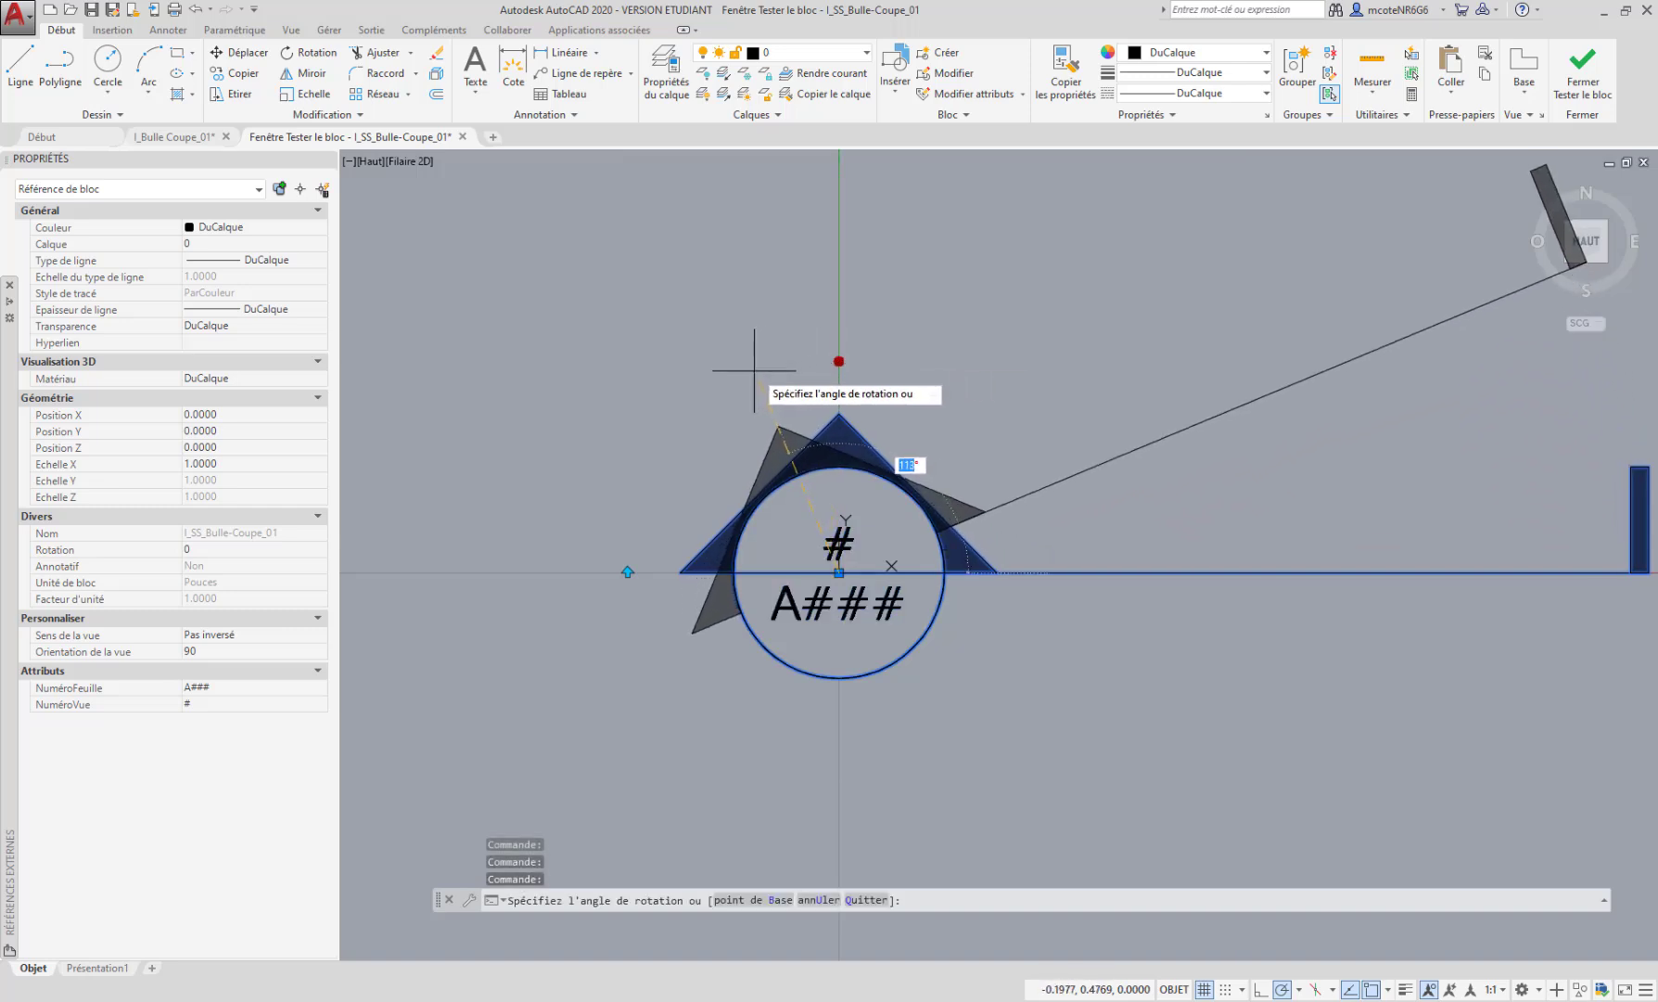
{"action": "scroll", "coordinate": [752, 370], "scroll_direction": "down", "scroll_amount": 3}
{"action": "middle_click_drag", "start_coordinate": [1083, 545], "coordinate": [1054, 562]}
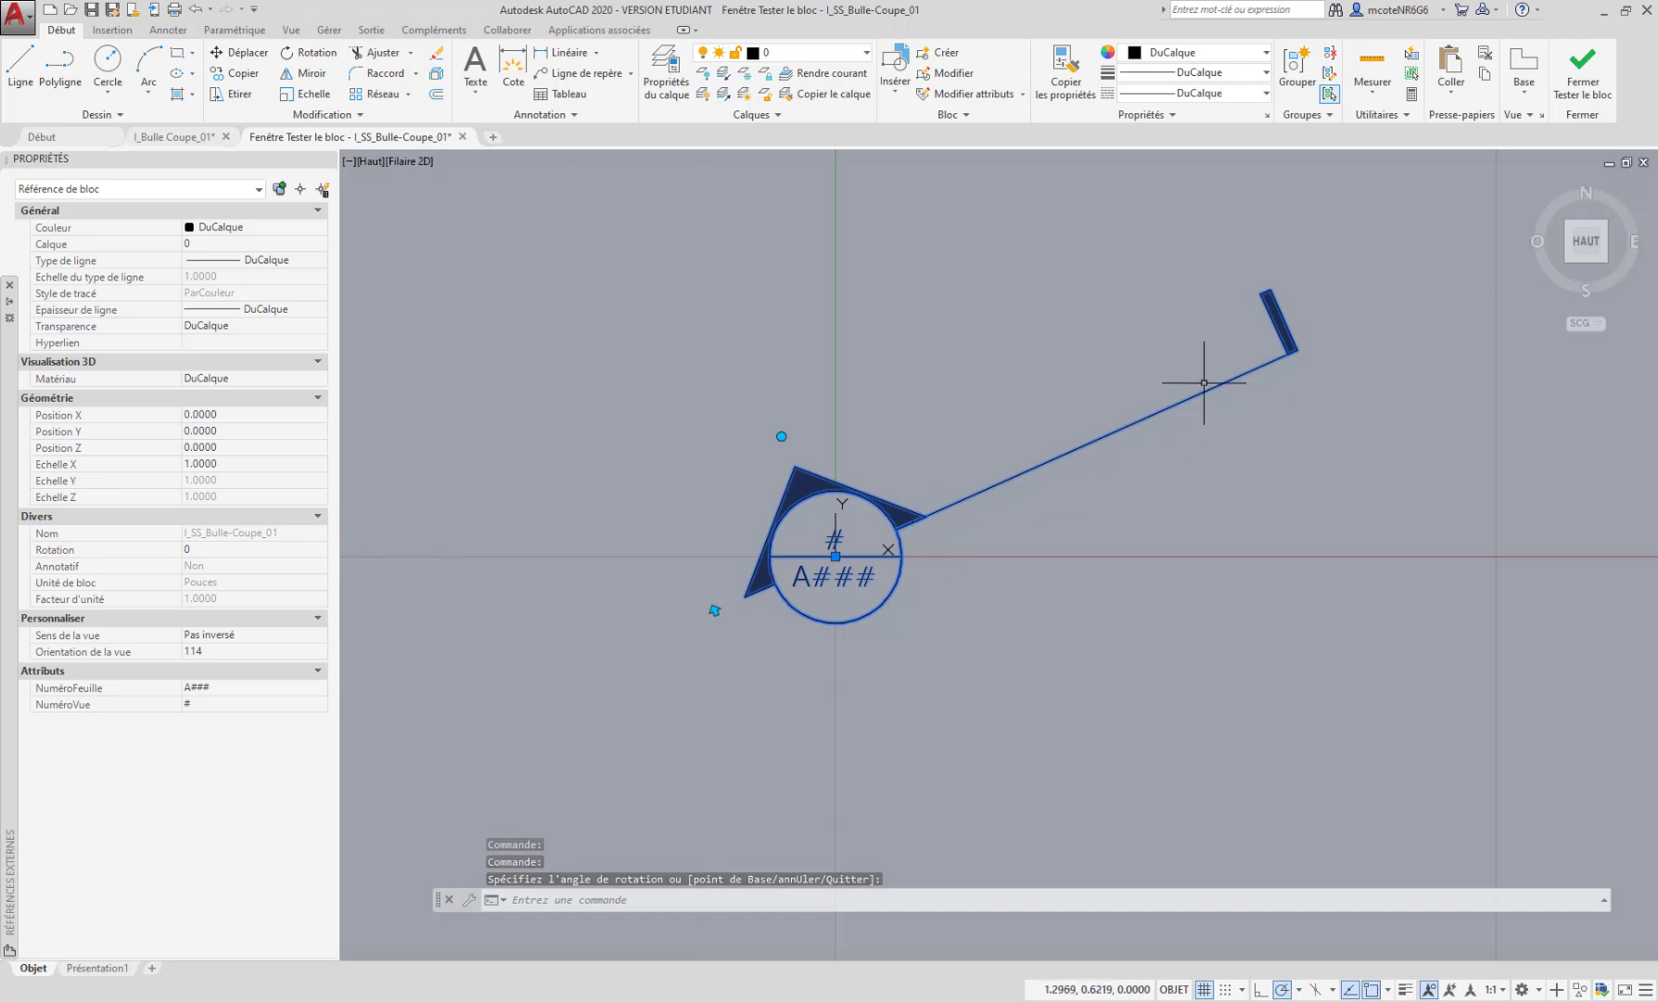
Test the rotation grip further by turning the arrow to 135° and back to about 102°
{"action": "scroll", "coordinate": [747, 627], "scroll_direction": "up", "scroll_amount": 2}
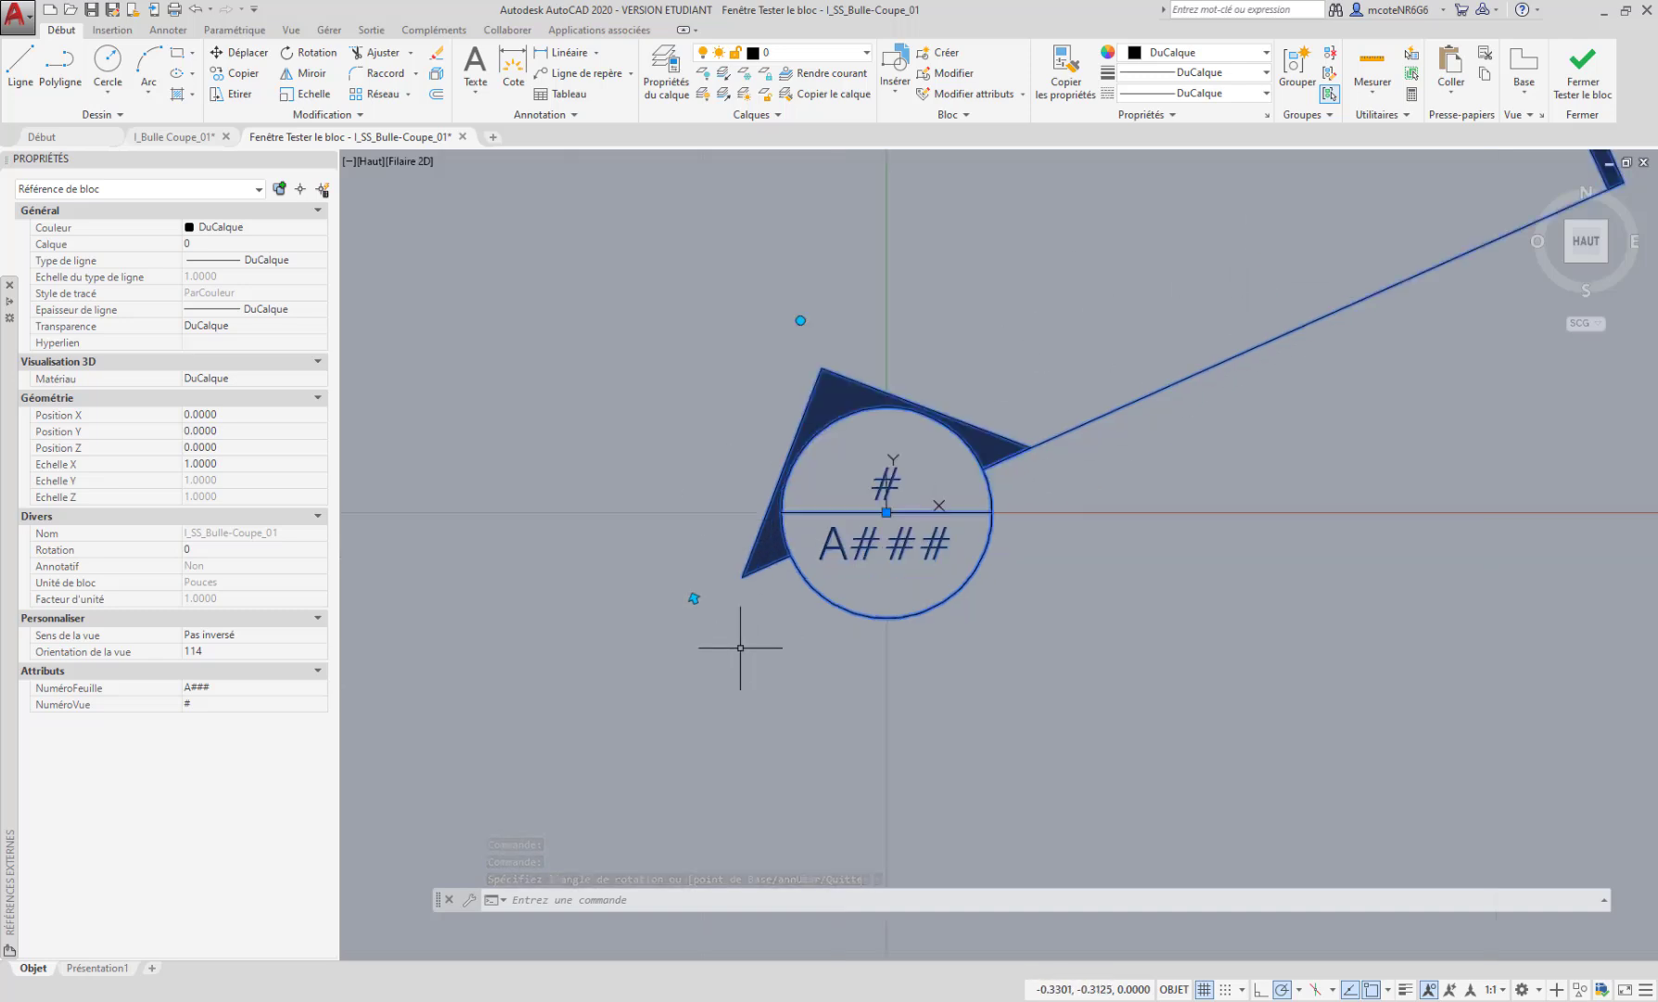
{"action": "middle_click_drag", "start_coordinate": [811, 527], "coordinate": [762, 550]}
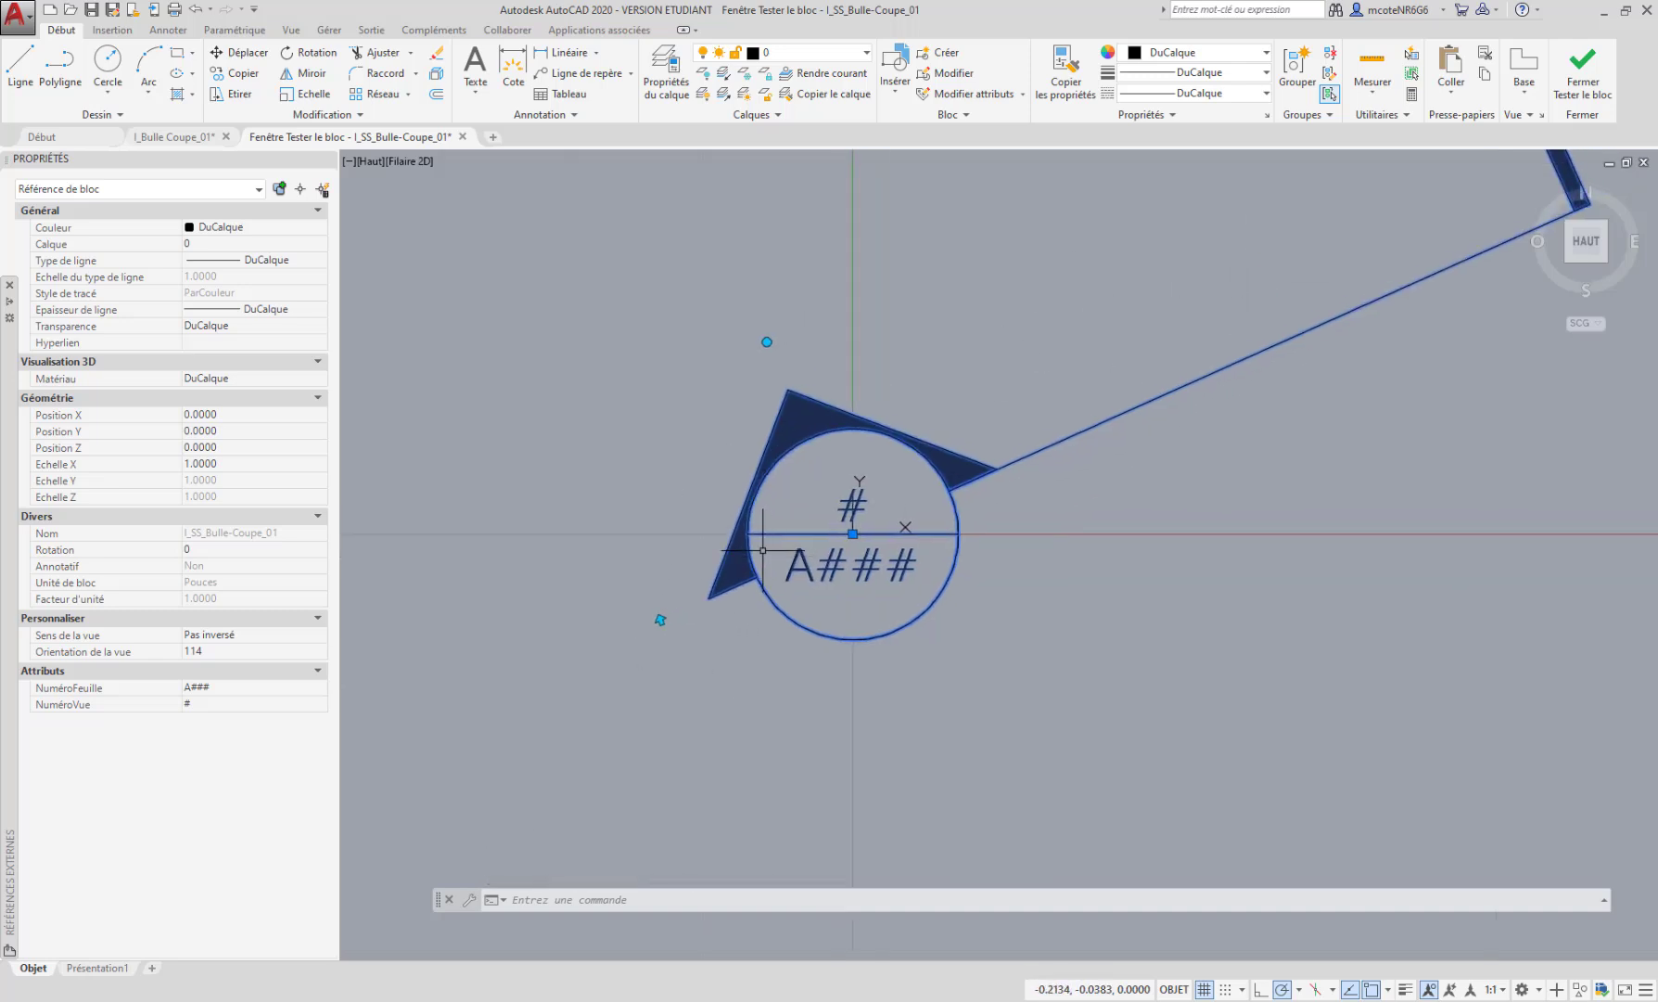
{"action": "left_click", "coordinate": [767, 342]}
{"action": "left_click", "coordinate": [694, 378]}
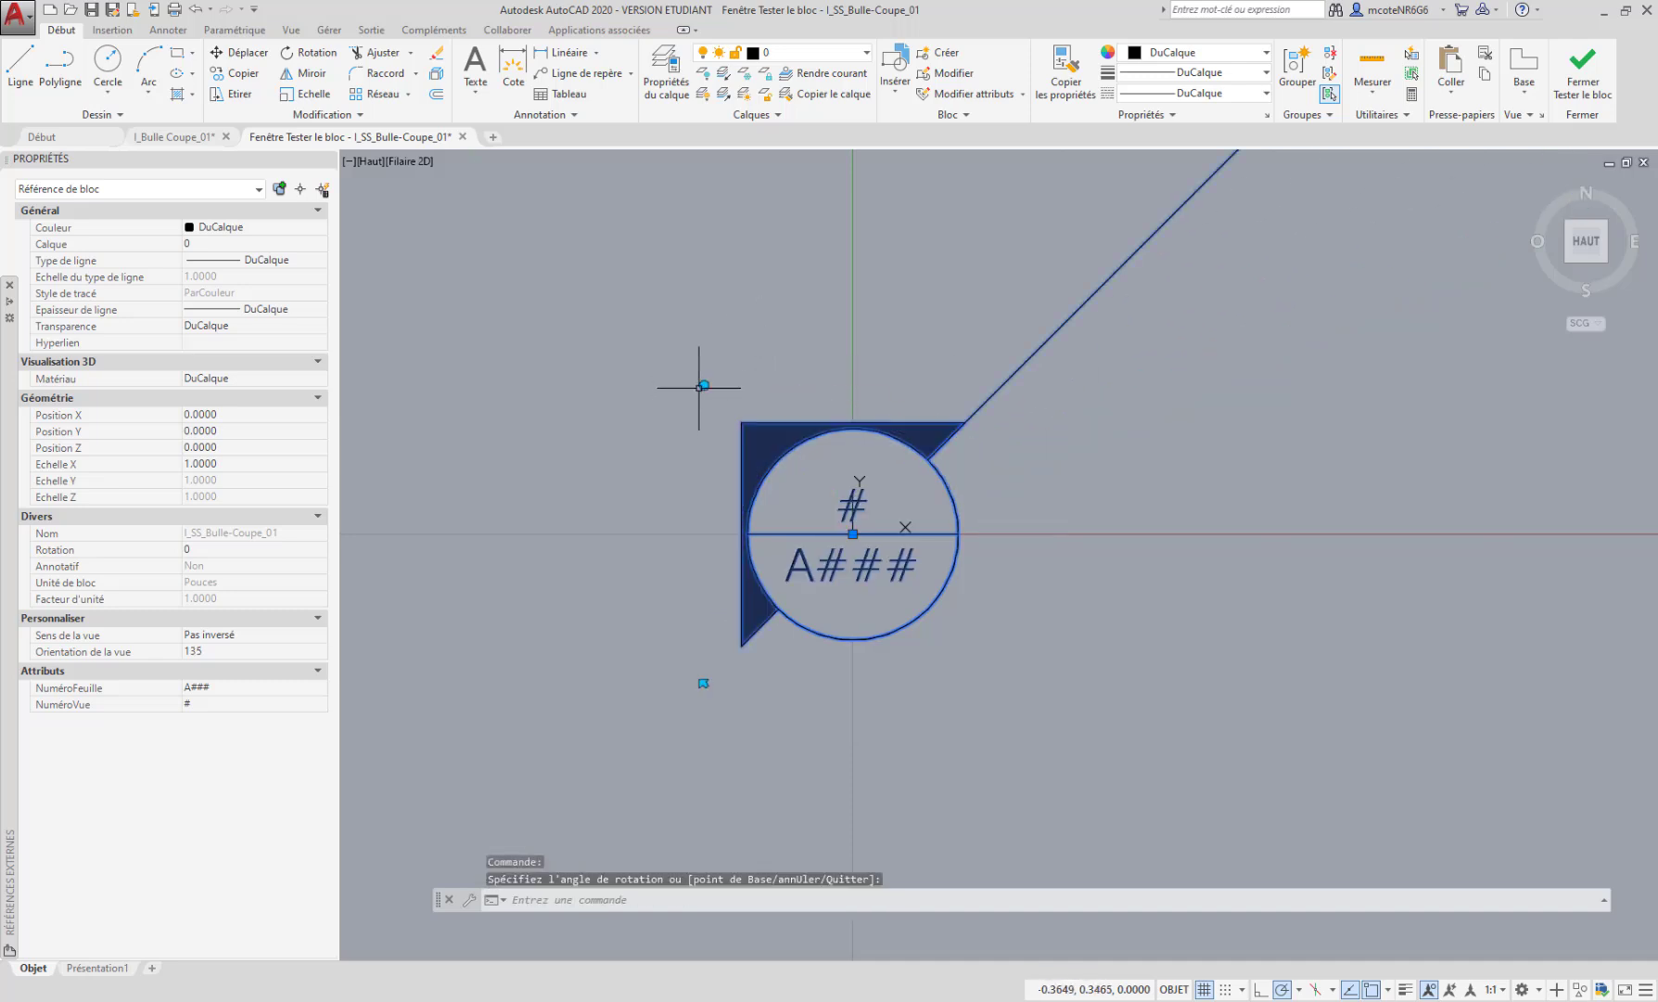
{"action": "left_click", "coordinate": [704, 384]}
{"action": "left_click", "coordinate": [809, 343]}
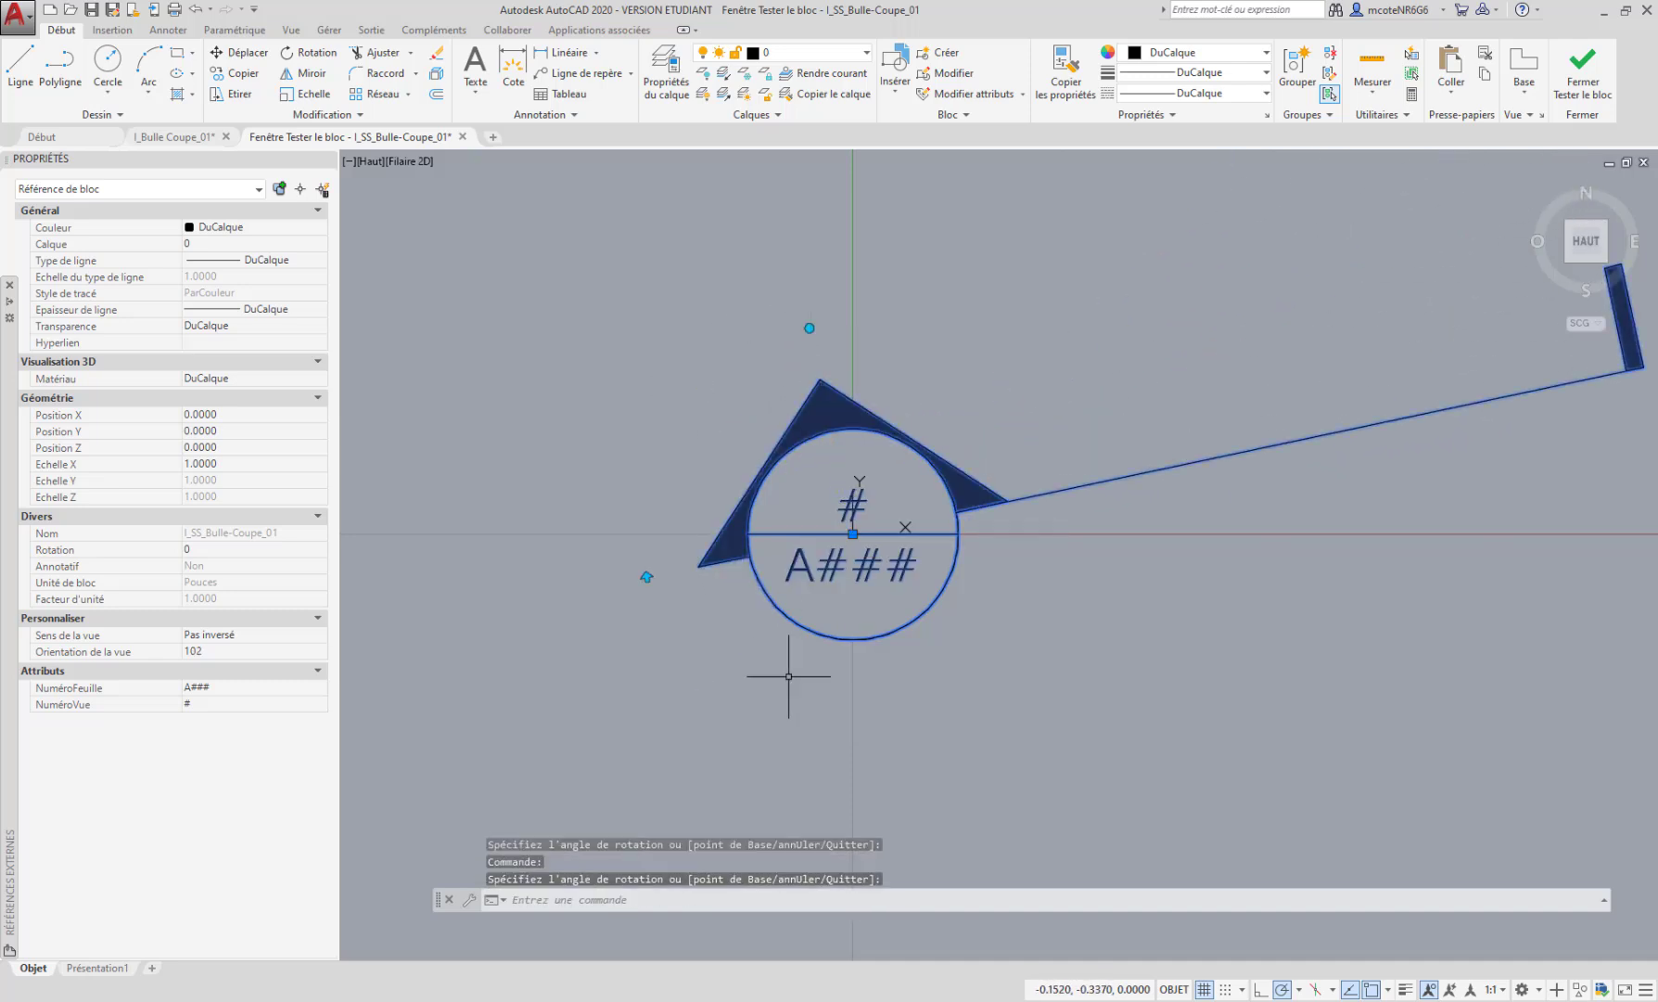
Test the "Sens de la vue" flip grip by flipping the rotated arrow back and forth several times
{"action": "left_click", "coordinate": [647, 577]}
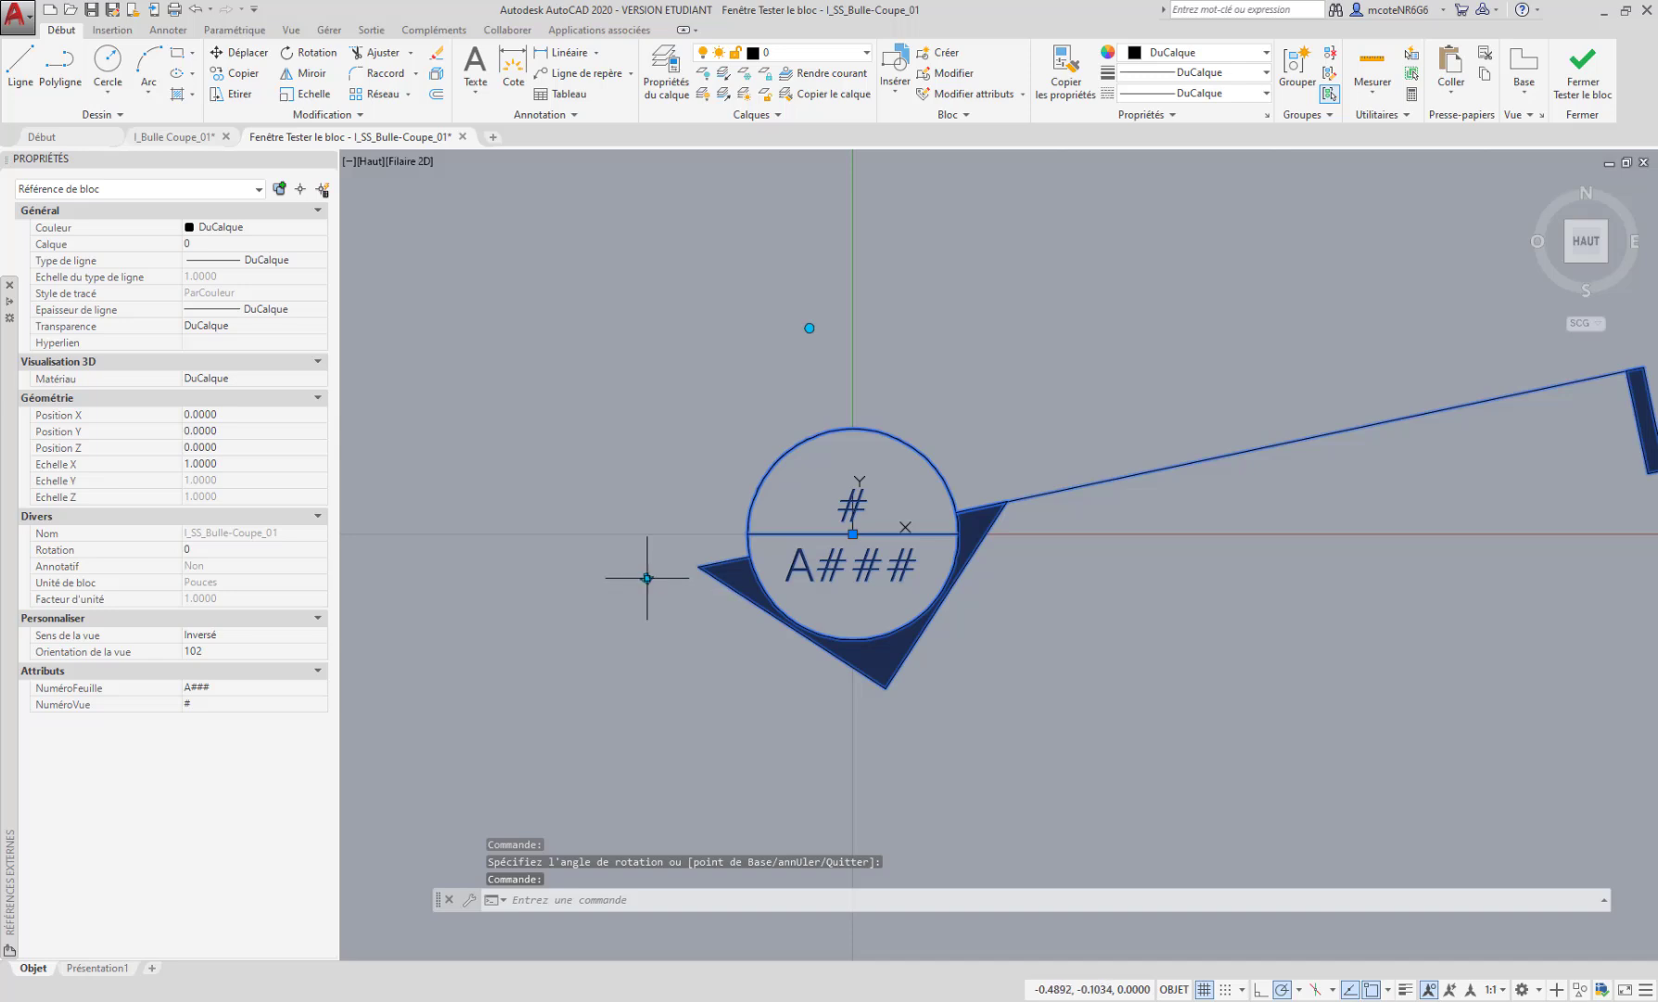
{"action": "left_click", "coordinate": [647, 577]}
{"action": "scroll", "coordinate": [647, 577], "scroll_direction": "down", "scroll_amount": 2}
{"action": "left_click", "coordinate": [647, 576]}
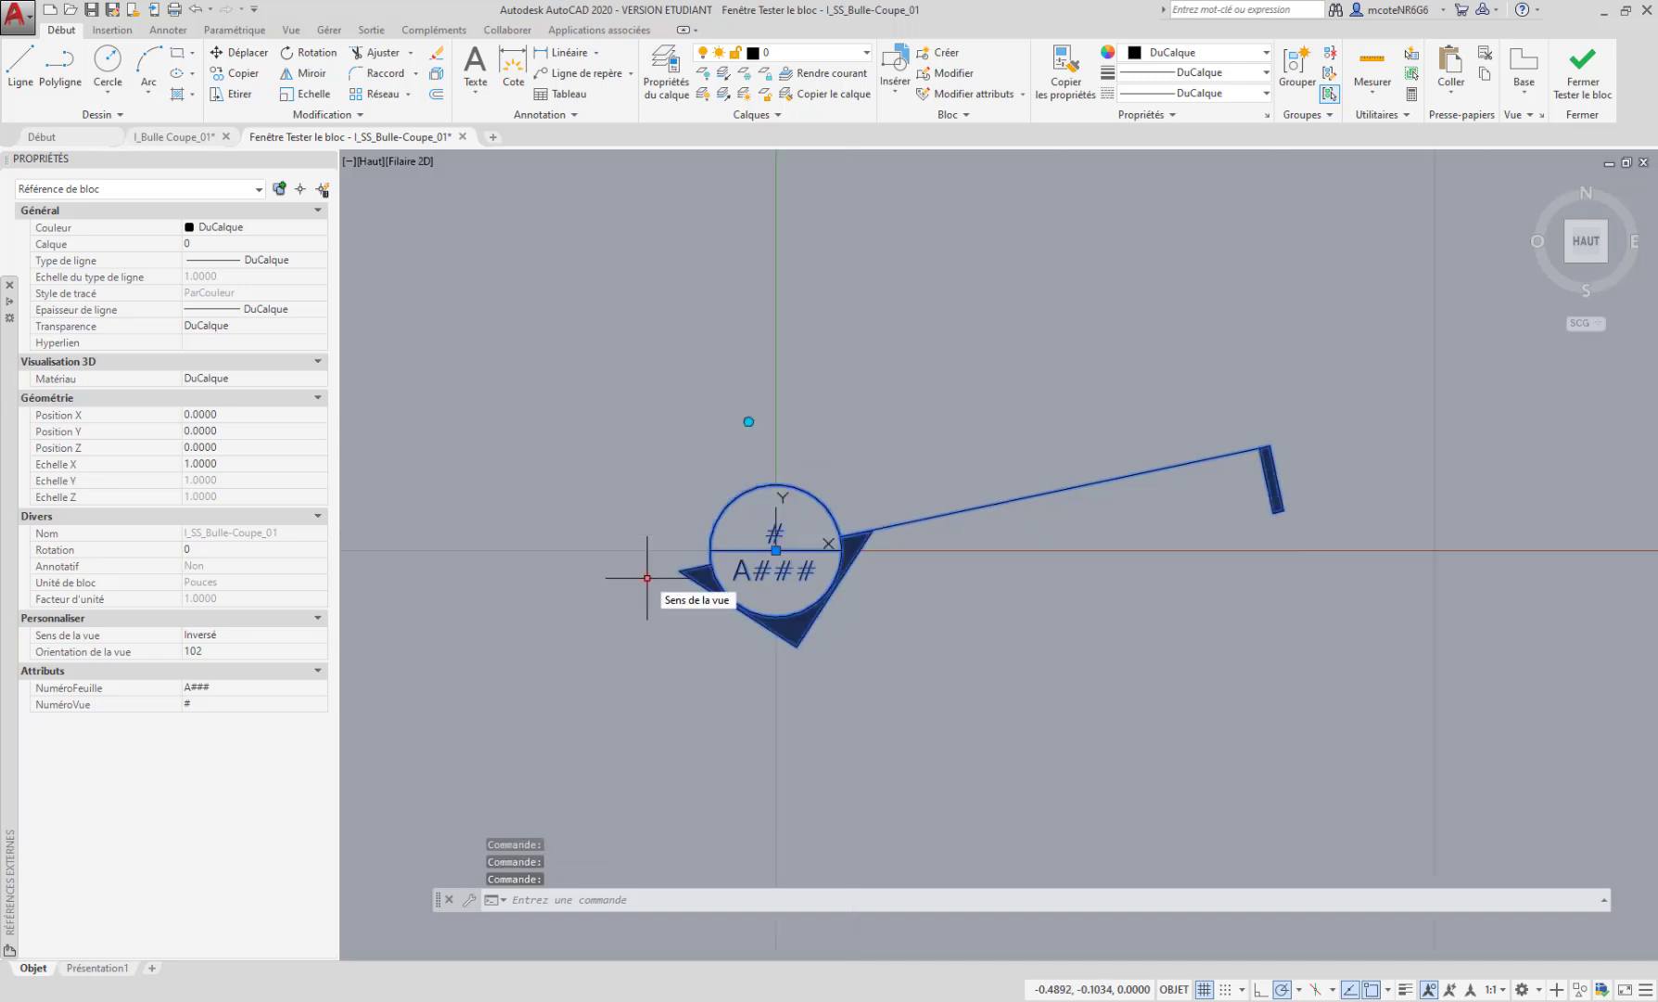
{"action": "left_click", "coordinate": [647, 578]}
{"action": "left_click", "coordinate": [648, 578]}
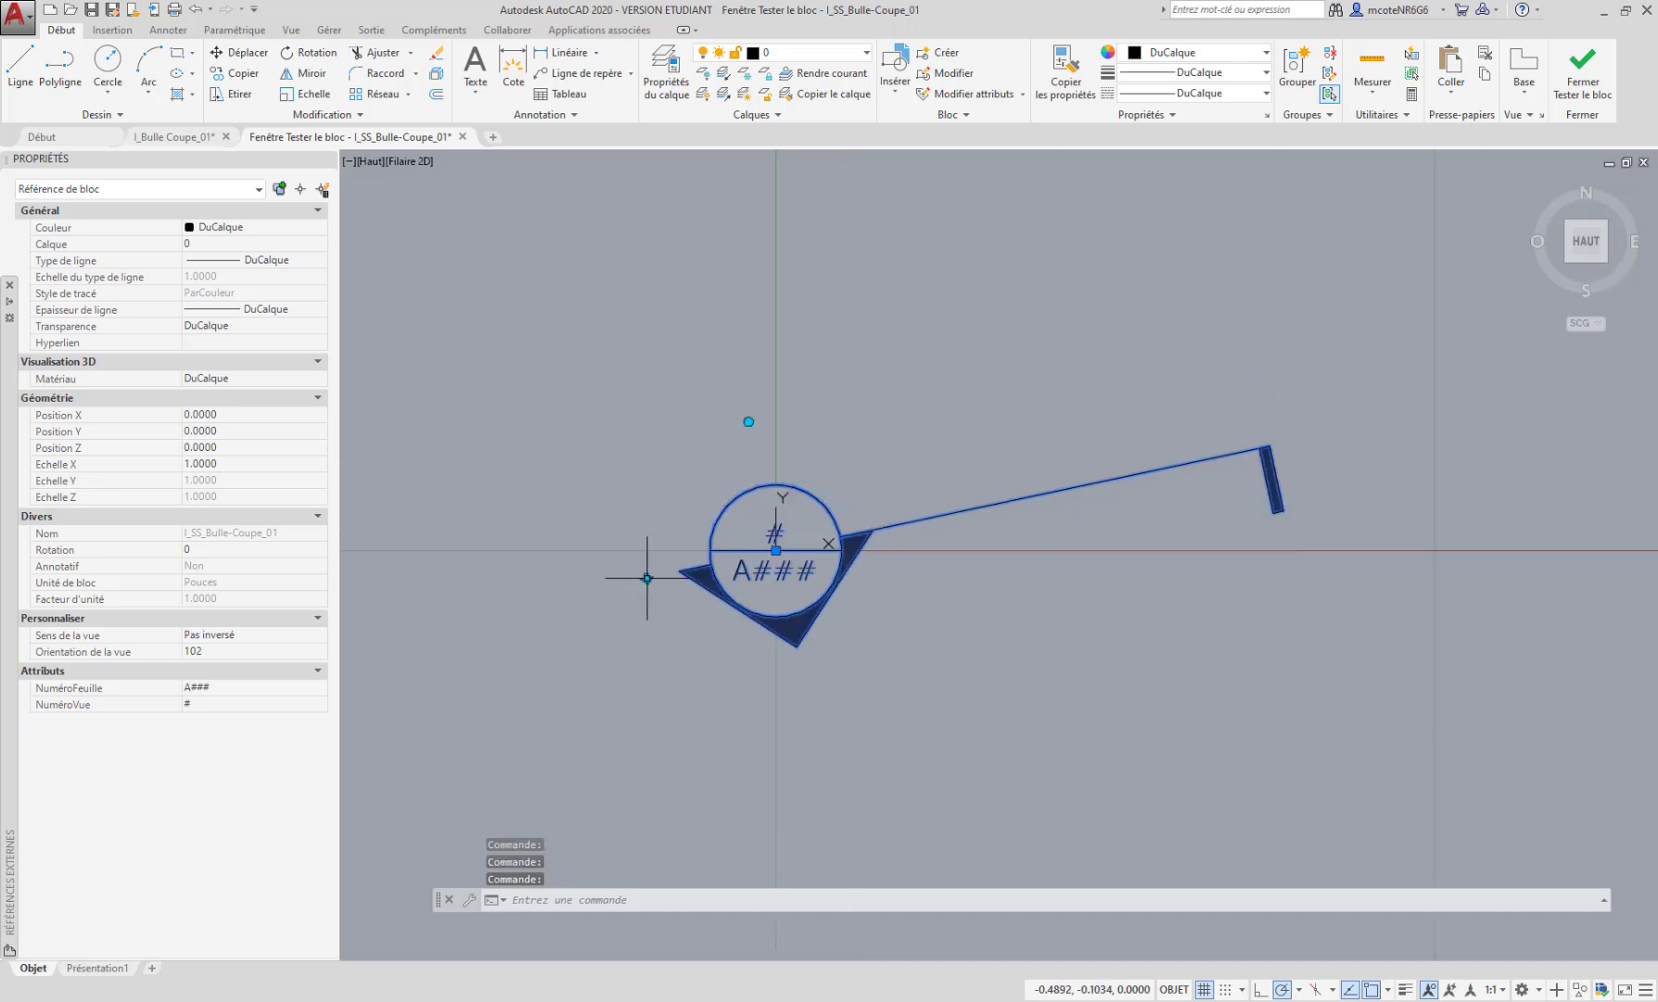
Rotate the flipped arrow to a 45° orientation and flip its viewing direction again
{"action": "left_click", "coordinate": [748, 421]}
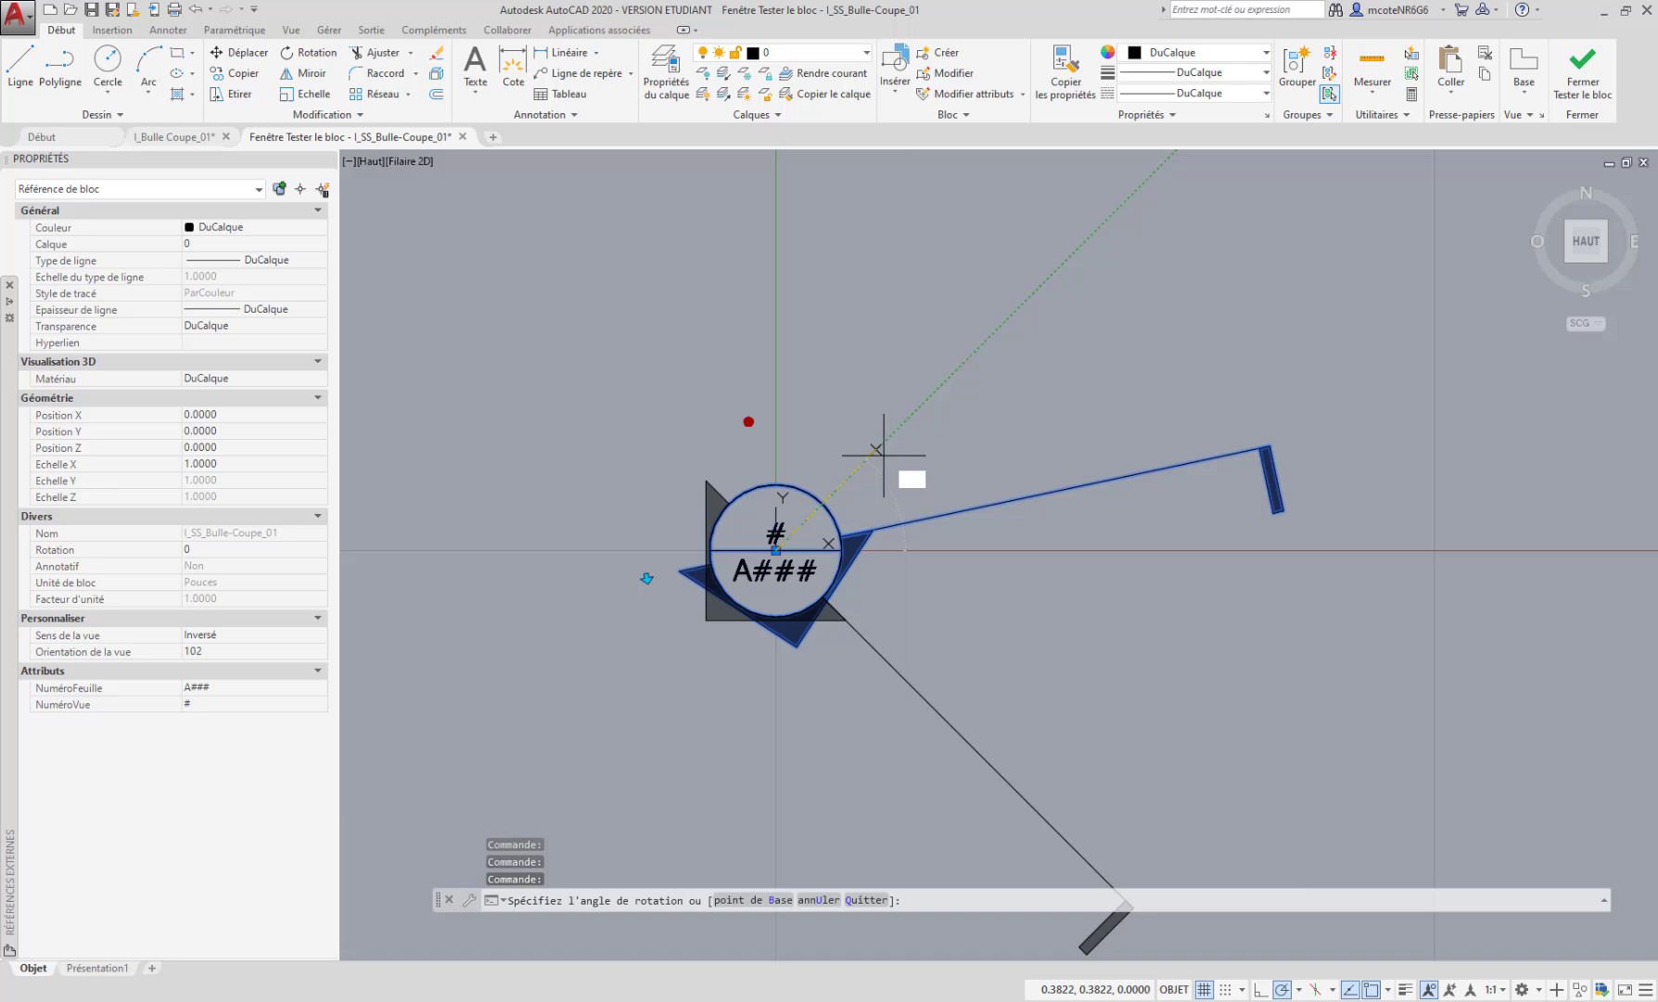
{"action": "left_click", "coordinate": [682, 458]}
{"action": "left_click", "coordinate": [682, 458]}
{"action": "left_click", "coordinate": [683, 459]}
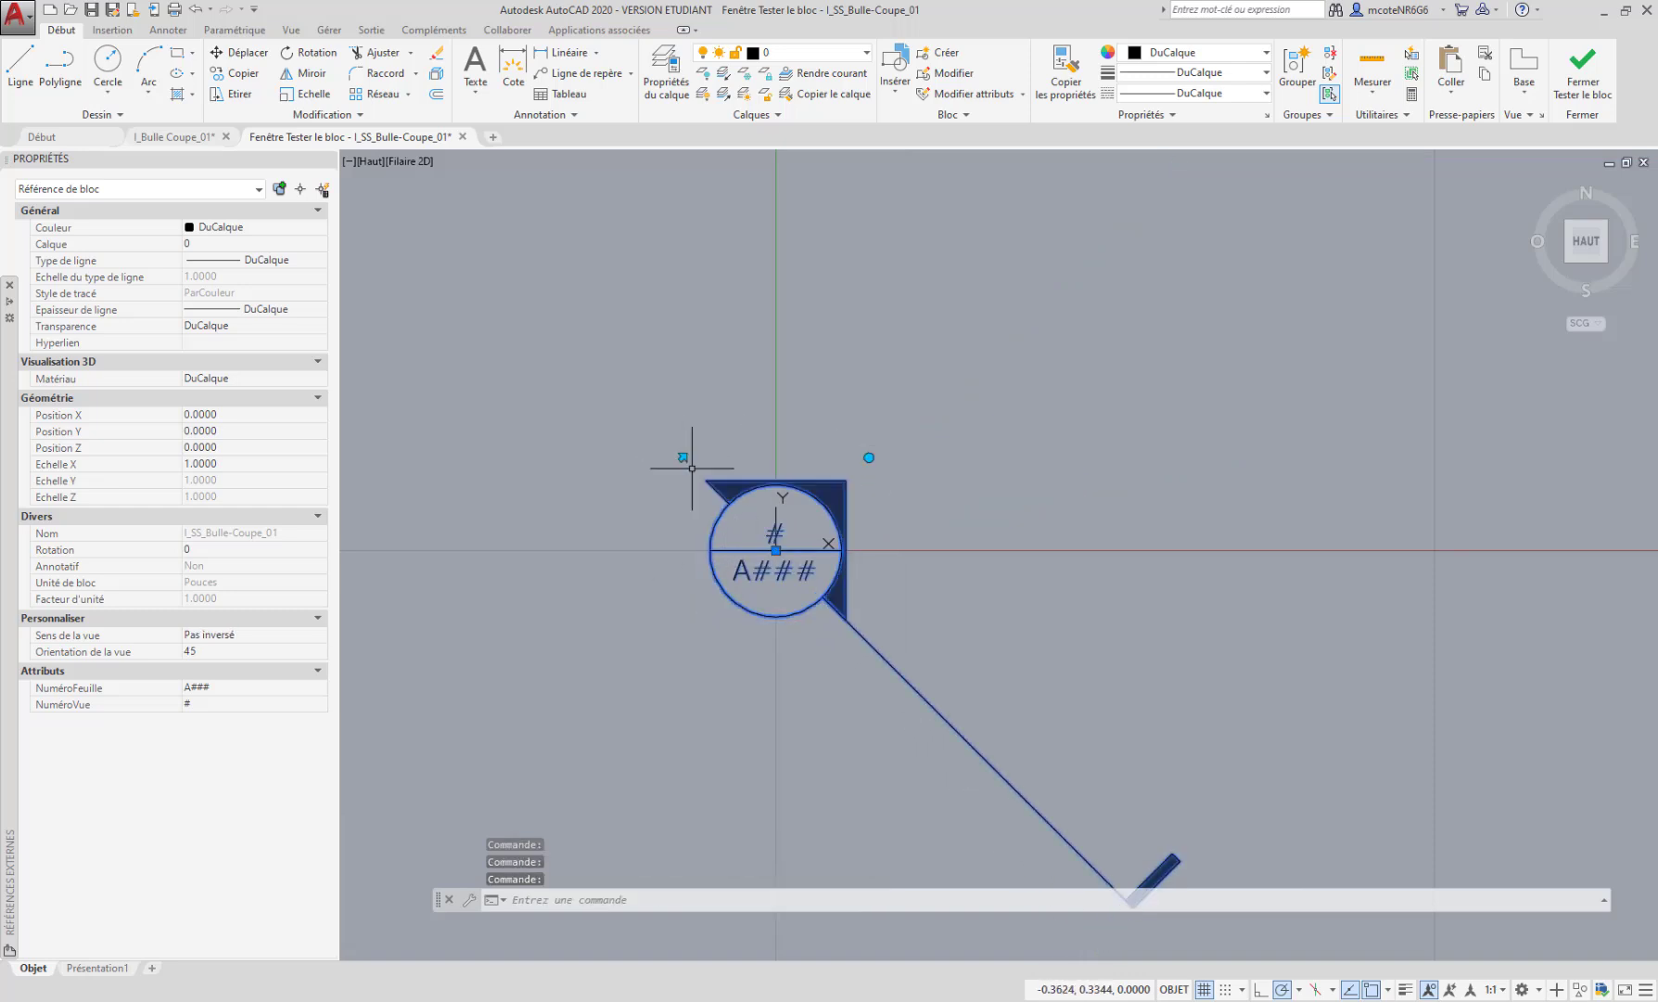
Return the arrow to a 90° orientation and close the block test window
{"action": "middle_click_drag", "start_coordinate": [888, 506], "coordinate": [822, 420]}
{"action": "left_click", "coordinate": [808, 363]}
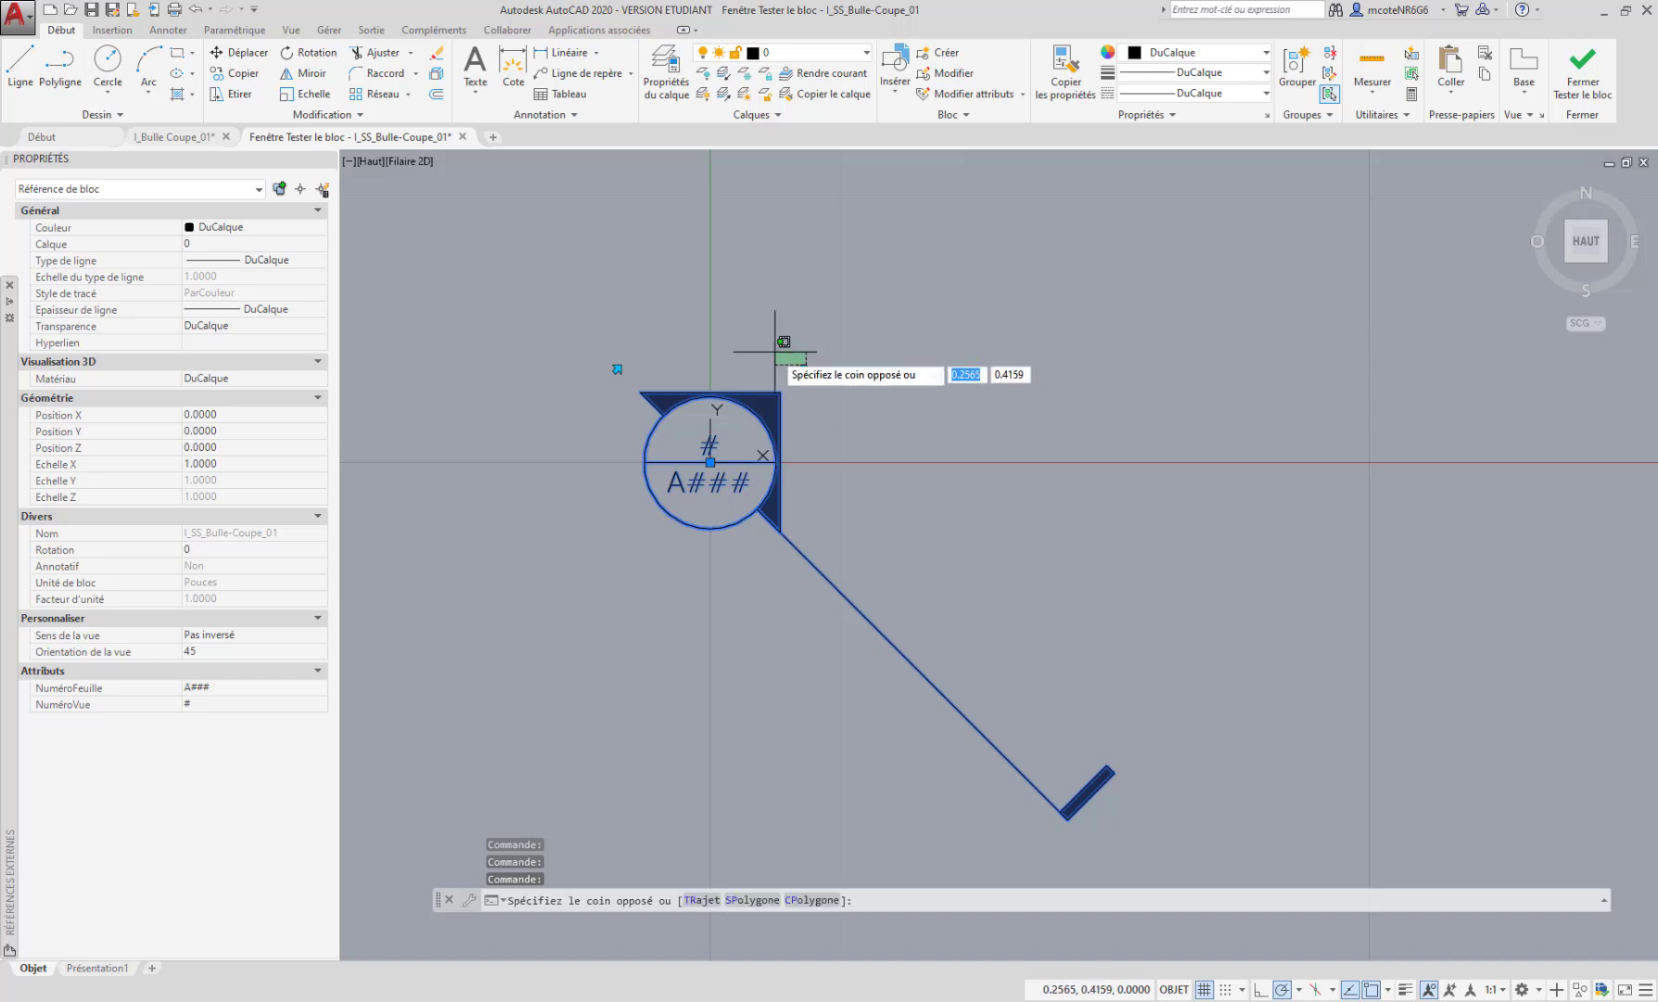
{"action": "key", "text": "Escape"}
{"action": "left_click", "coordinate": [803, 369]}
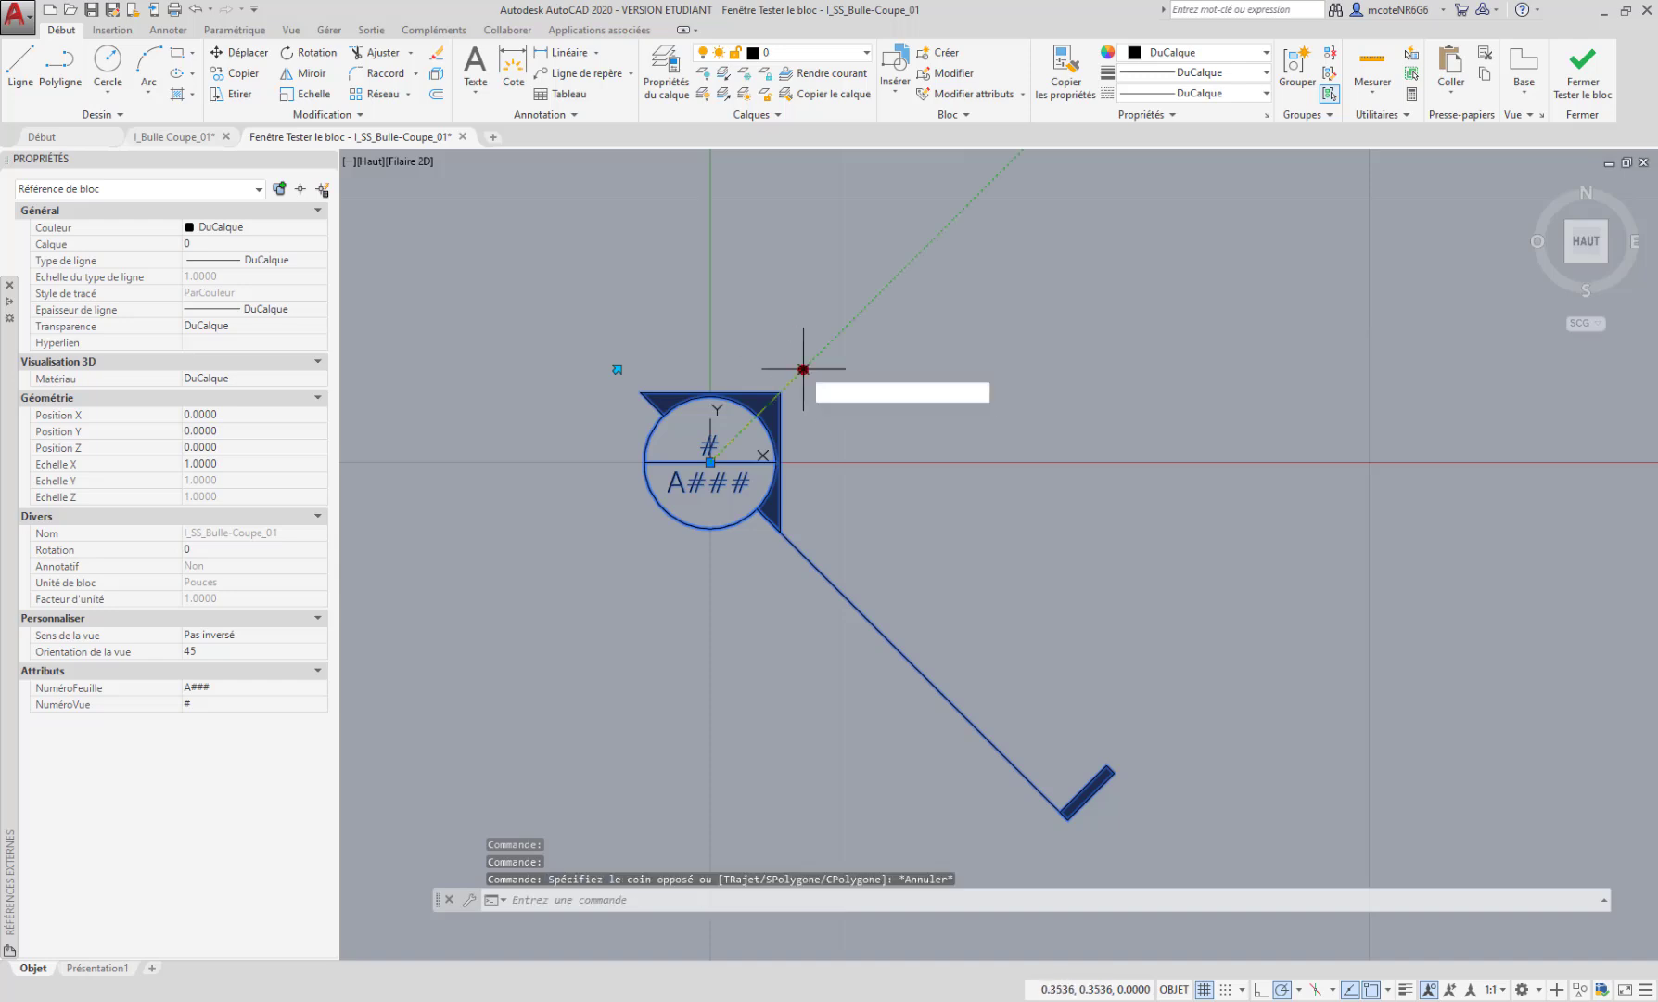
{"action": "left_click", "coordinate": [711, 301]}
{"action": "middle_click_drag", "start_coordinate": [888, 359], "coordinate": [888, 463]}
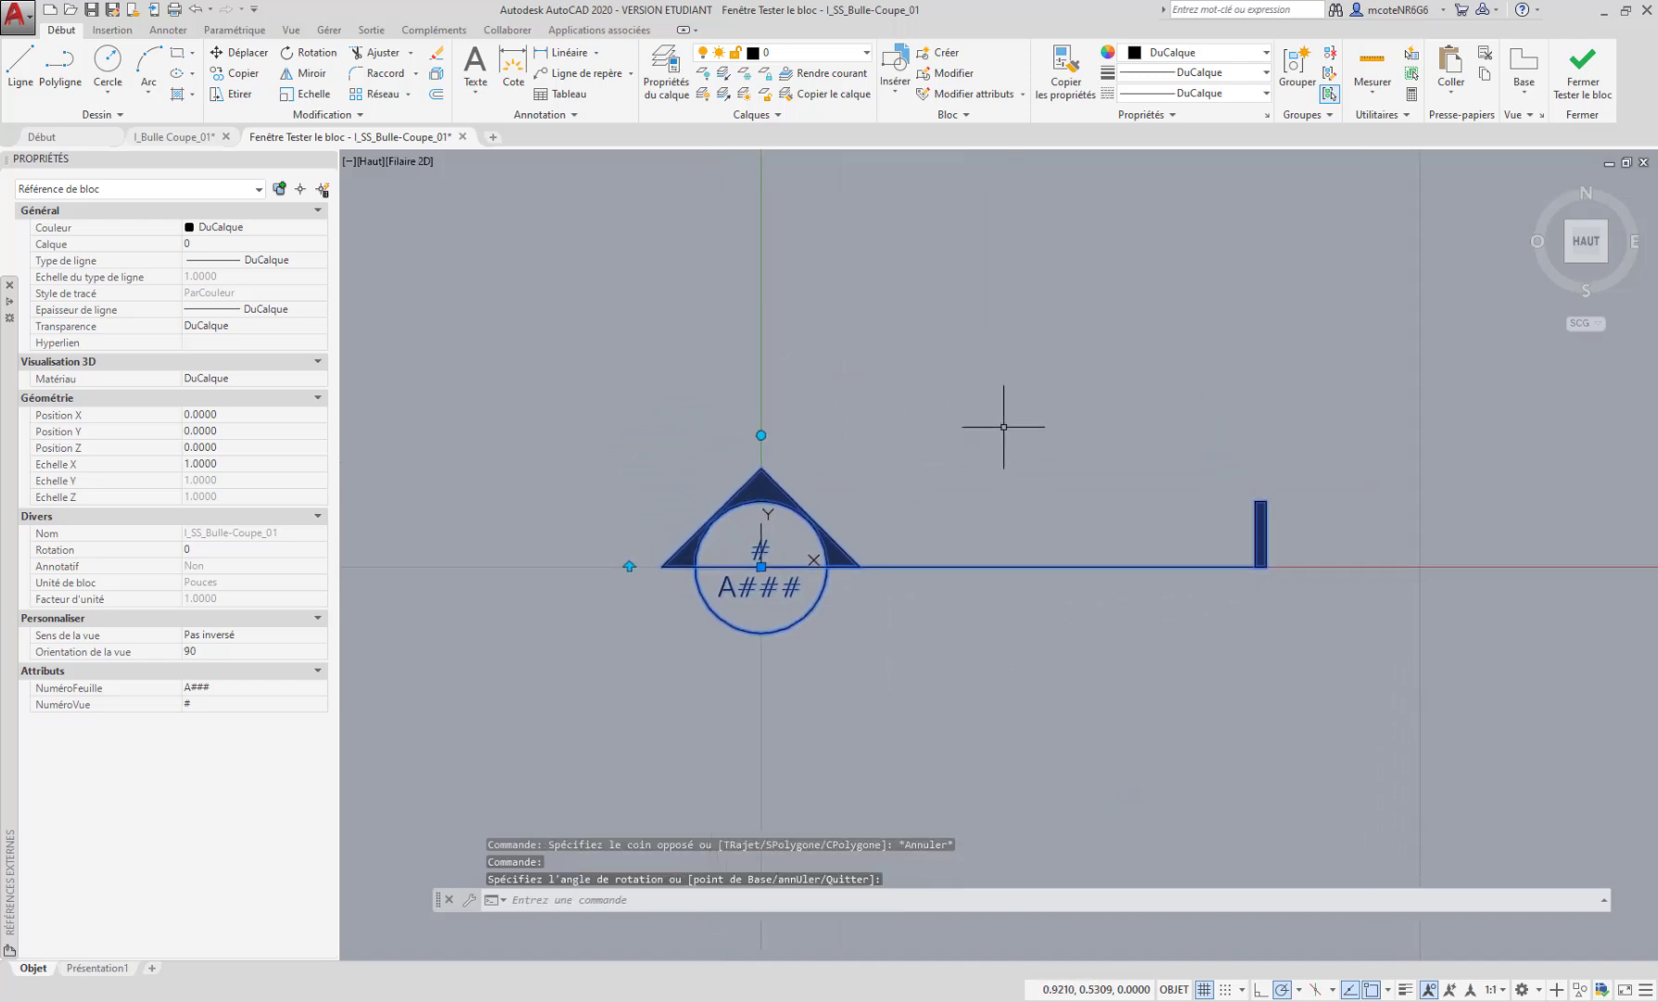
{"action": "middle_click_drag", "start_coordinate": [1007, 448], "coordinate": [1022, 447]}
{"action": "left_click", "coordinate": [1583, 72]}
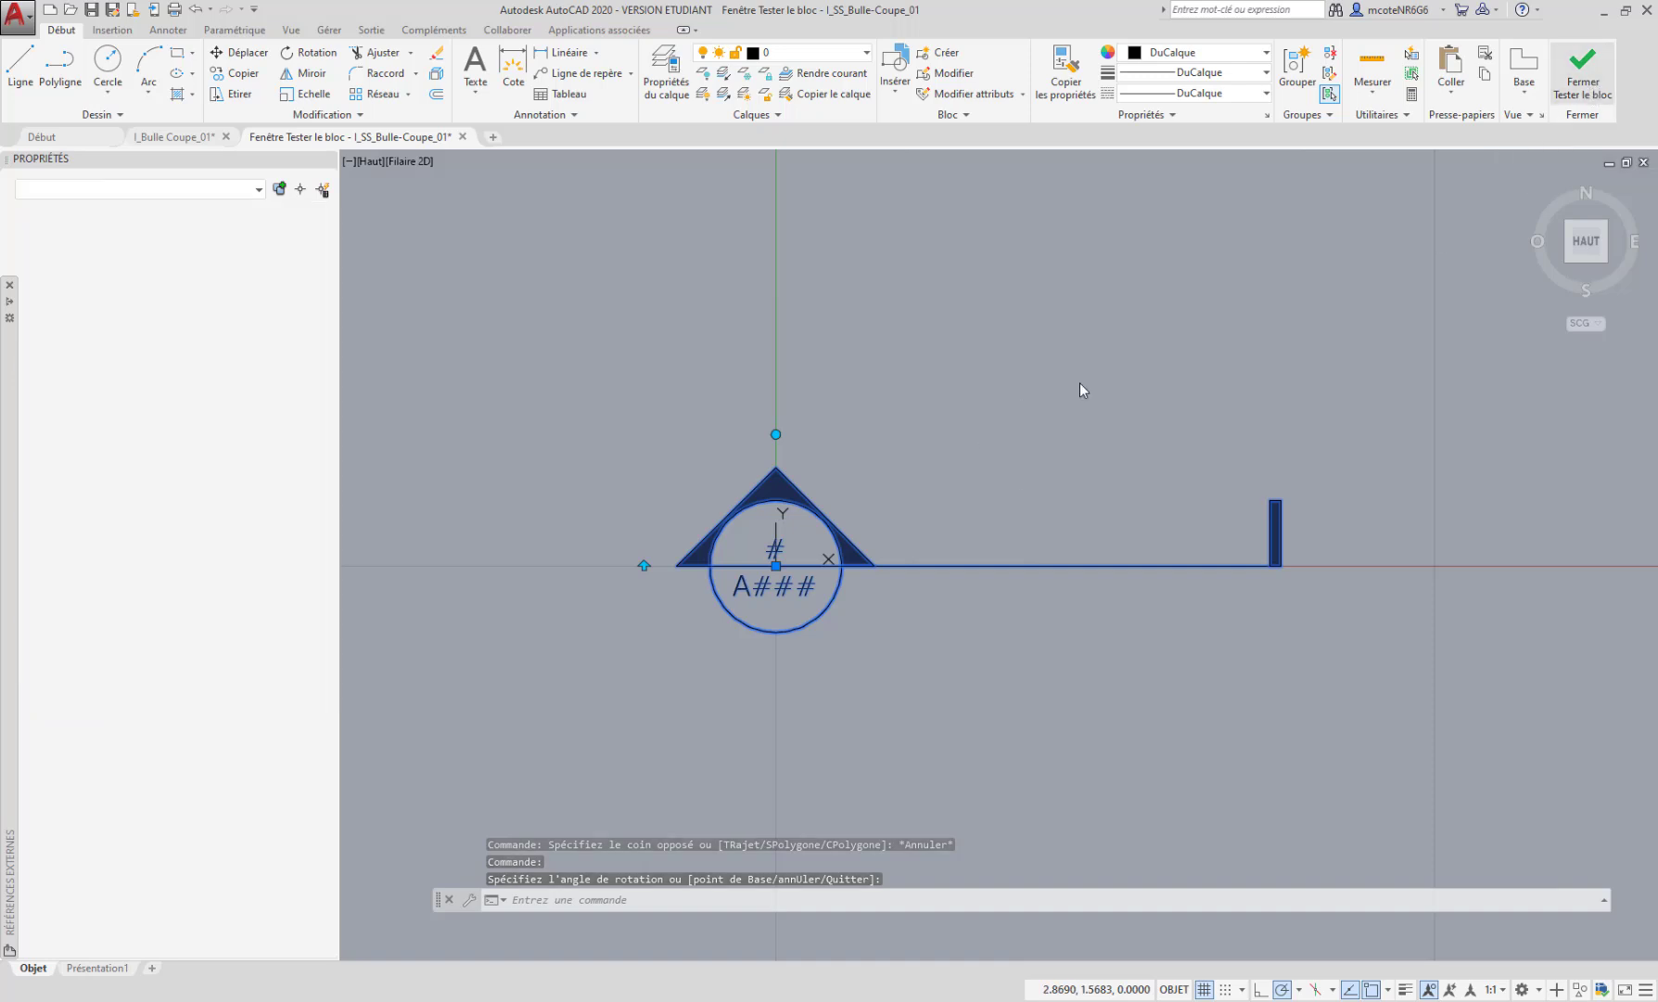
{"action": "middle_click_drag", "start_coordinate": [1018, 615], "coordinate": [953, 634]}
{"action": "scroll", "coordinate": [1018, 666], "scroll_direction": "down", "scroll_amount": 1}
{"action": "middle_click_drag", "start_coordinate": [1047, 681], "coordinate": [1044, 675]}
{"action": "scroll", "coordinate": [981, 612], "scroll_direction": "up", "scroll_amount": 3}
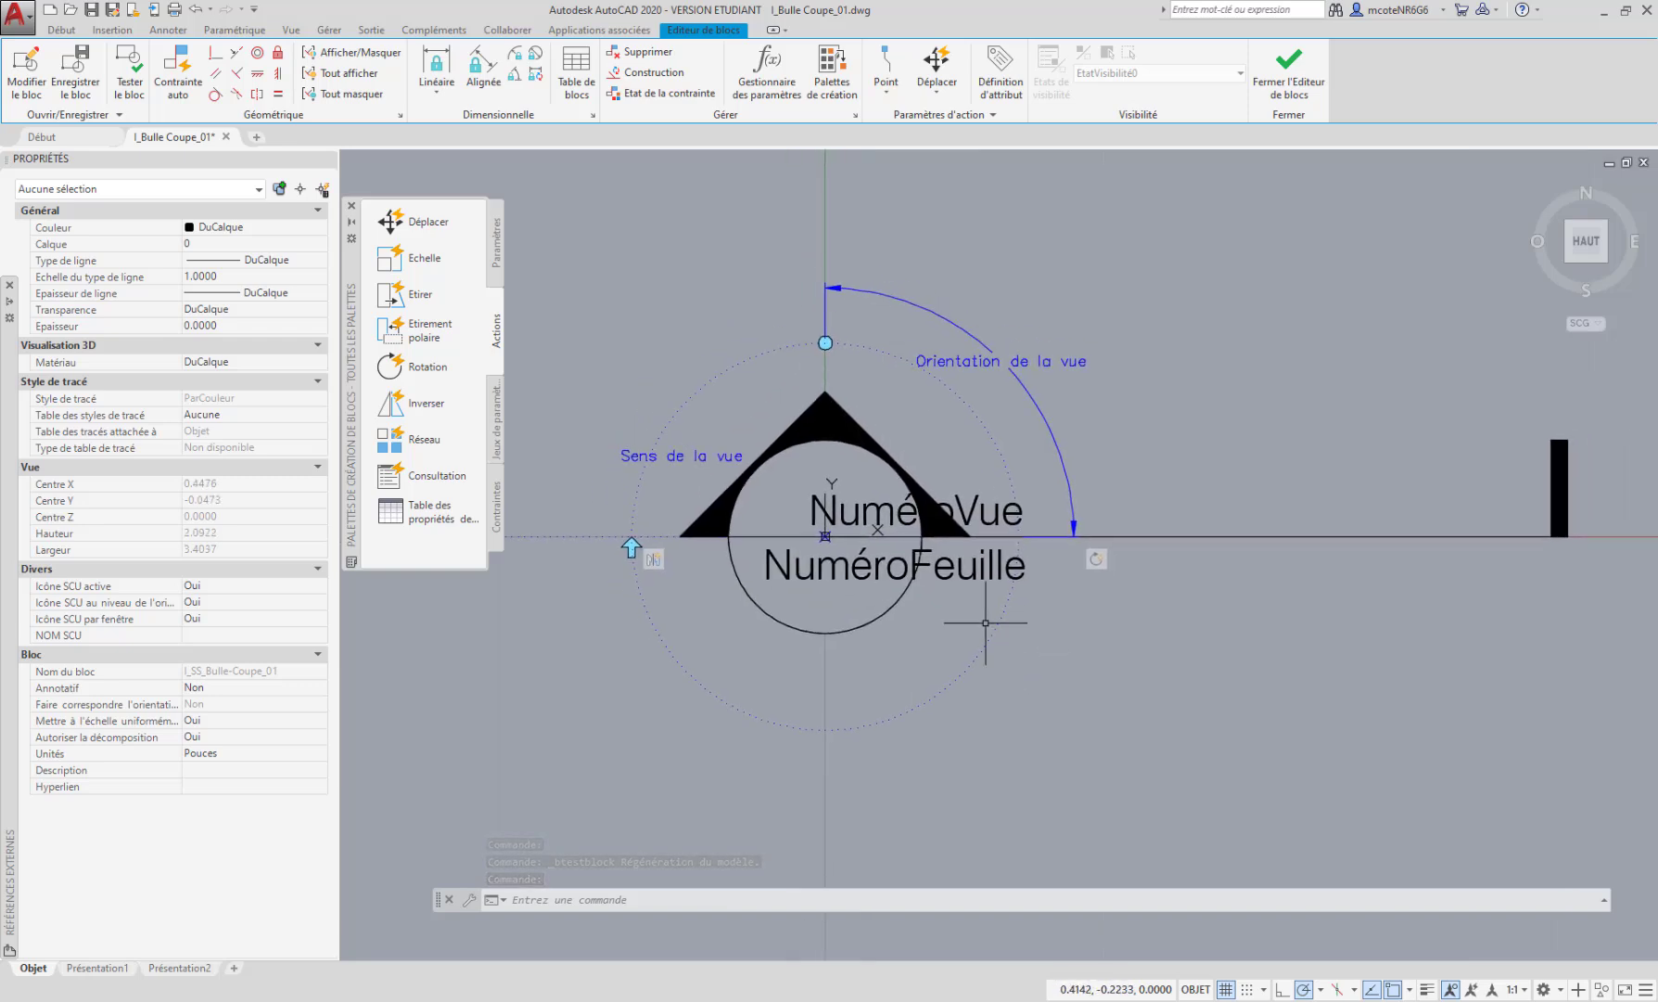
{"action": "scroll", "coordinate": [938, 623], "scroll_direction": "down", "scroll_amount": 3}
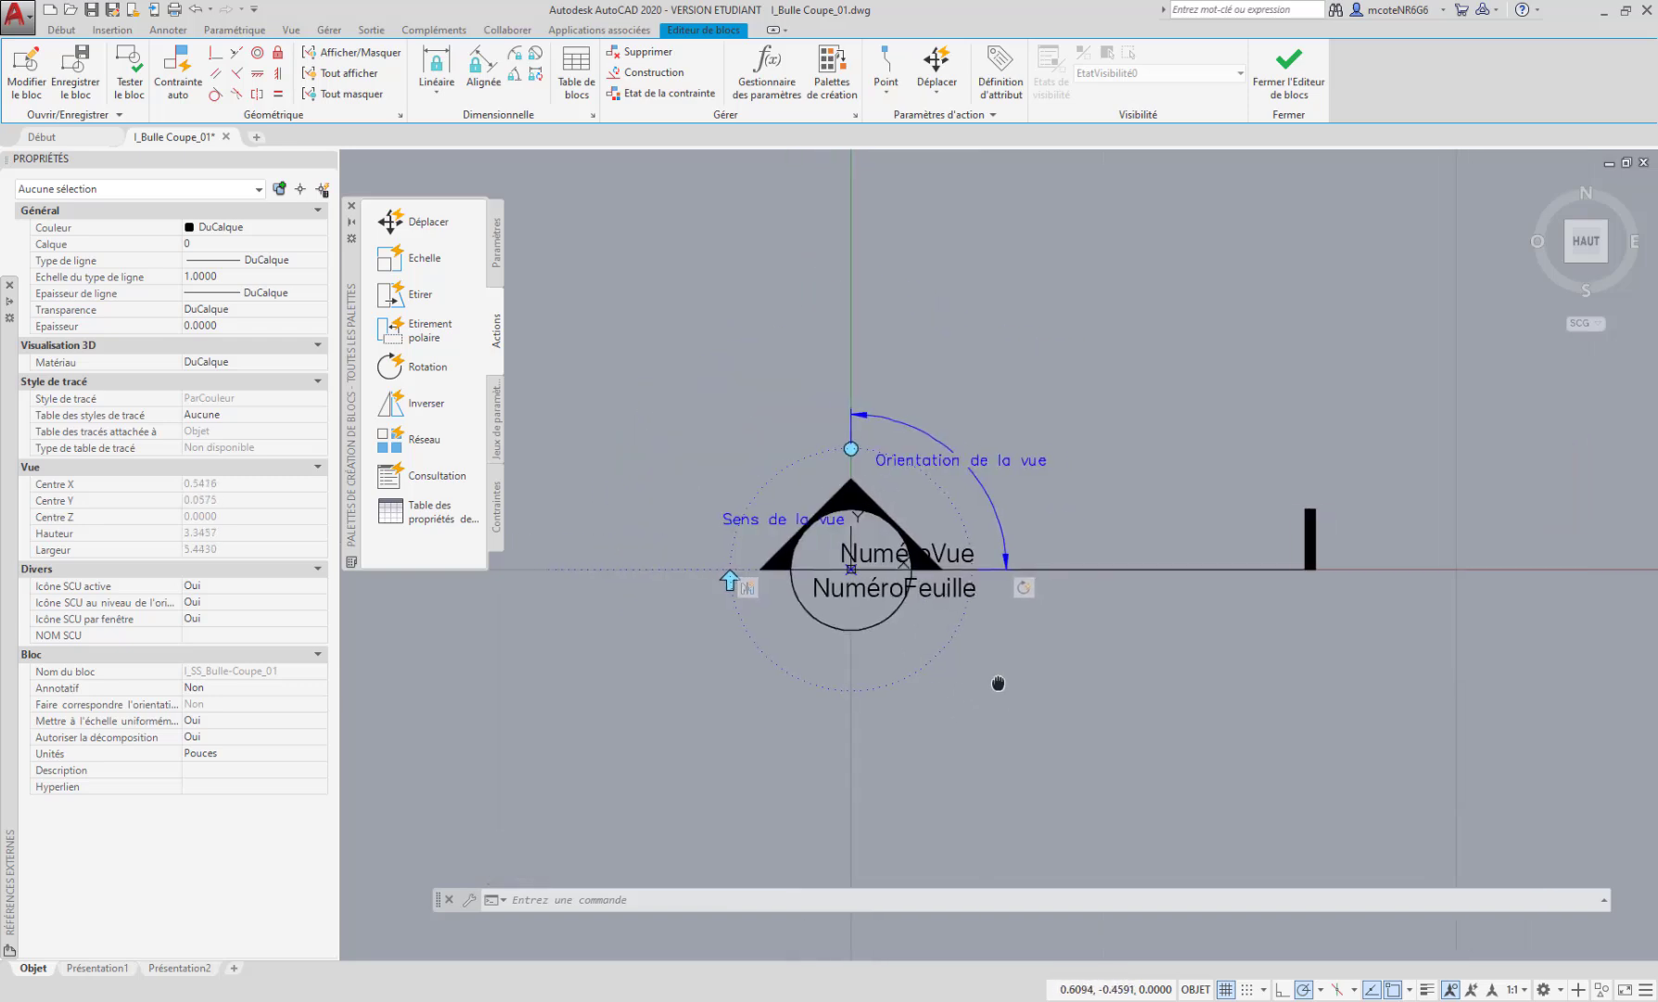
{"action": "middle_click_drag", "start_coordinate": [888, 673], "coordinate": [885, 660]}
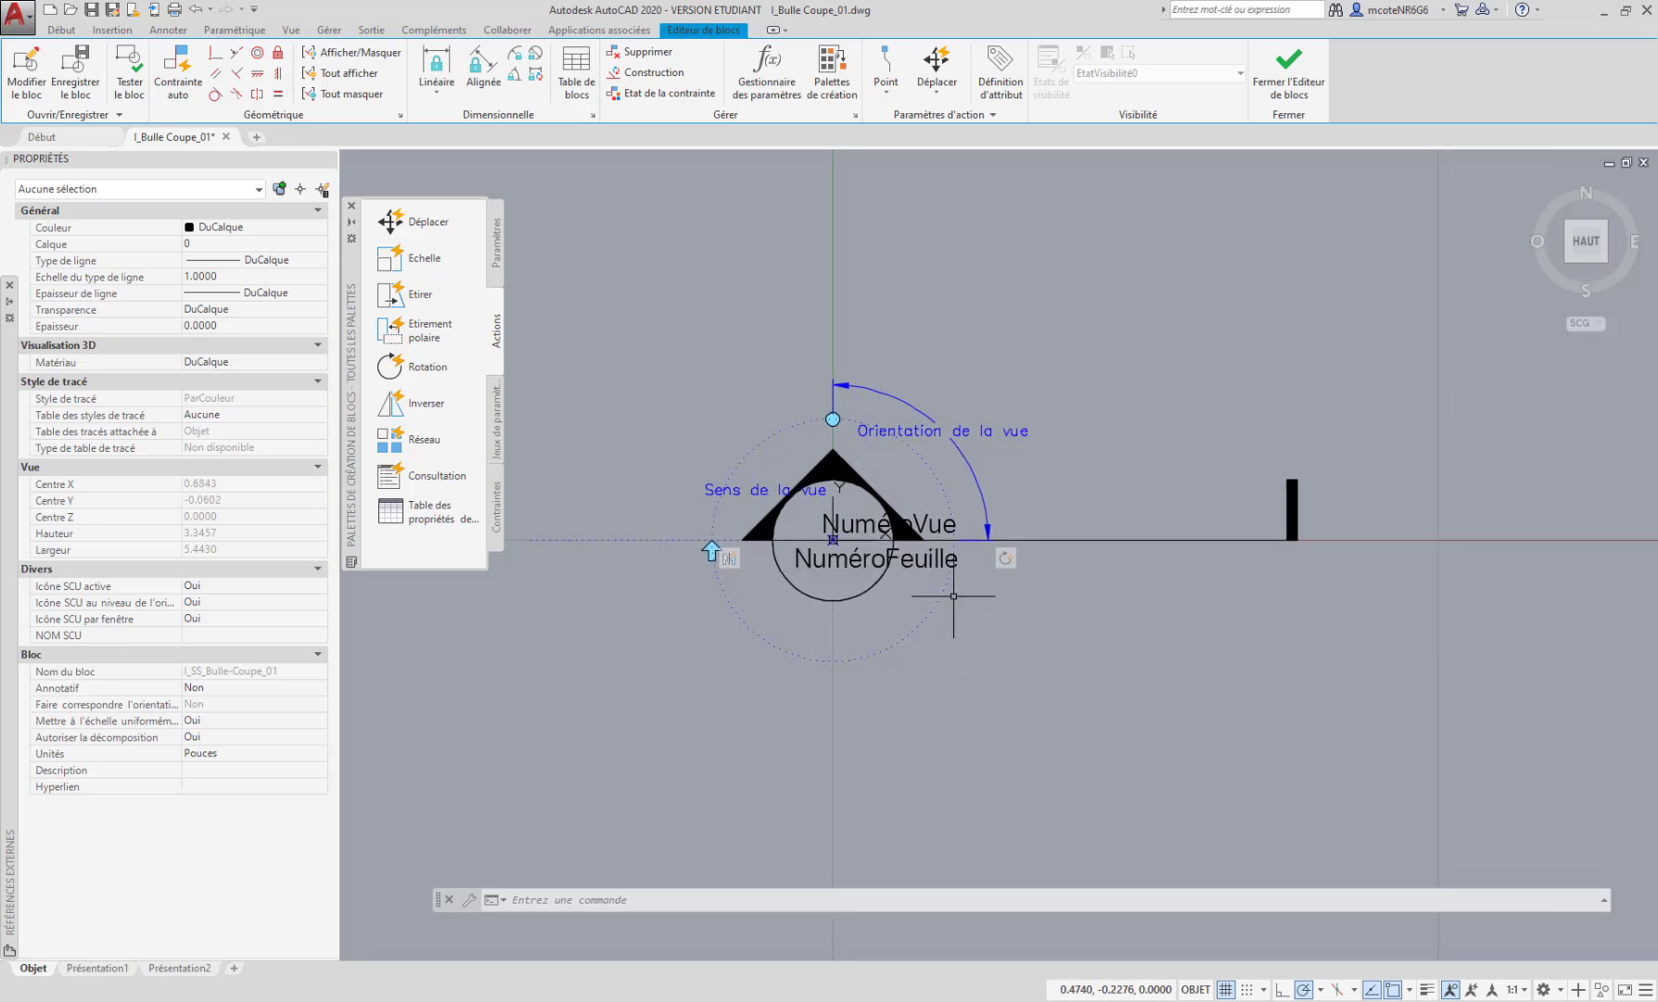
{"action": "scroll", "coordinate": [997, 601], "scroll_direction": "up", "scroll_amount": 2}
{"action": "middle_click_drag", "start_coordinate": [1073, 602], "coordinate": [1121, 633]}
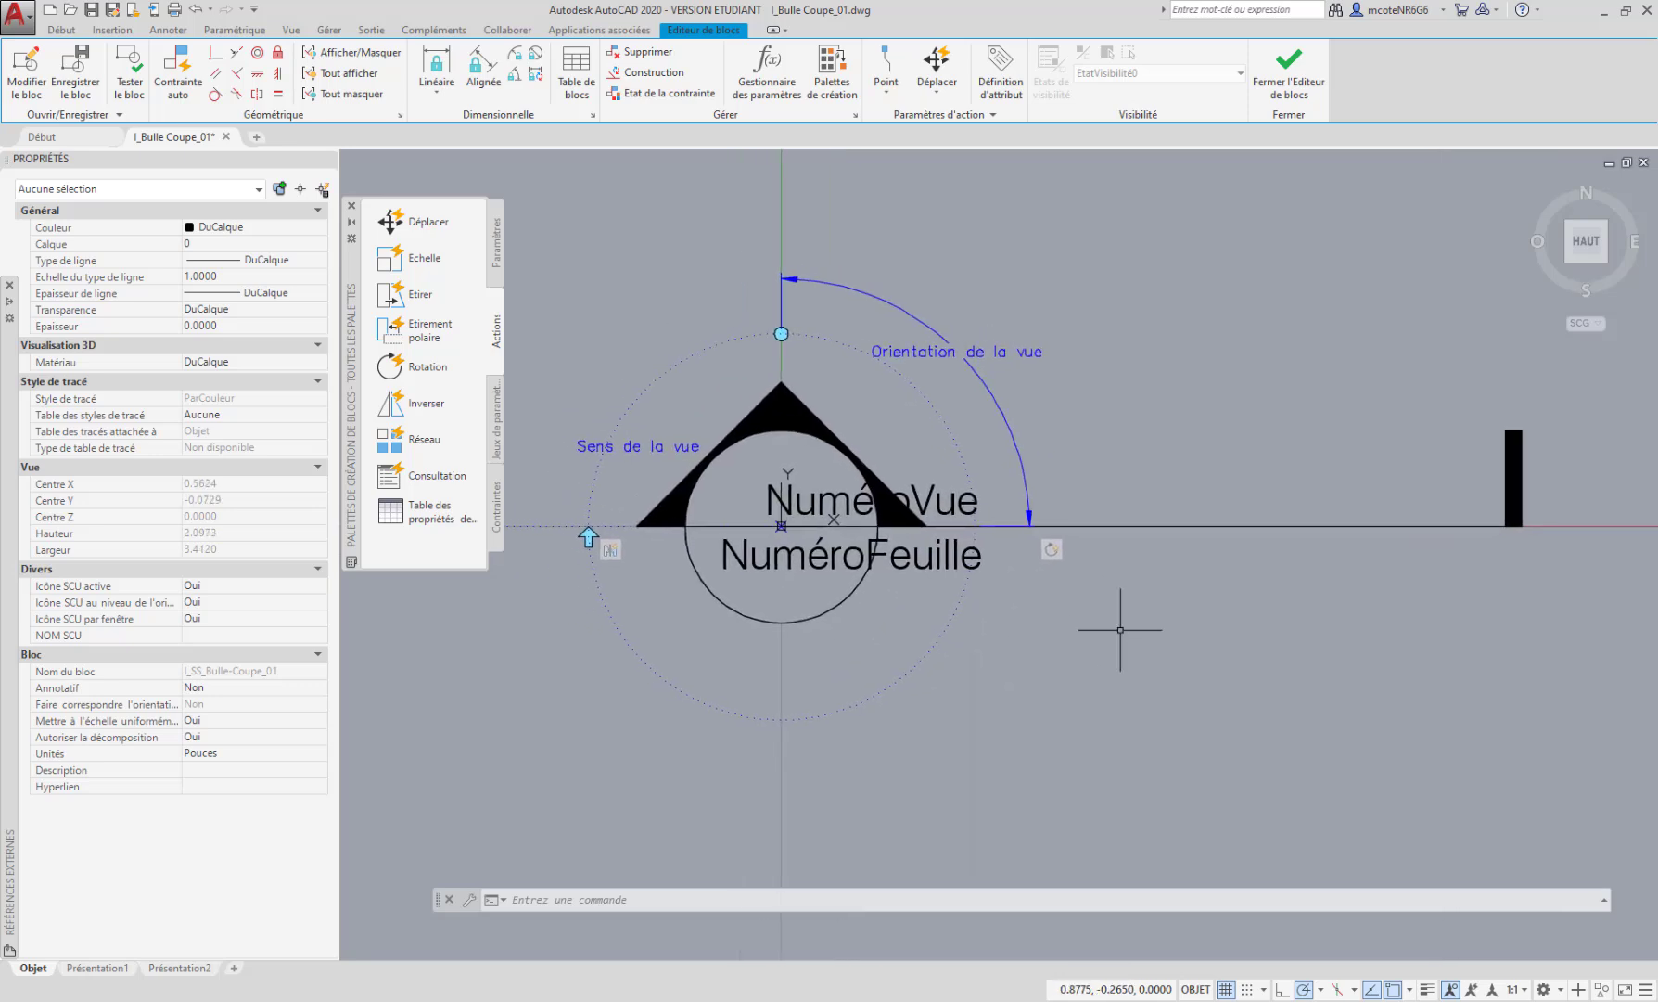
{"action": "scroll", "coordinate": [1120, 630], "scroll_direction": "down", "scroll_amount": 2}
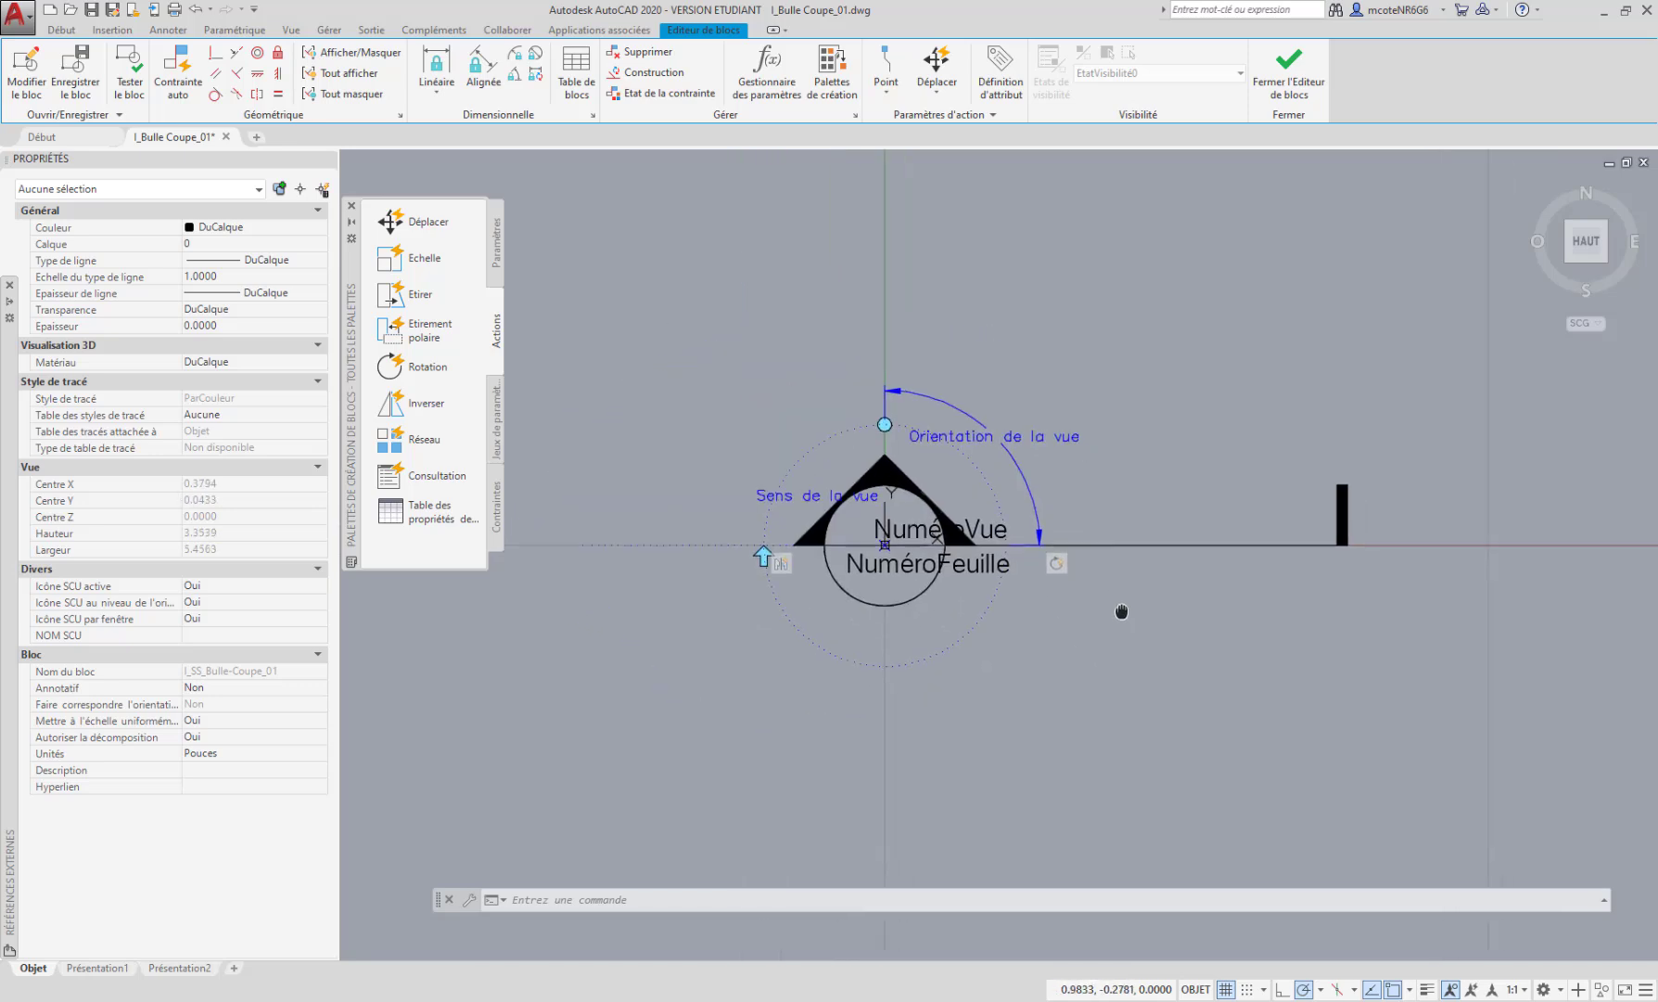
{"action": "left_click", "coordinate": [1150, 545]}
{"action": "key", "text": "Escape"}
{"action": "left_click", "coordinate": [1295, 447]}
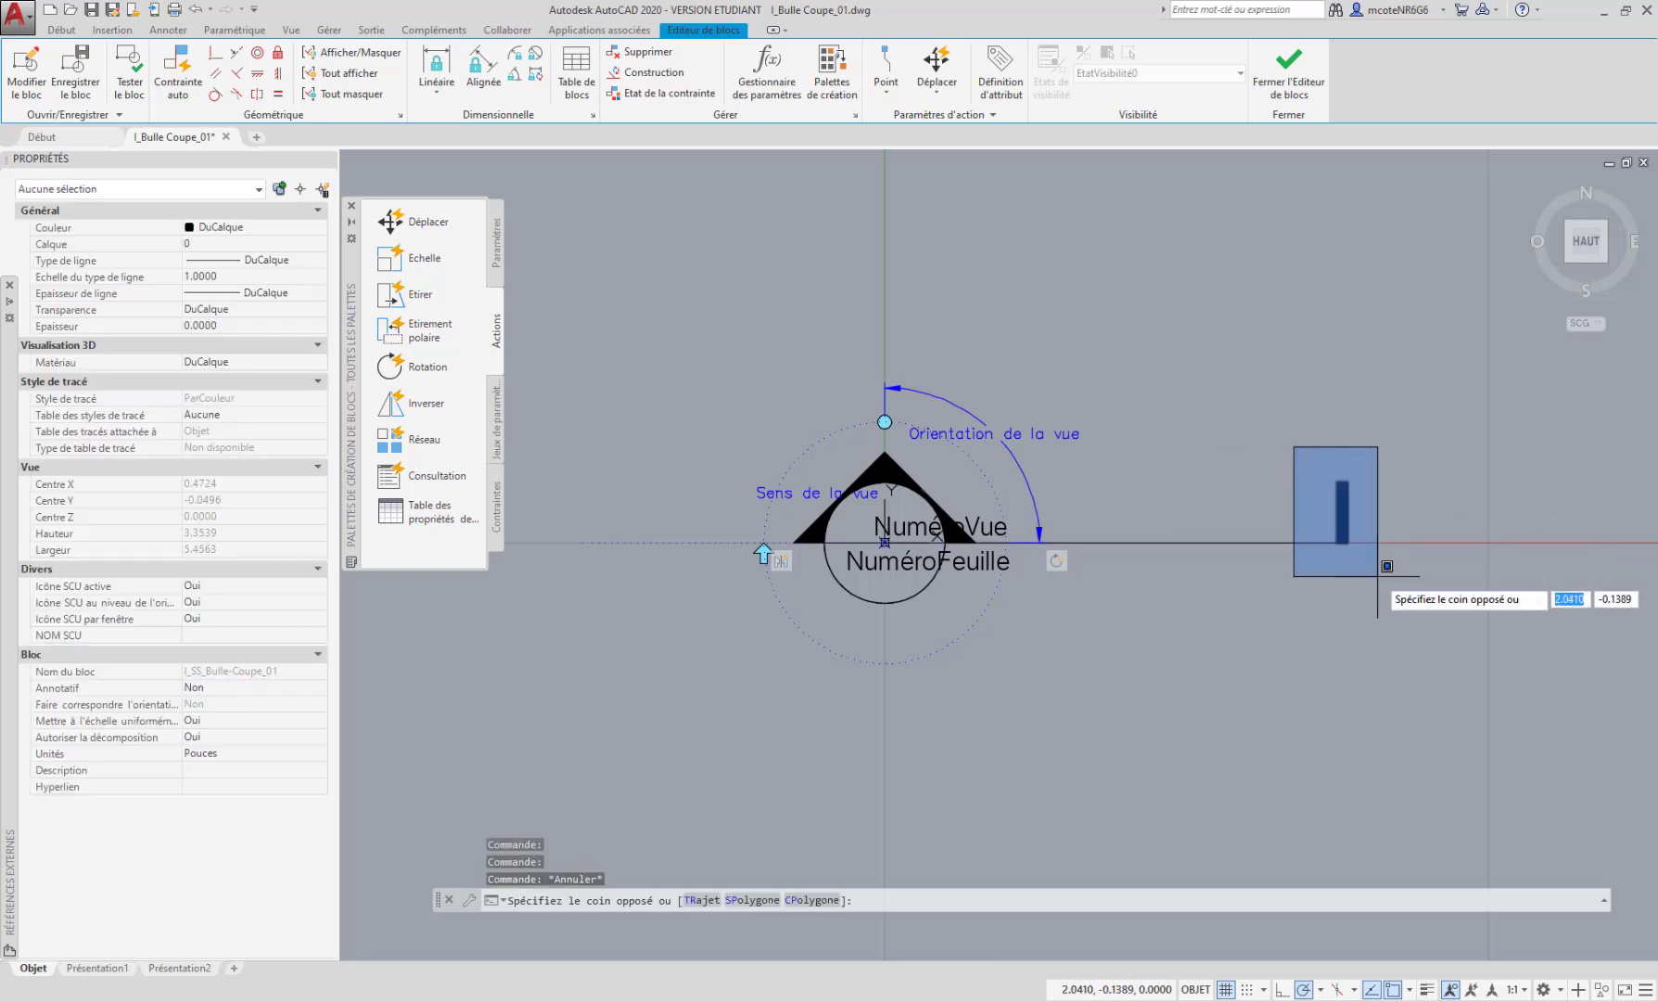
{"action": "left_click", "coordinate": [1377, 576]}
{"action": "middle_click_drag", "start_coordinate": [1128, 692], "coordinate": [1115, 705]}
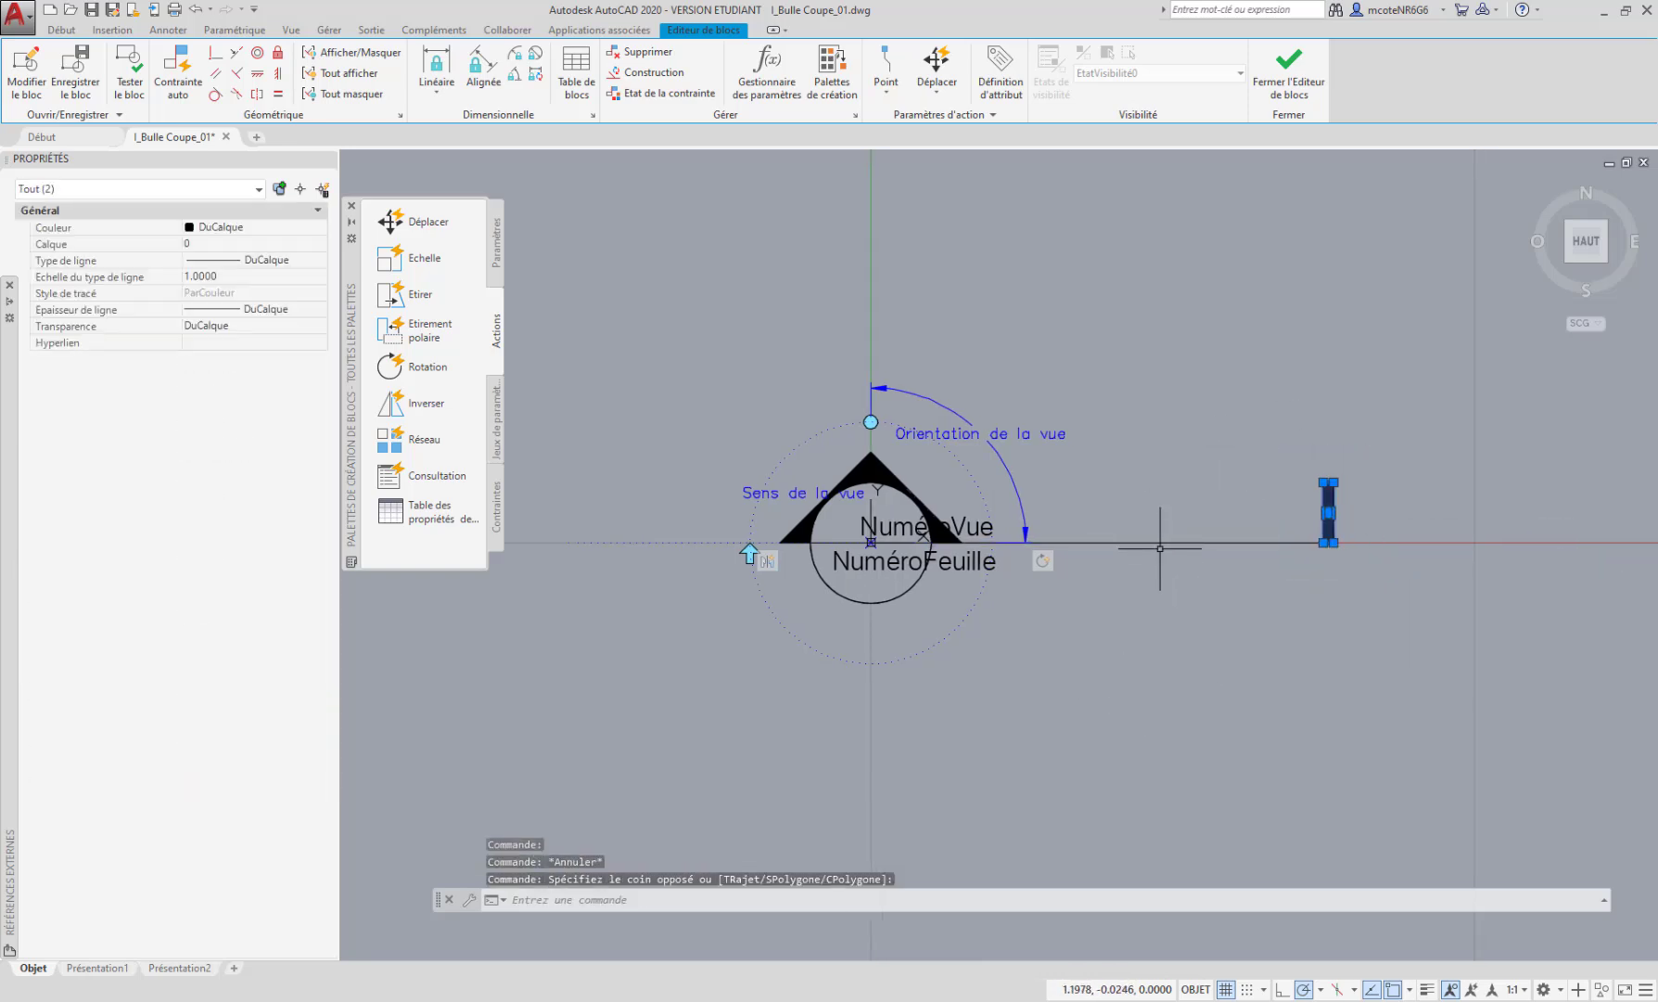
{"action": "key", "text": "Escape"}
{"action": "middle_click_drag", "start_coordinate": [1075, 578], "coordinate": [993, 603]}
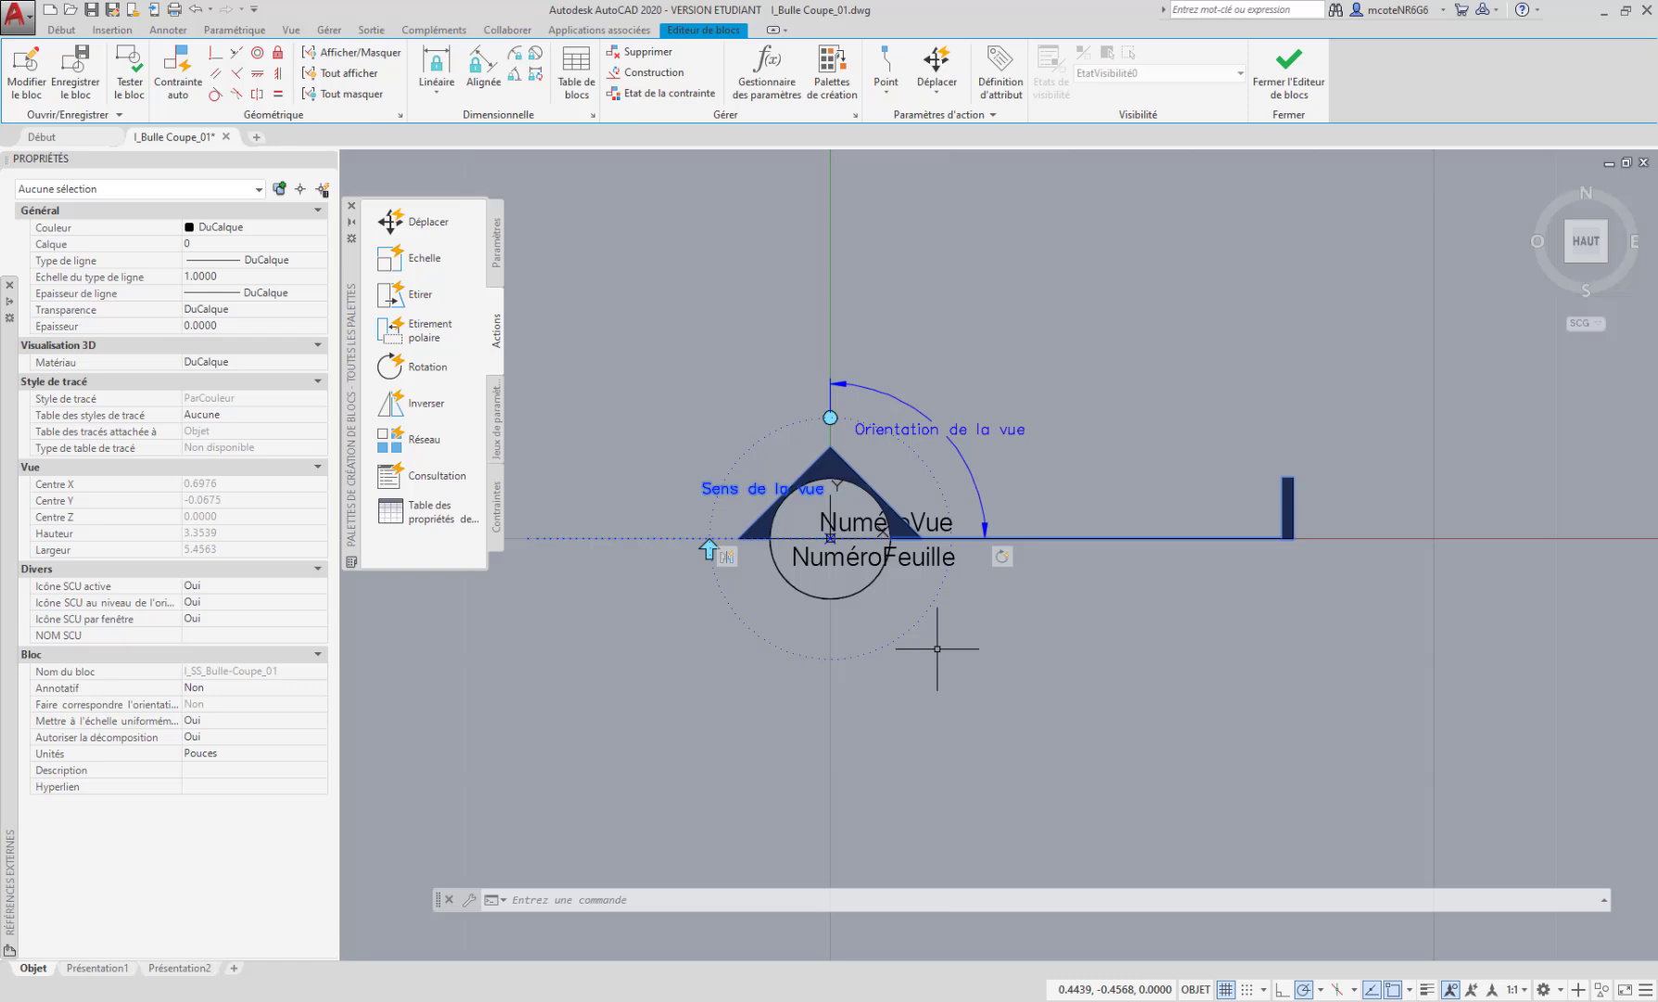
{"action": "mouse_move", "coordinate": [974, 677]}
{"action": "middle_mouse_down"}
{"action": "mouse_move", "coordinate": [970, 655]}
{"action": "mouse_move", "coordinate": [961, 669]}
{"action": "middle_mouse_up"}
{"action": "key", "text": "Escape"}
{"action": "key", "text": "Escape"}
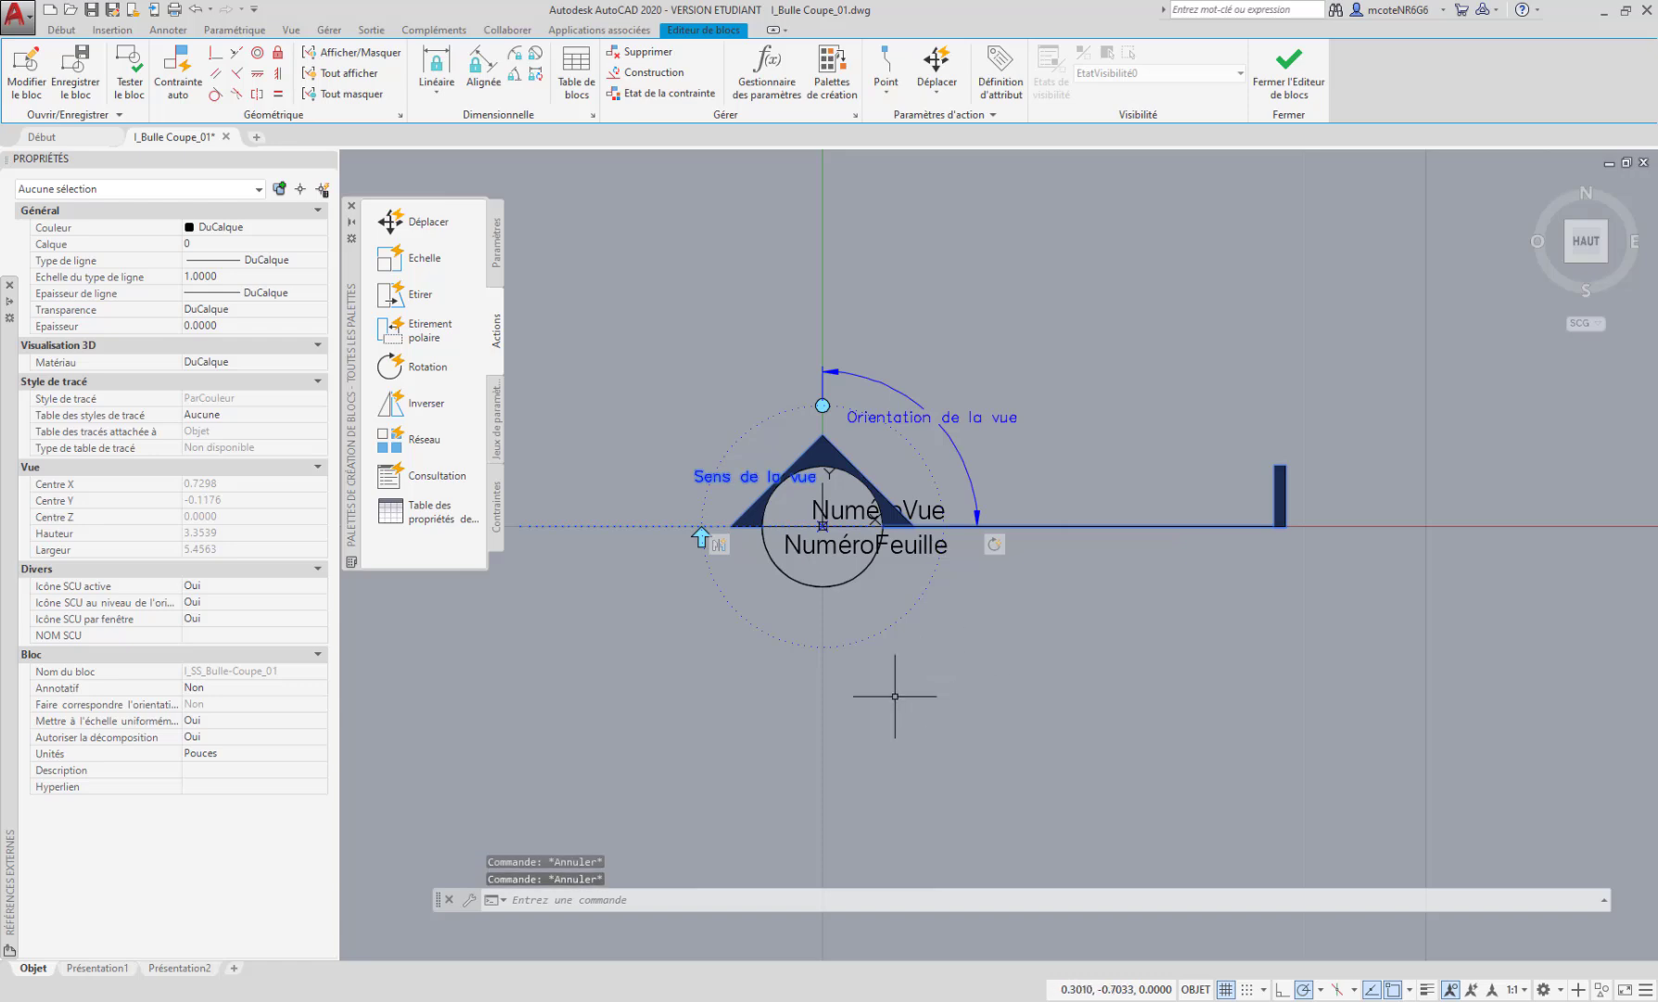
{"action": "key", "text": "Escape"}
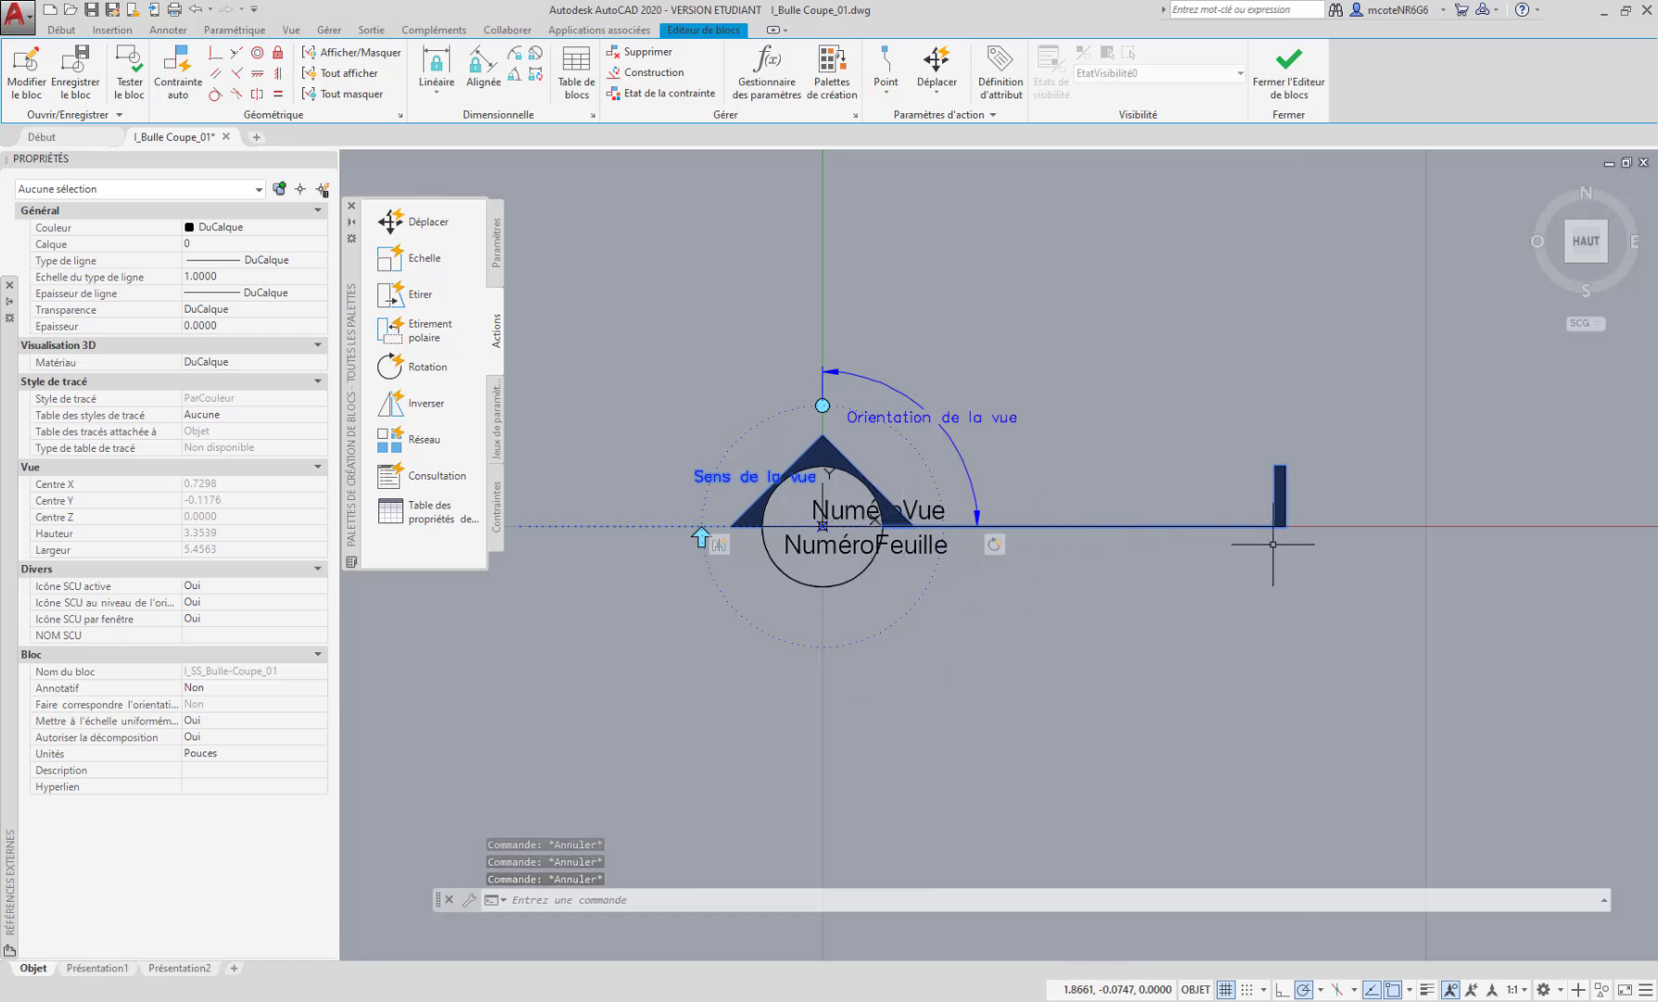
{"action": "middle_click_drag", "start_coordinate": [1193, 578], "coordinate": [1220, 597]}
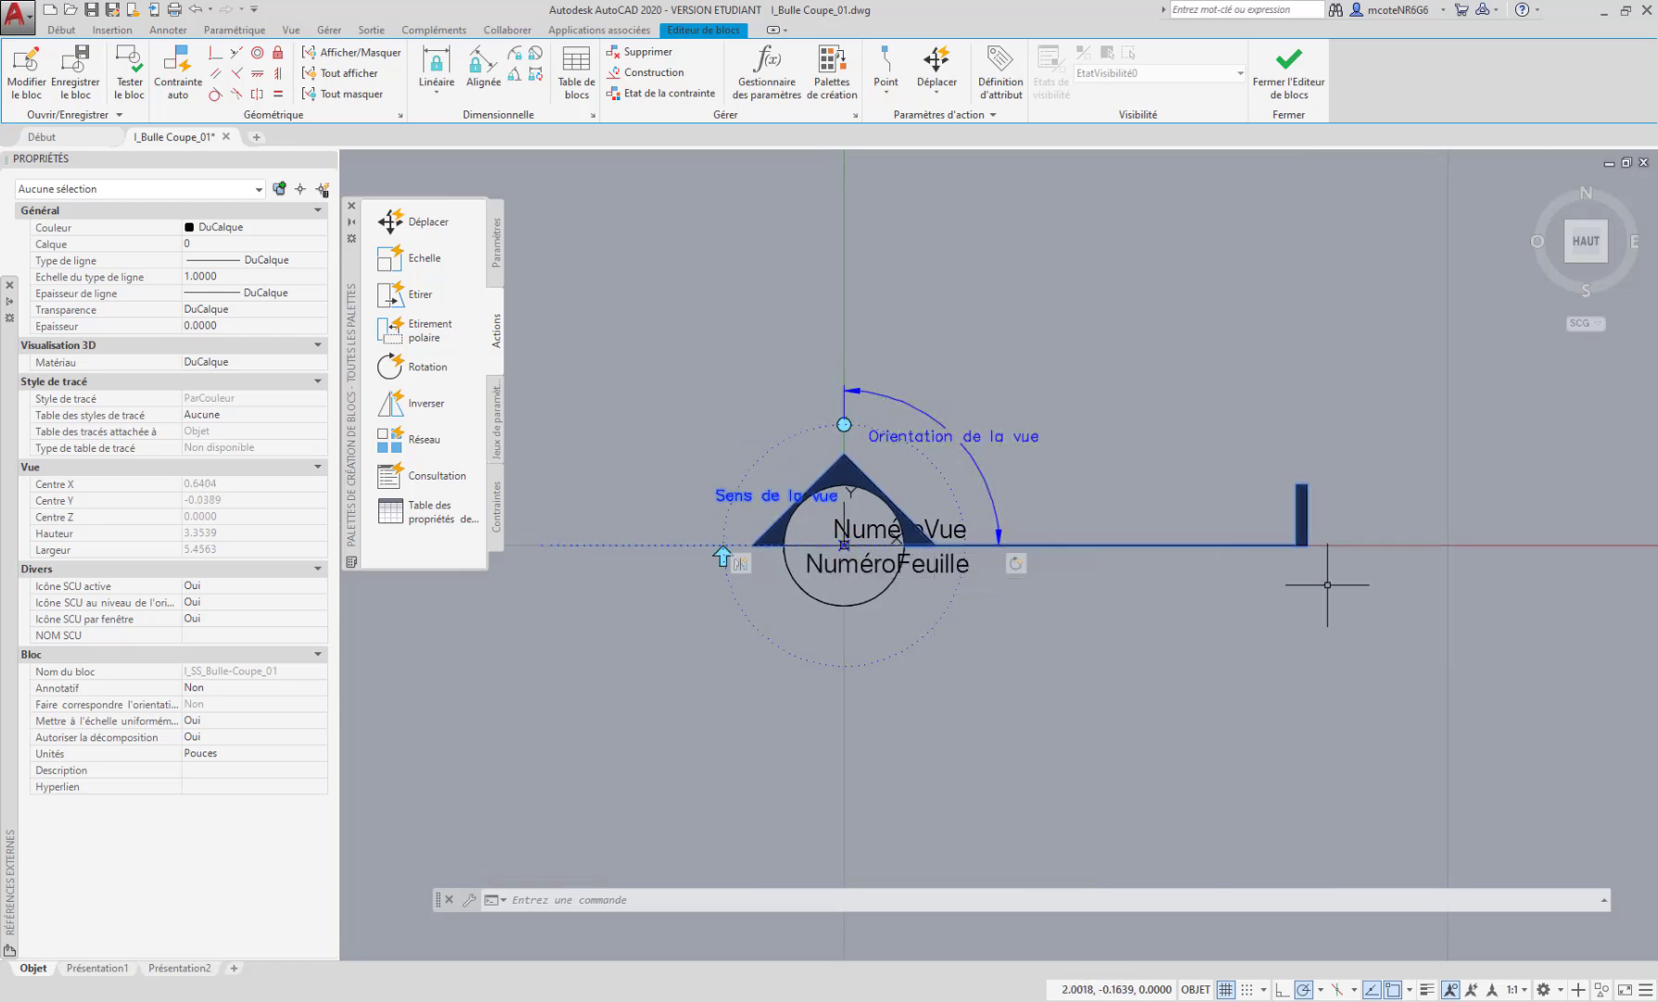
{"action": "key", "text": "Escape"}
{"action": "key", "text": "Escape"}
{"action": "mouse_move", "coordinate": [1049, 614]}
{"action": "middle_mouse_down"}
{"action": "mouse_move", "coordinate": [1056, 582]}
{"action": "mouse_move", "coordinate": [989, 596]}
{"action": "middle_mouse_up"}
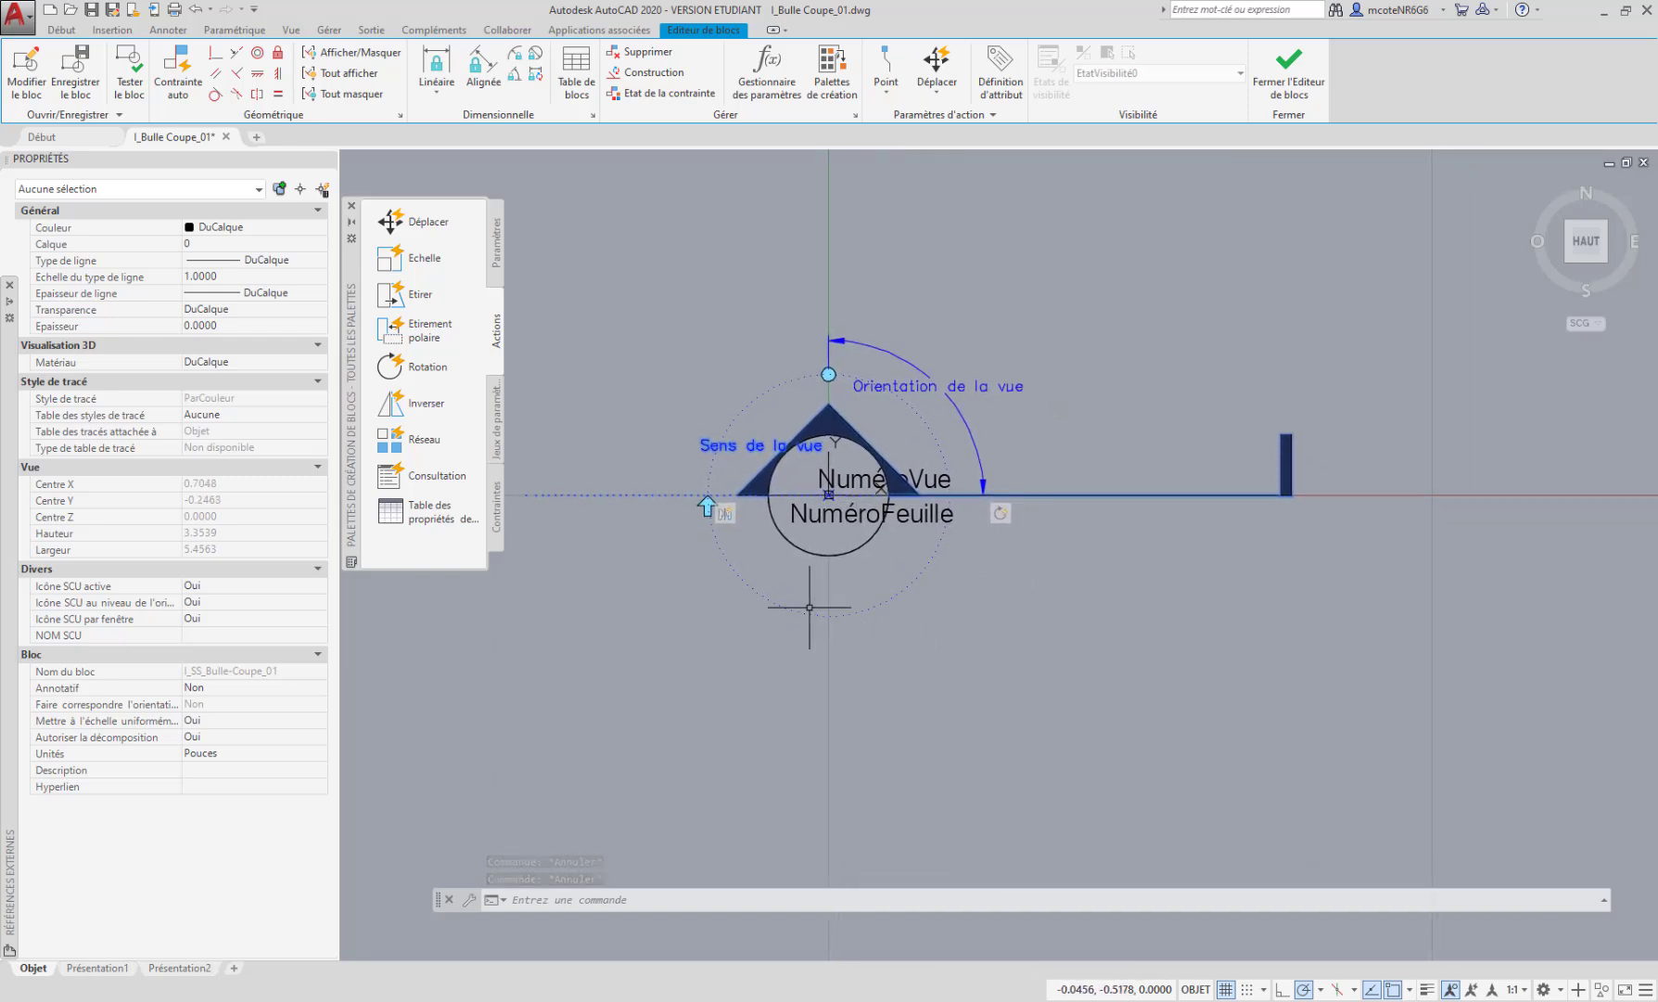
{"action": "middle_click_drag", "start_coordinate": [1003, 358], "coordinate": [1001, 360]}
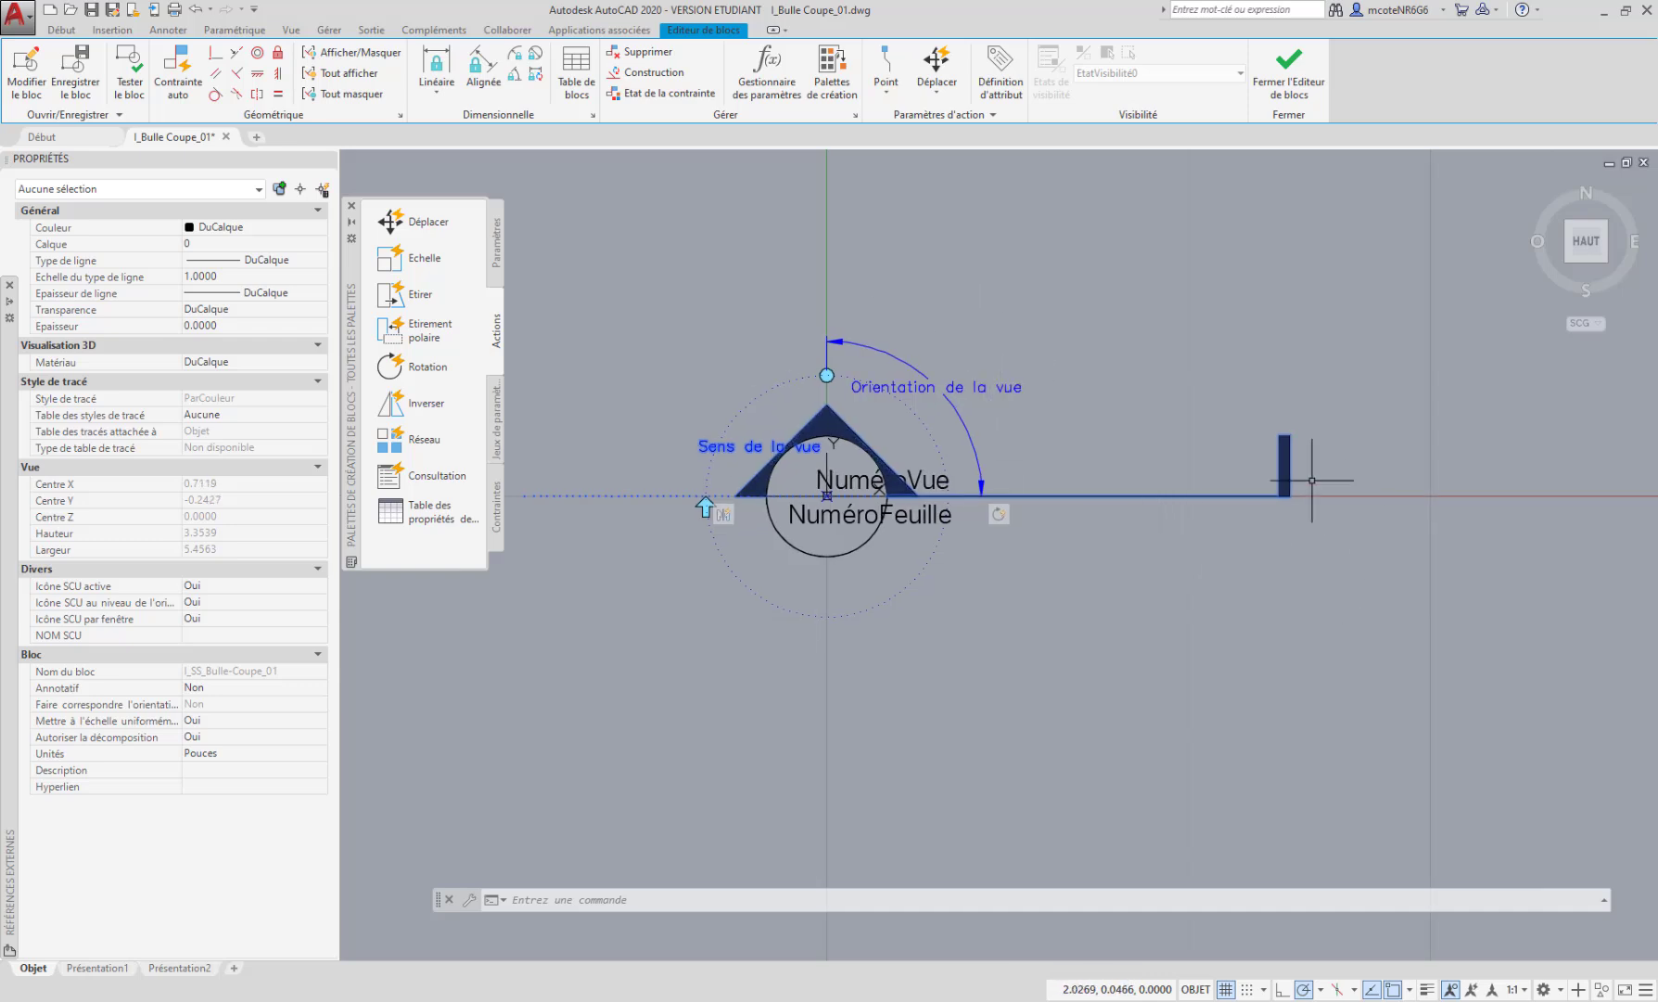
{"action": "middle_click_drag", "start_coordinate": [1077, 567], "coordinate": [1055, 564]}
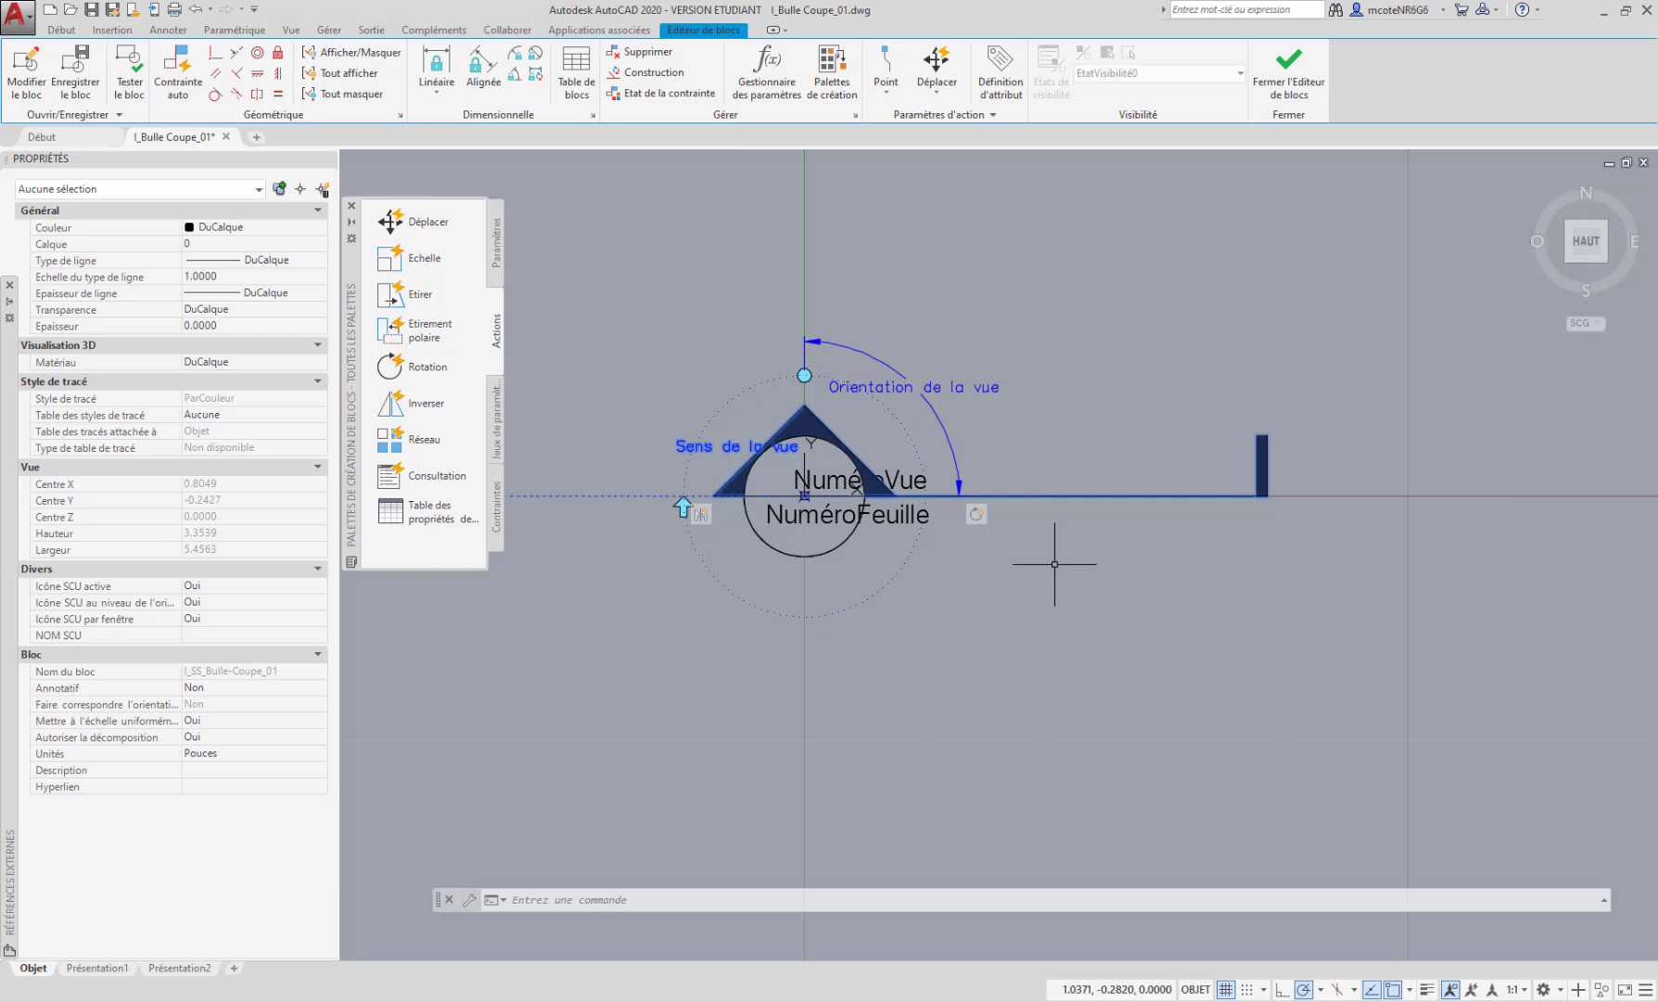
{"action": "scroll", "coordinate": [1054, 567], "scroll_direction": "up", "scroll_amount": 2}
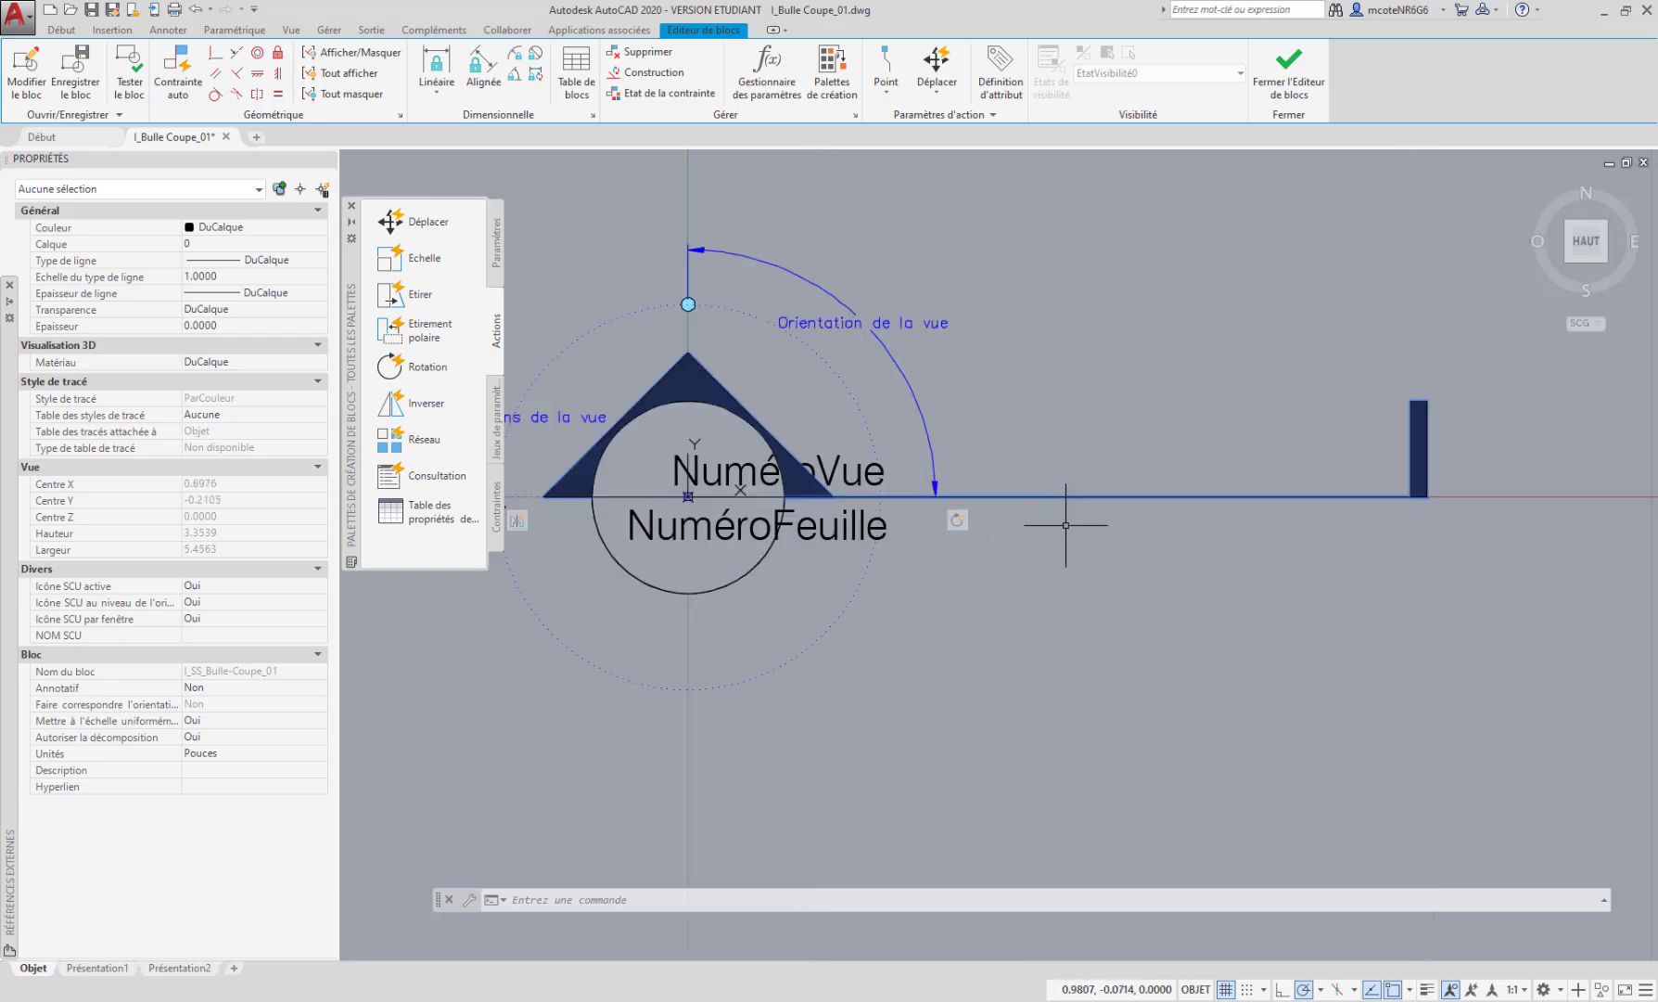
{"action": "scroll", "coordinate": [1066, 525], "scroll_direction": "down", "scroll_amount": 2}
{"action": "middle_click_drag", "start_coordinate": [983, 547], "coordinate": [1045, 576]}
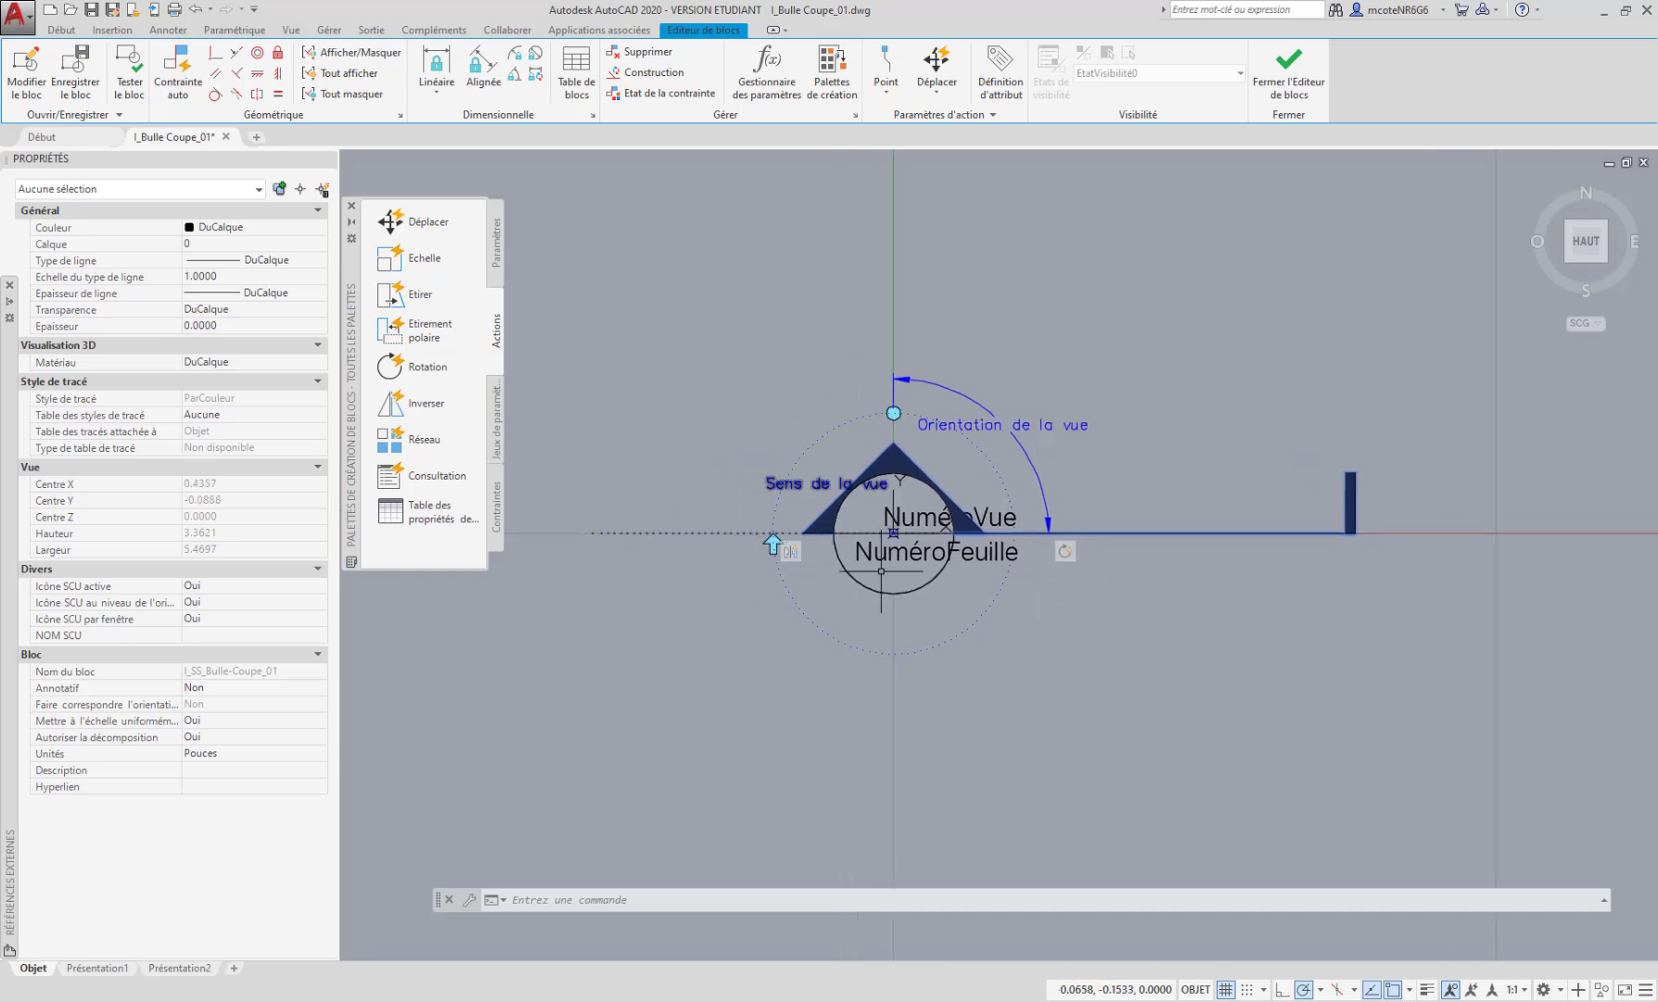
Add a visibility parameter to the block at the "Sens de la vue" flip grip's node, at -0.5000, 0.0000
{"action": "scroll", "coordinate": [1008, 554], "scroll_direction": "up", "scroll_amount": 2}
{"action": "middle_click_drag", "start_coordinate": [930, 592], "coordinate": [962, 615]}
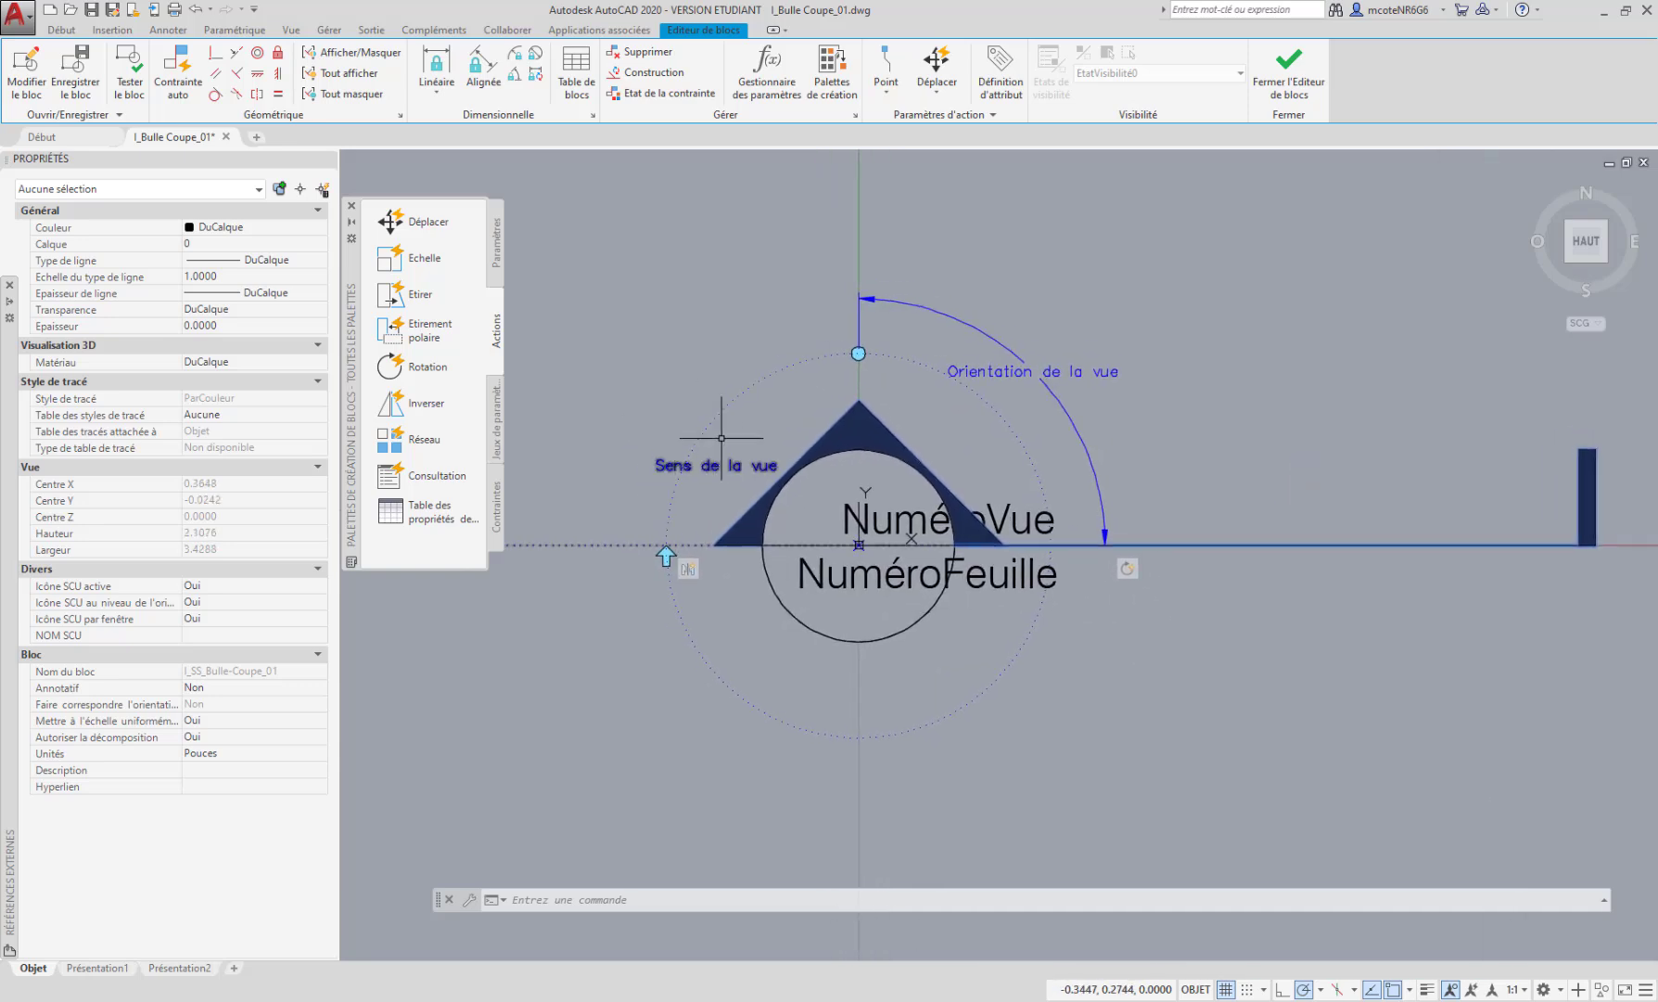
{"action": "middle_click_drag", "start_coordinate": [716, 411], "coordinate": [739, 411]}
{"action": "left_click", "coordinate": [499, 252]}
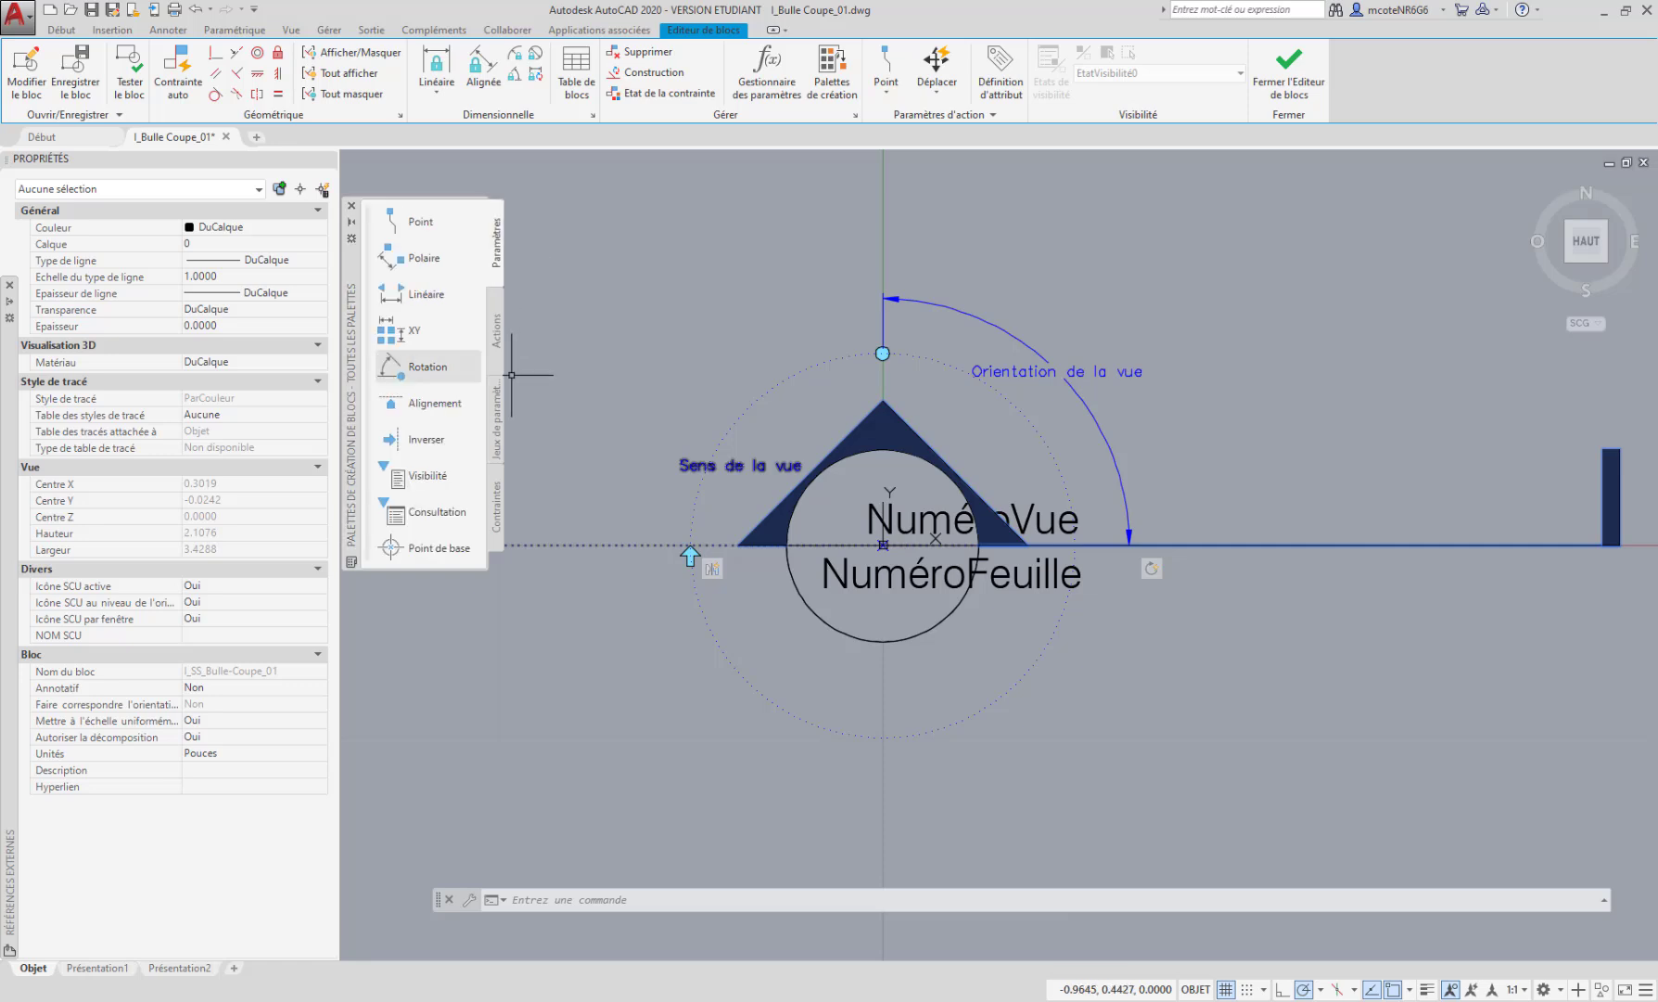
{"action": "left_click", "coordinate": [420, 477]}
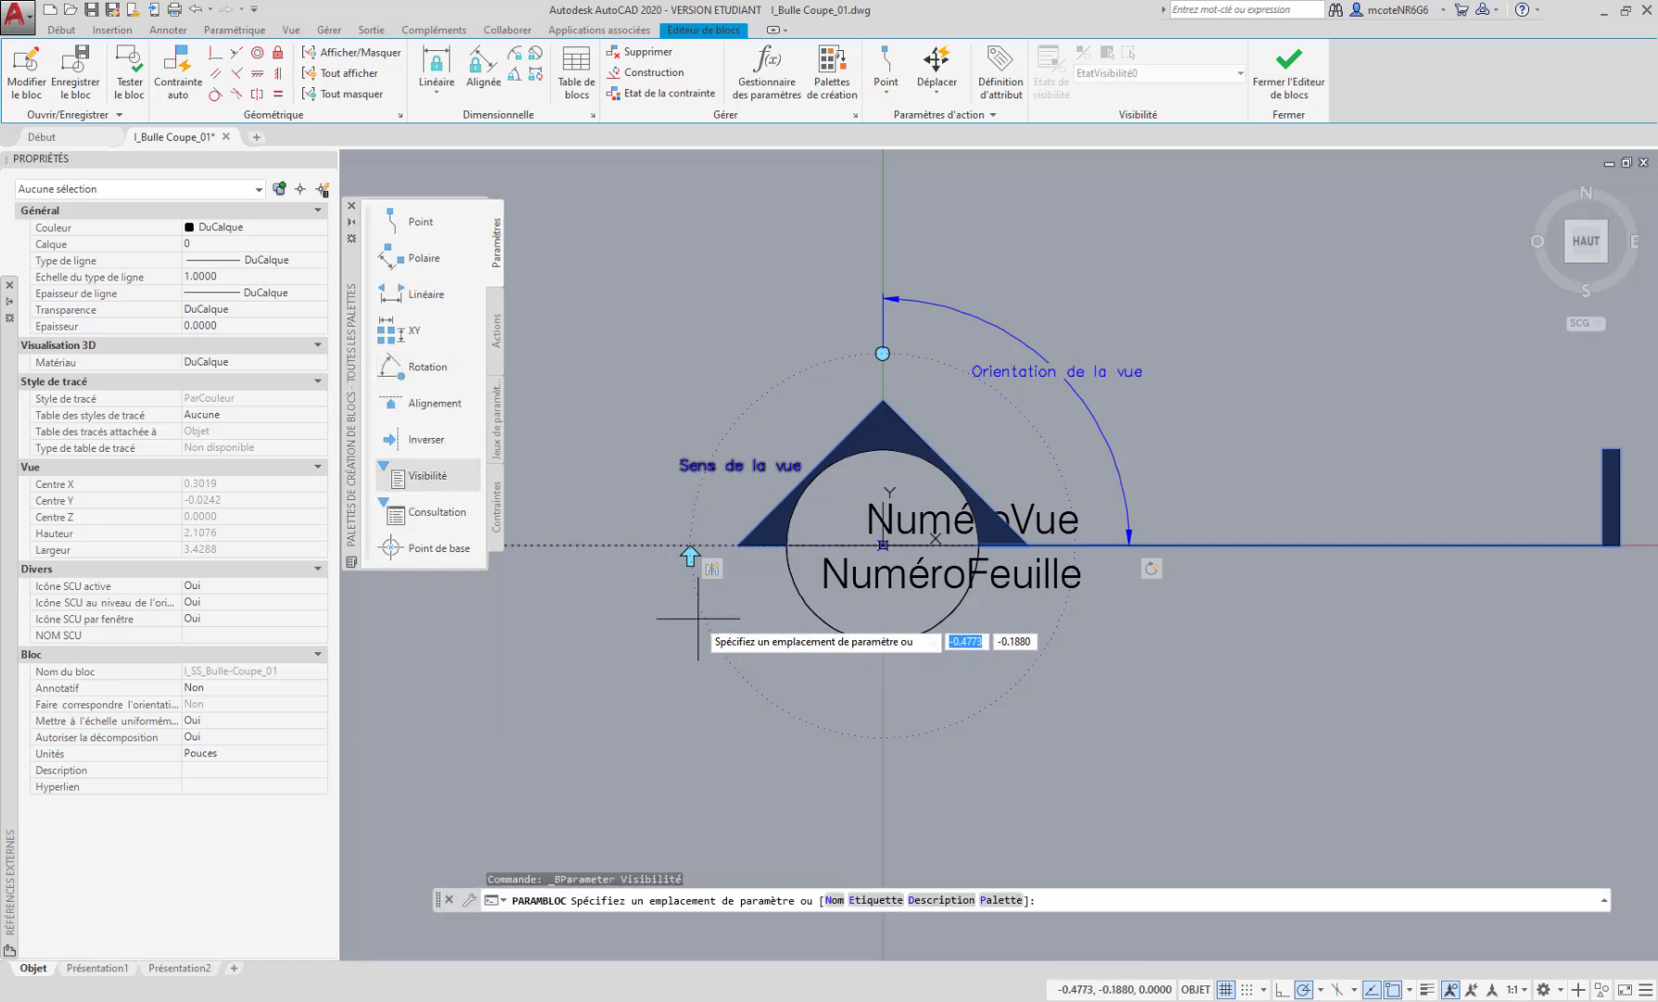
{"action": "middle_click_drag", "start_coordinate": [696, 554], "coordinate": [821, 529]}
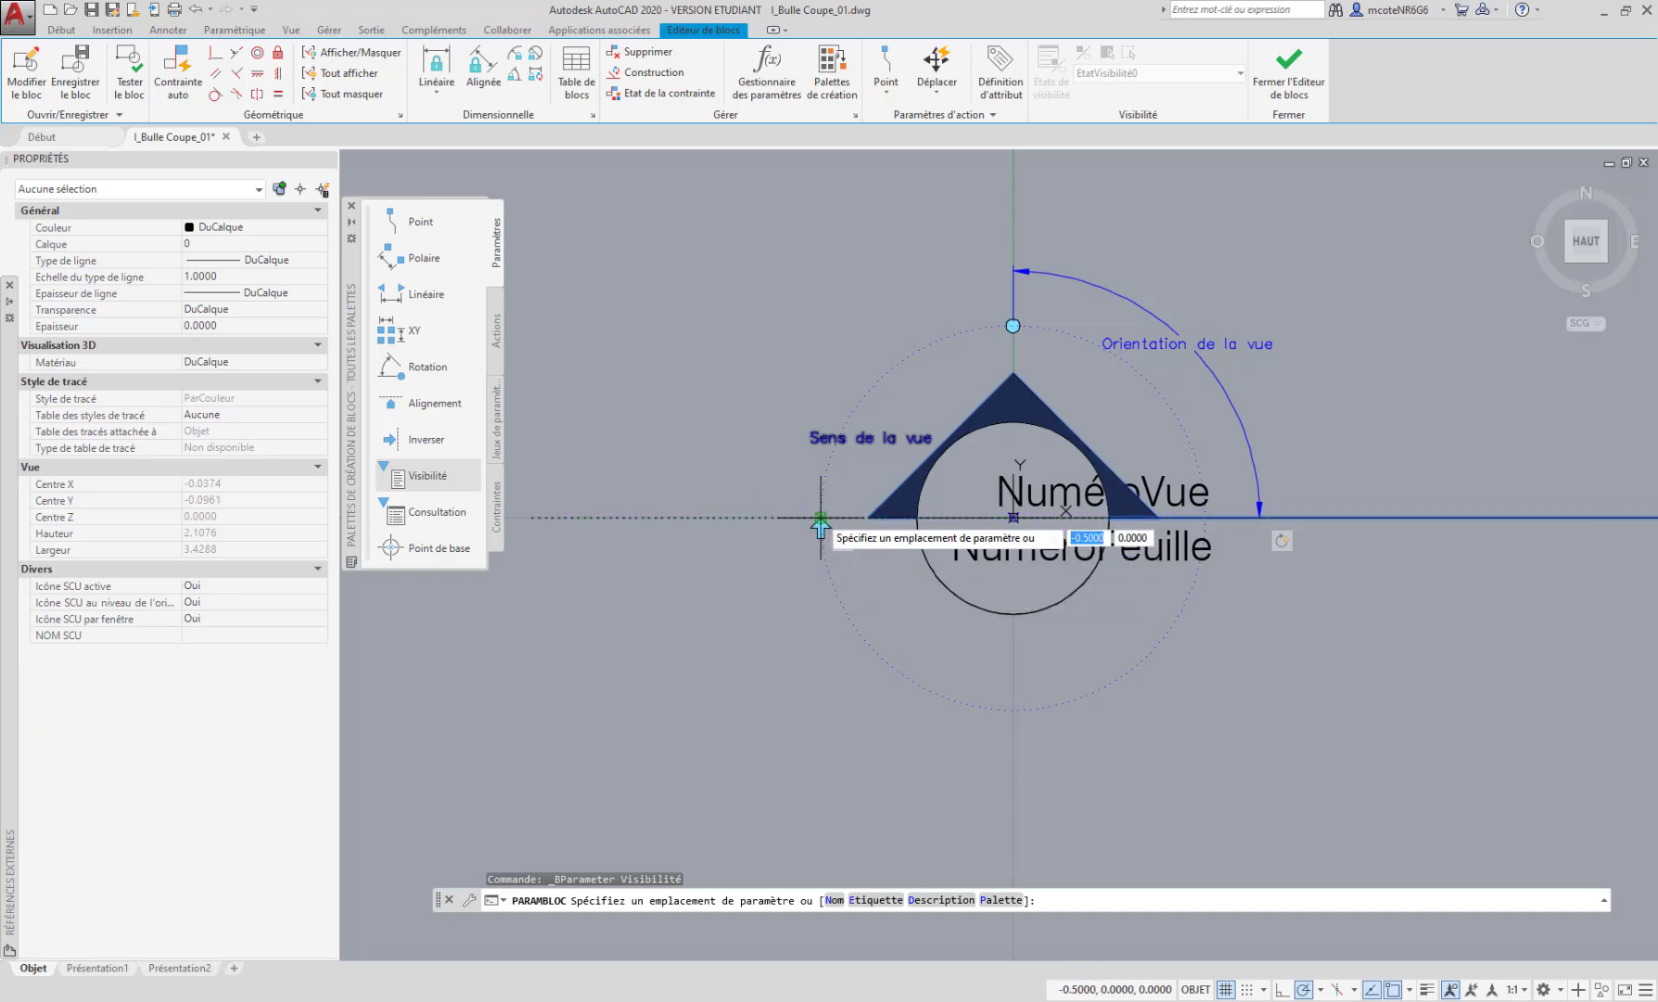
{"action": "left_click", "coordinate": [821, 517]}
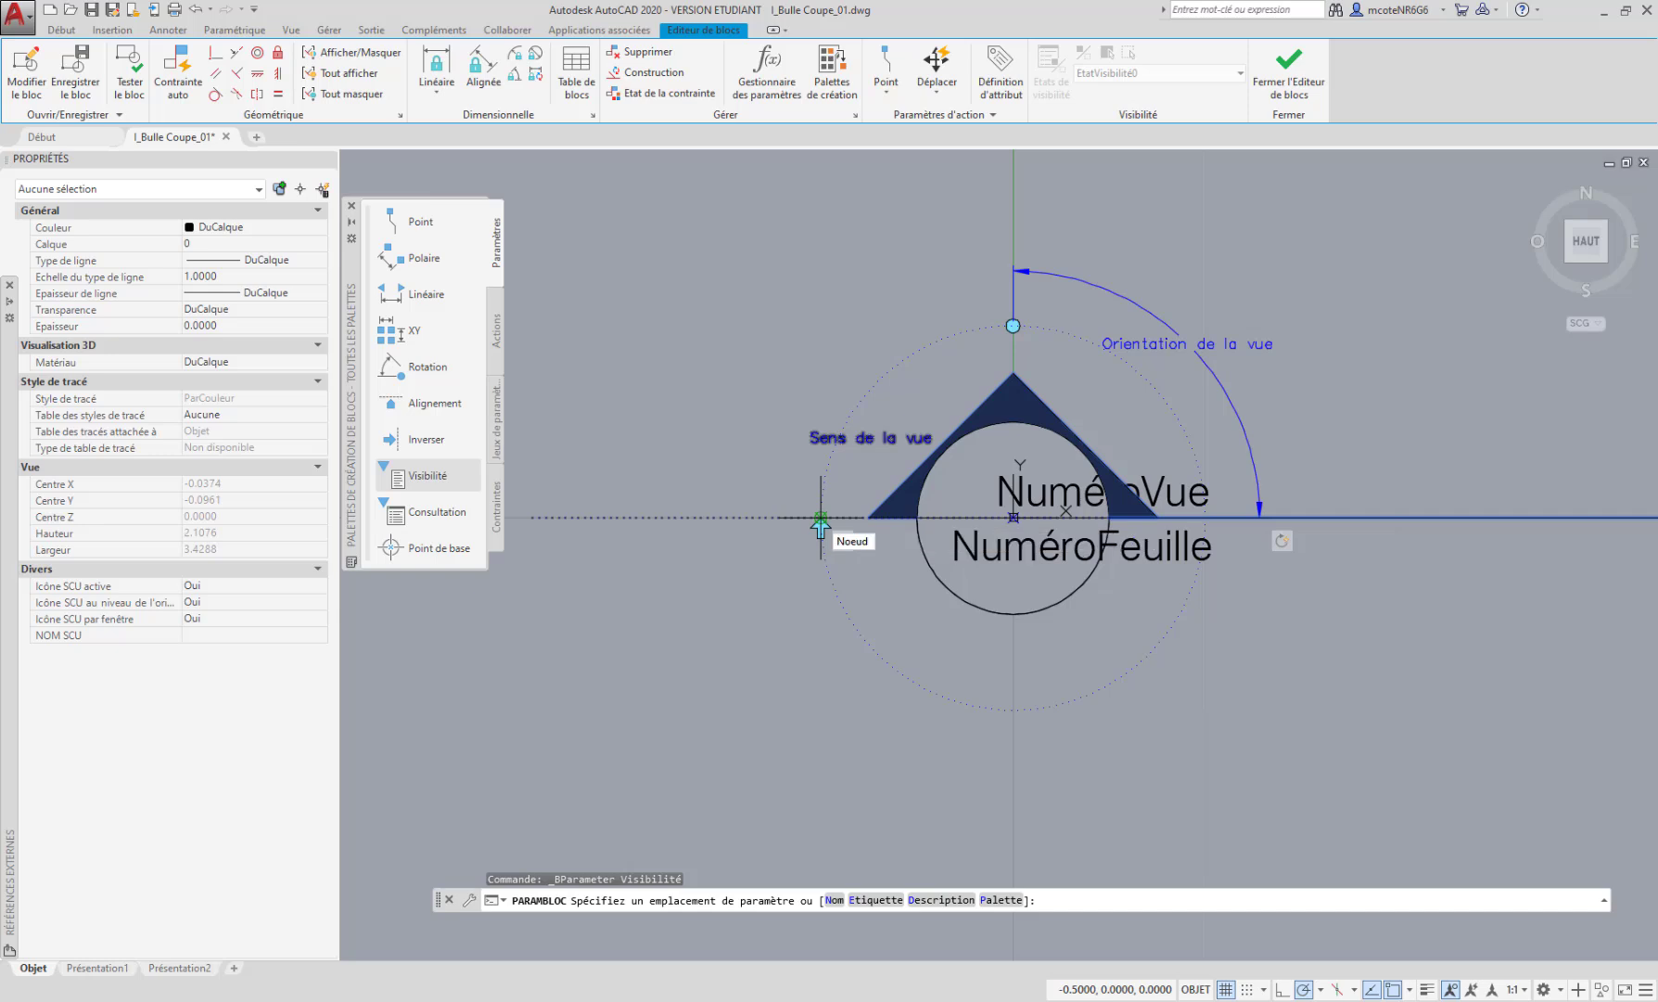
{"action": "scroll", "coordinate": [861, 595], "scroll_direction": "up", "scroll_amount": 6}
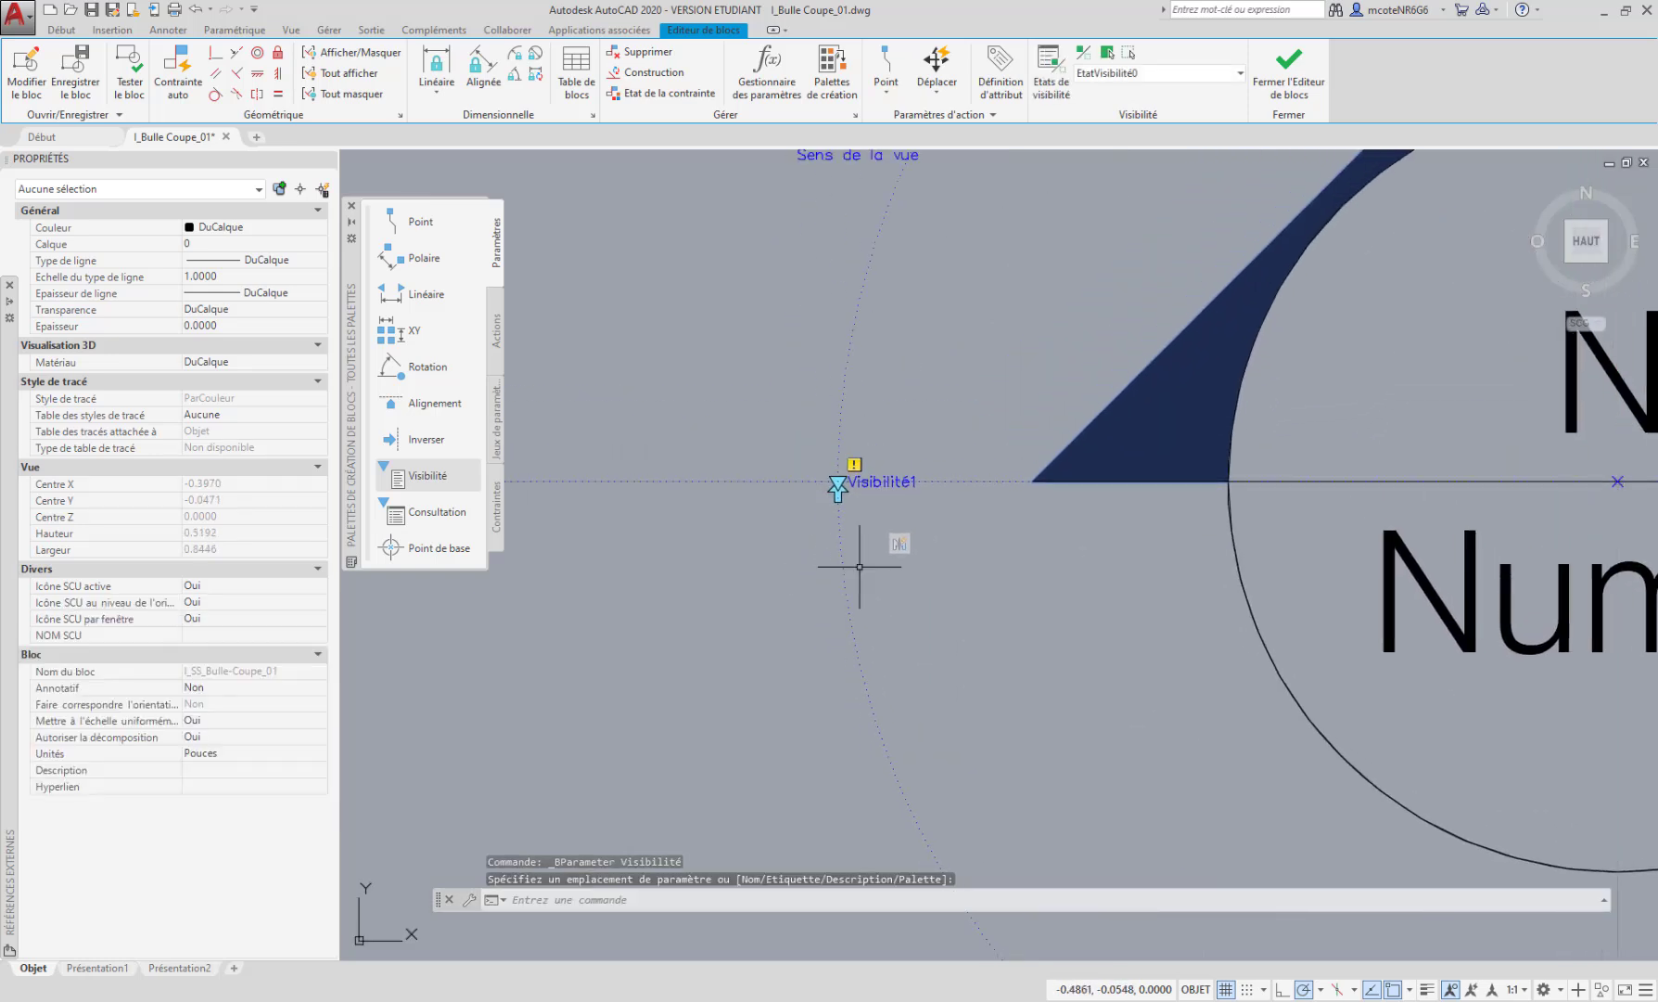
{"action": "key", "text": "Escape"}
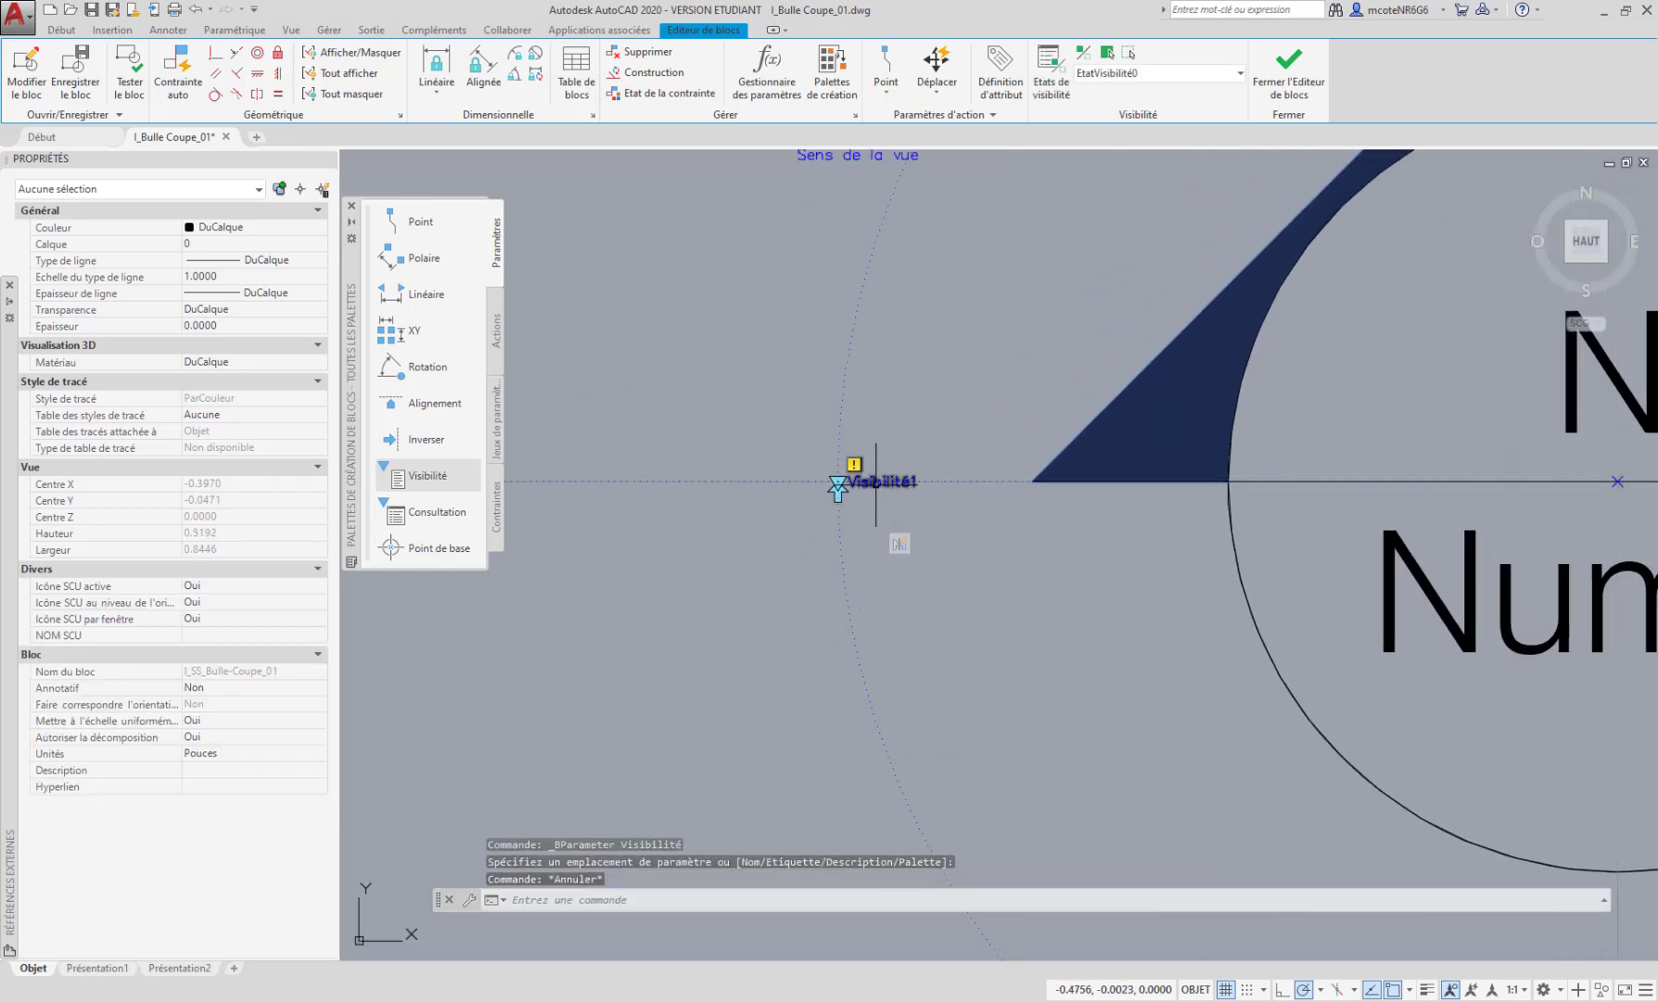
Move the visibility parameter 0.25 to the left, using the distance from the circle's left quadrant to the flip grip
{"action": "left_click", "coordinate": [875, 482]}
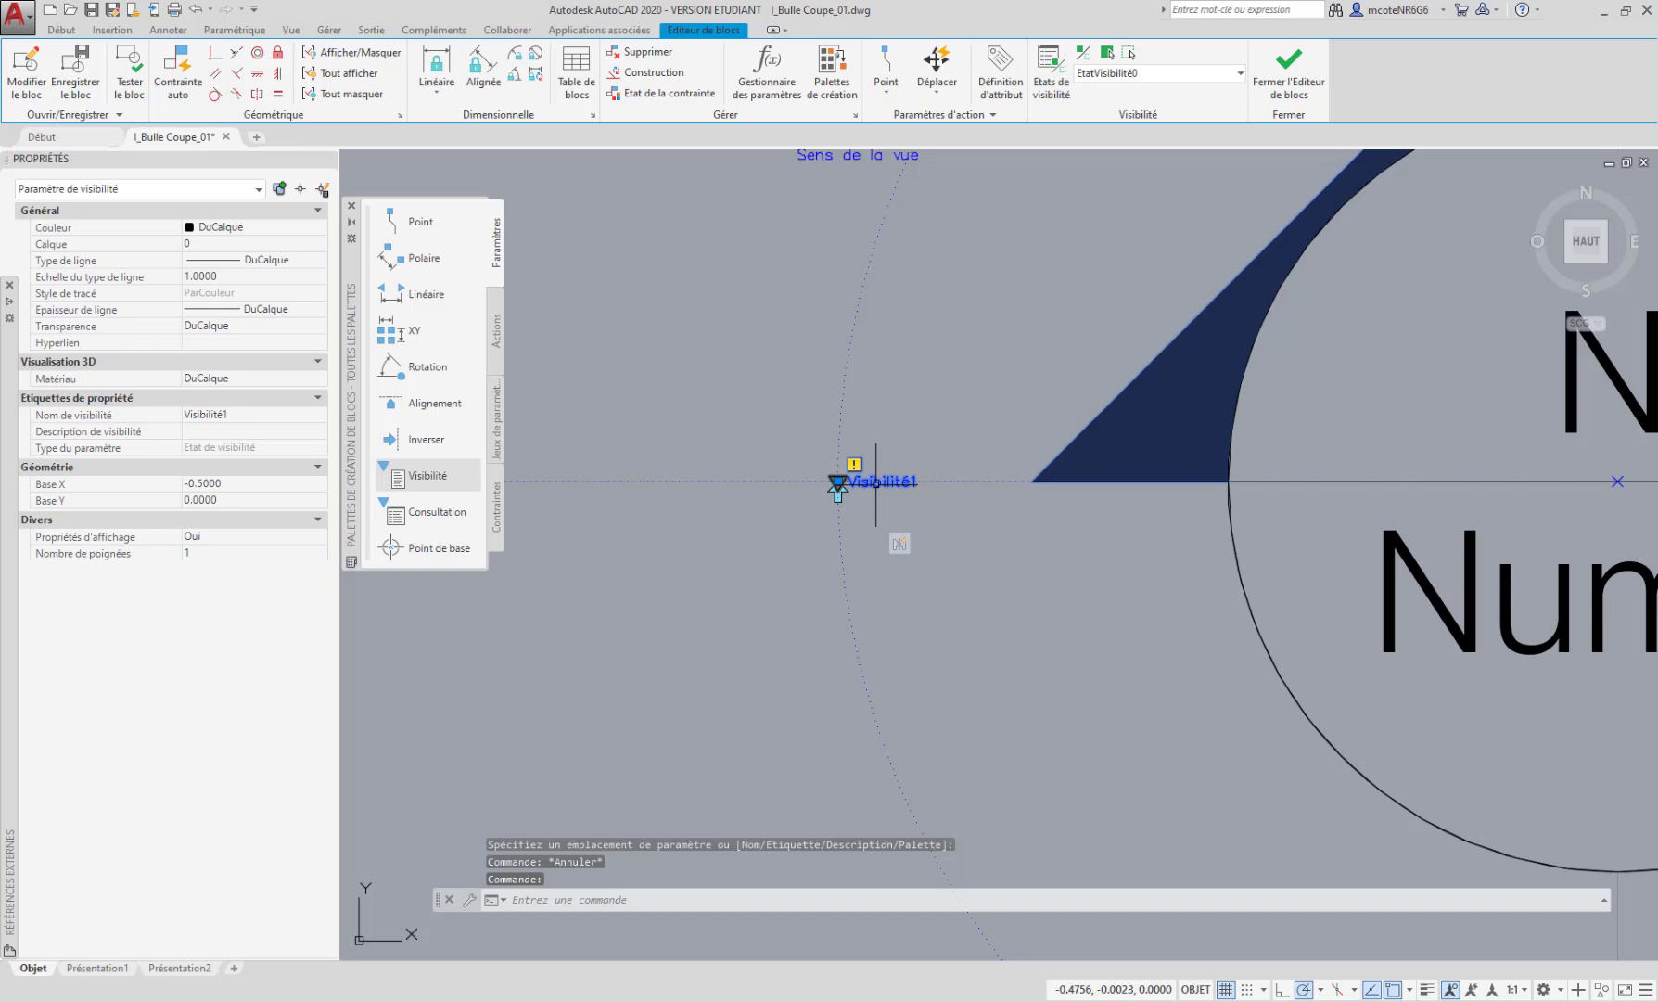
{"action": "left_click", "coordinate": [61, 29]}
{"action": "left_click", "coordinate": [239, 53]}
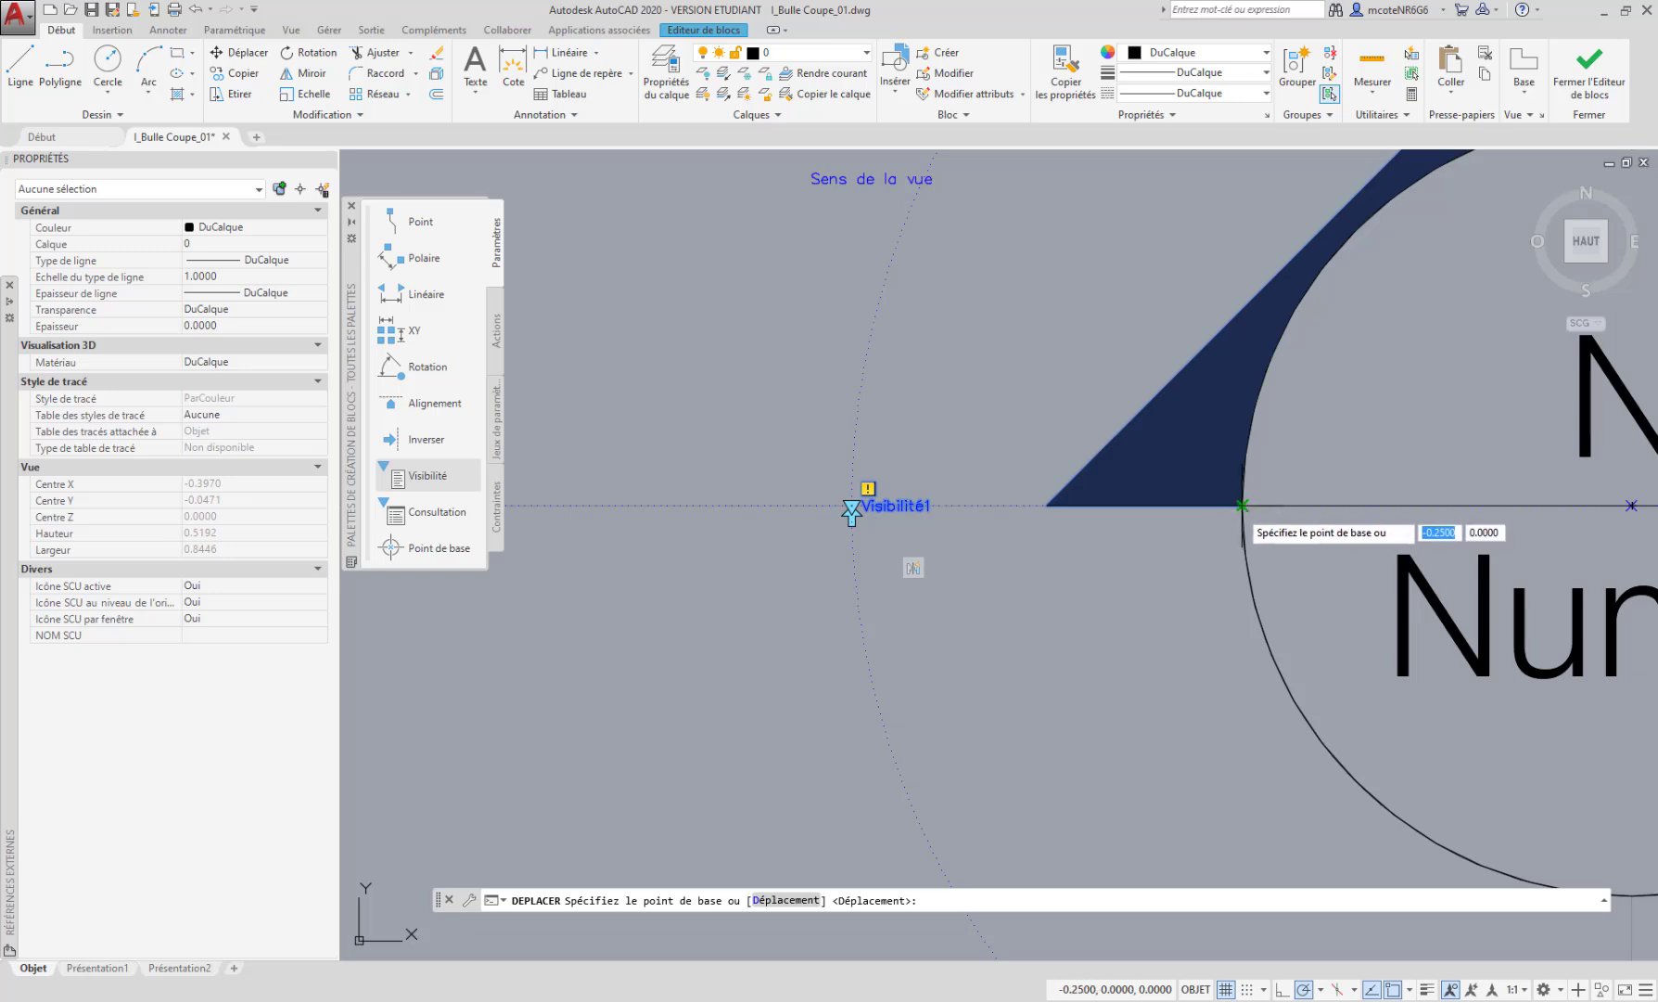
{"action": "left_click", "coordinate": [1242, 506]}
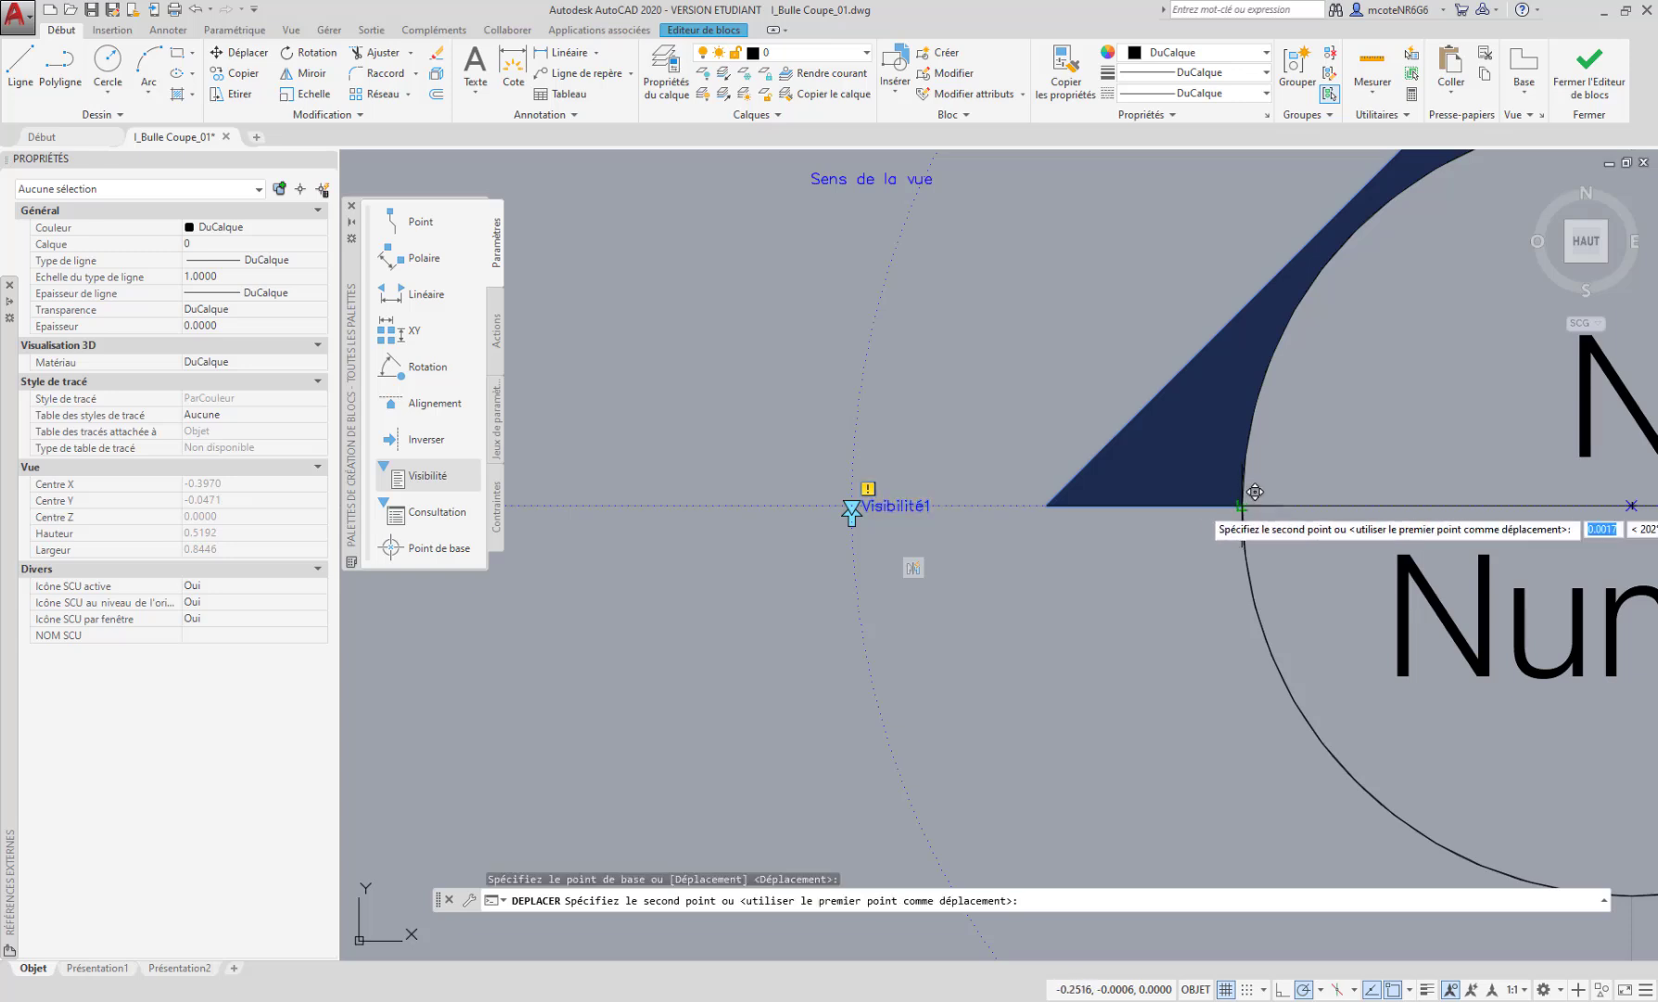
{"action": "left_click", "coordinate": [851, 505]}
{"action": "scroll", "coordinate": [939, 521], "scroll_direction": "down", "scroll_amount": 2}
{"action": "middle_click_drag", "start_coordinate": [1063, 560], "coordinate": [975, 508]}
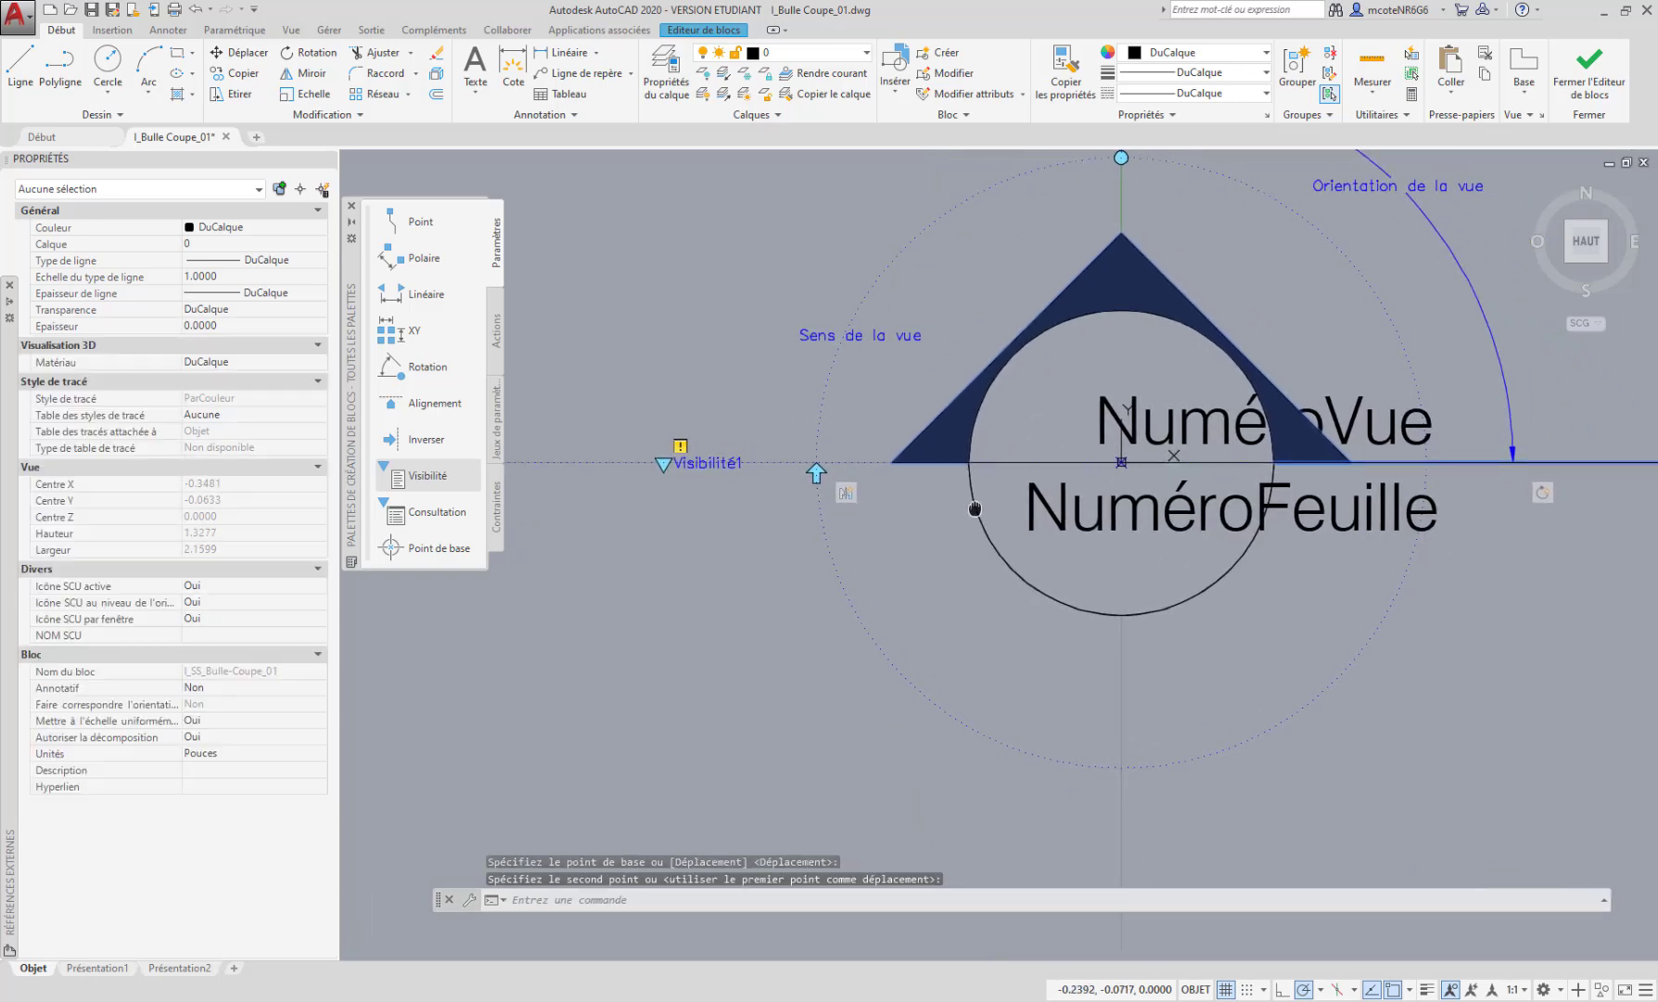
Rename the visibility parameter as "Affichage de la ligne de coupe"
{"action": "middle_click_drag", "start_coordinate": [892, 562], "coordinate": [926, 560]}
{"action": "middle_click_drag", "start_coordinate": [737, 560], "coordinate": [748, 593]}
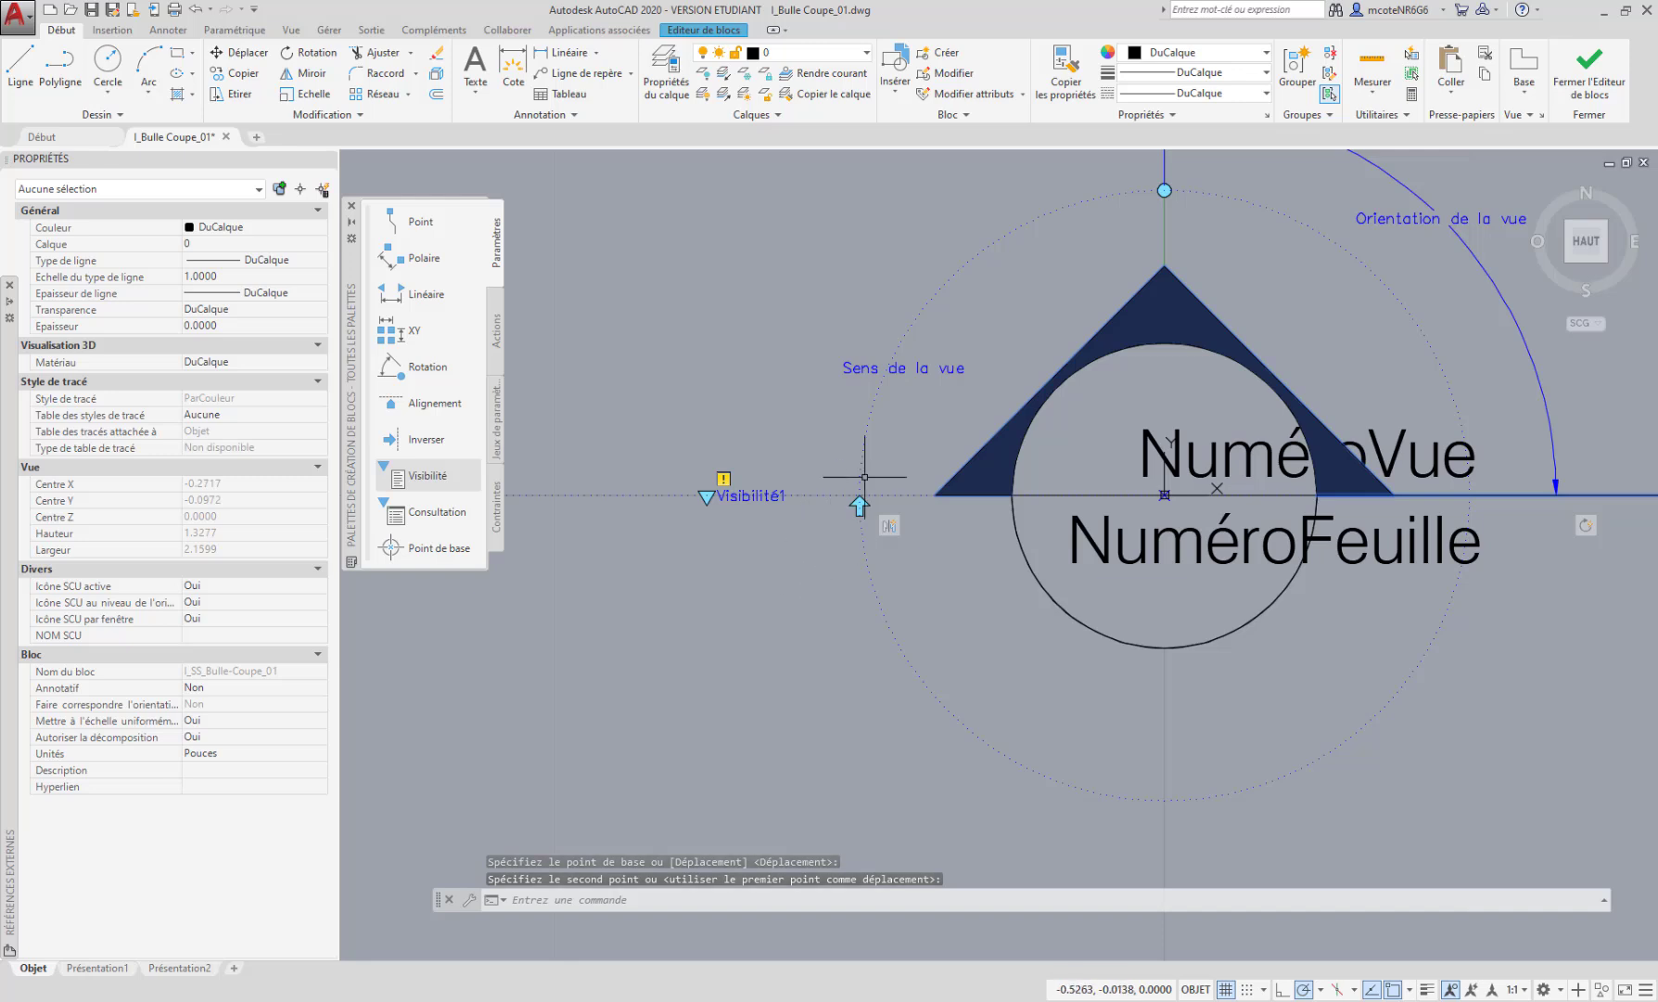
{"action": "middle_click_drag", "start_coordinate": [1068, 592], "coordinate": [1035, 681]}
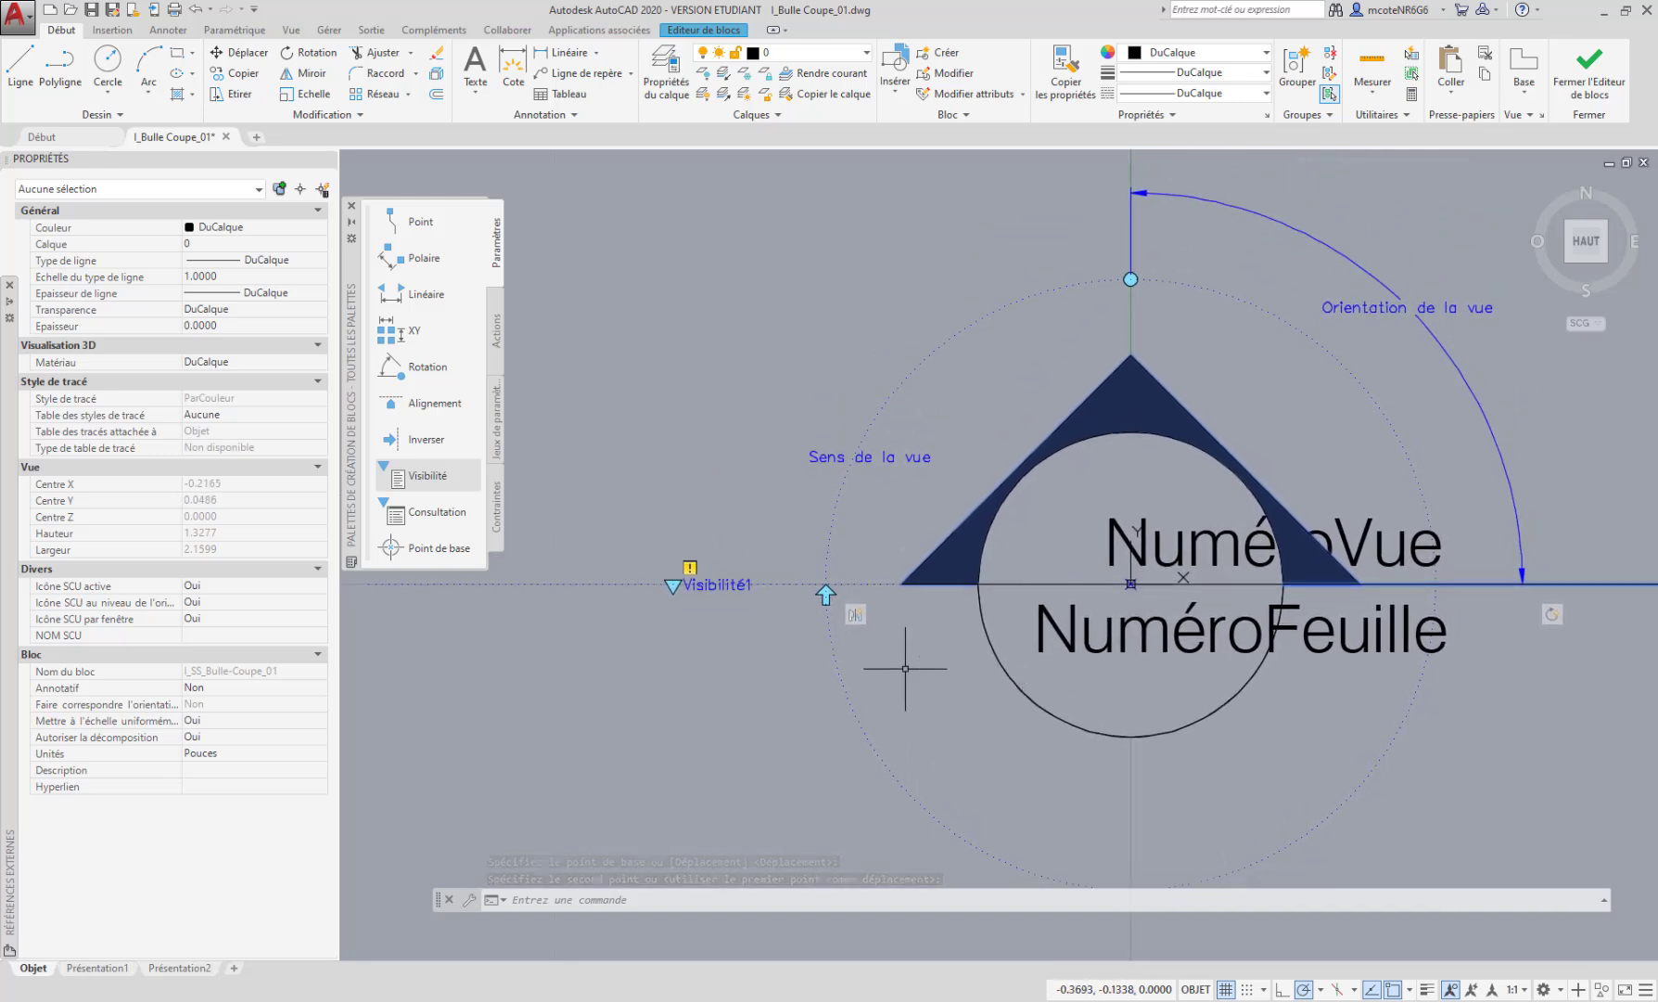
{"action": "mouse_move", "coordinate": [740, 664]}
{"action": "middle_mouse_down"}
{"action": "mouse_move", "coordinate": [737, 626]}
{"action": "mouse_move", "coordinate": [756, 636]}
{"action": "mouse_move", "coordinate": [651, 599]}
{"action": "mouse_move", "coordinate": [718, 596]}
{"action": "mouse_move", "coordinate": [704, 616]}
{"action": "mouse_move", "coordinate": [632, 618]}
{"action": "mouse_move", "coordinate": [640, 598]}
{"action": "middle_mouse_up"}
{"action": "key", "text": "Escape"}
{"action": "left_click", "coordinate": [648, 536]}
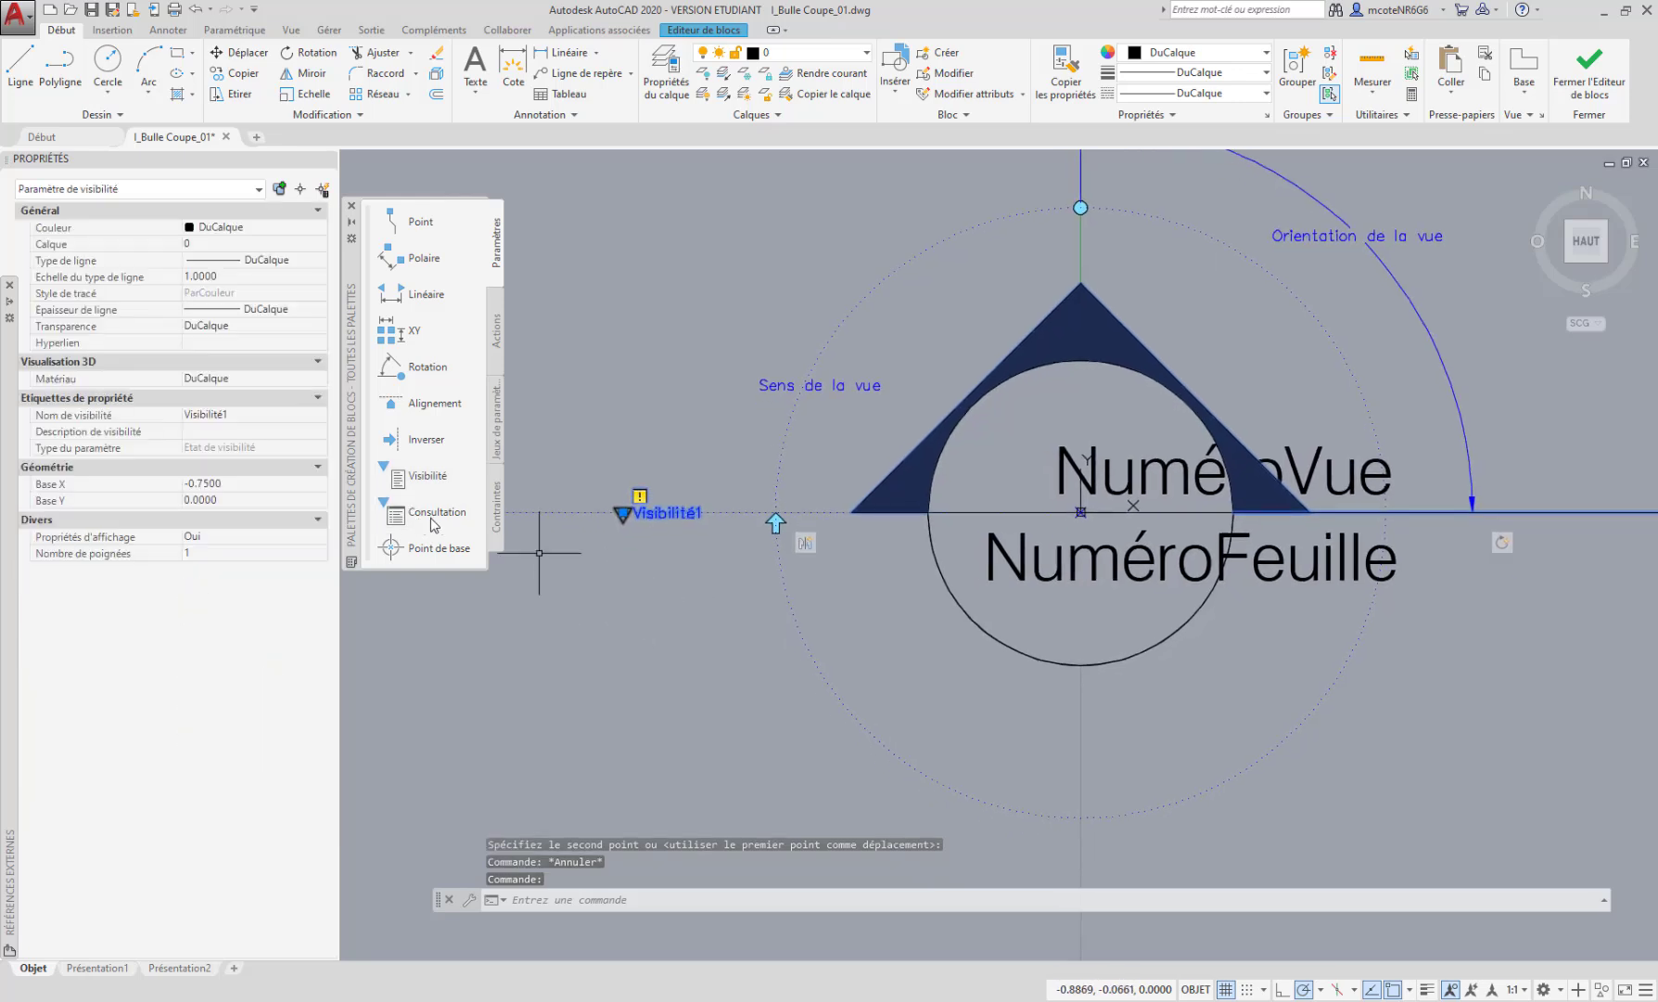
{"action": "left_click", "coordinate": [202, 418]}
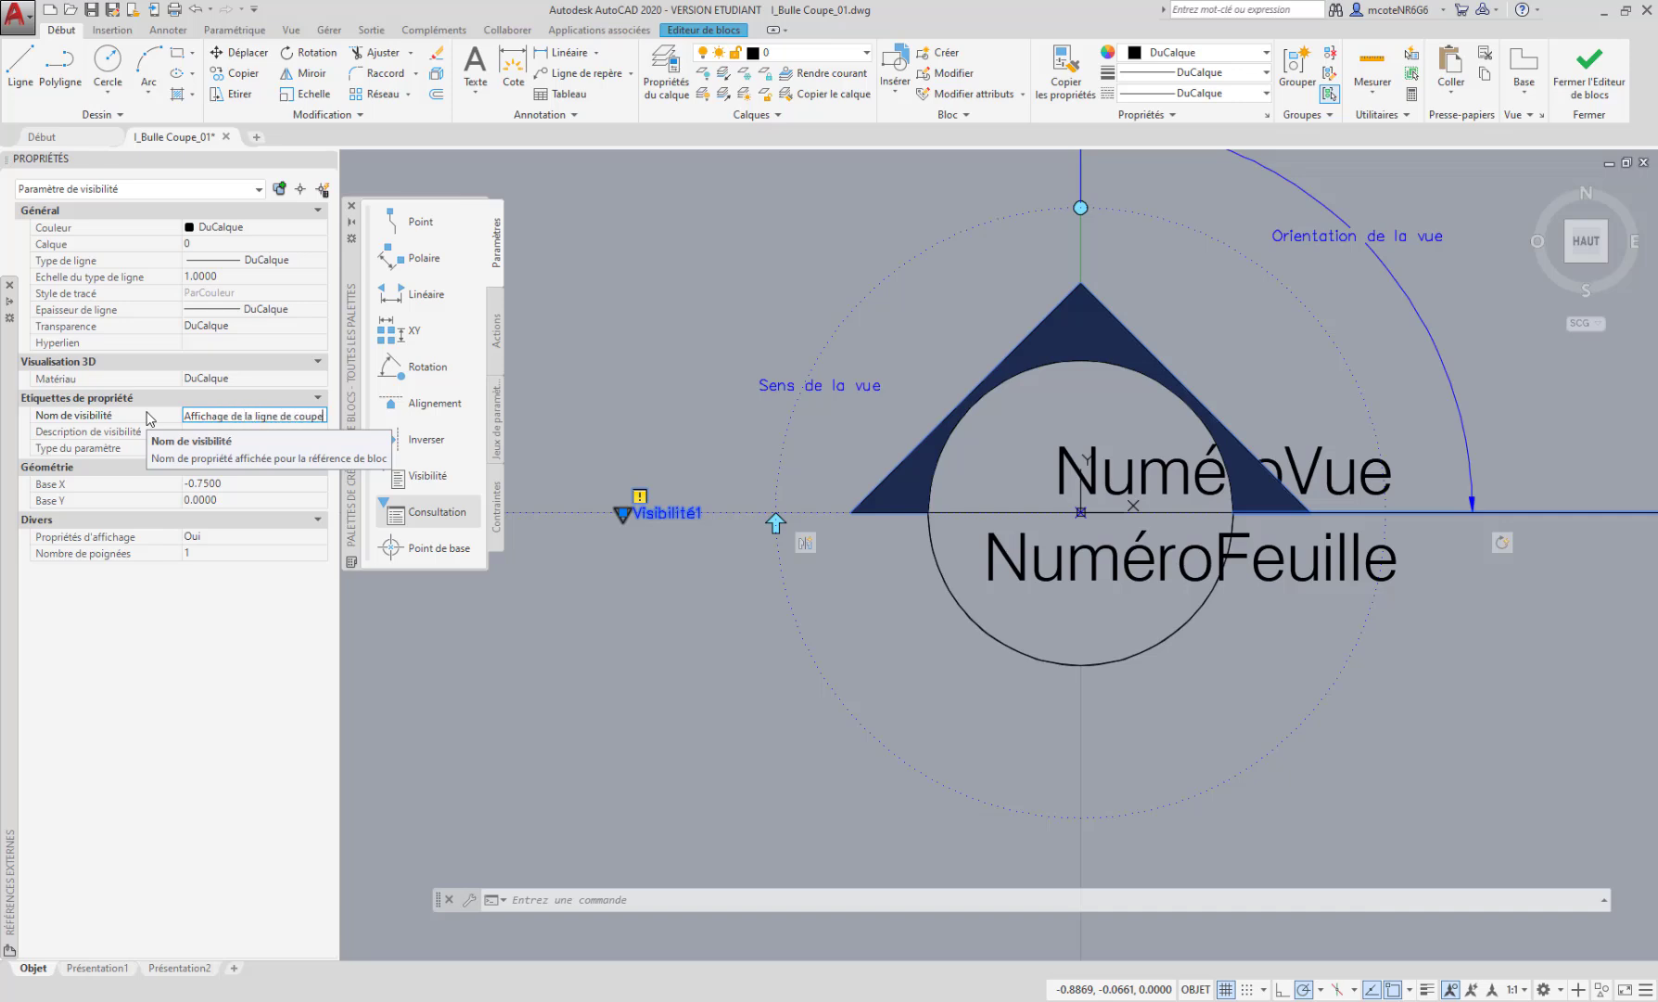
{"action": "key", "text": "Tab"}
{"action": "middle_click_drag", "start_coordinate": [742, 400], "coordinate": [709, 423]}
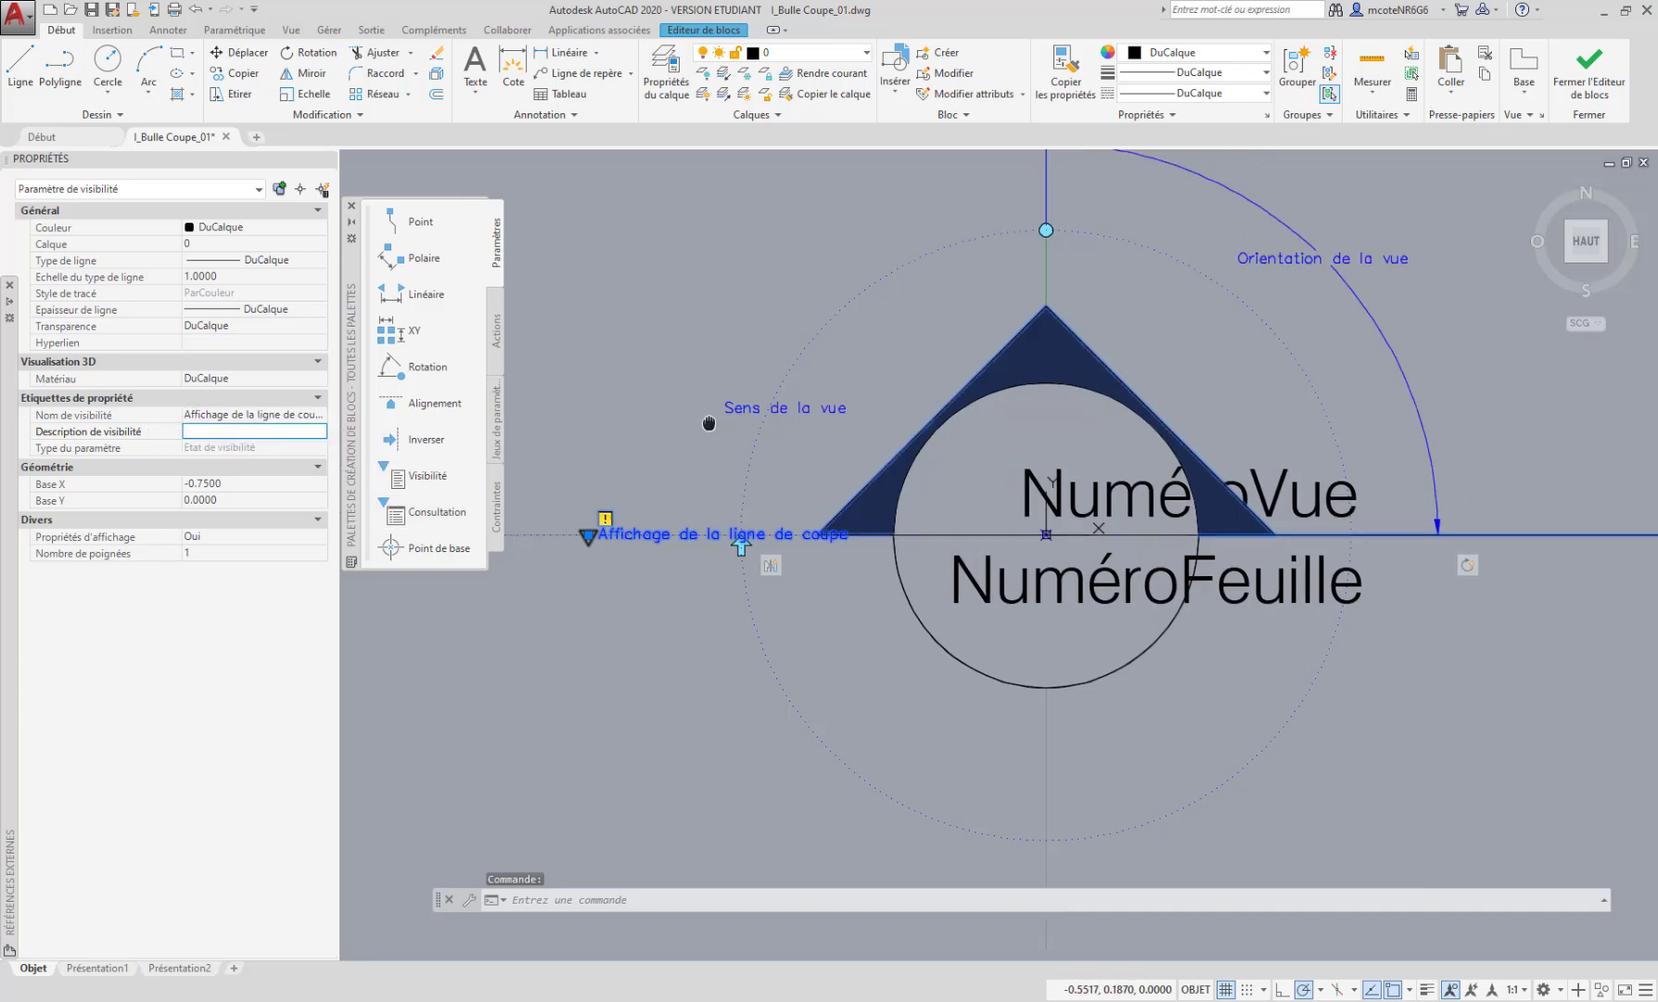
{"action": "key", "text": "Escape"}
Open the block's visibility states and rename the default state as "Avec ligne de coupe"
{"action": "middle_click_drag", "start_coordinate": [825, 645], "coordinate": [781, 628]}
{"action": "scroll", "coordinate": [792, 628], "scroll_direction": "down", "scroll_amount": 2}
{"action": "mouse_move", "coordinate": [978, 630]}
{"action": "middle_mouse_down"}
{"action": "mouse_move", "coordinate": [941, 636]}
{"action": "mouse_move", "coordinate": [977, 640]}
{"action": "middle_mouse_up"}
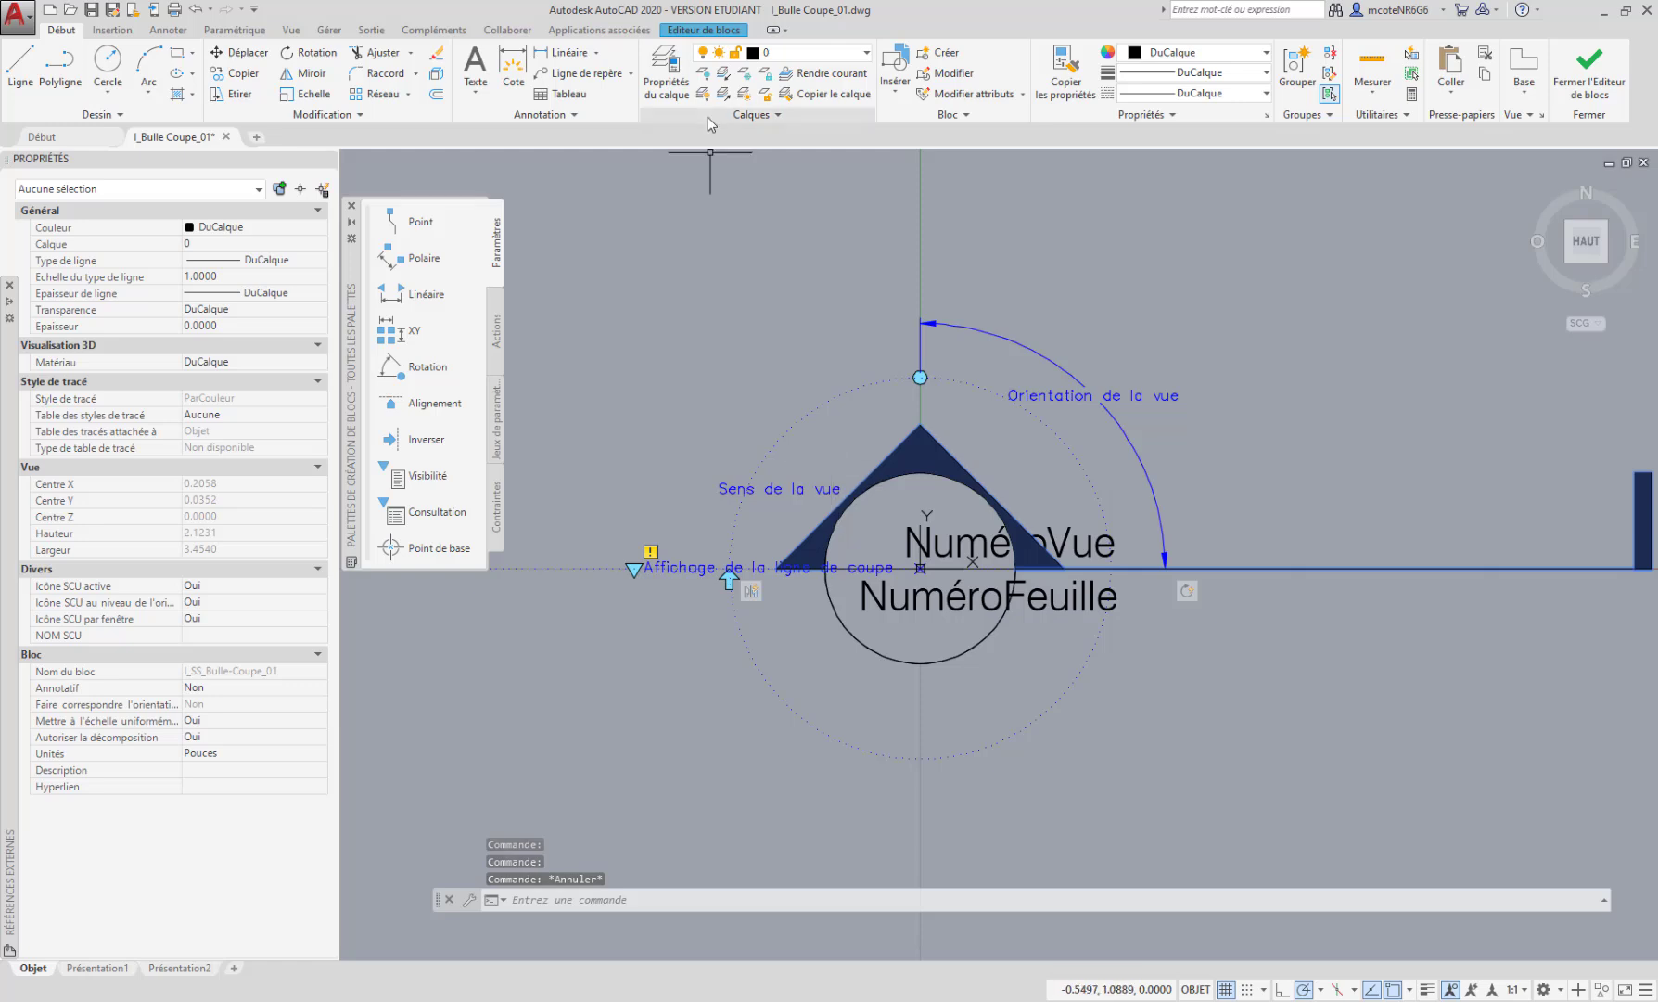
{"action": "left_click", "coordinate": [686, 32]}
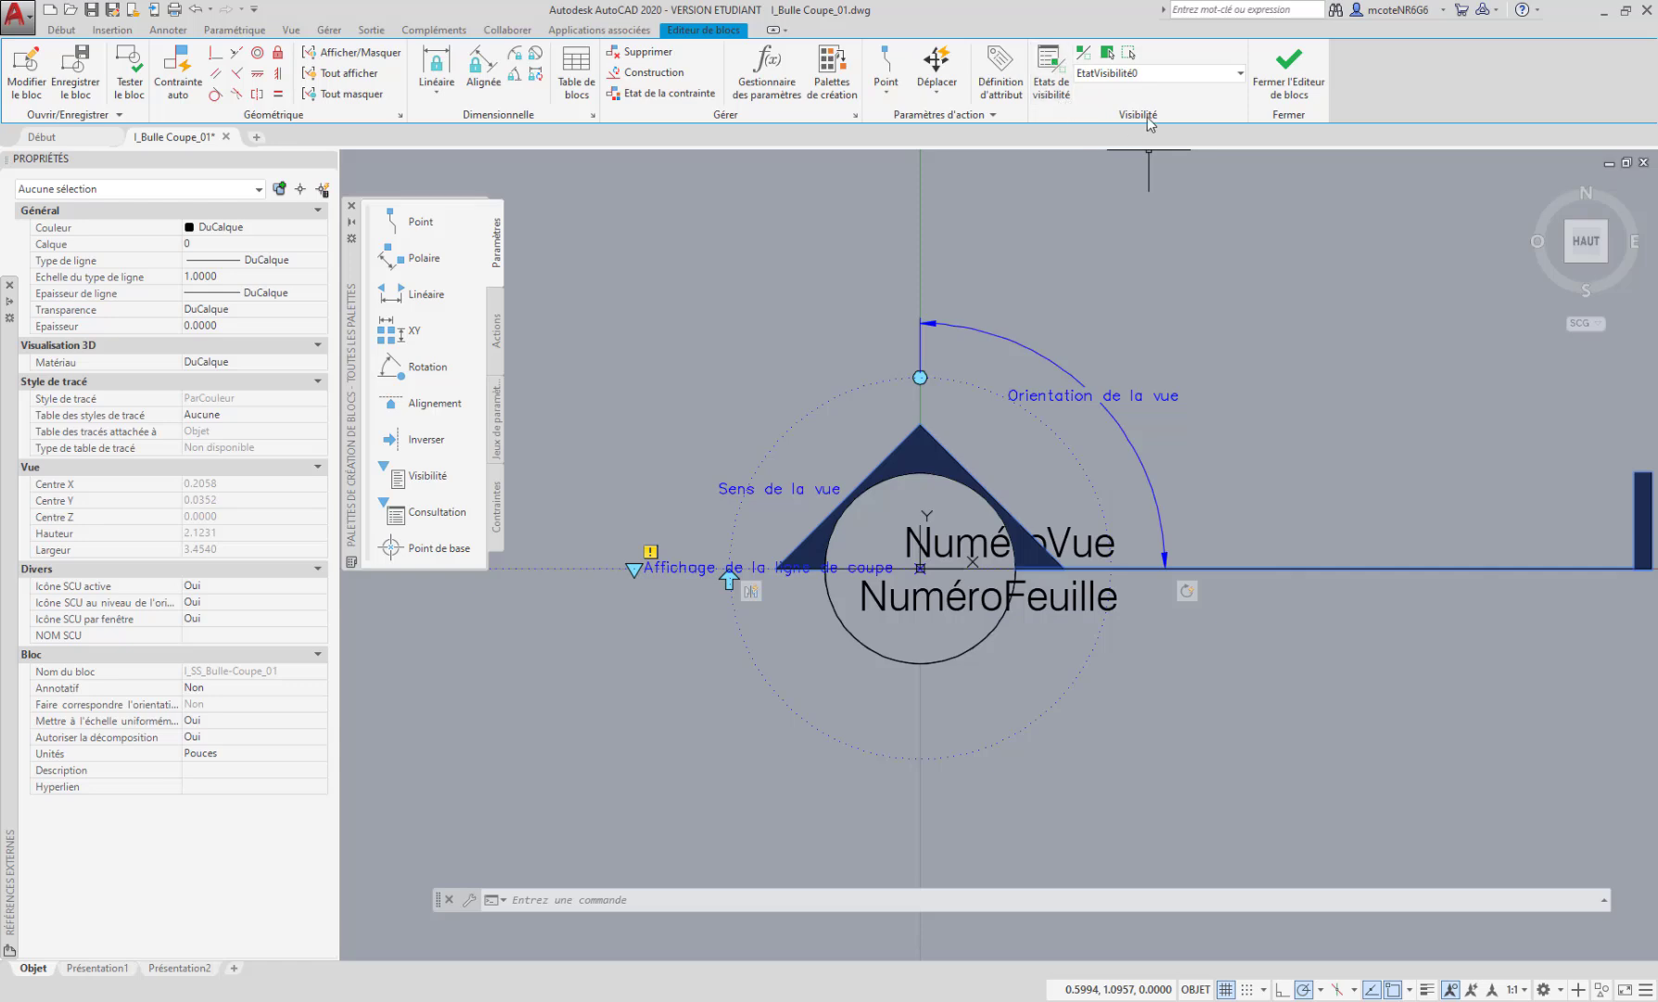
{"action": "left_click", "coordinate": [1142, 78]}
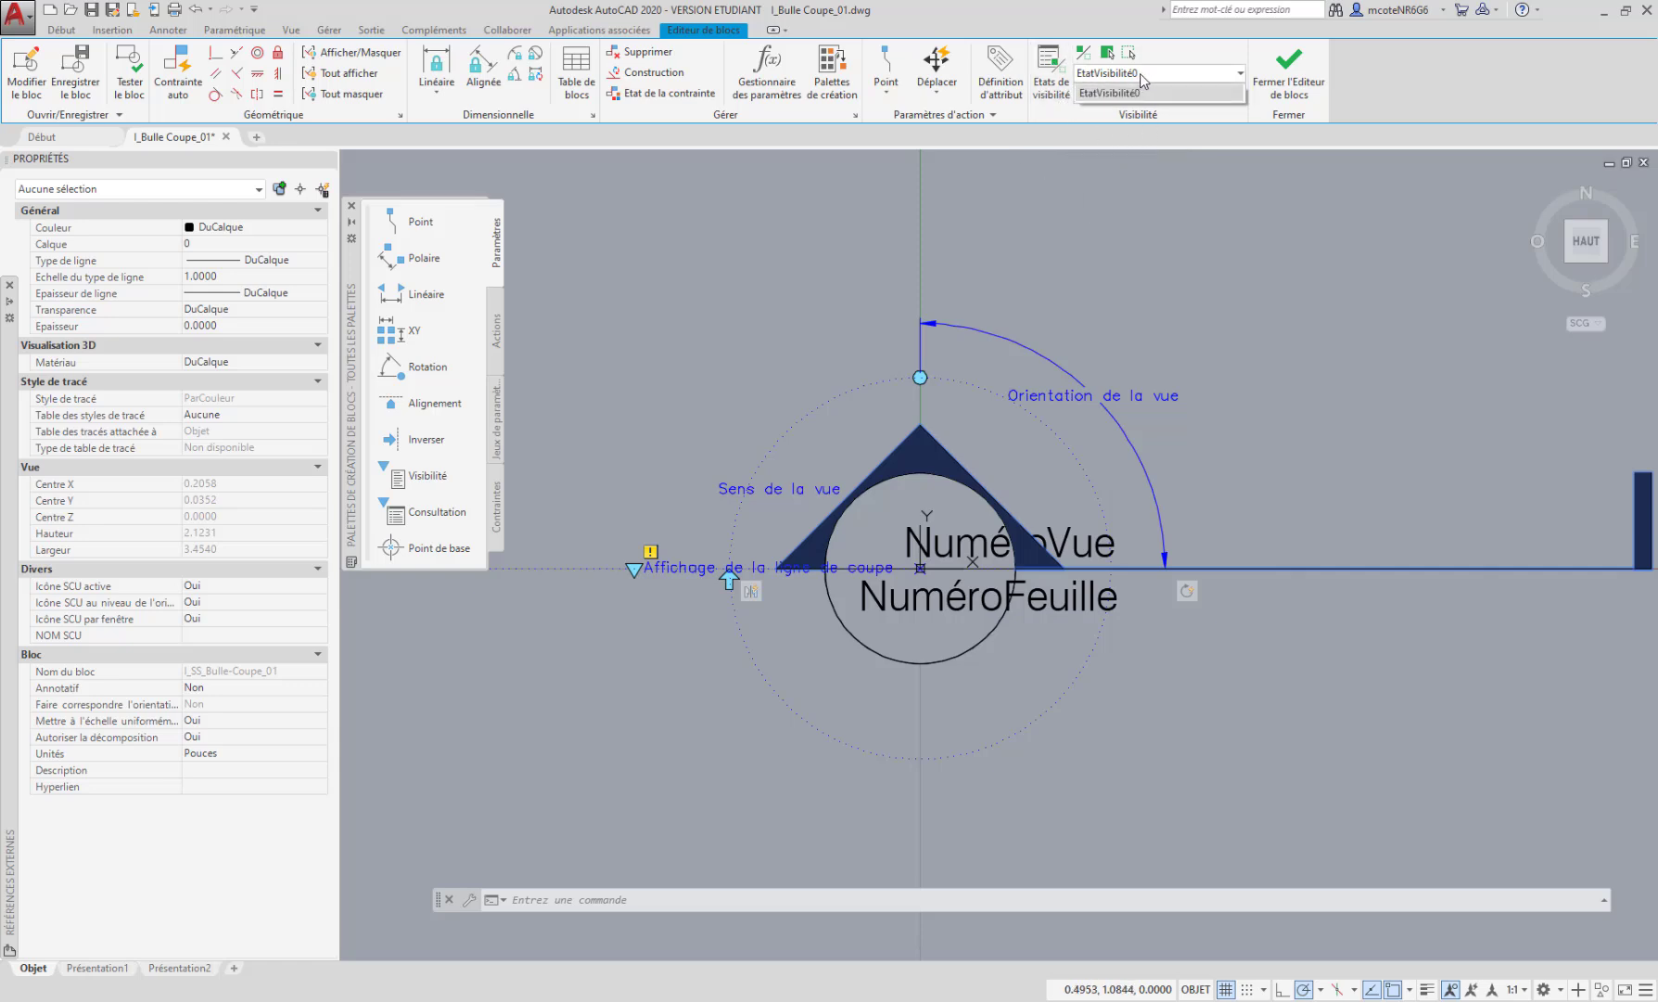
{"action": "left_click", "coordinate": [1080, 117]}
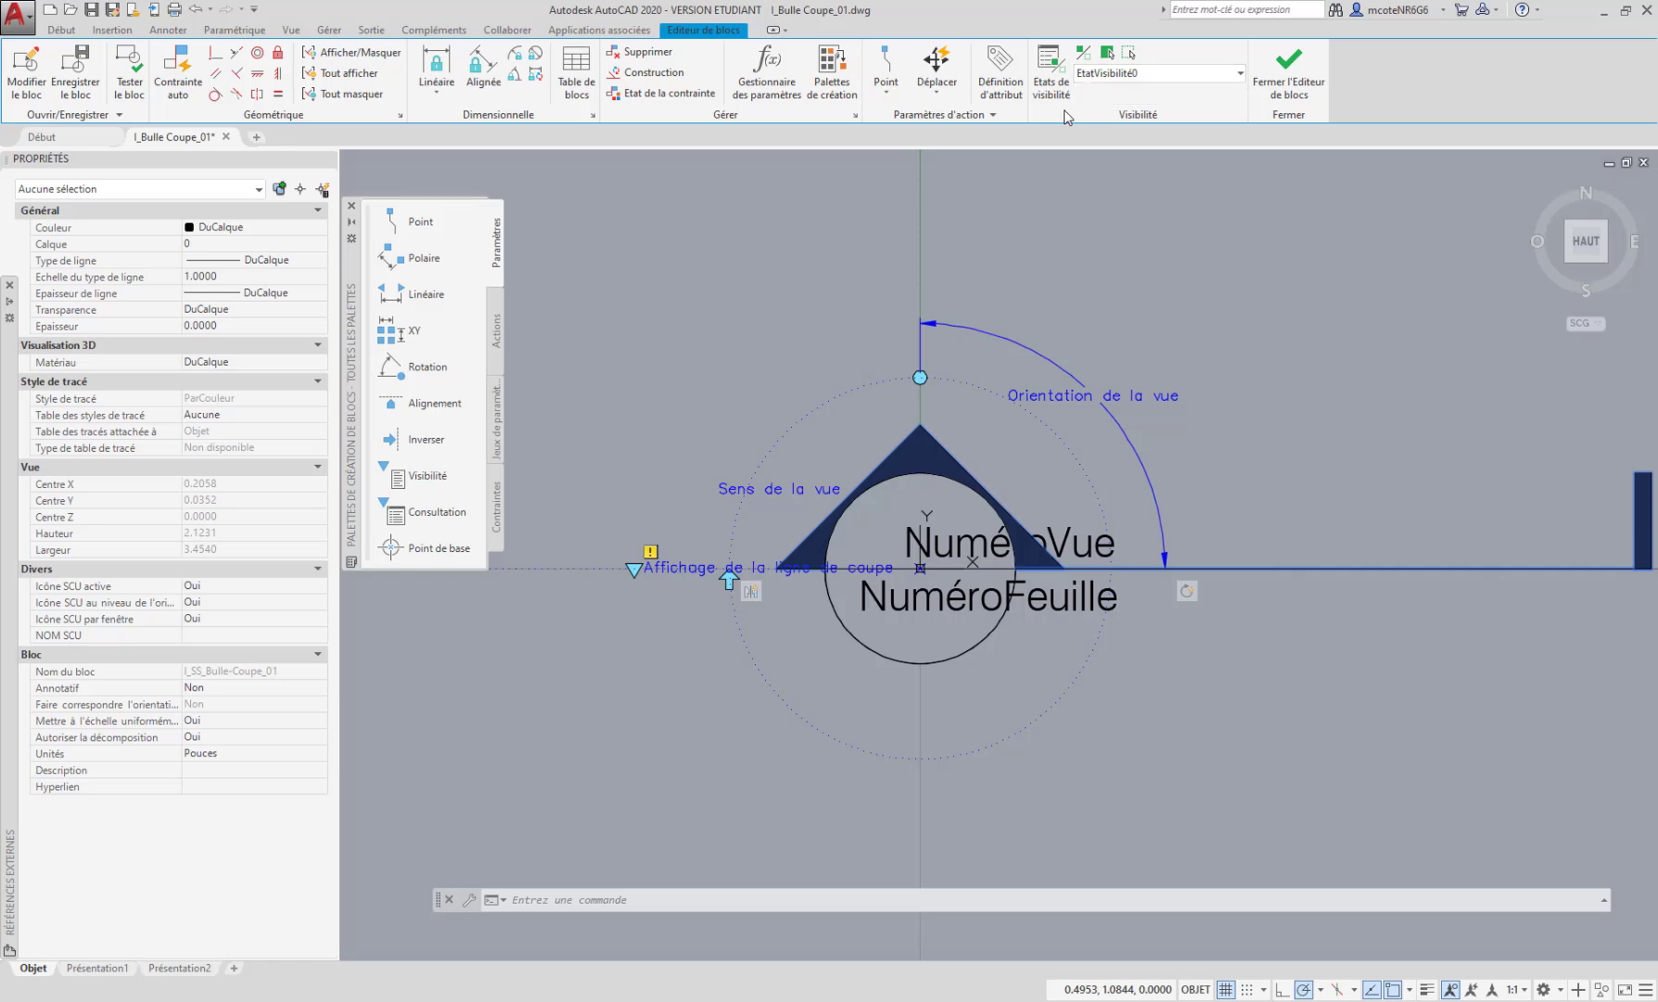
{"action": "middle_click_drag", "start_coordinate": [1206, 263], "coordinate": [1155, 262]}
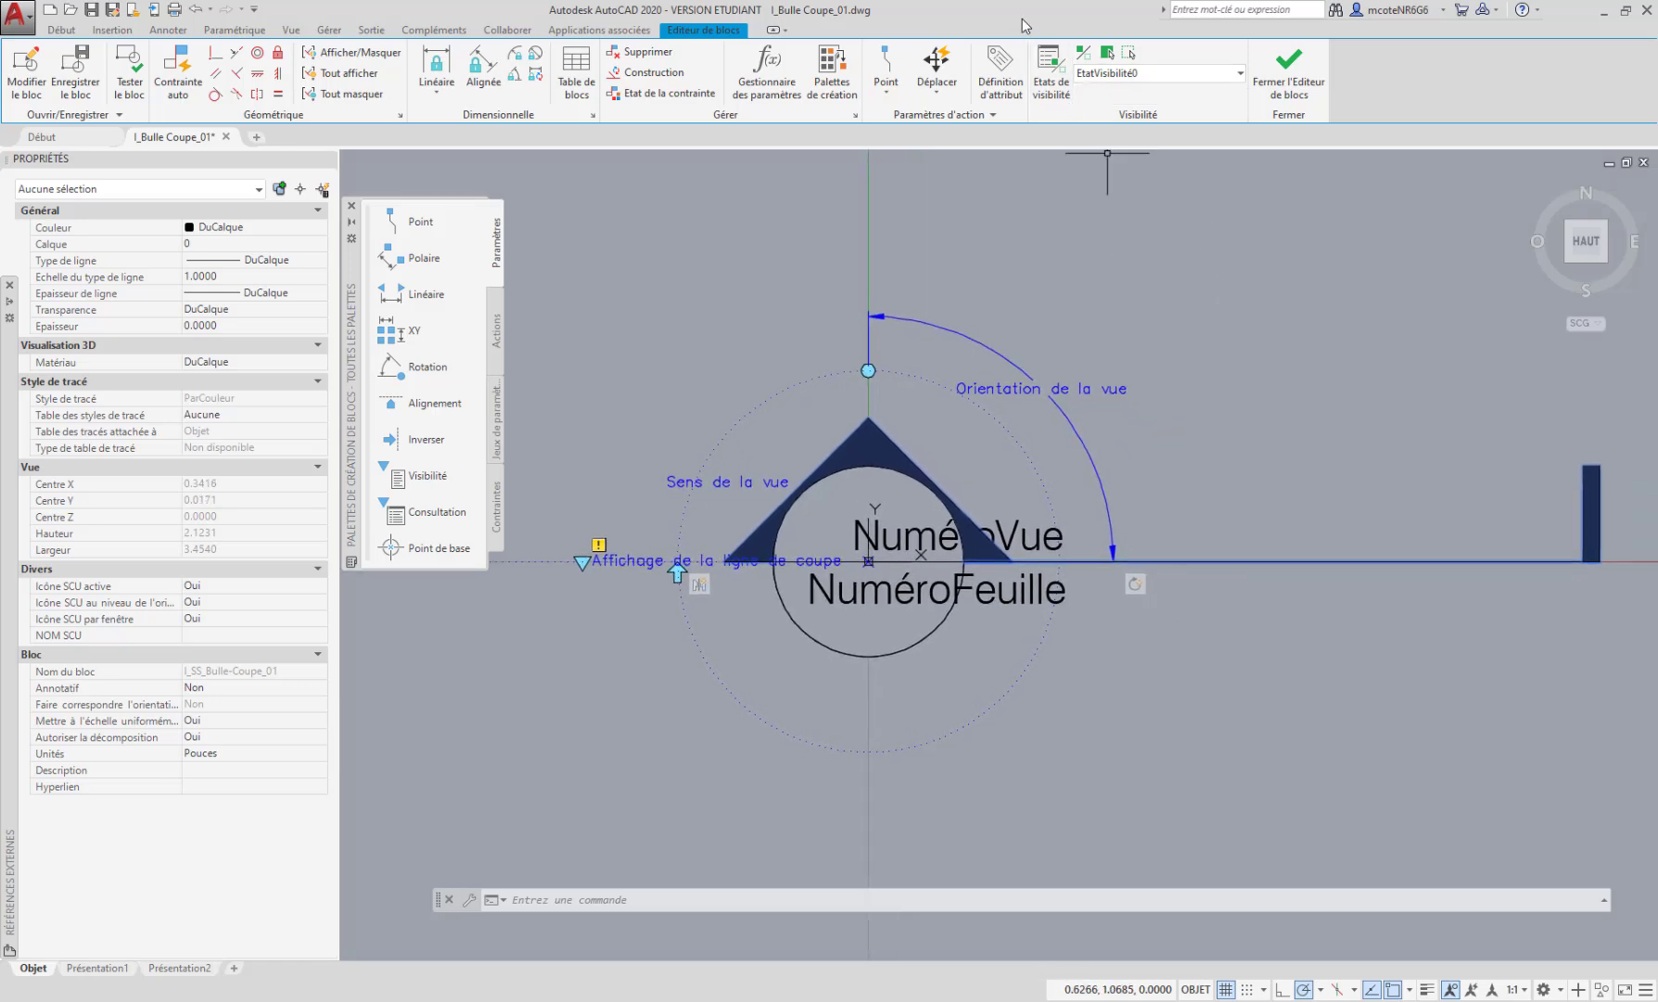
{"action": "left_click", "coordinate": [1053, 80]}
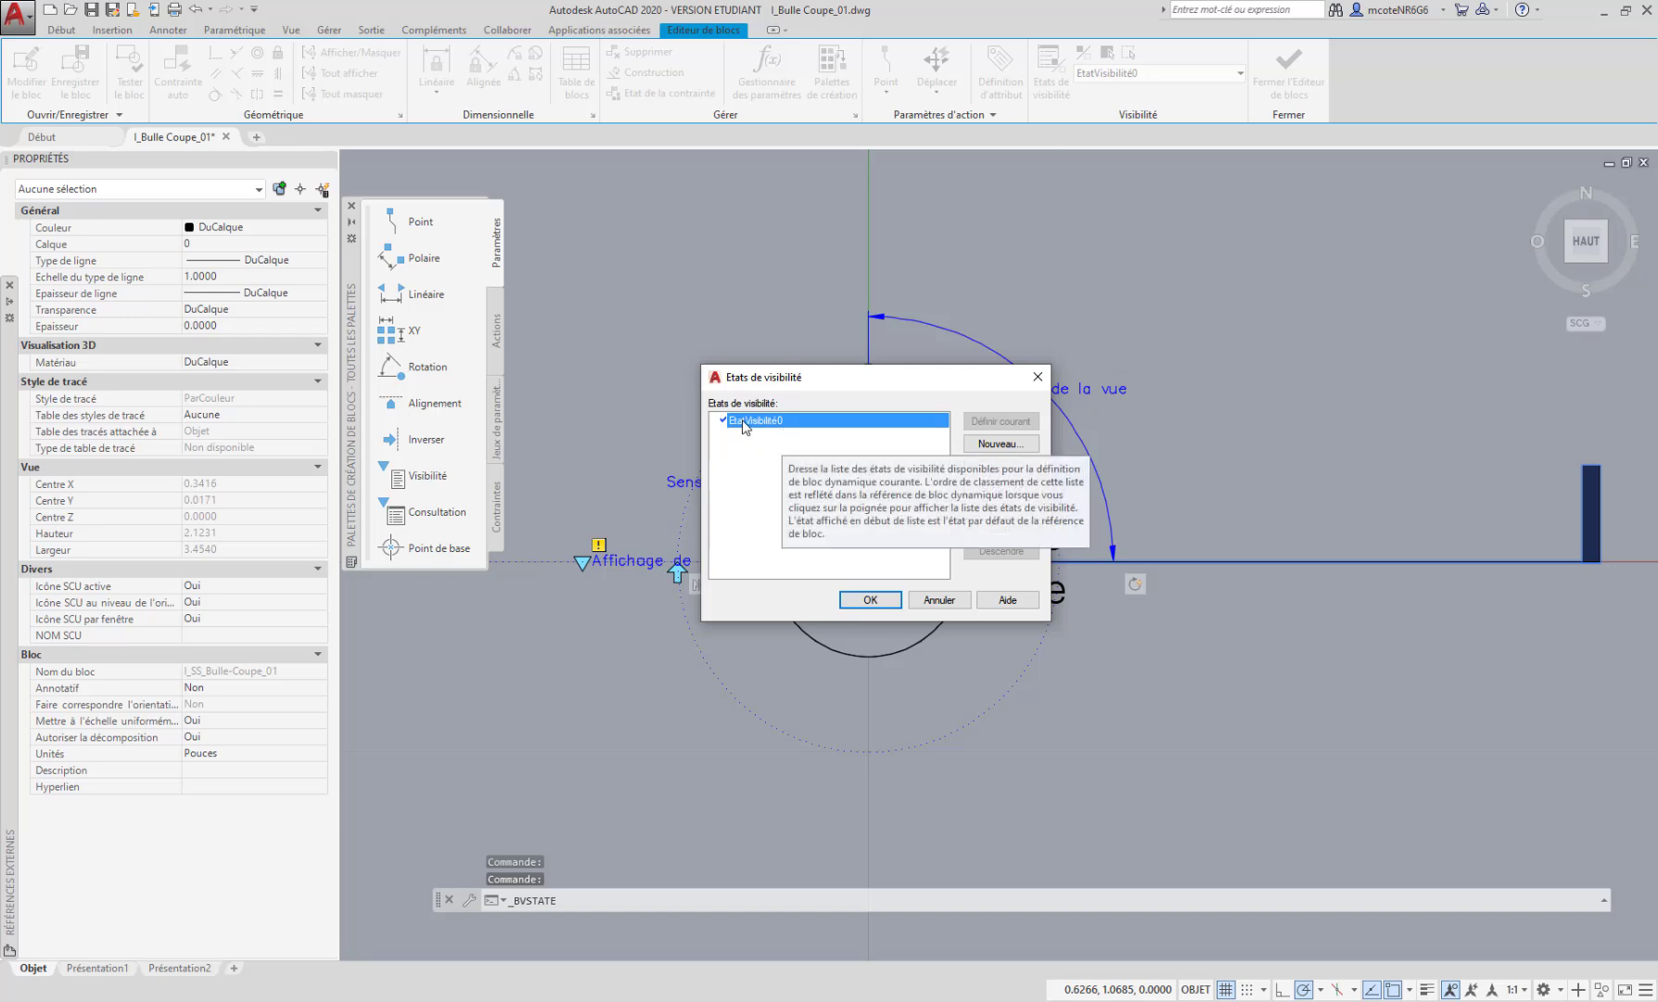
{"action": "left_click", "coordinate": [1007, 469]}
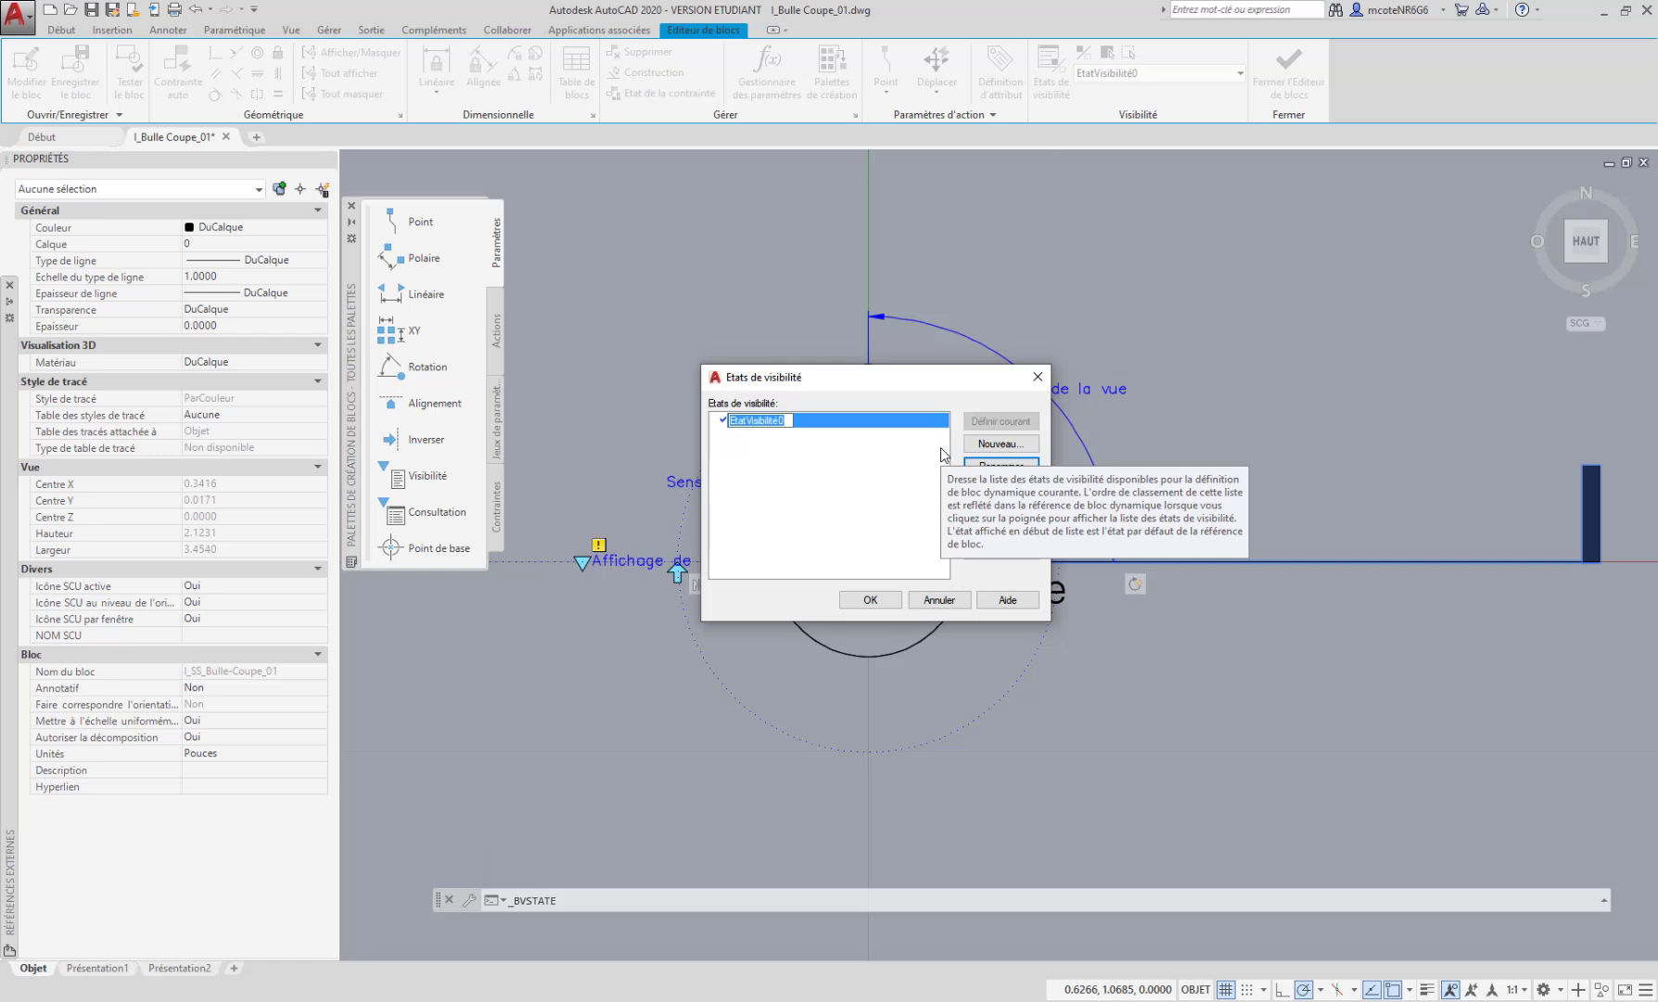
{"action": "type", "text": "Avec"}
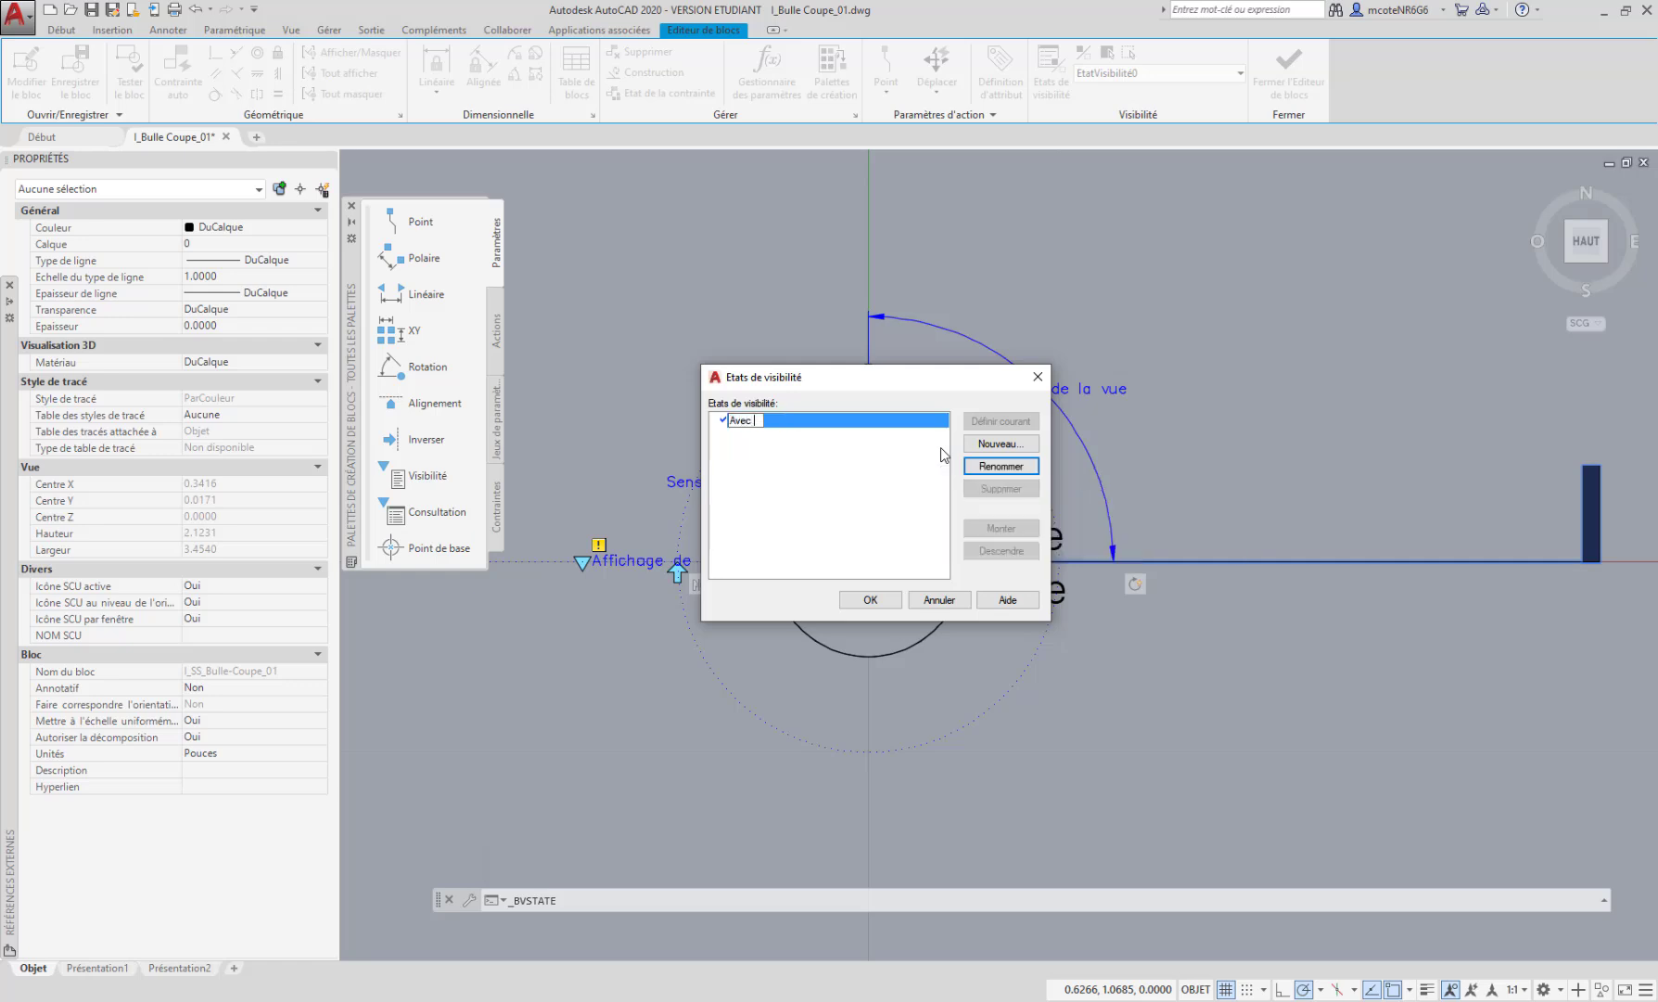
{"action": "type", "text": " ligne de coupe"}
{"action": "key", "text": "Return"}
Create a new visibility state named "Sans ligne de coupe" that keeps the visibility of existing objects
{"action": "left_click", "coordinate": [1001, 444]}
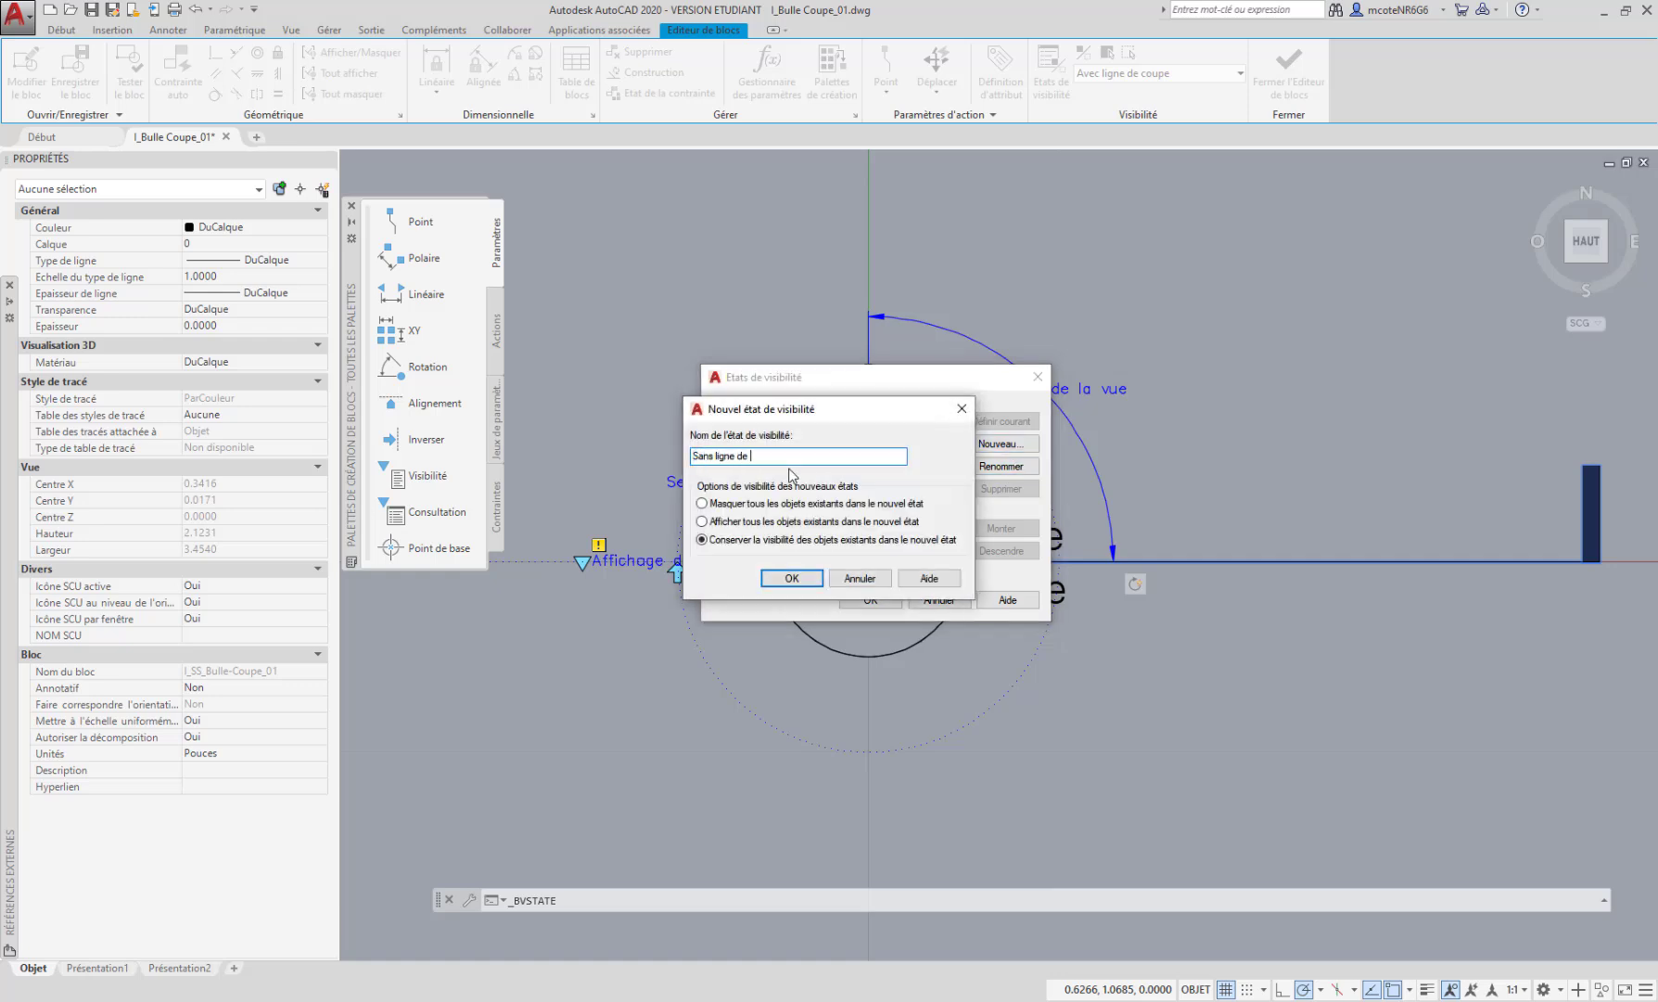
{"action": "left_click_drag", "start_coordinate": [828, 408], "coordinate": [759, 261]}
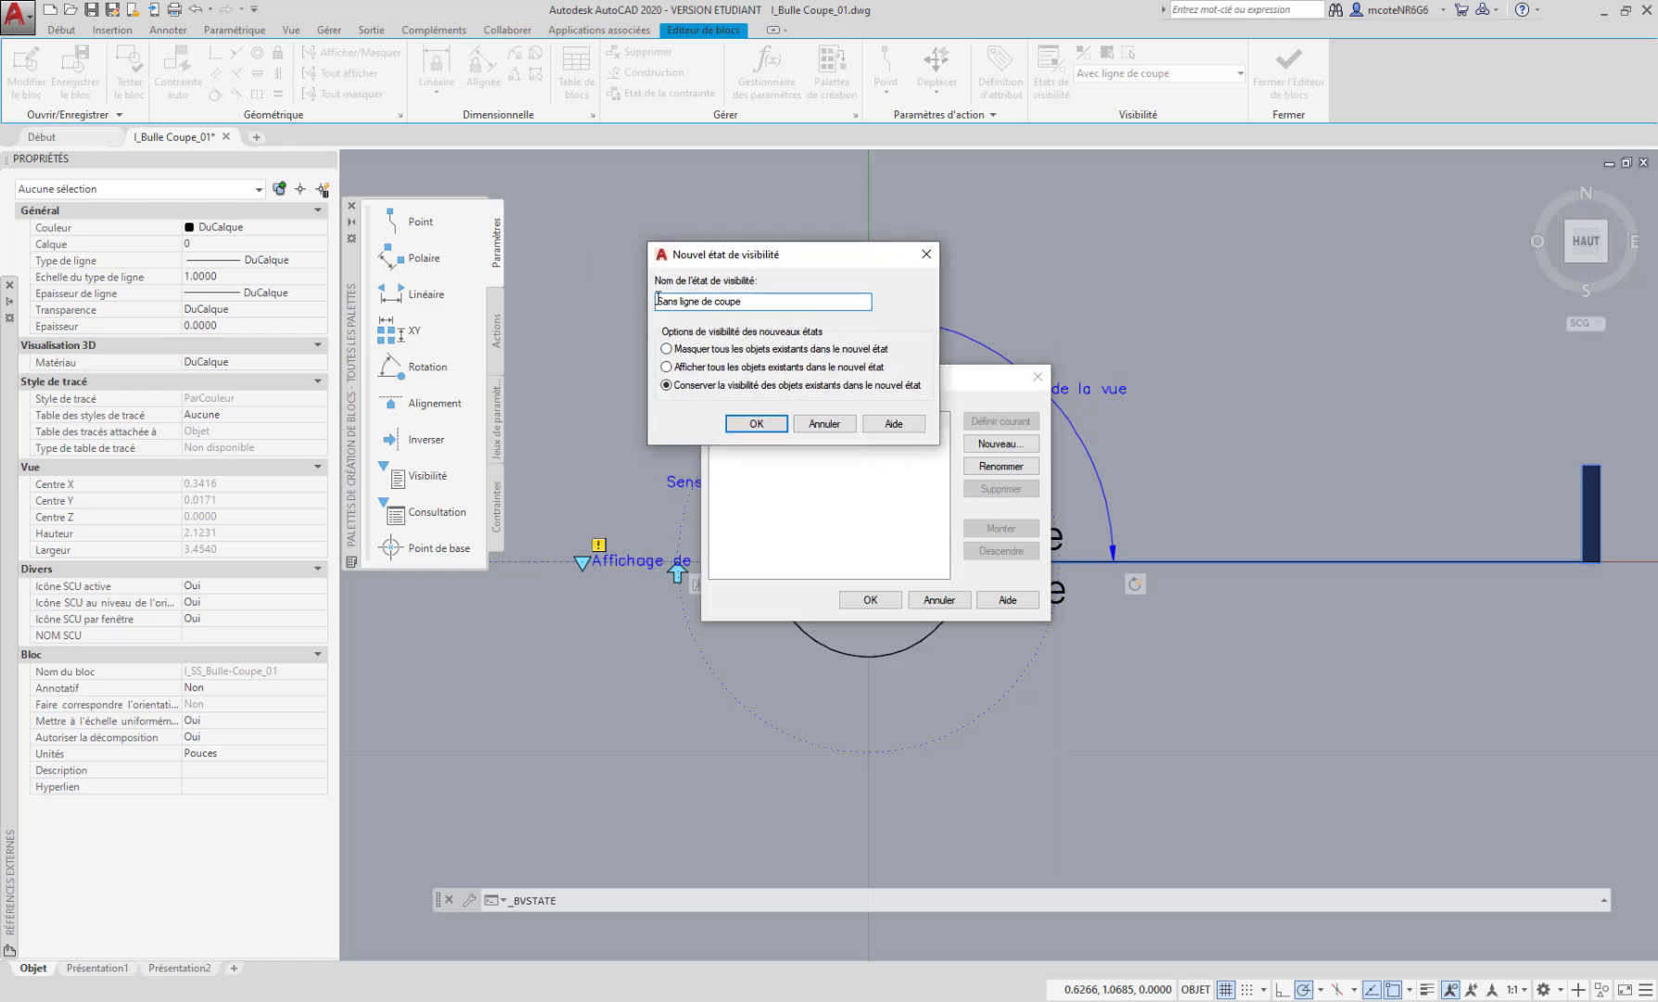
{"action": "left_click", "coordinate": [756, 423]}
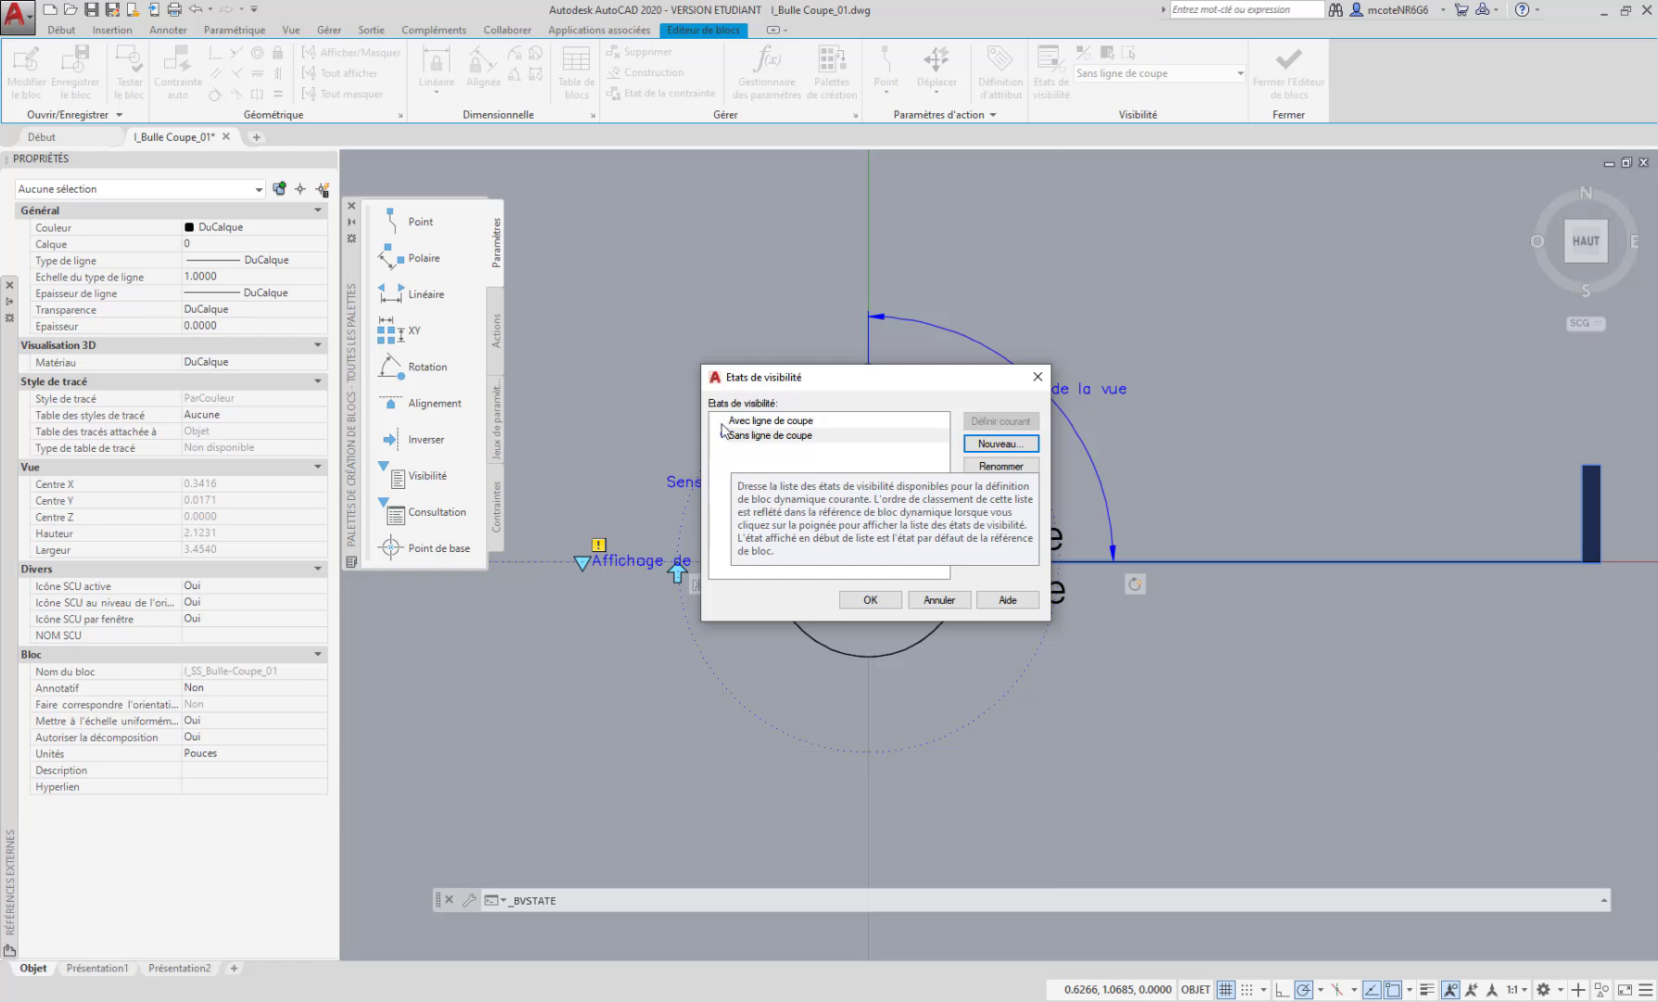
Make "Avec ligne de coupe" the current visibility state and accept the visibility state settings
{"action": "left_click", "coordinate": [770, 421]}
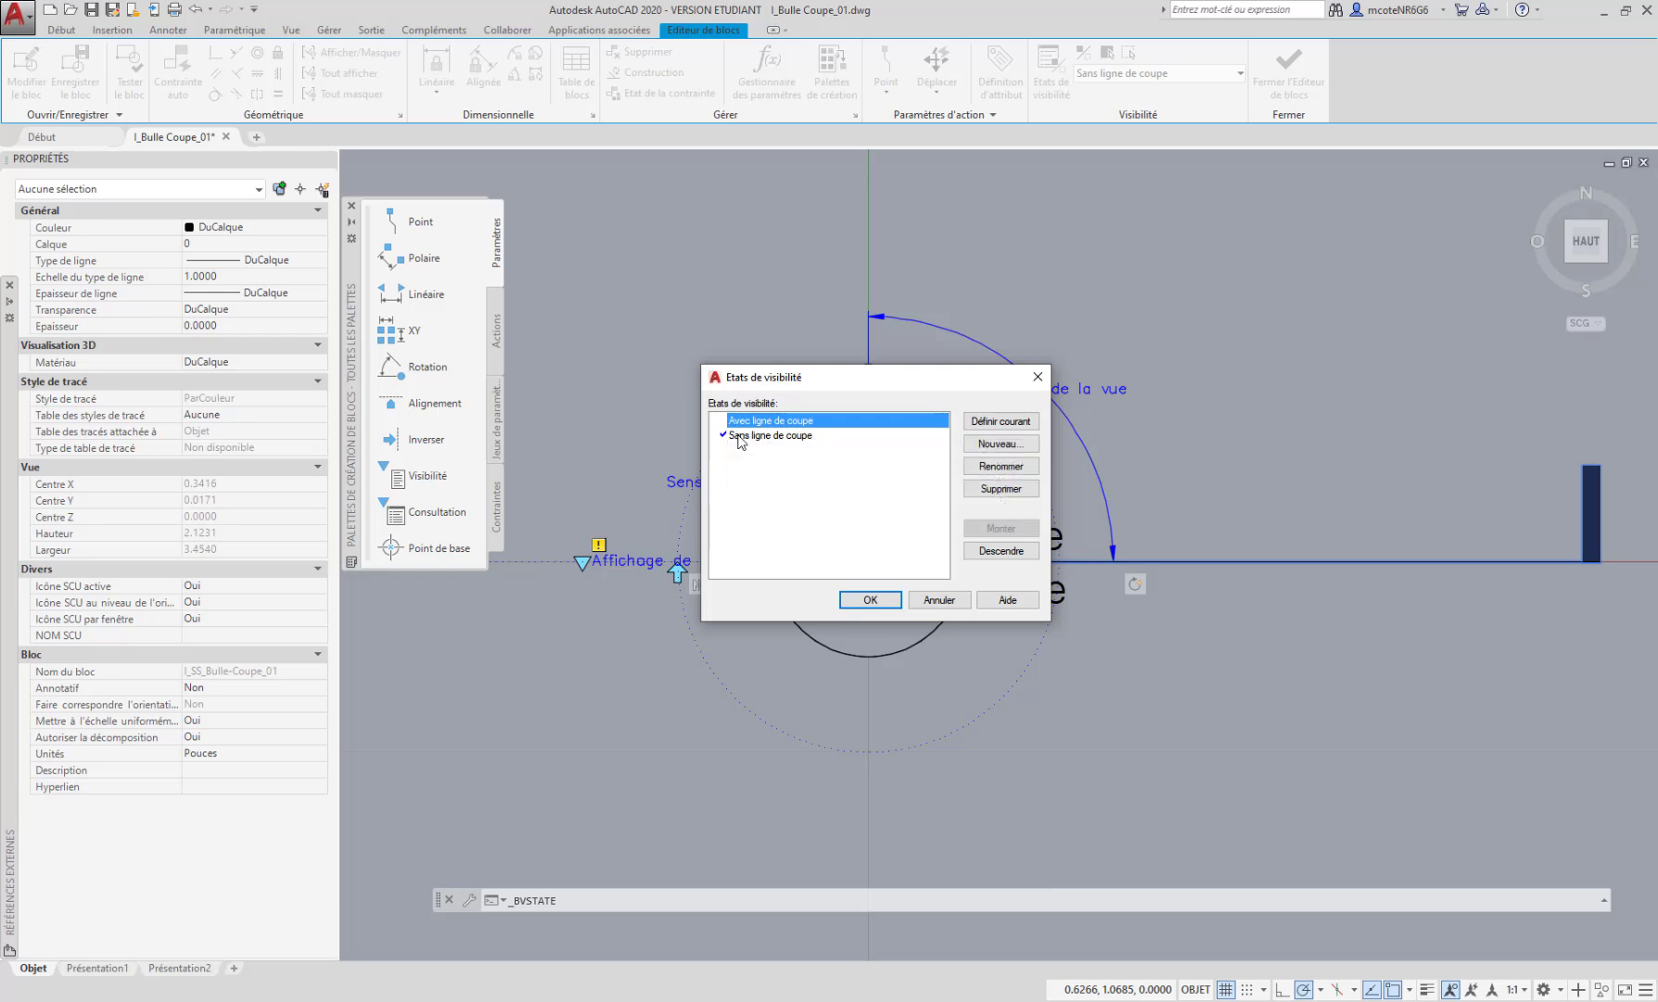
{"action": "left_click", "coordinate": [1003, 423]}
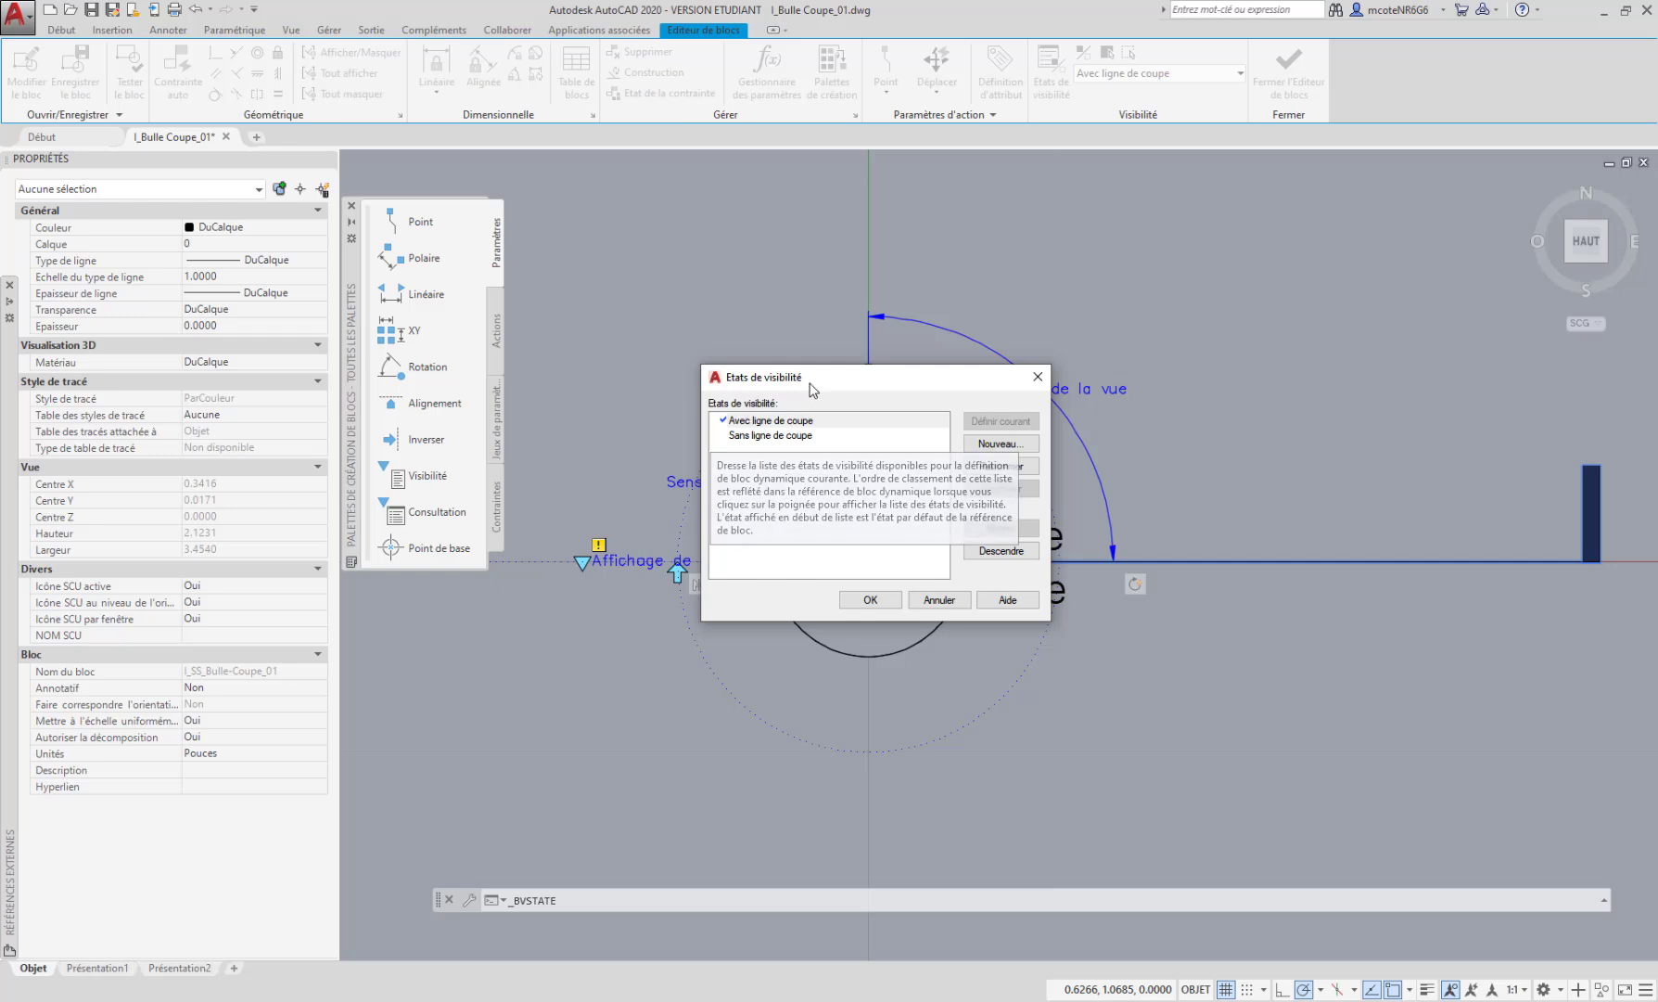
{"action": "left_click_drag", "start_coordinate": [809, 383], "coordinate": [834, 322]}
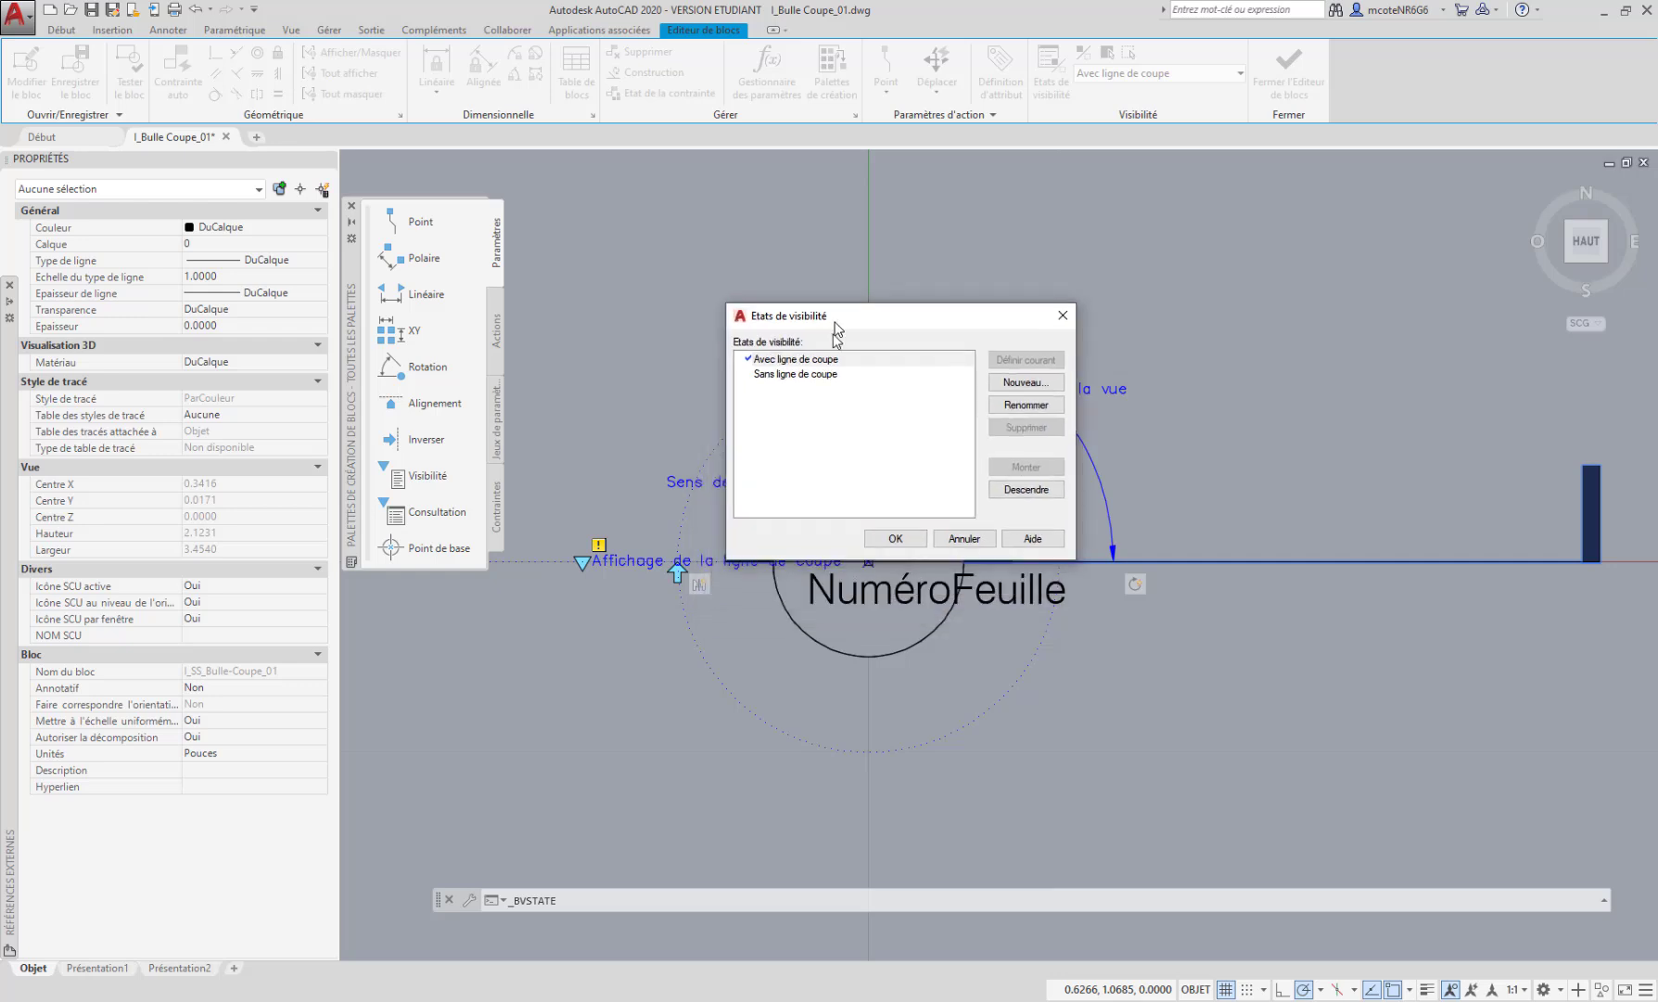
{"action": "left_click", "coordinate": [895, 539]}
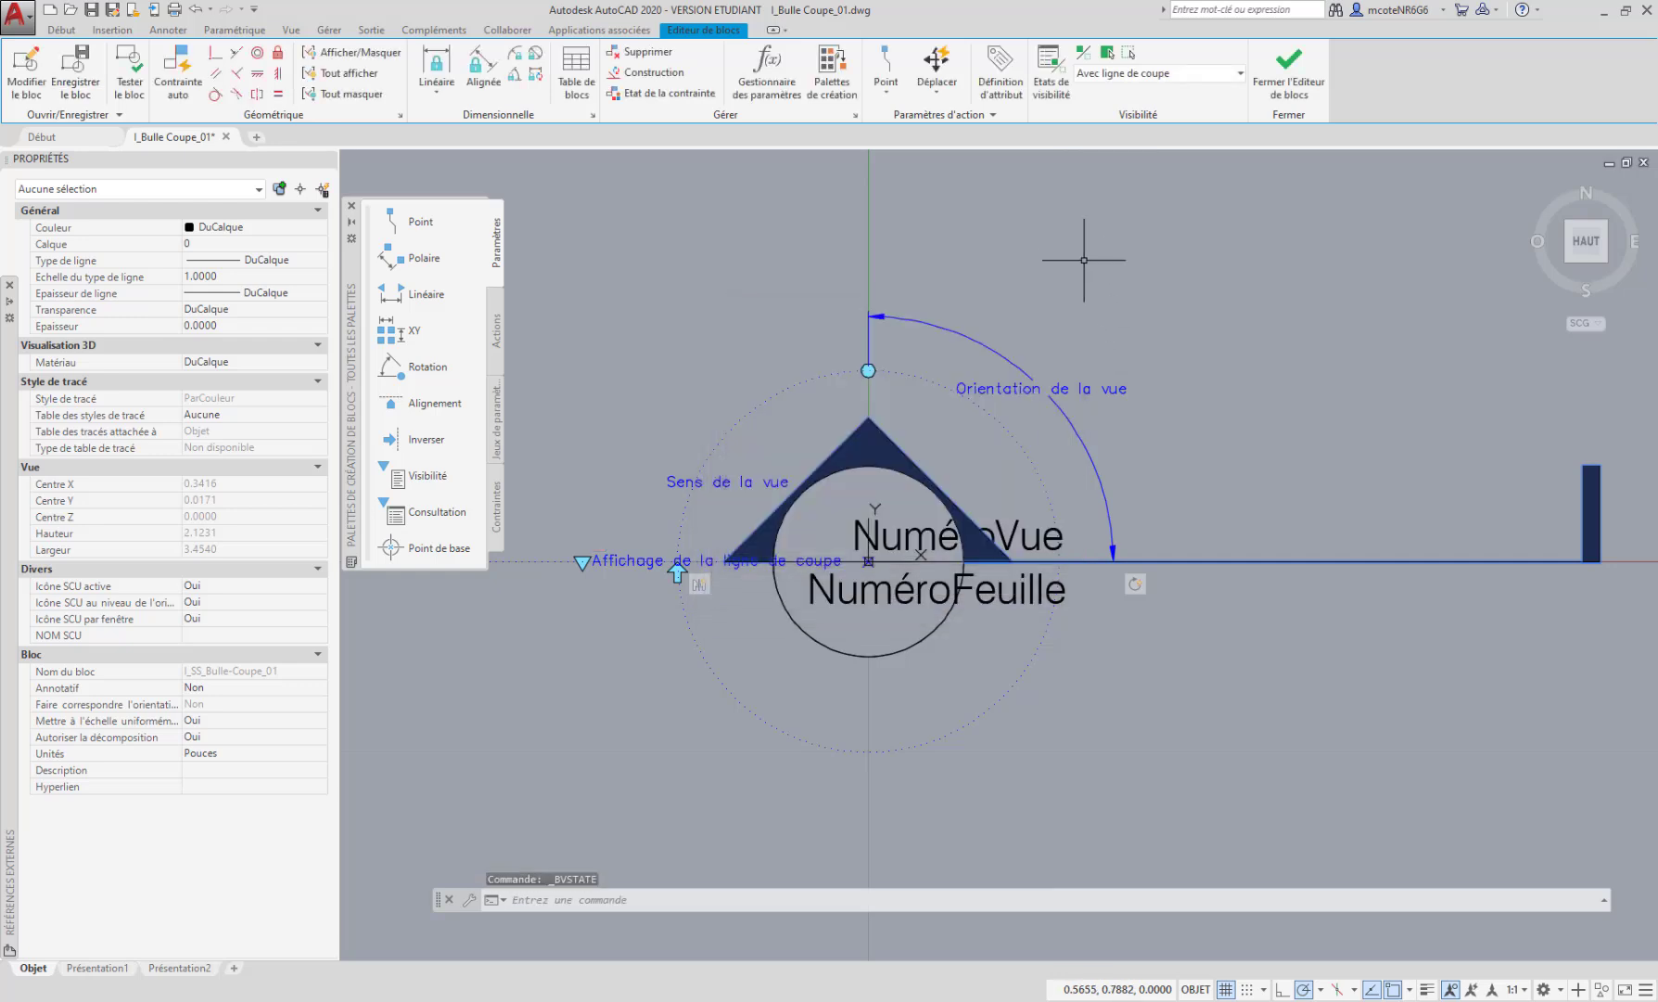
{"action": "left_click", "coordinate": [1192, 74]}
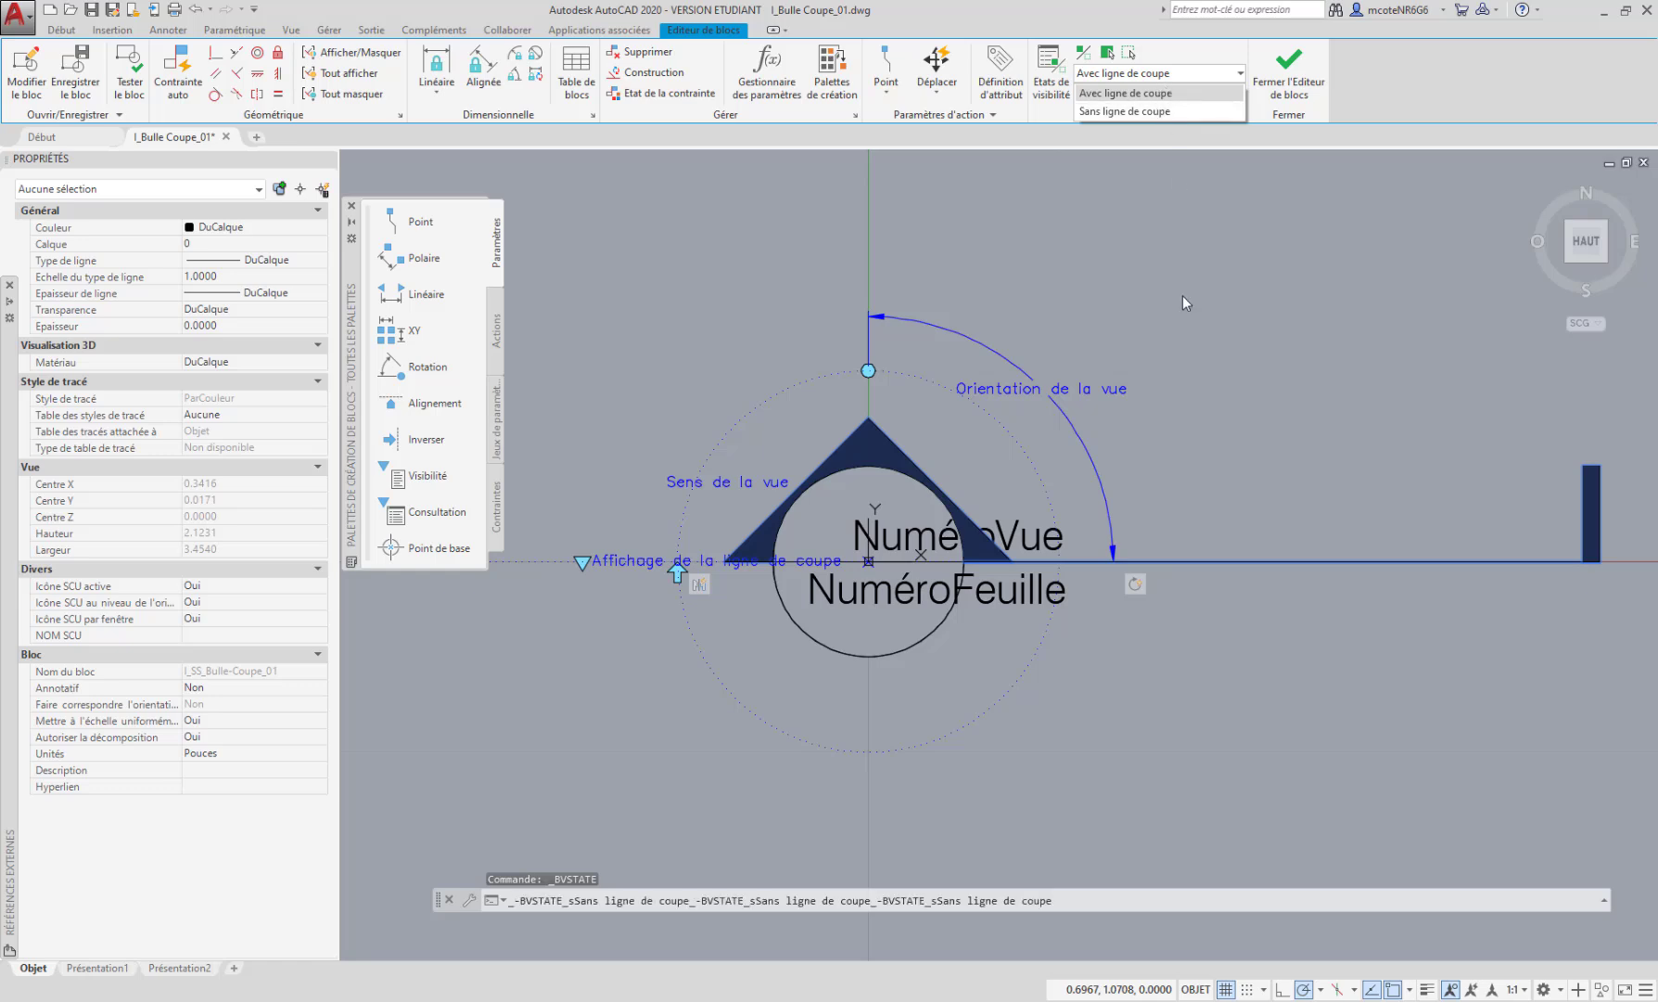
{"action": "key", "text": "Escape"}
{"action": "key", "text": "Escape"}
{"action": "mouse_move", "coordinate": [1207, 431]}
{"action": "middle_mouse_down"}
{"action": "mouse_move", "coordinate": [1161, 441]}
{"action": "mouse_move", "coordinate": [1234, 490]}
{"action": "mouse_move", "coordinate": [1092, 450]}
{"action": "mouse_move", "coordinate": [1227, 500]}
{"action": "middle_mouse_up"}
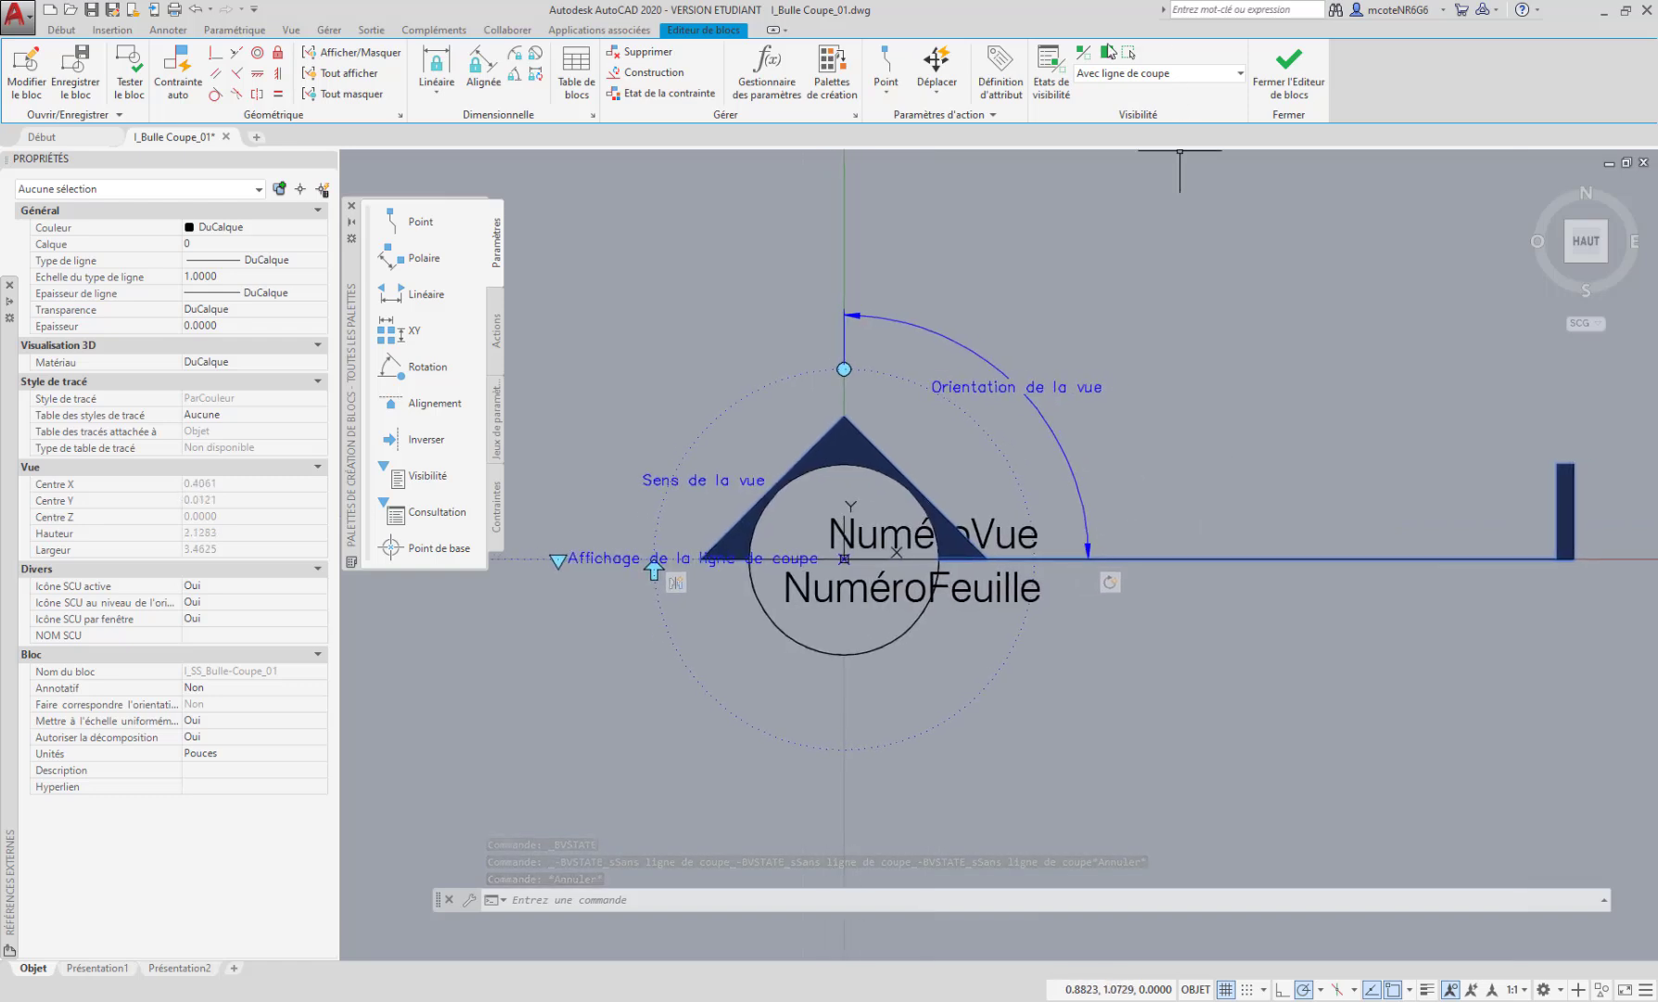
{"action": "middle_click_drag", "start_coordinate": [1179, 429], "coordinate": [1163, 418]}
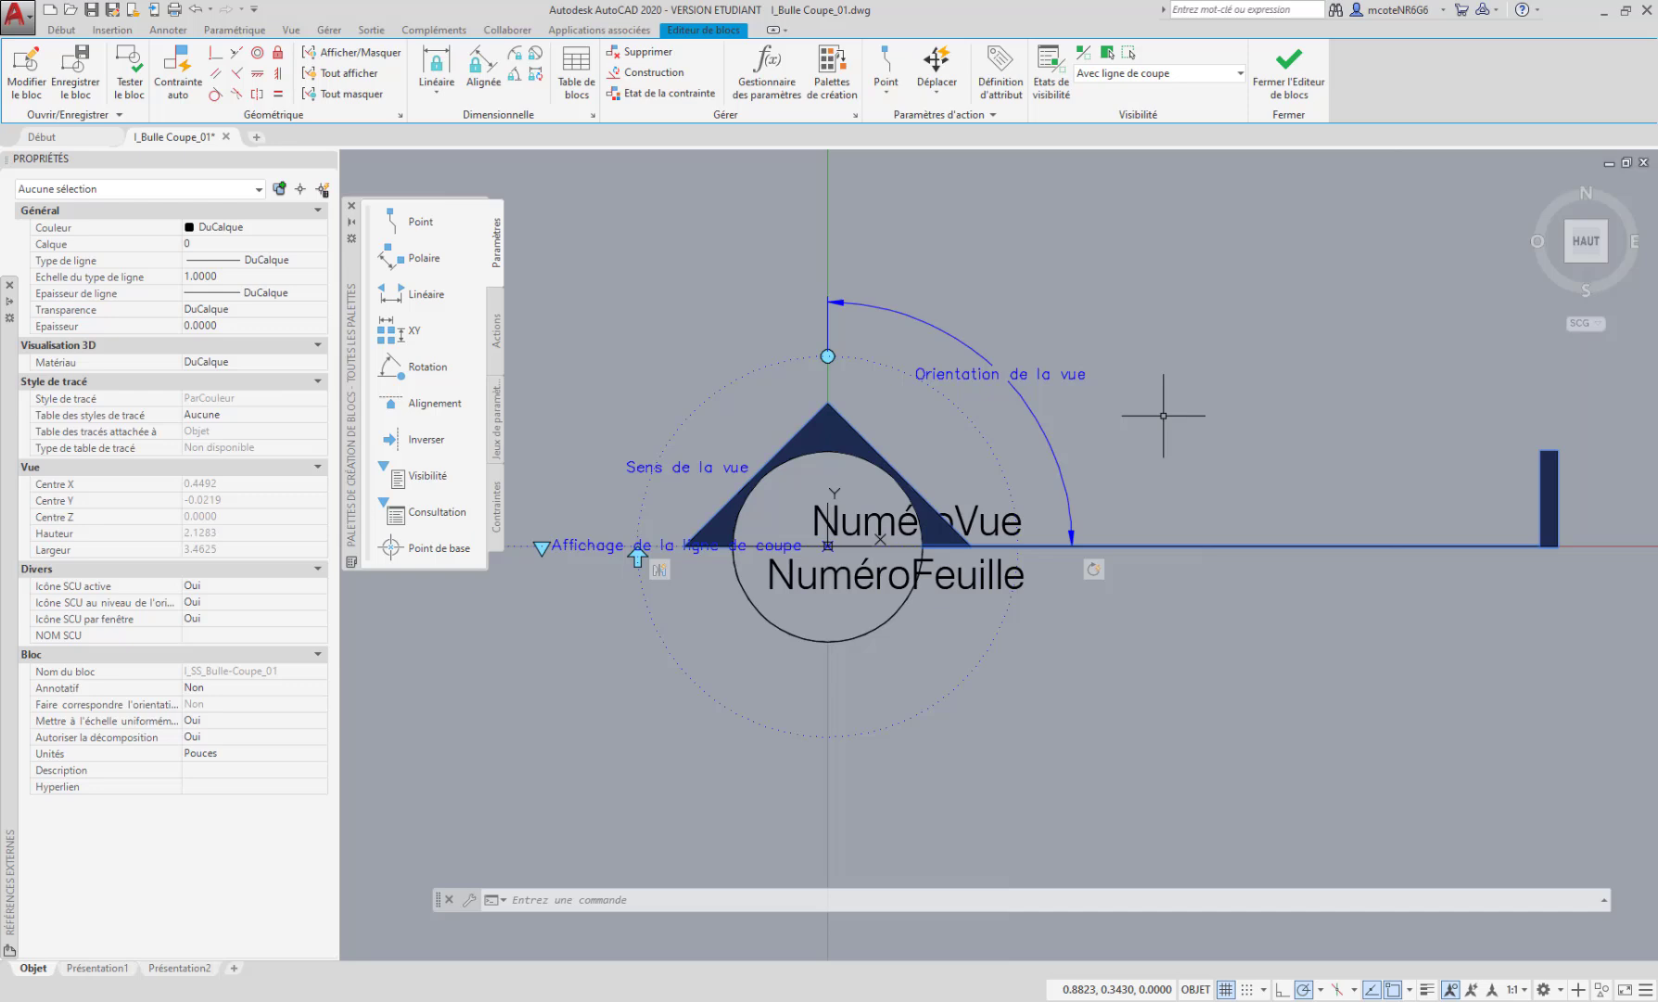
{"action": "scroll", "coordinate": [1163, 418], "scroll_direction": "down", "scroll_amount": 1}
{"action": "mouse_move", "coordinate": [1169, 451]}
{"action": "middle_mouse_down"}
{"action": "mouse_move", "coordinate": [1141, 451]}
{"action": "mouse_move", "coordinate": [1200, 448]}
{"action": "middle_mouse_up"}
{"action": "scroll", "coordinate": [1126, 418], "scroll_direction": "up", "scroll_amount": 1}
{"action": "key", "text": "Escape"}
{"action": "key", "text": "Escape"}
{"action": "key", "text": "Escape"}
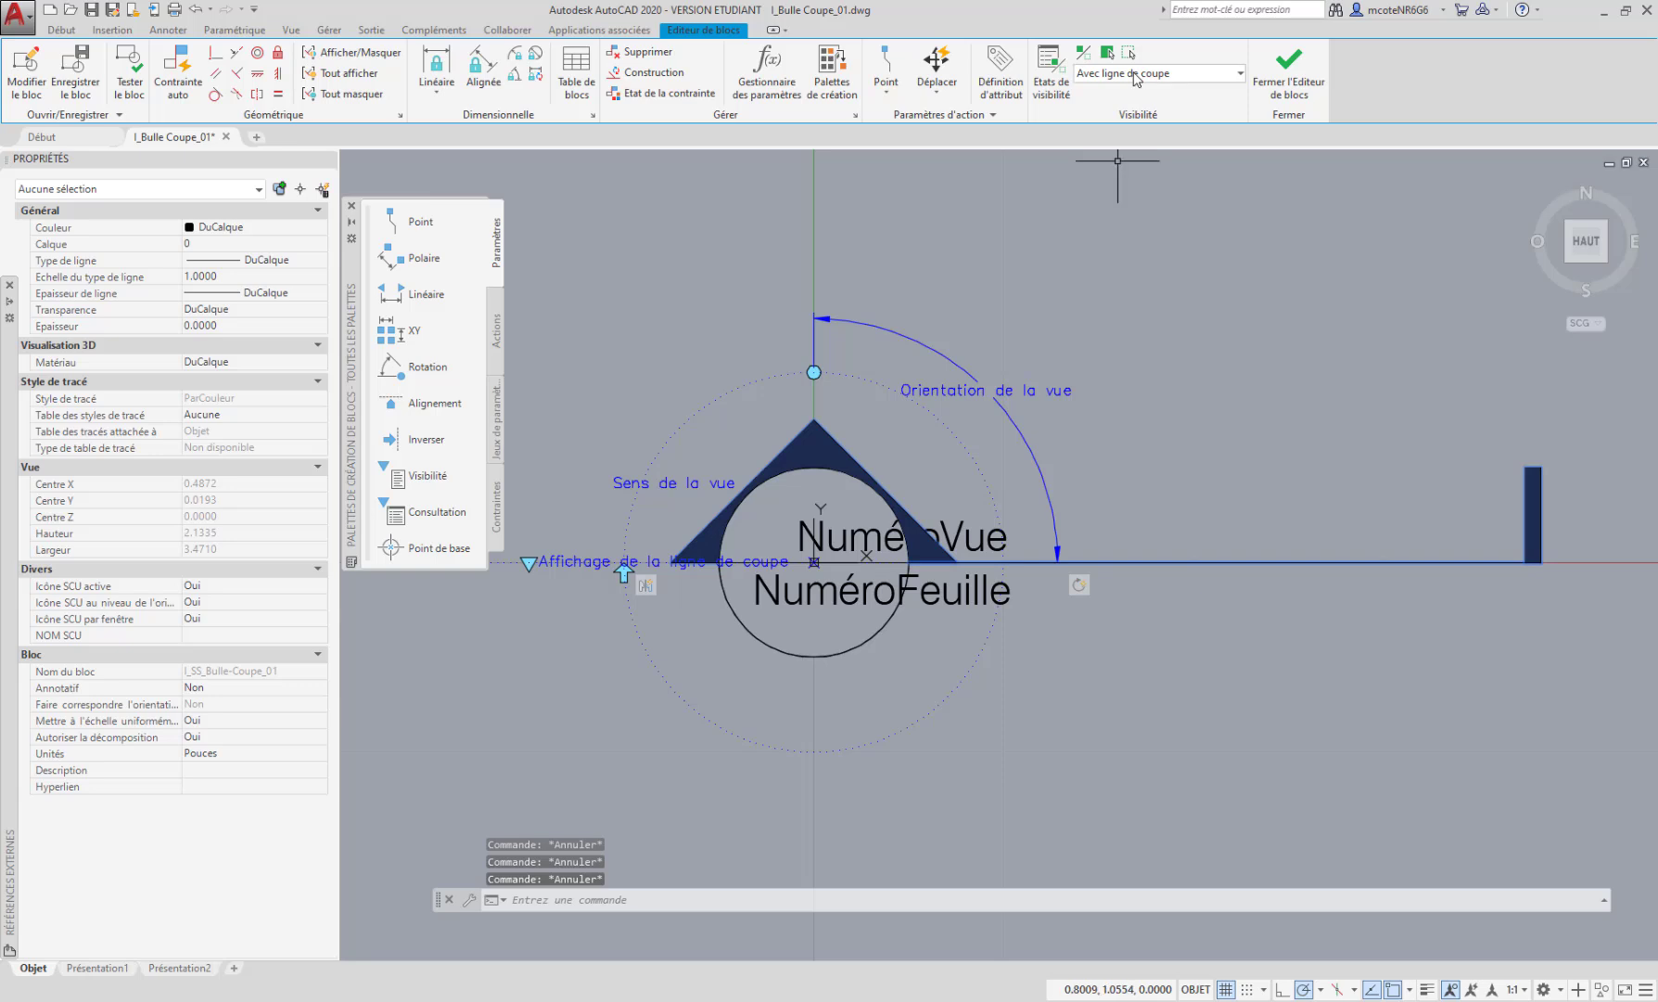
Switch the block to the "Sans ligne de coupe" visibility state
{"action": "left_click", "coordinate": [1181, 78]}
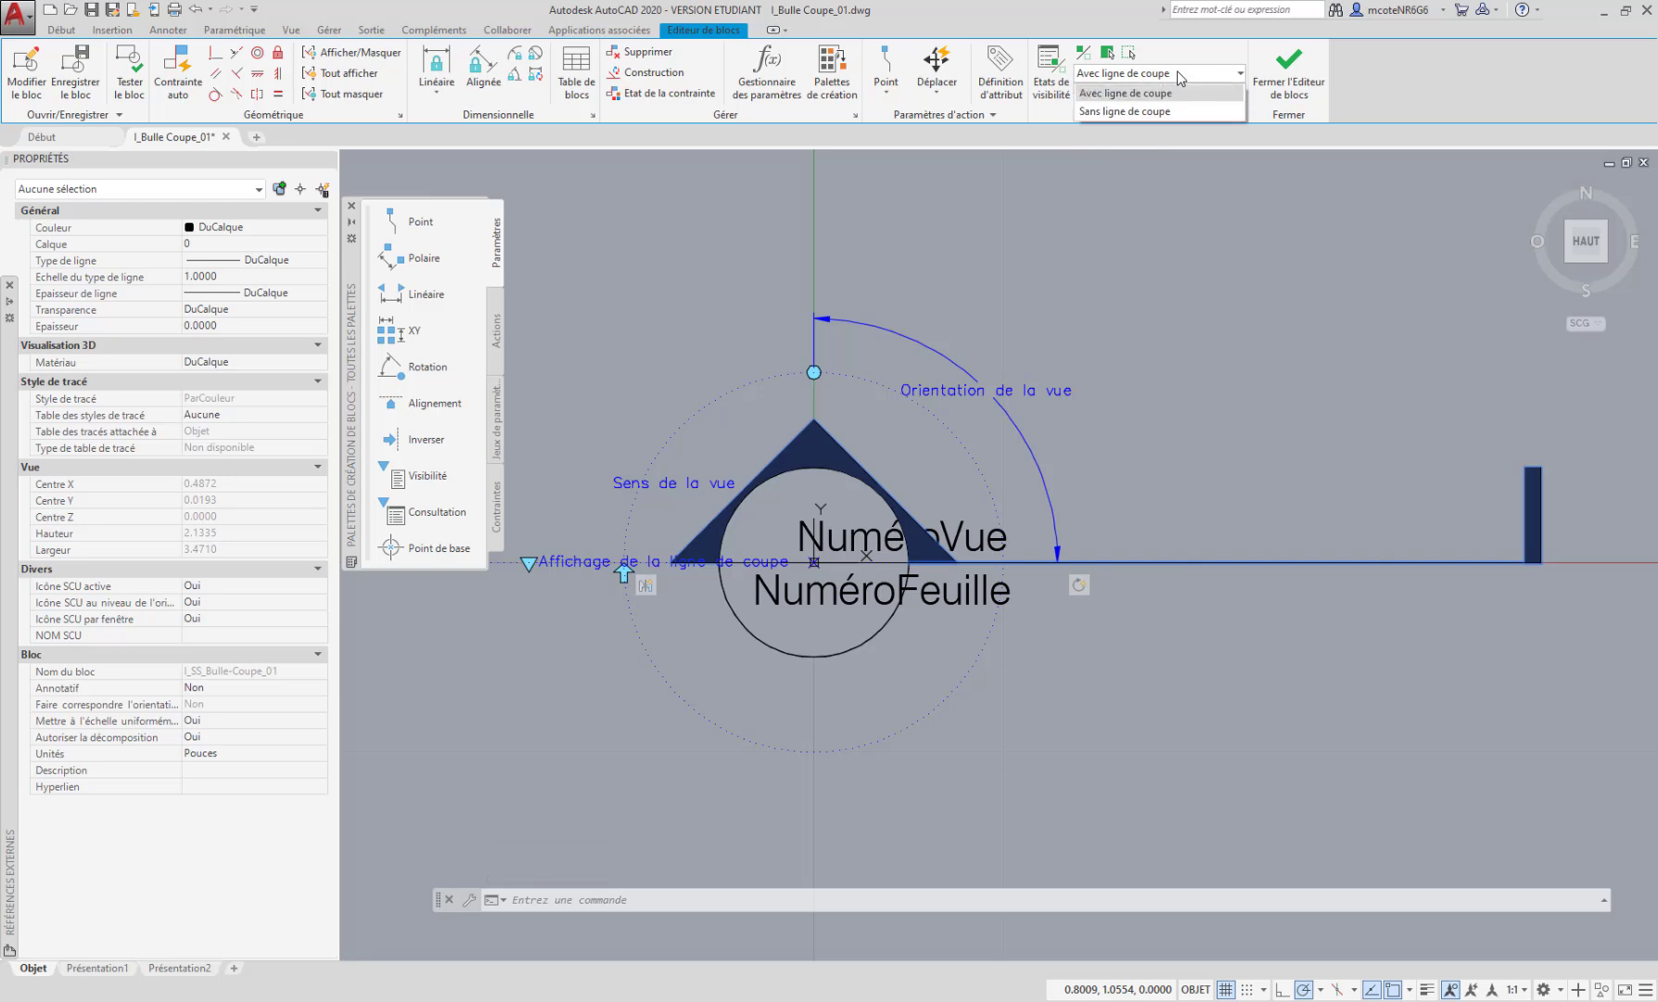
{"action": "left_click", "coordinate": [1138, 111]}
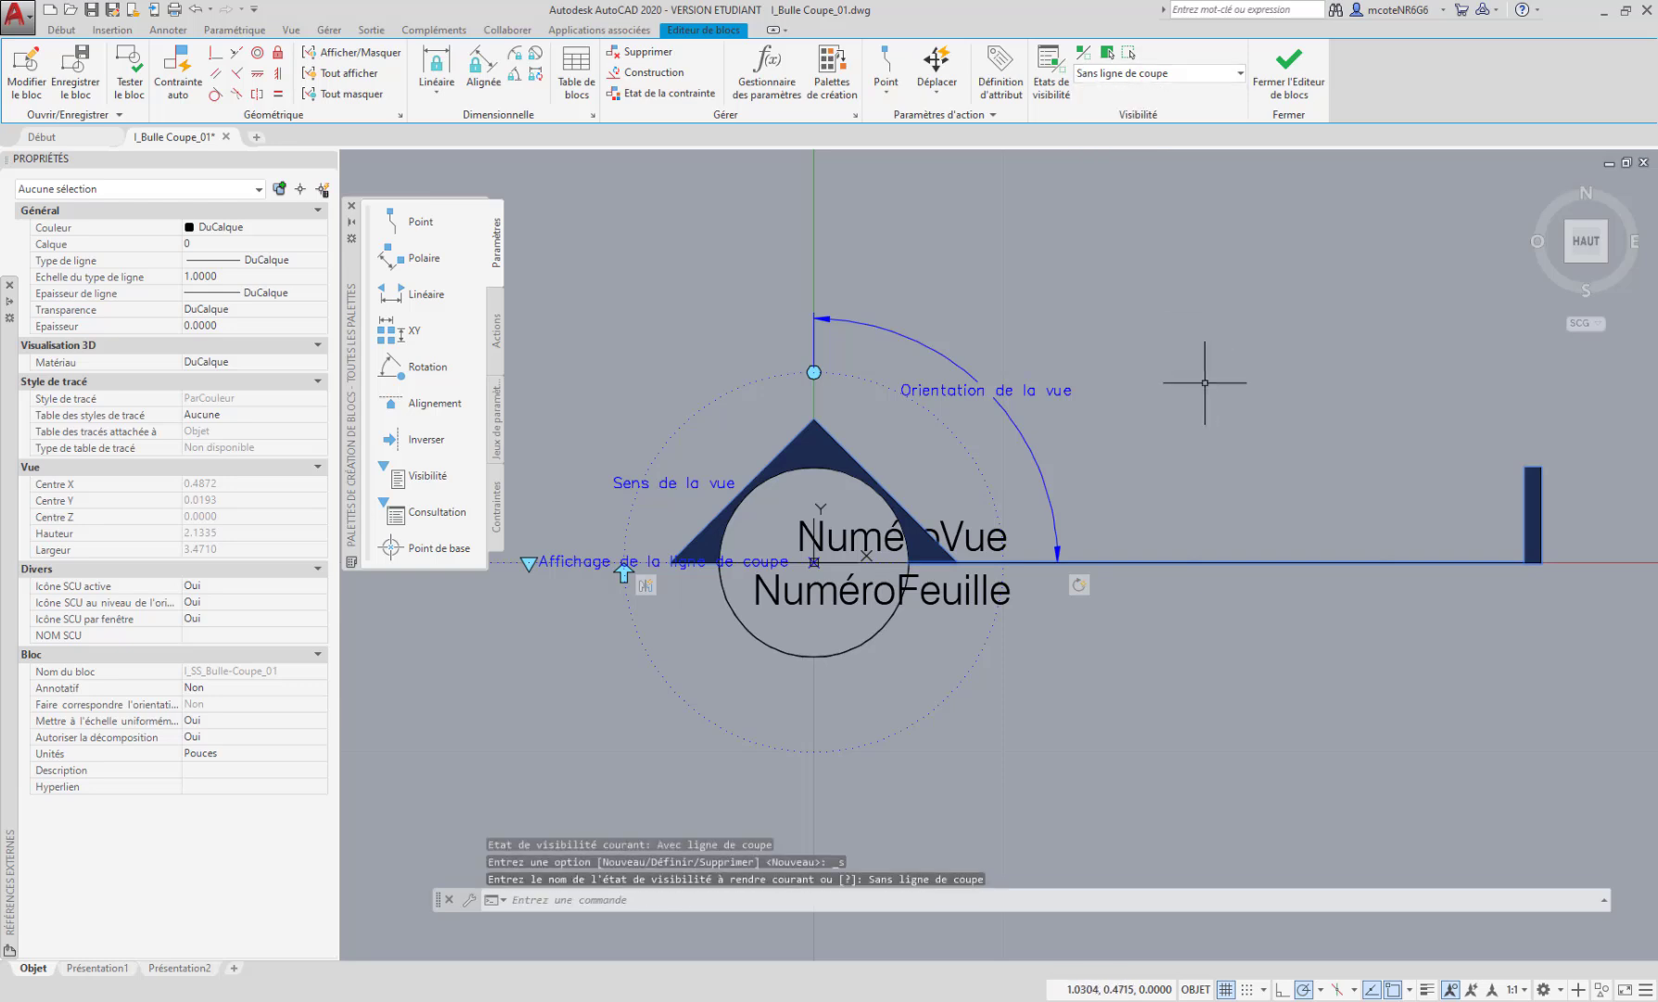
{"action": "middle_click_drag", "start_coordinate": [1285, 490], "coordinate": [1282, 489]}
{"action": "key", "text": "Escape"}
{"action": "key", "text": "Escape"}
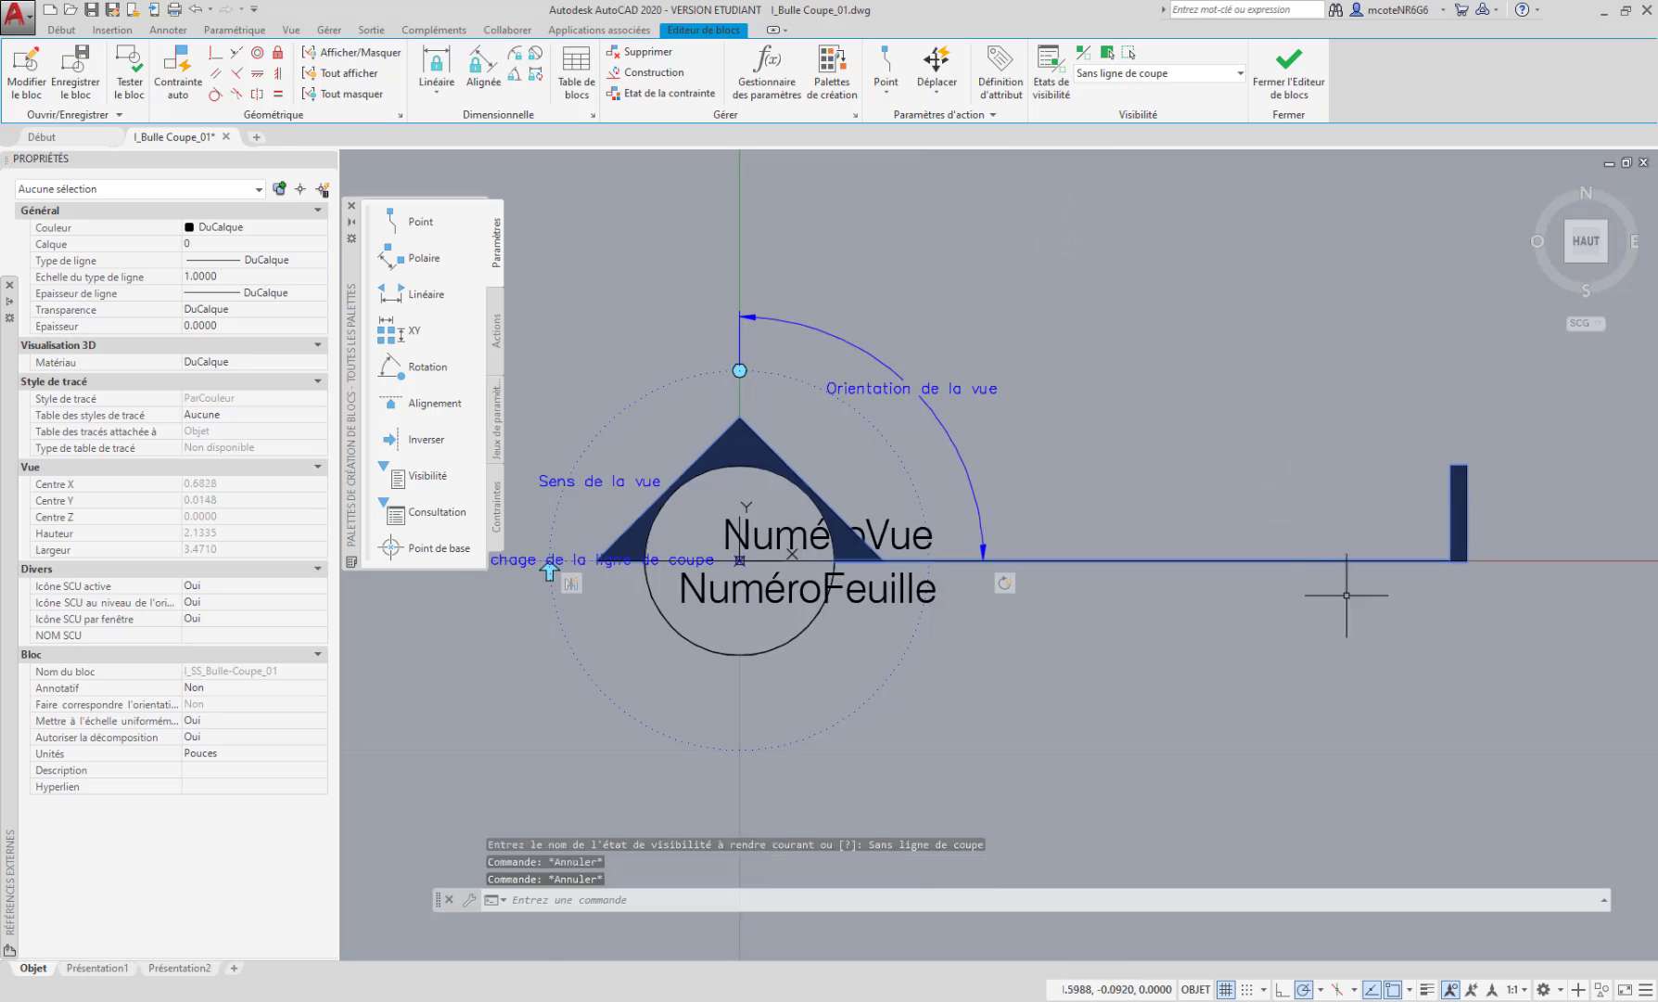
{"action": "left_click", "coordinate": [1410, 644]}
{"action": "key", "text": "Escape"}
{"action": "key", "text": "Escape"}
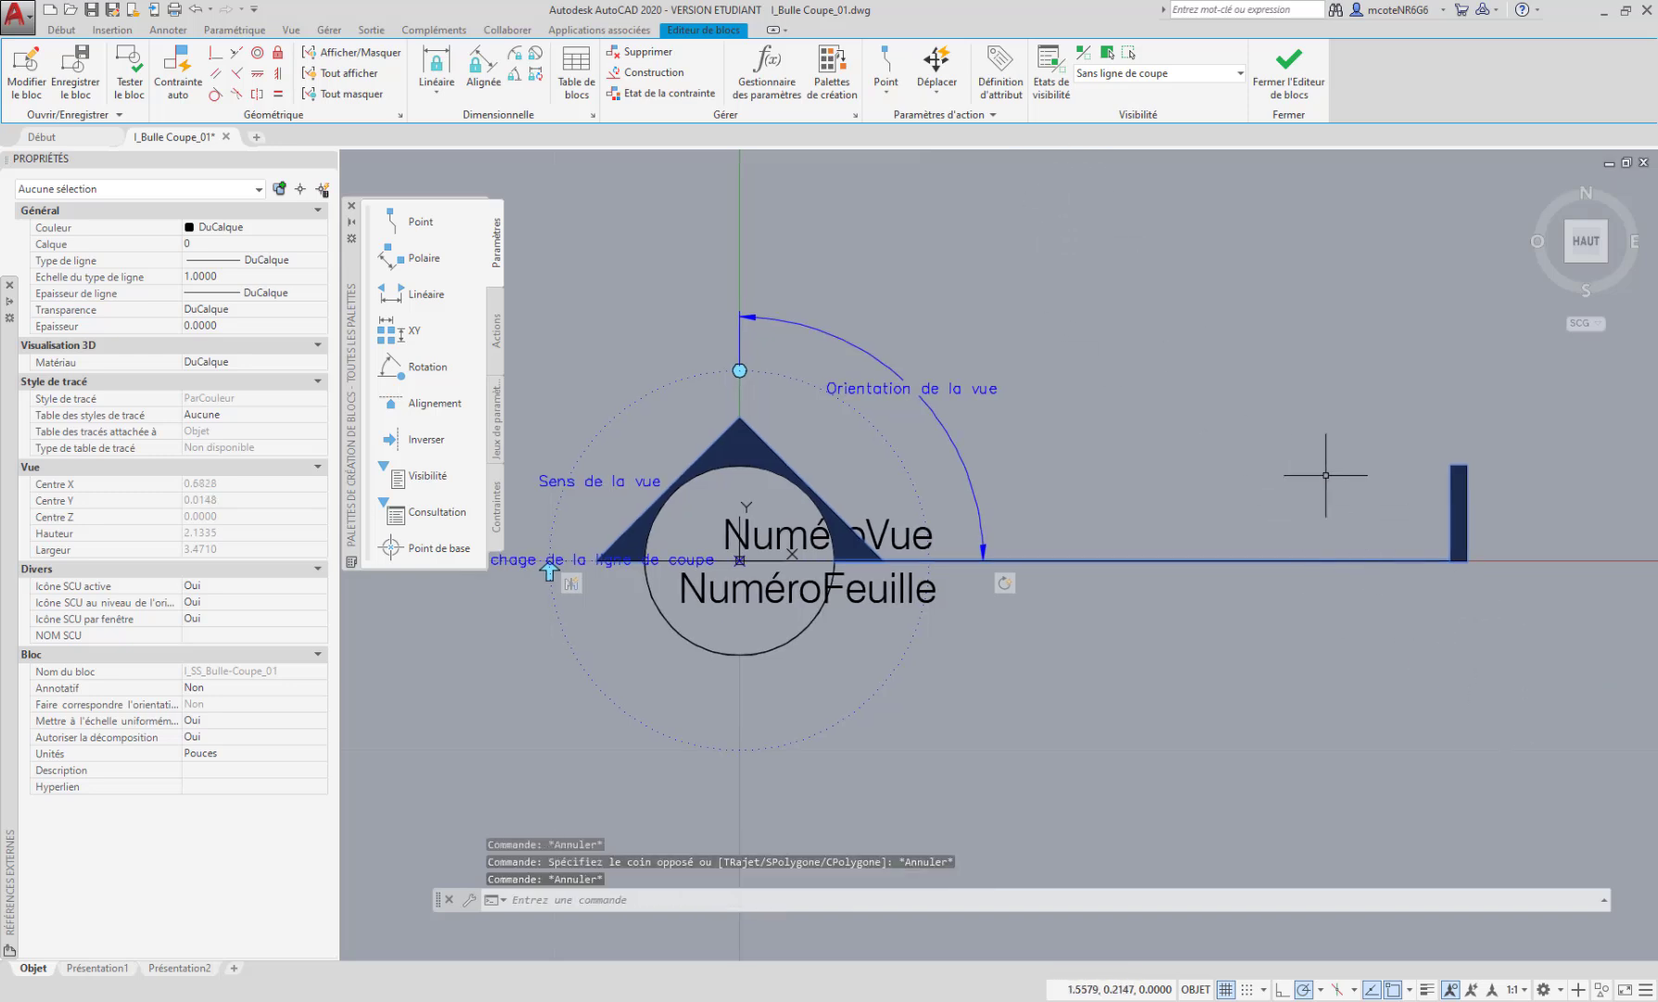
Hide the section line and the thick marker at its far end in the current visibility state
{"action": "left_click", "coordinate": [1570, 686]}
{"action": "left_click", "coordinate": [1210, 355]}
{"action": "middle_click_drag", "start_coordinate": [1343, 656], "coordinate": [1311, 659]}
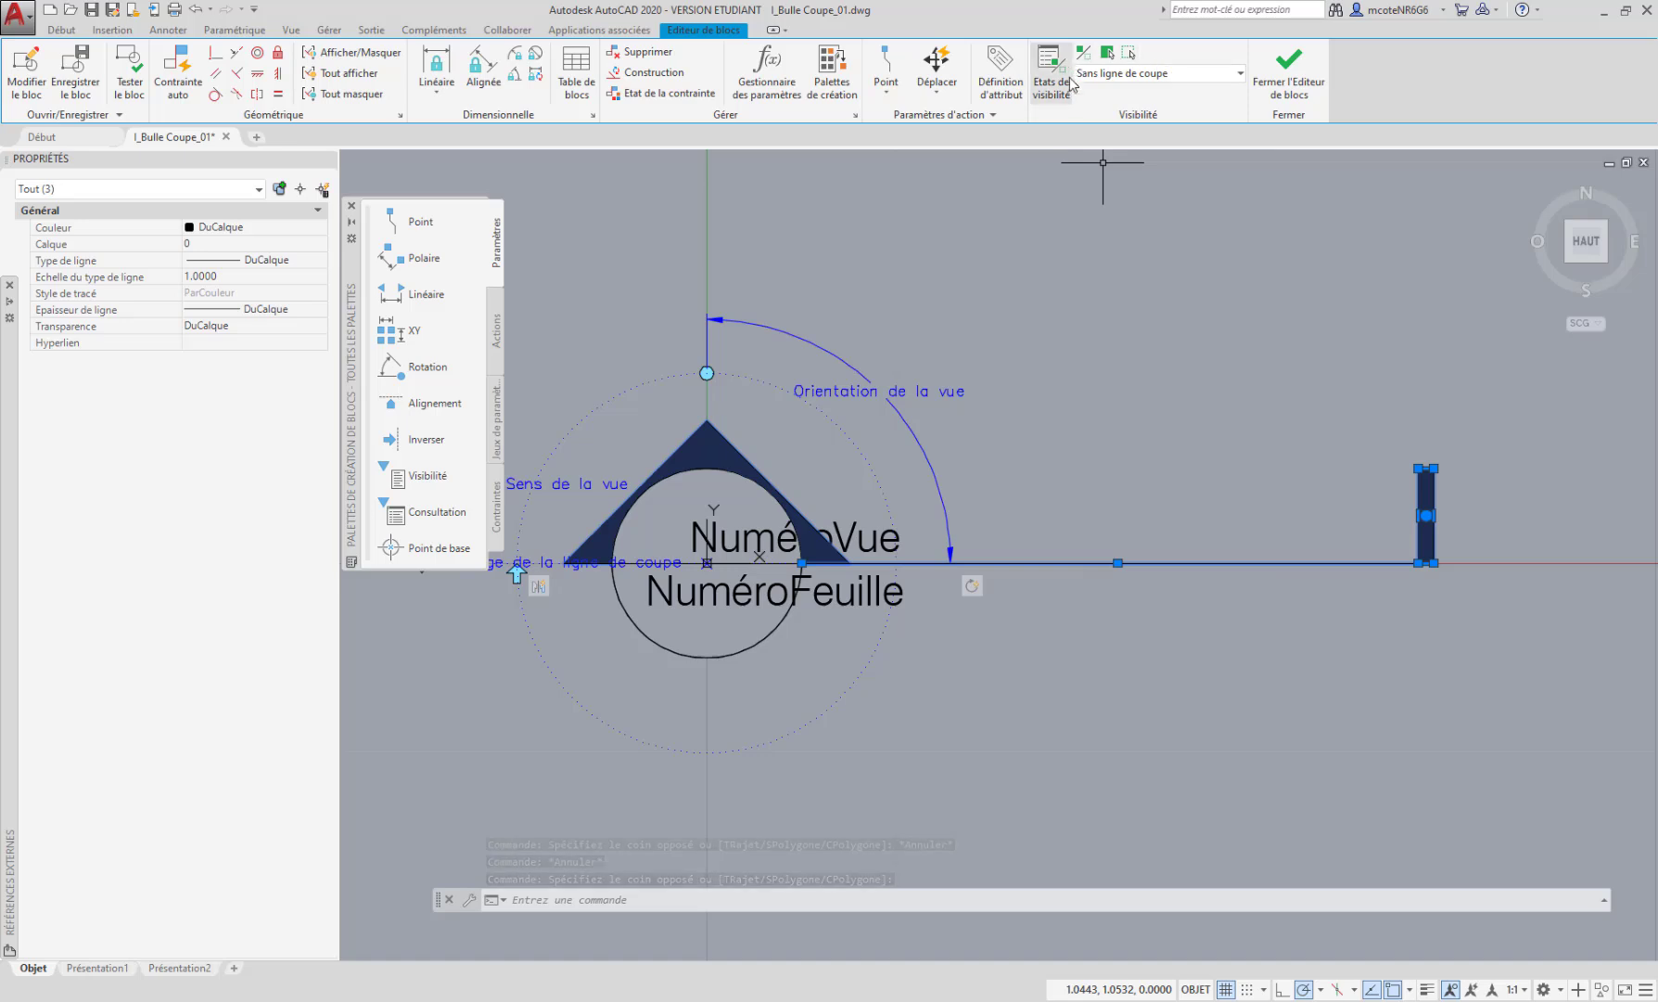
{"action": "left_click", "coordinate": [1130, 57]}
{"action": "middle_click_drag", "start_coordinate": [1124, 317], "coordinate": [1307, 321]}
{"action": "middle_click_drag", "start_coordinate": [1333, 470], "coordinate": [1207, 478]}
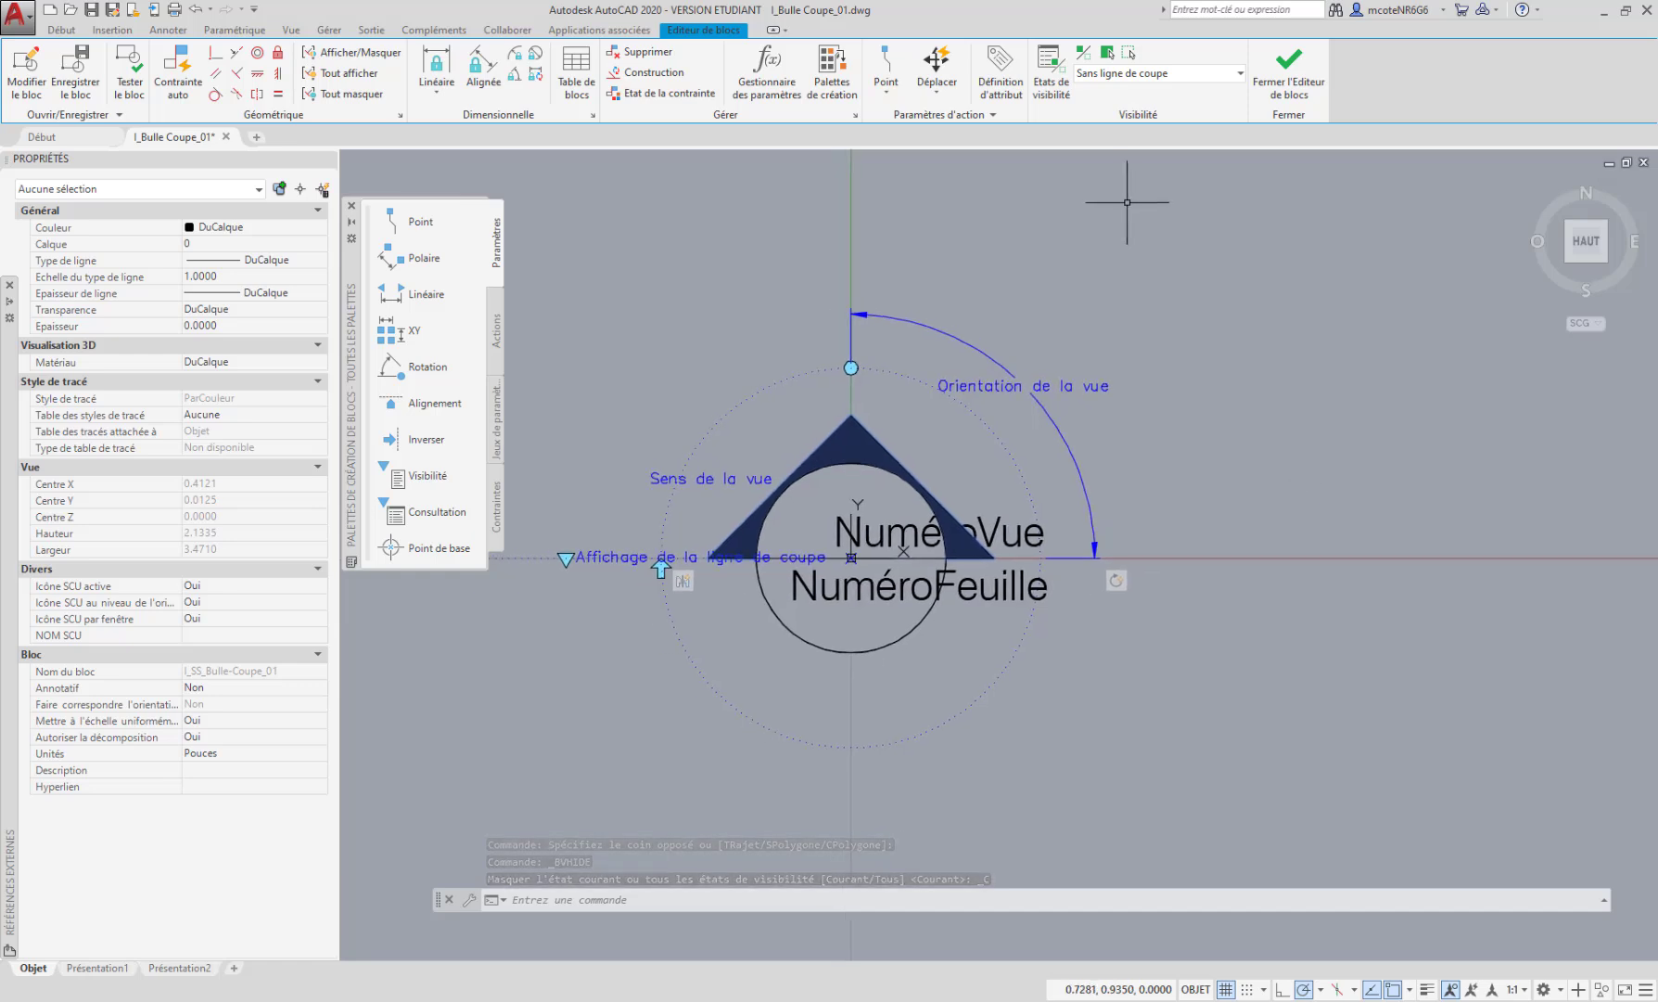
Check the section line's display by switching to "Avec ligne de coupe" and back to "Sans ligne de coupe"
{"action": "left_click", "coordinate": [1150, 74]}
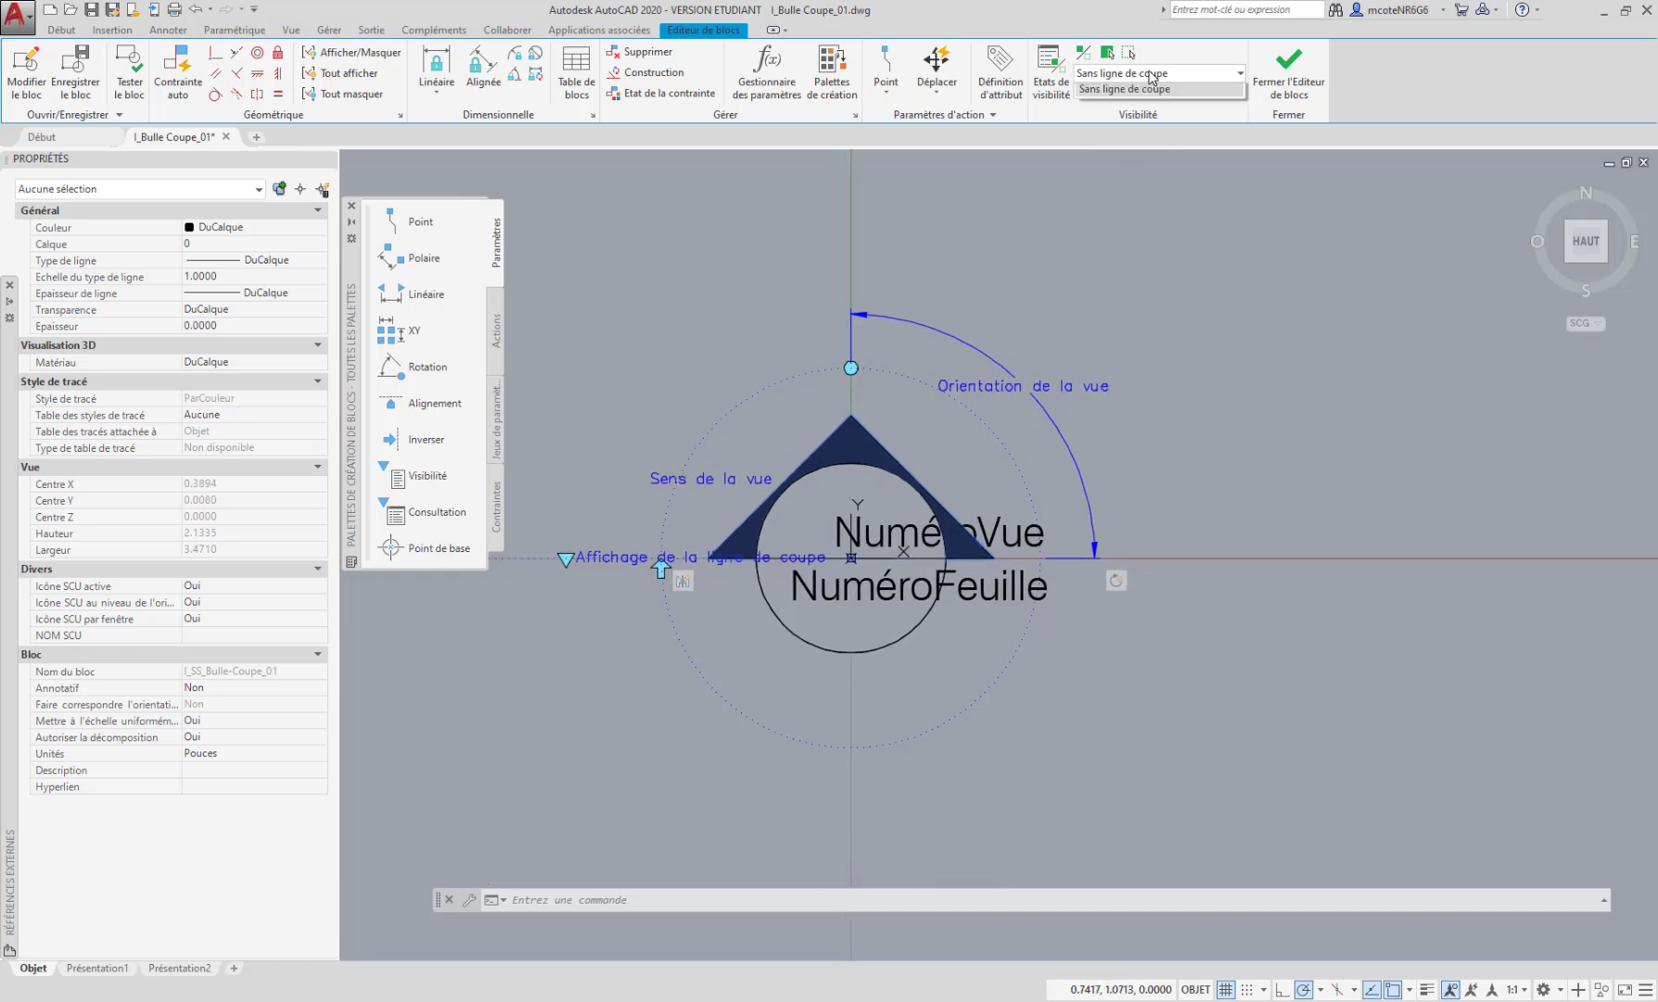
{"action": "left_click", "coordinate": [1142, 111]}
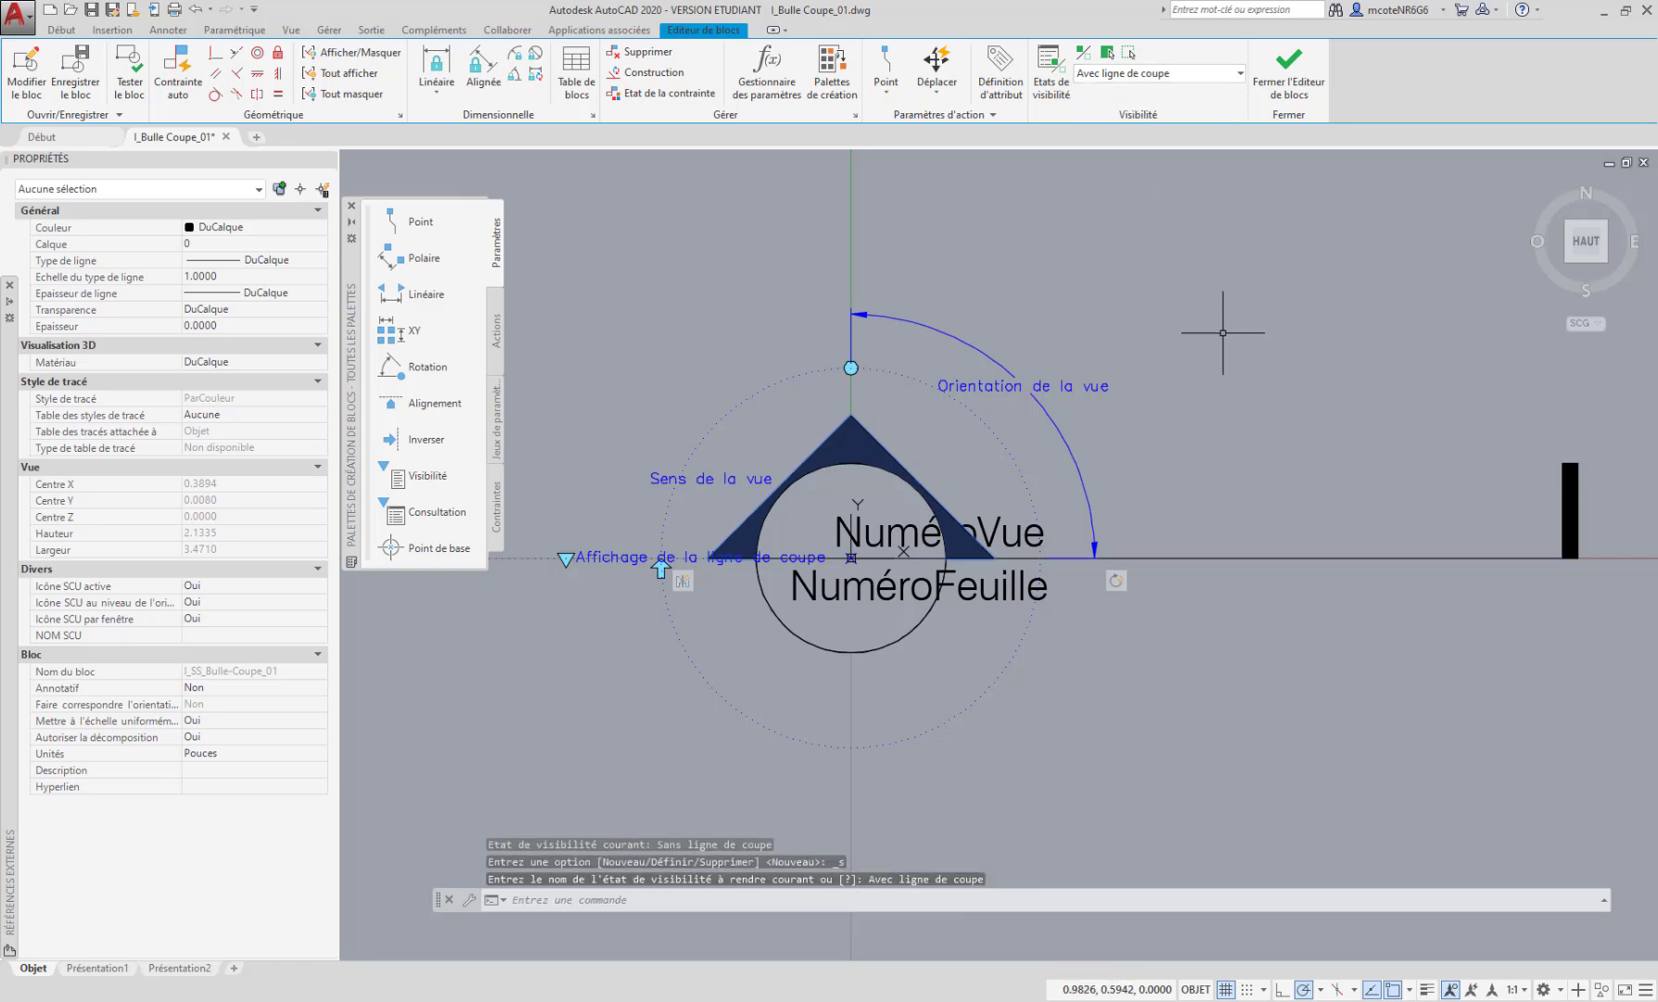
{"action": "middle_click_drag", "start_coordinate": [1222, 333], "coordinate": [1177, 341]}
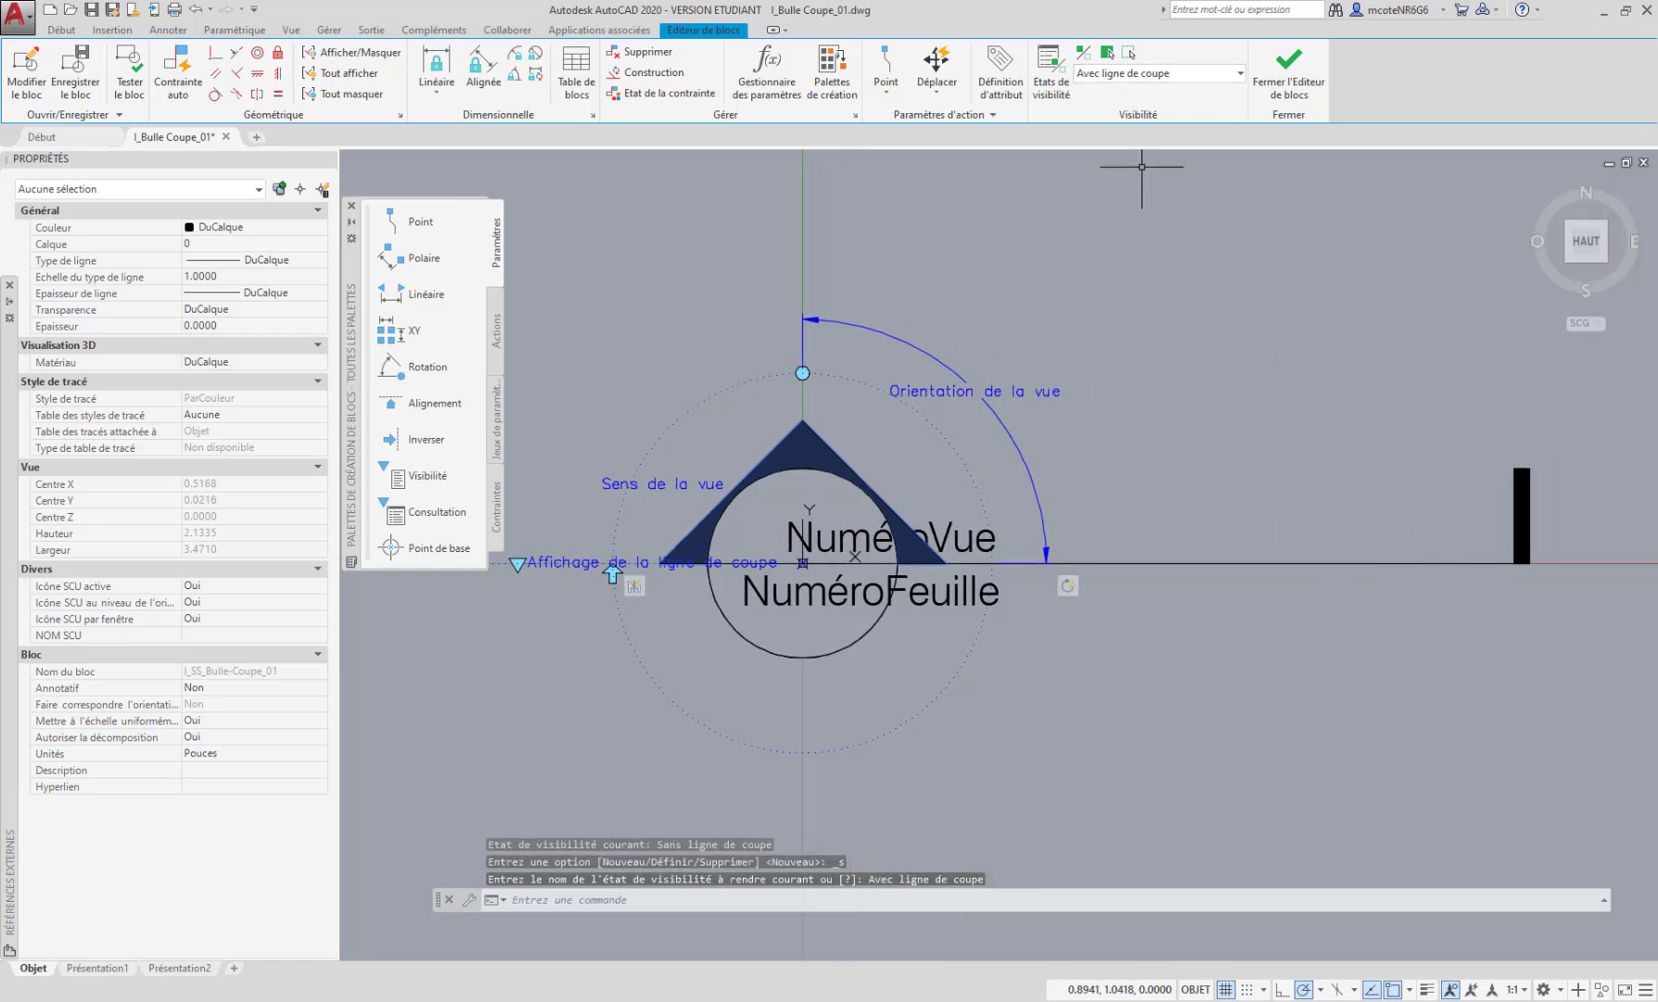
{"action": "left_click", "coordinate": [1160, 74]}
{"action": "left_click", "coordinate": [1143, 100]}
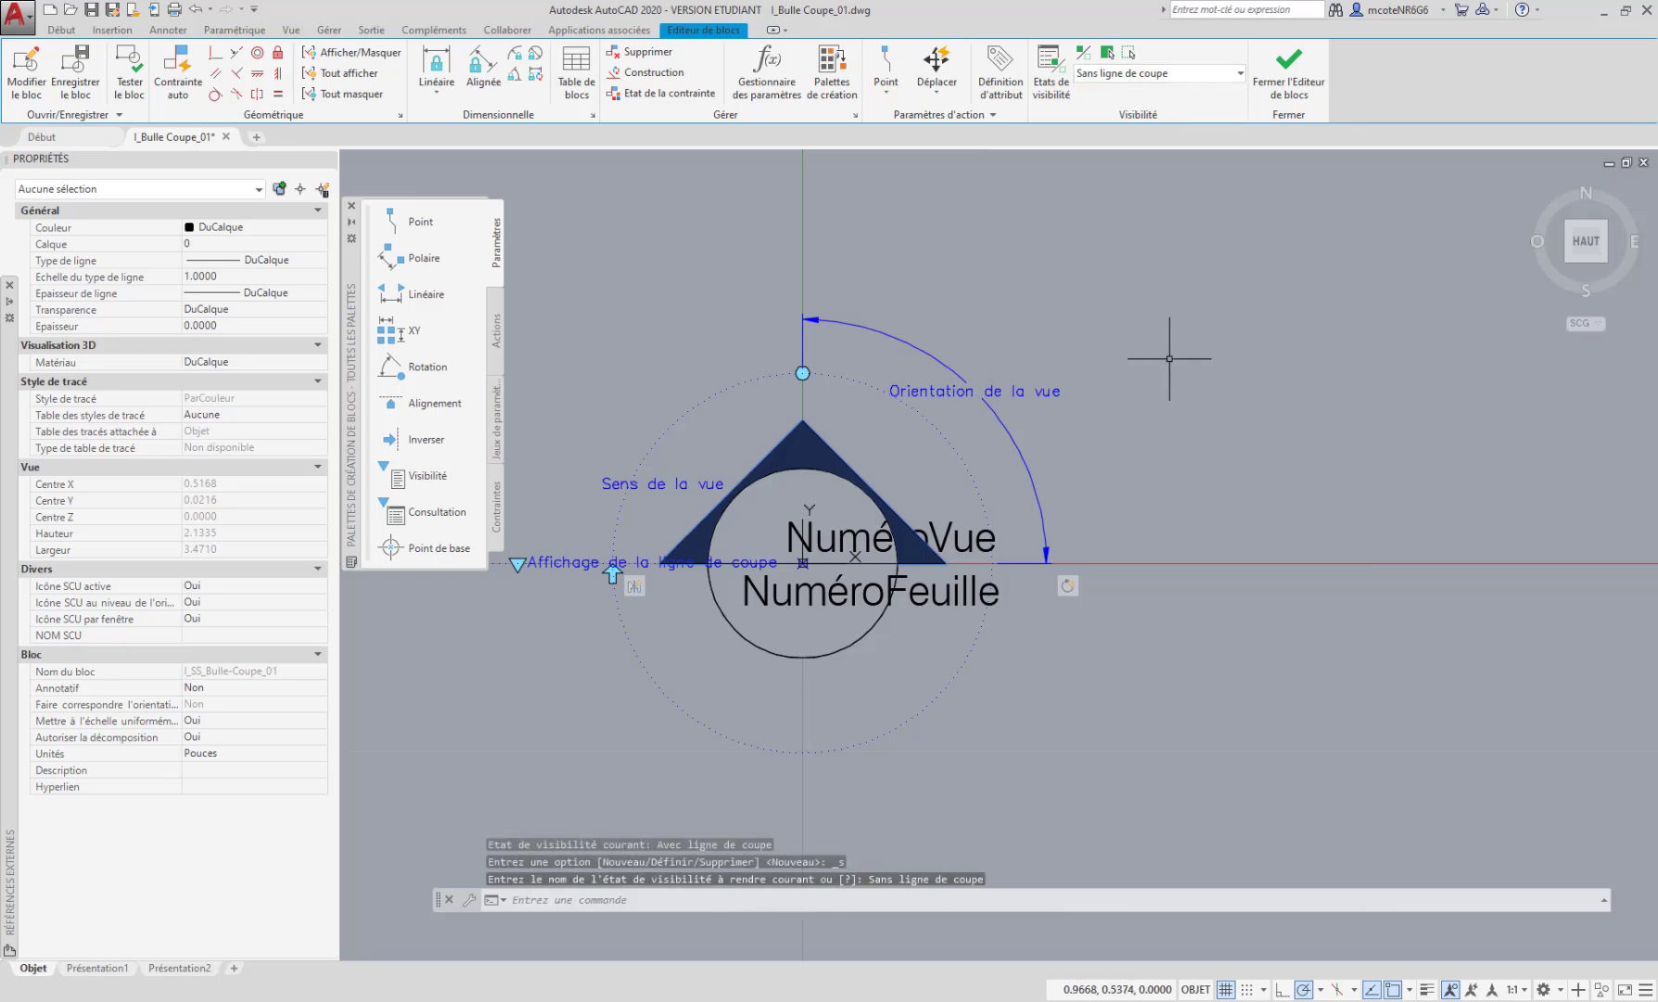
Turn on visibility mode so that objects hidden in the current state are displayed dimmed
{"action": "middle_click_drag", "start_coordinate": [1181, 392], "coordinate": [1351, 400]}
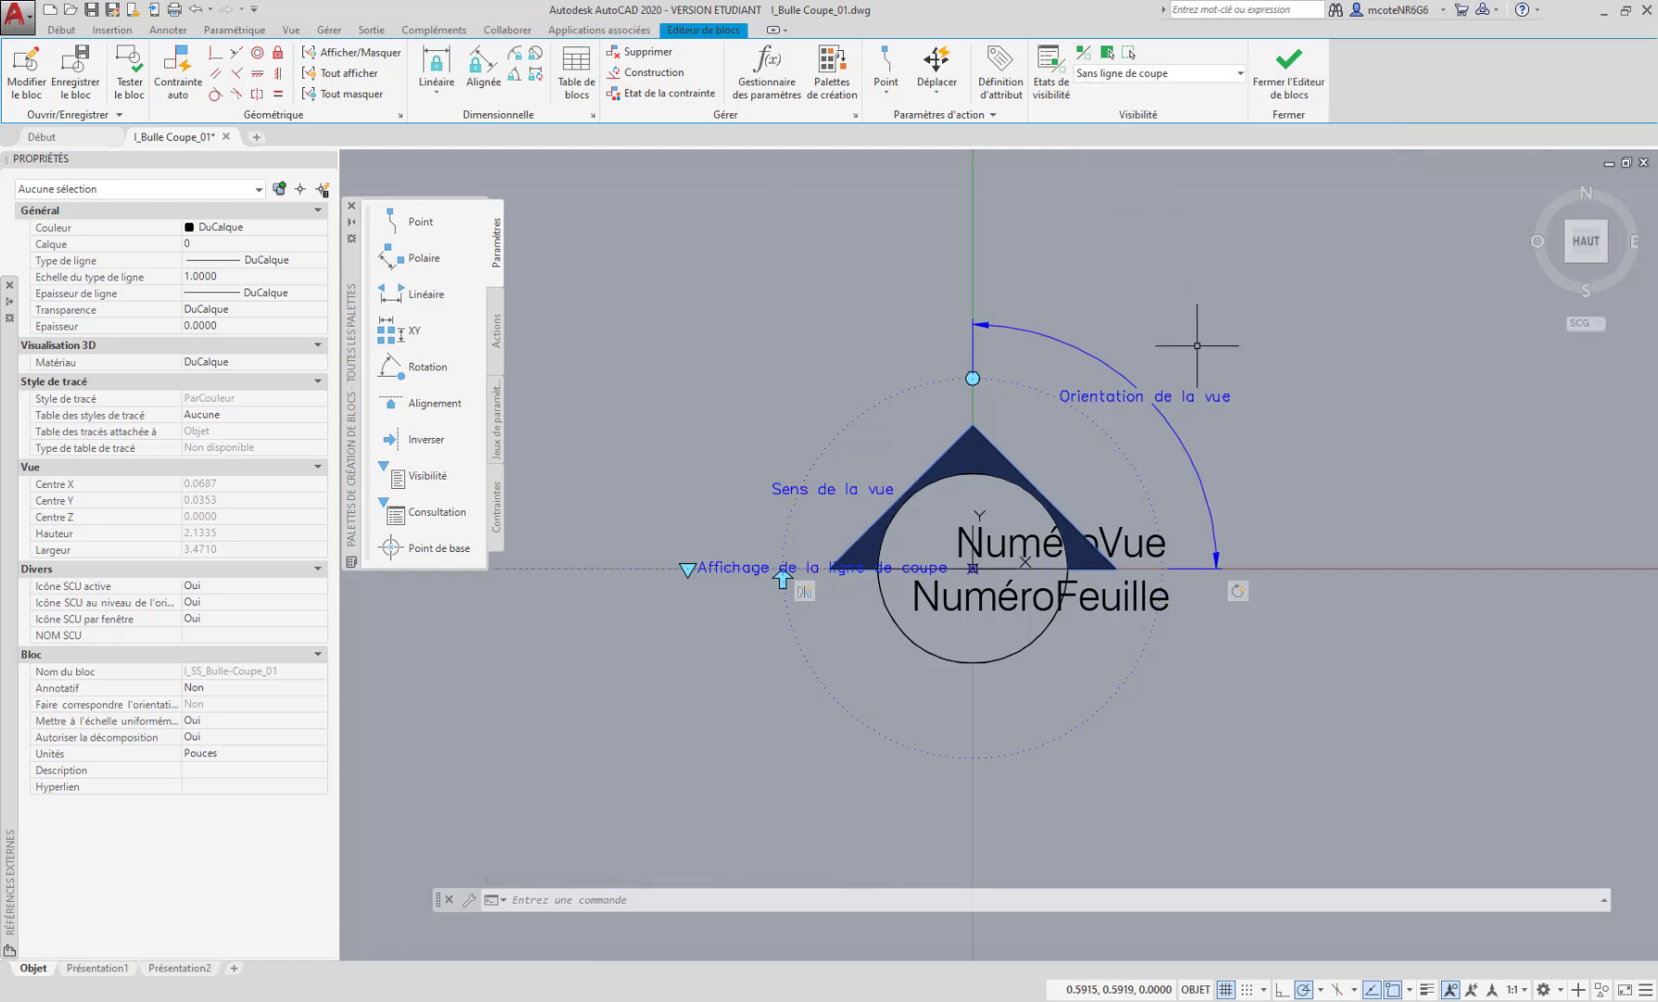
{"action": "middle_click_drag", "start_coordinate": [1255, 367], "coordinate": [1170, 364]}
{"action": "middle_click_drag", "start_coordinate": [1260, 453], "coordinate": [1221, 449]}
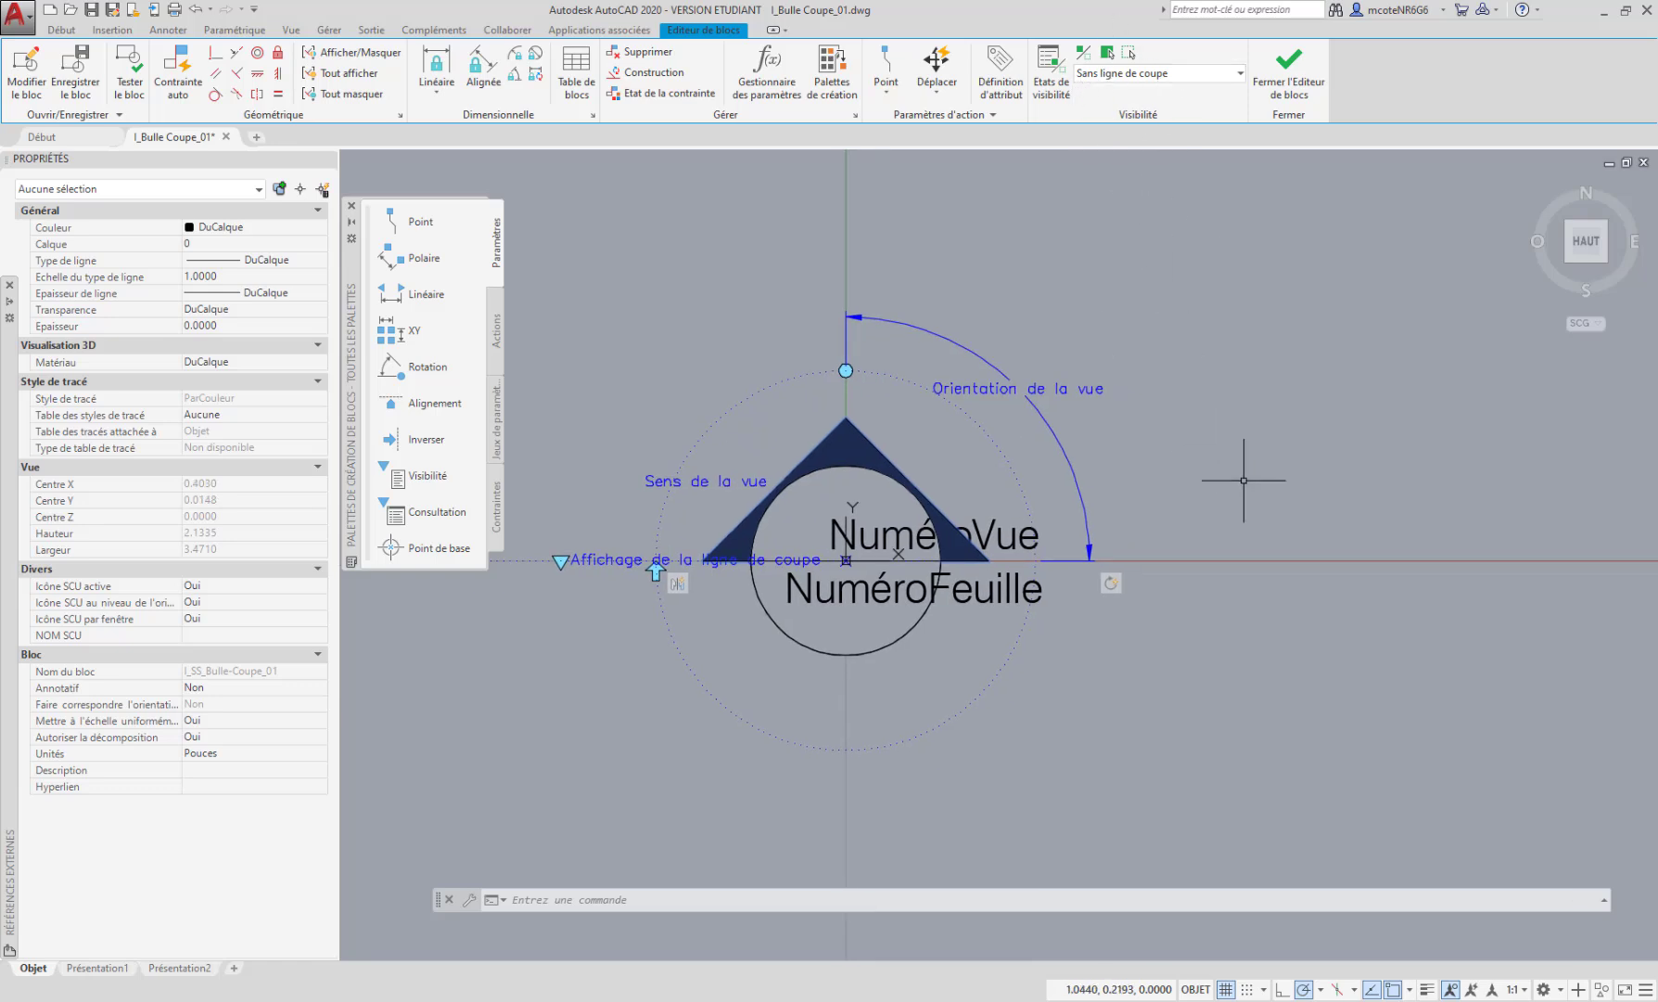
{"action": "mouse_move", "coordinate": [1206, 559]}
{"action": "middle_mouse_down"}
{"action": "mouse_move", "coordinate": [1169, 547]}
{"action": "mouse_move", "coordinate": [1322, 529]}
{"action": "mouse_move", "coordinate": [1251, 478]}
{"action": "mouse_move", "coordinate": [1174, 478]}
{"action": "middle_mouse_up"}
{"action": "middle_click_drag", "start_coordinate": [1328, 582], "coordinate": [1293, 577]}
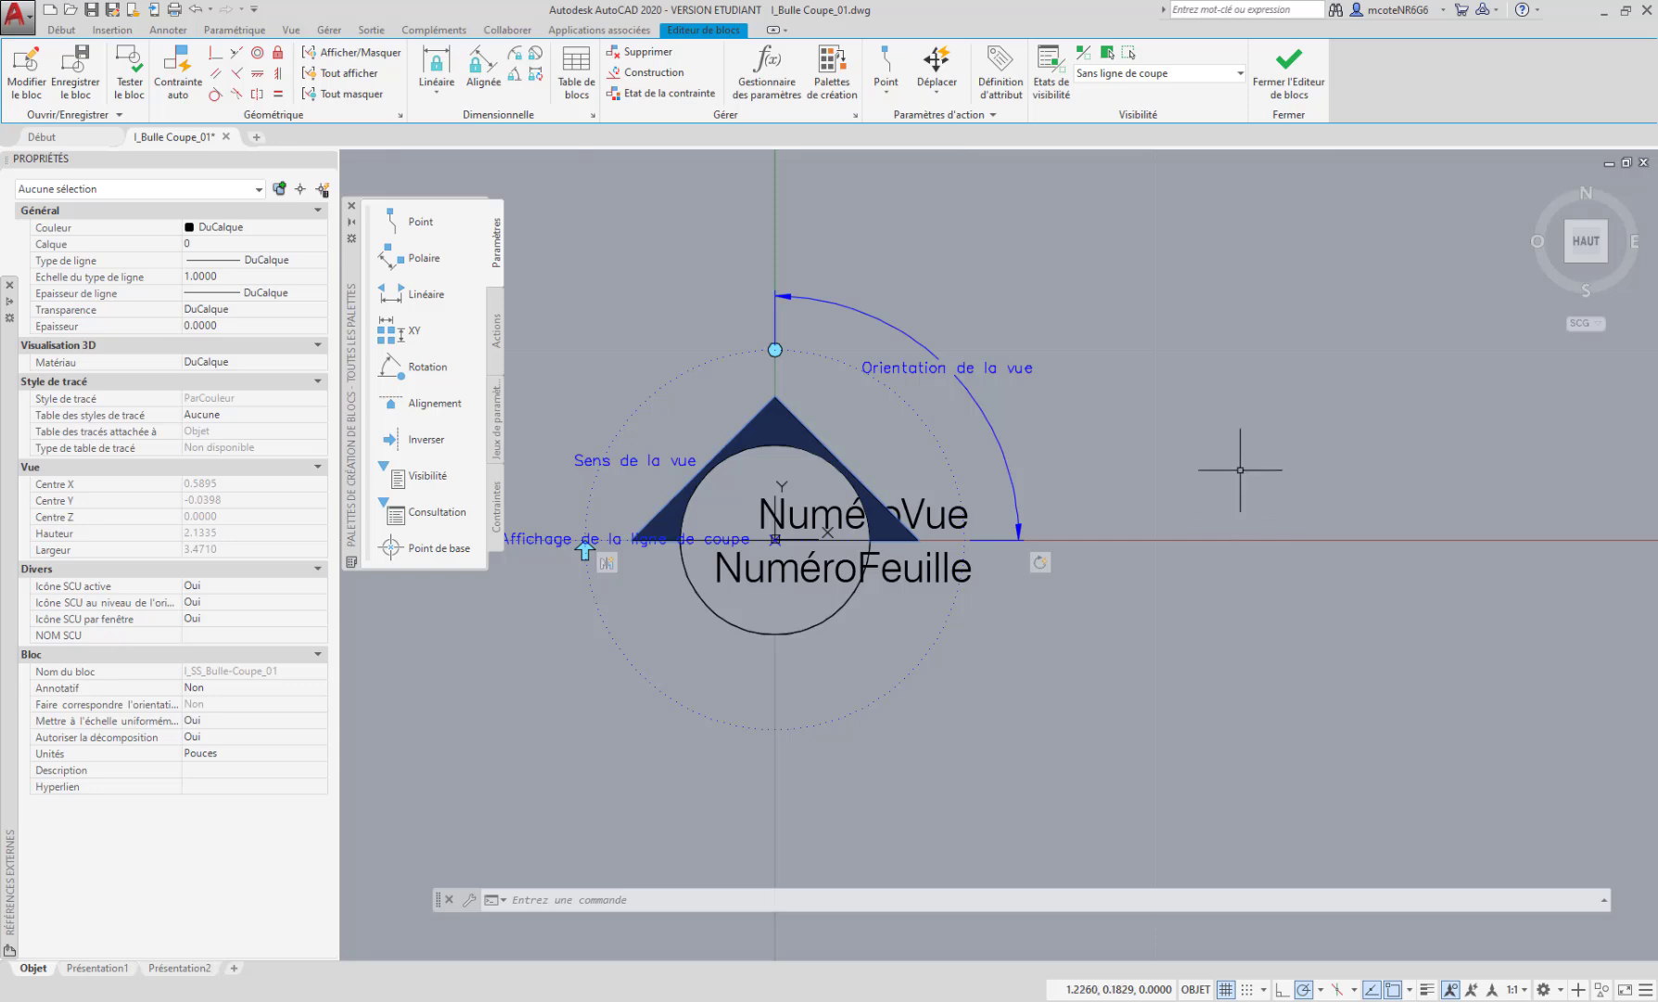
{"action": "left_click", "coordinate": [1083, 54]}
{"action": "middle_click_drag", "start_coordinate": [1224, 411], "coordinate": [1168, 411]}
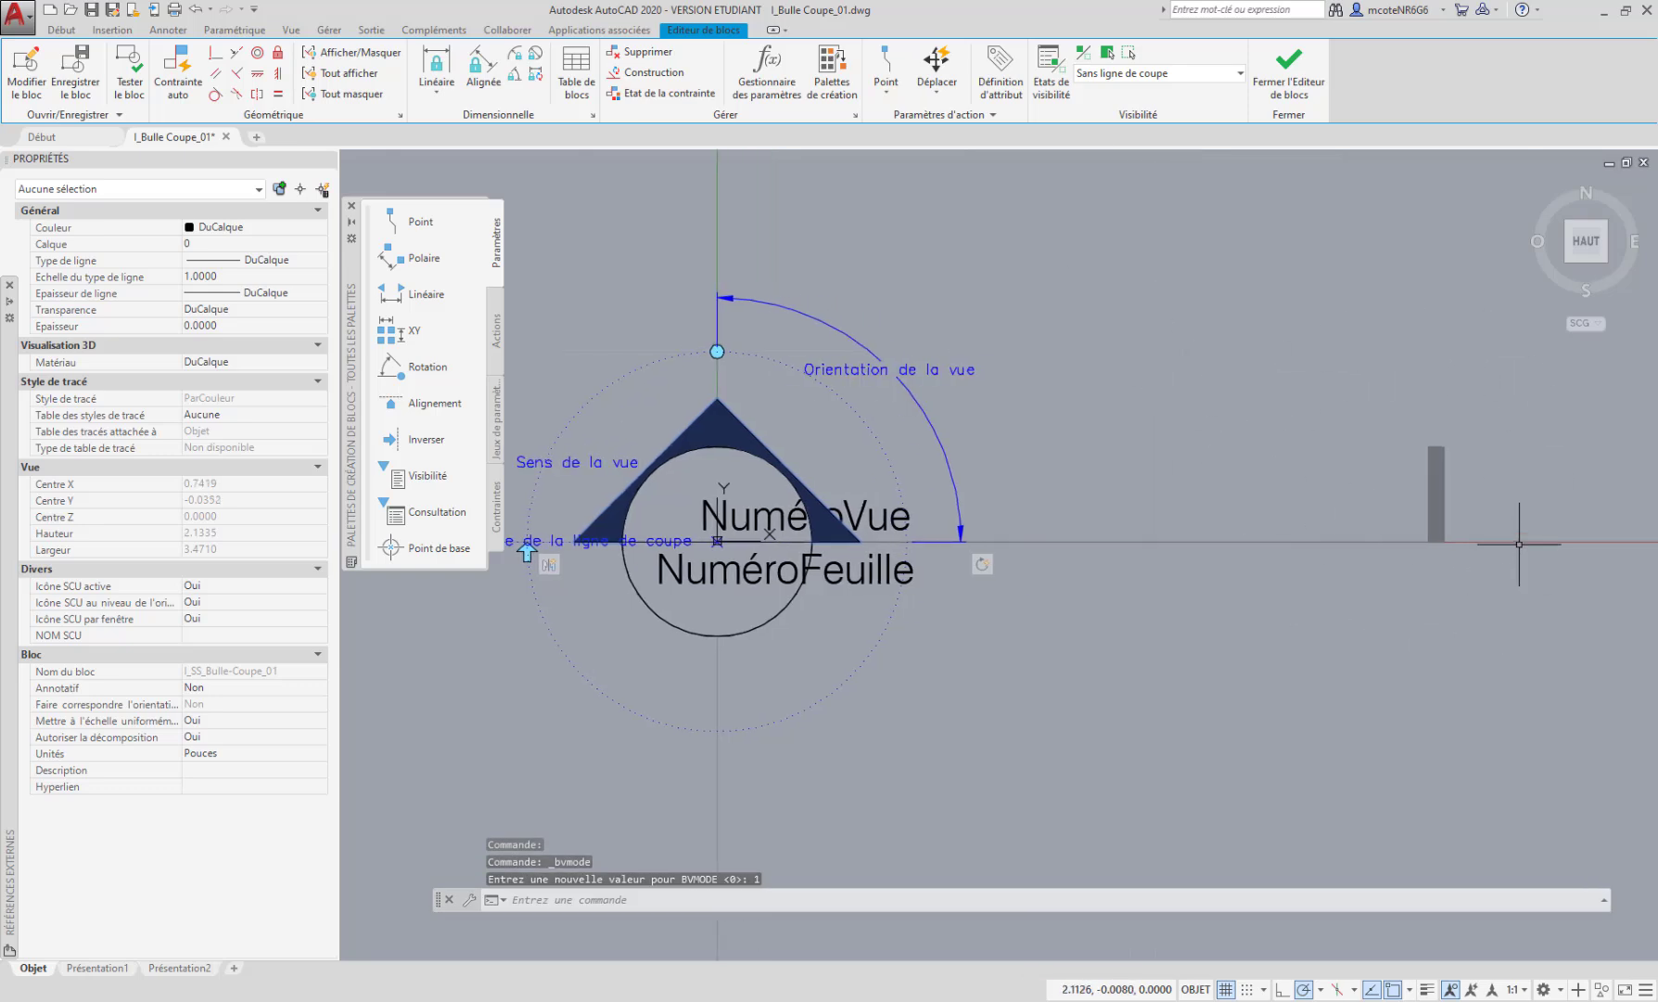
Select the dimmed section line together with the thick marker at its far end
{"action": "middle_click_drag", "start_coordinate": [1450, 571], "coordinate": [1423, 561]}
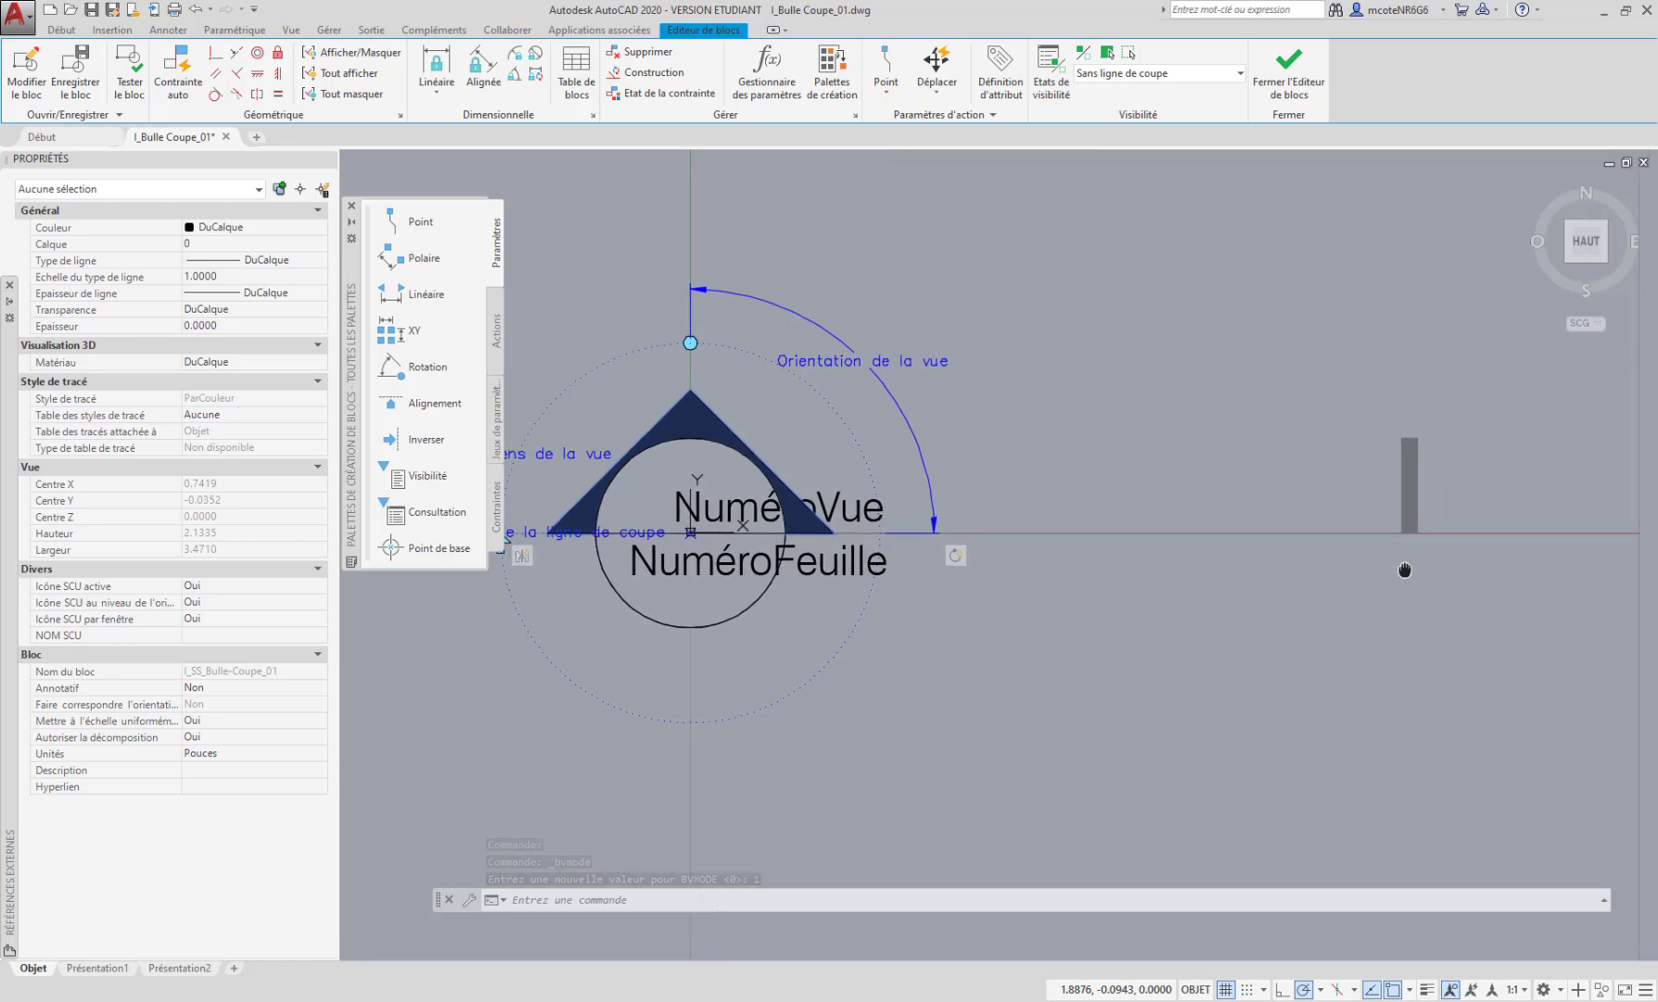
{"action": "left_click", "coordinate": [1493, 622]}
{"action": "left_click", "coordinate": [1289, 296]}
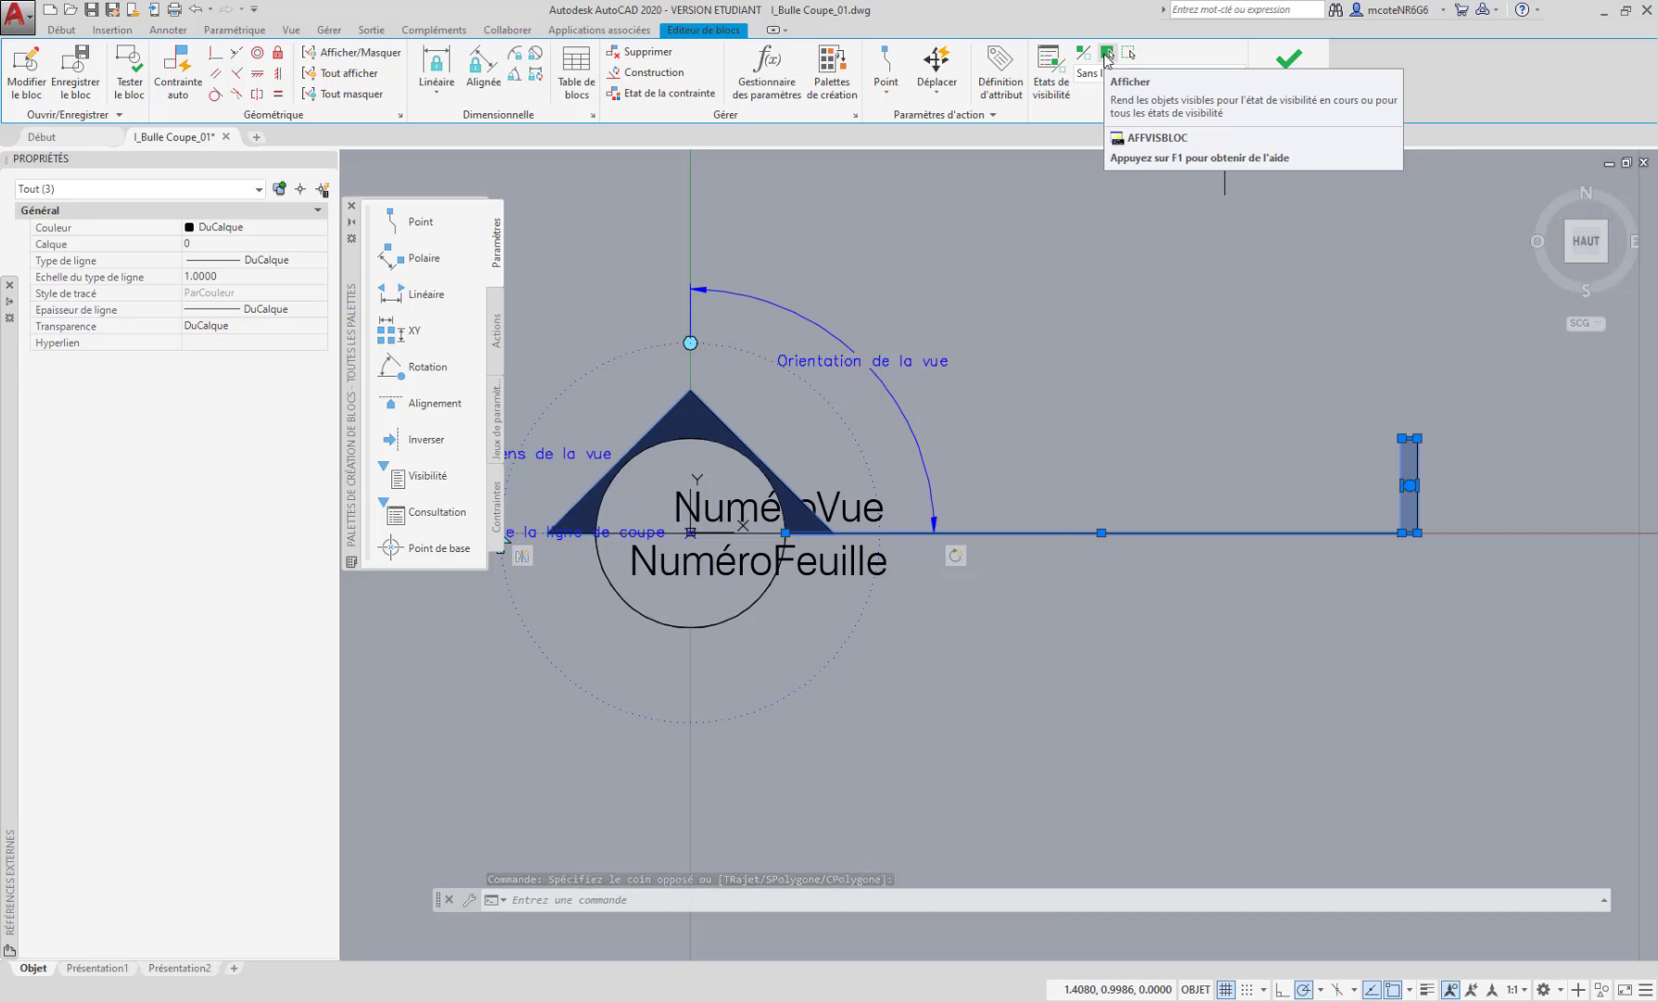
{"action": "middle_click_drag", "start_coordinate": [1211, 573], "coordinate": [1222, 582]}
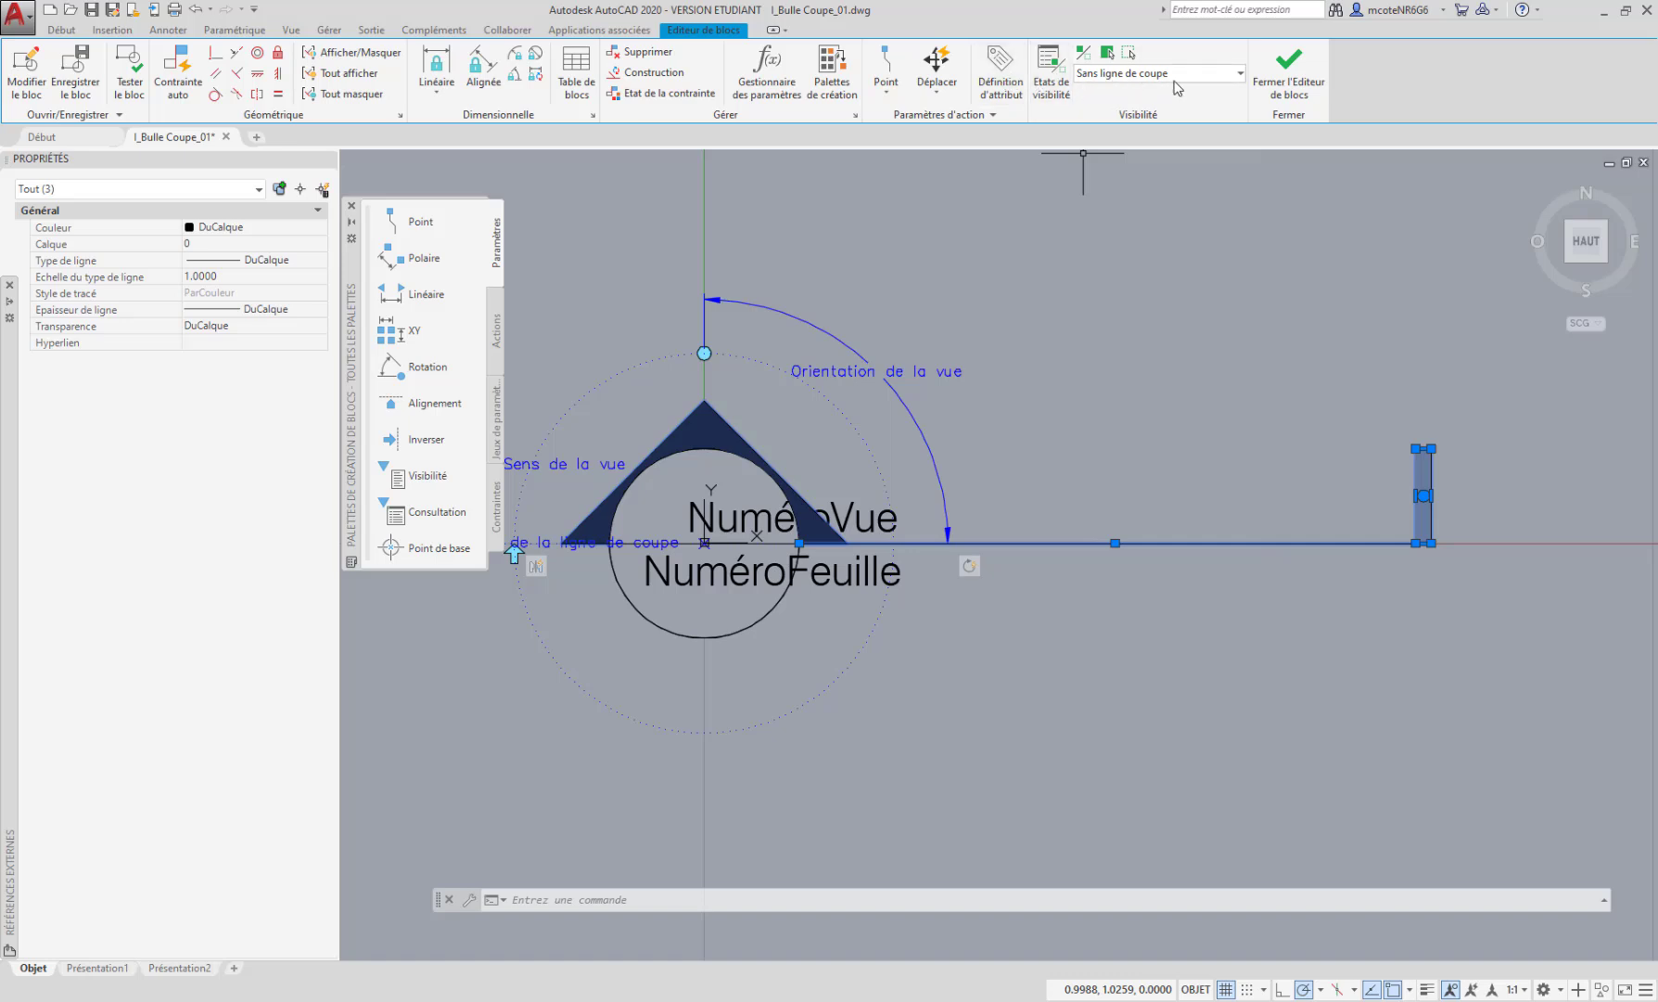
{"action": "middle_click_drag", "start_coordinate": [1165, 541], "coordinate": [1181, 545]}
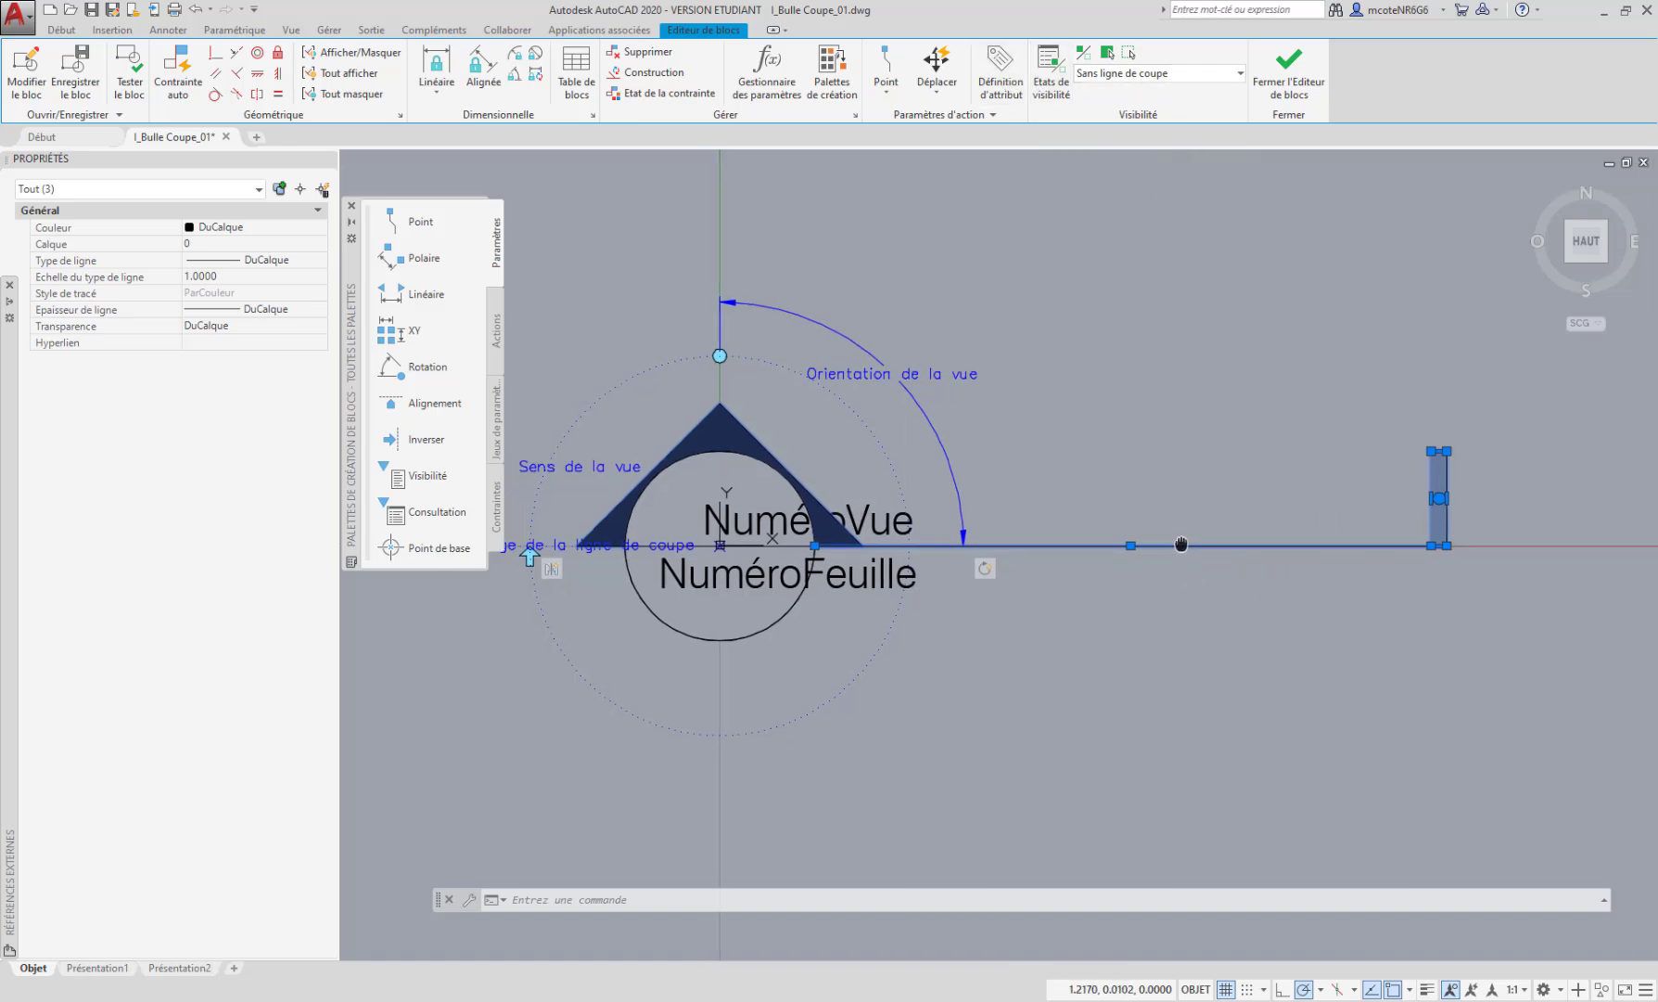
Turn off visibility mode and clear the selection of the section line and its end marker
{"action": "left_click", "coordinate": [1080, 55]}
{"action": "mouse_move", "coordinate": [1005, 493]}
{"action": "middle_mouse_down"}
{"action": "mouse_move", "coordinate": [1210, 570]}
{"action": "mouse_move", "coordinate": [1265, 573]}
{"action": "mouse_move", "coordinate": [1285, 527]}
{"action": "middle_mouse_up"}
{"action": "key", "text": "Escape"}
{"action": "key", "text": "Escape"}
{"action": "middle_click_drag", "start_coordinate": [924, 535], "coordinate": [923, 516]}
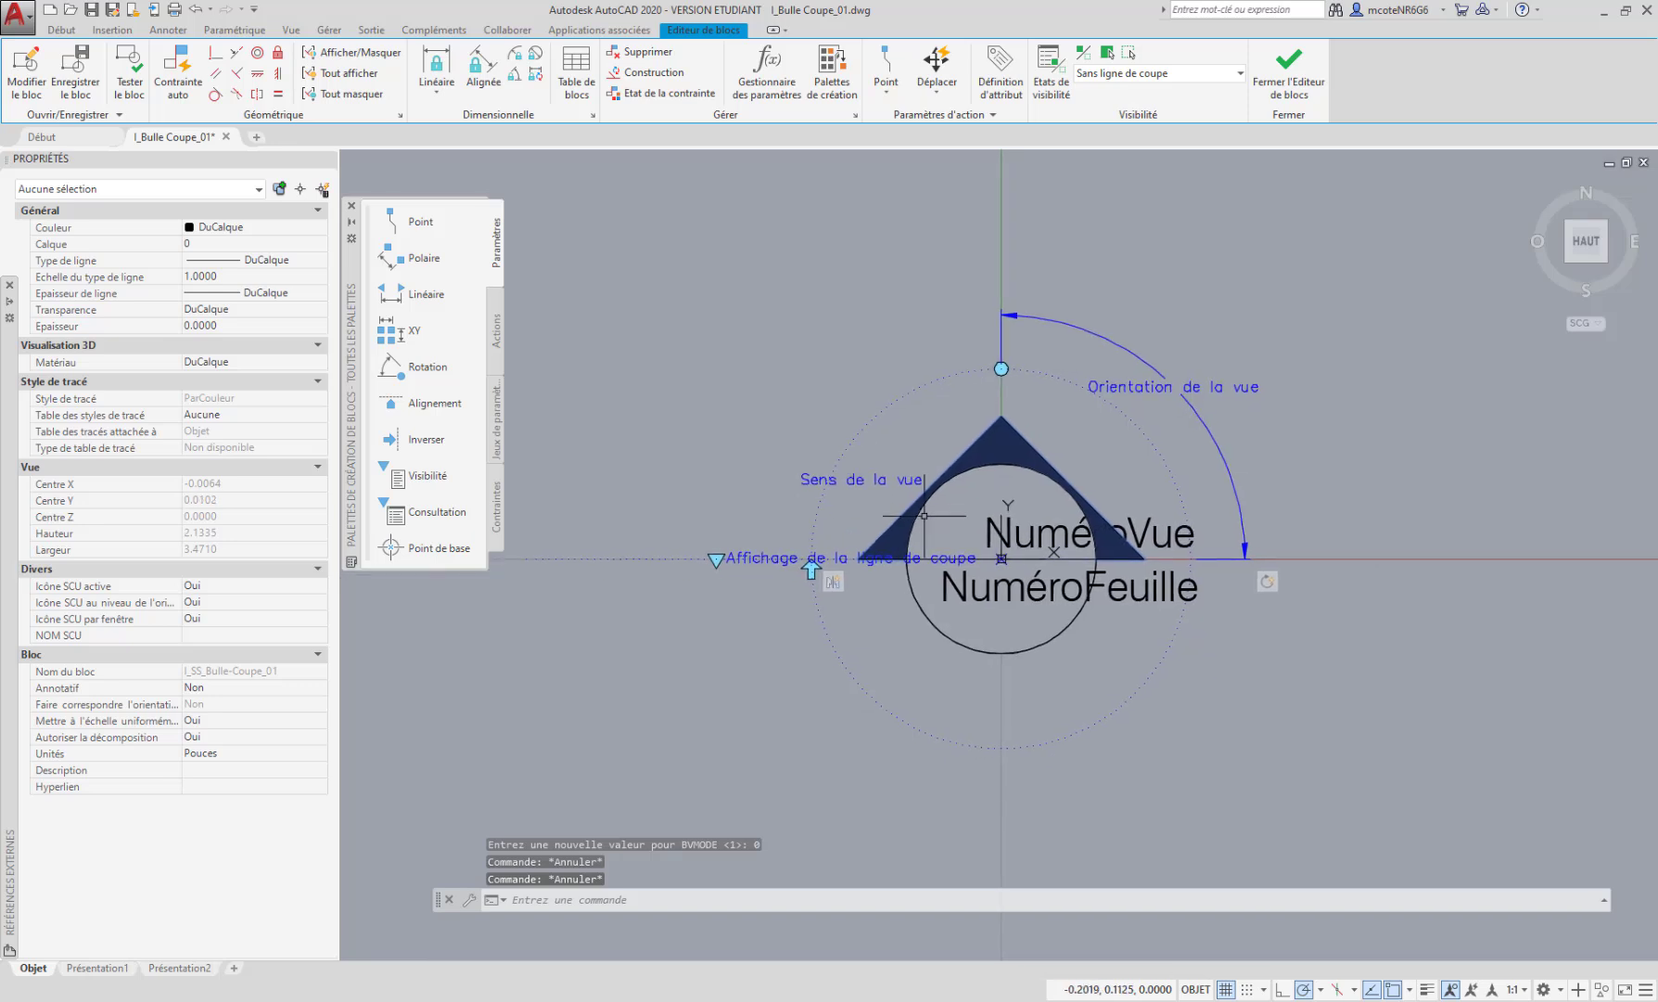
{"action": "middle_click_drag", "start_coordinate": [955, 584], "coordinate": [901, 582]}
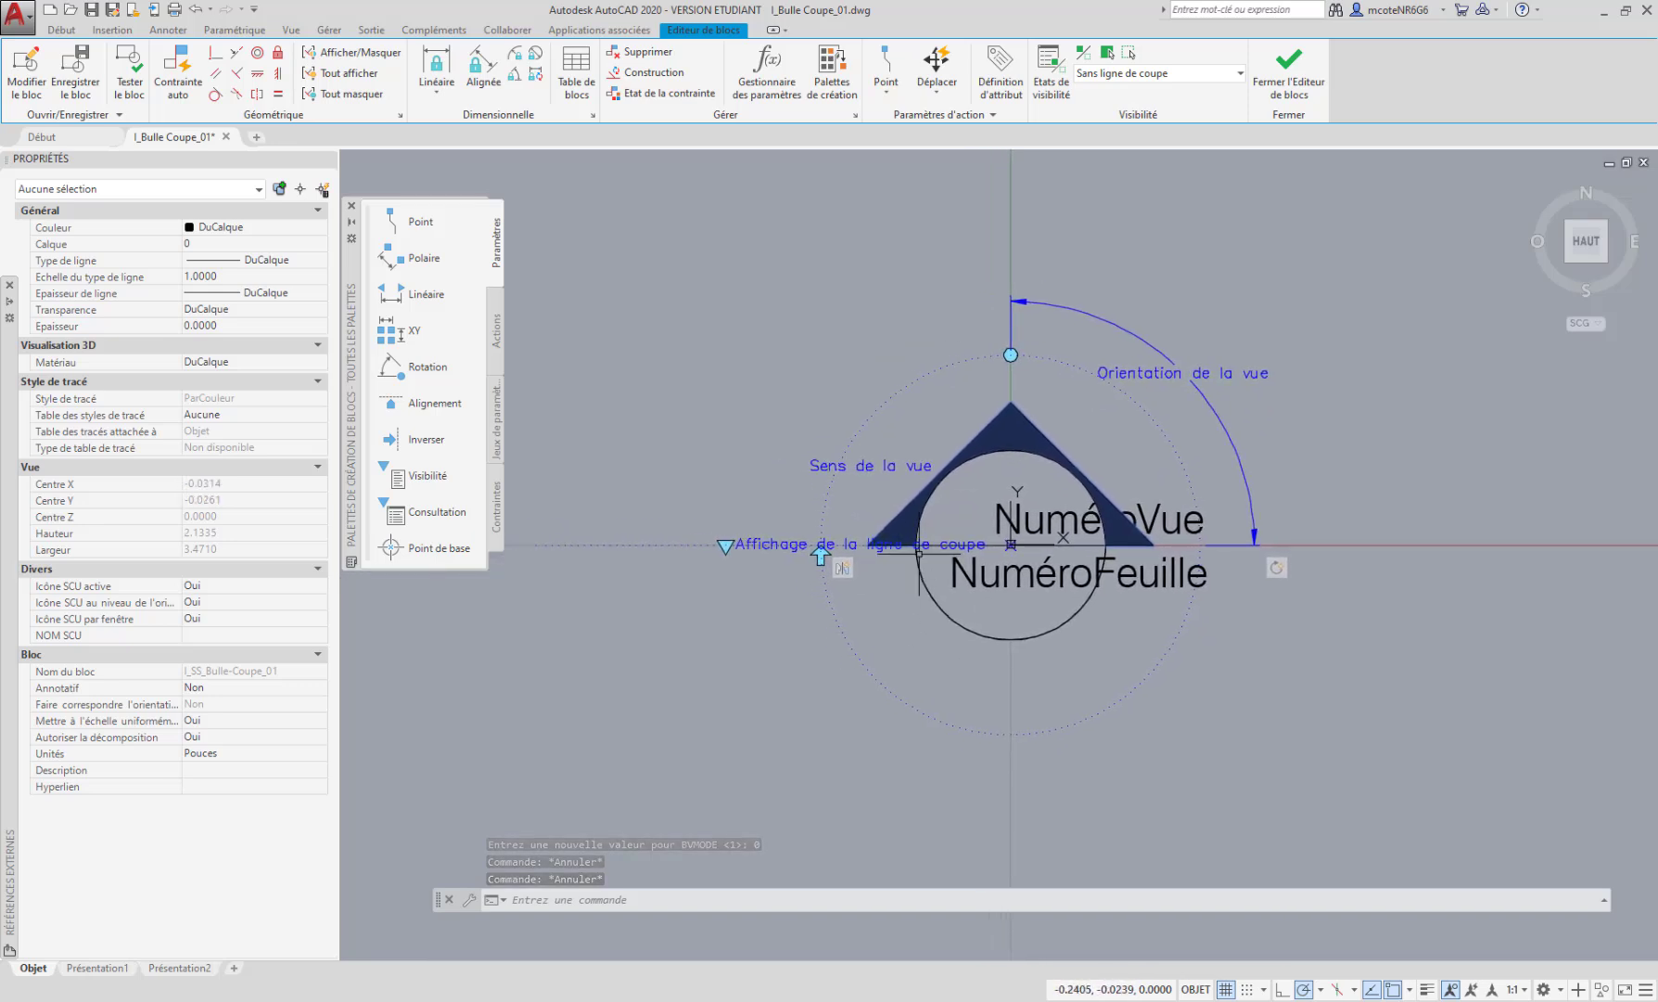
{"action": "key", "text": "Escape"}
{"action": "middle_click_drag", "start_coordinate": [1026, 621], "coordinate": [1024, 611]}
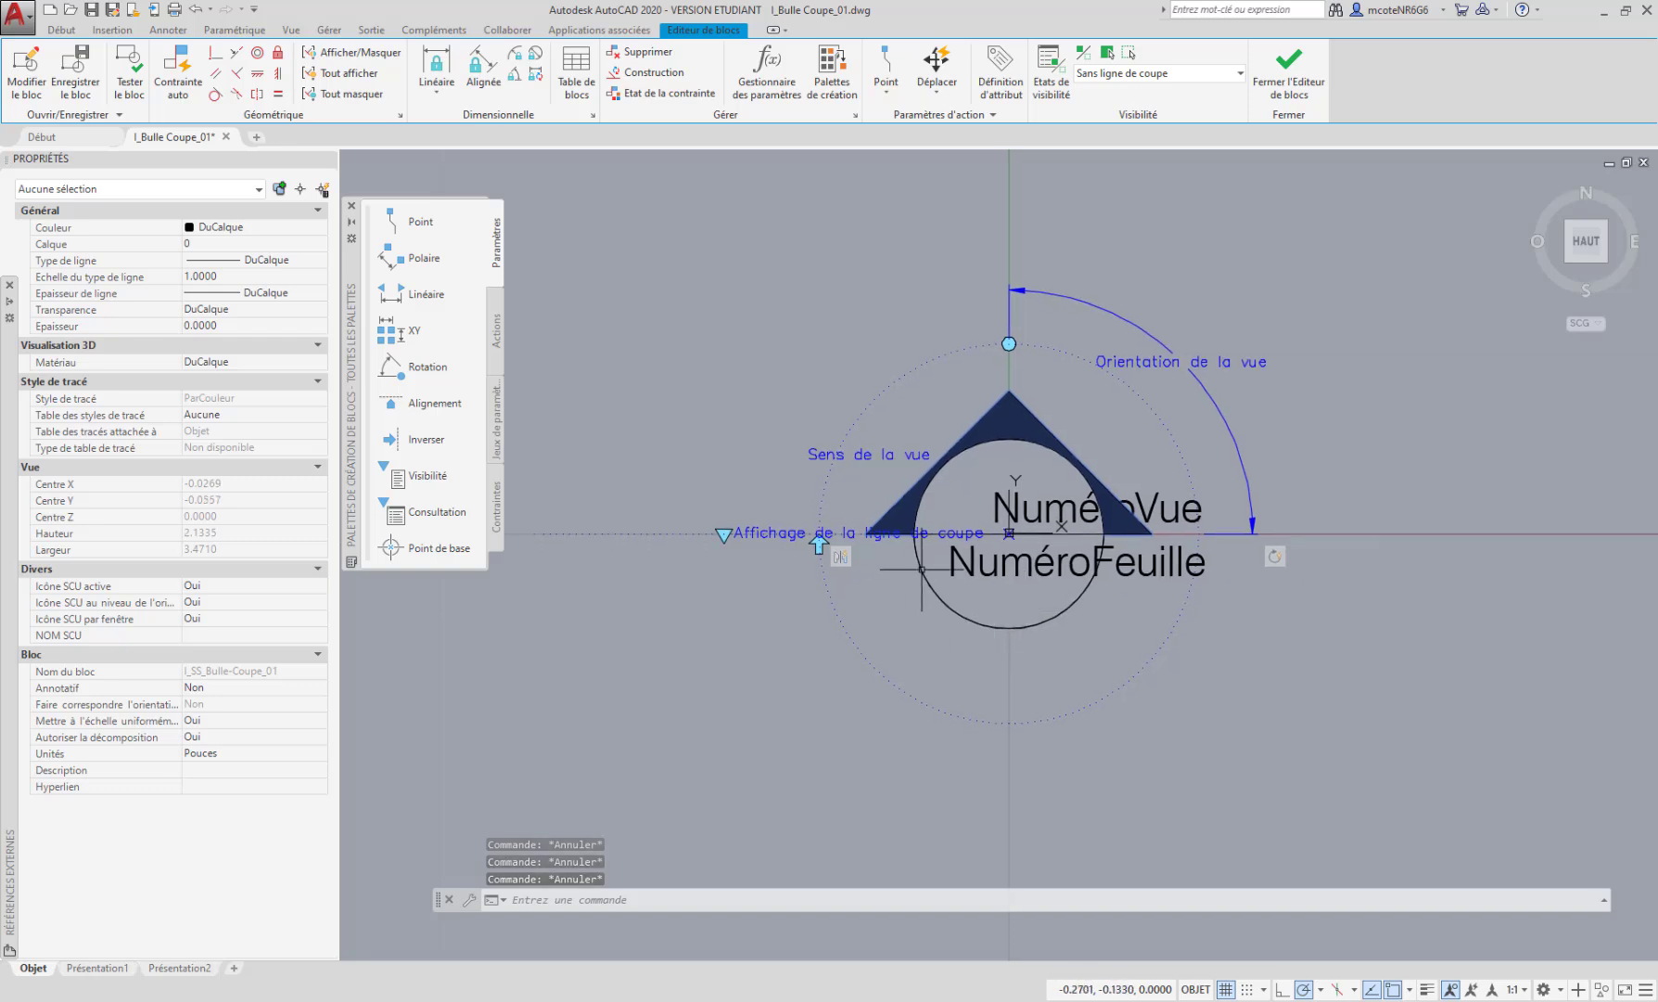
{"action": "middle_click_drag", "start_coordinate": [947, 622], "coordinate": [927, 610]}
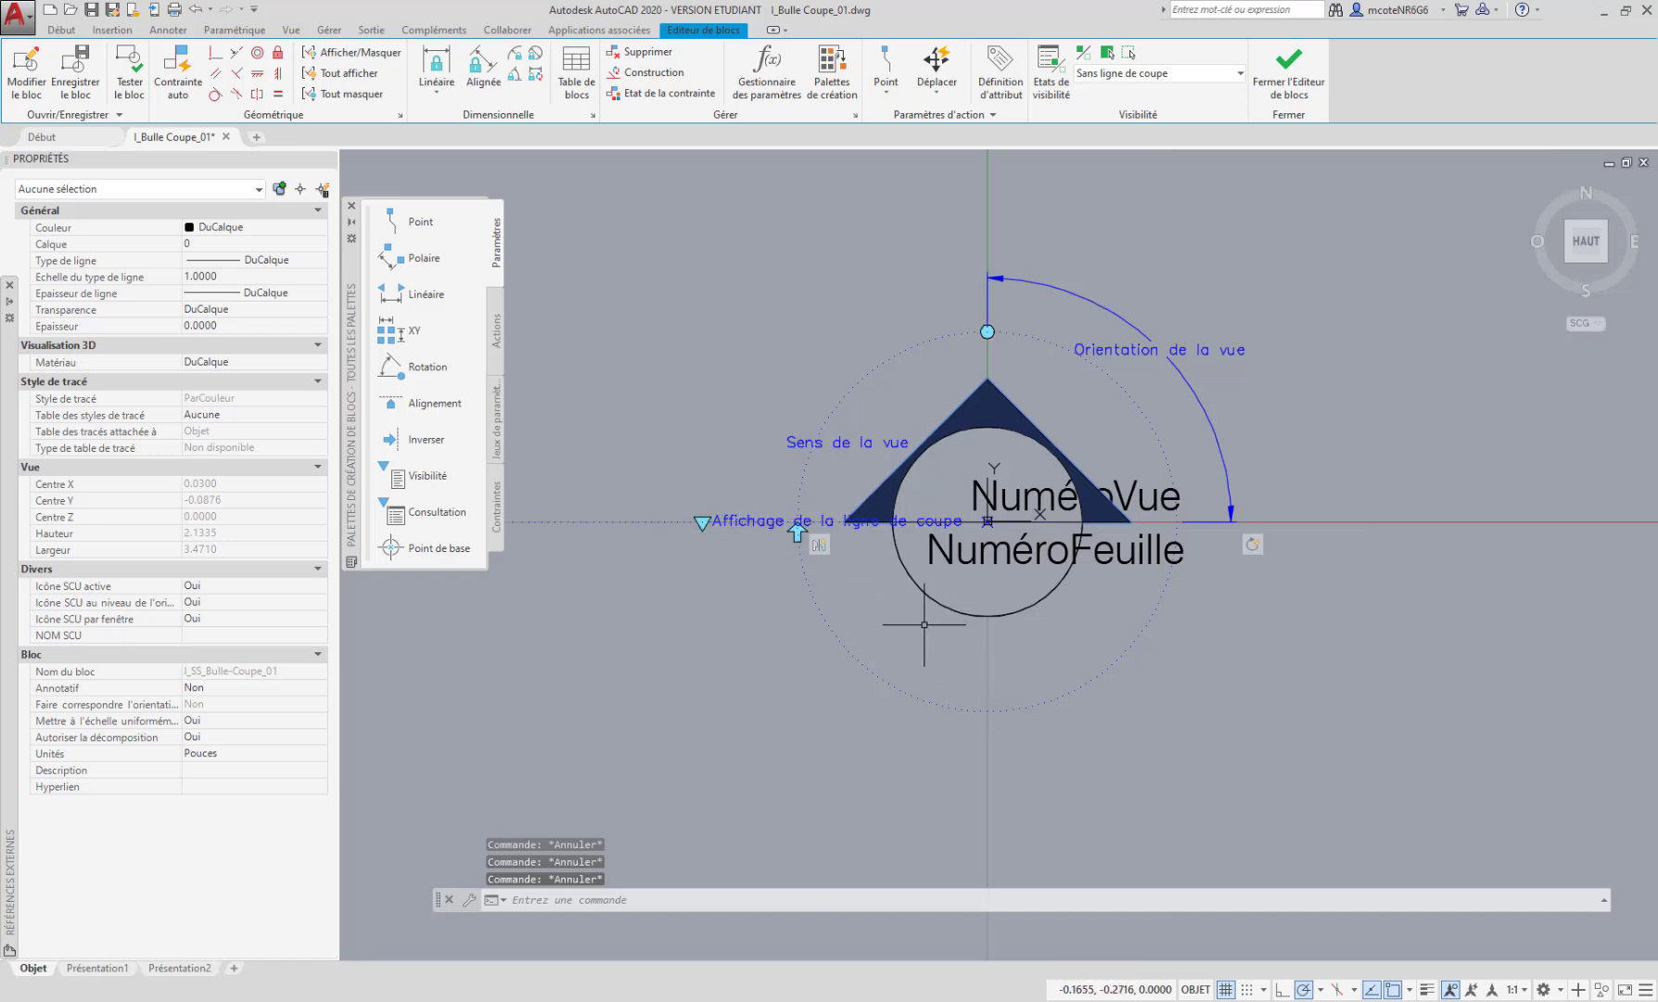
{"action": "middle_click_drag", "start_coordinate": [924, 624], "coordinate": [894, 625]}
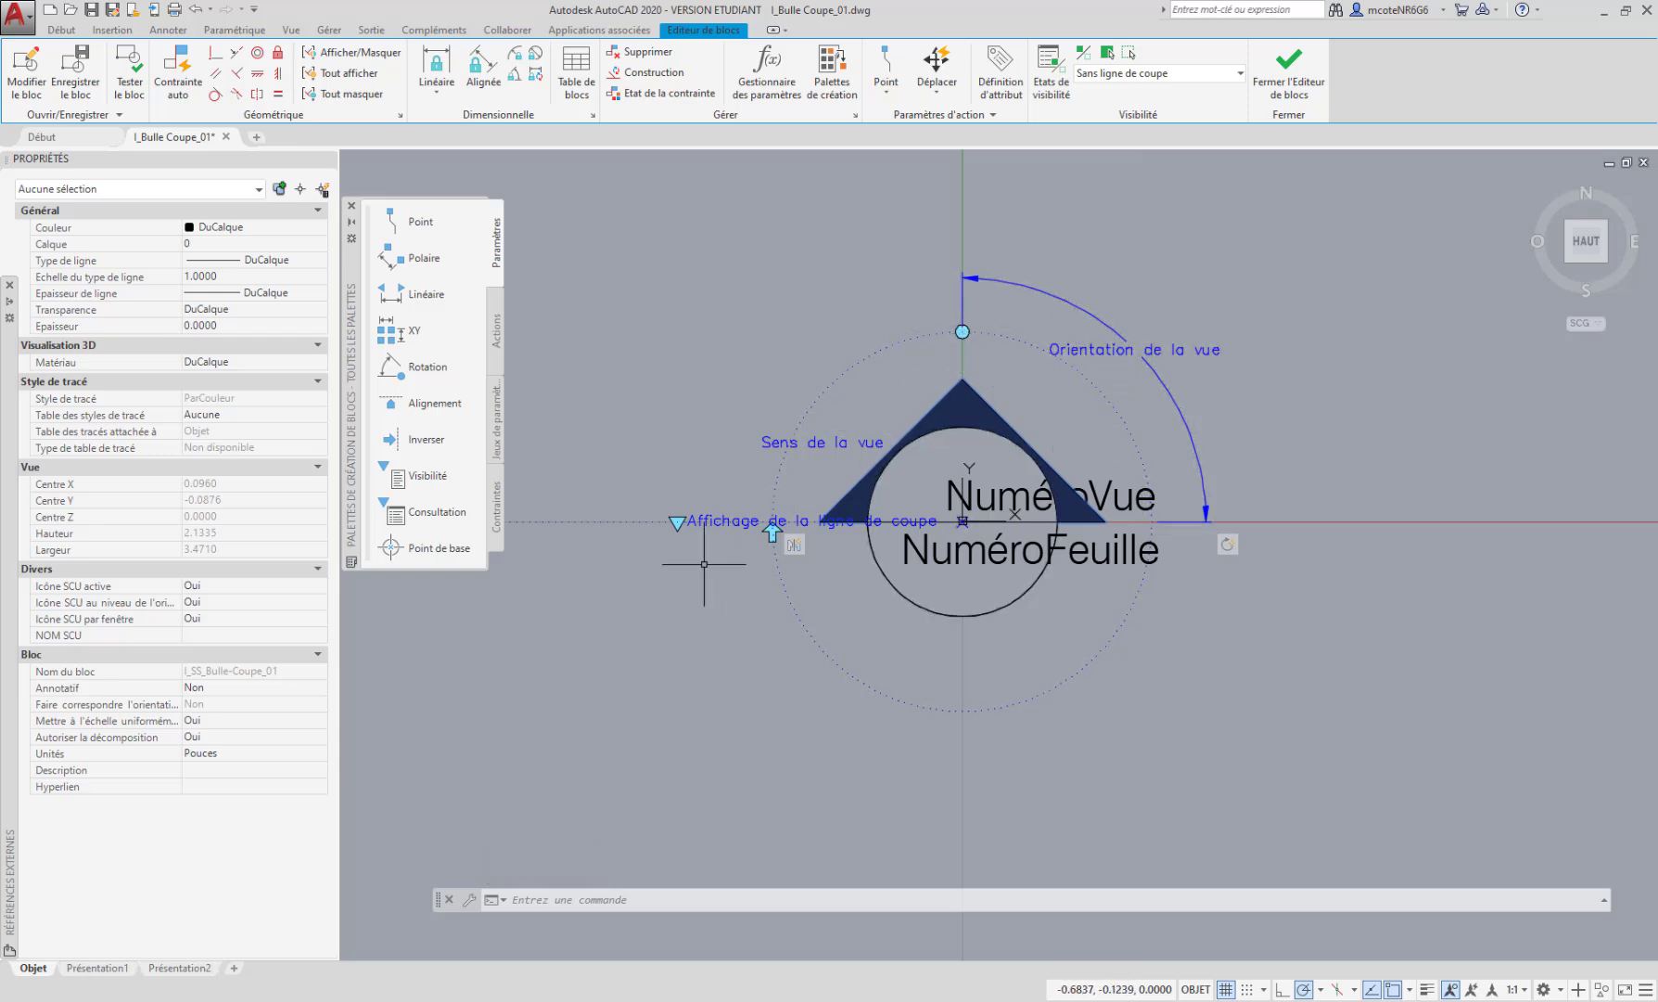
{"action": "middle_click_drag", "start_coordinate": [722, 584], "coordinate": [746, 580]}
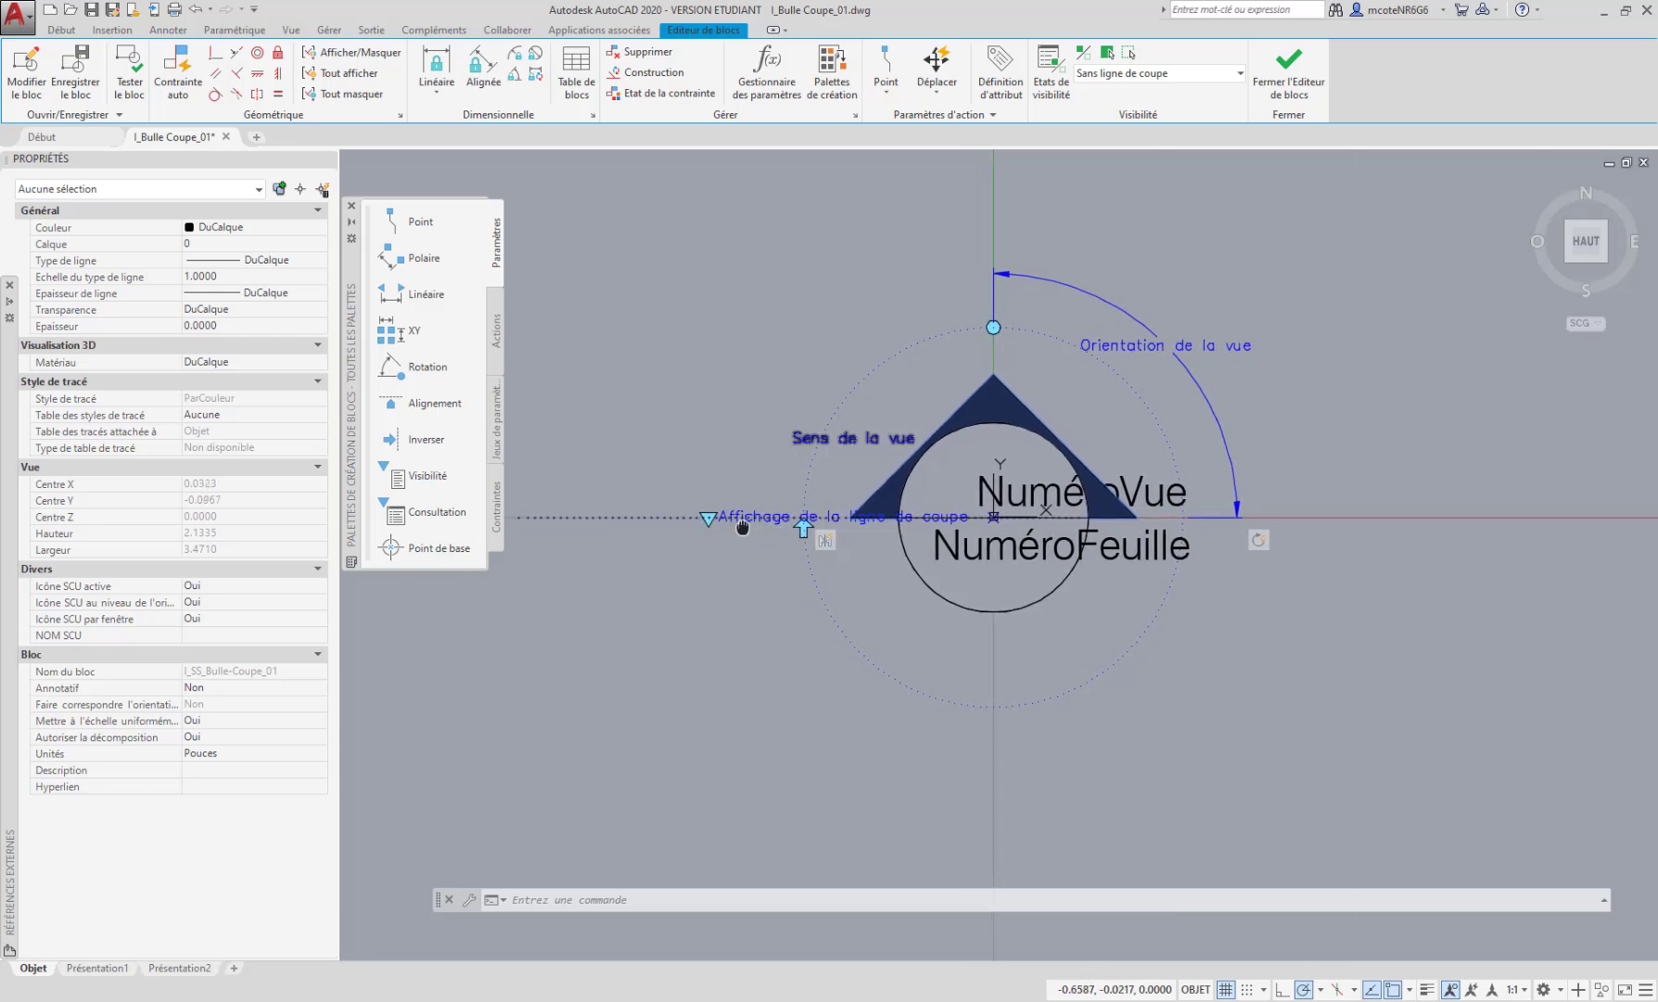
Test the block by rotating its view orientation to 60 degrees, and return to the block editor
{"action": "left_click", "coordinate": [130, 74]}
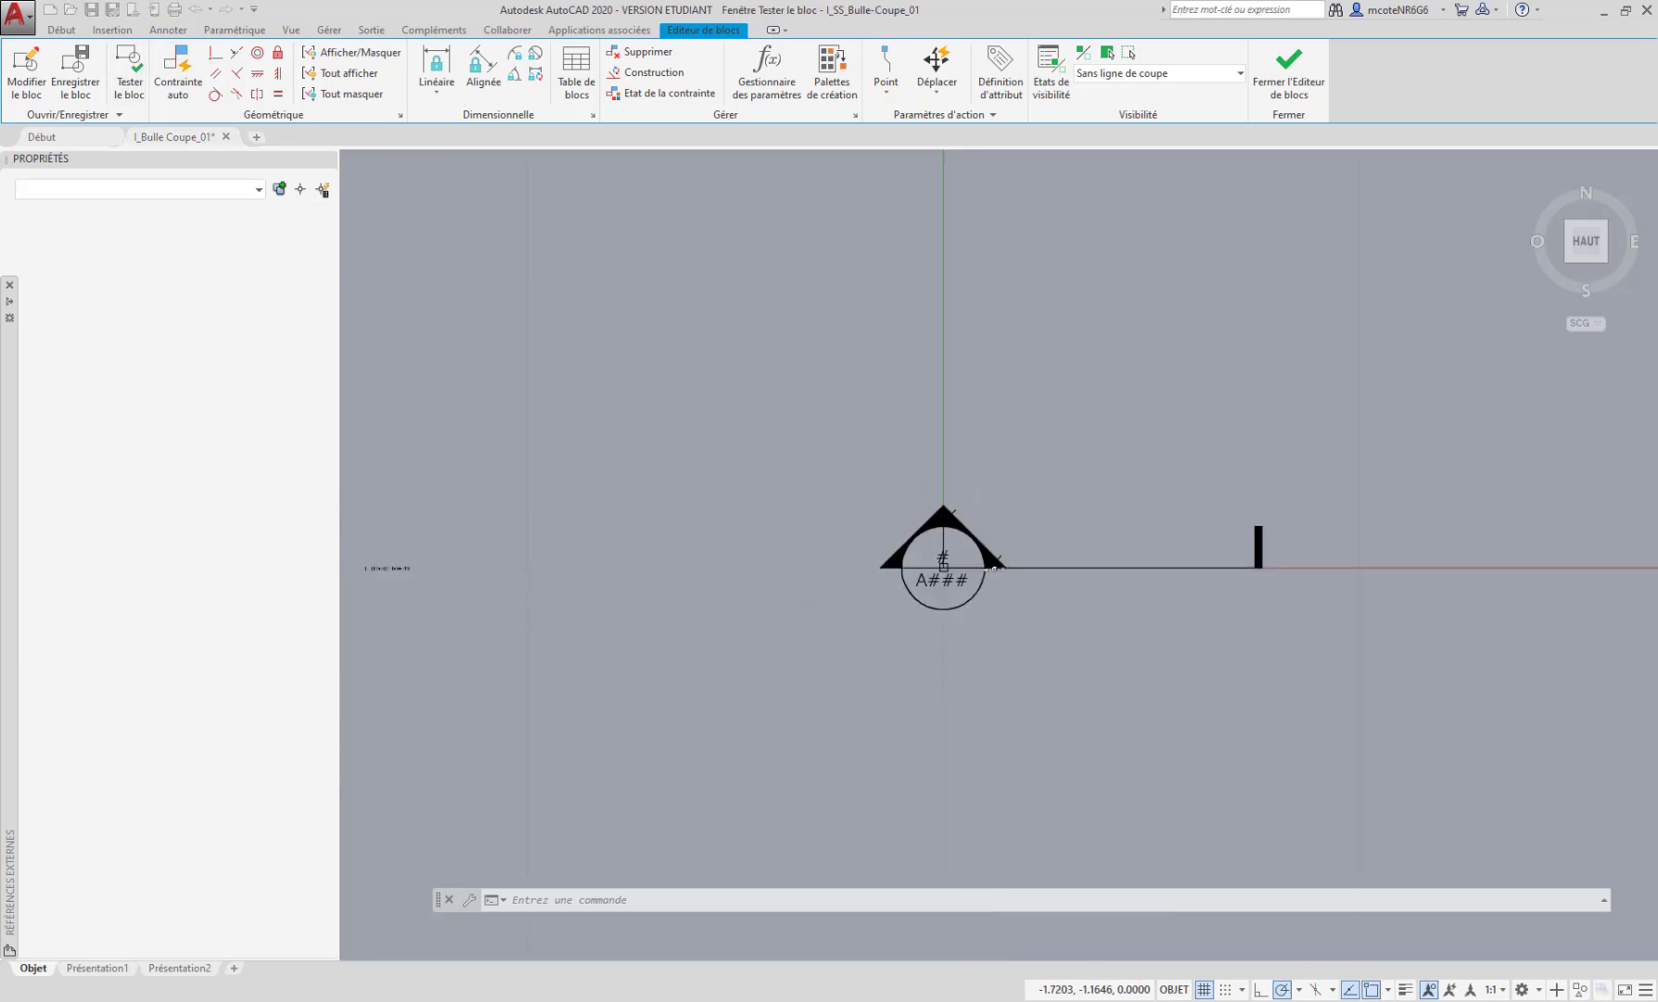
{"action": "left_click", "coordinate": [972, 534]}
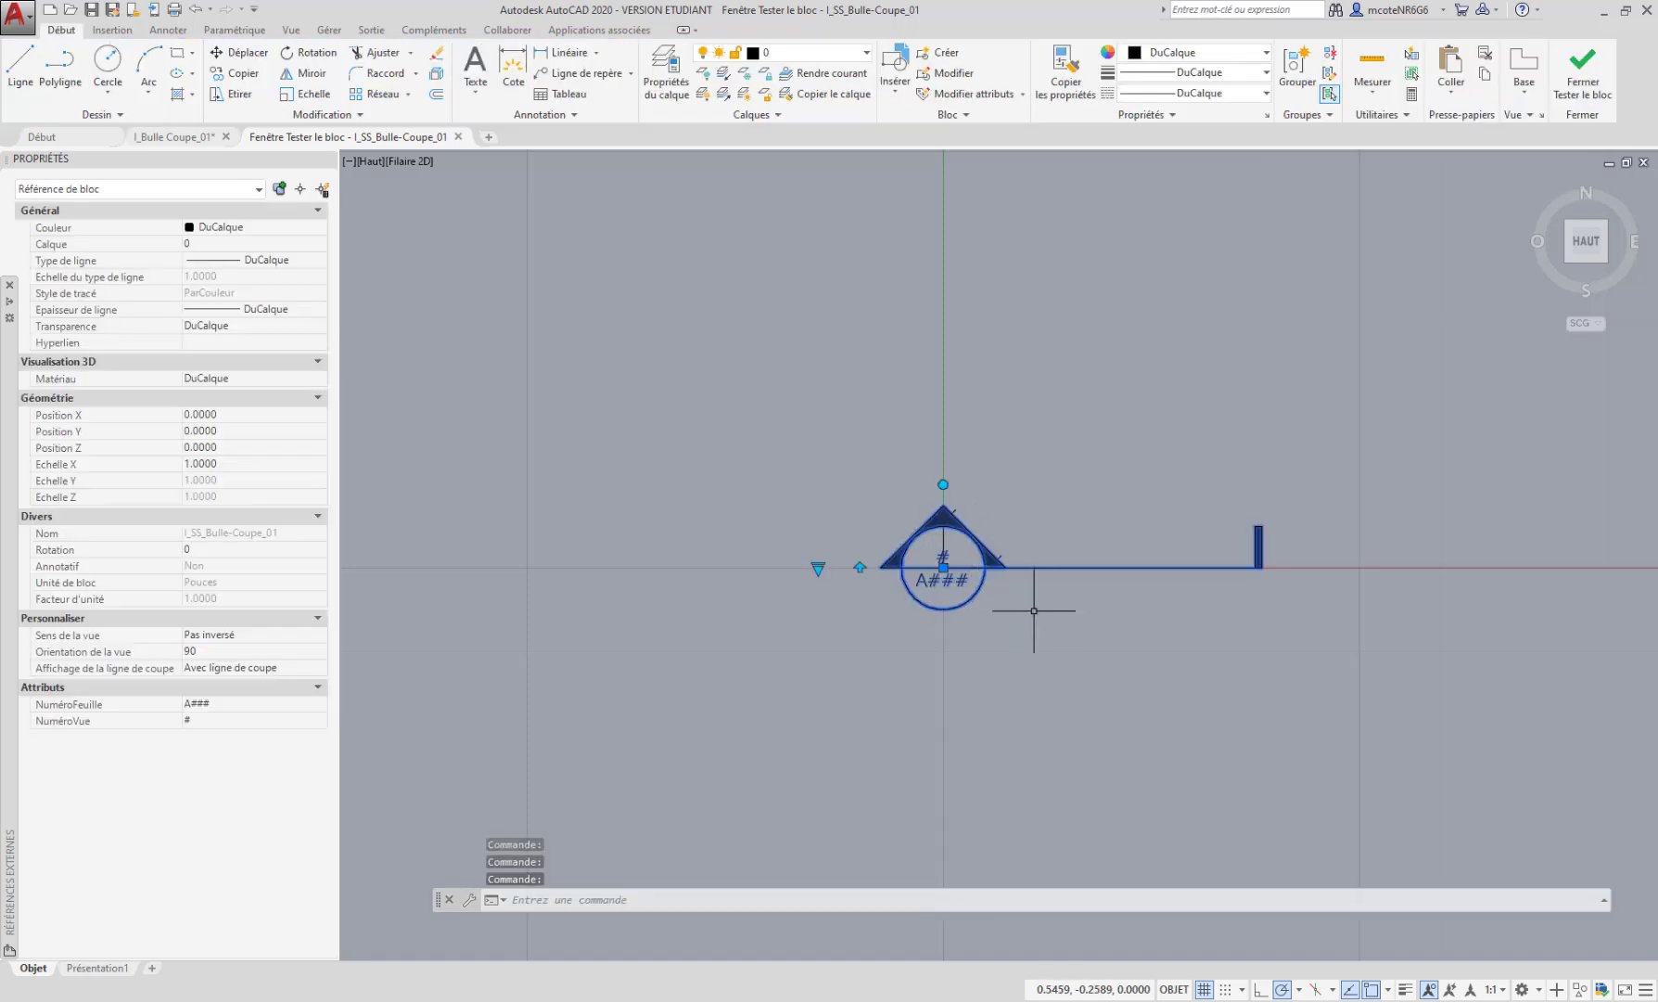
{"action": "scroll", "coordinate": [1054, 611], "scroll_direction": "up", "scroll_amount": 2}
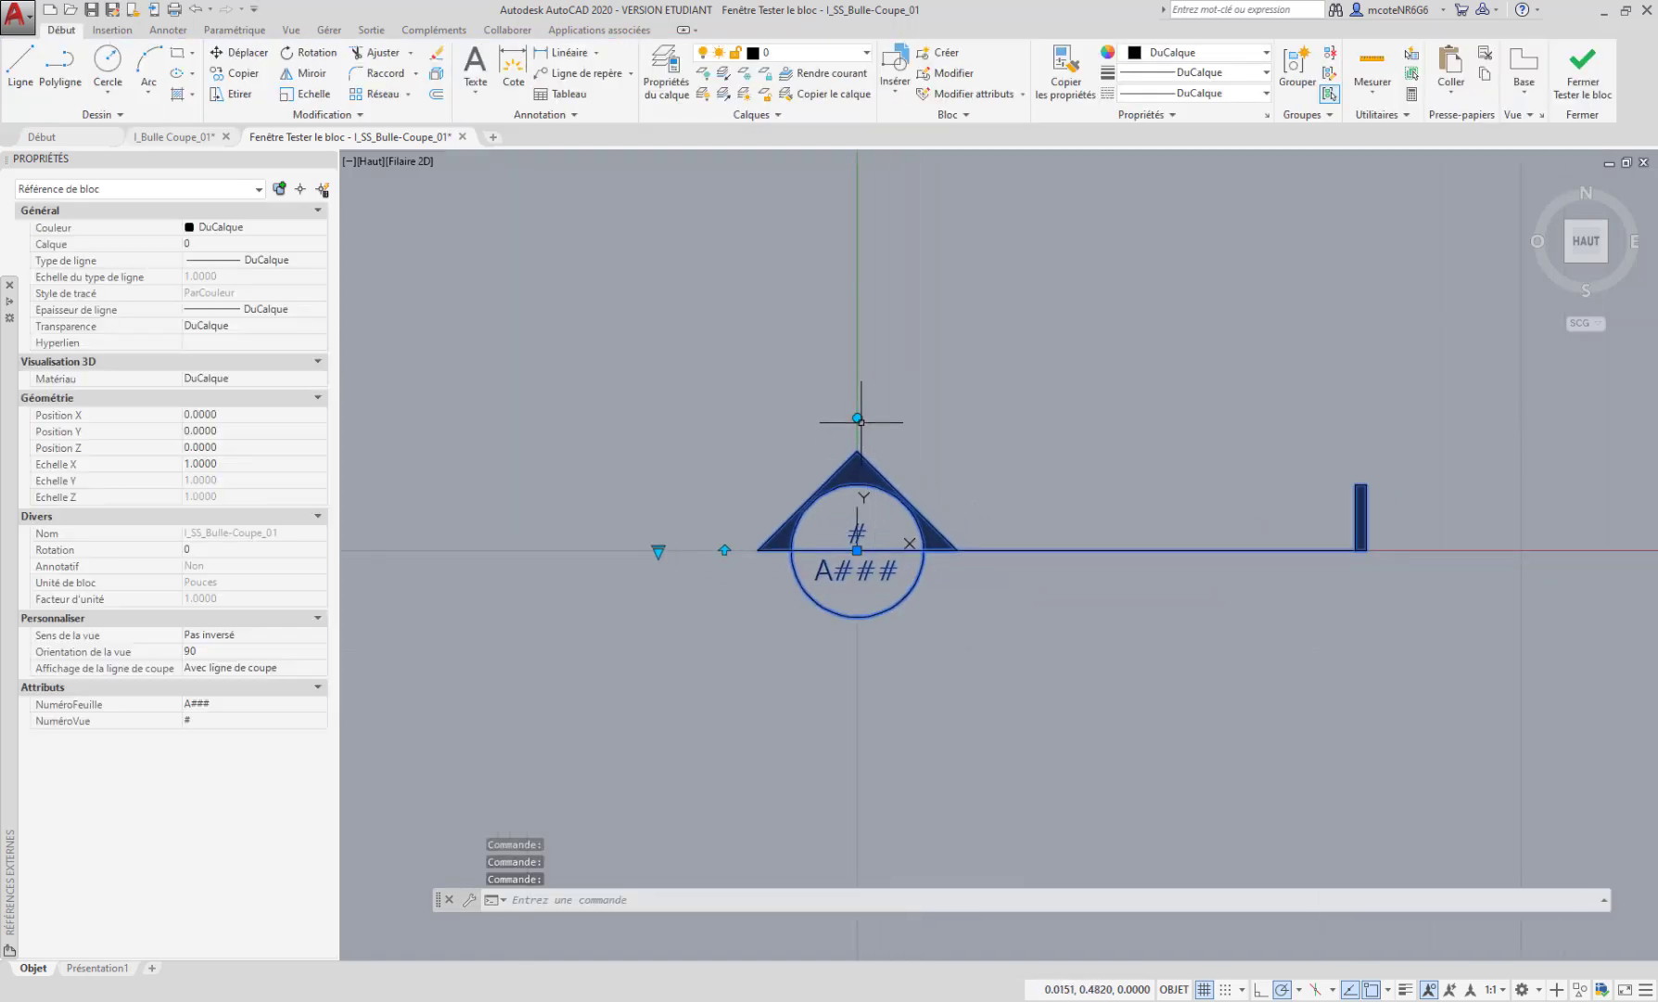
{"action": "left_click", "coordinate": [857, 419]}
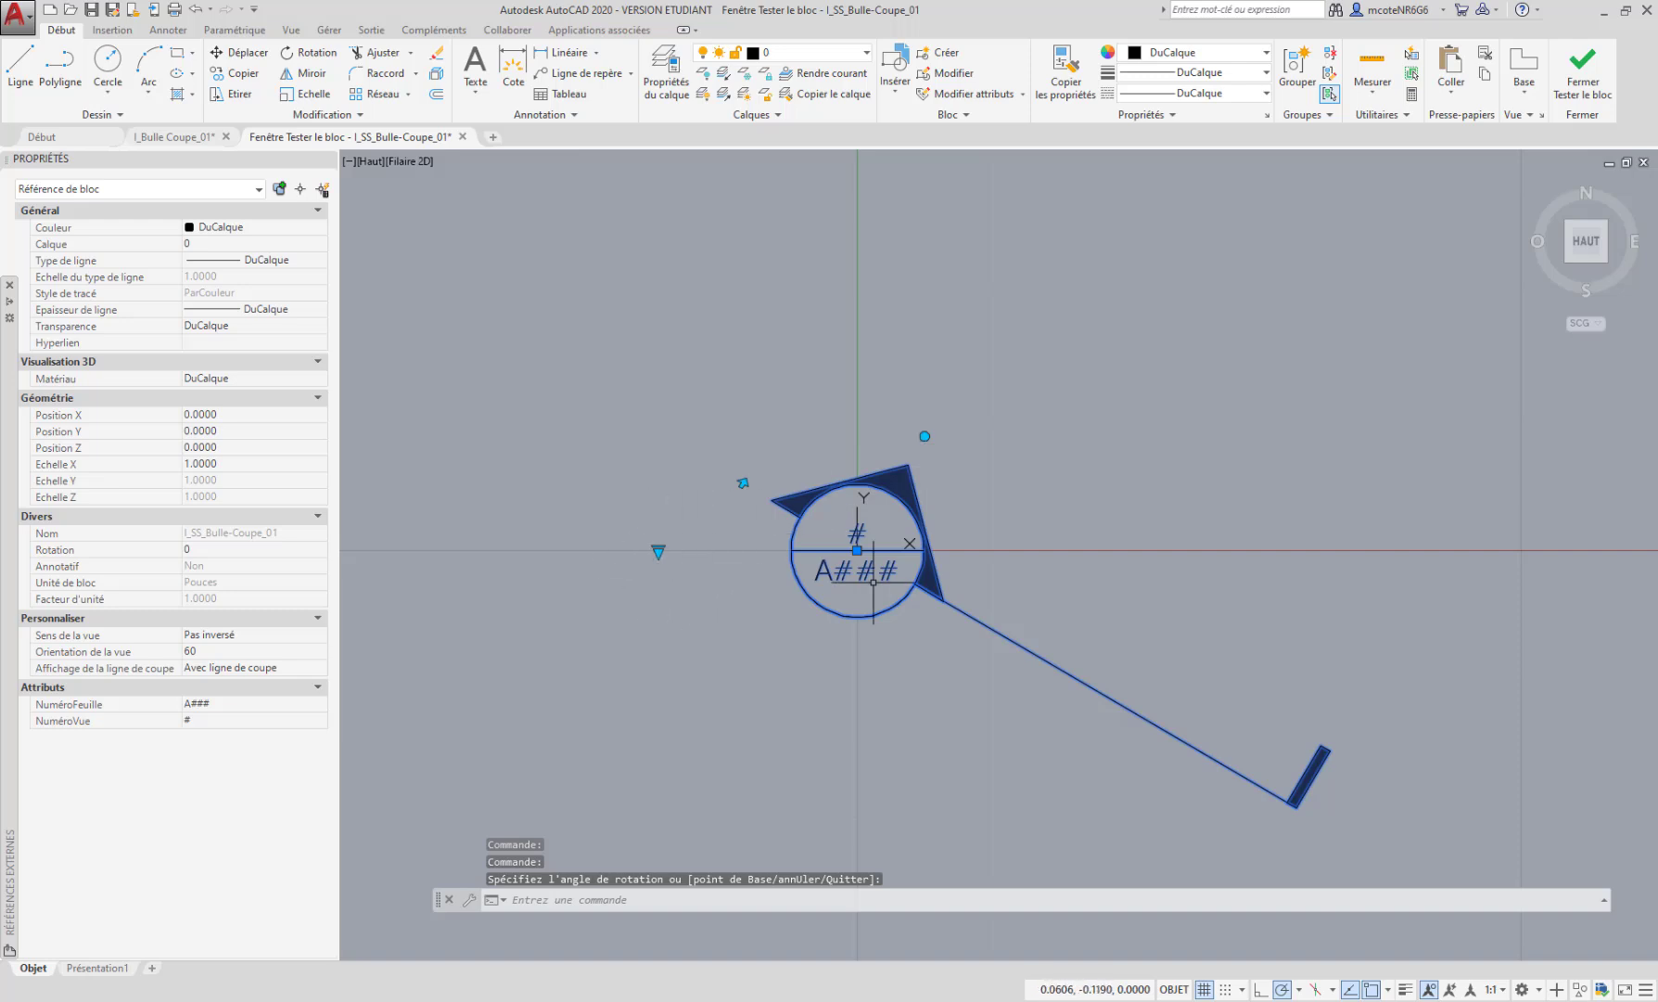
{"action": "middle_click_drag", "start_coordinate": [872, 584], "coordinate": [884, 536]}
{"action": "left_click", "coordinate": [1599, 77]}
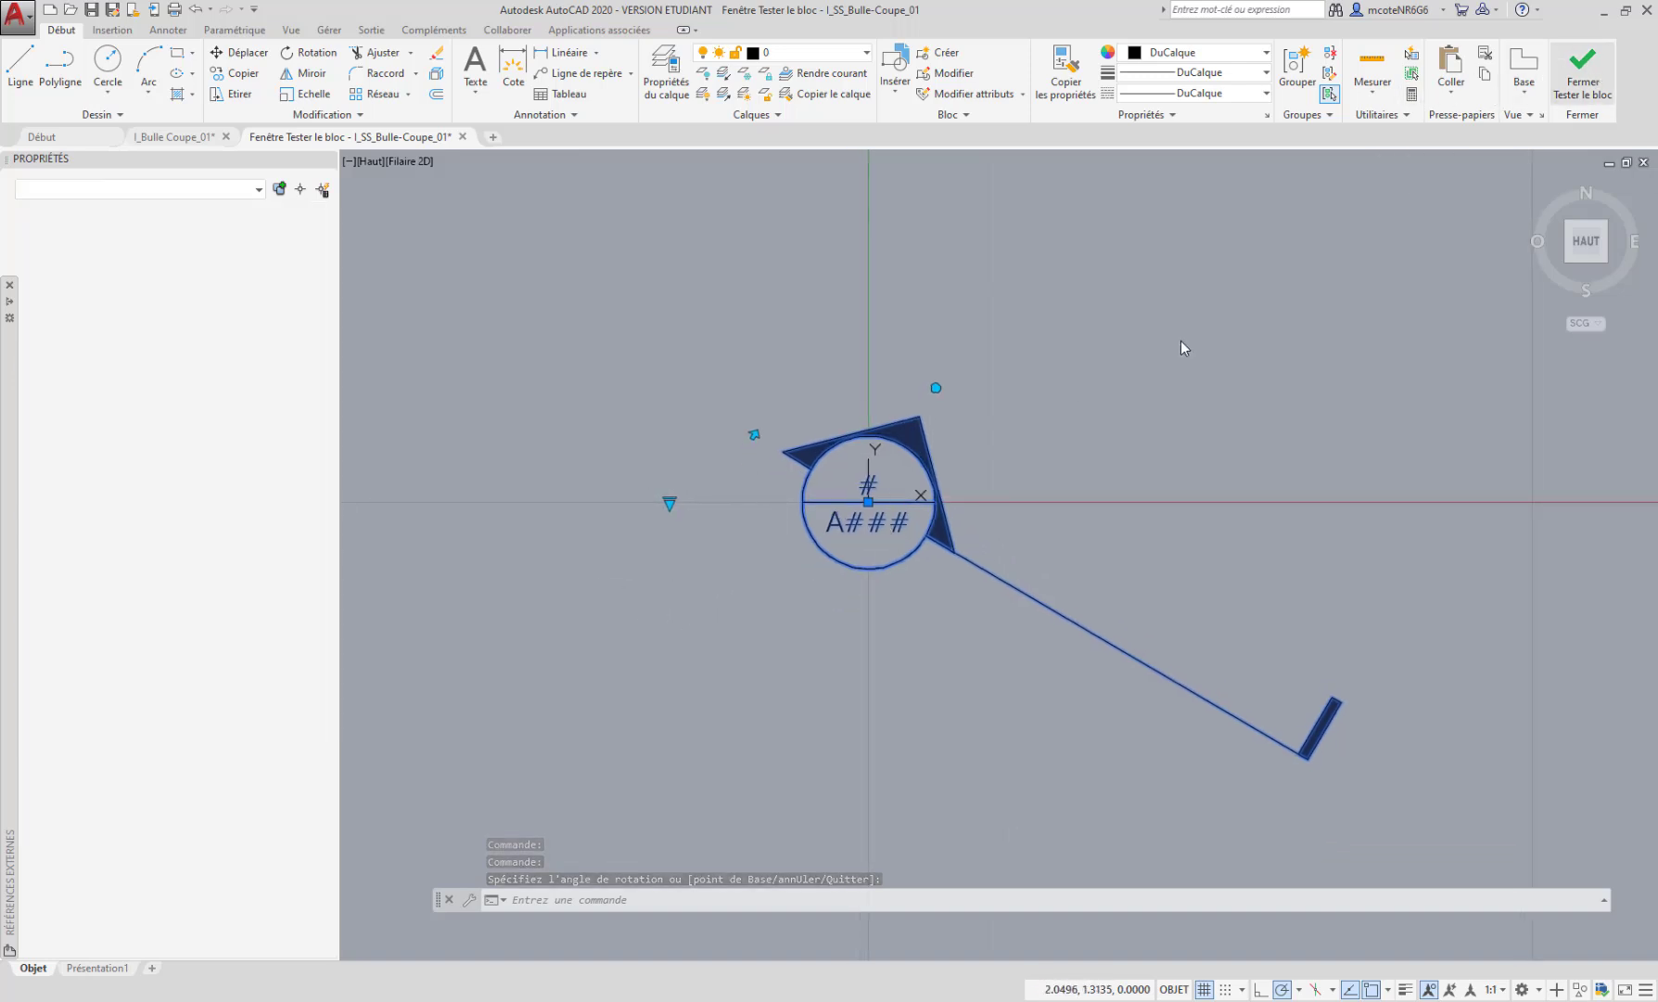
{"action": "middle_click_drag", "start_coordinate": [883, 490], "coordinate": [862, 502]}
{"action": "key", "text": "Escape"}
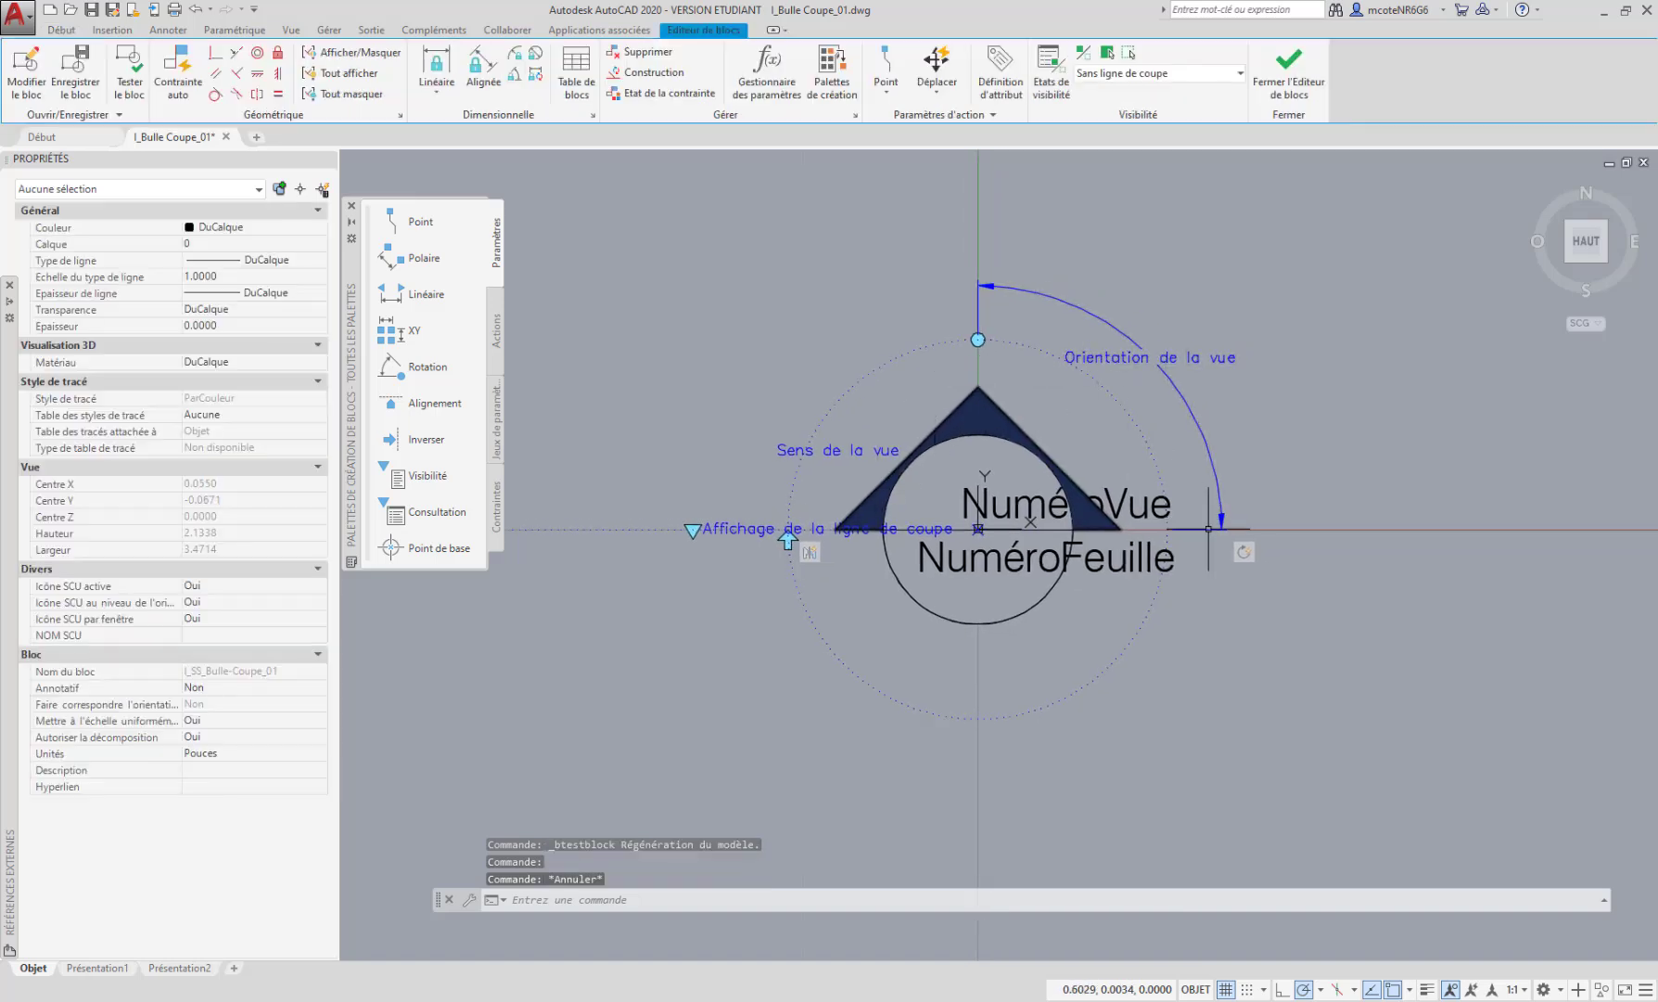
Modify the selection set of the "Orientation de la vue" rotation action to include the "Affichage de la ligne de coupe" visibility parameter
{"action": "left_click_drag", "start_coordinate": [1244, 552], "coordinate": [1208, 318]}
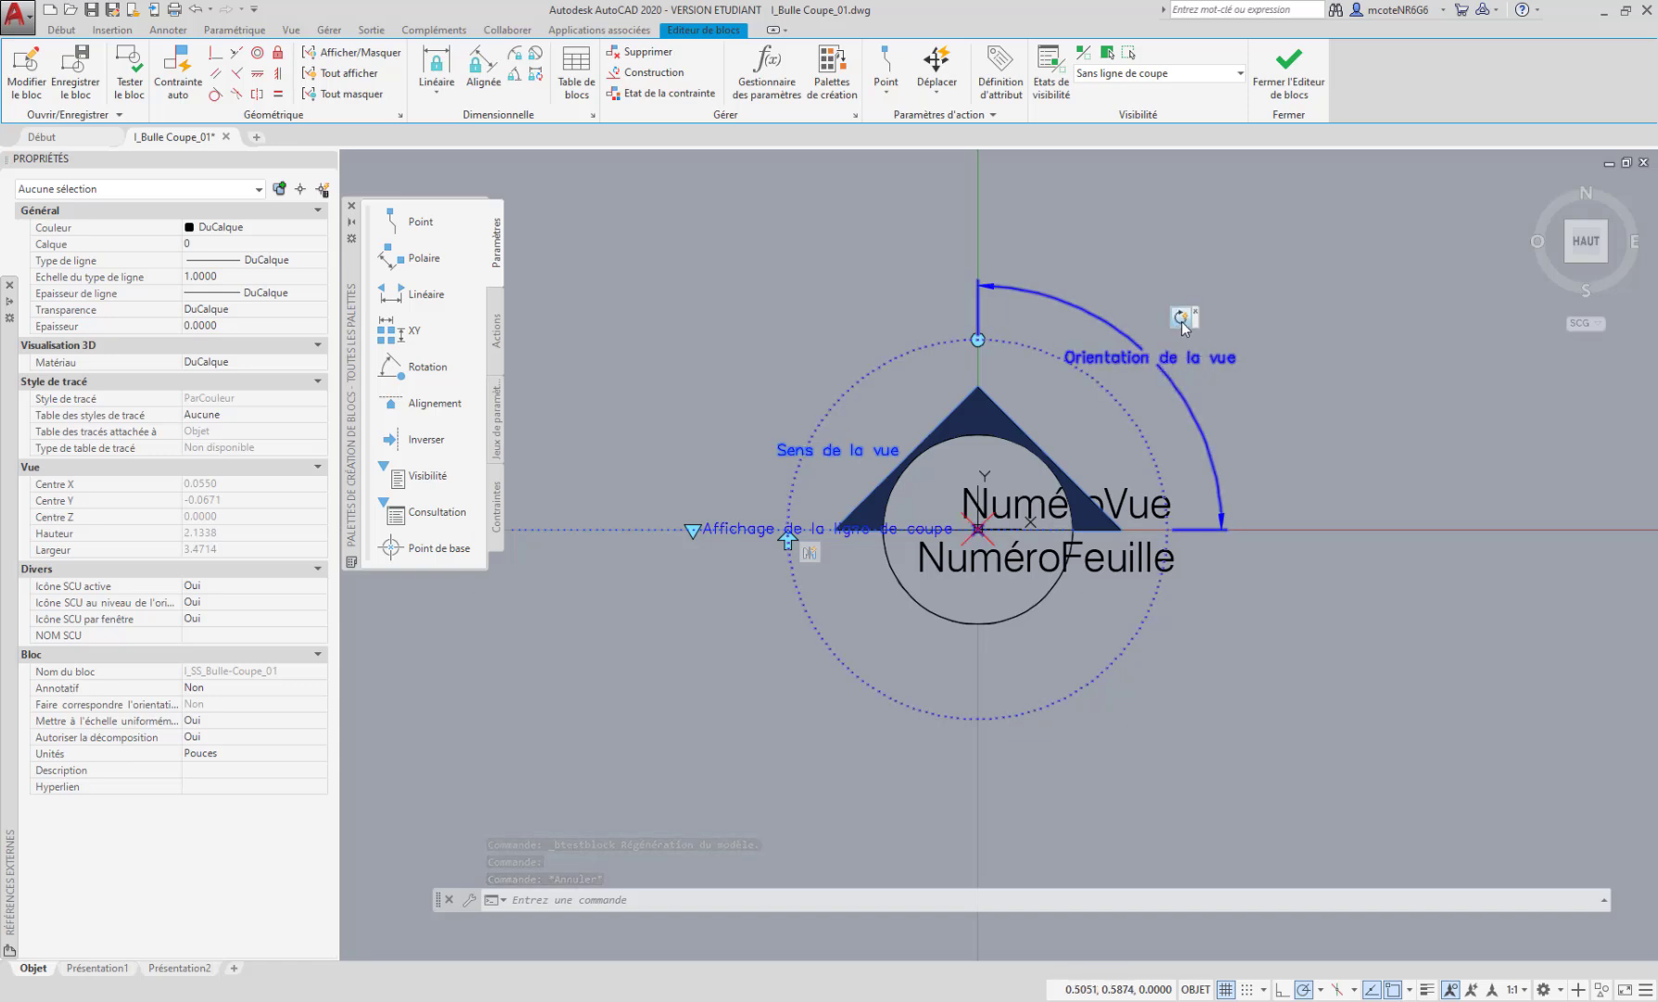
{"action": "right_click", "coordinate": [1182, 322]}
{"action": "mouse_move", "coordinate": [1224, 364]}
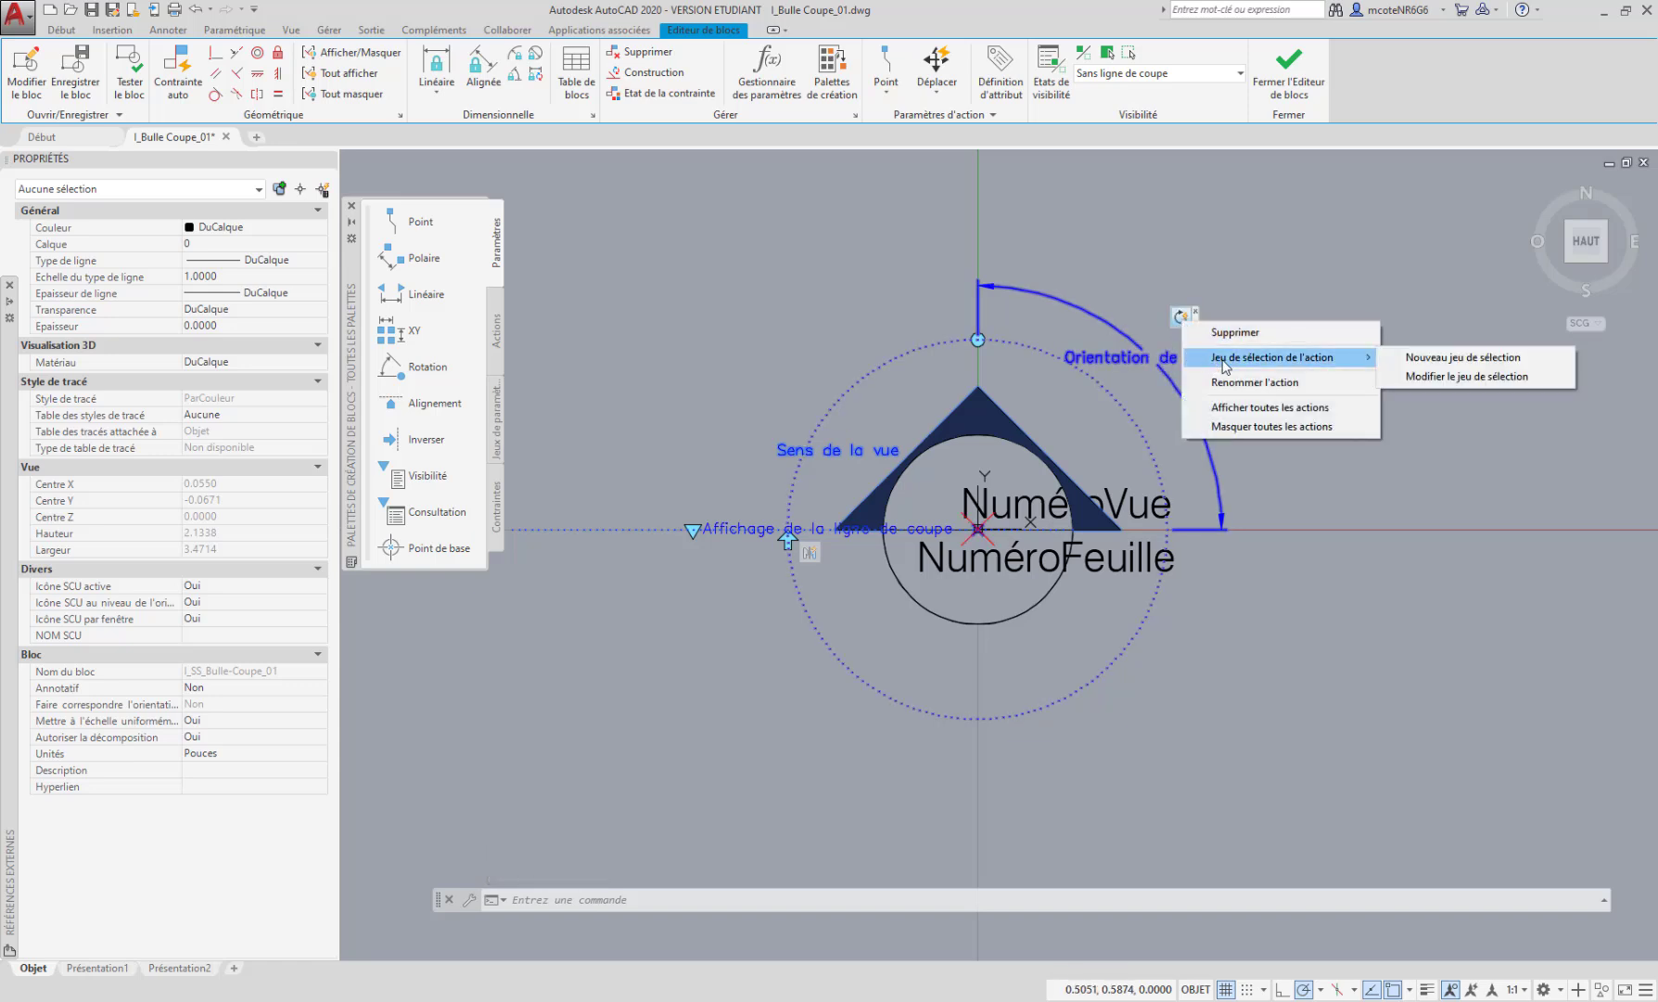
{"action": "left_click", "coordinate": [1471, 378]}
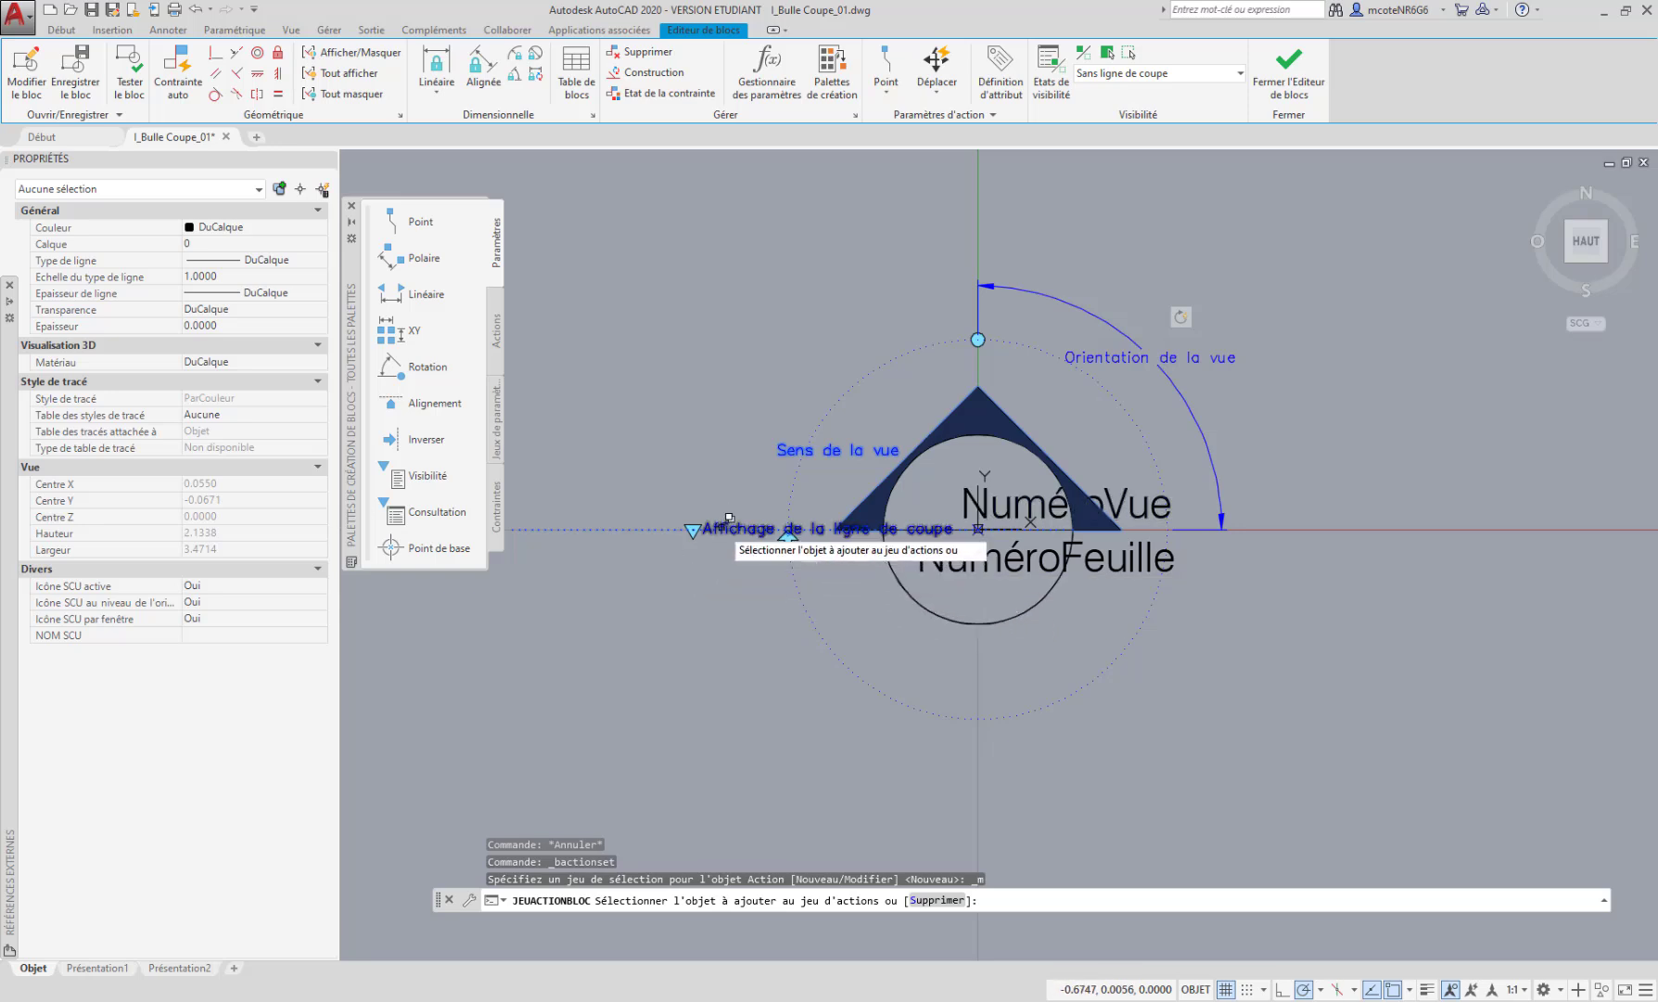
{"action": "left_click", "coordinate": [729, 517]}
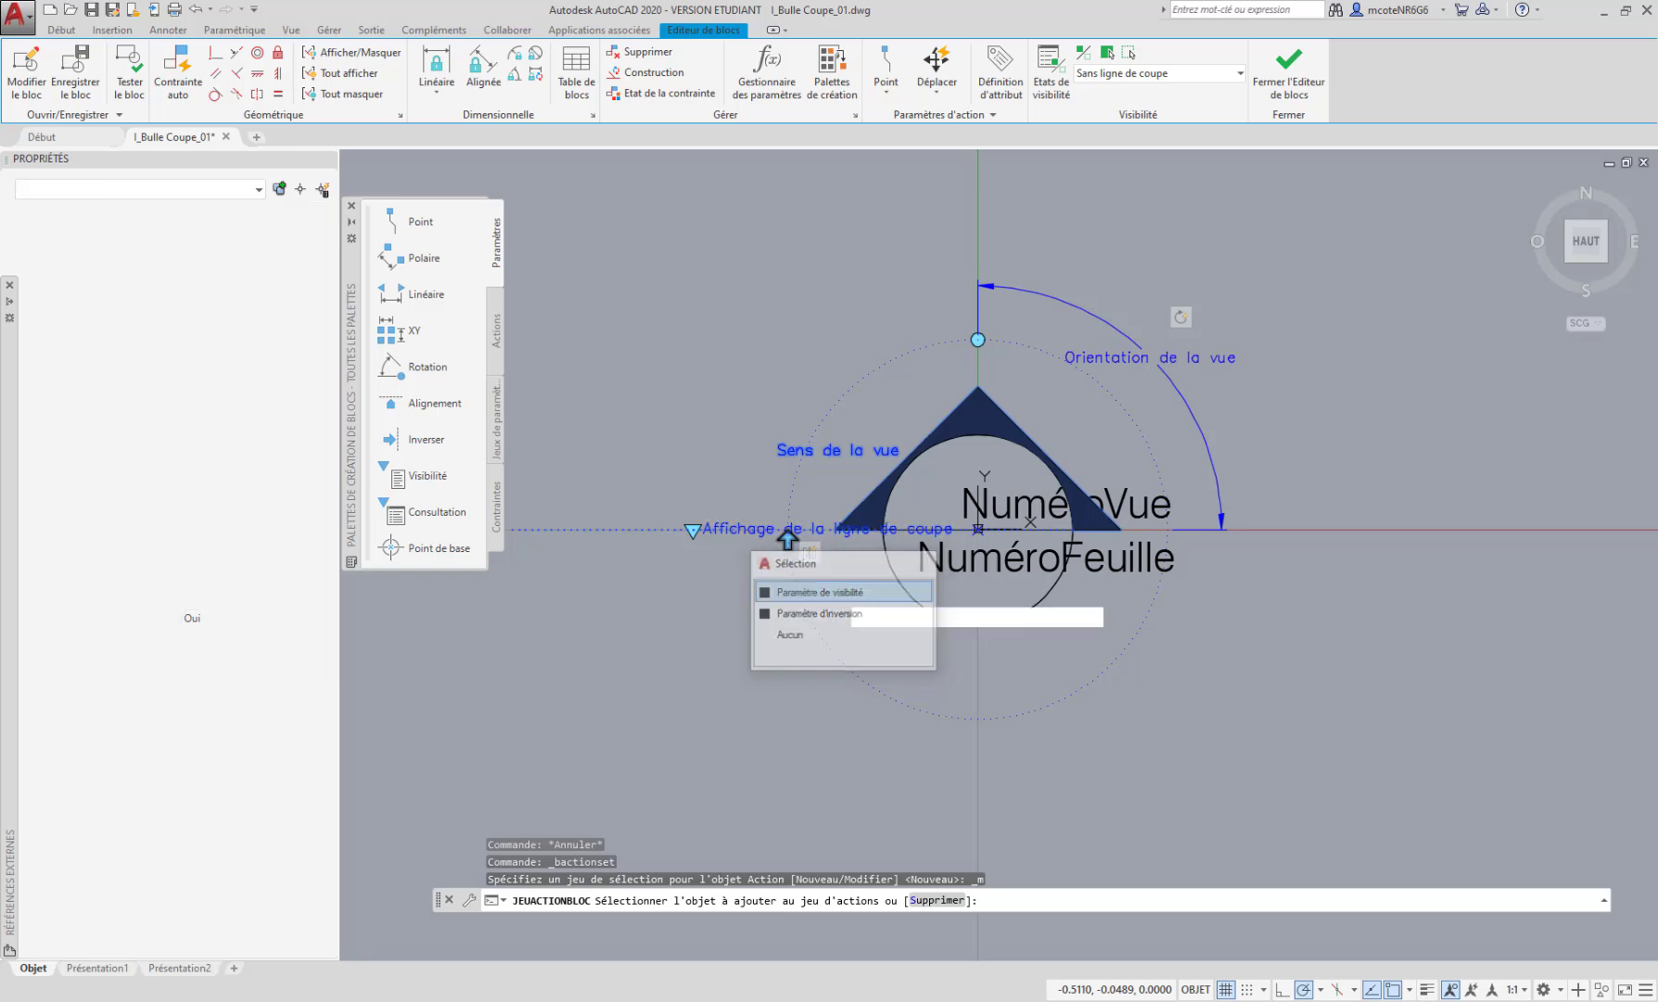
{"action": "left_click", "coordinate": [844, 605]}
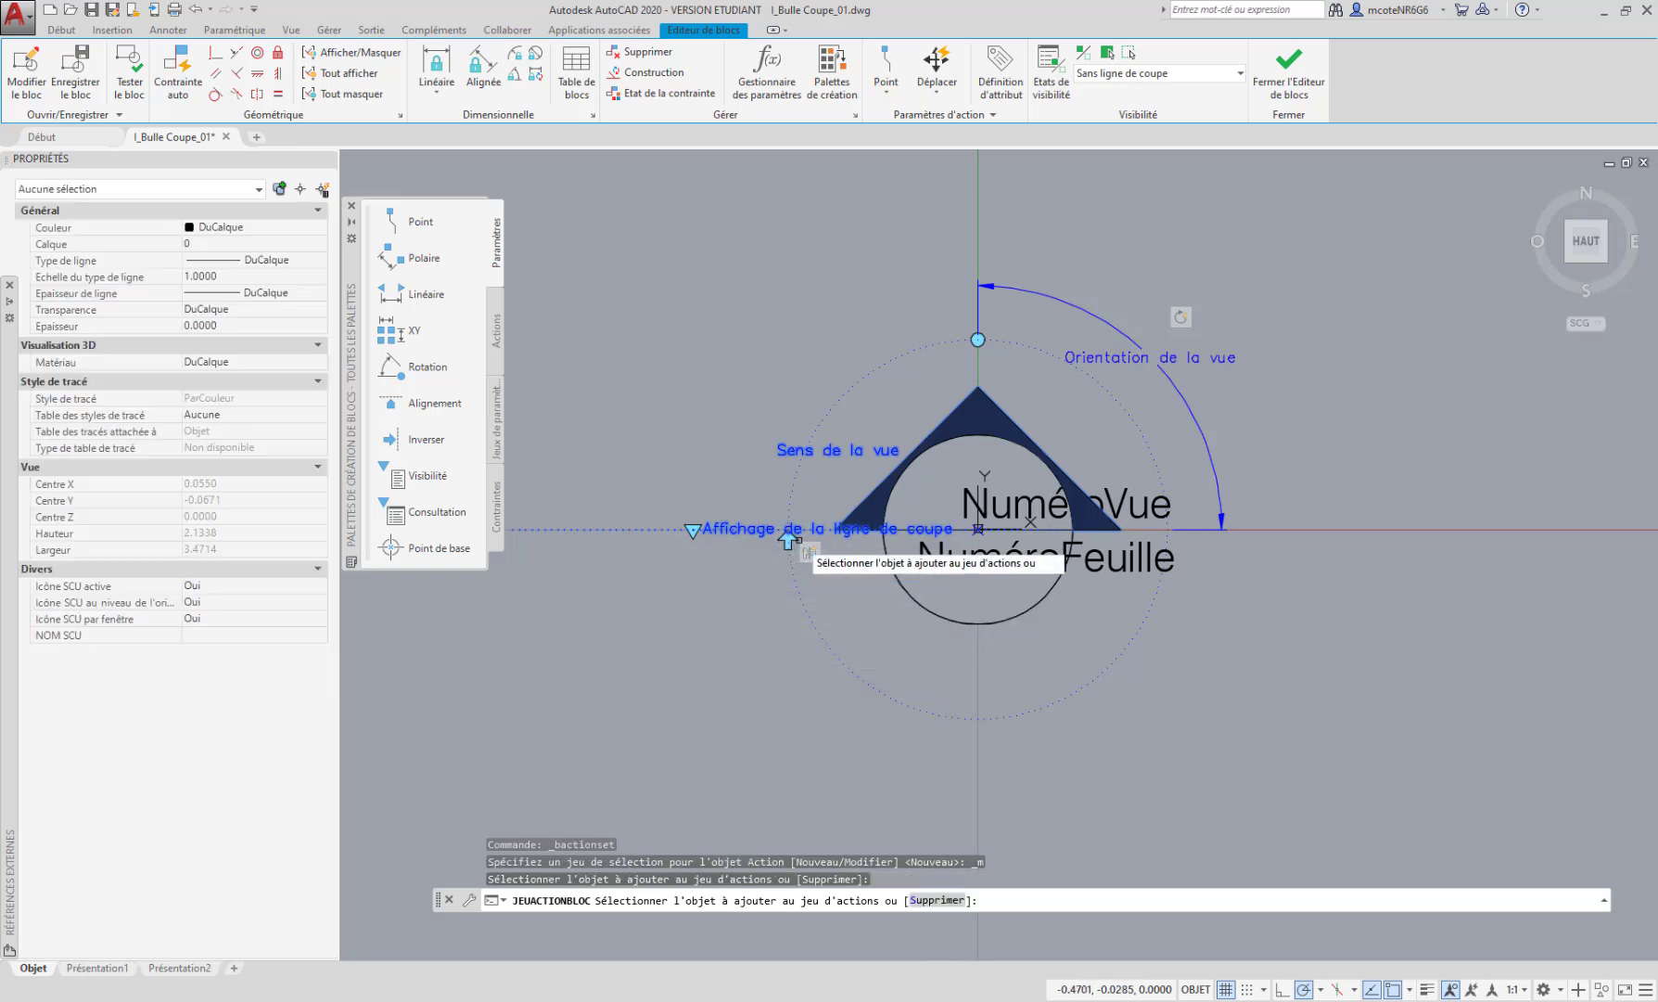
{"action": "key", "text": "Return"}
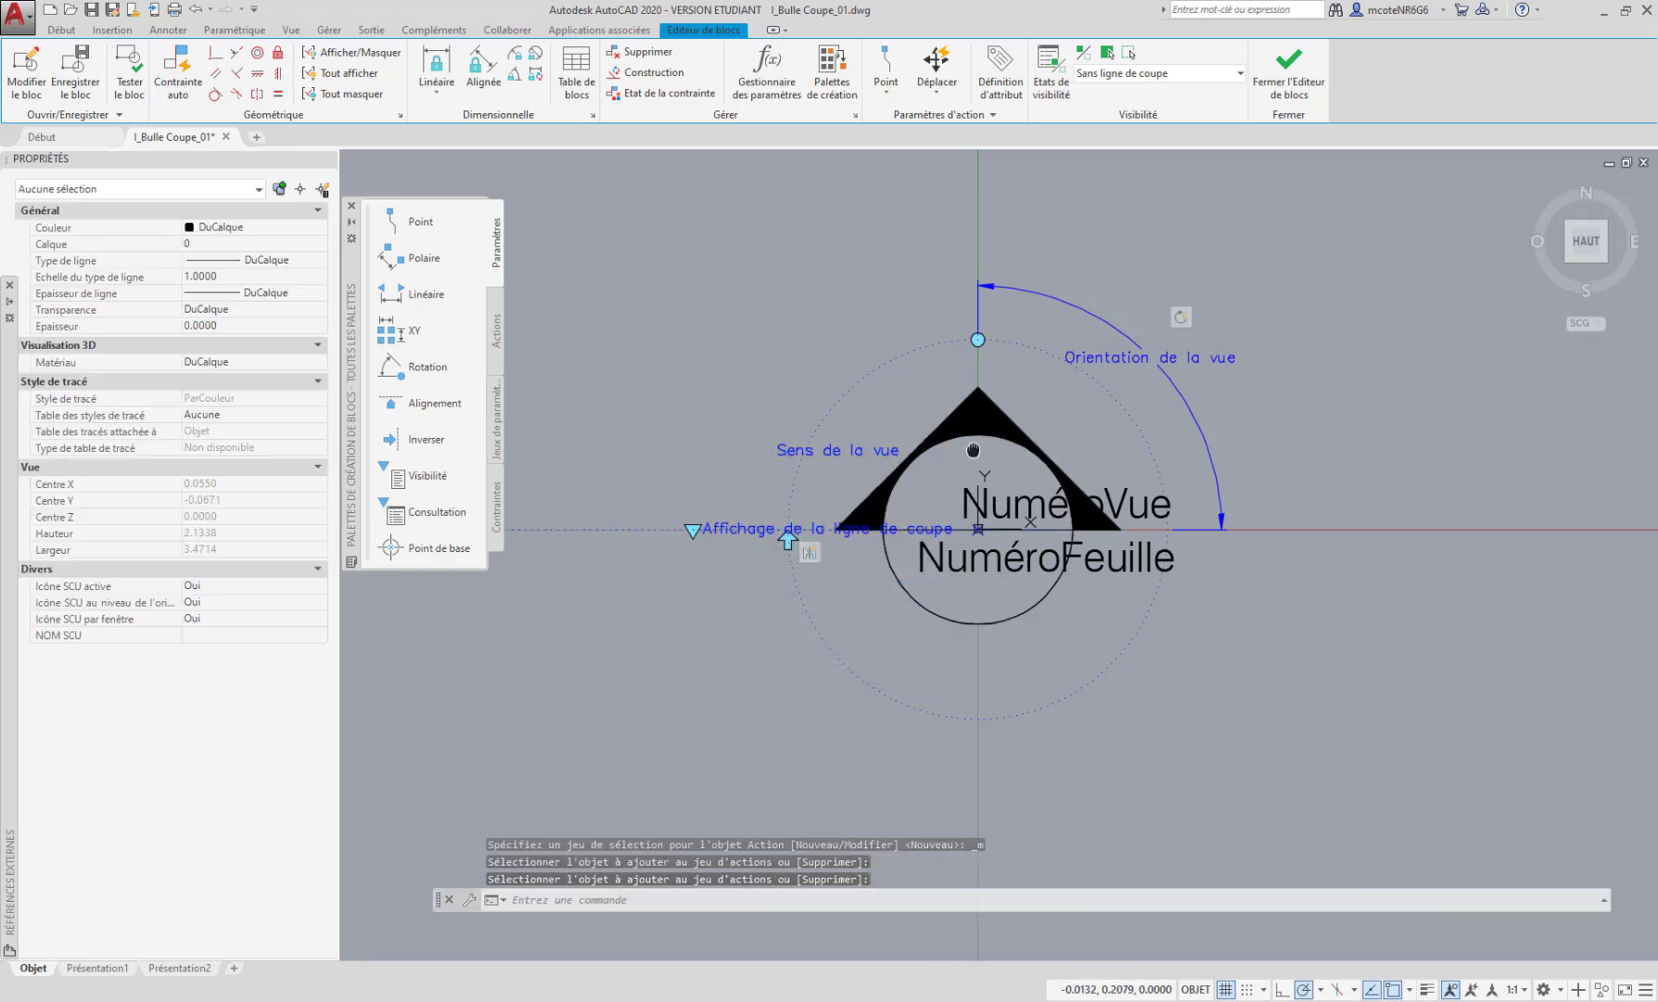
{"action": "middle_click_drag", "start_coordinate": [973, 450], "coordinate": [1003, 456]}
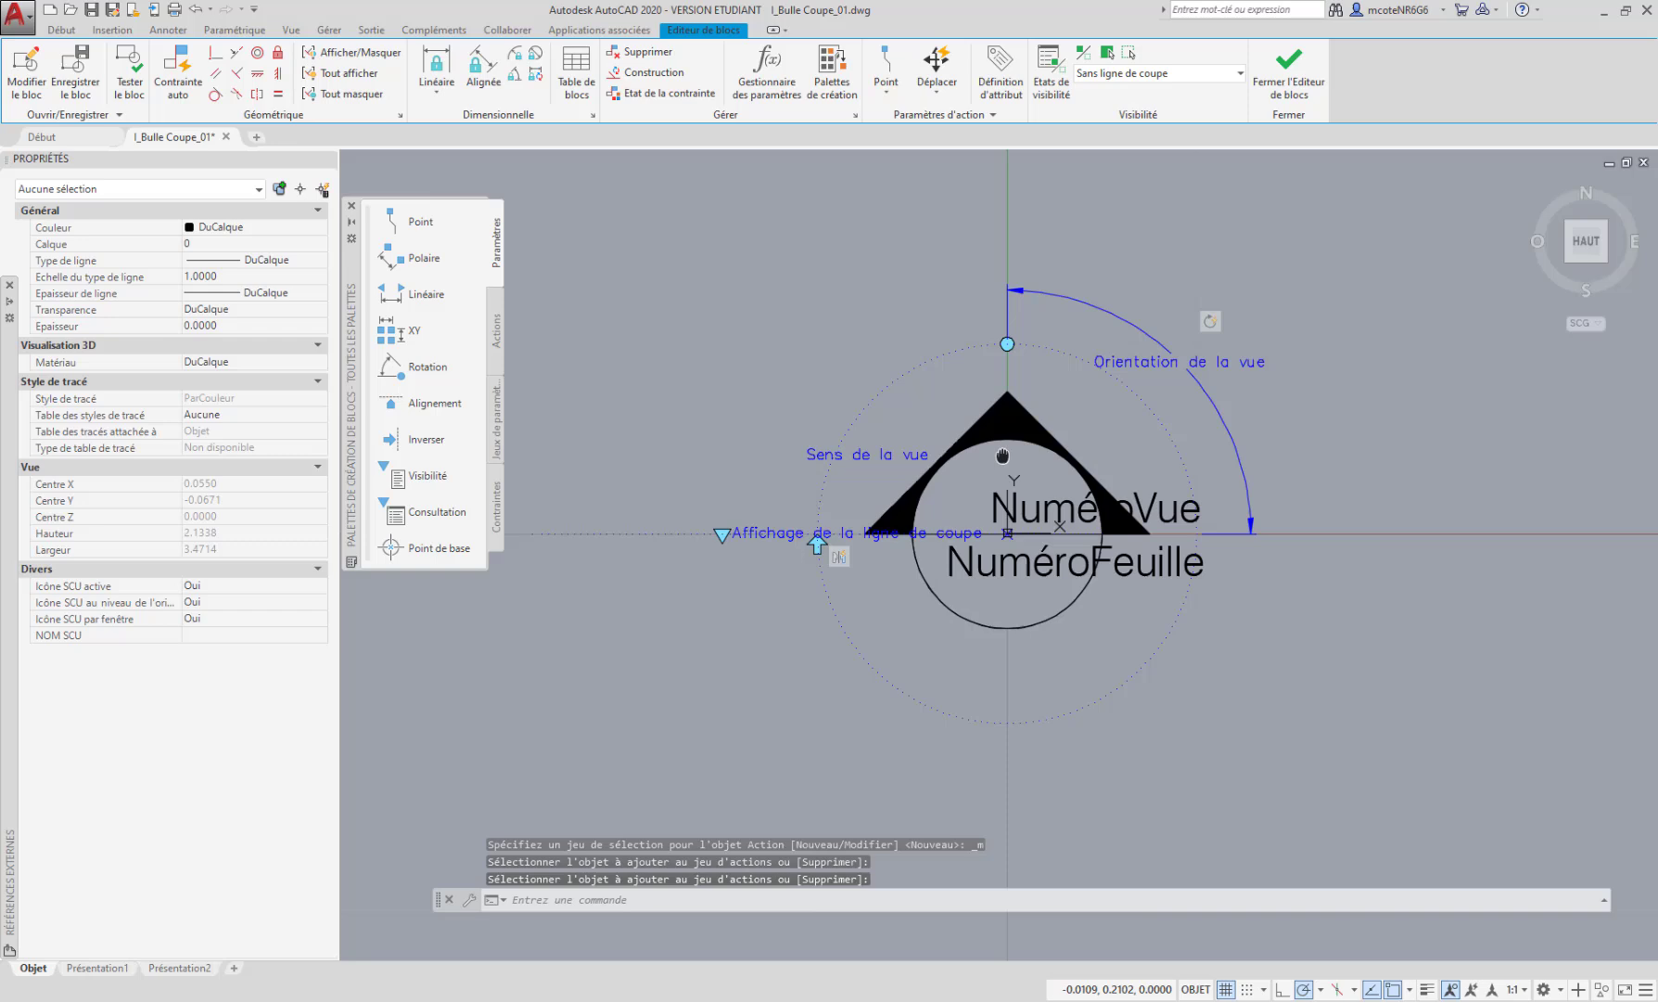
Test the block again, rotating the view orientation to 56 degrees and back to 90 degrees
{"action": "left_click", "coordinate": [127, 71]}
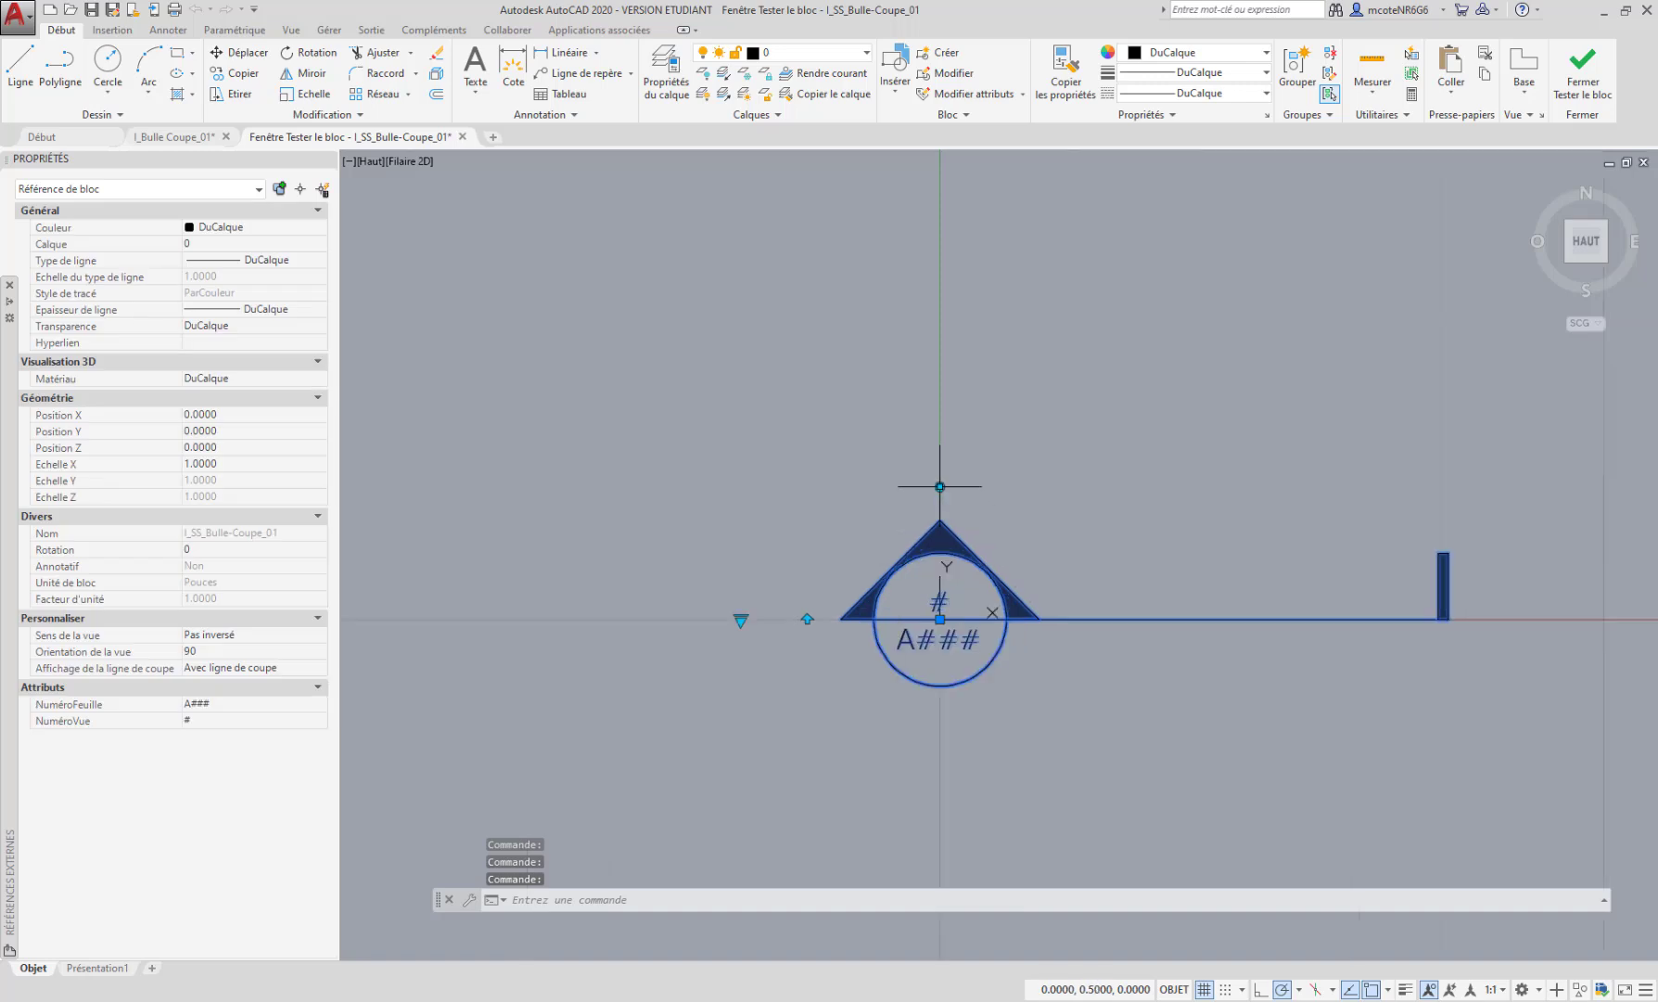
{"action": "left_click", "coordinate": [940, 486]}
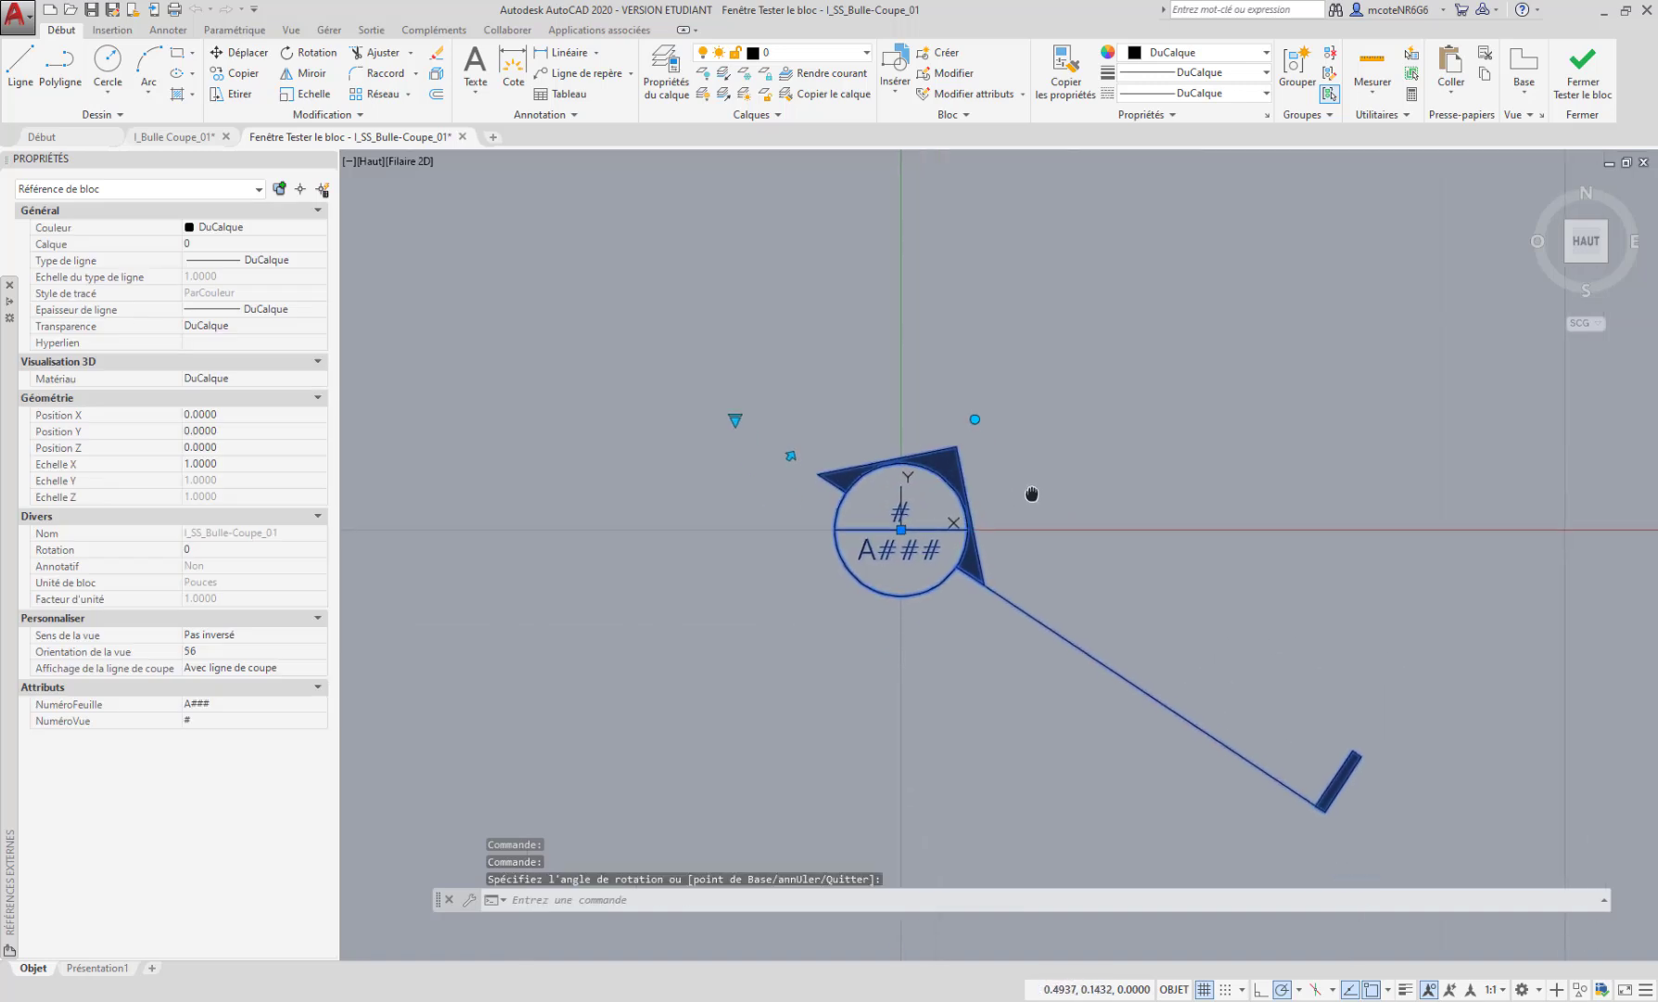
{"action": "left_click", "coordinate": [973, 415]}
{"action": "left_click", "coordinate": [900, 379]}
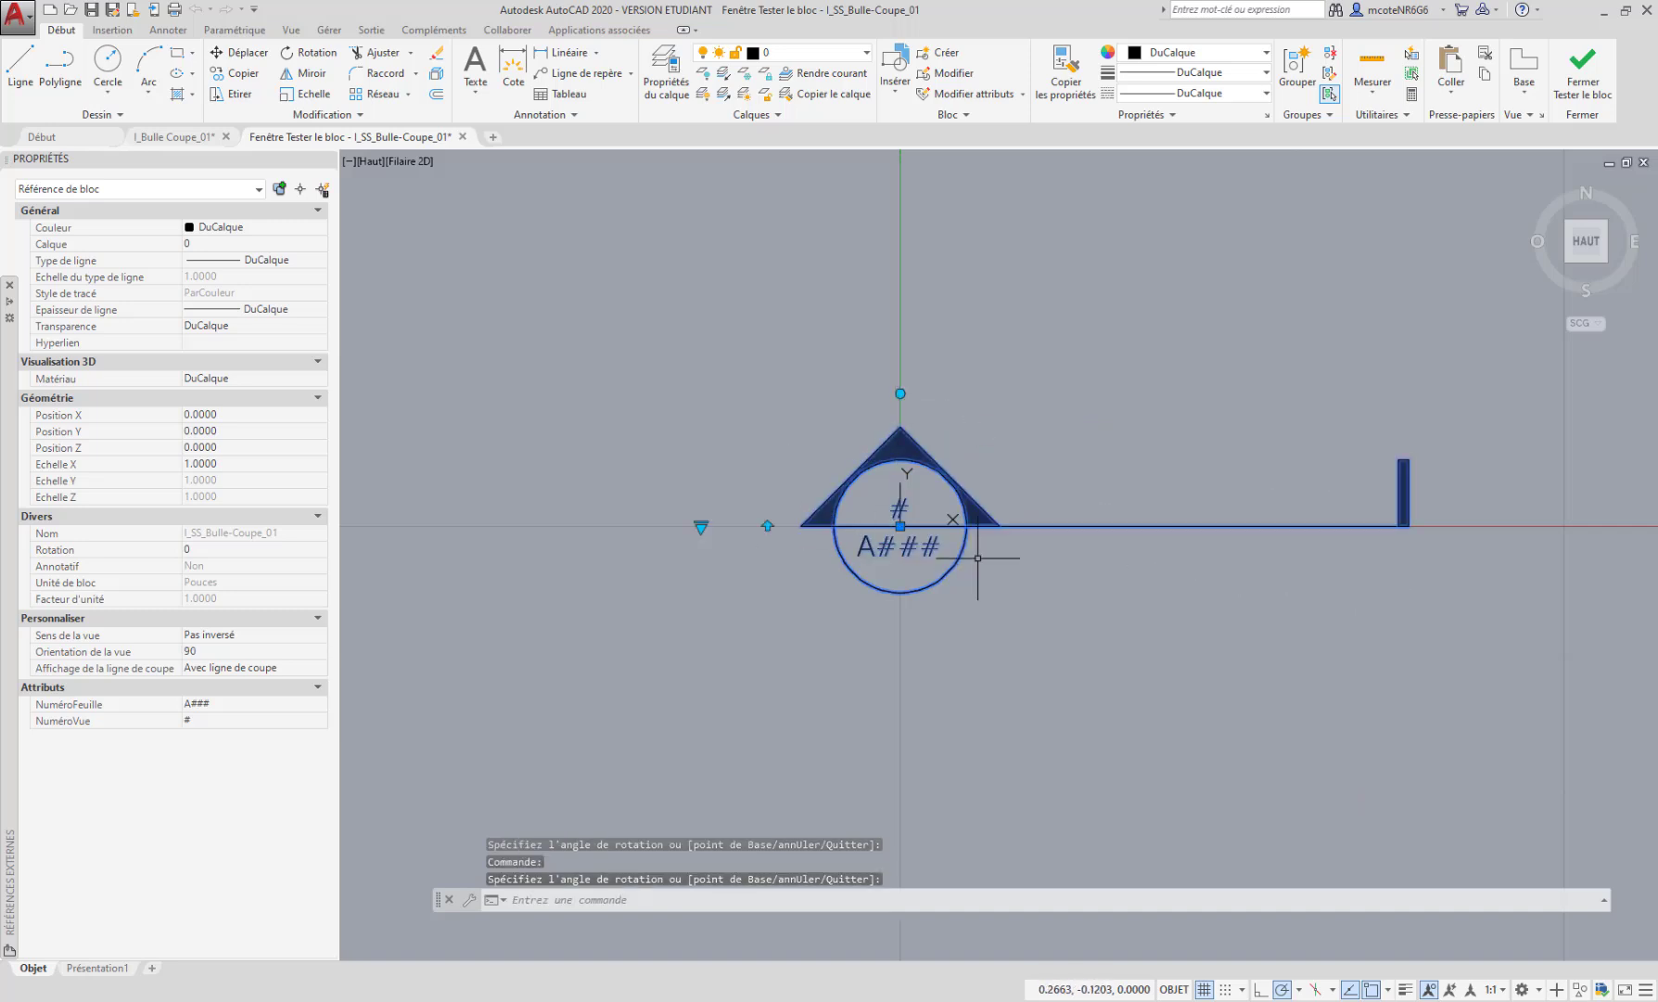
{"action": "middle_click_drag", "start_coordinate": [841, 582], "coordinate": [791, 553]}
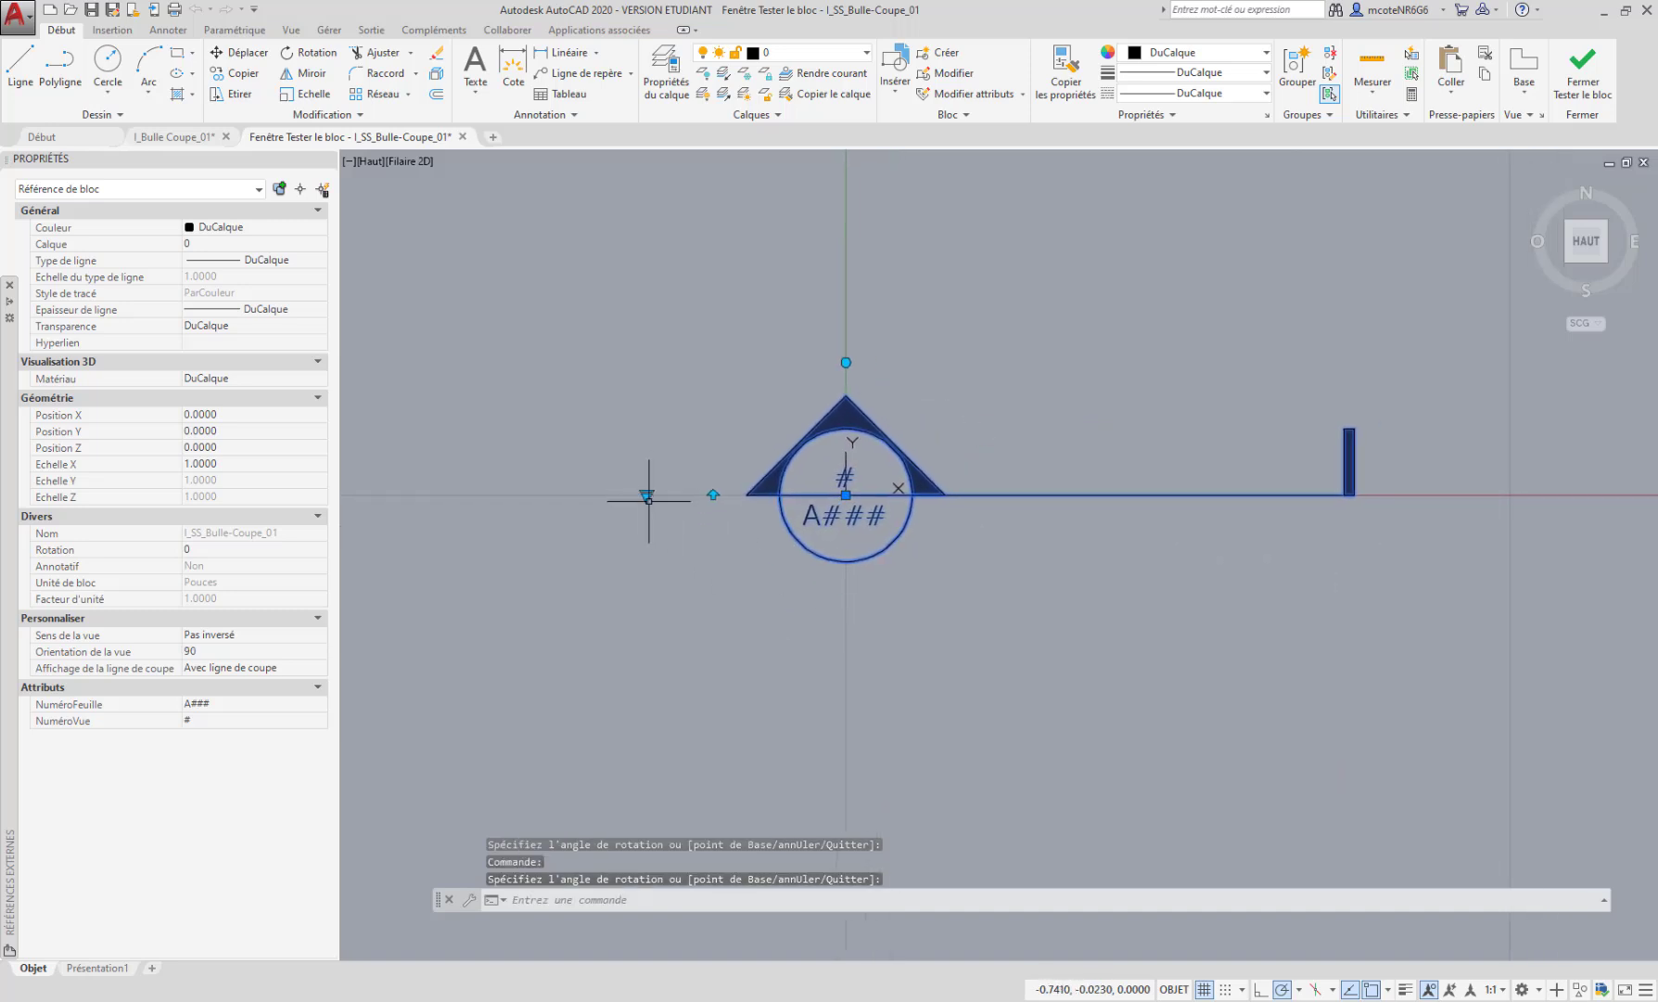
Test the "Sans ligne de coupe" state with the view orientation rotated to 28 degrees, and switch back to "Avec ligne de coupe"
{"action": "left_click", "coordinate": [646, 494]}
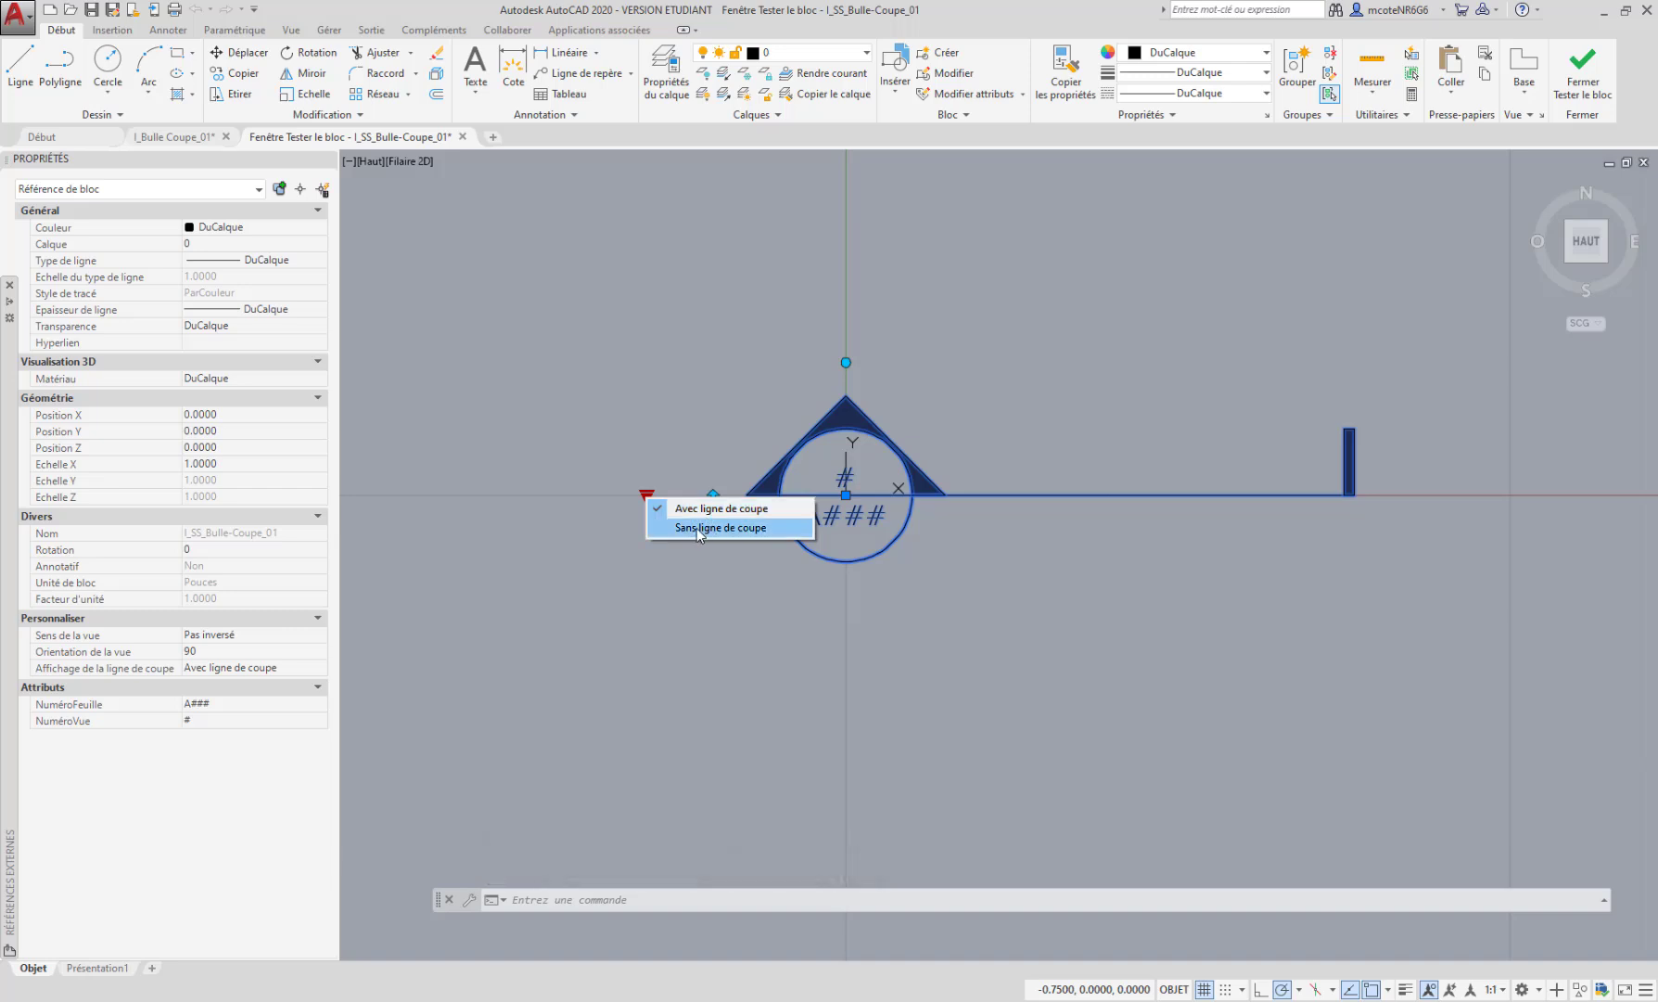
{"action": "left_click", "coordinate": [697, 529]}
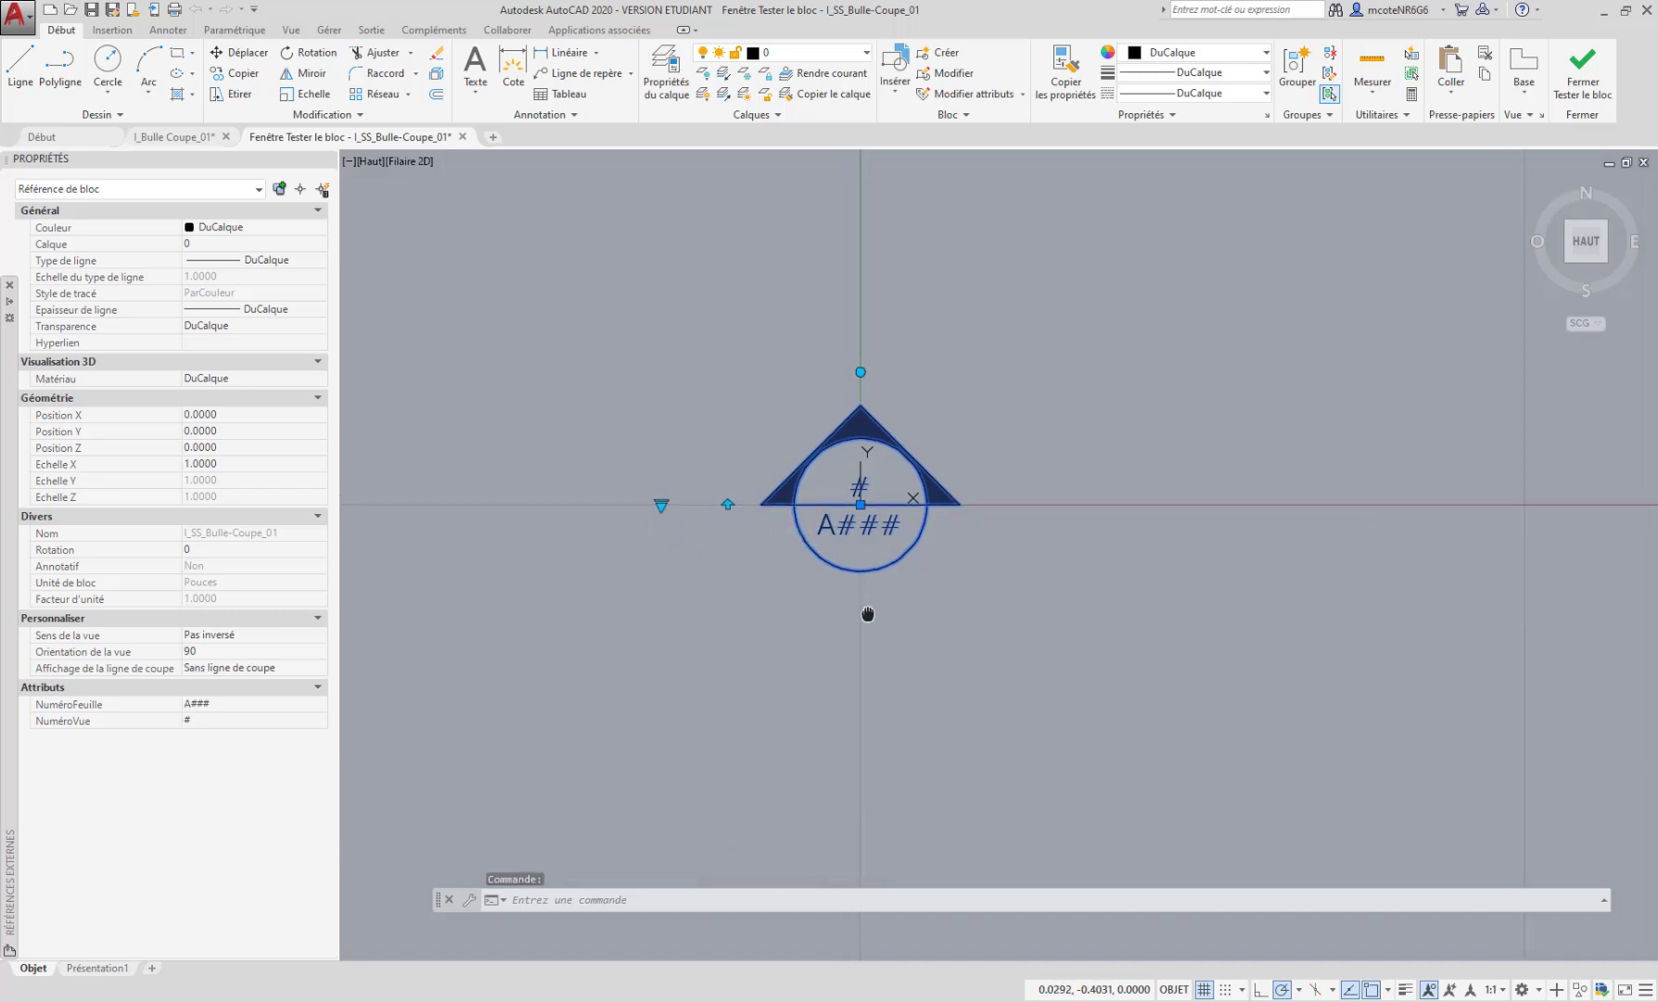
{"action": "left_click", "coordinate": [861, 372]}
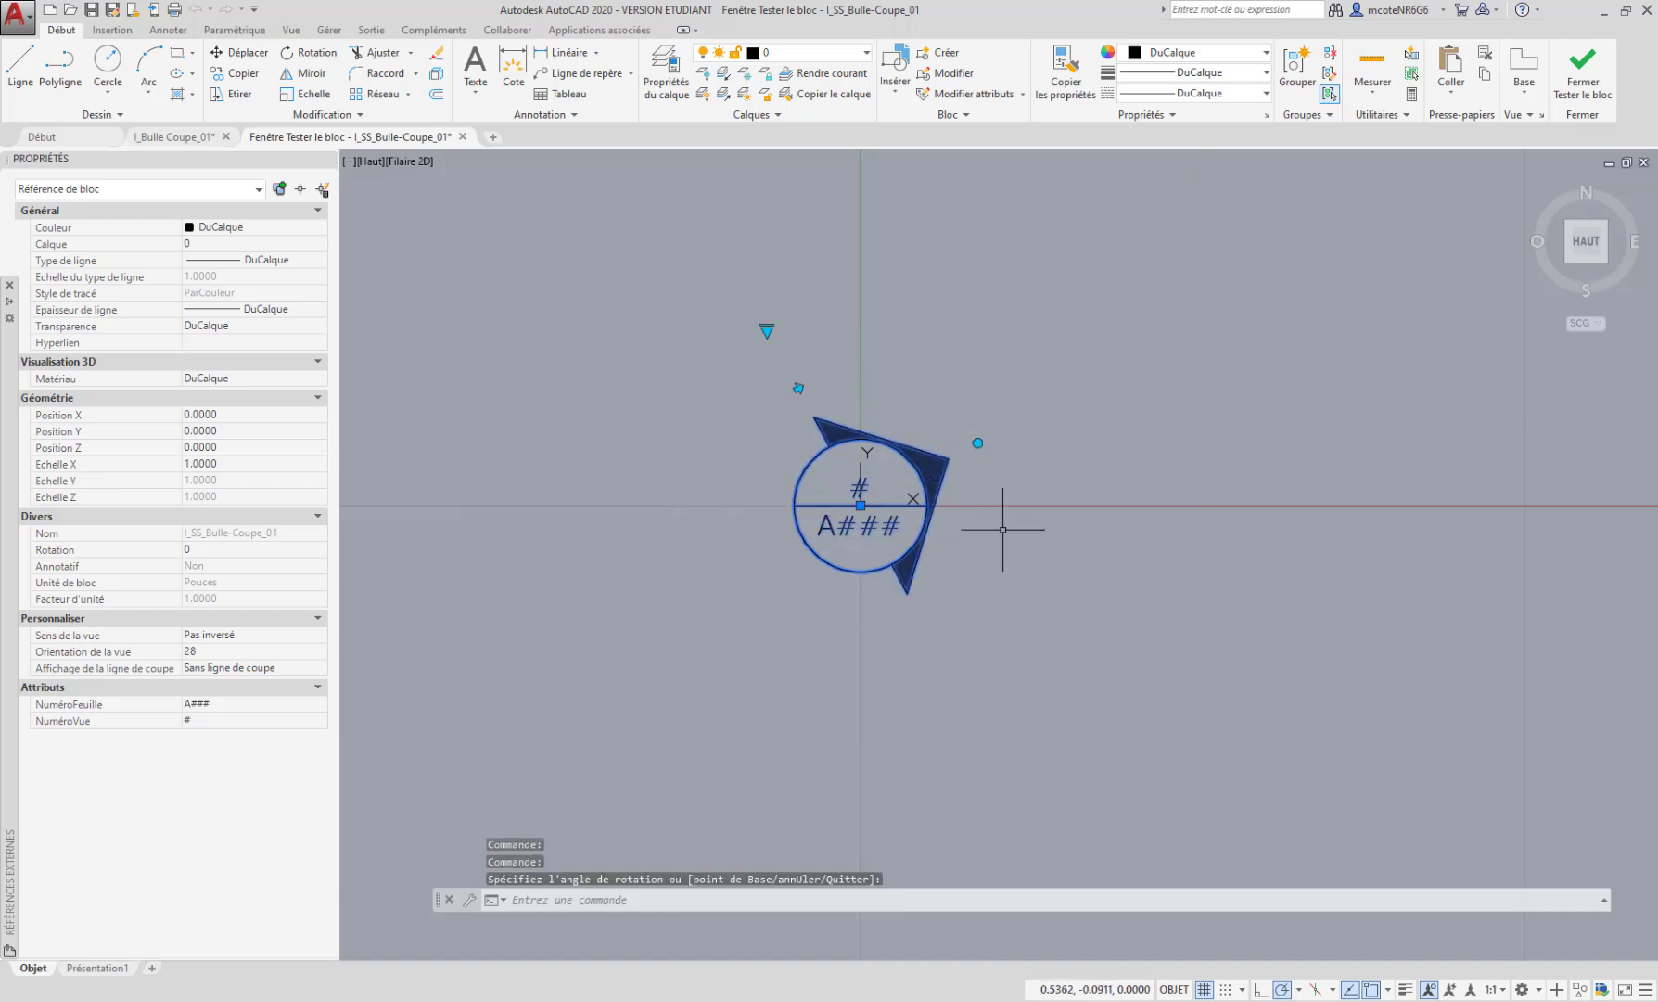
{"action": "left_click", "coordinate": [770, 330]}
{"action": "left_click", "coordinate": [807, 347]}
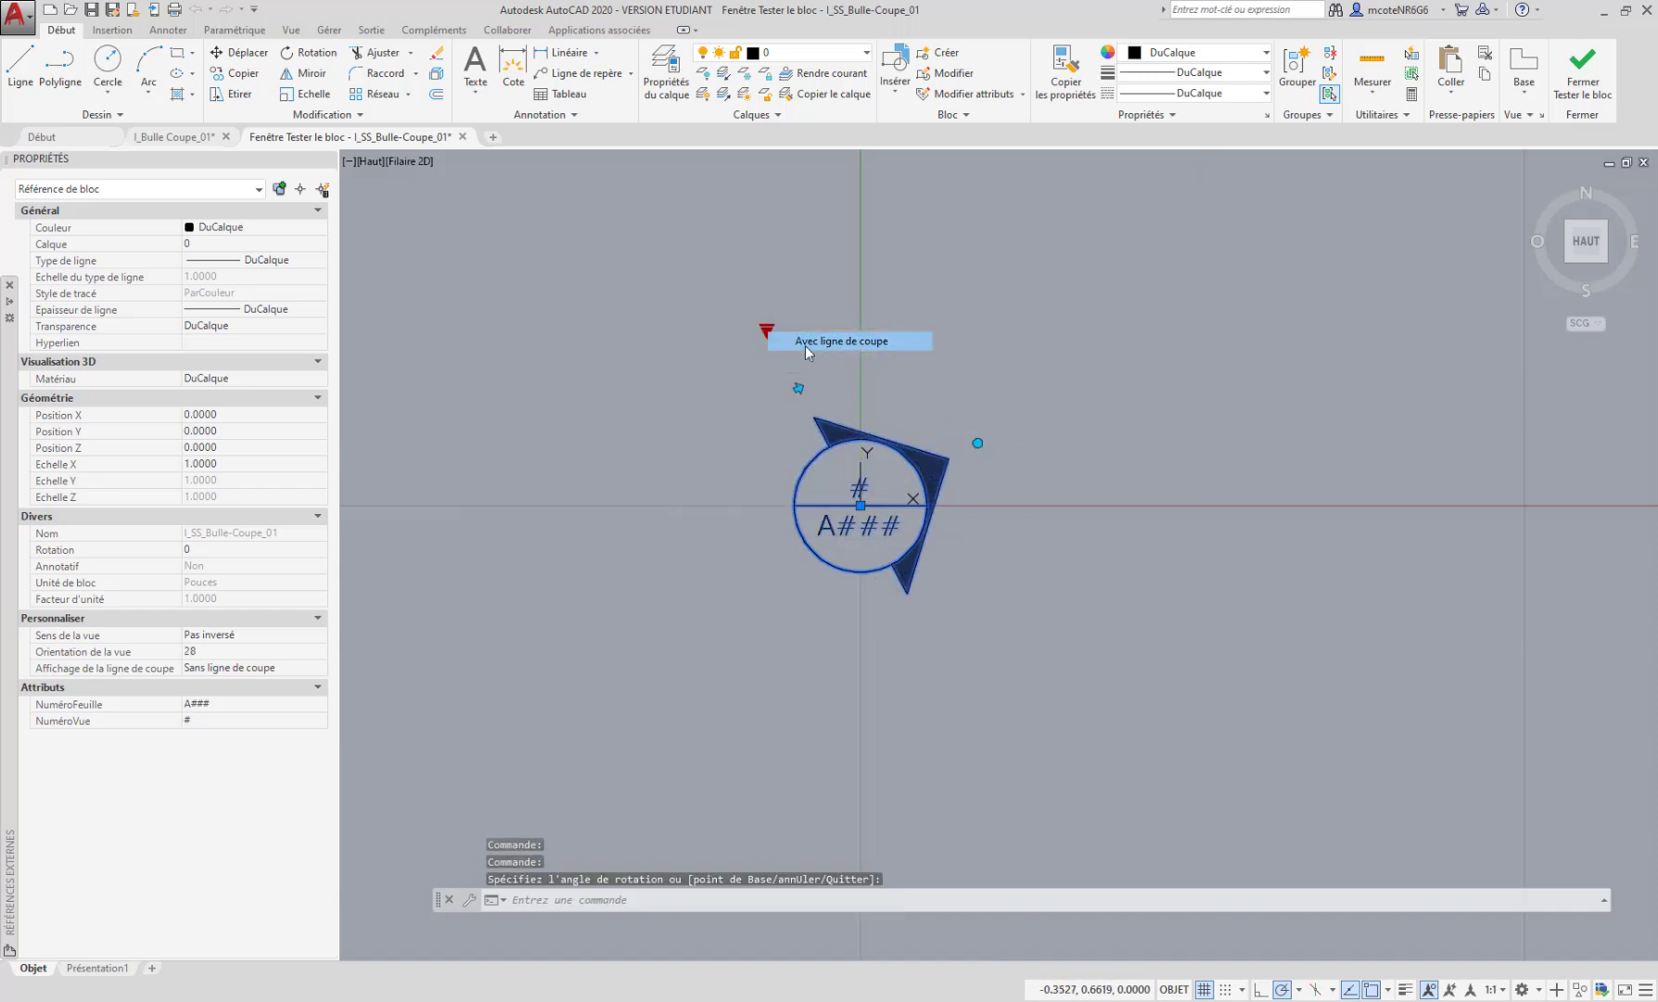
Close the block test and return to the block editor
{"action": "middle_click_drag", "start_coordinate": [654, 498], "coordinate": [666, 414]}
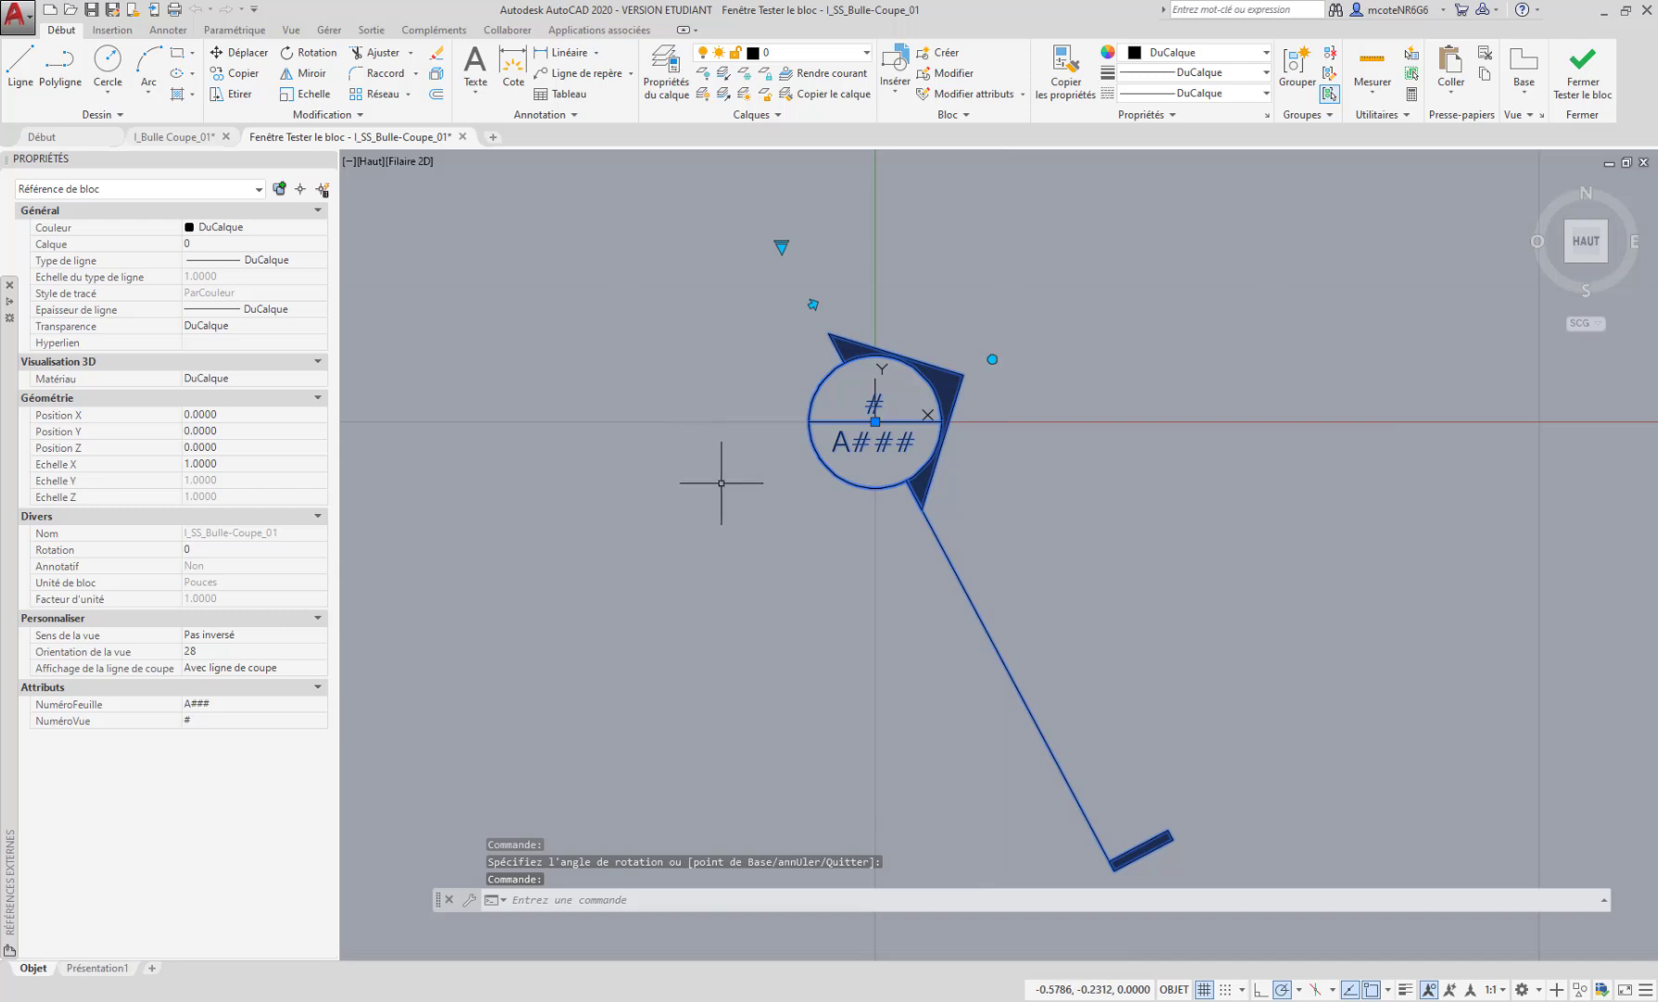
{"action": "scroll", "coordinate": [789, 515], "scroll_direction": "down", "scroll_amount": 2}
{"action": "left_click", "coordinate": [1583, 74]}
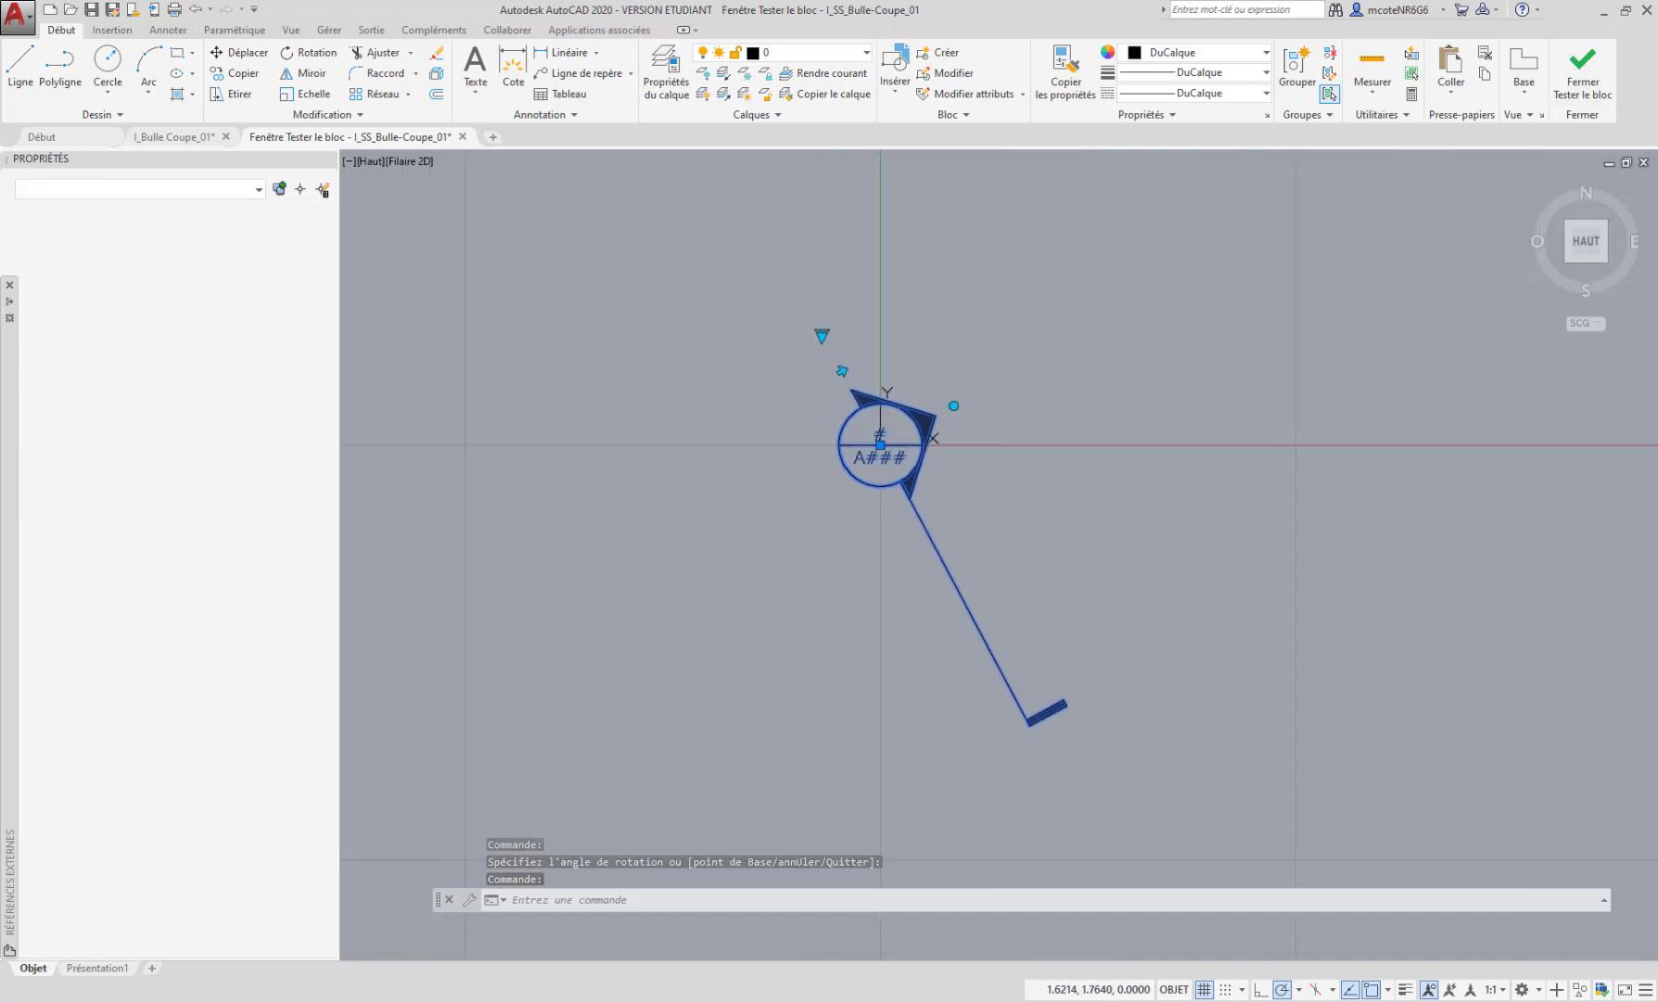
{"action": "scroll", "coordinate": [988, 523], "scroll_direction": "down", "scroll_amount": 4}
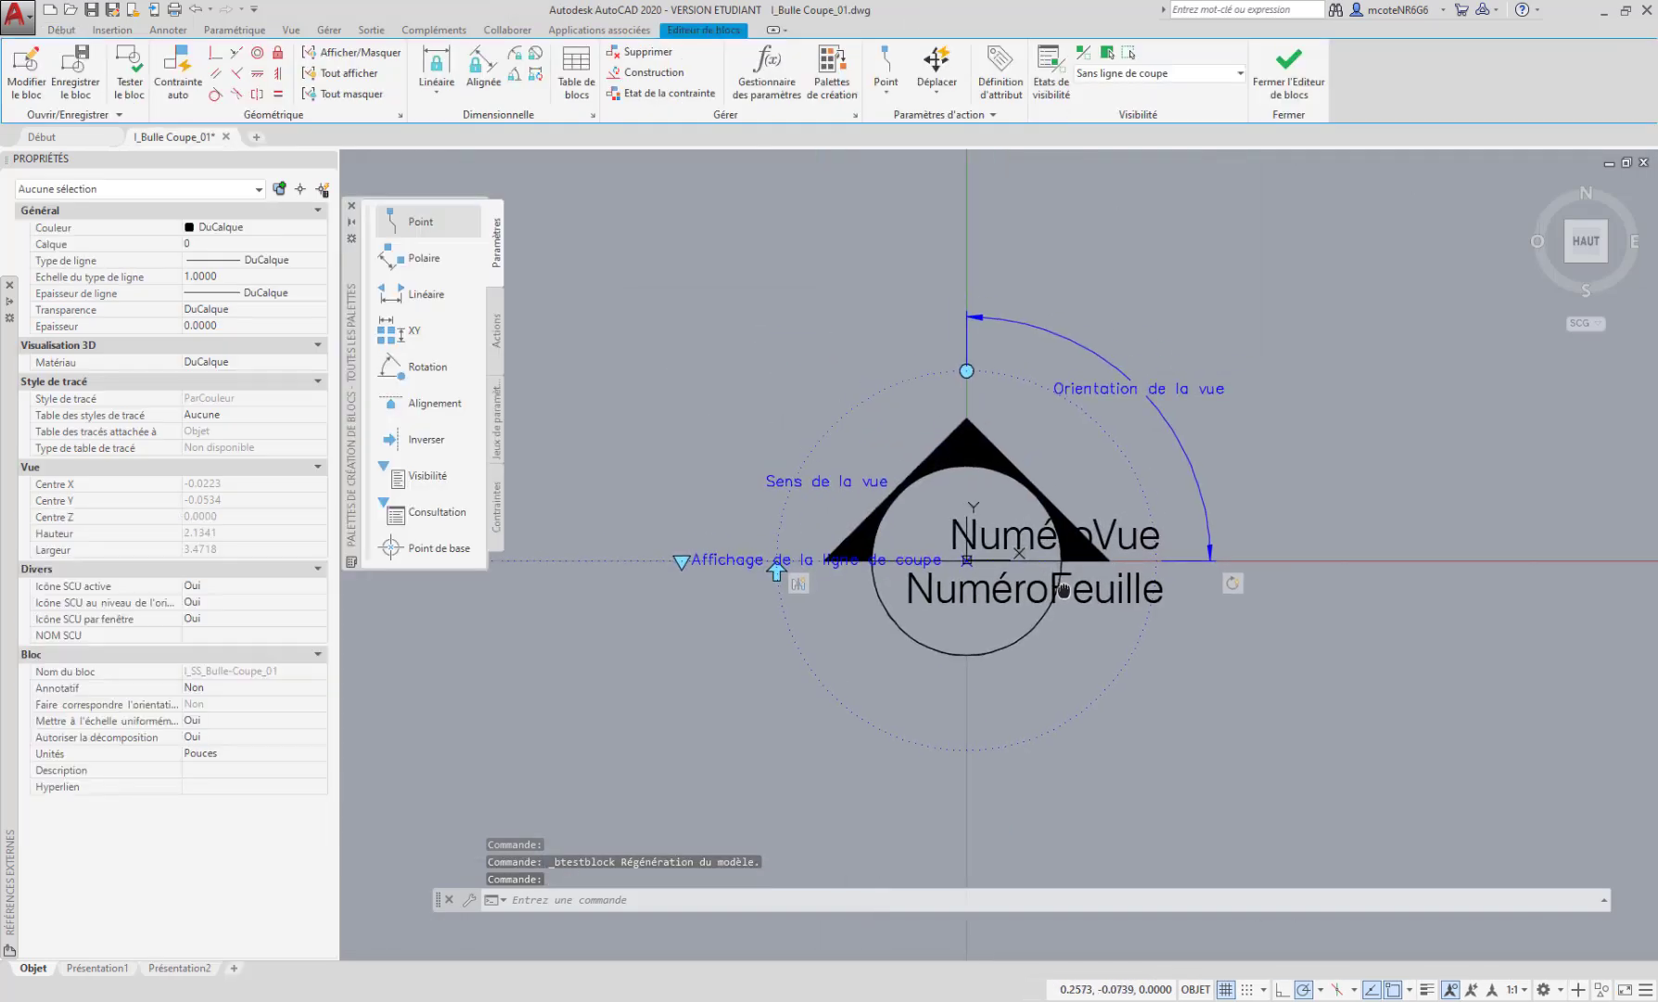
{"action": "middle_click_drag", "start_coordinate": [1069, 616], "coordinate": [1055, 586]}
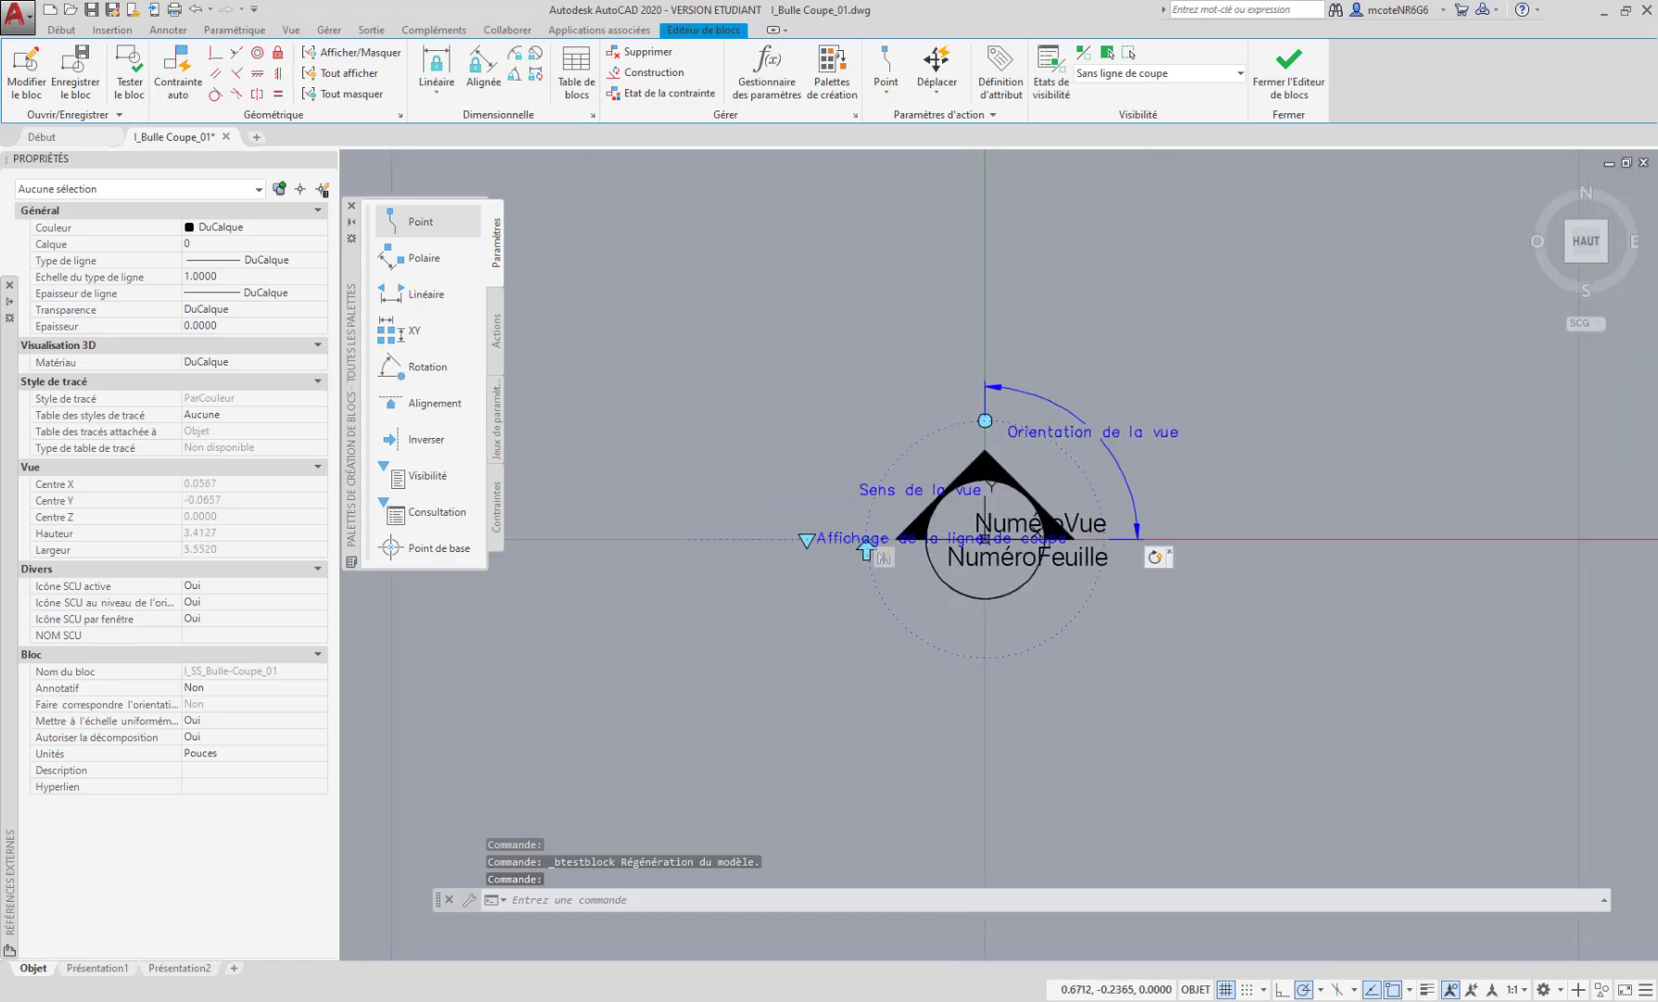
Close the block editor and save the changes to the I_SS_Bulle-Coupe_01 block
{"action": "left_click", "coordinate": [1288, 77]}
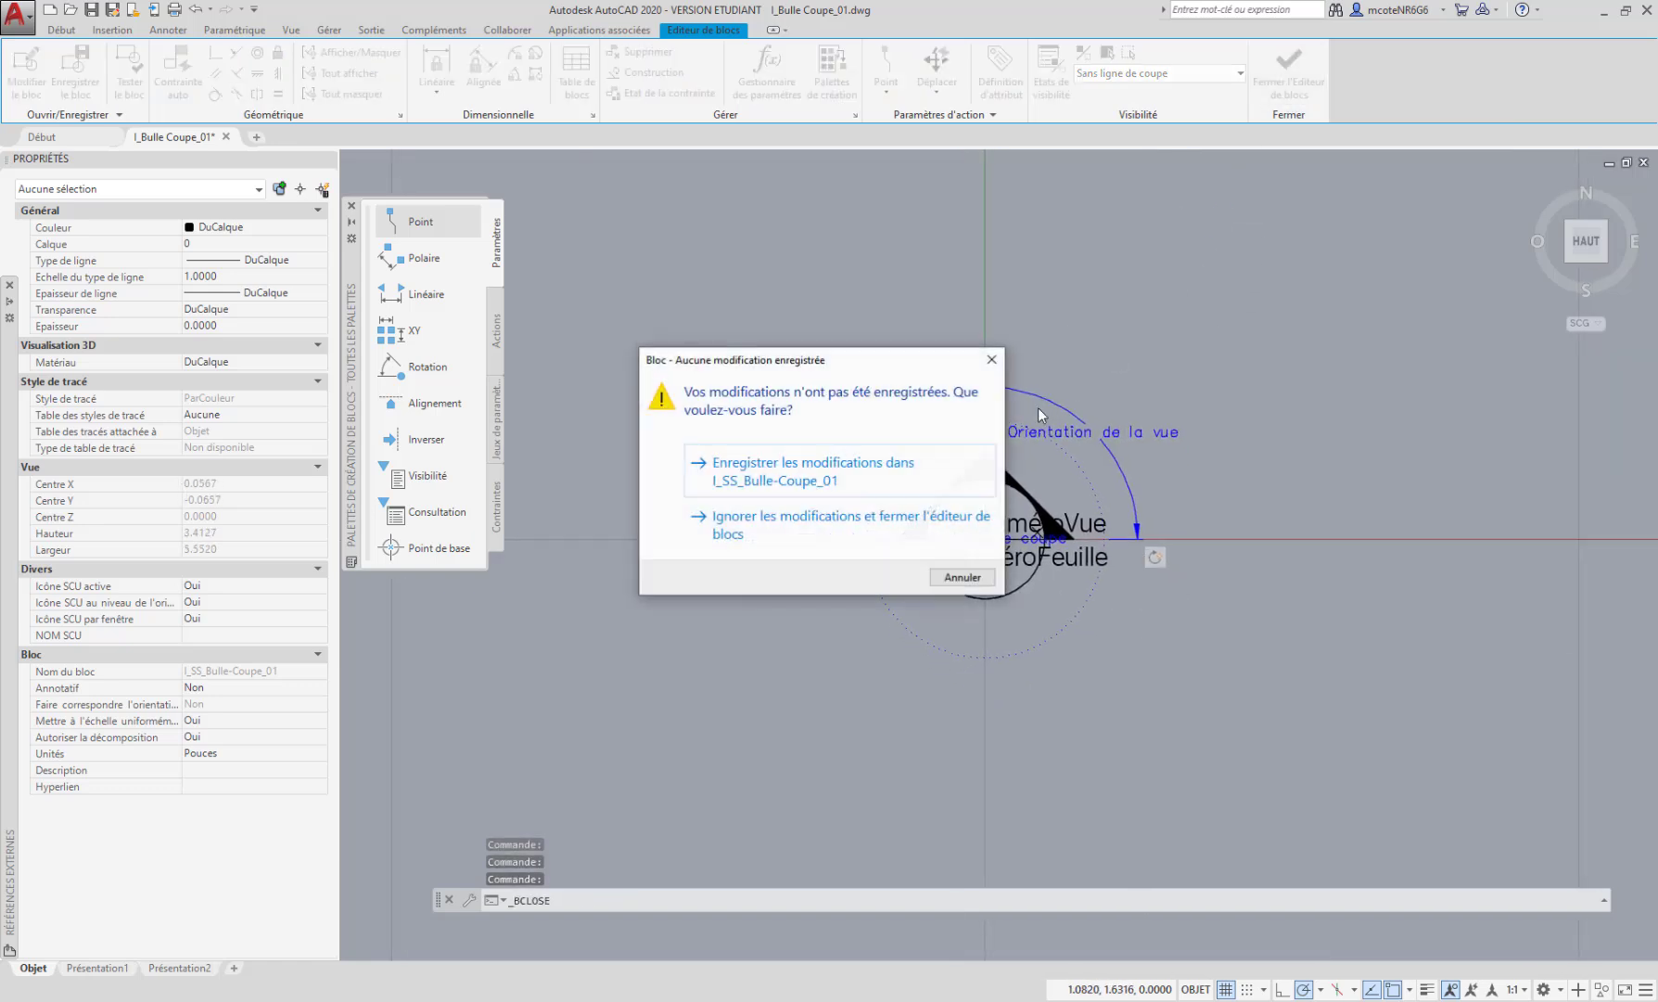
{"action": "left_click", "coordinate": [794, 476]}
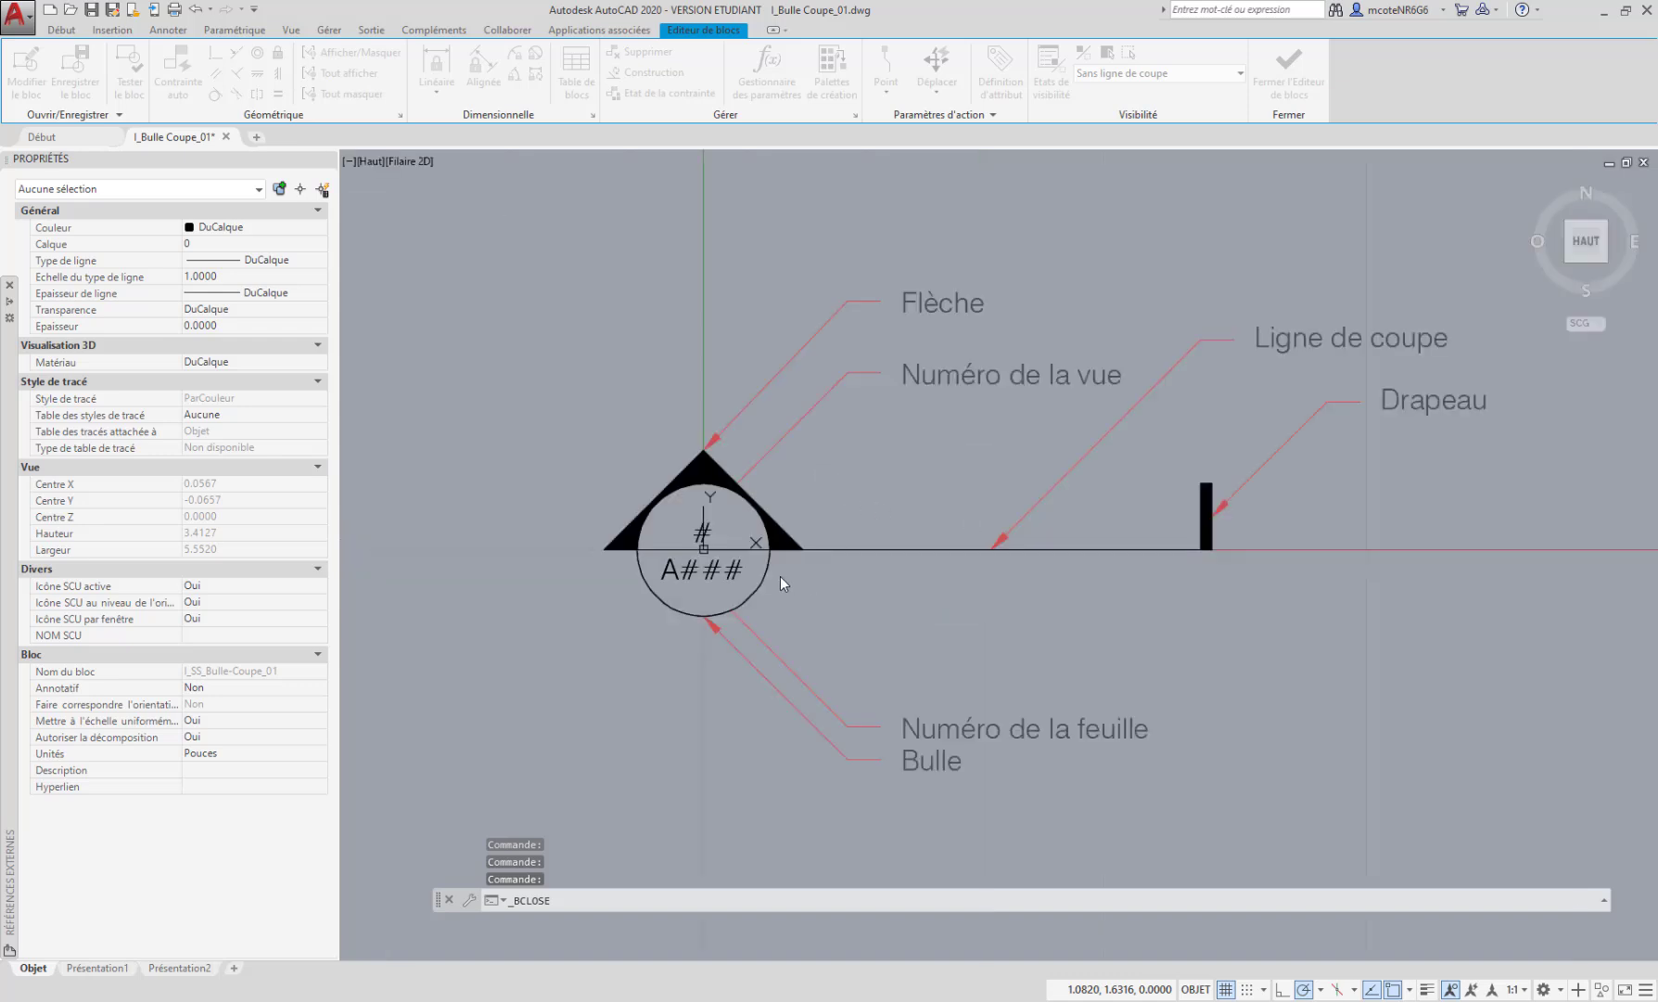
Select the section bubble block in the drawing and test its view orientation rotation, returning it to 90 degrees
{"action": "left_click", "coordinate": [892, 455]}
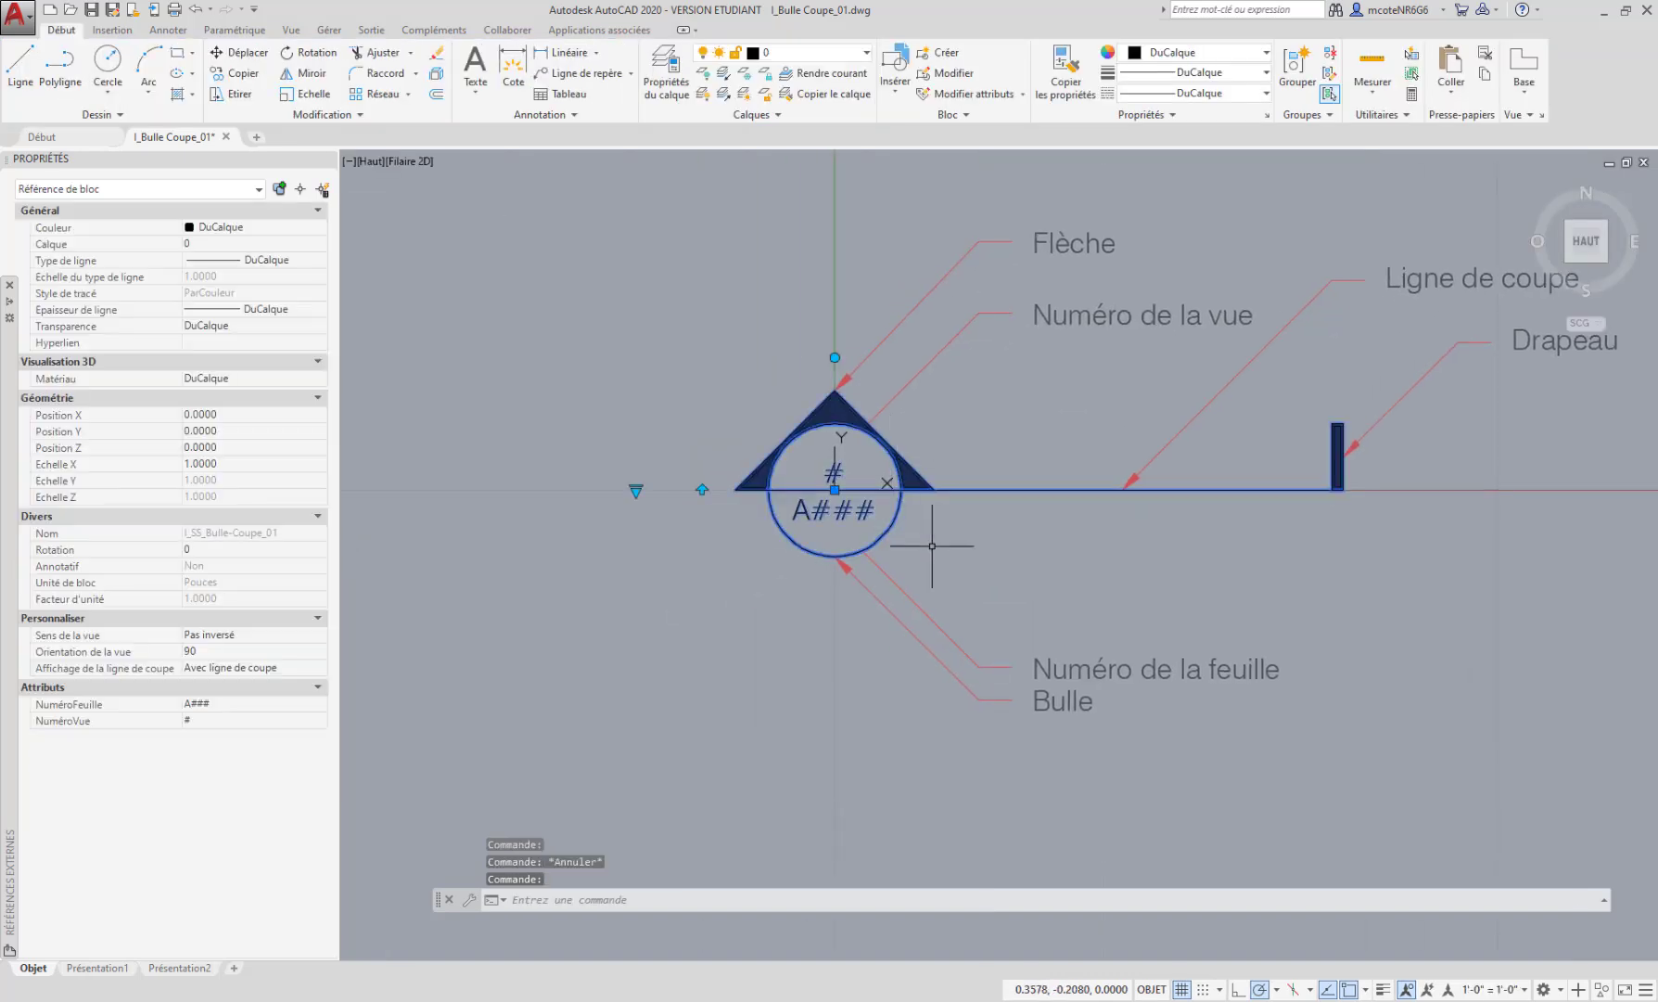
{"action": "left_click", "coordinate": [848, 353]}
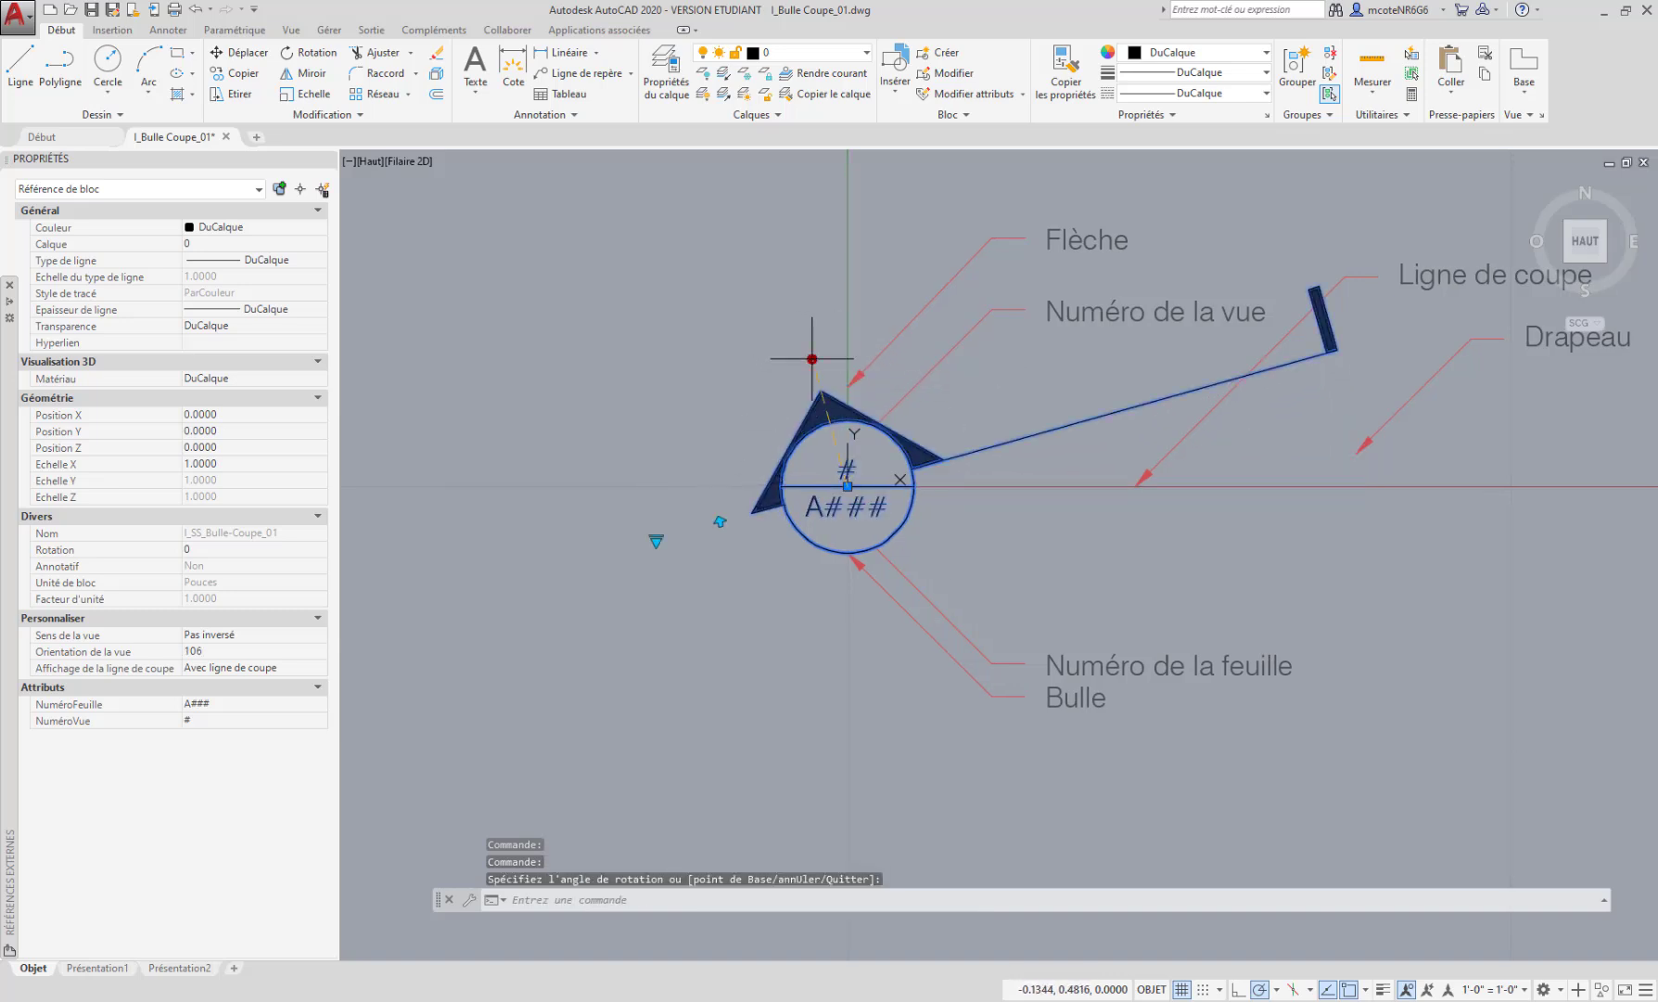
{"action": "left_click", "coordinate": [846, 338]}
Test the "Sens de la vue" flip on the section bubble twice, returning it to "Pas inversé" each time
{"action": "left_click", "coordinate": [715, 485]}
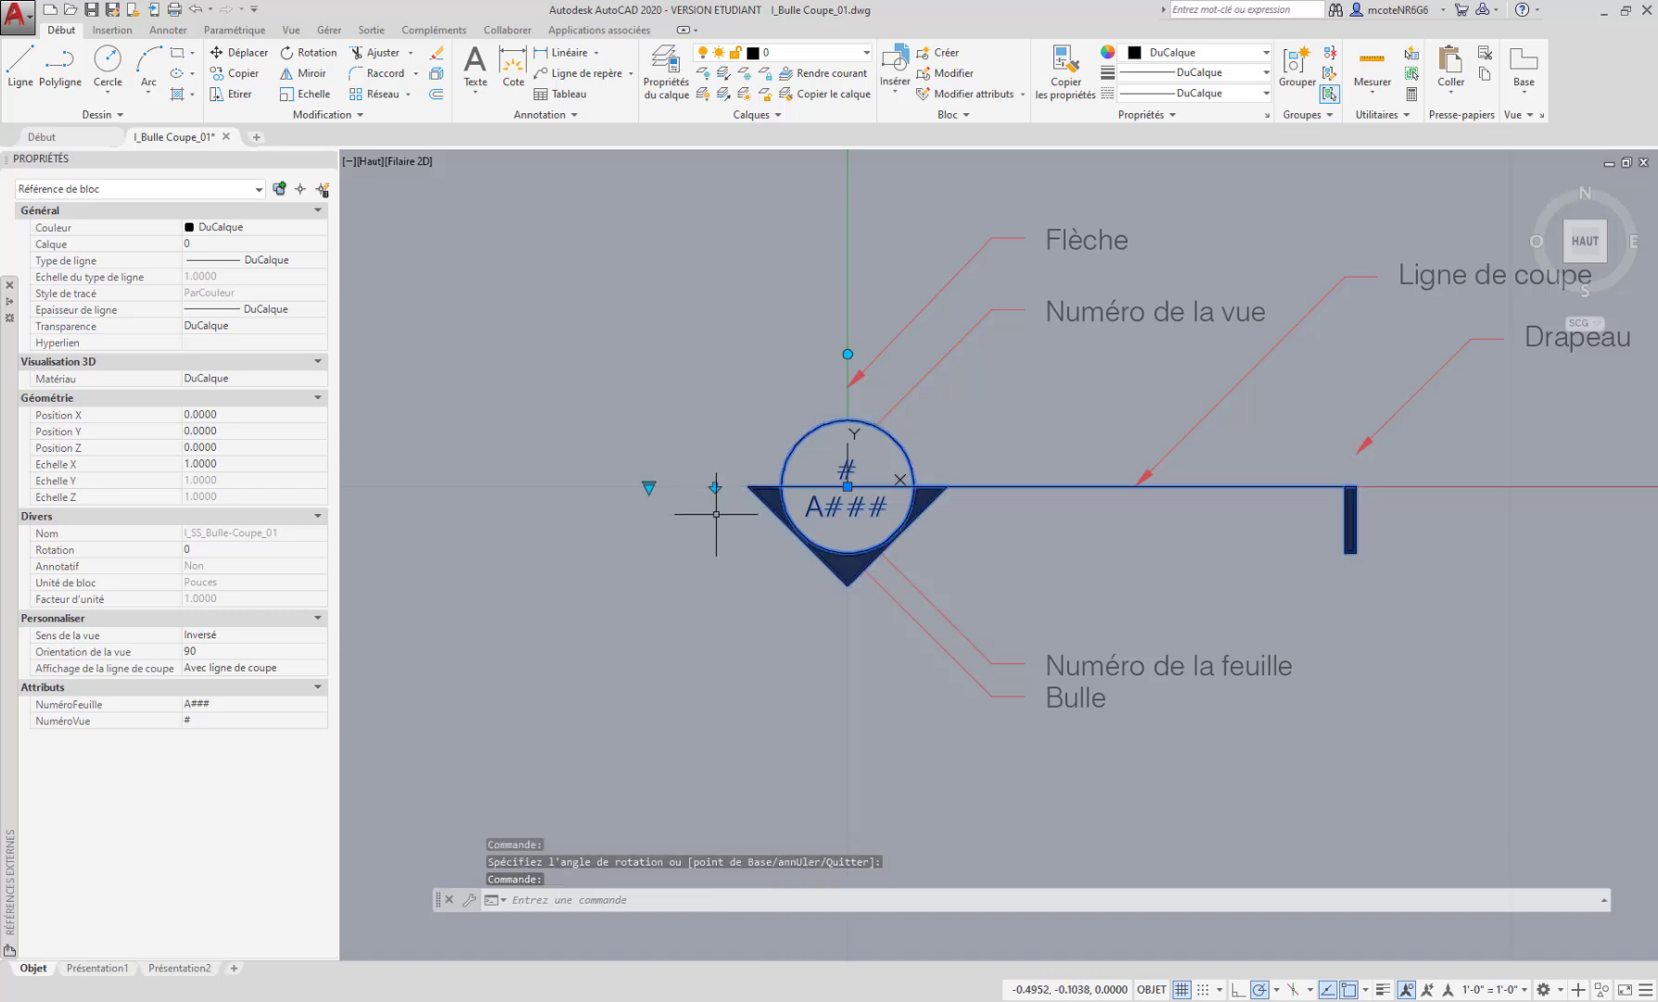
{"action": "left_click", "coordinate": [715, 485]}
{"action": "middle_click_drag", "start_coordinate": [721, 517], "coordinate": [729, 541]}
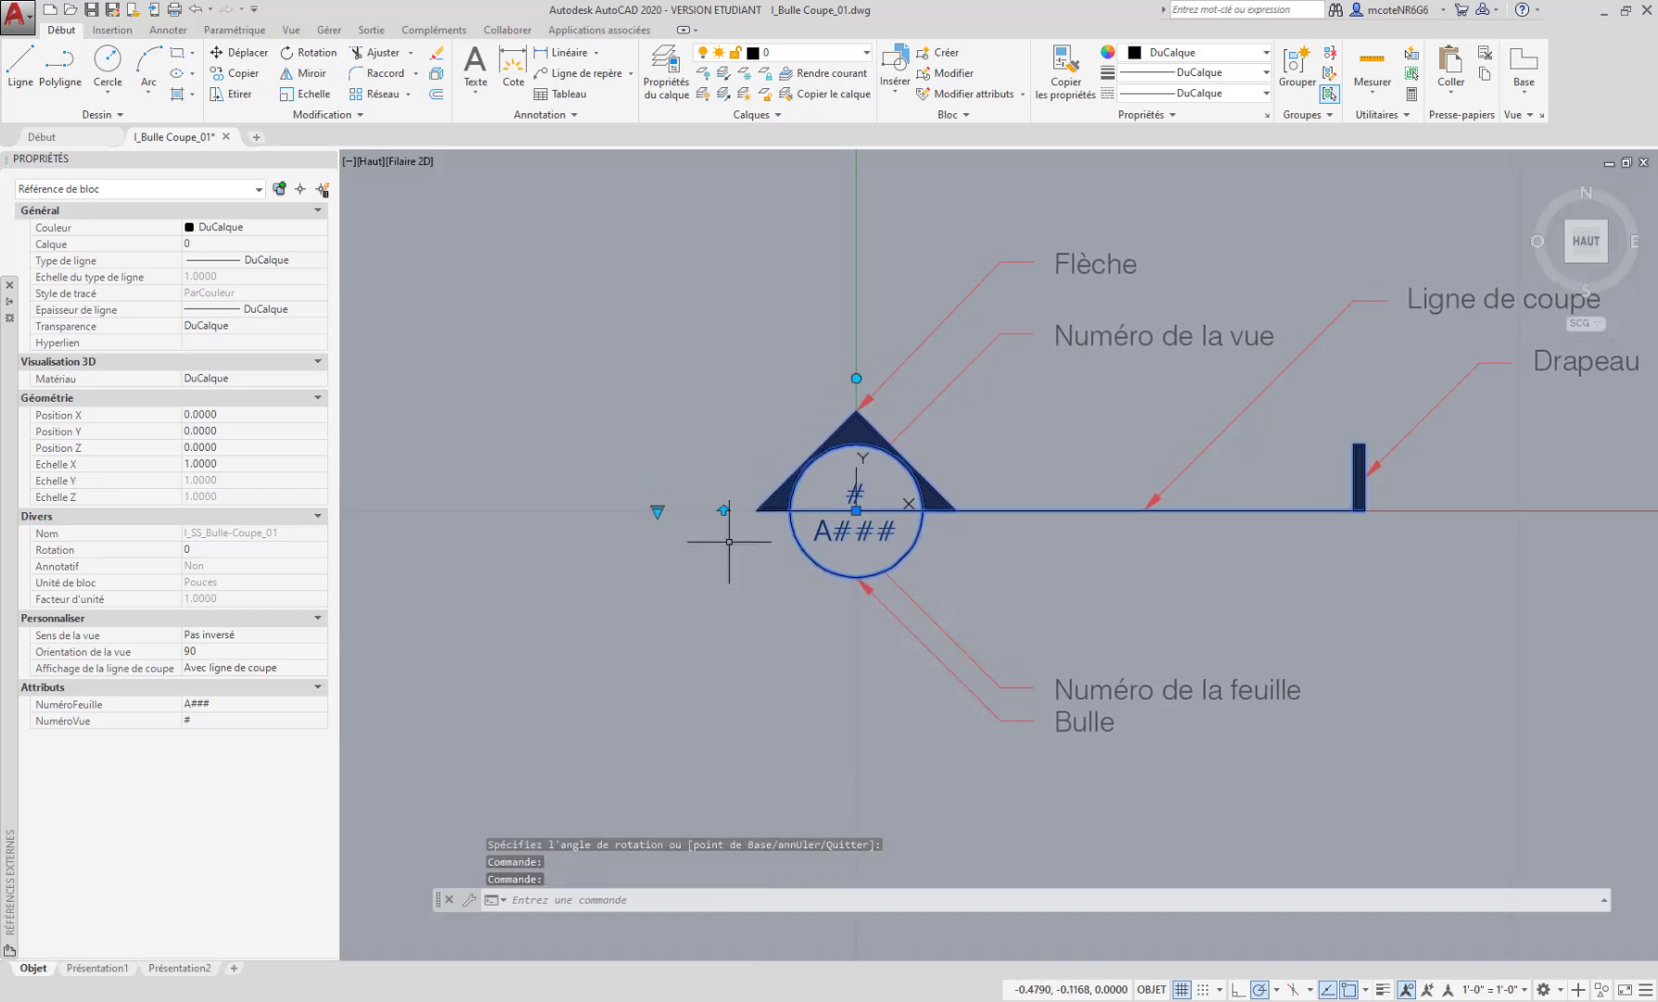
{"action": "left_click", "coordinate": [725, 510]}
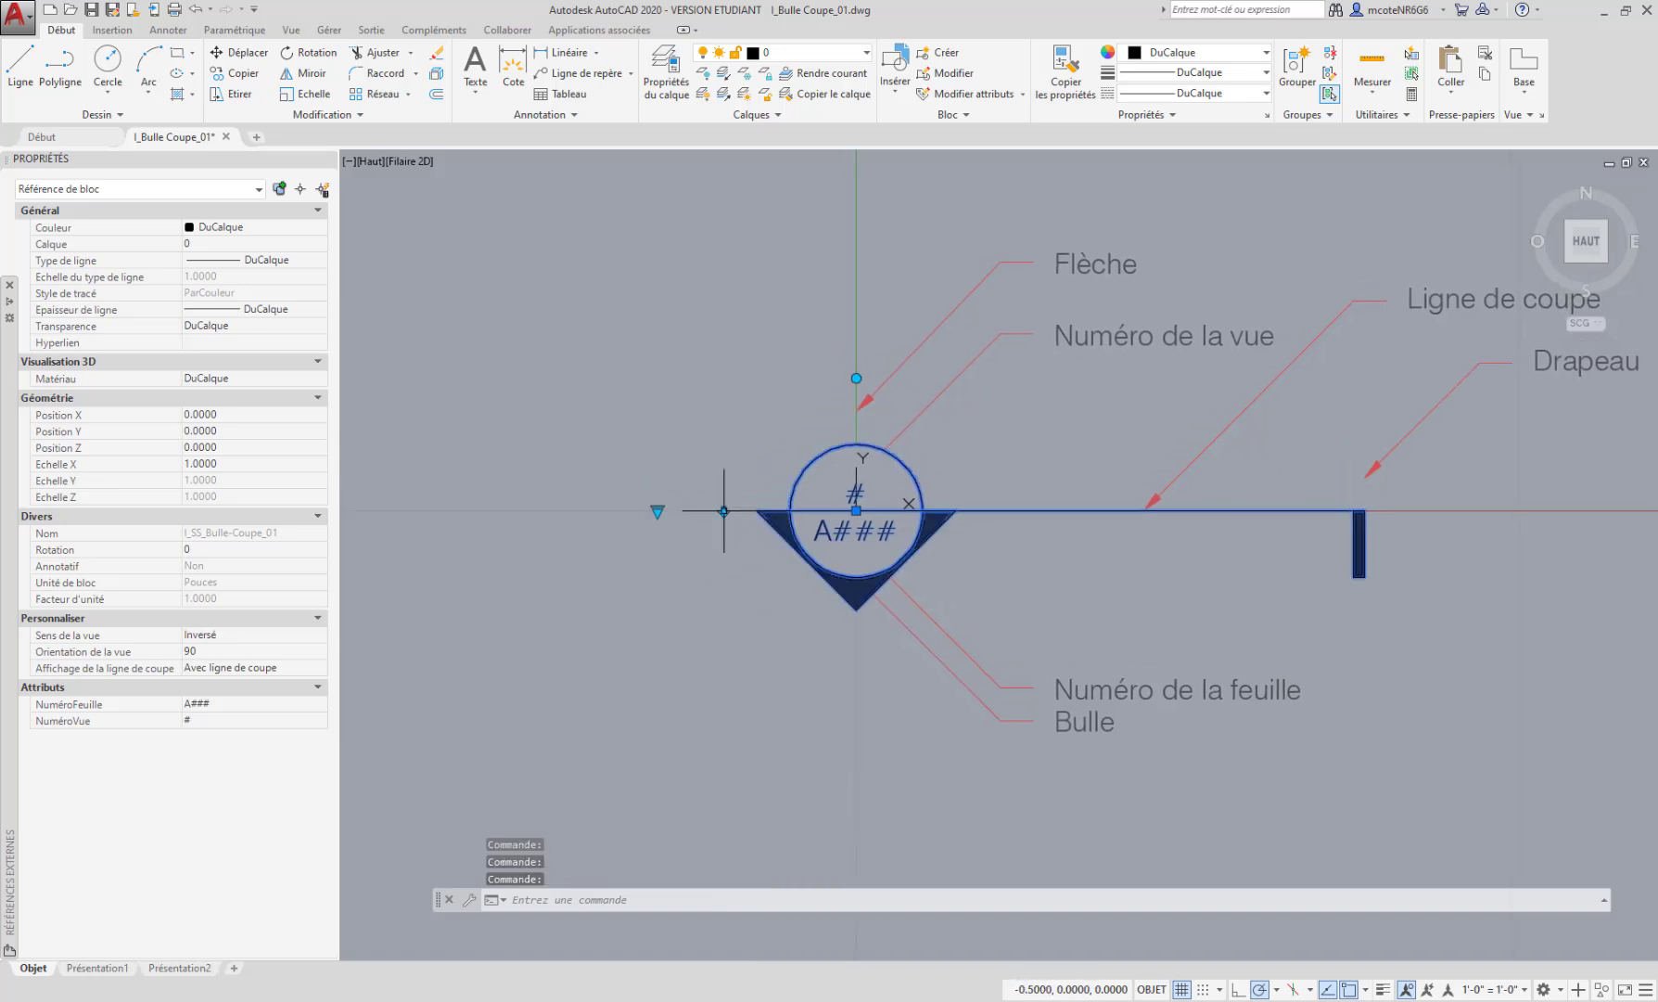
{"action": "left_click", "coordinate": [724, 510]}
{"action": "middle_click_drag", "start_coordinate": [753, 620], "coordinate": [771, 610]}
Switch the section bubble's visibility state to "Sans ligne de coupe" and back to "Avec ligne de coupe"
{"action": "left_click", "coordinate": [676, 501]}
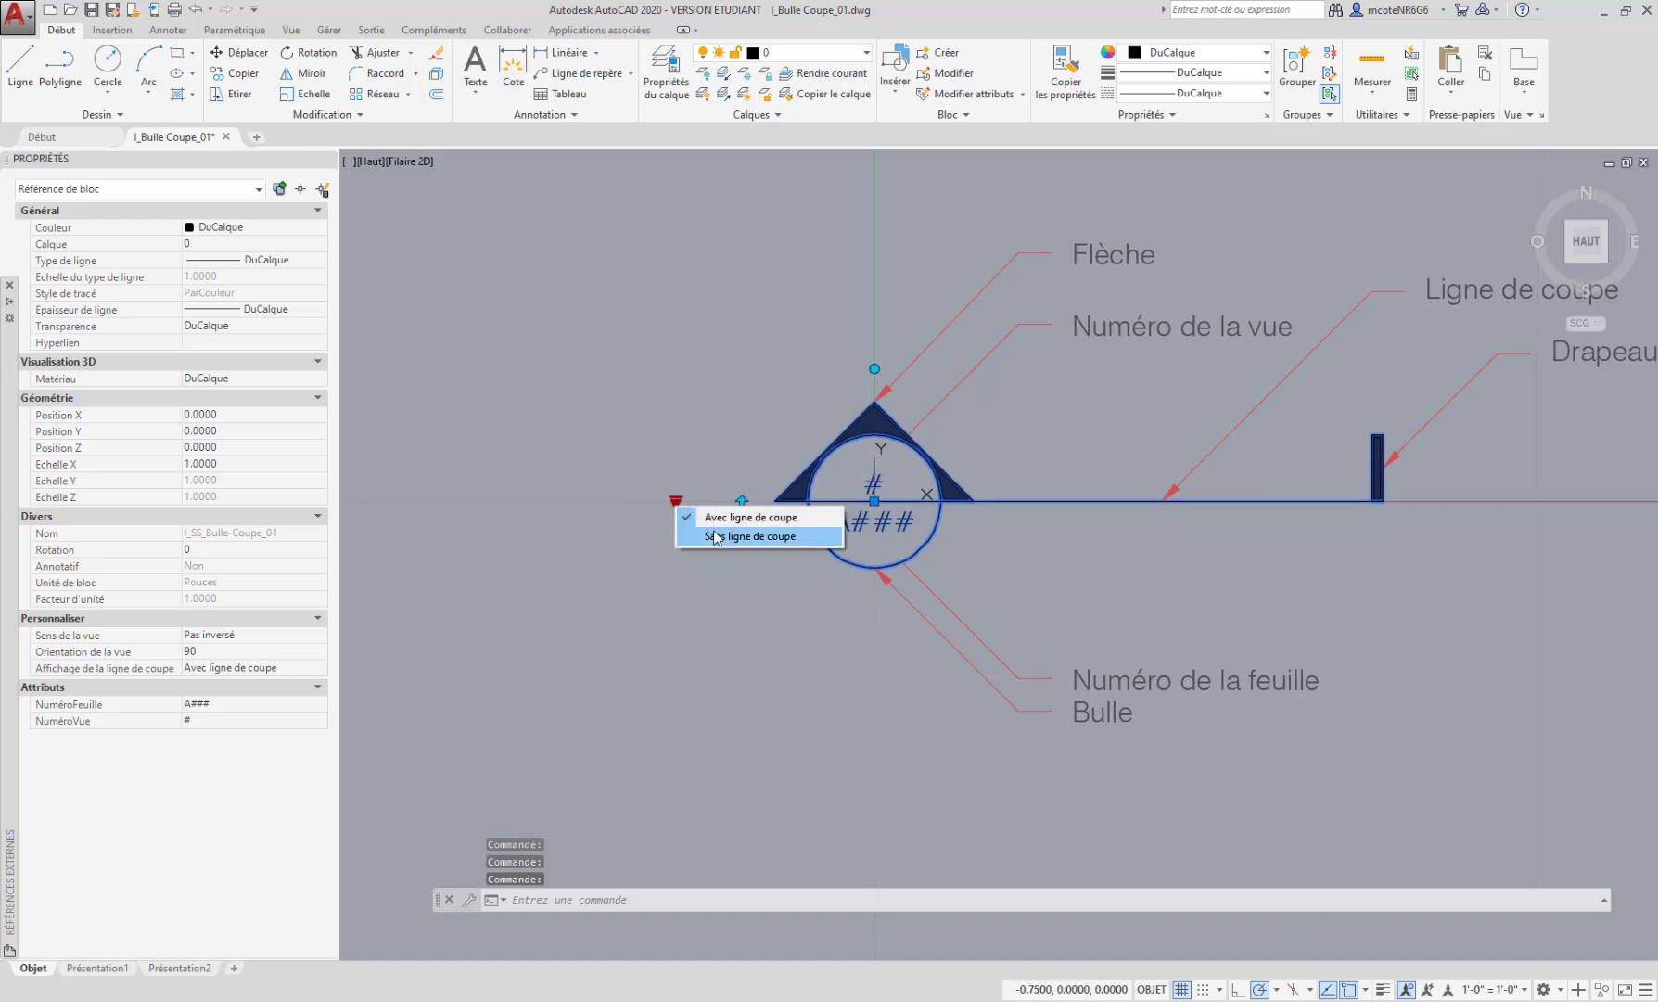
{"action": "left_click", "coordinate": [717, 536]}
{"action": "left_click", "coordinate": [676, 500]}
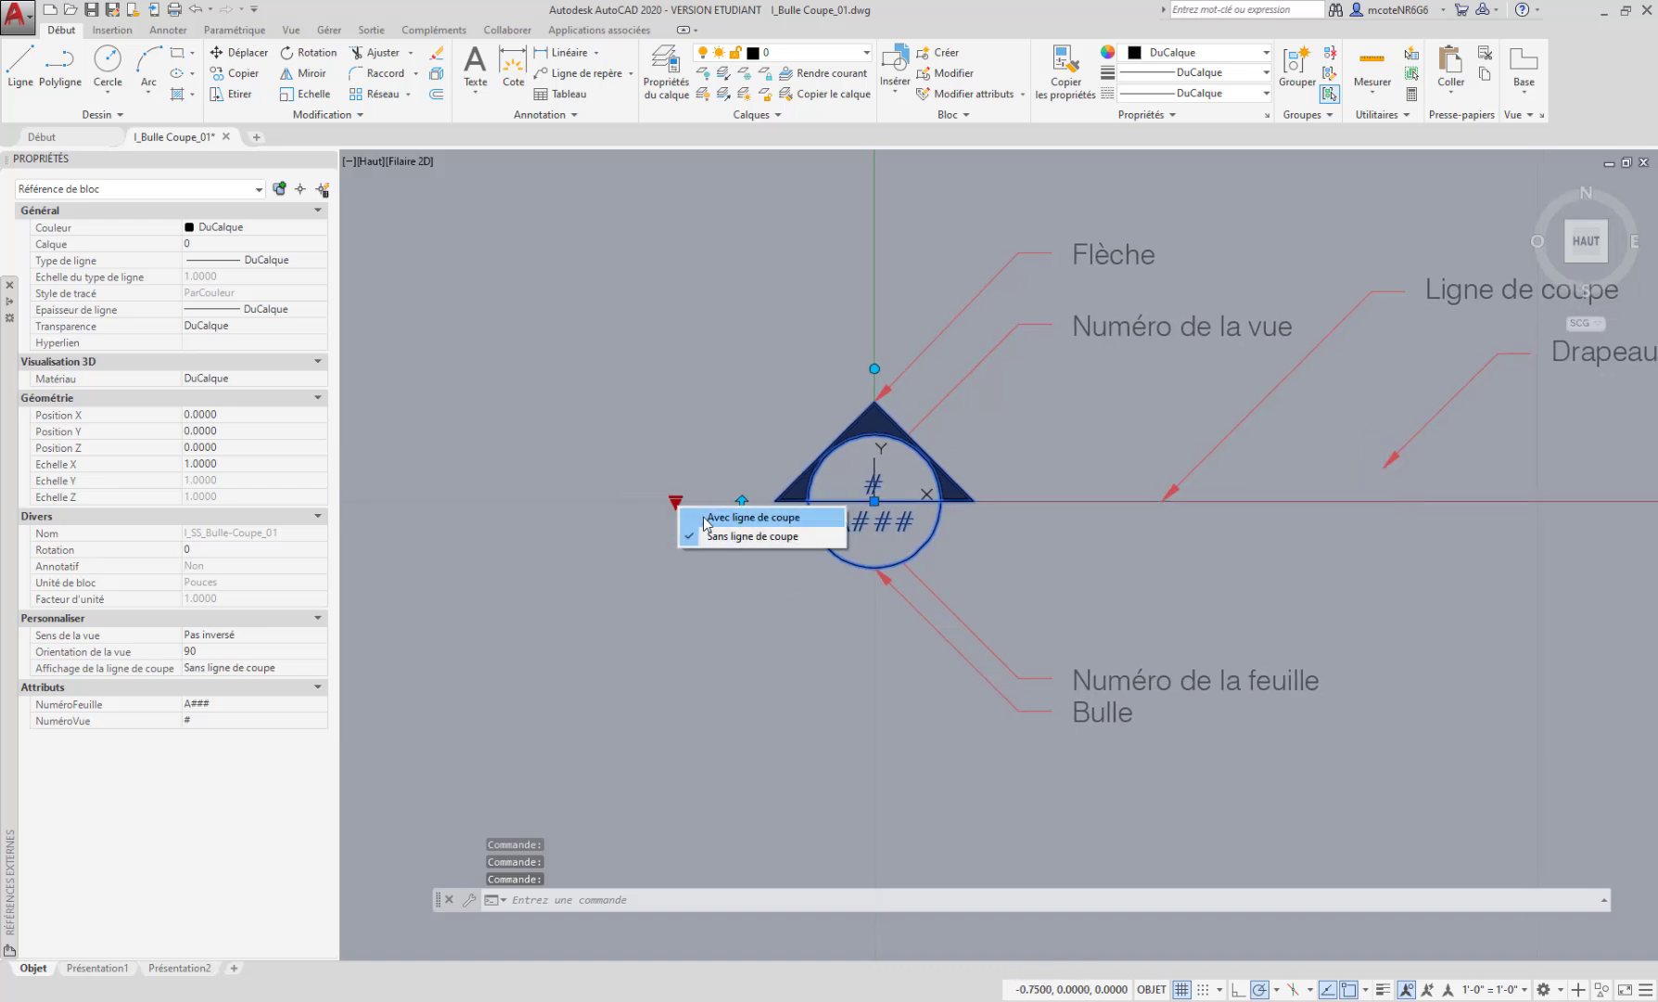
{"action": "left_click", "coordinate": [717, 520]}
{"action": "middle_click_drag", "start_coordinate": [1130, 605], "coordinate": [1075, 635]}
{"action": "mouse_move", "coordinate": [974, 599]}
{"action": "middle_mouse_down"}
{"action": "mouse_move", "coordinate": [990, 585]}
{"action": "mouse_move", "coordinate": [967, 588]}
{"action": "mouse_move", "coordinate": [975, 618]}
{"action": "middle_mouse_up"}
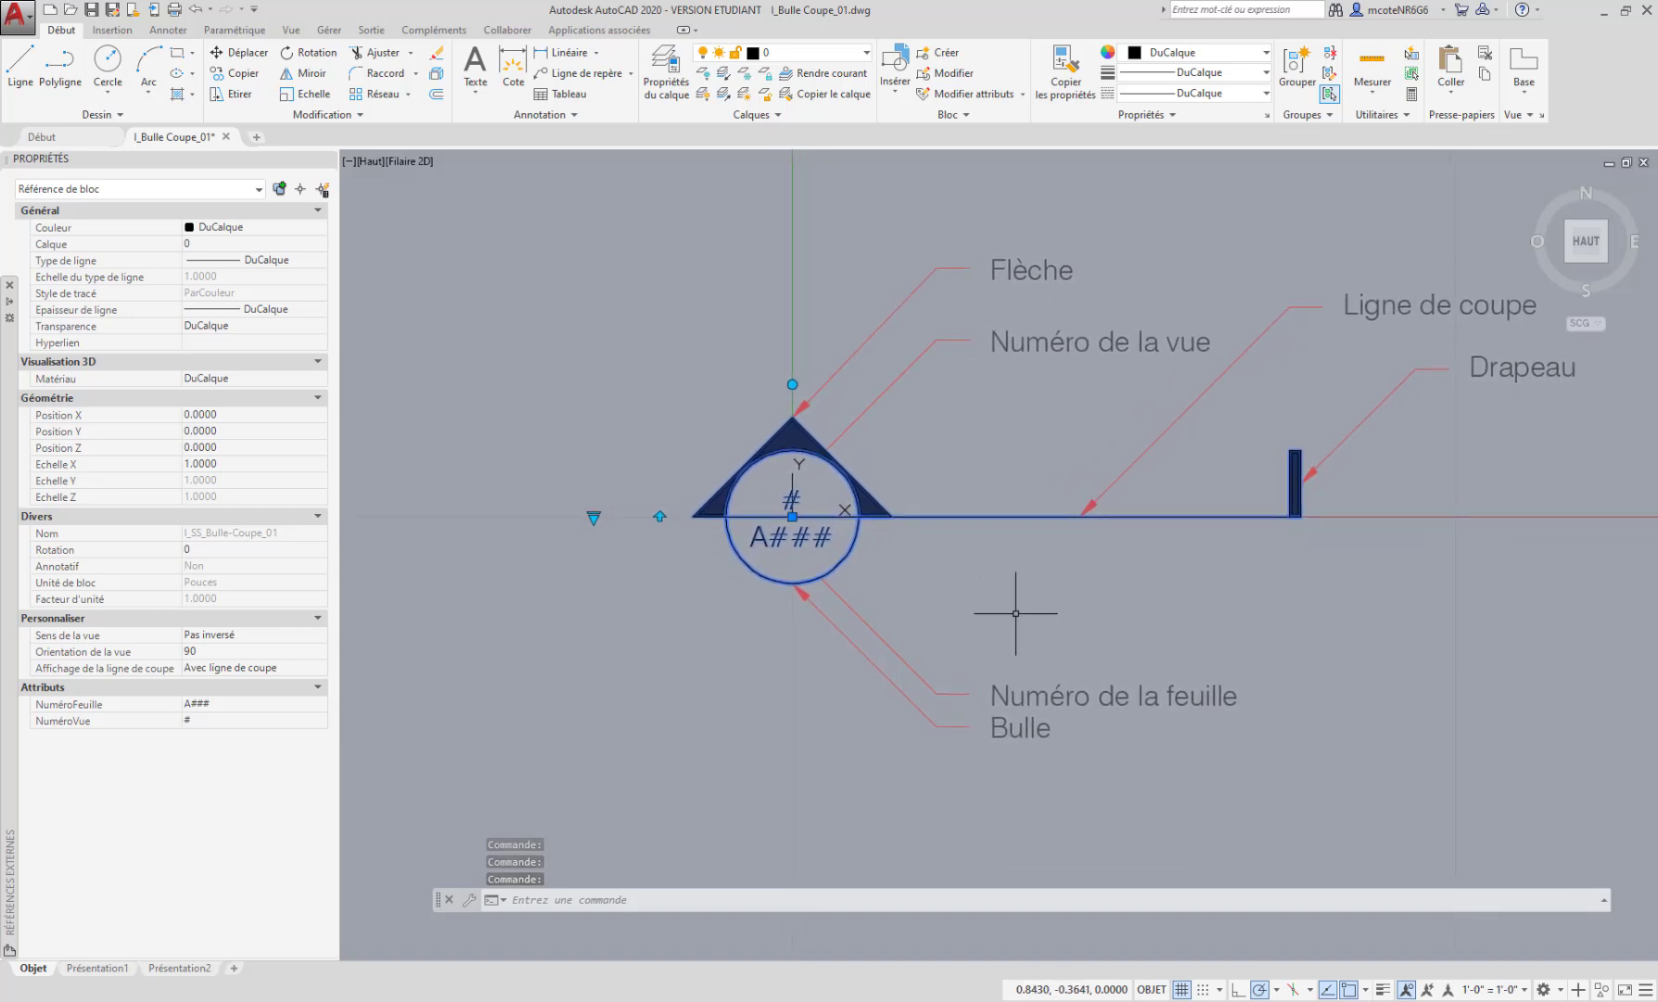
{"action": "scroll", "coordinate": [944, 565], "scroll_direction": "down", "scroll_amount": 3}
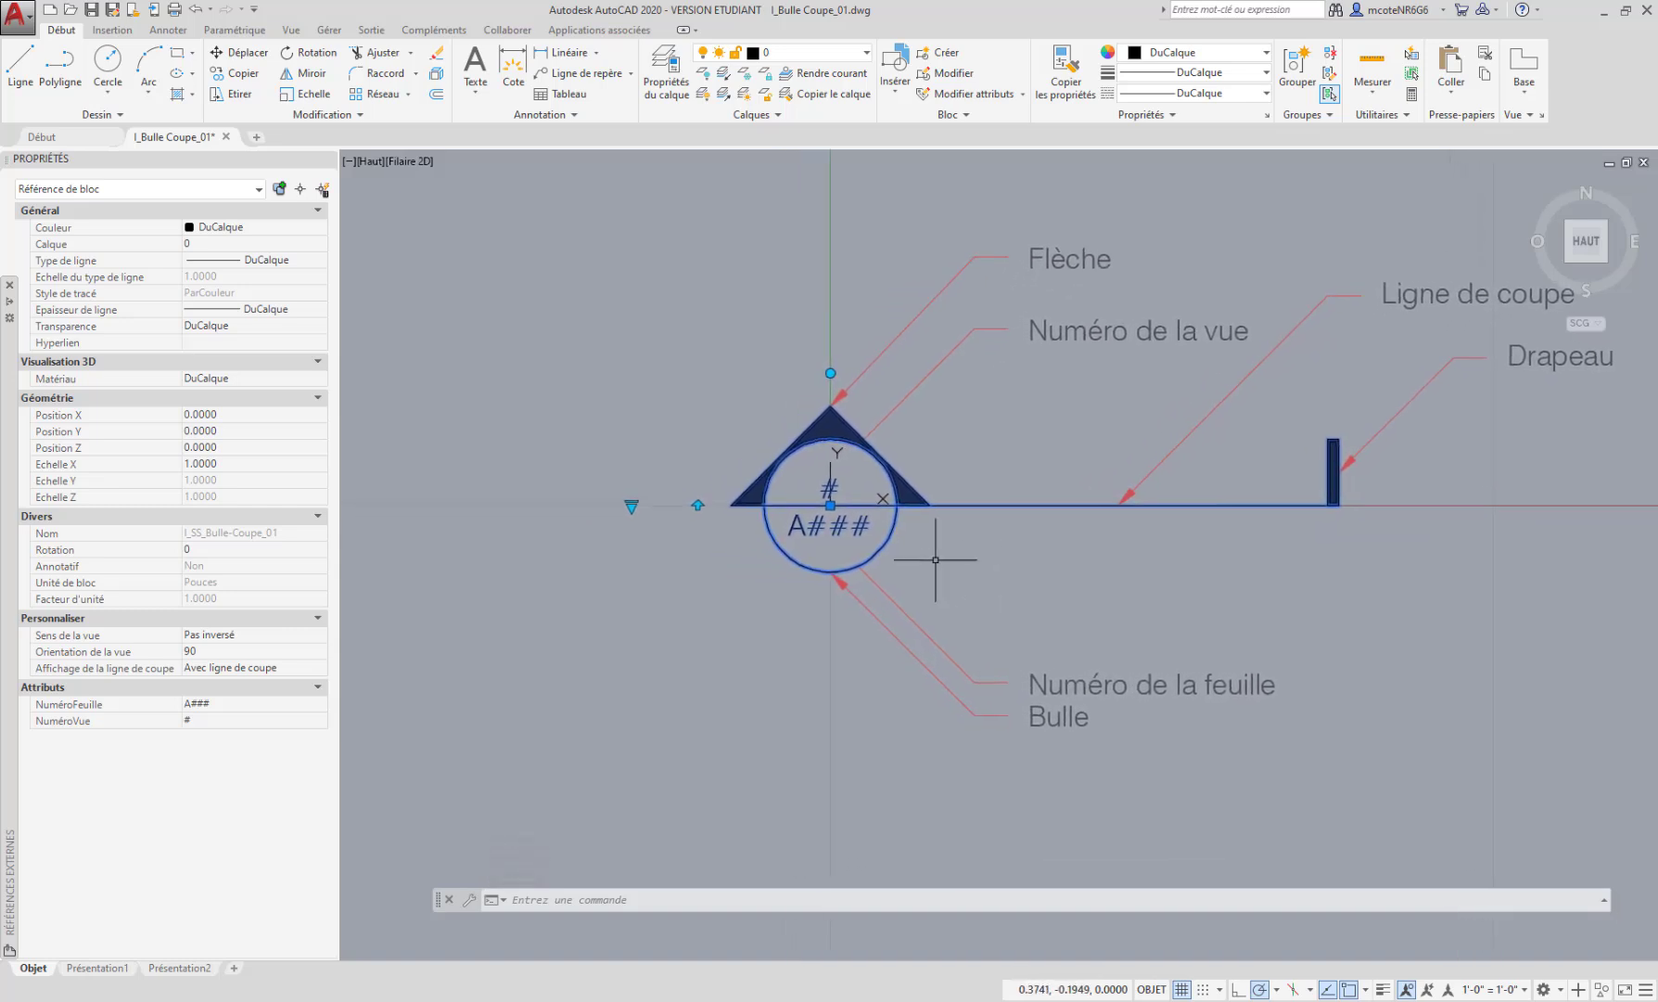
{"action": "scroll", "coordinate": [957, 564], "scroll_direction": "up", "scroll_amount": 2}
{"action": "middle_click_drag", "start_coordinate": [957, 564], "coordinate": [983, 570]}
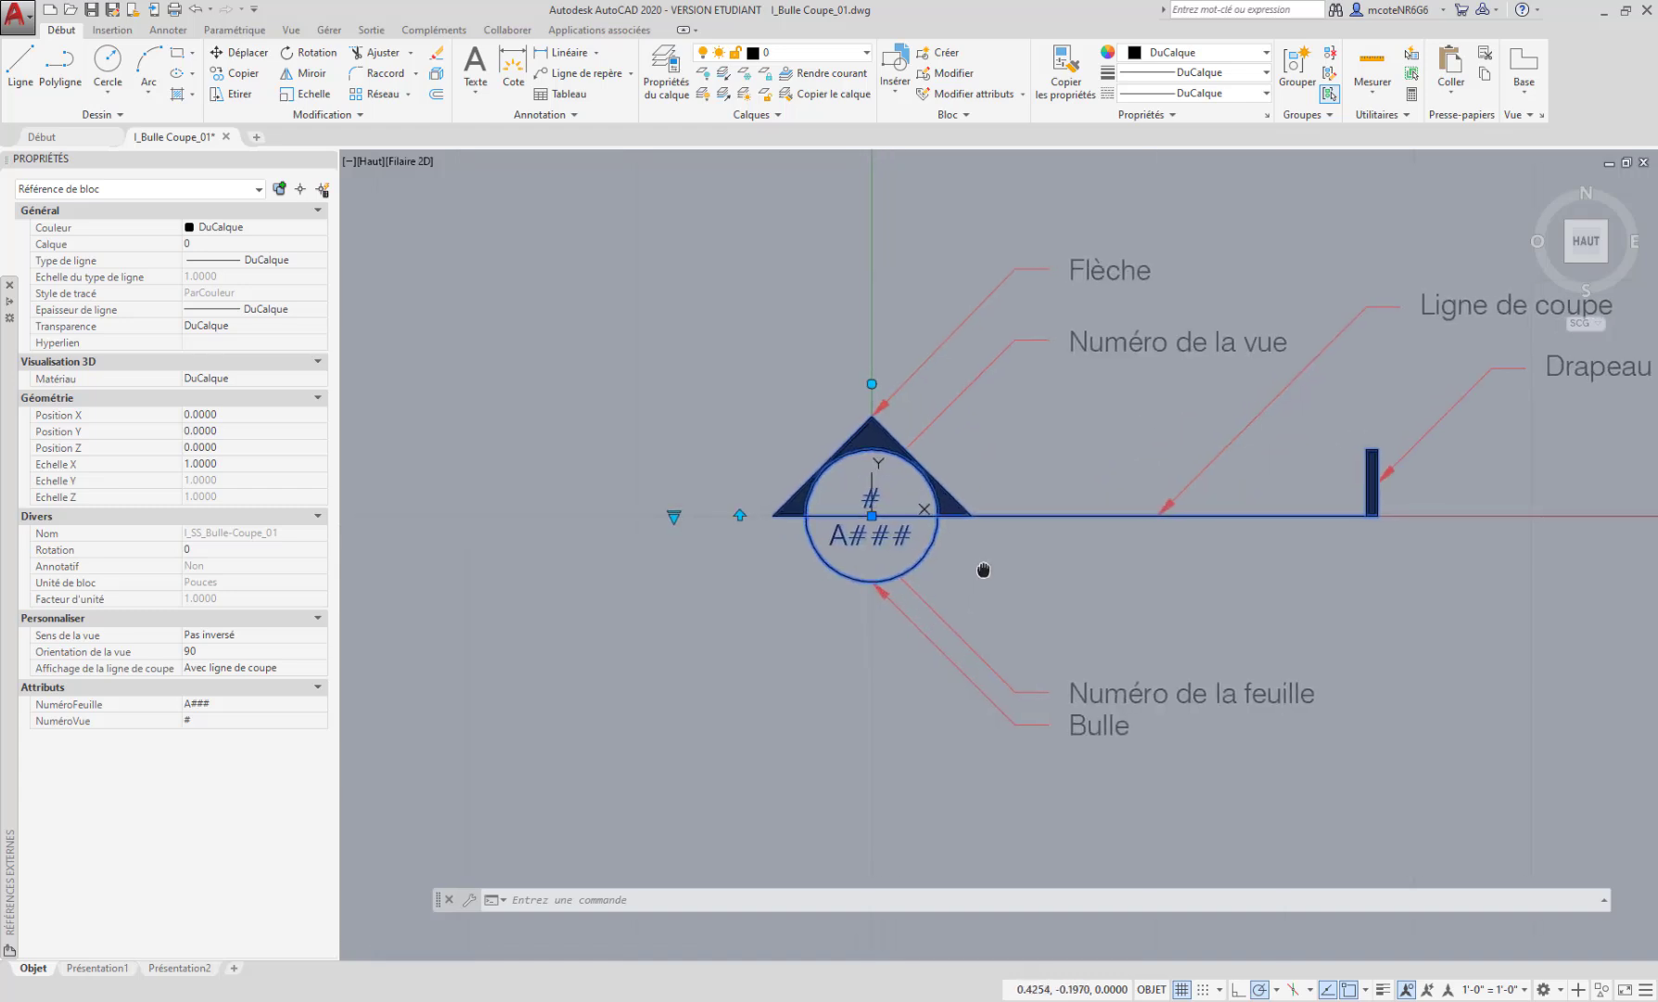